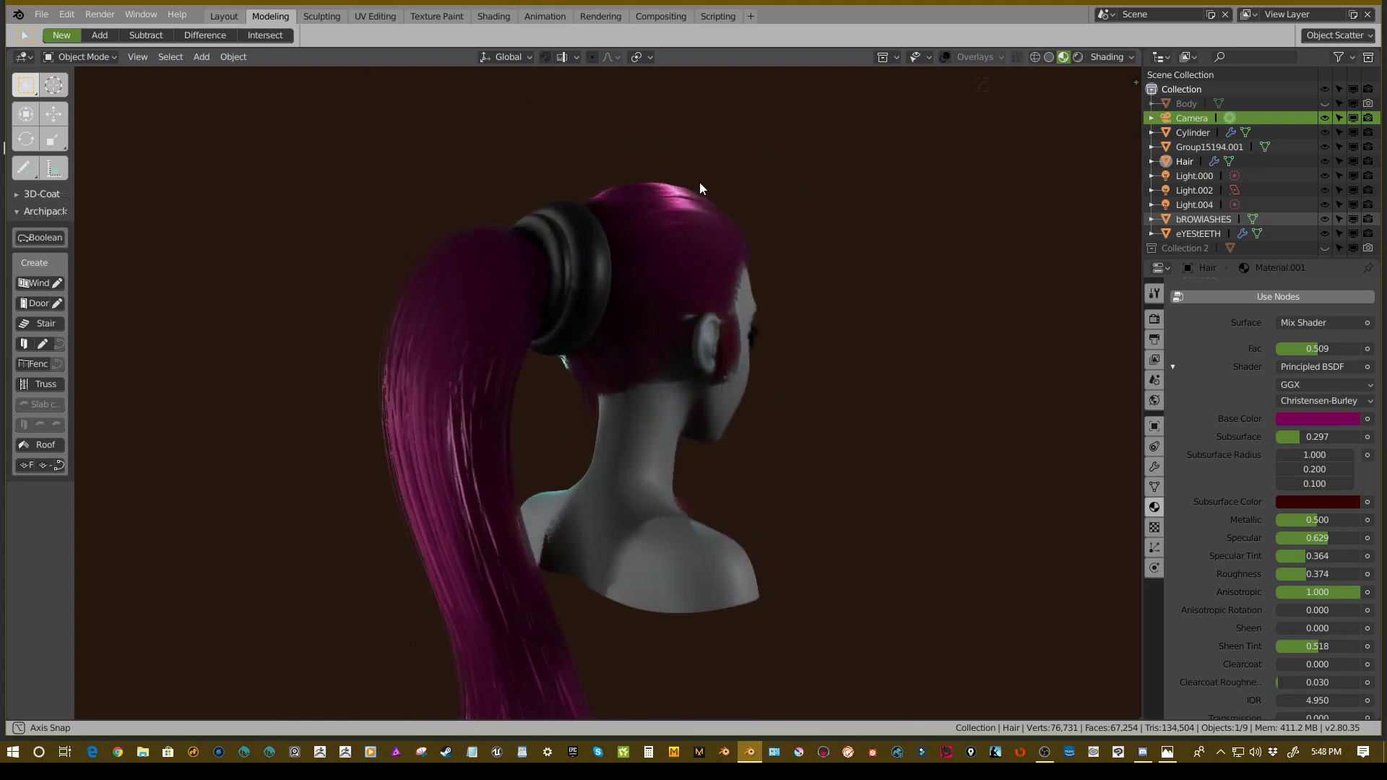
# - Examine the finished ponytail hairstyle on the bust from all sides, including the parting, hairline and hair tie
pyautogui.moveTo(799, 189); pyautogui.dragTo(830, 188, button='middle')
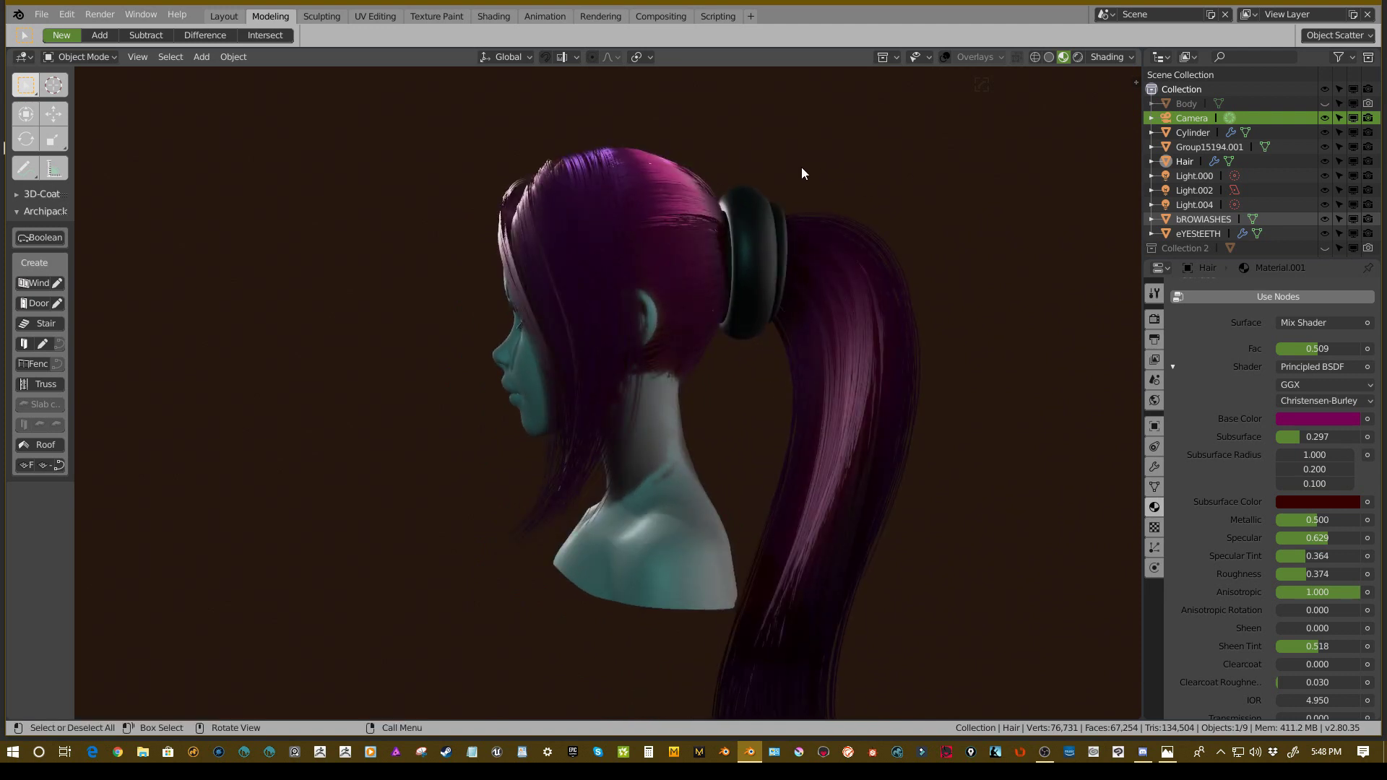
pyautogui.moveTo(802, 174); pyautogui.dragTo(943, 207, button='middle')
pyautogui.scroll(5, 895, 211)
pyautogui.scroll(-2, 895, 205)
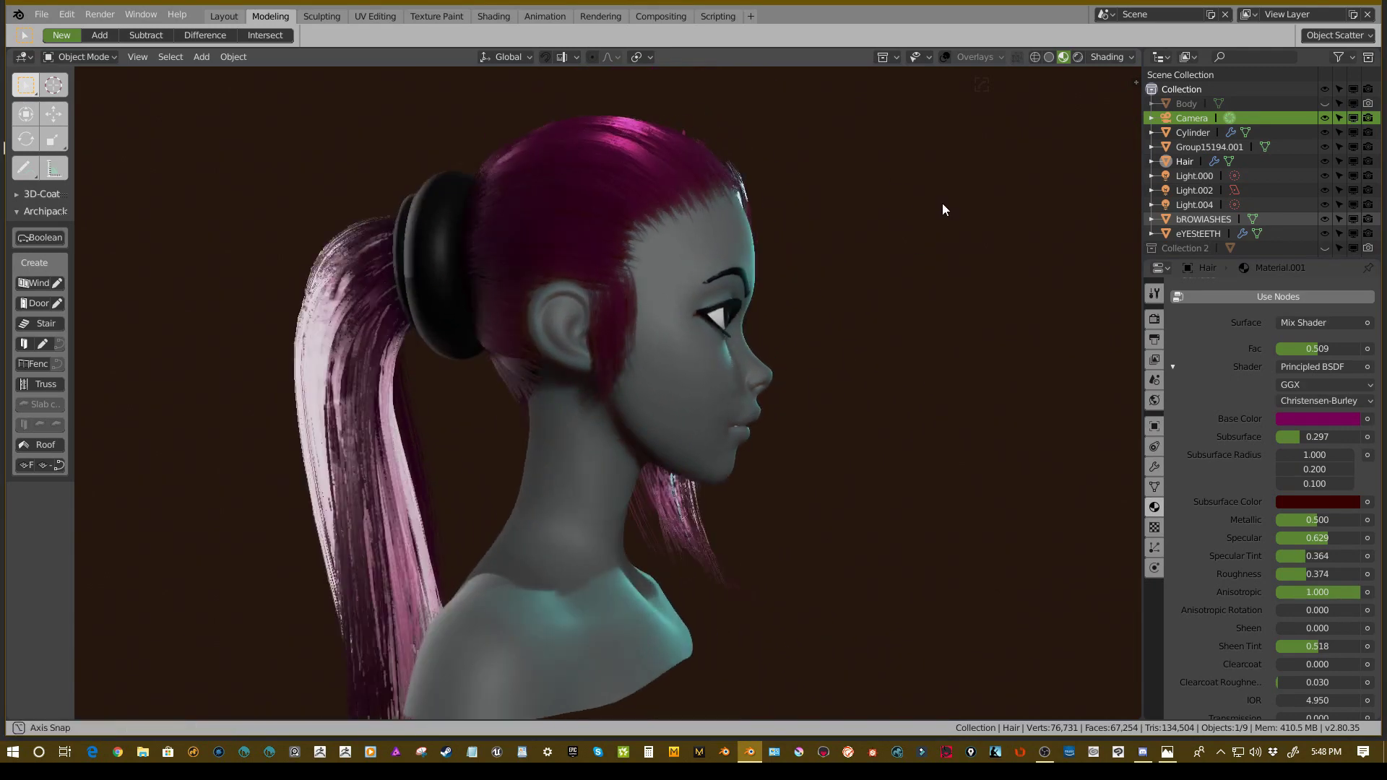
pyautogui.scroll(-2, 889, 204)
pyautogui.moveTo(841, 203); pyautogui.dragTo(801, 257, button='middle')
pyautogui.moveTo(932, 226); pyautogui.dragTo(710, 185, button='middle')
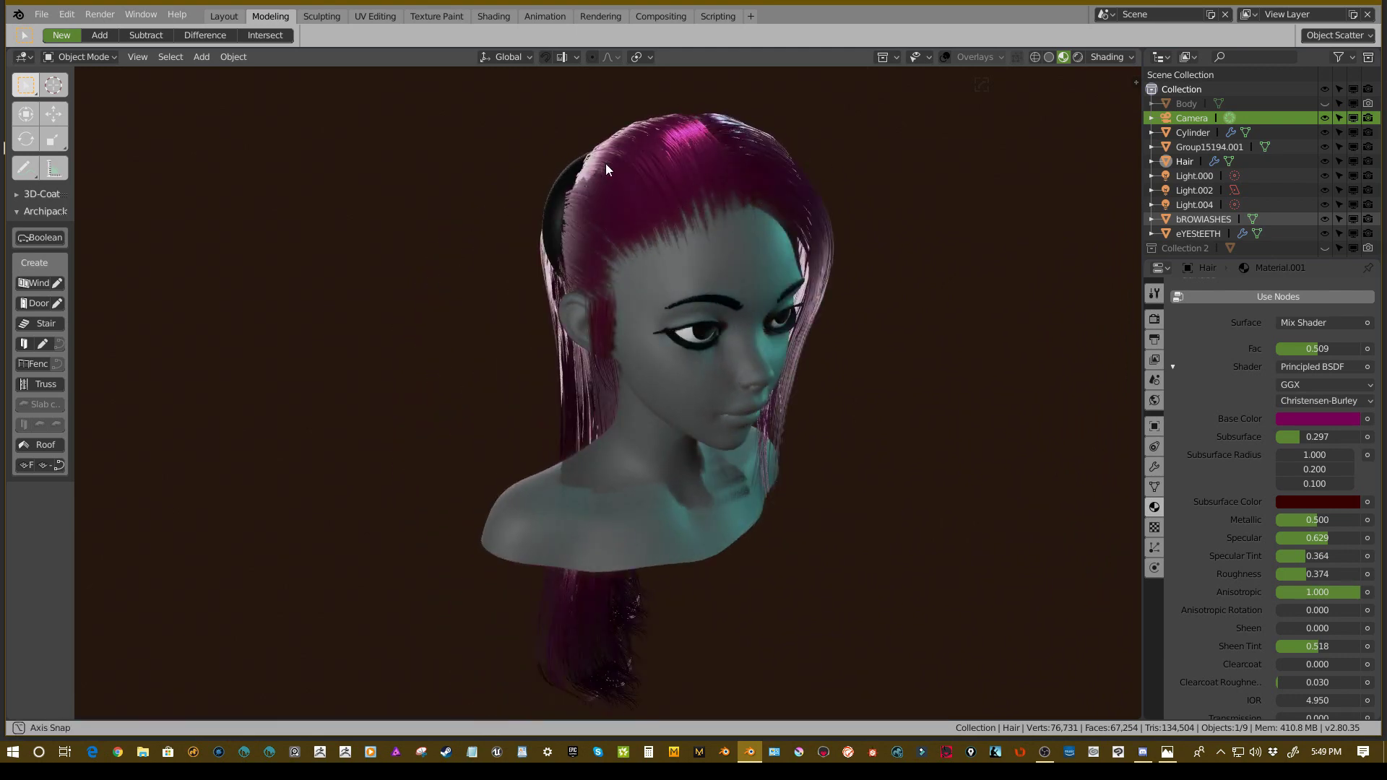
pyautogui.moveTo(605, 163)
pyautogui.mouseDown(button='middle')
pyautogui.moveTo(735, 154)
pyautogui.moveTo(696, 133)
pyautogui.moveTo(501, 140)
pyautogui.moveTo(594, 149)
pyautogui.mouseUp(button='middle')
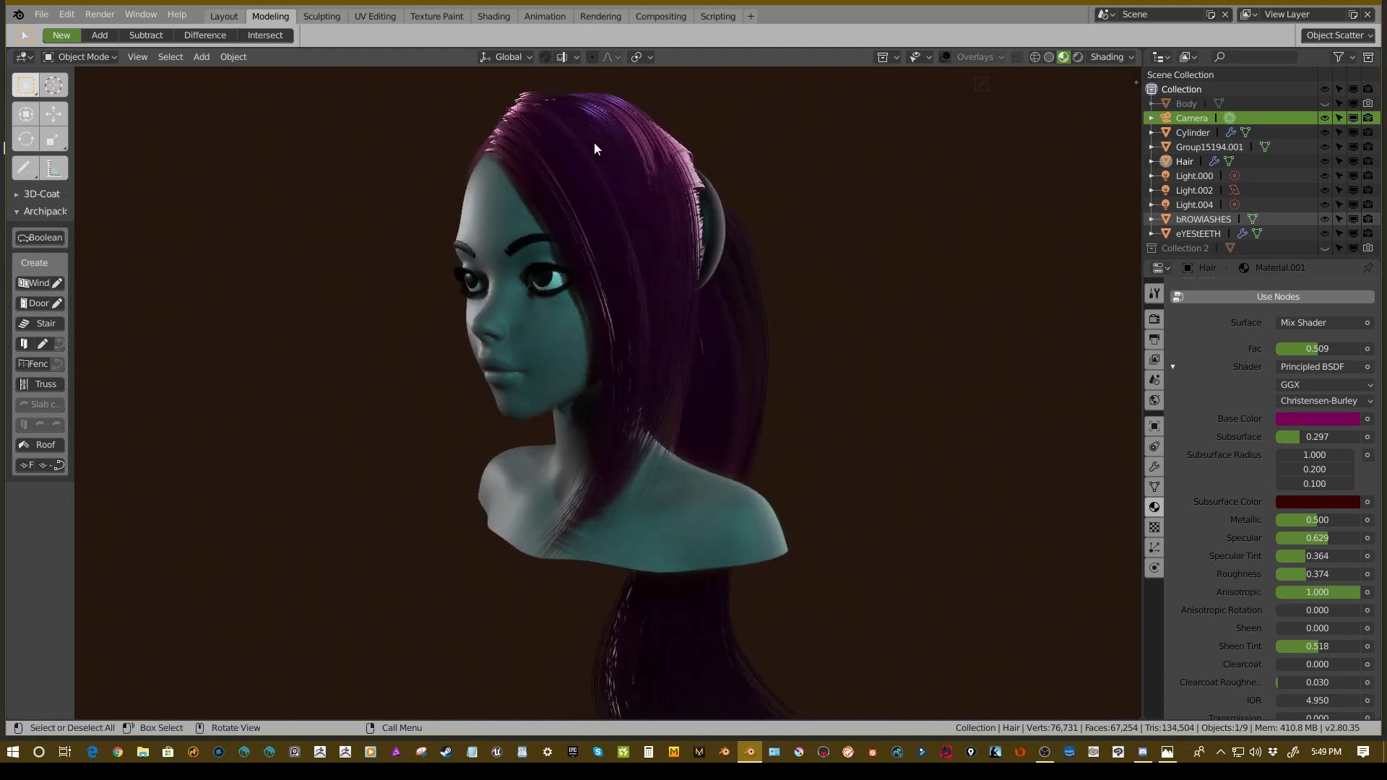
pyautogui.moveTo(719, 237); pyautogui.dragTo(630, 229, button='middle')
pyautogui.scroll(-2, 673, 240)
pyautogui.keyDown('shift'); pyautogui.moveTo(586, 282); pyautogui.dragTo(713, 266, button='middle'); pyautogui.keyUp('shift')
pyautogui.scroll(3, 713, 266)
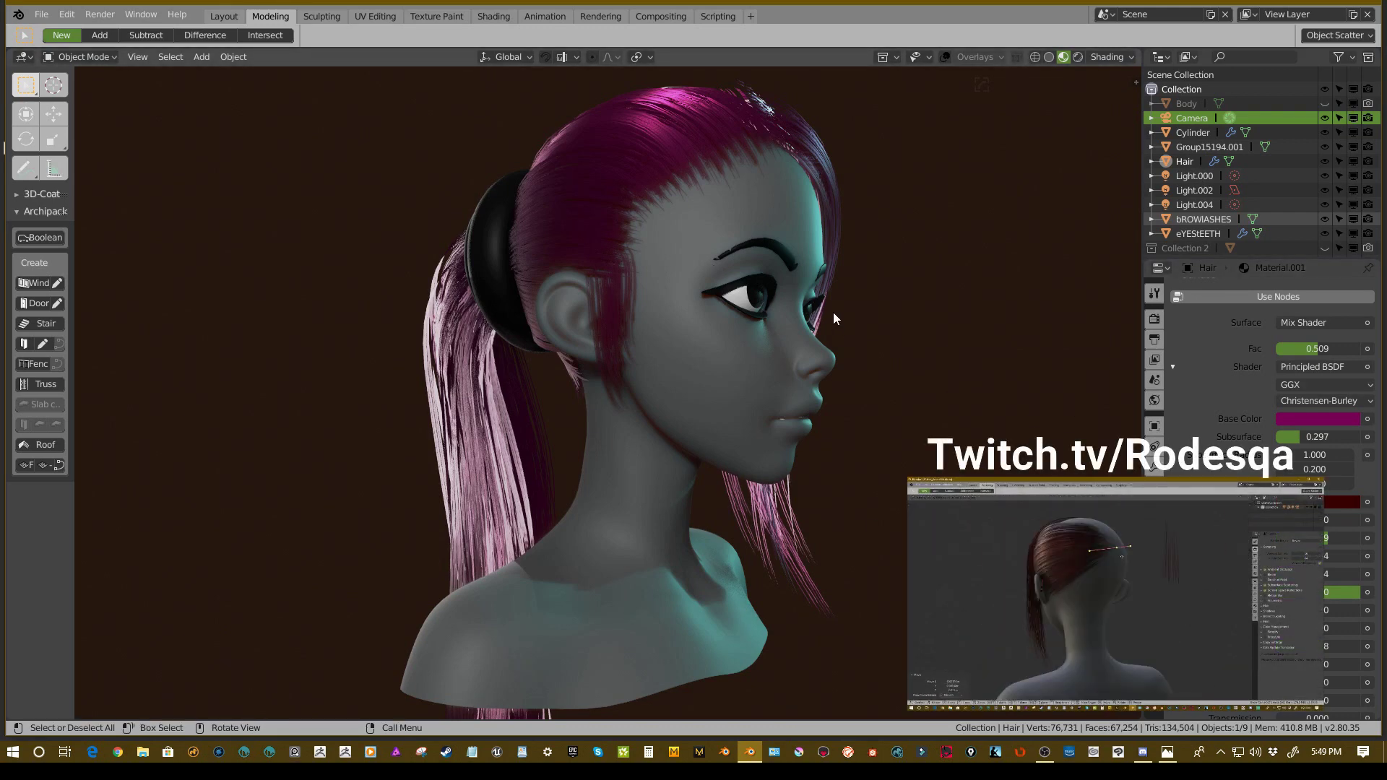
pyautogui.moveTo(830, 313); pyautogui.dragTo(631, 292, button='middle')
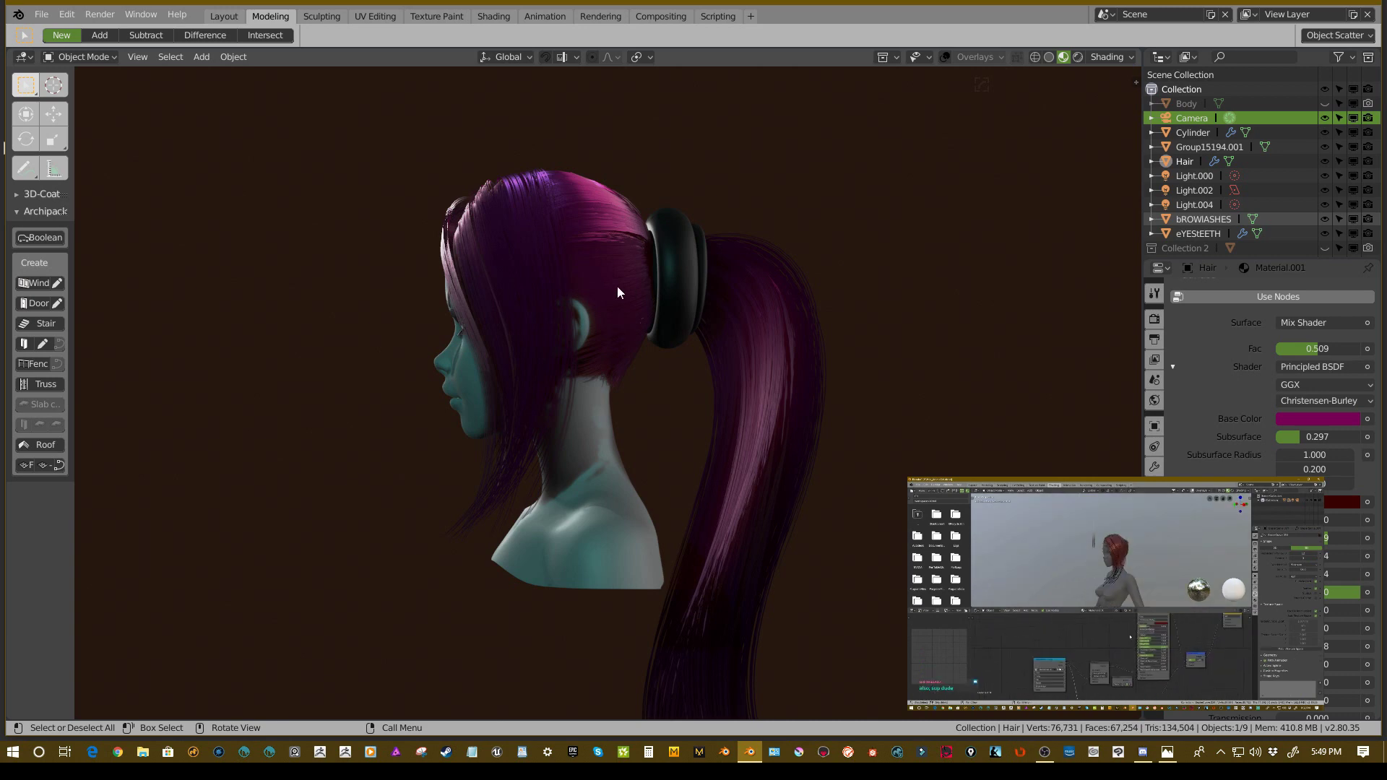
pyautogui.moveTo(644, 268); pyautogui.dragTo(663, 223, button='middle')
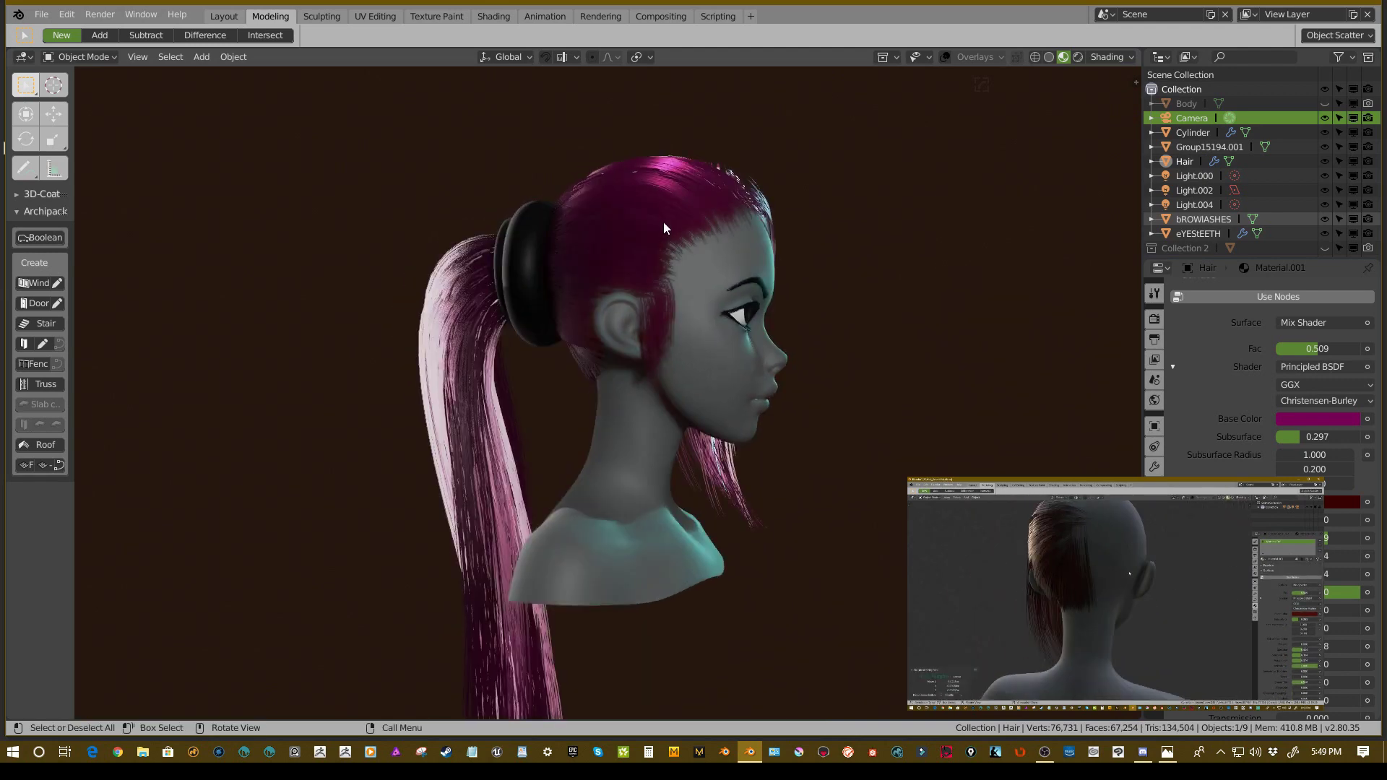
pyautogui.scroll(6, 666, 223)
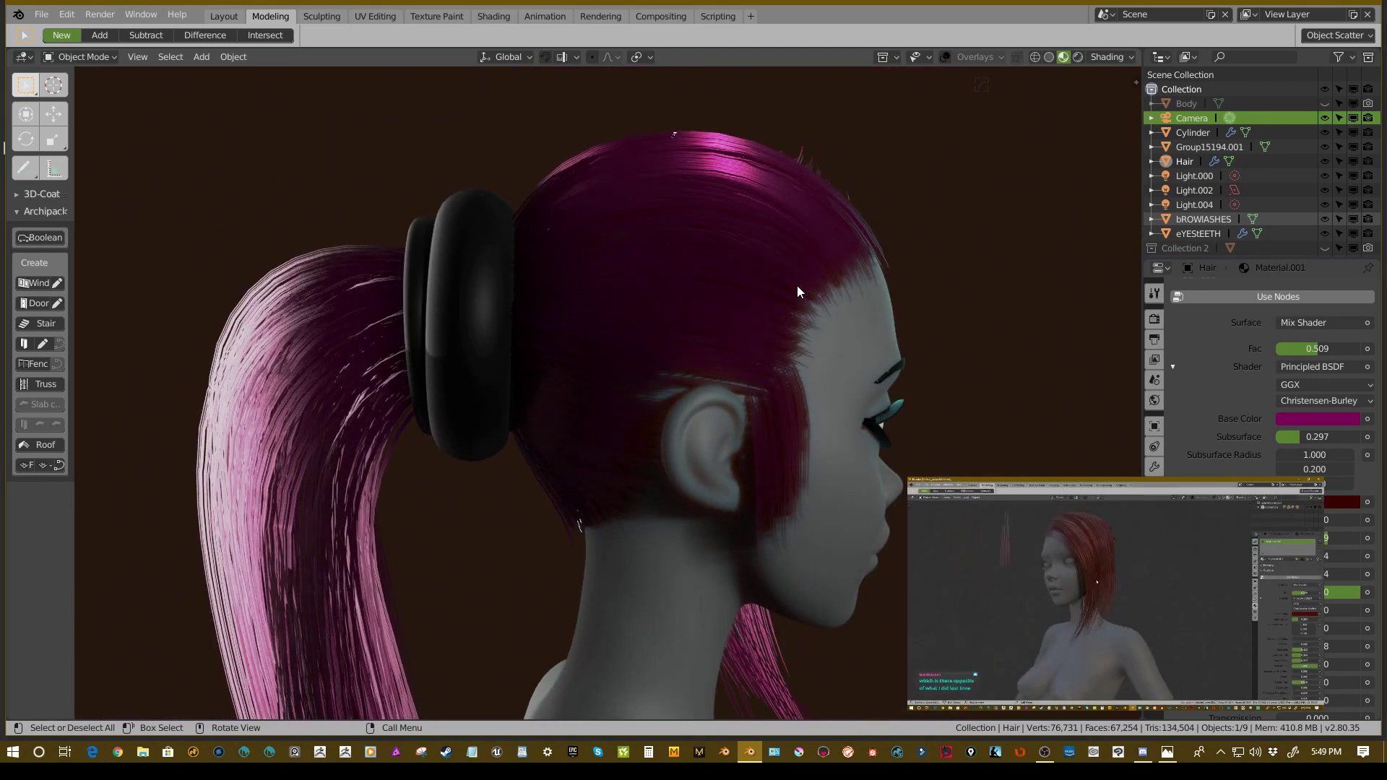
pyautogui.moveTo(798, 287); pyautogui.dragTo(752, 359, button='middle')
pyautogui.scroll(-5, 476, 308)
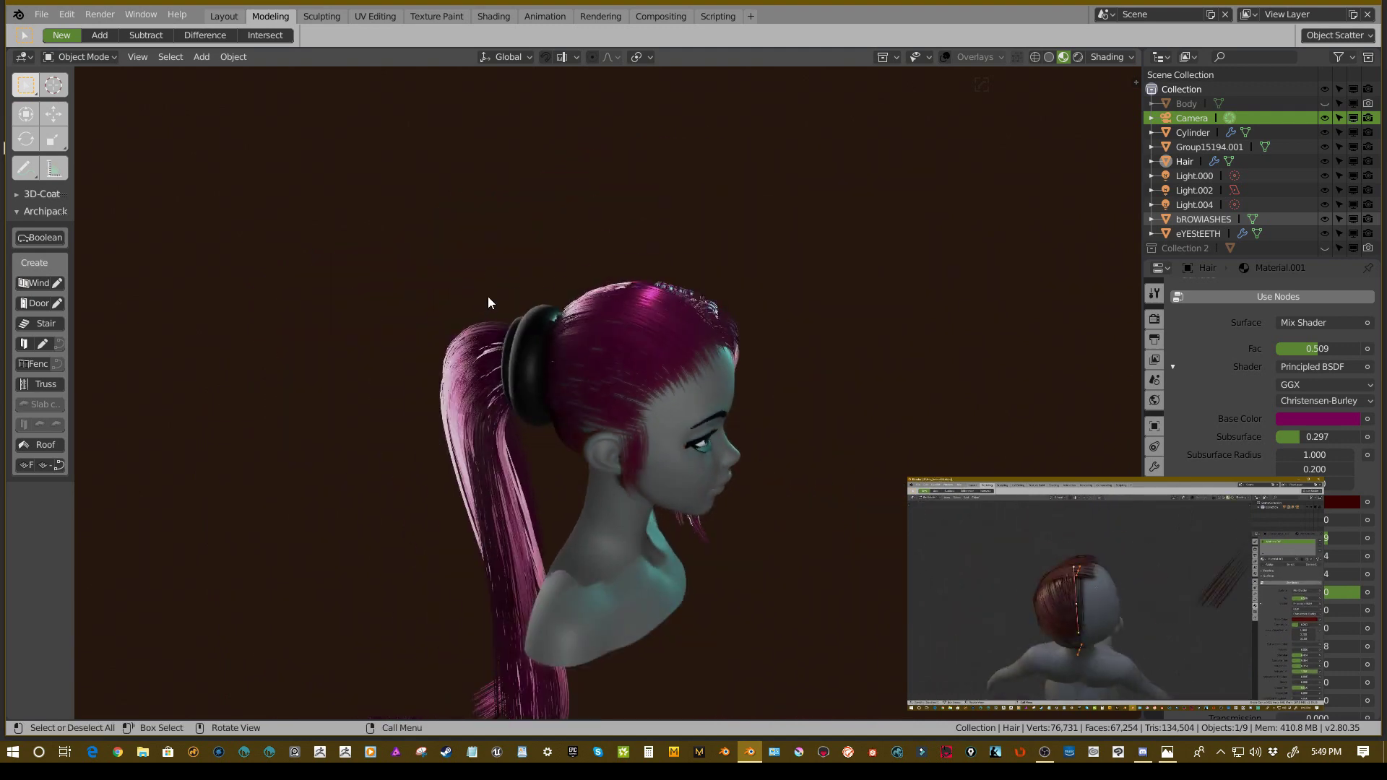
pyautogui.moveTo(487, 296); pyautogui.dragTo(610, 302, button='middle')
pyautogui.scroll(4, 640, 297)
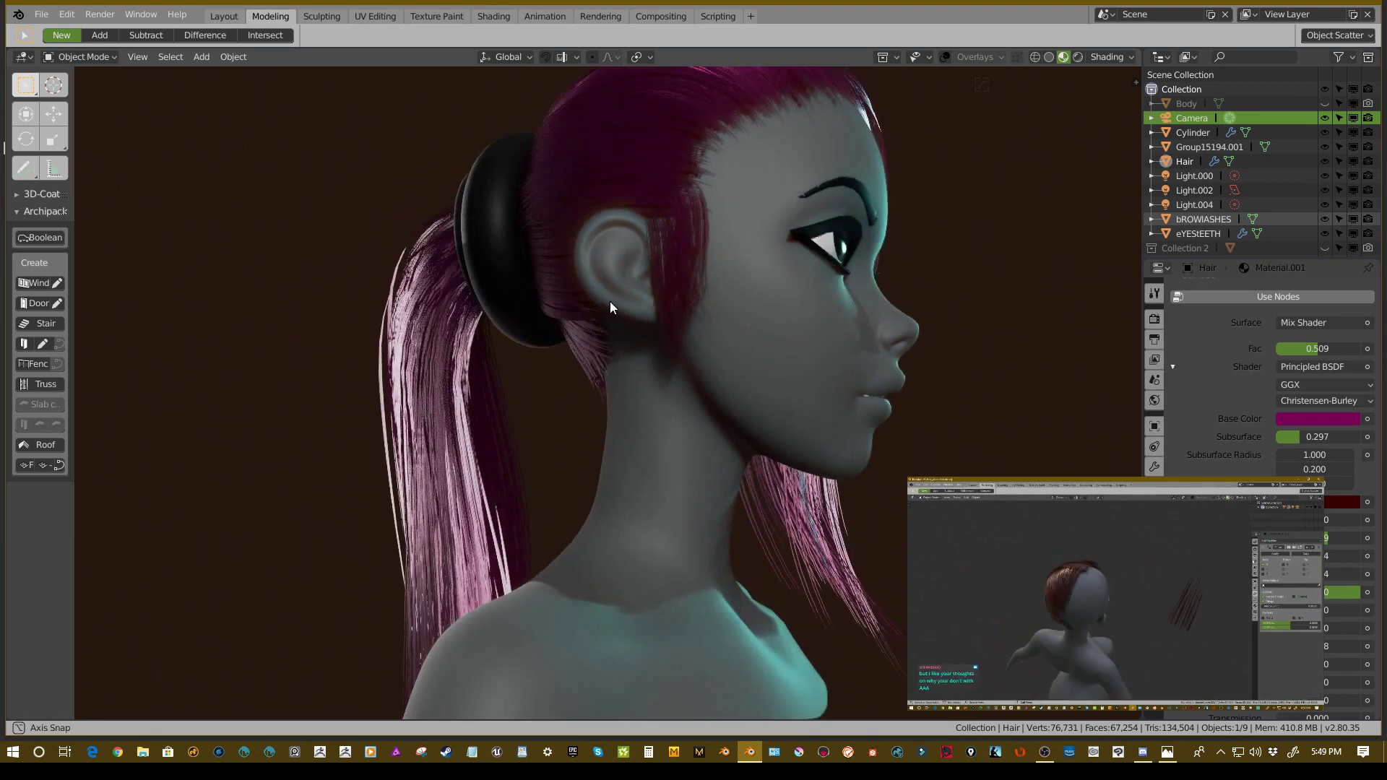
pyautogui.moveTo(722, 287)
pyautogui.mouseDown(button='middle')
pyautogui.moveTo(692, 291)
pyautogui.moveTo(717, 272)
pyautogui.moveTo(567, 265)
pyautogui.moveTo(812, 262)
pyautogui.moveTo(735, 289)
pyautogui.moveTo(848, 289)
pyautogui.moveTo(656, 277)
pyautogui.moveTo(760, 262)
pyautogui.moveTo(716, 264)
pyautogui.moveTo(730, 262)
pyautogui.mouseUp(button='middle')
pyautogui.scroll(-5, 657, 278)
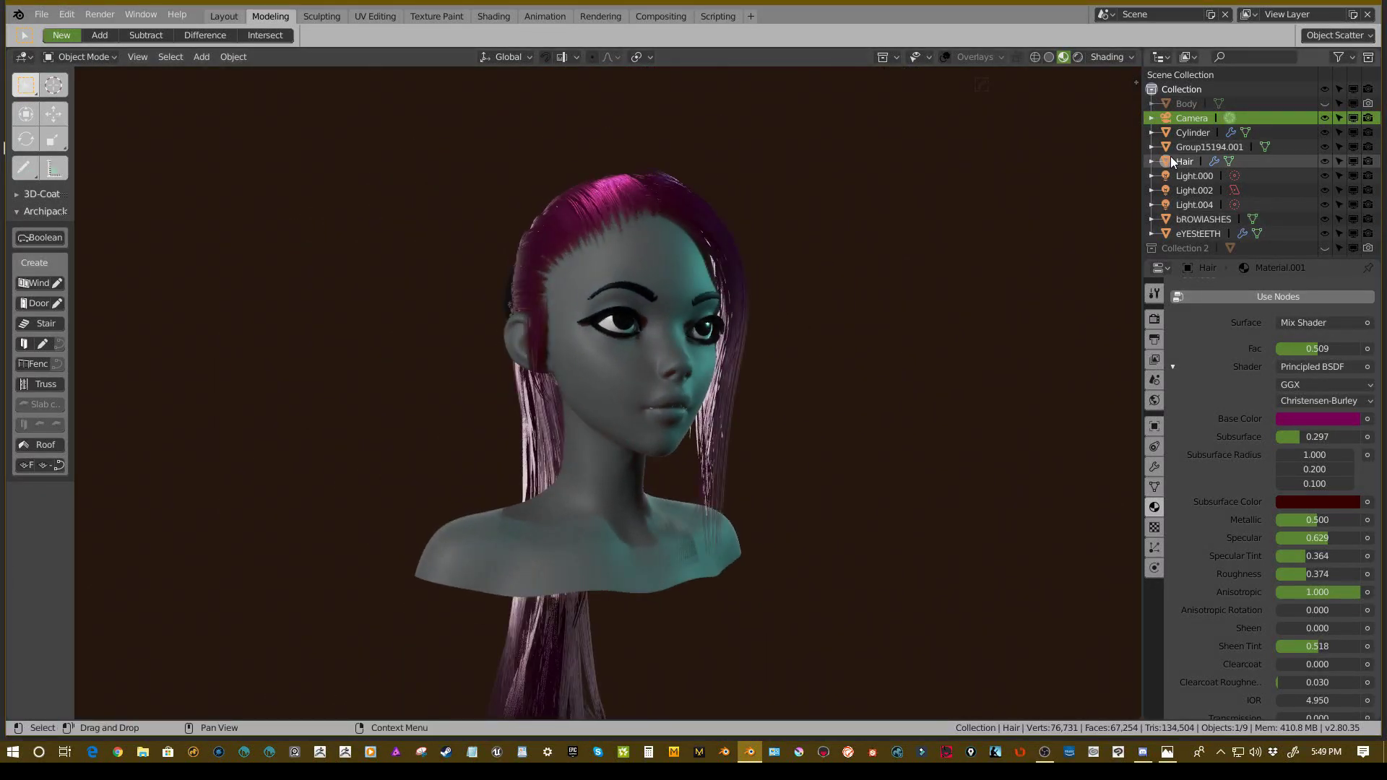
# - Hide the Hair object and the Cylinder hair tie so only the bald bust is shown
pyautogui.click(1328, 160)
pyautogui.moveTo(922, 247); pyautogui.dragTo(1020, 241, button='middle')
pyautogui.click(501, 272)
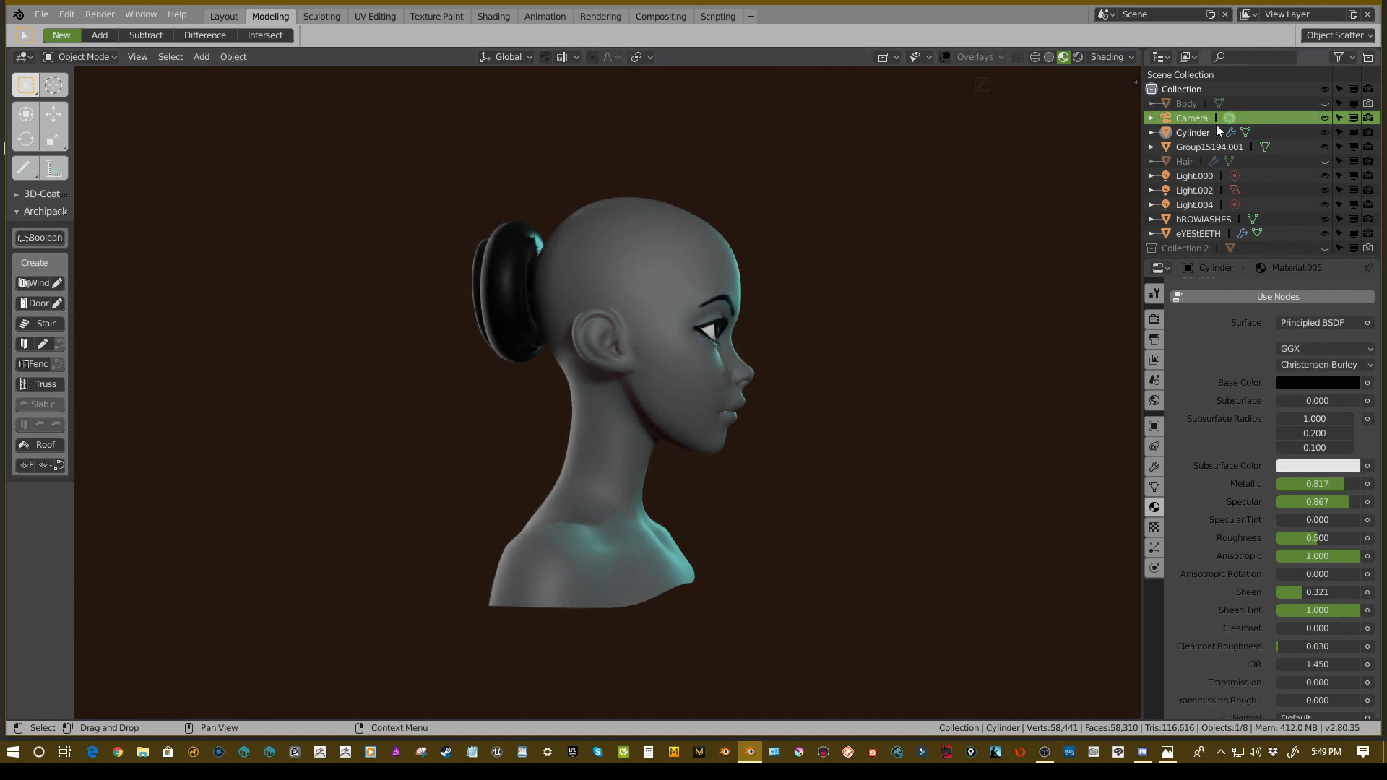
pyautogui.click(1326, 132)
pyautogui.moveTo(932, 237); pyautogui.dragTo(682, 240, button='middle')
pyautogui.scroll(2, 765, 253)
pyautogui.moveTo(765, 254); pyautogui.dragTo(872, 240, button='middle')
pyautogui.scroll(-2, 747, 368)
pyautogui.scroll(2, 658, 265)
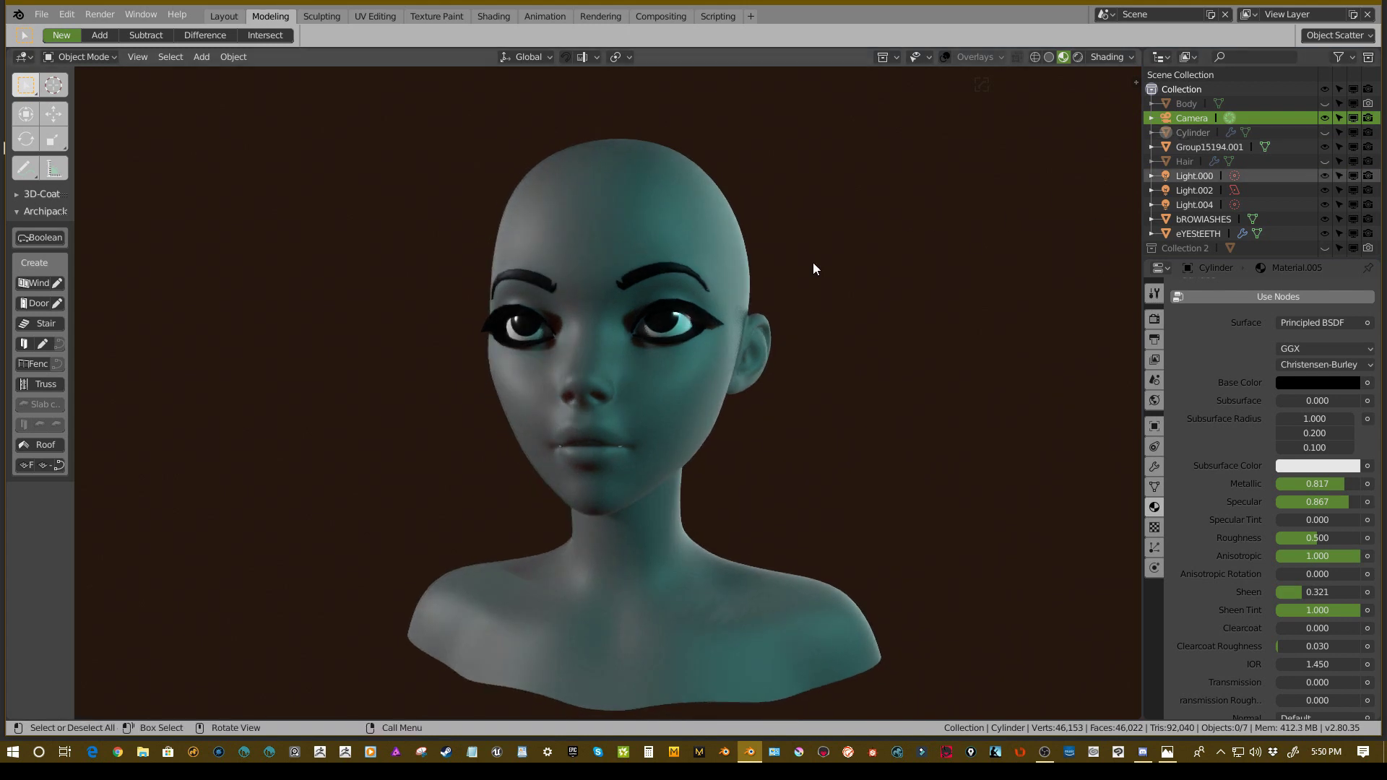
# - Add a Bezier curve to the scene
pyautogui.scroll(-6, 712, 318)
pyautogui.keyDown('shift'); pyautogui.moveTo(734, 532); pyautogui.dragTo(753, 373, button='middle'); pyautogui.keyUp('shift')
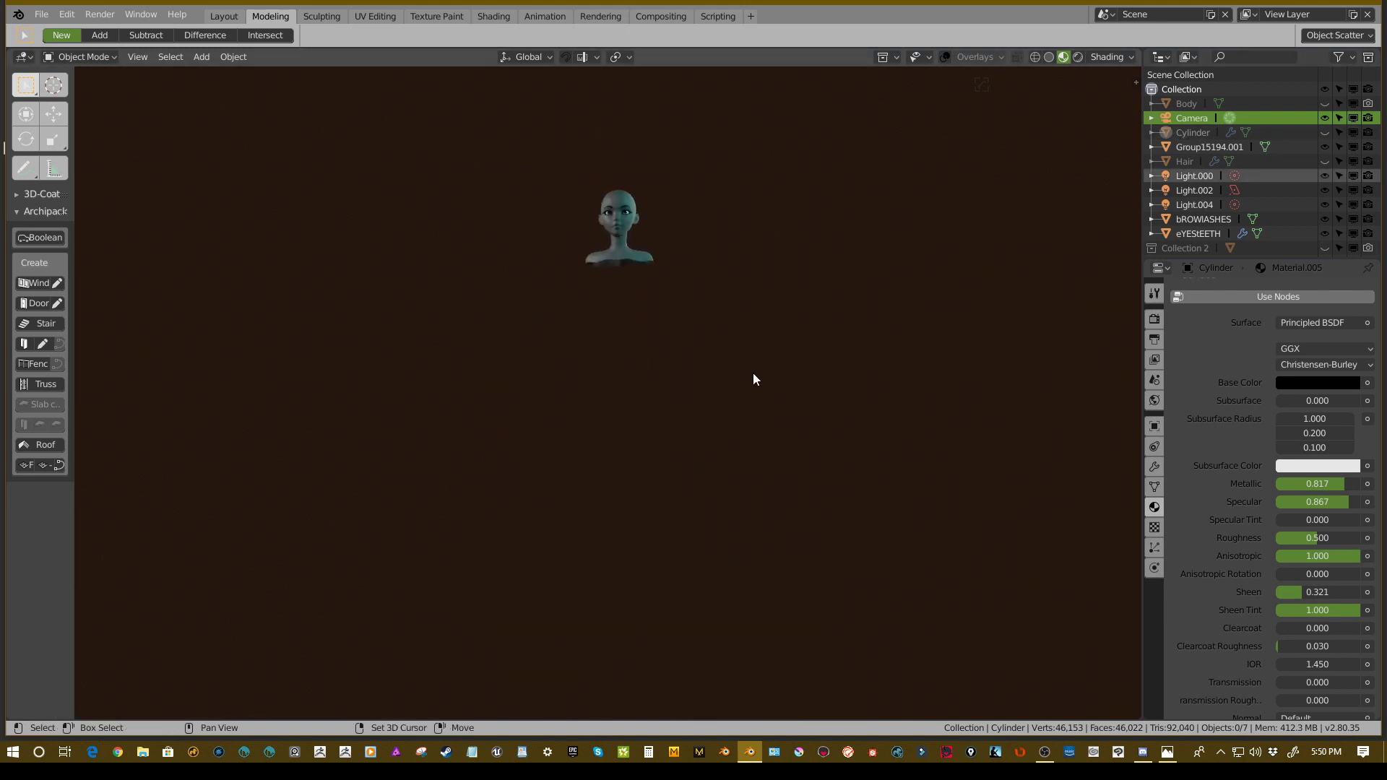
pyautogui.hotkey('shift', 'a')
pyautogui.moveTo(734, 388)
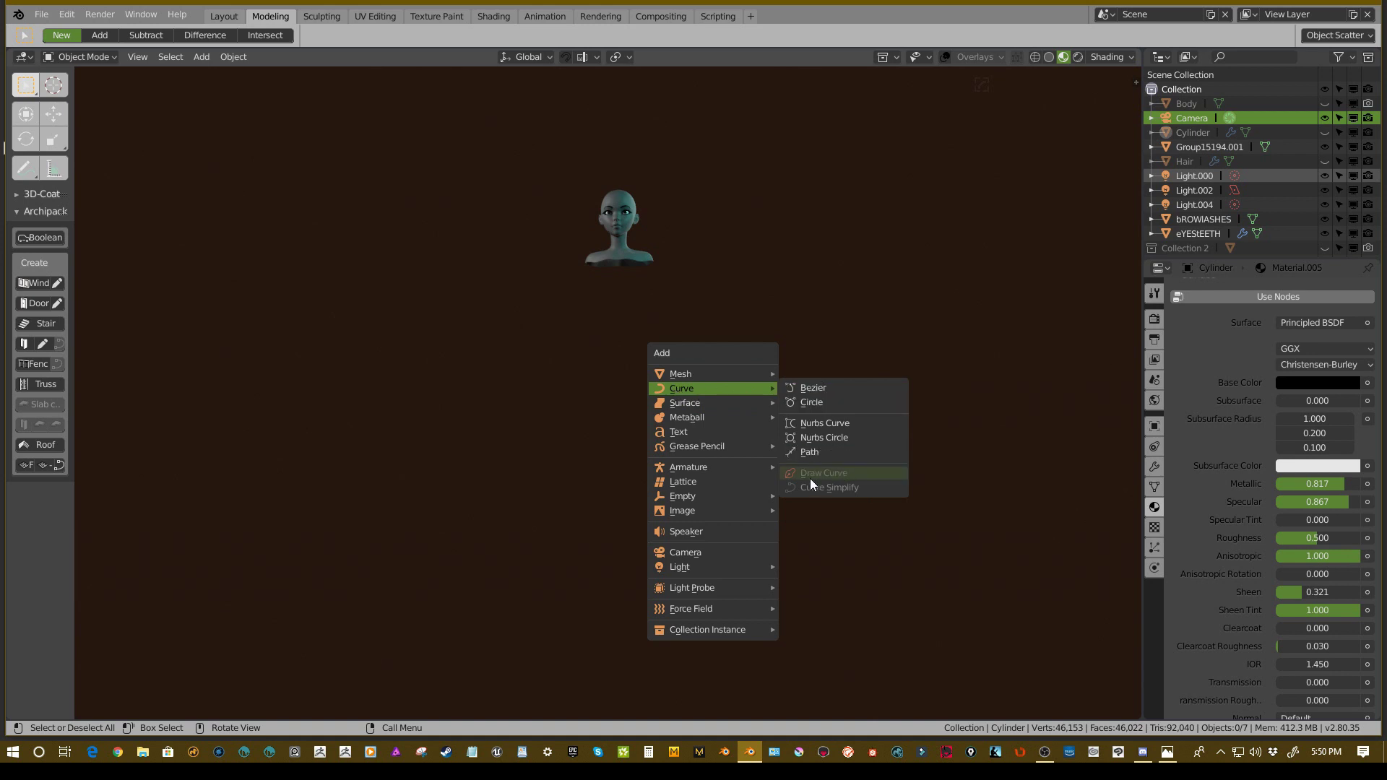
pyautogui.click(809, 387)
# - Turn on the viewport overlays to display the curve, grid, lights and camera around the bust
pyautogui.scroll(-4, 647, 414)
pyautogui.keyDown('shift'); pyautogui.moveTo(666, 377); pyautogui.dragTo(691, 350, button='middle'); pyautogui.keyUp('shift')
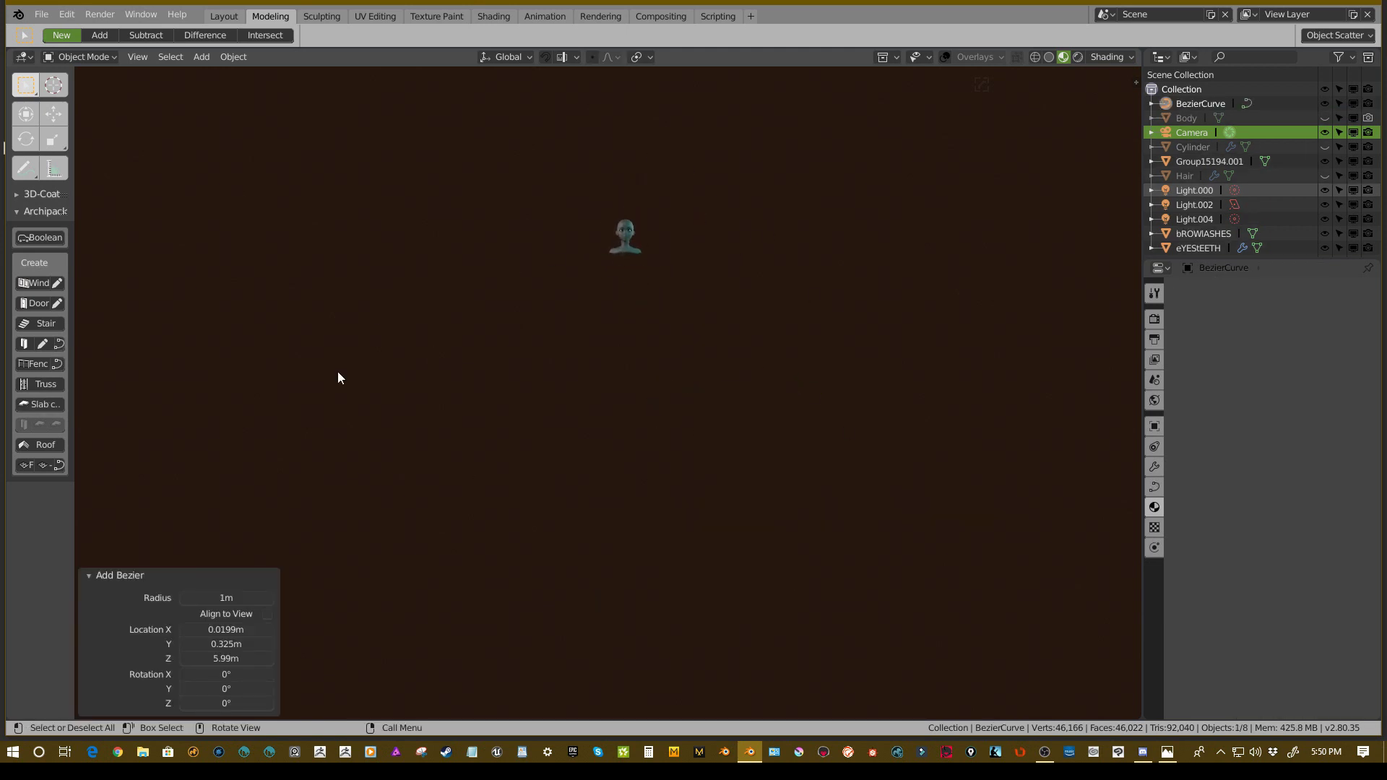
pyautogui.moveTo(636, 604); pyautogui.dragTo(649, 491, button='middle')
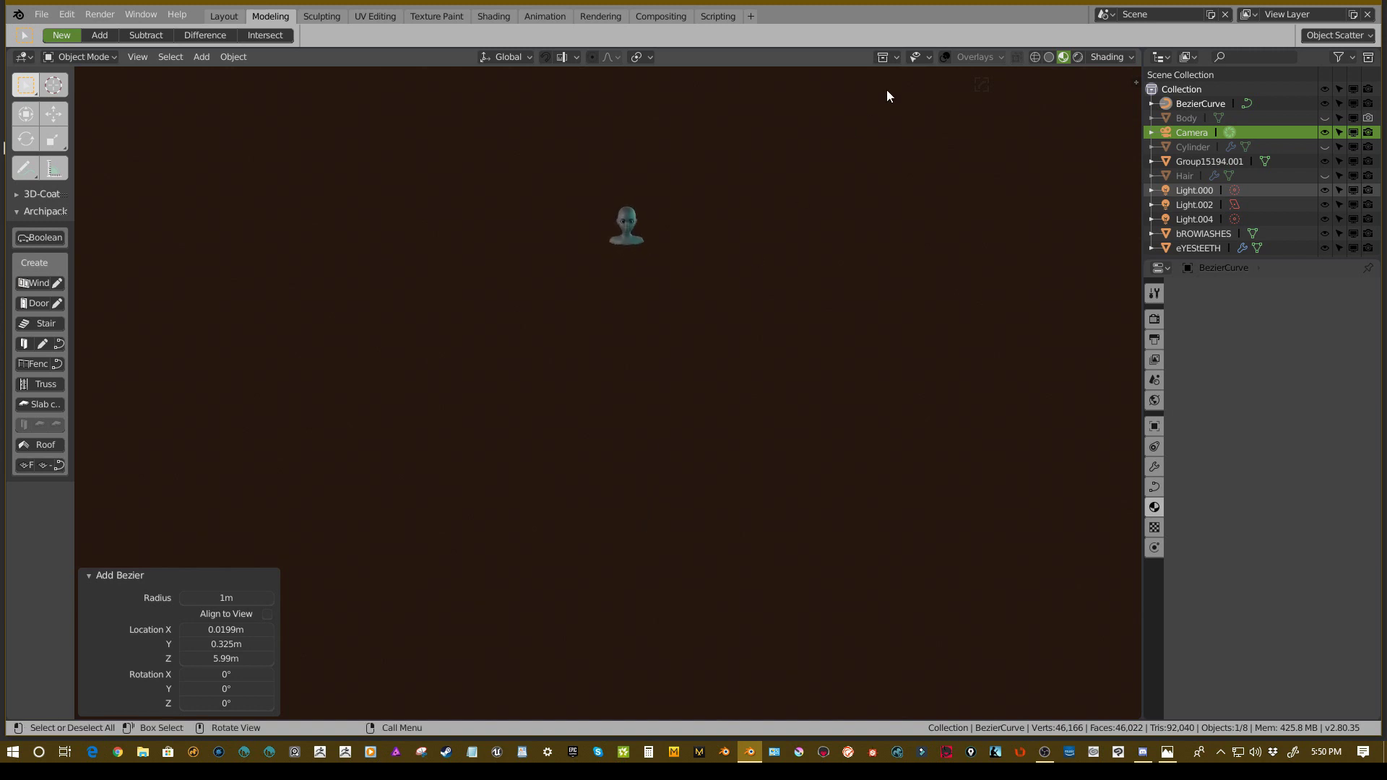
pyautogui.click(947, 58)
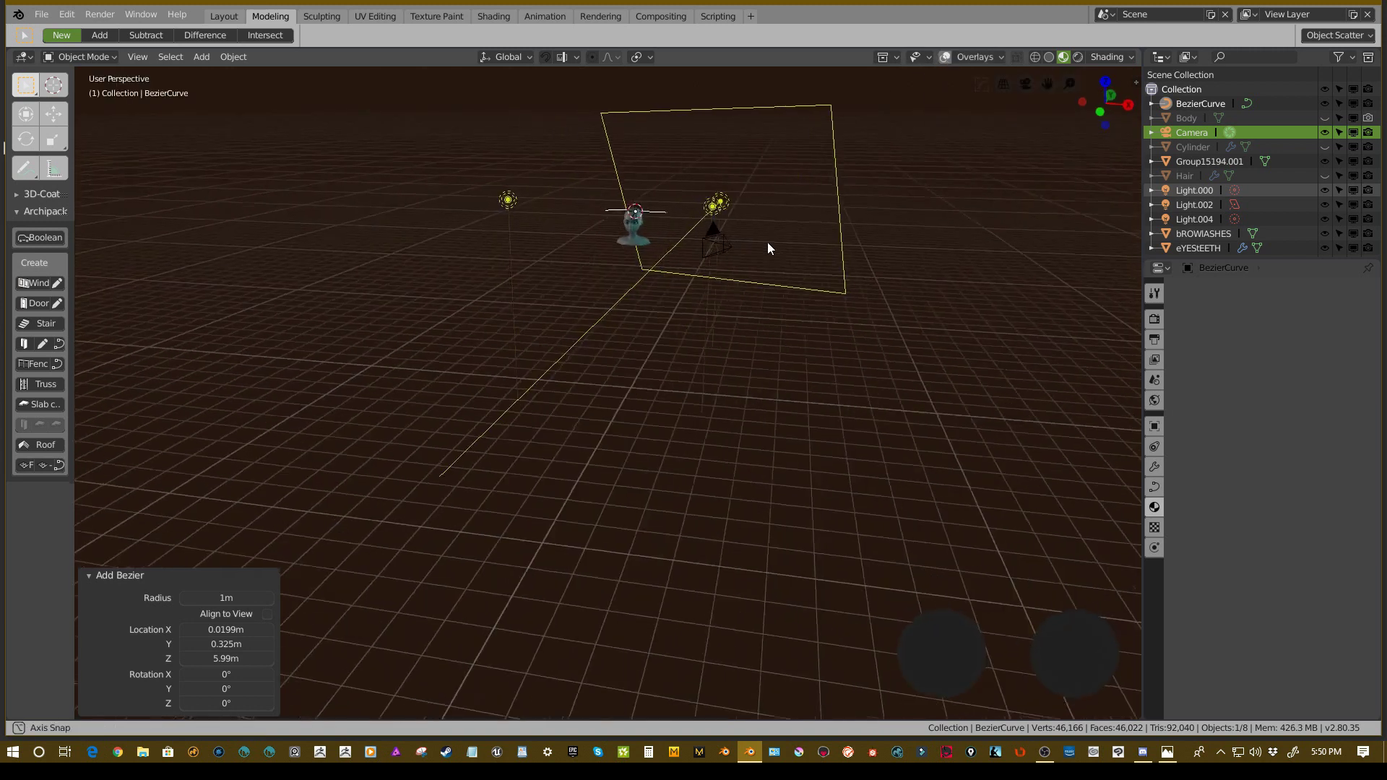
pyautogui.moveTo(768, 243); pyautogui.dragTo(766, 243, button='middle')
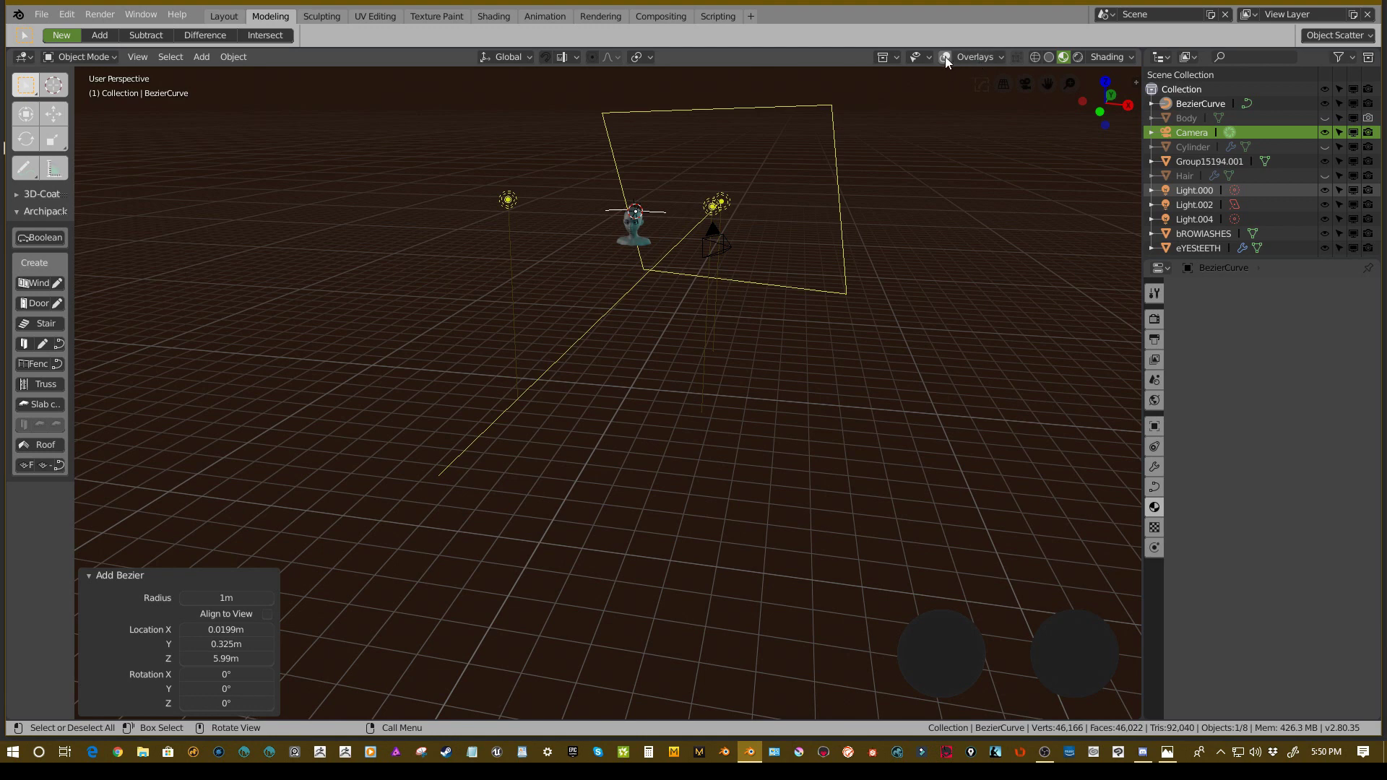
pyautogui.moveTo(831, 217); pyautogui.dragTo(813, 240, button='middle')
# - Switch the new Bezier curve to Edit Mode
pyautogui.hotkey('ctrl', 'Tab')
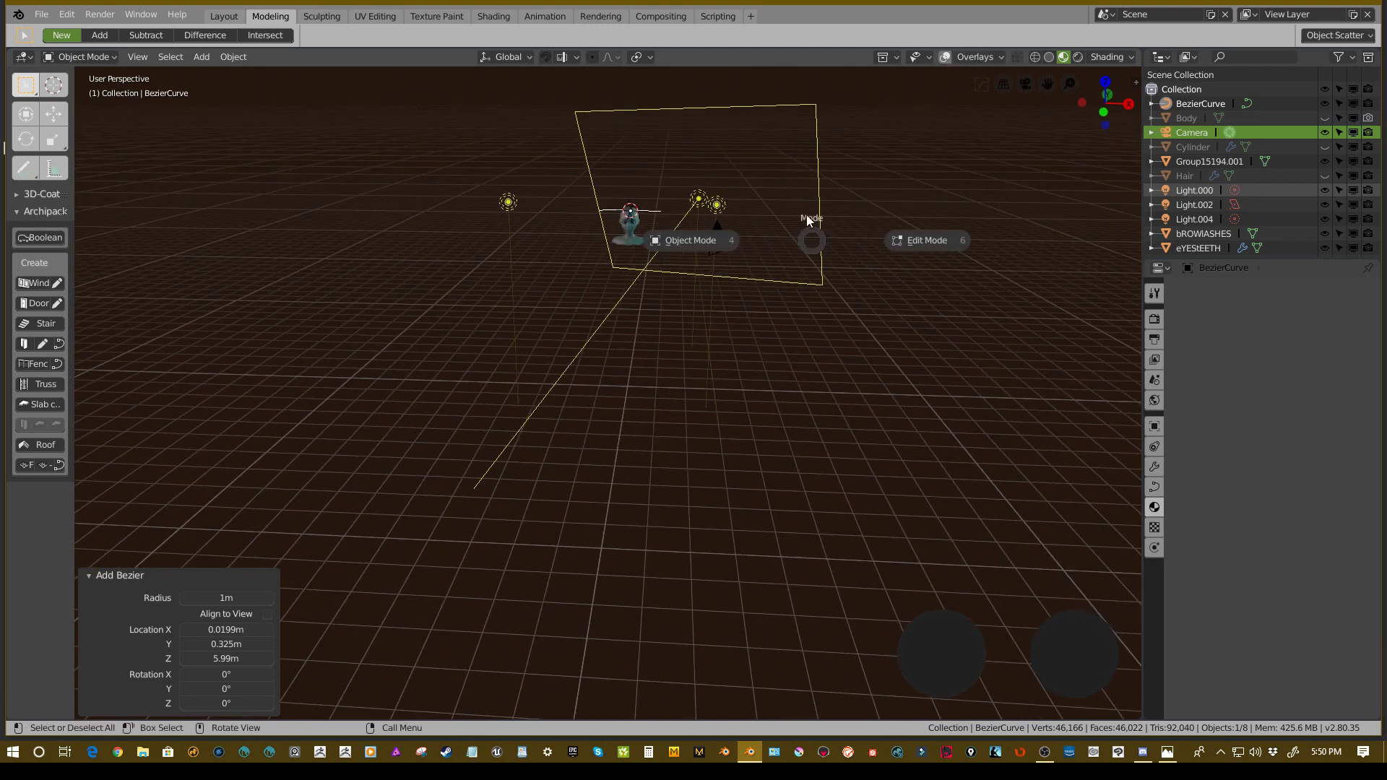
pyautogui.click(806, 215)
pyautogui.click(963, 257)
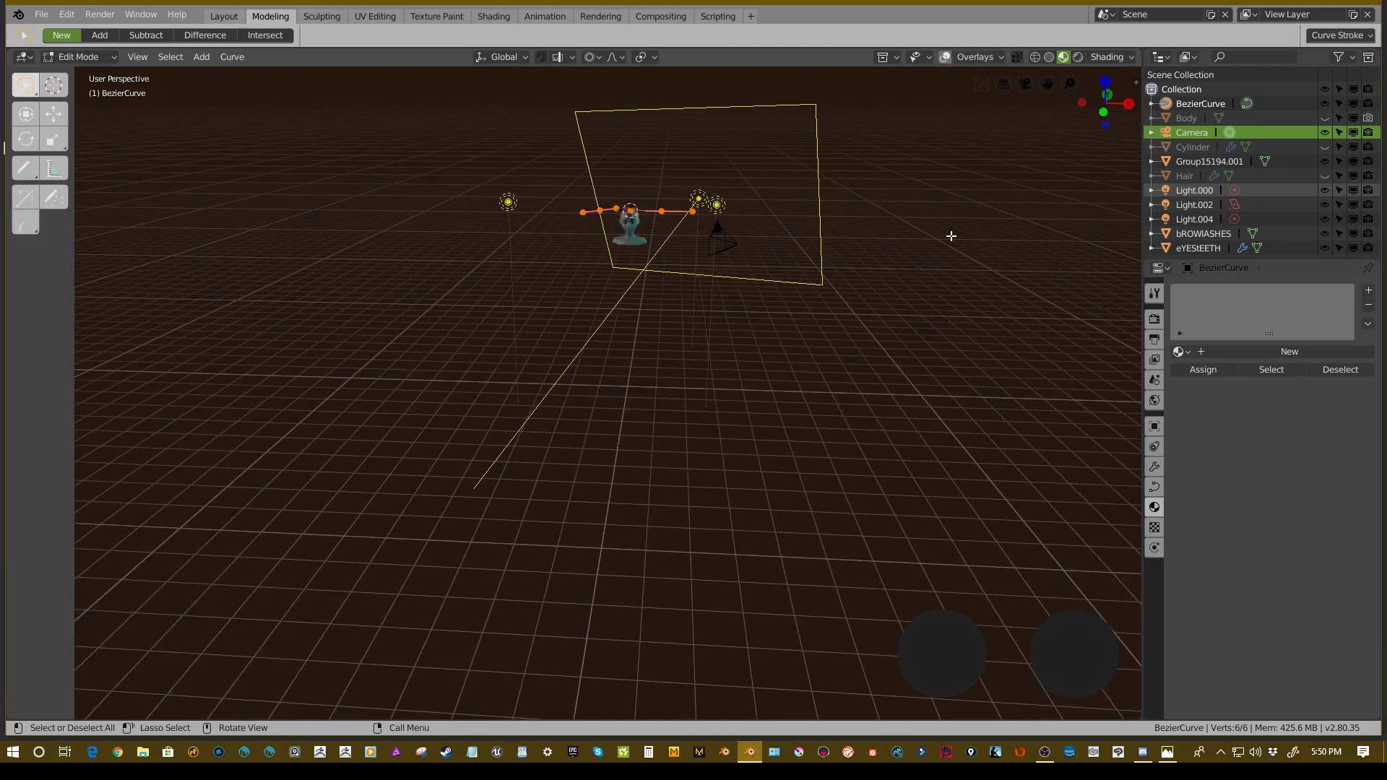
pyautogui.keyDown('shift'); pyautogui.moveTo(951, 236); pyautogui.dragTo(932, 337, button='middle'); pyautogui.keyUp('shift')
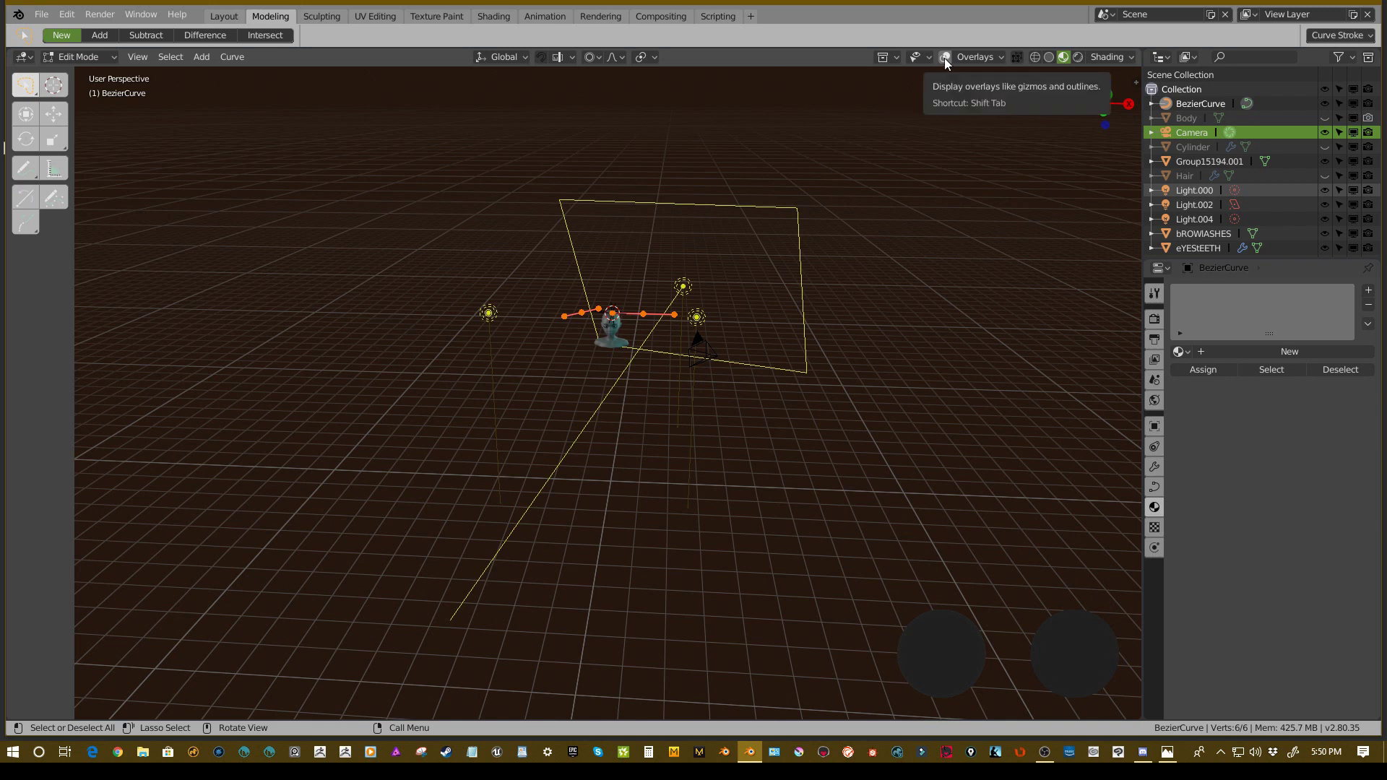
# - Toggle the viewport overlays off and on repeatedly, and return the Bezier curve to Object Mode
pyautogui.moveTo(895, 269); pyautogui.dragTo(872, 286, button='middle')
pyautogui.hotkey('shift', 'Tab')
pyautogui.hotkey('shift', 'Tab')
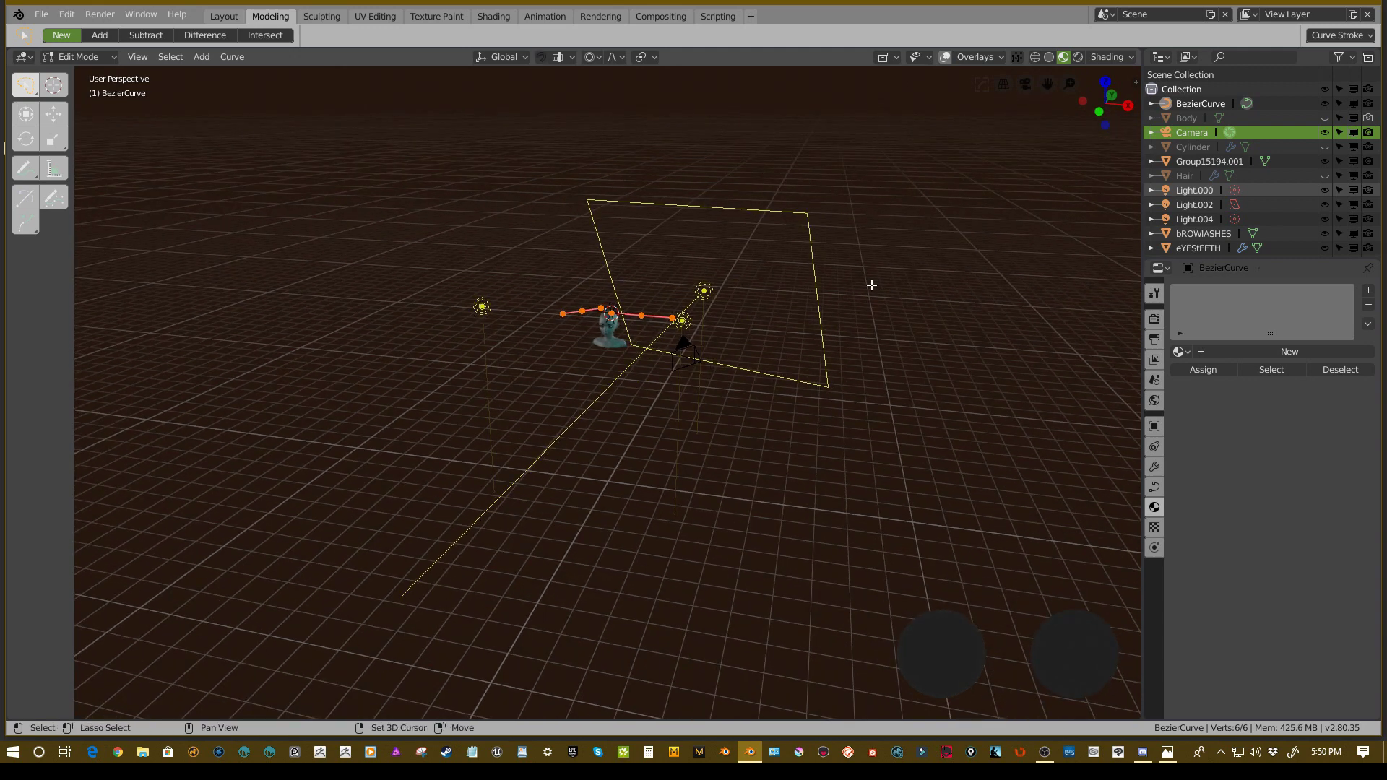
pyautogui.click(541, 58)
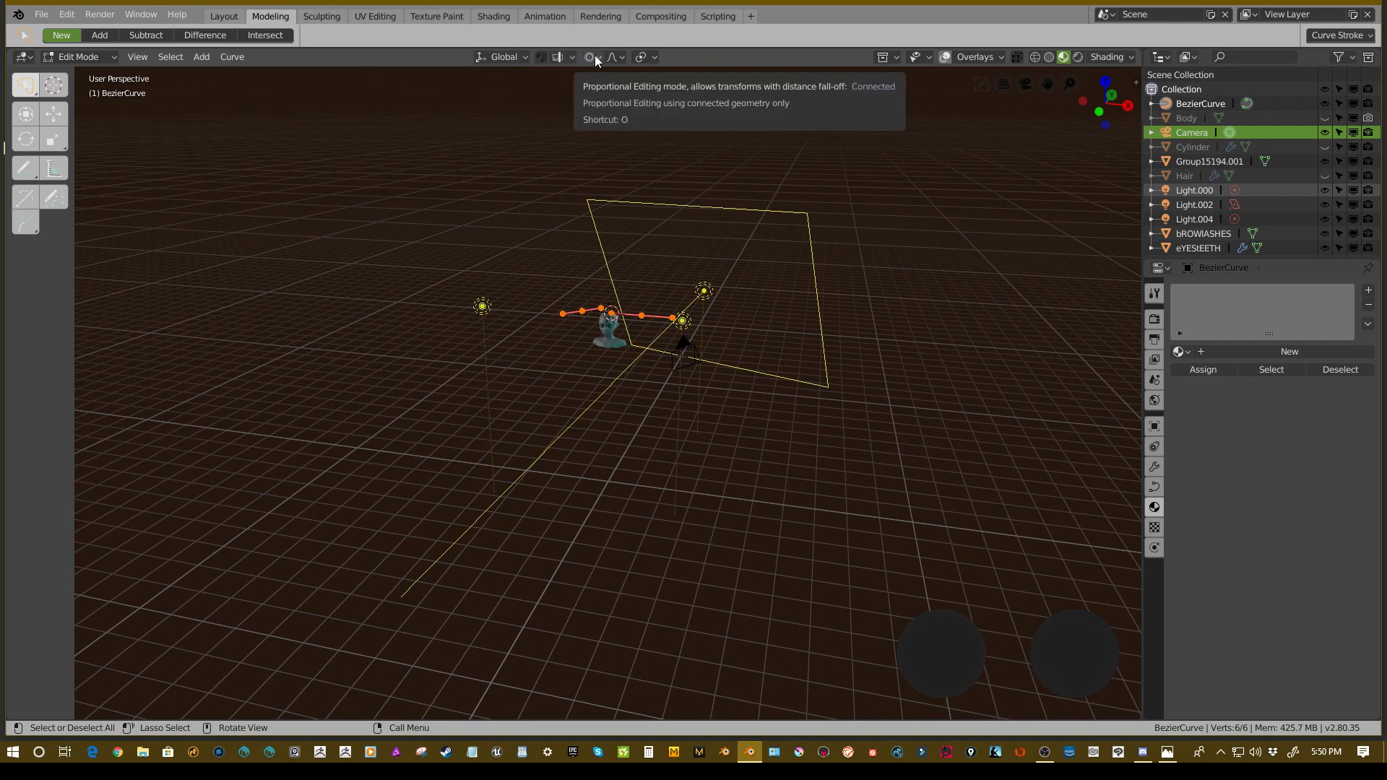
pyautogui.click(944, 57)
pyautogui.click(944, 57)
pyautogui.click(945, 57)
pyautogui.click(945, 57)
pyautogui.click(944, 57)
pyautogui.click(944, 57)
pyautogui.press('Tab')
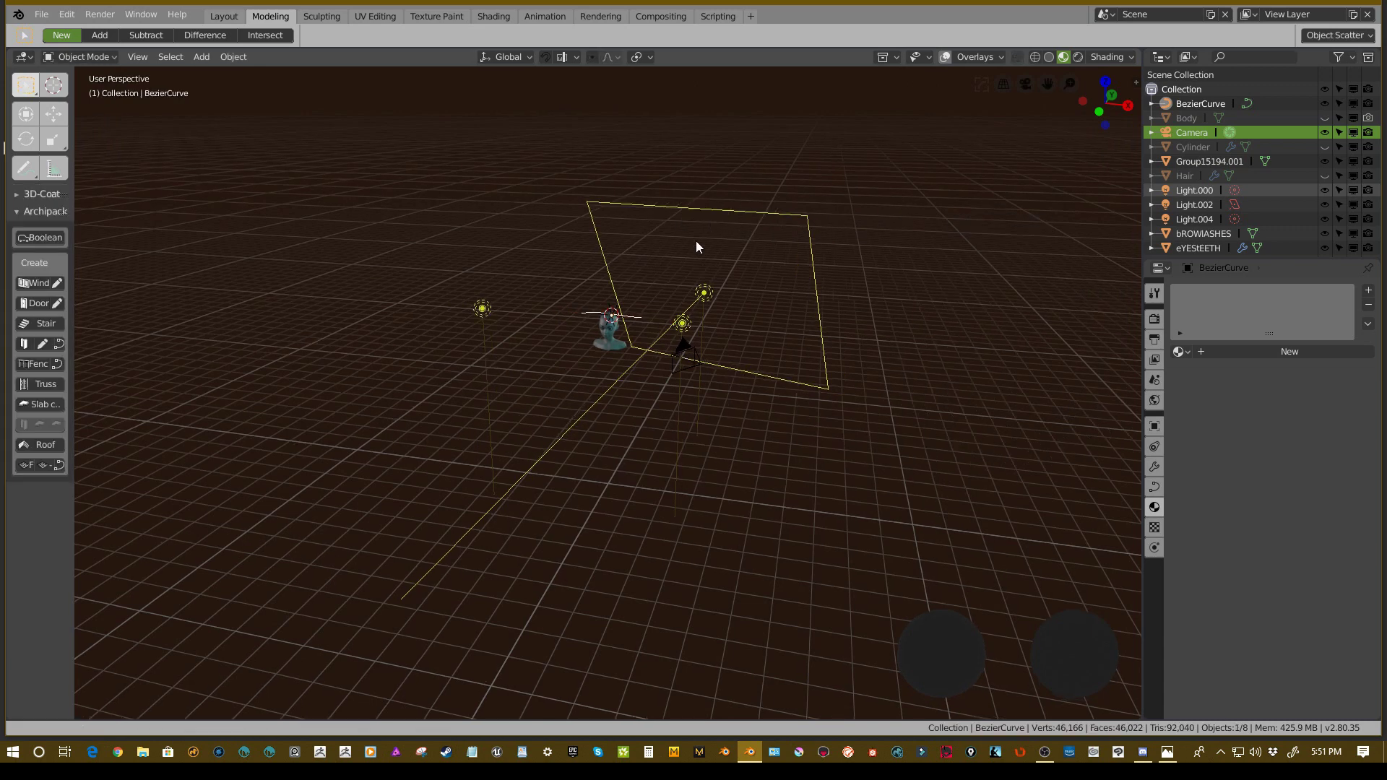
# - Toggle proportional editing on and off in Object Mode
pyautogui.scroll(3, 696, 240)
pyautogui.moveTo(685, 305); pyautogui.dragTo(789, 271, button='middle')
pyautogui.press('o')
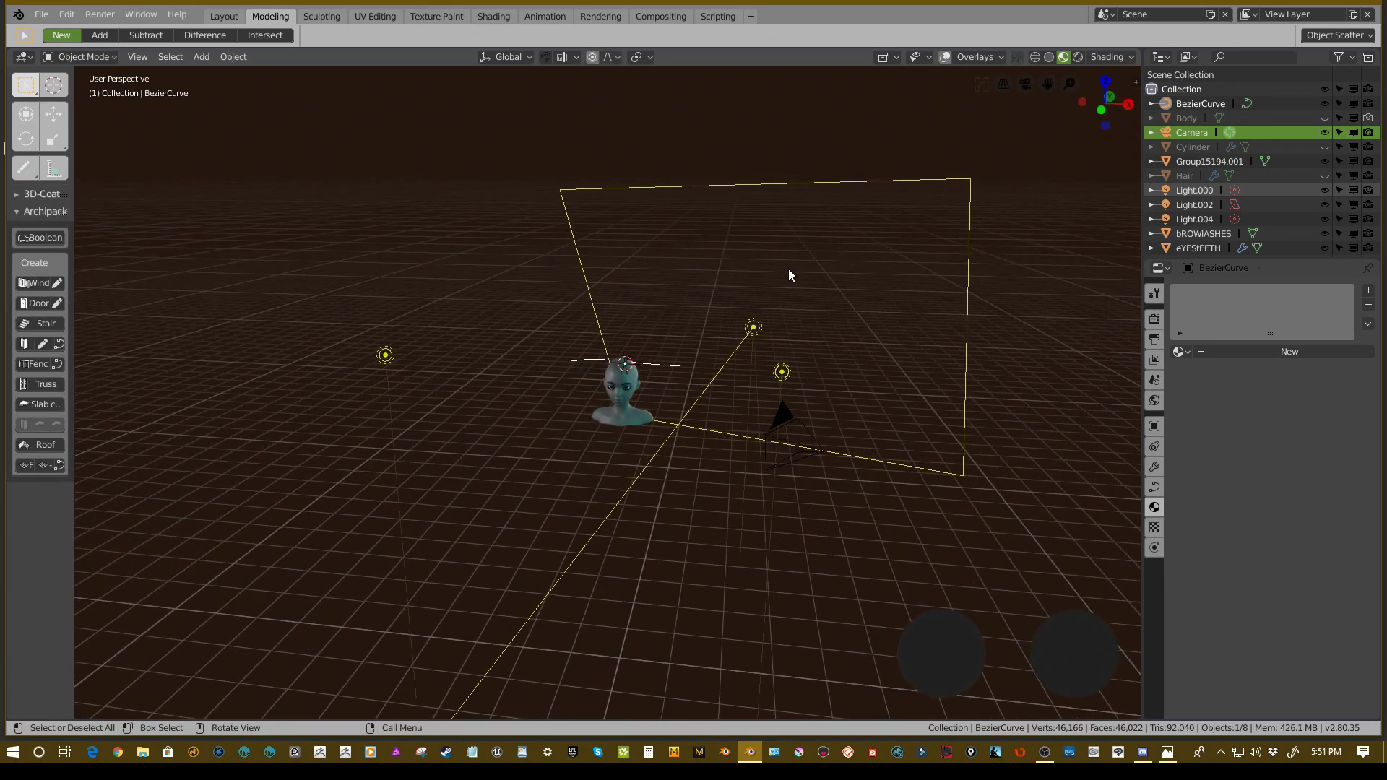
pyautogui.click(594, 57)
pyautogui.moveTo(764, 179); pyautogui.dragTo(736, 185, button='middle')
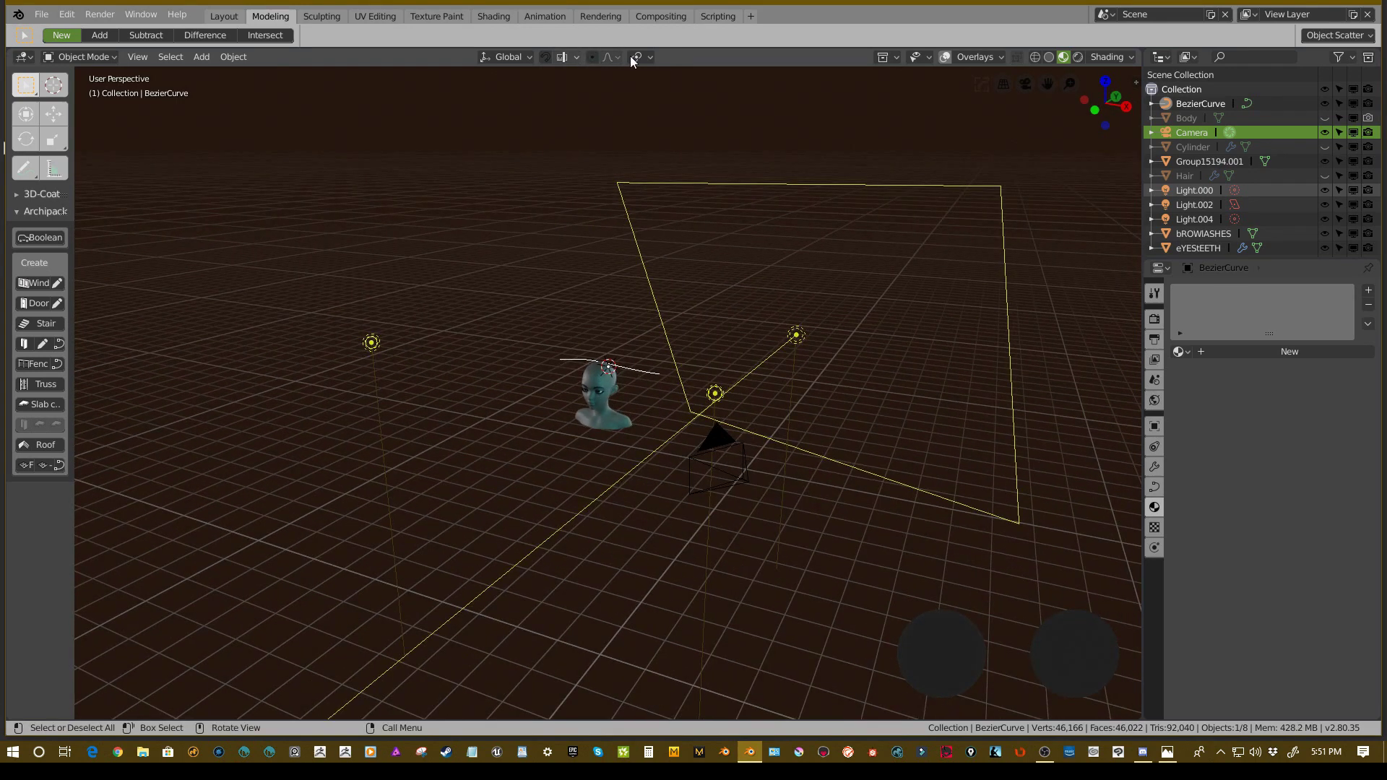
# - Toggle the viewport overlays to compare the scene with and without the curve, leaving them on
pyautogui.click(944, 57)
pyautogui.click(944, 57)
pyautogui.click(944, 57)
pyautogui.click(944, 57)
pyautogui.click(945, 57)
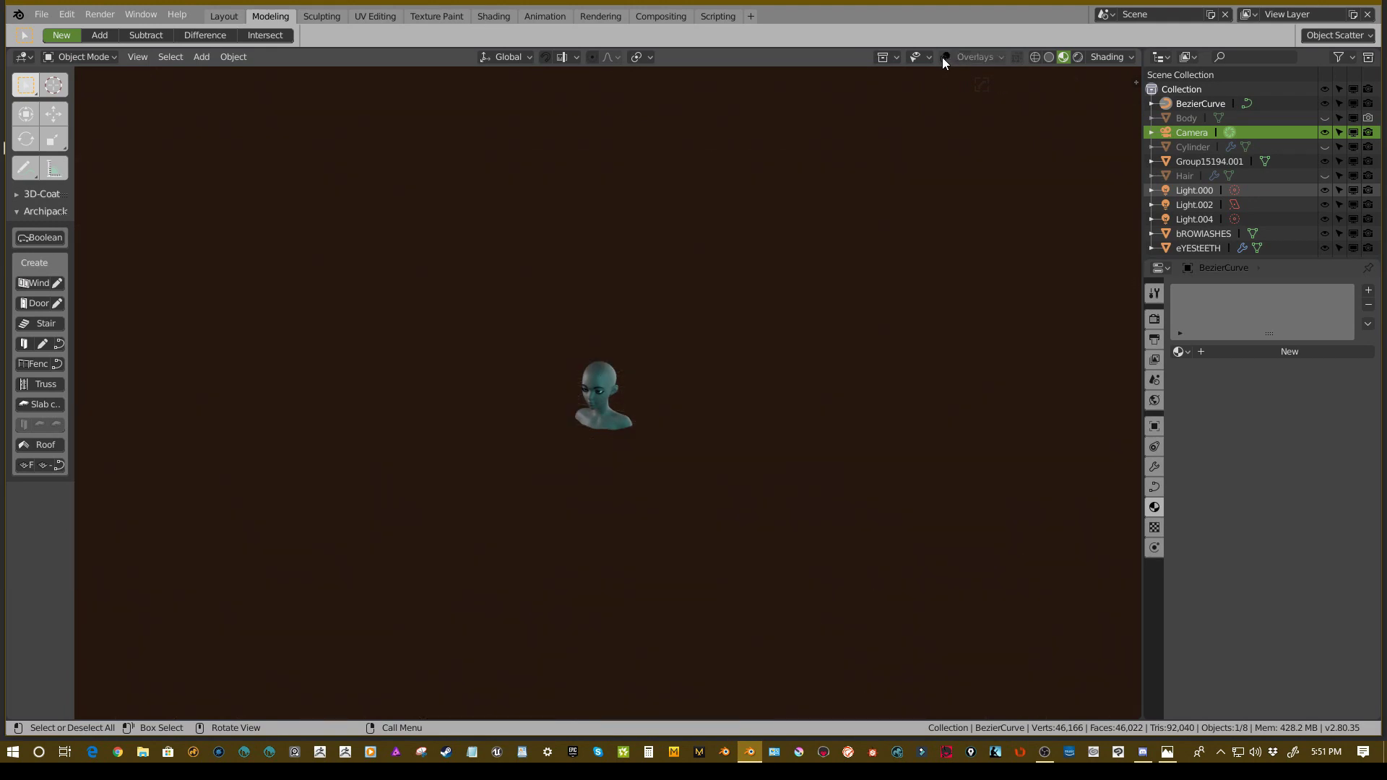
pyautogui.moveTo(636, 274); pyautogui.dragTo(665, 279, button='middle')
pyautogui.click(944, 57)
# - Reposition the 3D cursor freehand to several spots around the back of the bust's head
pyautogui.scroll(5, 623, 336)
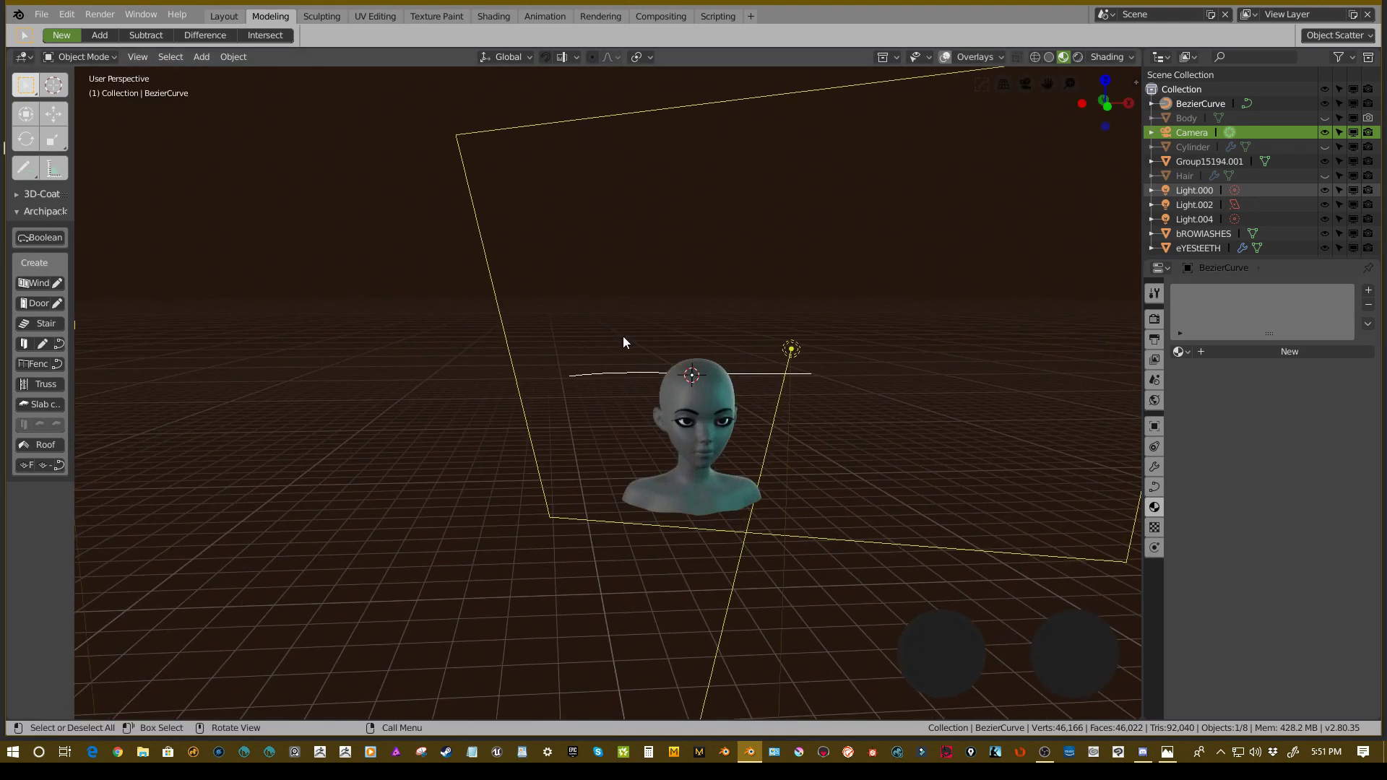
pyautogui.moveTo(623, 336); pyautogui.dragTo(699, 365, button='middle')
pyautogui.scroll(4, 700, 366)
pyautogui.moveTo(628, 286); pyautogui.dragTo(574, 313, button='middle')
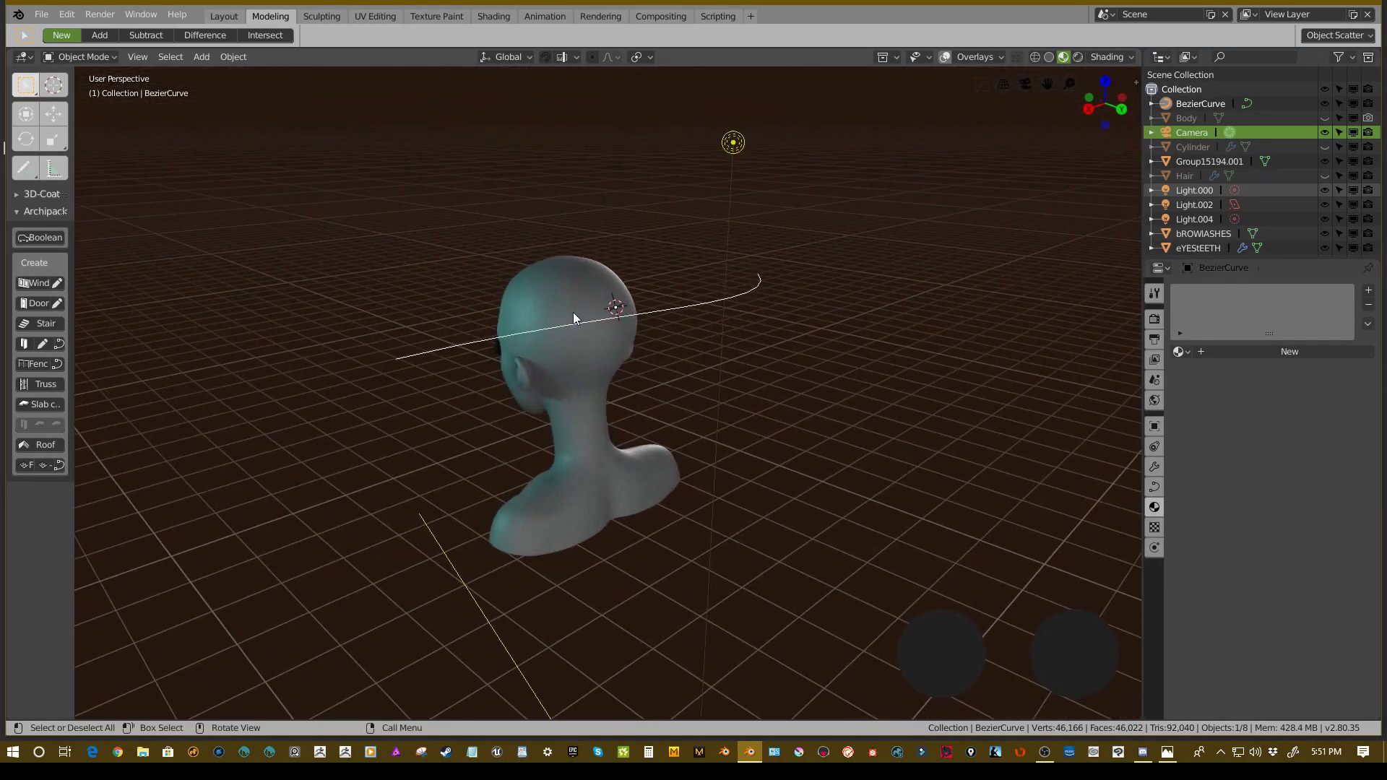
pyautogui.press('shift')
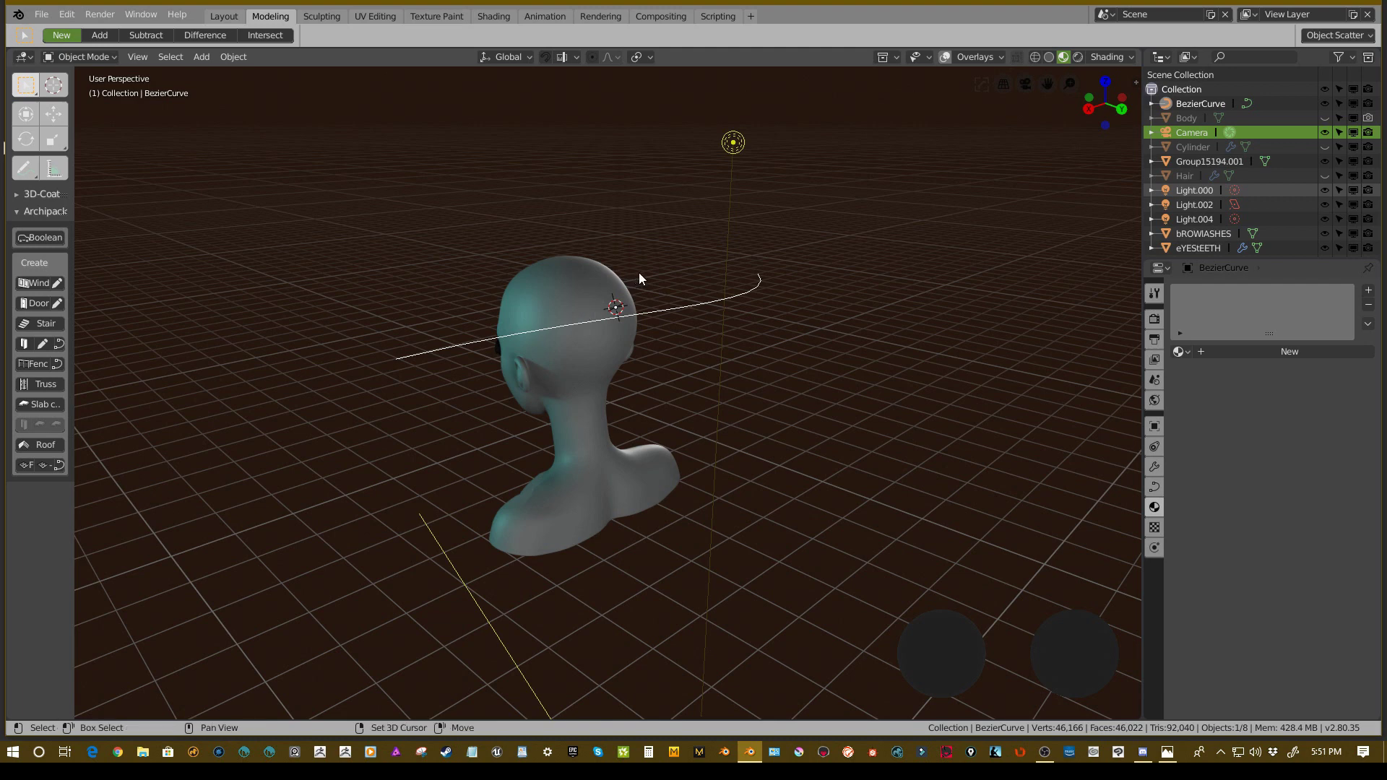
pyautogui.keyDown('shift'); pyautogui.moveTo(639, 271); pyautogui.dragTo(688, 324, button='right'); pyautogui.keyUp('shift')
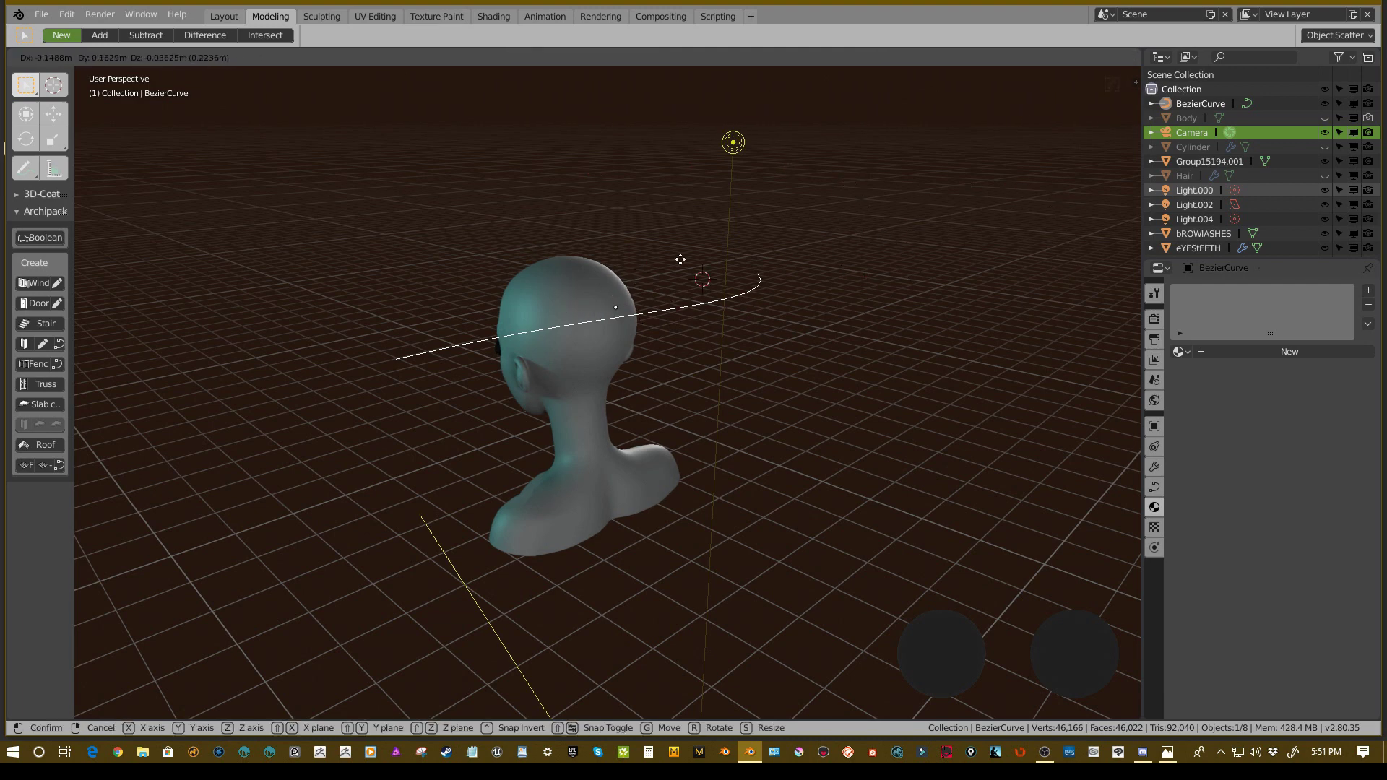
pyautogui.keyDown('shift'); pyautogui.moveTo(680, 259); pyautogui.dragTo(643, 267, button='right'); pyautogui.keyUp('shift')
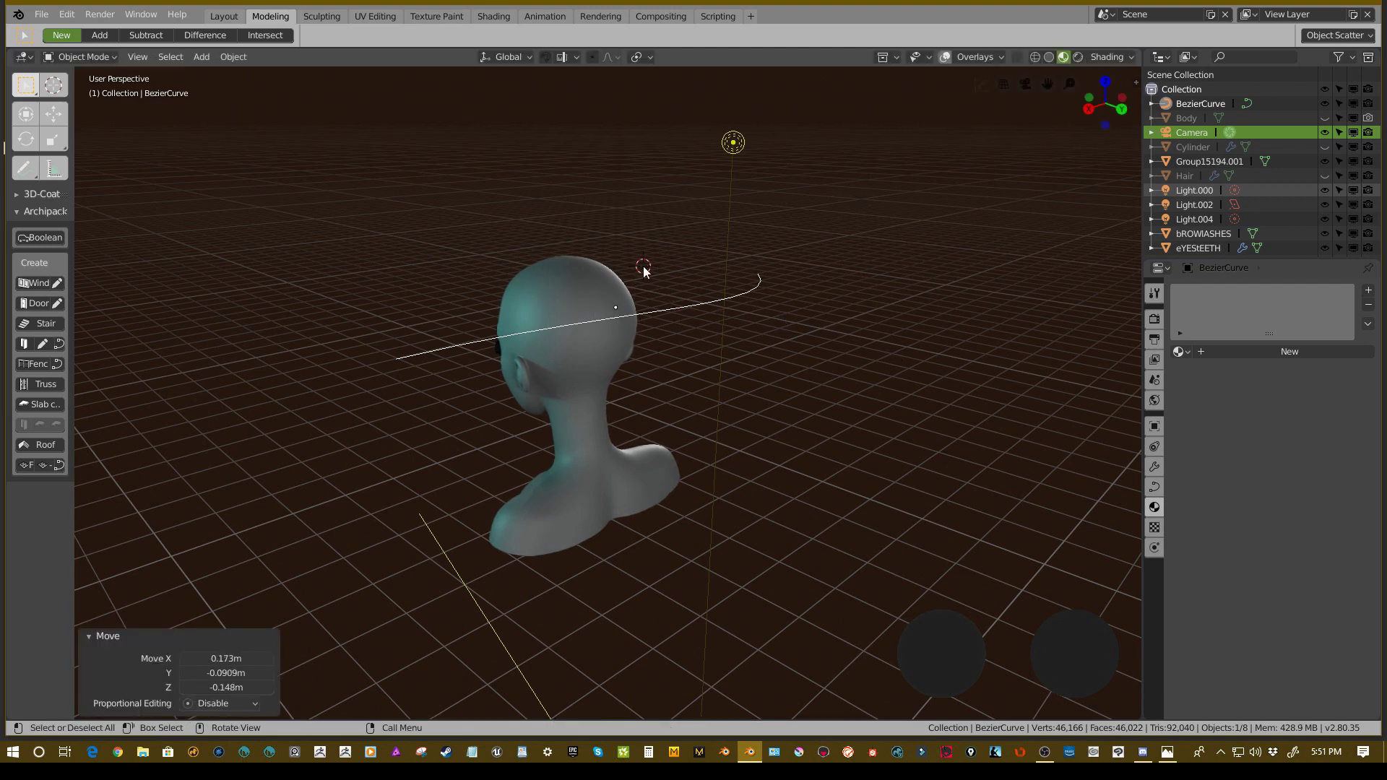
pyautogui.moveTo(745, 281); pyautogui.dragTo(591, 274, button='middle')
pyautogui.rightClick(591, 273)
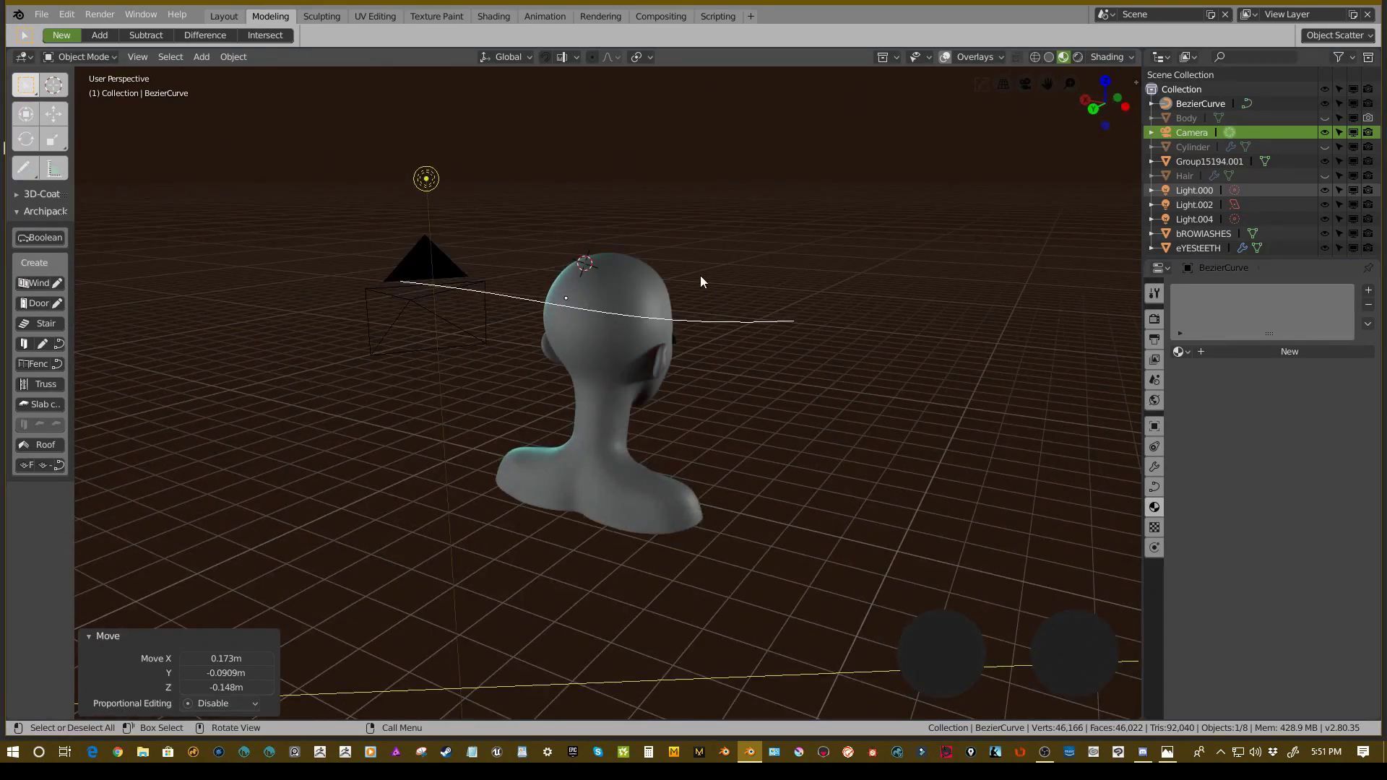
pyautogui.moveTo(700, 275); pyautogui.dragTo(769, 267, button='middle')
pyautogui.press('g')
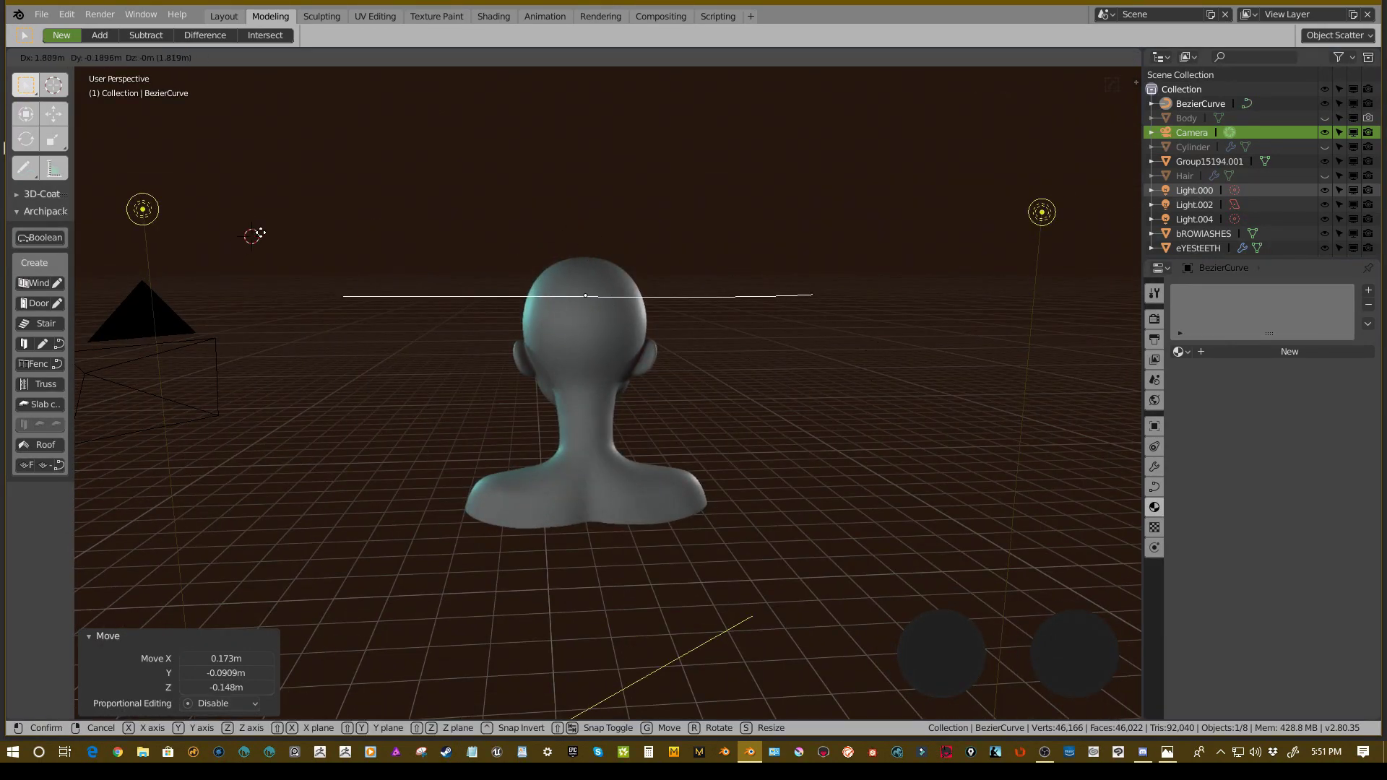
pyautogui.click(561, 233)
pyautogui.moveTo(561, 233); pyautogui.dragTo(552, 179, button='middle')
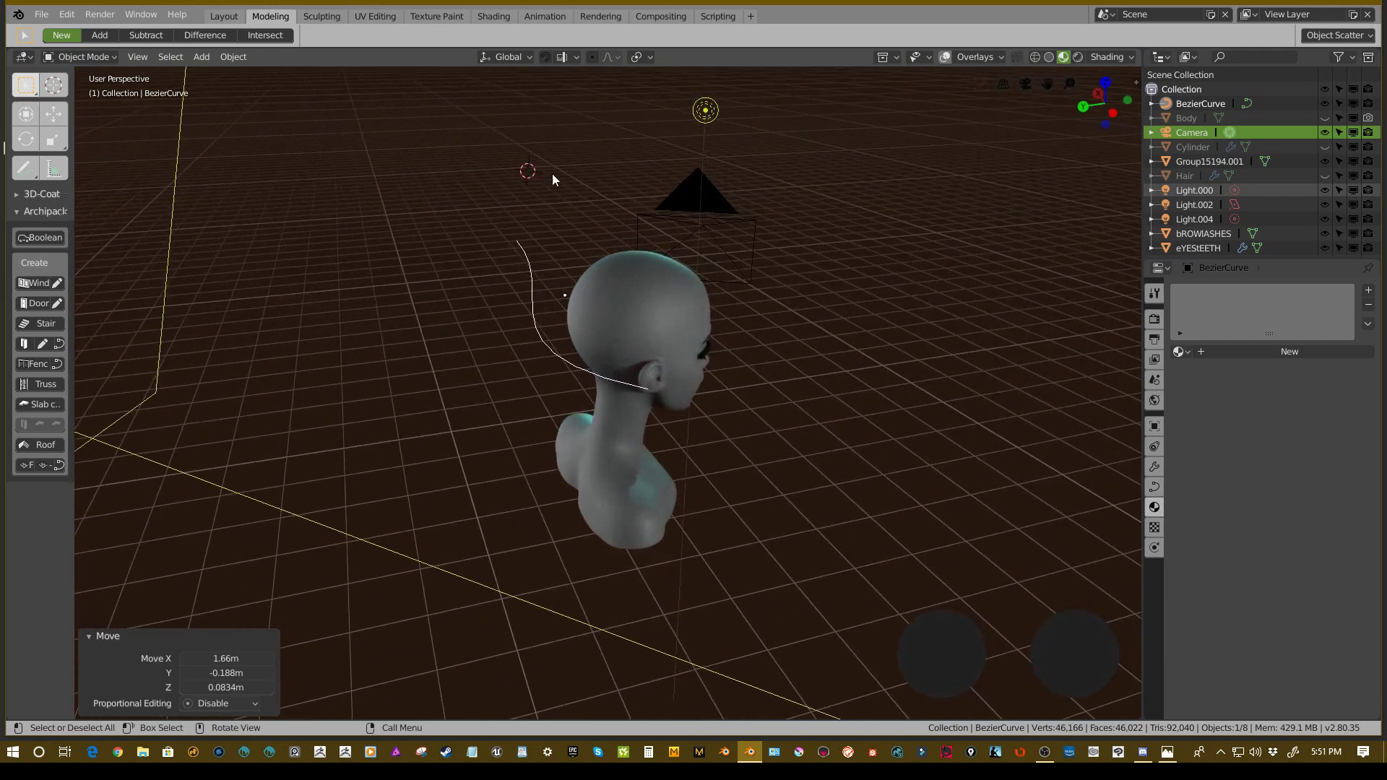
# - Snap the 3D cursor to the nearest grid point
pyautogui.hotkey('shift', 's')
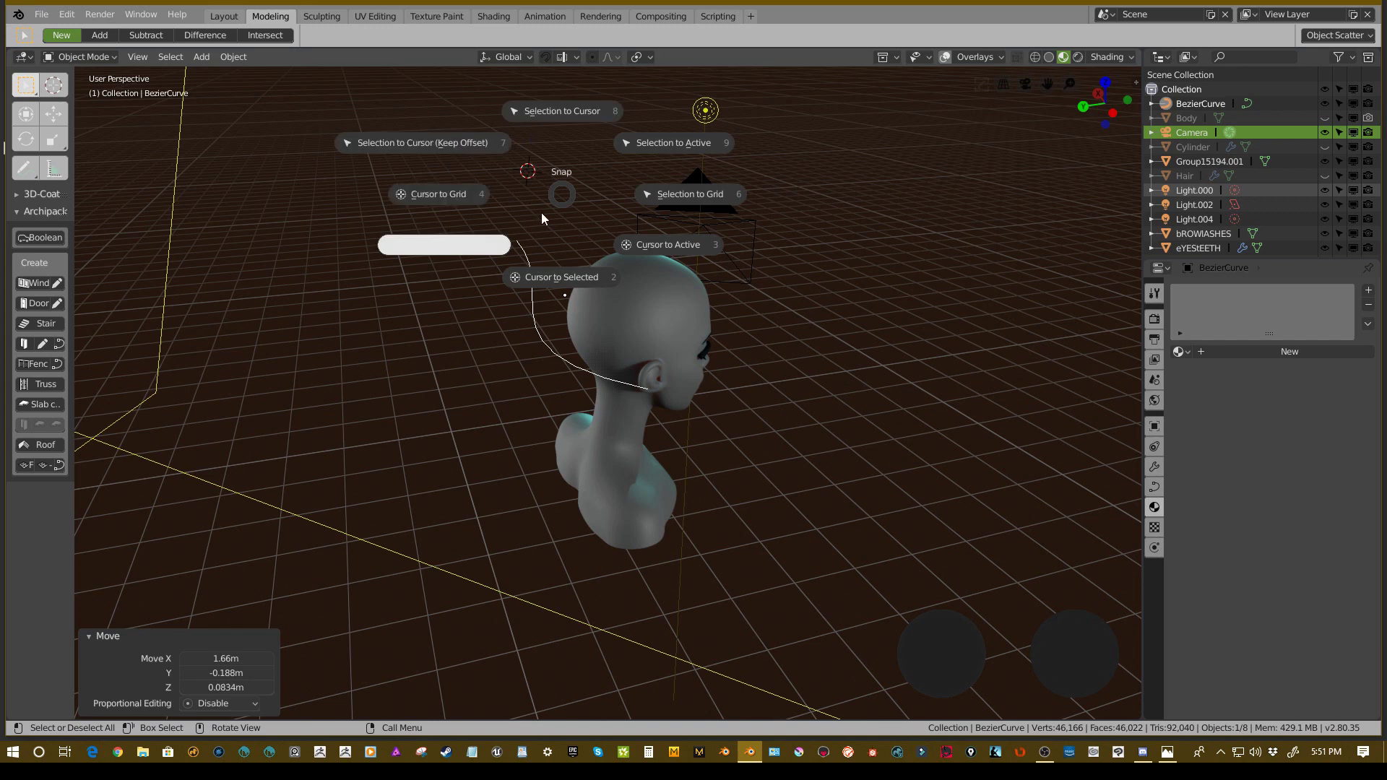
pyautogui.click(453, 196)
pyautogui.moveTo(453, 197); pyautogui.dragTo(666, 246, button='middle')
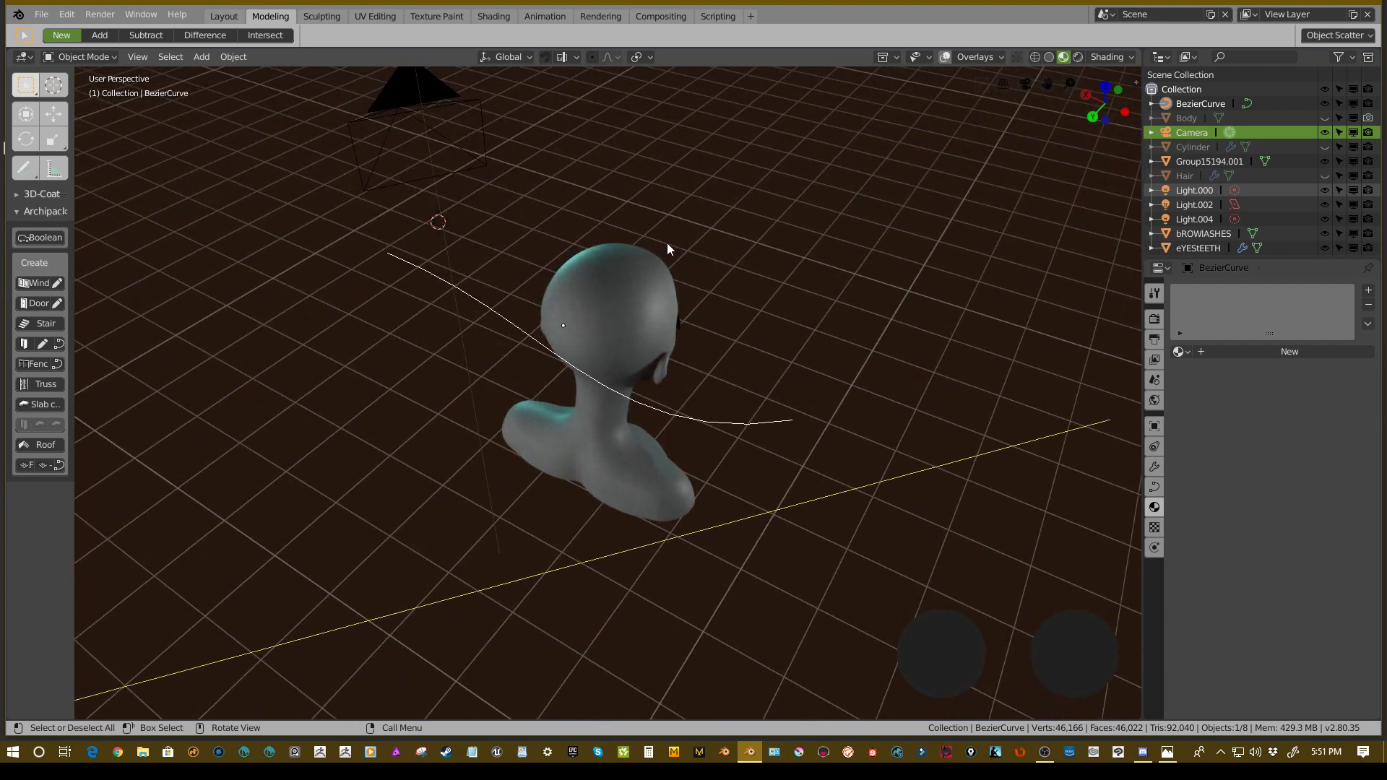
# - Snap the 3D cursor to the world origin
pyautogui.hotkey('shift', 's')
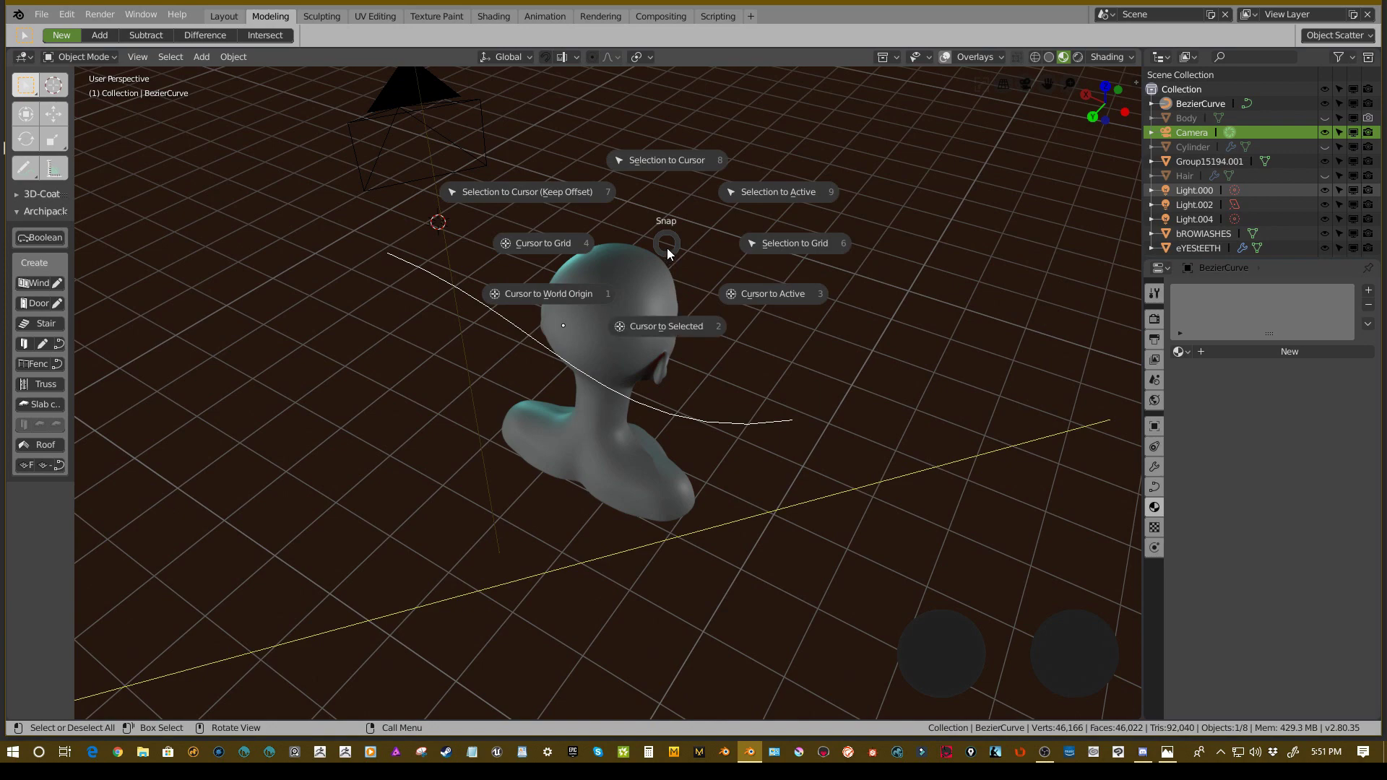
pyautogui.click(579, 285)
pyautogui.moveTo(746, 307); pyautogui.dragTo(558, 258, button='middle')
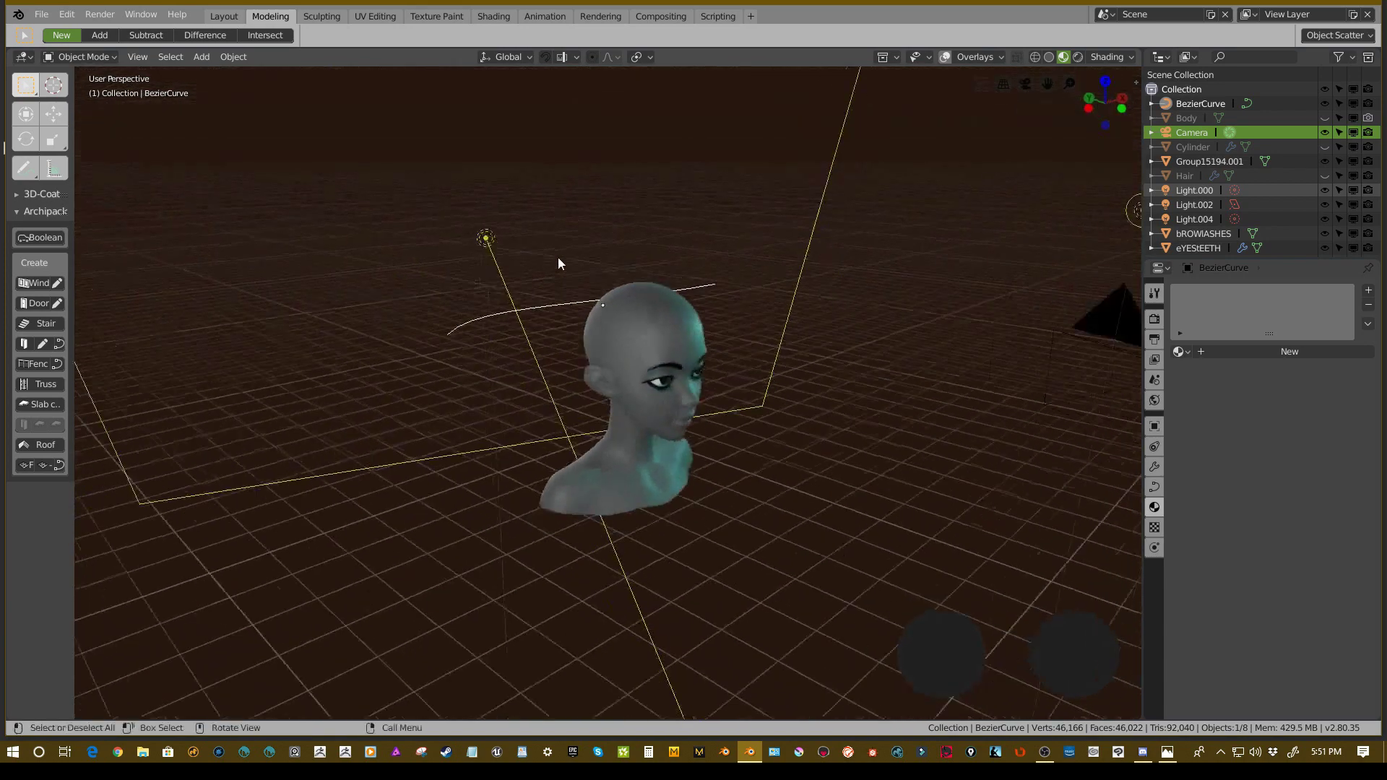
pyautogui.scroll(-12, 578, 254)
pyautogui.scroll(3, 578, 253)
pyautogui.moveTo(784, 351); pyautogui.dragTo(705, 329, button='middle')
pyautogui.scroll(6, 739, 305)
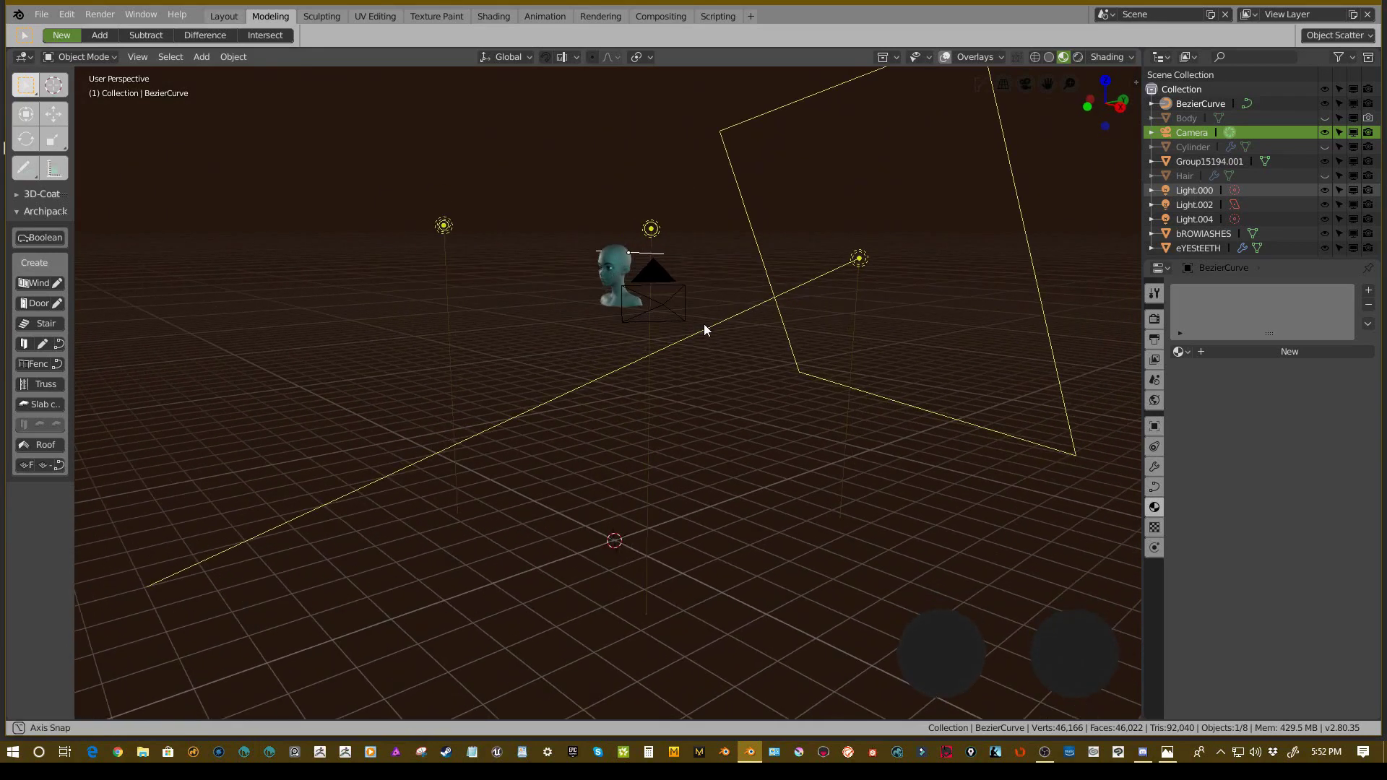
# - Snap the Bezier curve to the 3D cursor at the world origin
pyautogui.moveTo(631, 255)
pyautogui.mouseDown(button='middle')
pyautogui.moveTo(653, 261)
pyautogui.moveTo(652, 247)
pyautogui.mouseUp(button='middle')
pyautogui.hotkey('shift', 's')
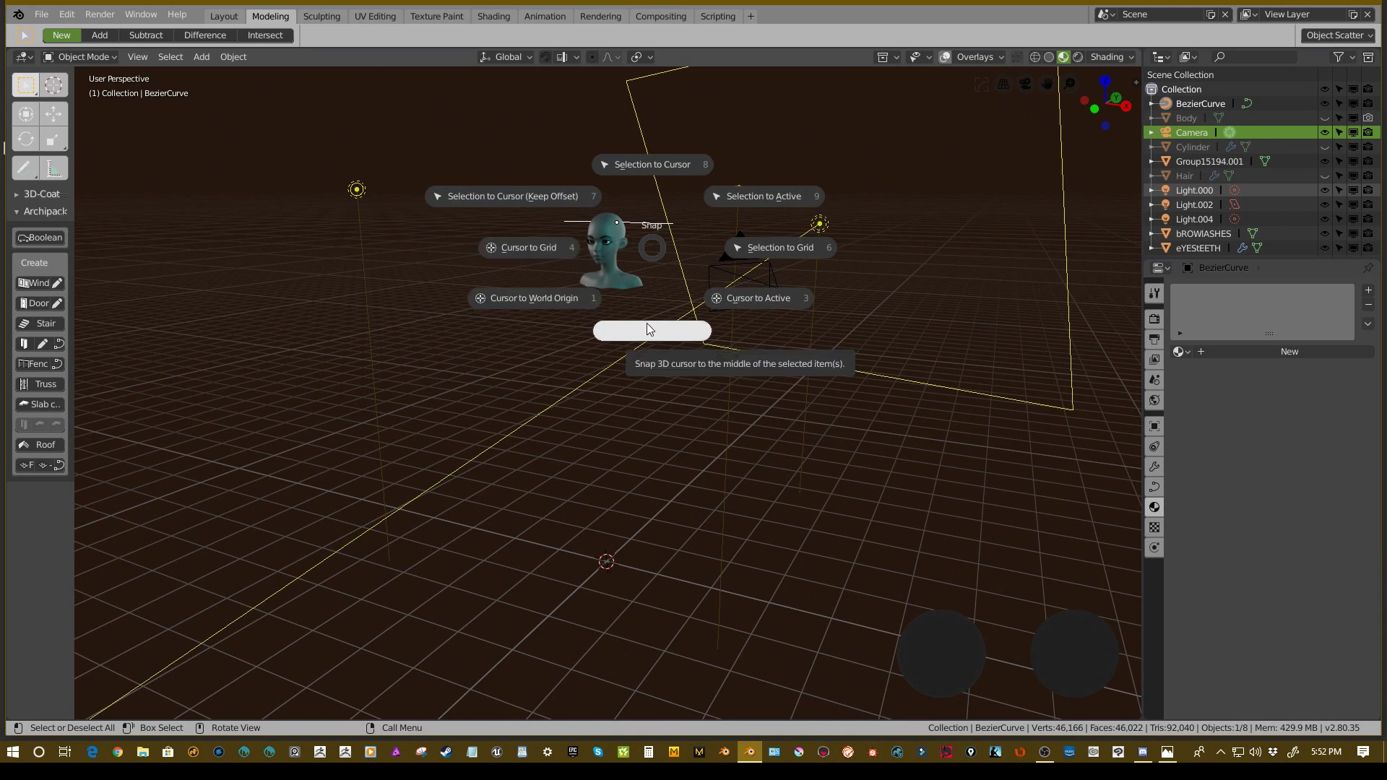
pyautogui.click(647, 183)
pyautogui.moveTo(637, 456); pyautogui.dragTo(718, 381, button='middle')
pyautogui.press('r')
pyautogui.press('x')
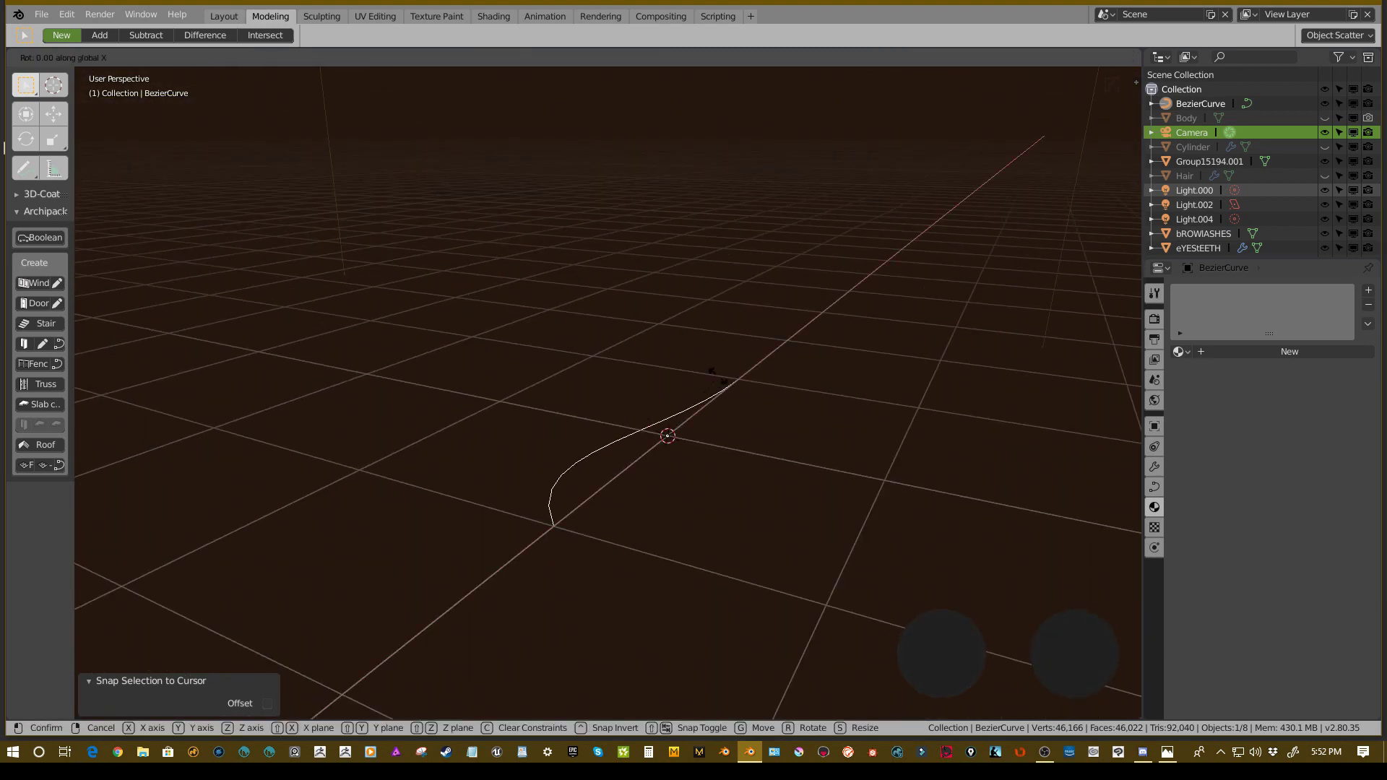
pyautogui.moveTo(808, 412)
pyautogui.click(583, 385)
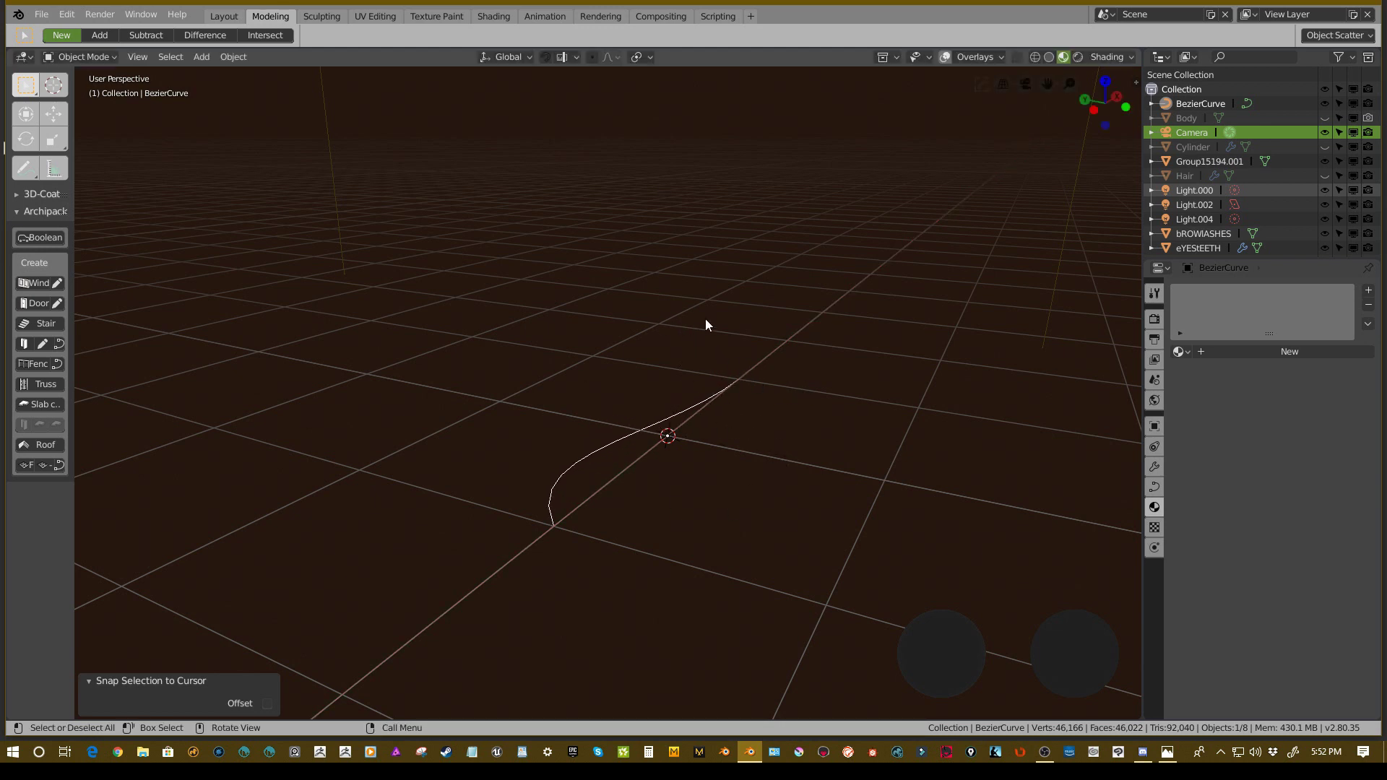
# - Stand the Bezier curve upright with successive 90° rotations about global X, global Z and global X again
pyautogui.write('rx90')
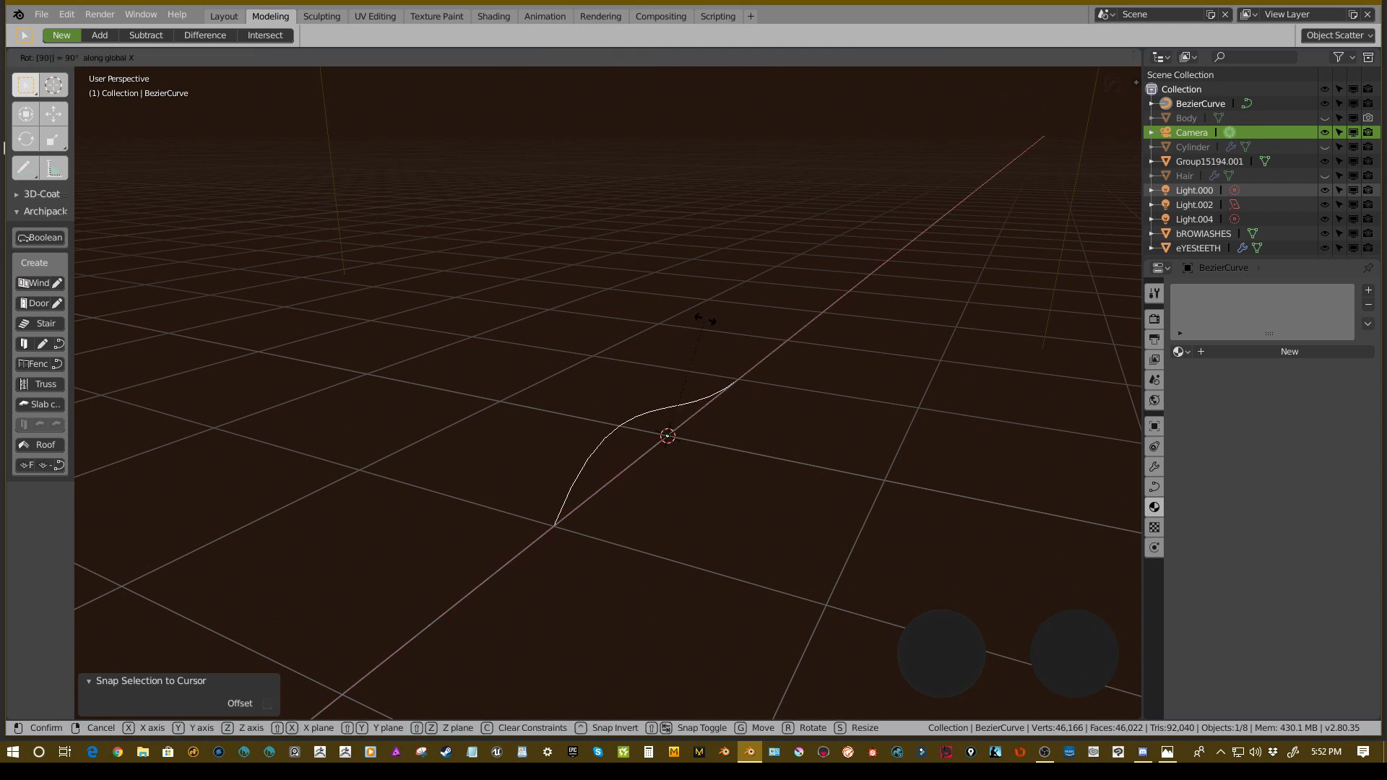
pyautogui.press('Return')
pyautogui.write('rz')
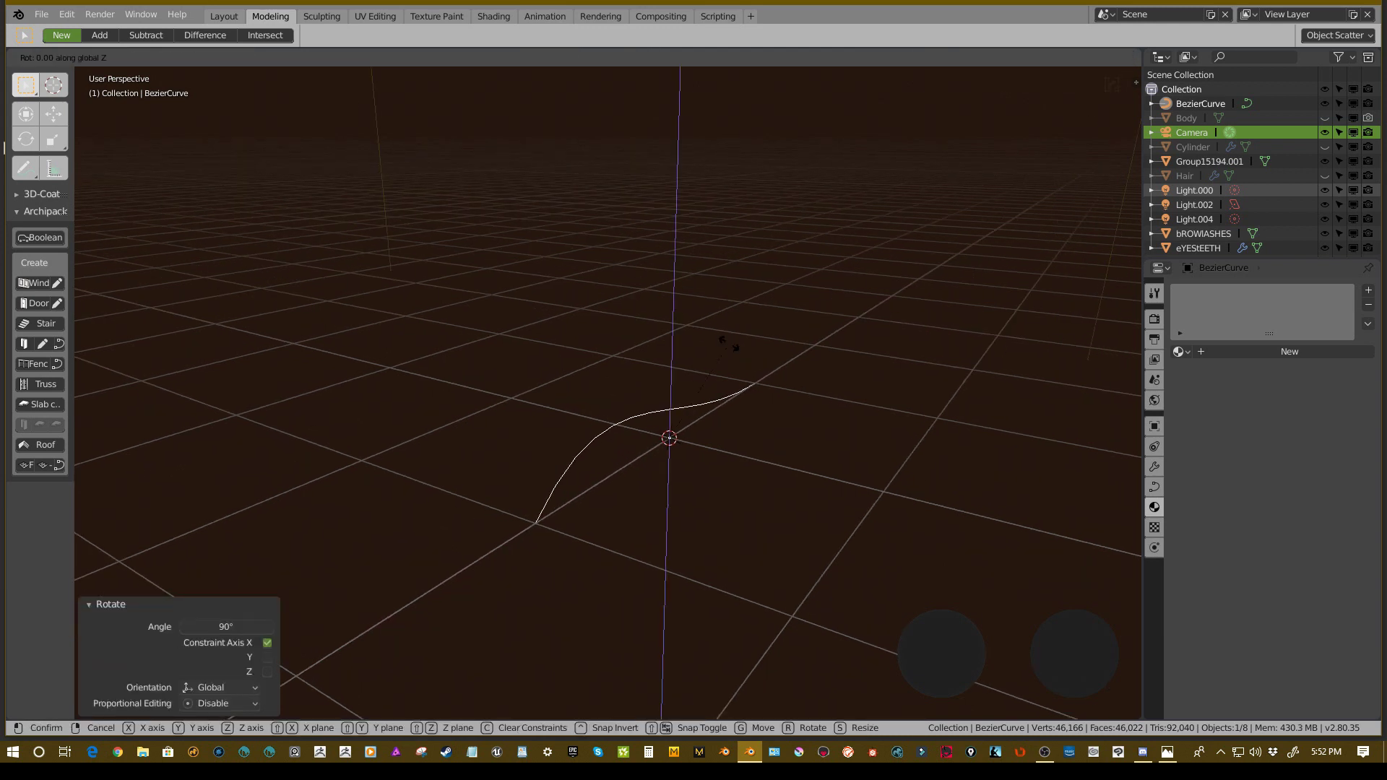
pyautogui.write('90')
pyautogui.press('Return')
pyautogui.write('r')
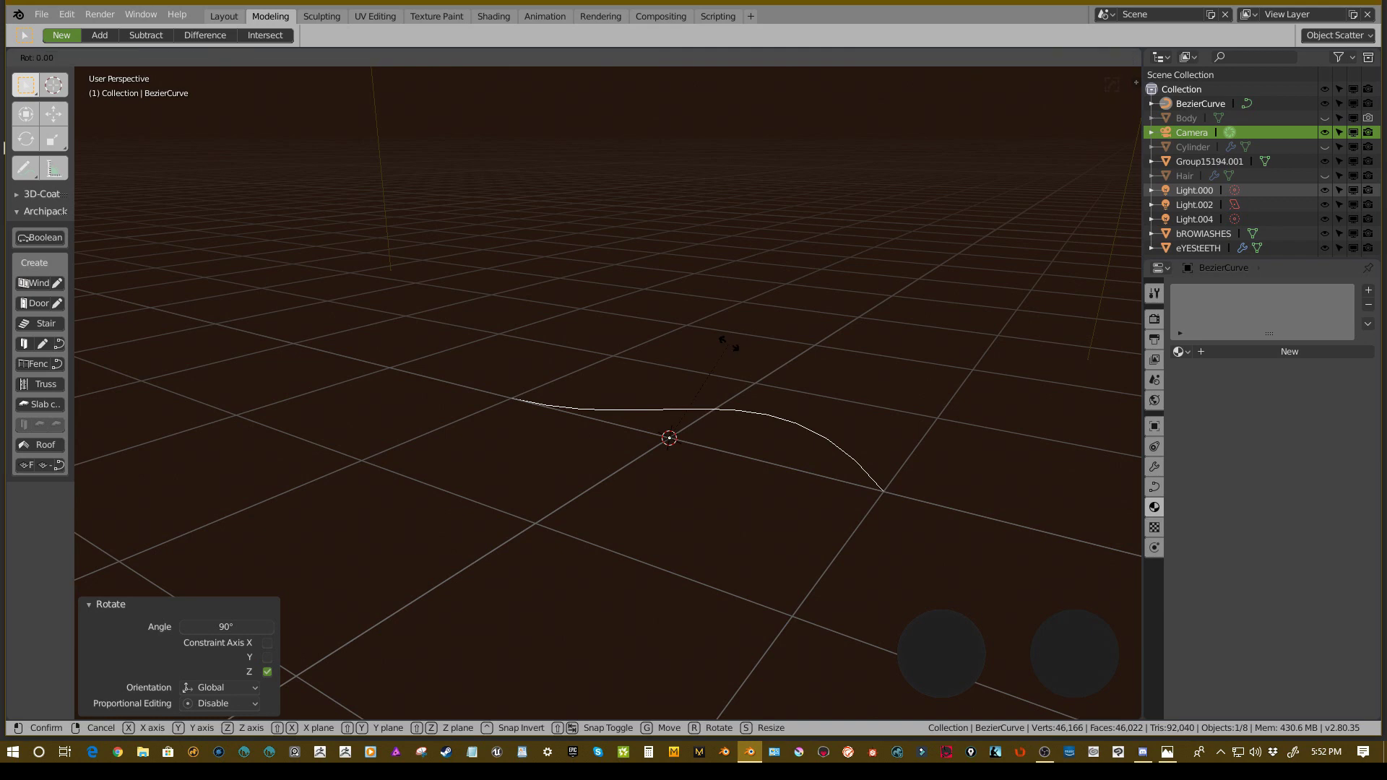
pyautogui.write('x90')
pyautogui.press('Return')
pyautogui.moveTo(729, 344)
pyautogui.mouseDown(button='middle')
pyautogui.moveTo(605, 317)
pyautogui.moveTo(500, 331)
pyautogui.moveTo(570, 414)
pyautogui.moveTo(627, 318)
pyautogui.moveTo(649, 346)
pyautogui.mouseUp(button='middle')
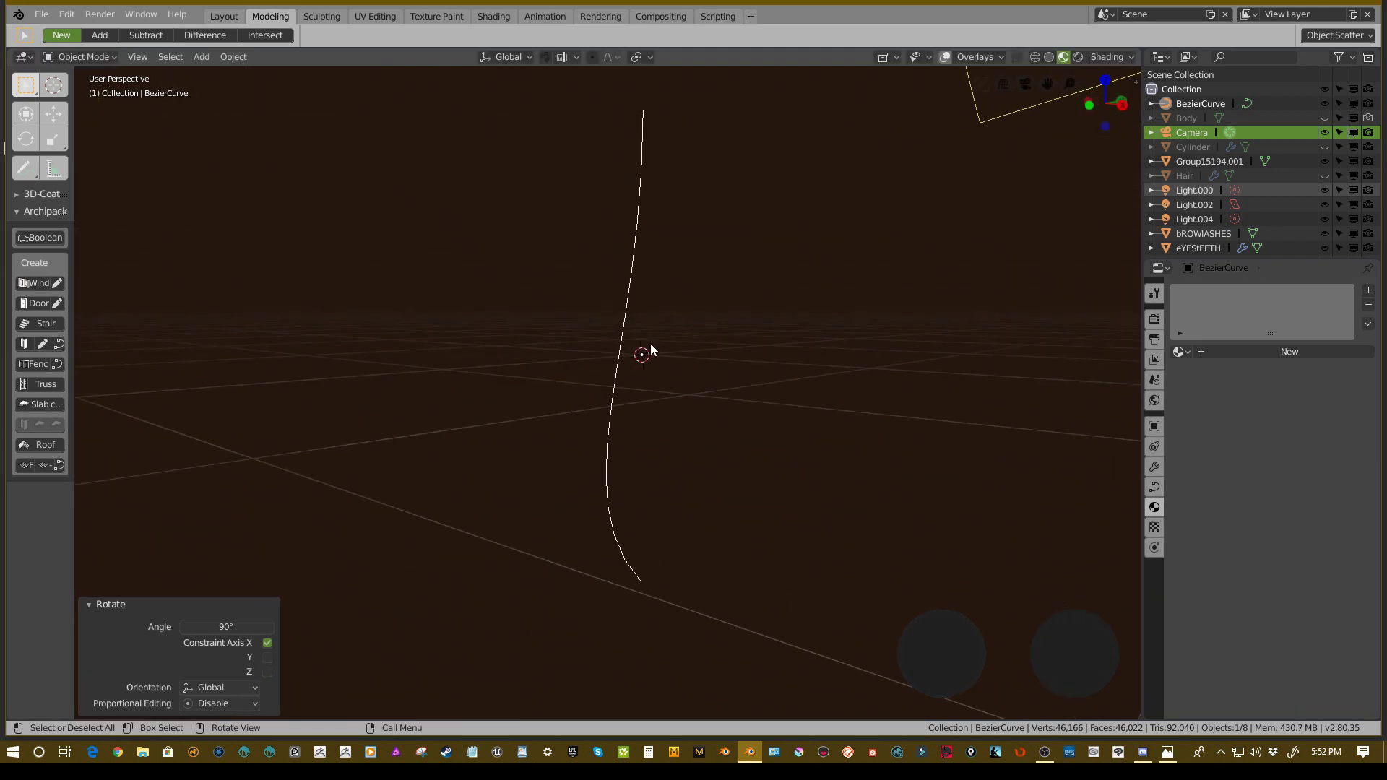
# - Straighten the curve in Edit Mode by scaling all its control points to 0 along Y
pyautogui.press('Tab')
pyautogui.moveTo(811, 333); pyautogui.dragTo(673, 377, button='middle')
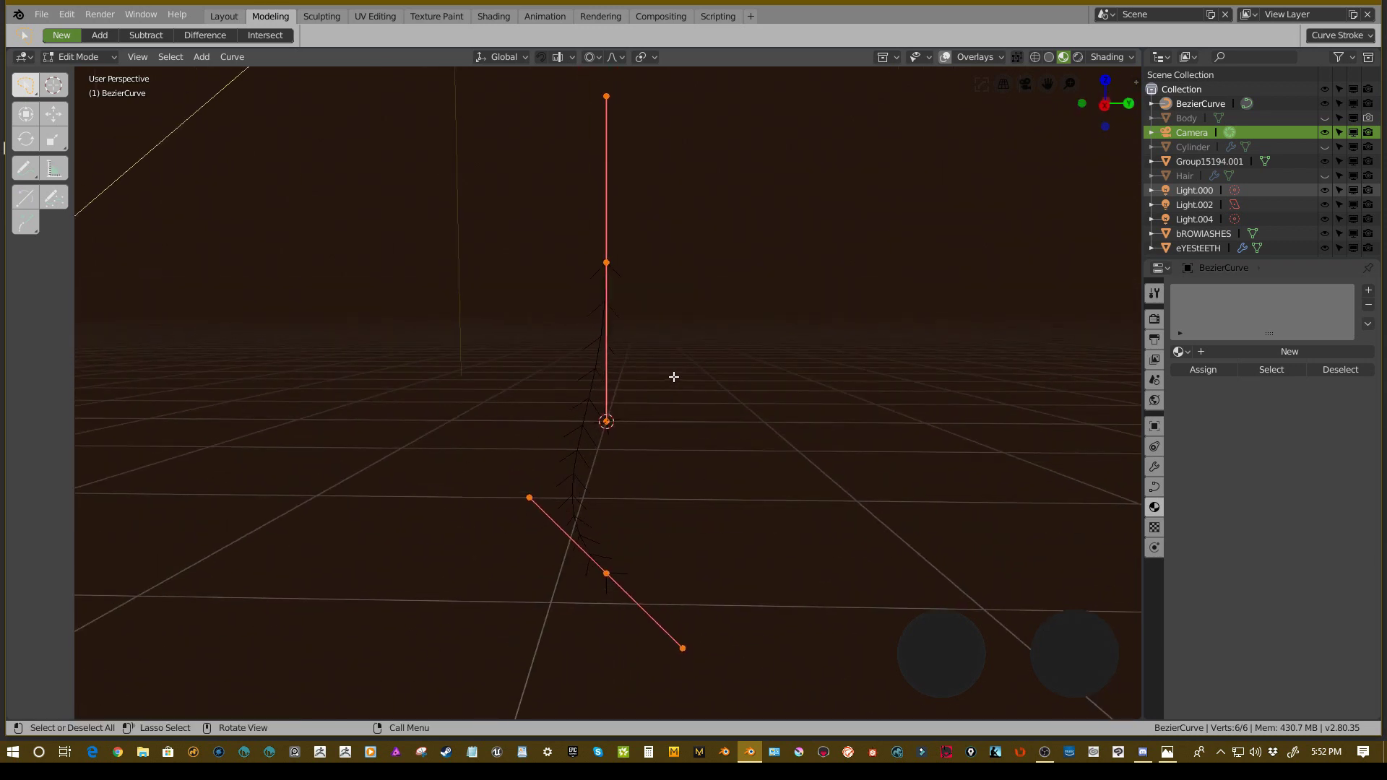
pyautogui.hotkey('ctrl', 'Tab')
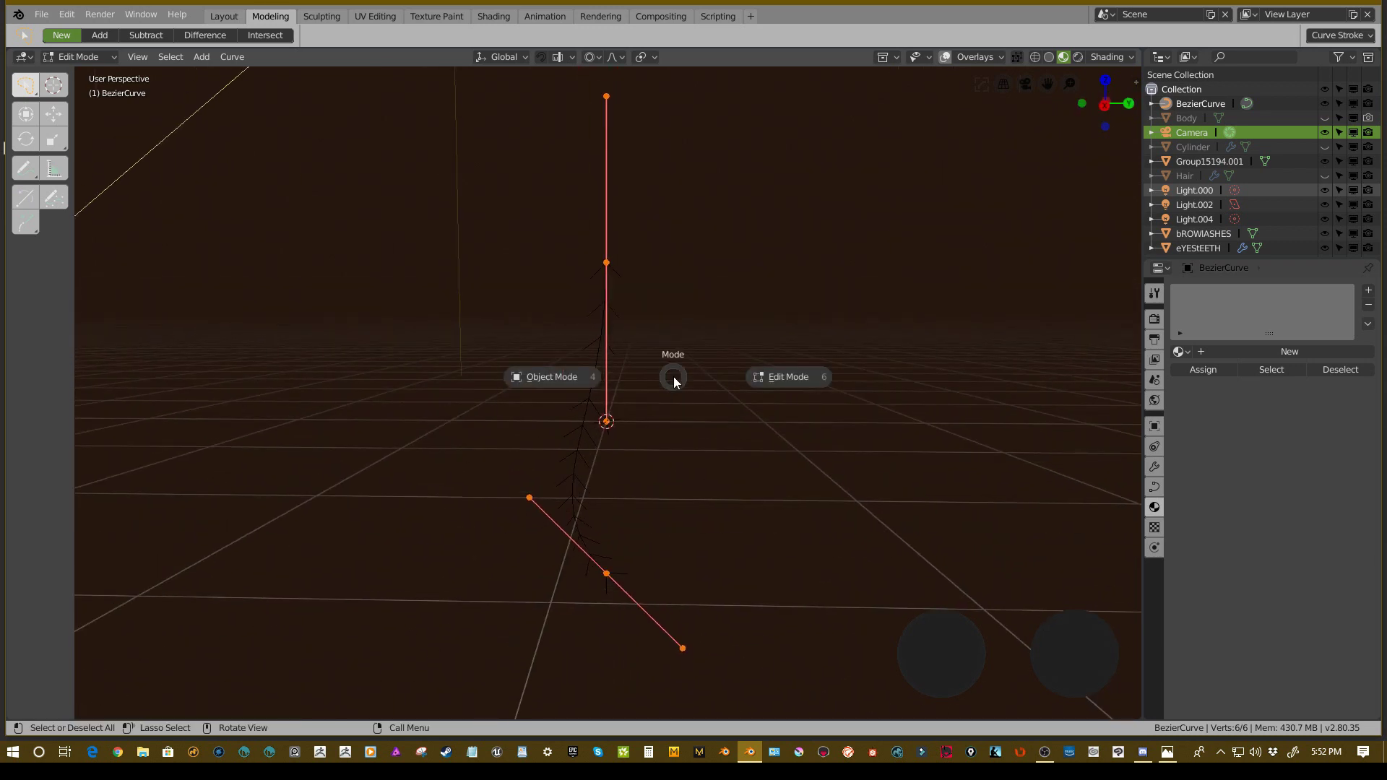
pyautogui.click(813, 373)
pyautogui.moveTo(752, 376); pyautogui.dragTo(596, 355, button='middle')
pyautogui.write('s')
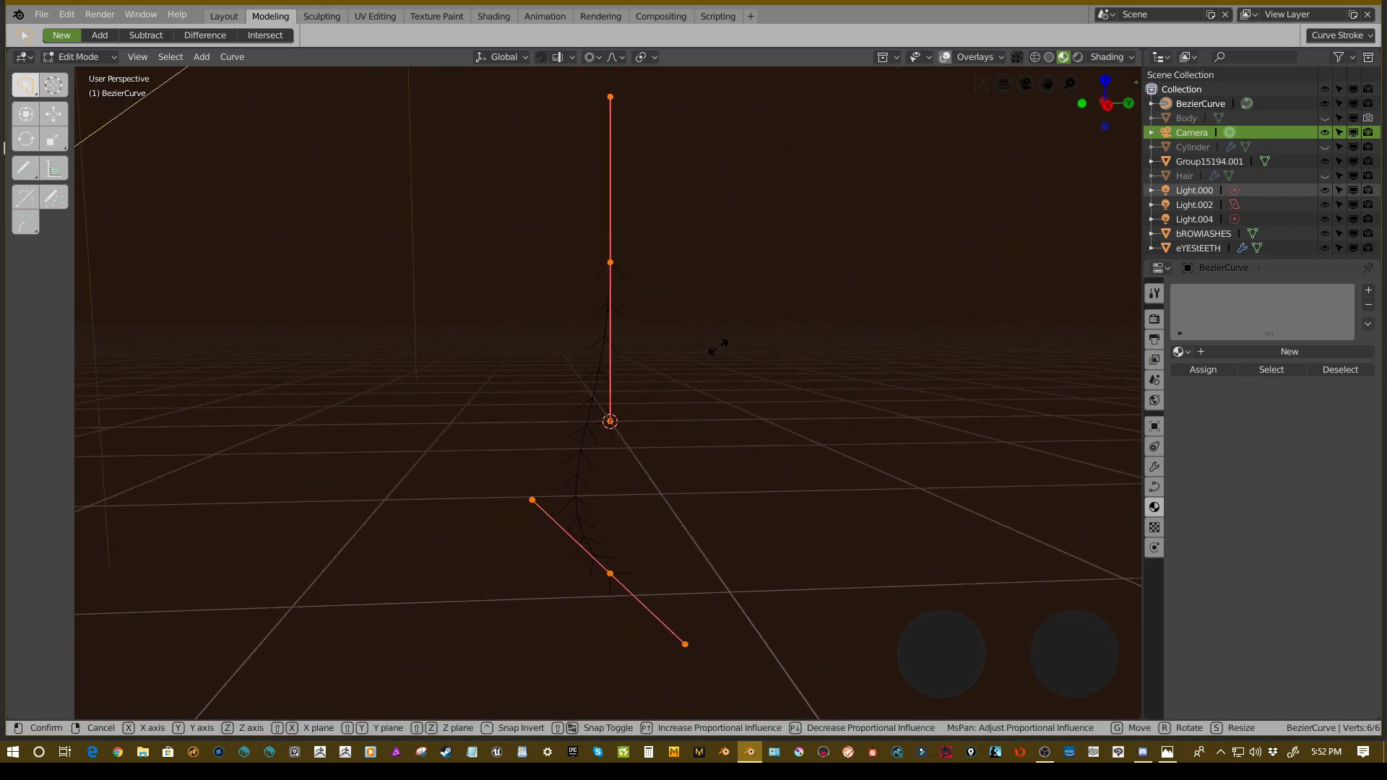
pyautogui.write('y0')
pyautogui.press('Return')
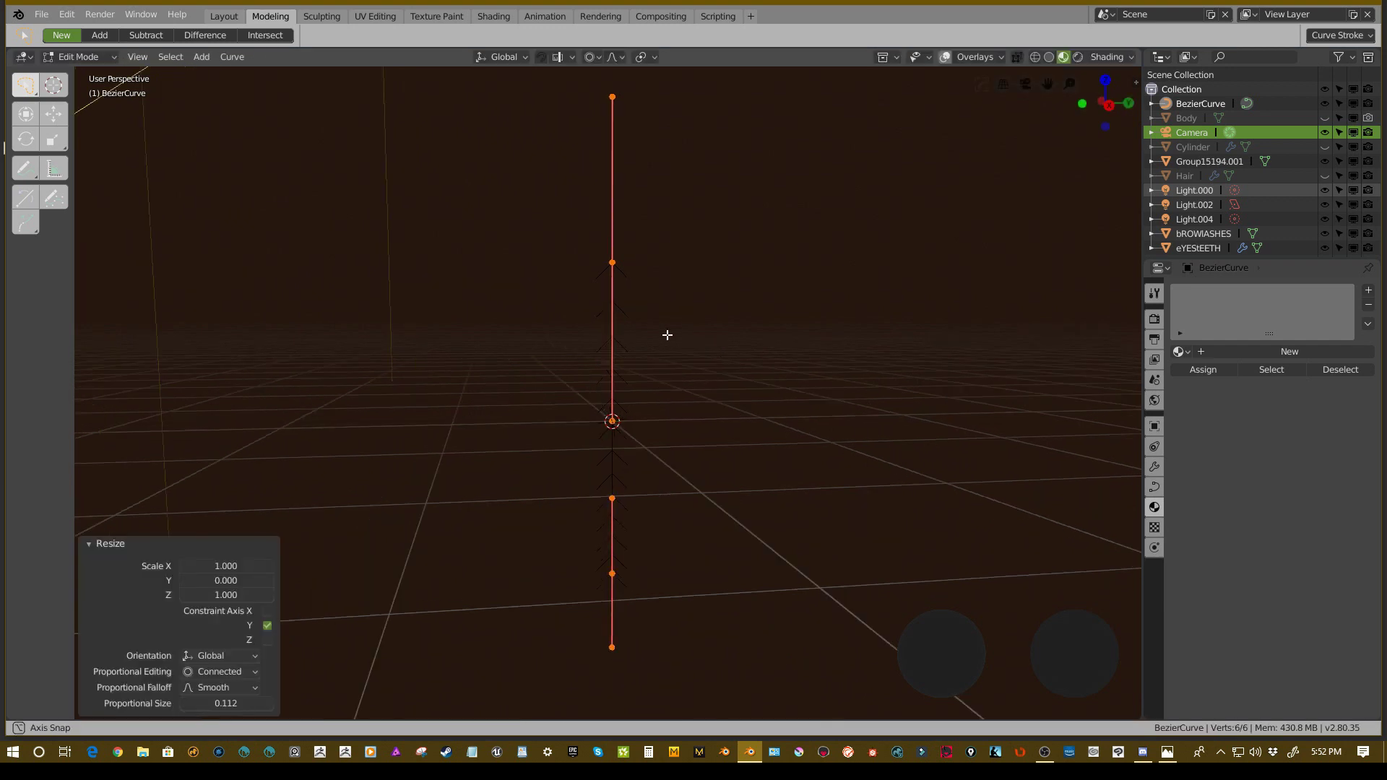
# - Move all the control points up along Z until the curve's lower end sits on its origin, and return to Object Mode
pyautogui.moveTo(669, 335); pyautogui.dragTo(625, 384, button='middle')
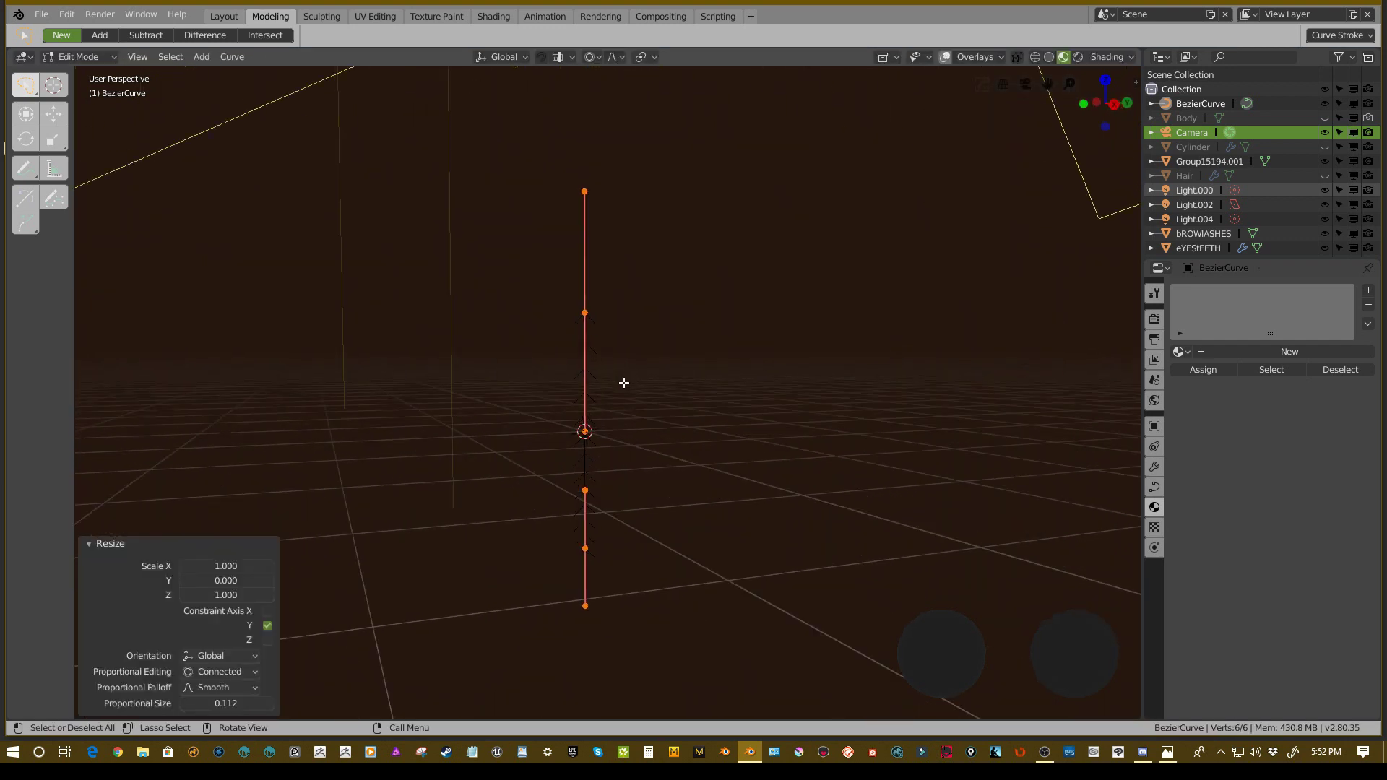
pyautogui.press('g')
pyautogui.press('z')
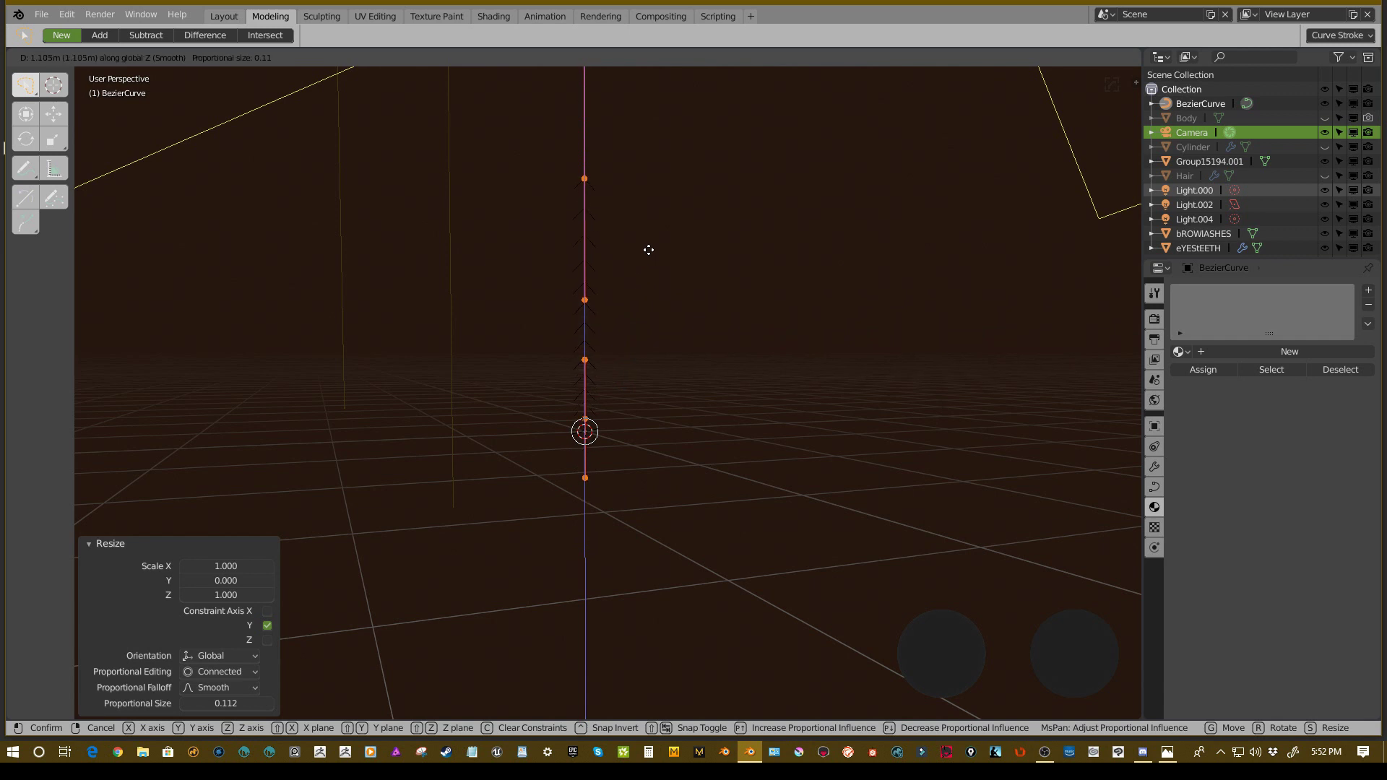
pyautogui.click(644, 266)
pyautogui.moveTo(592, 405); pyautogui.dragTo(691, 396, button='middle')
pyautogui.press('g')
pyautogui.press('z')
pyautogui.click(647, 408)
pyautogui.press('g')
pyautogui.press('z')
pyautogui.click(693, 440)
pyautogui.press('Tab')
# - Try a free rotation of the straight curve about its origin at the base
pyautogui.press('r')
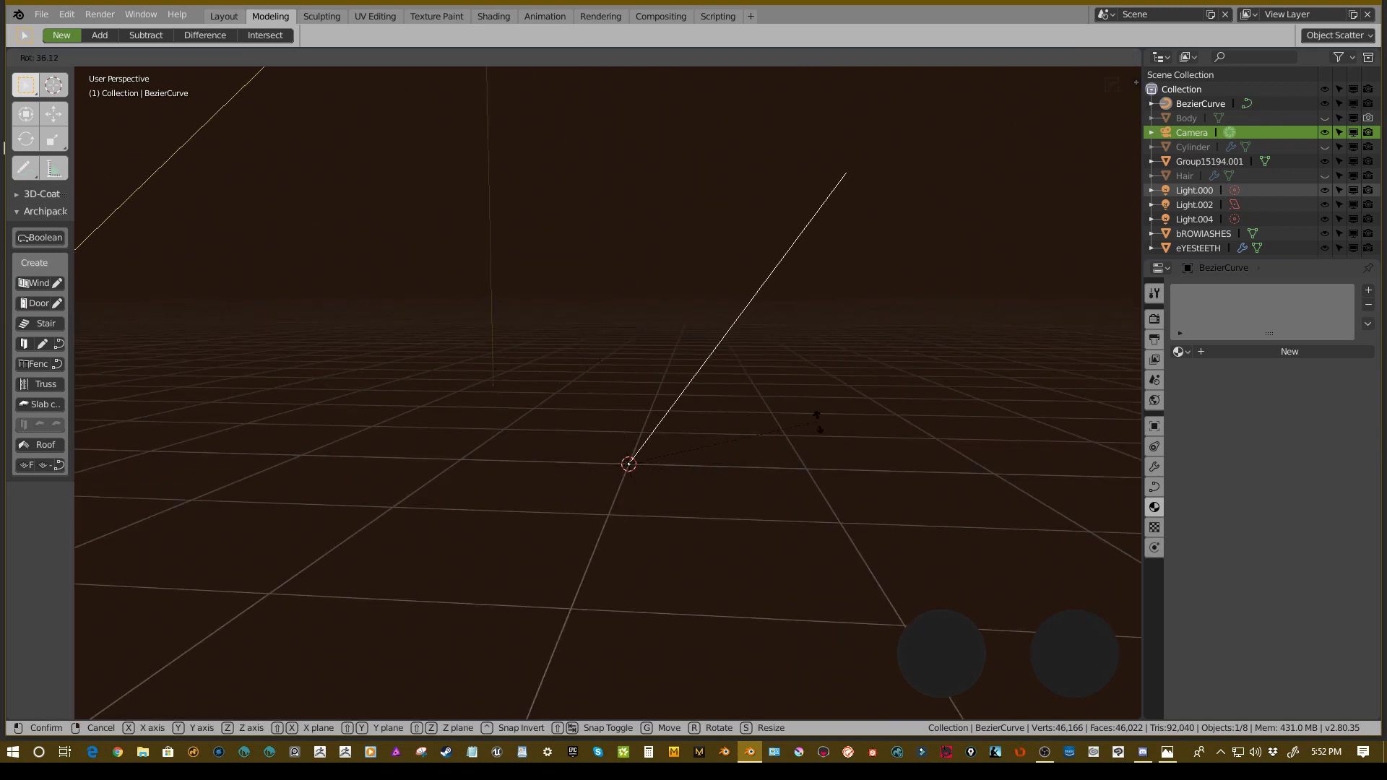
pyautogui.rightClick(691, 273)
# - Save the scene file Hair_AnimeGirl.blend
pyautogui.moveTo(649, 284); pyautogui.dragTo(595, 381, button='middle')
pyautogui.scroll(-8, 714, 356)
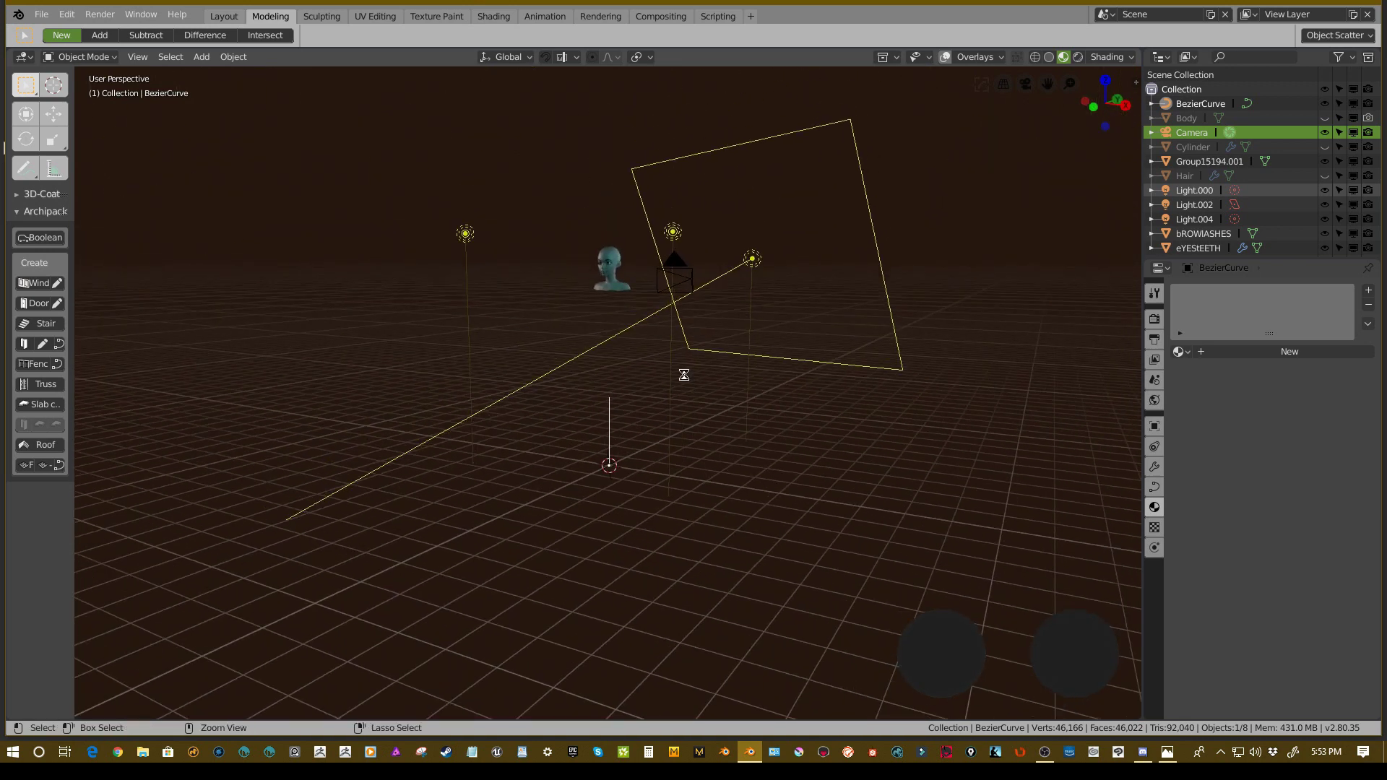
pyautogui.scroll(5, 684, 374)
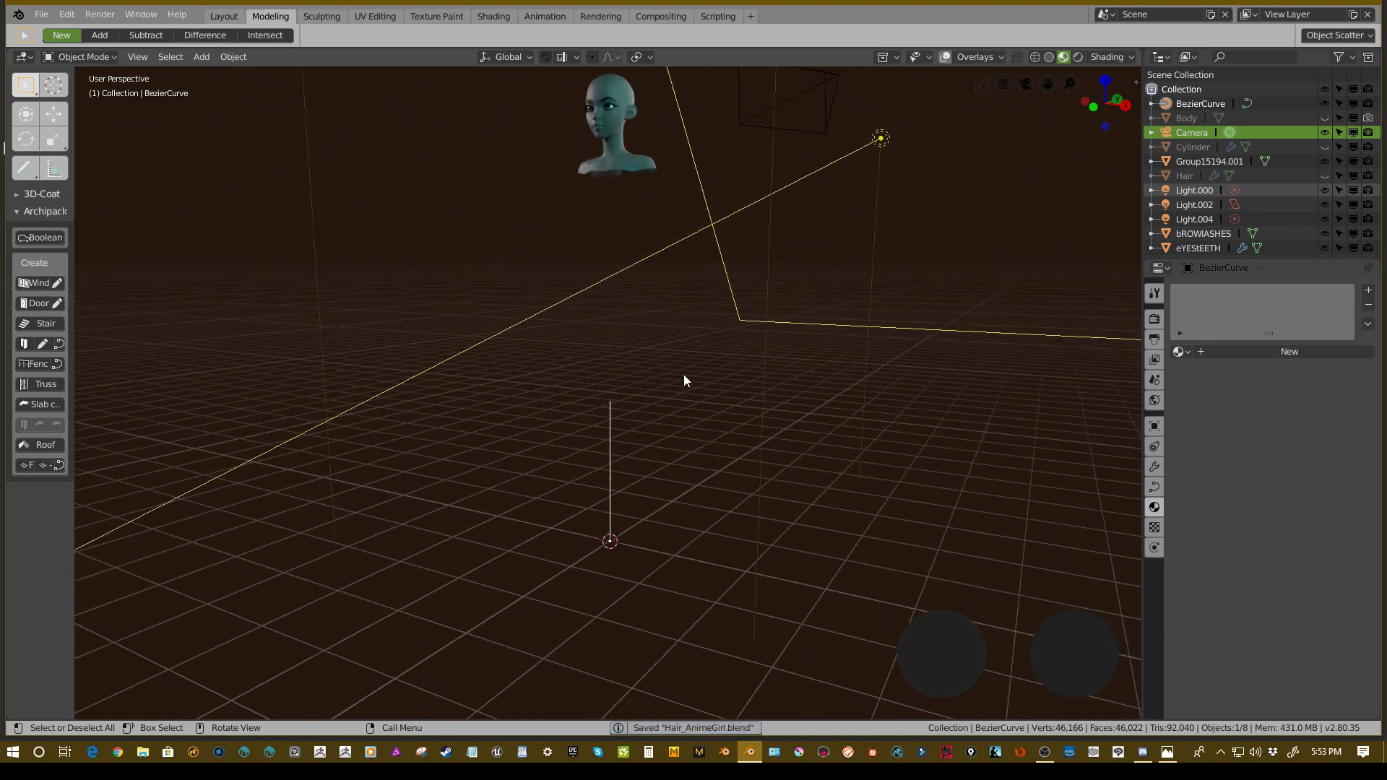
# - Move the curve up beside the bust, by about -1.42 m in X, 0.25 m in Y and 4.97 m in Z
pyautogui.moveTo(684, 374); pyautogui.dragTo(715, 364, button='middle')
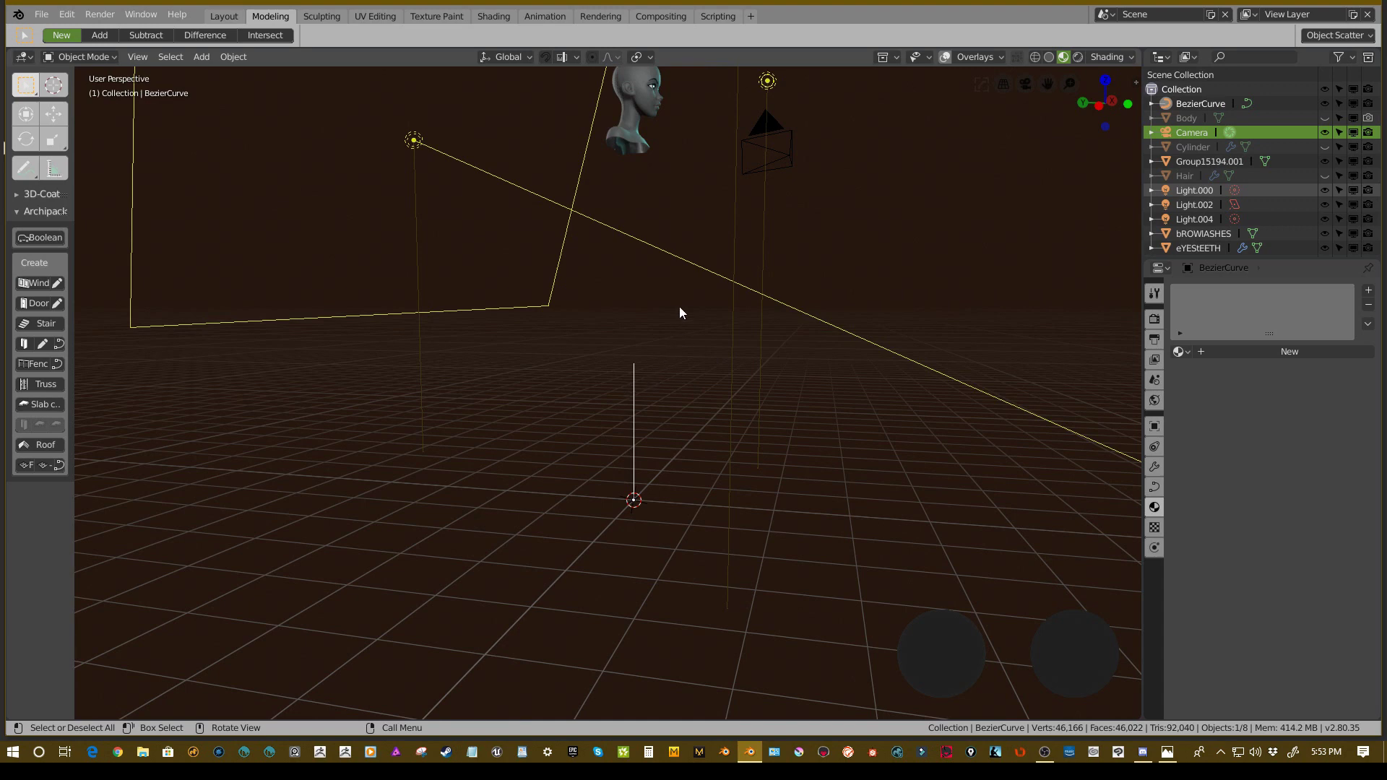
pyautogui.moveTo(679, 313); pyautogui.dragTo(653, 344, button='middle')
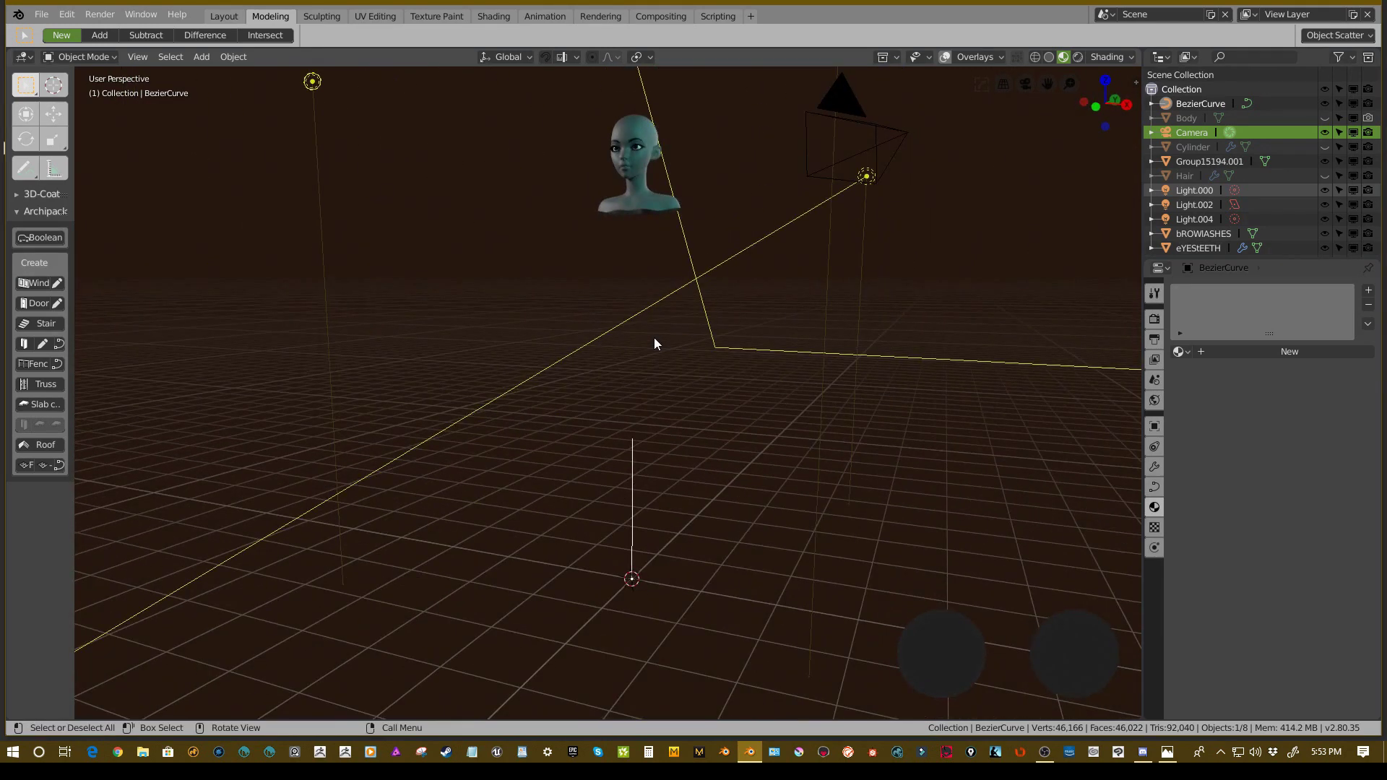
pyautogui.press('g')
pyautogui.click(569, 627)
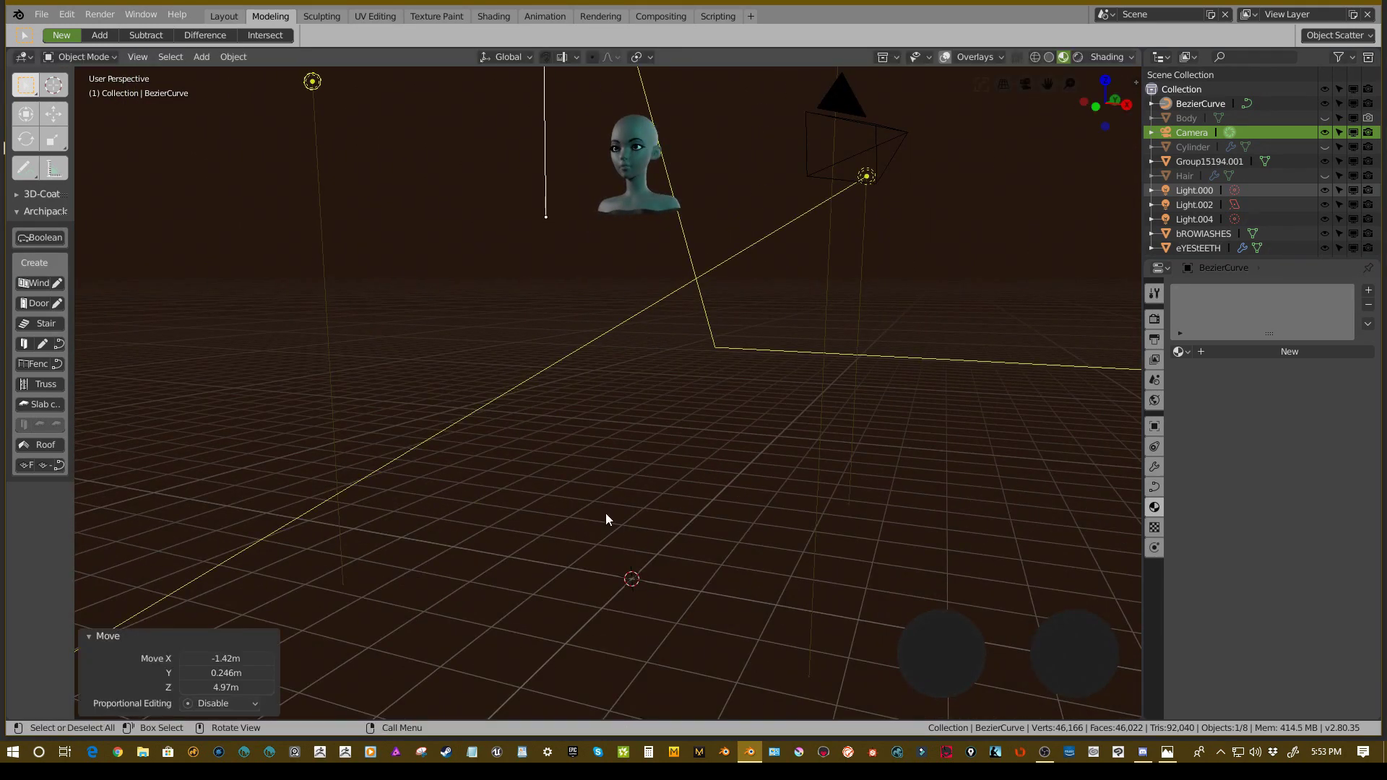
# - Scale the curve down uniformly and fine-tune its position beside the bust
pyautogui.moveTo(606, 519); pyautogui.dragTo(616, 453, button='middle')
pyautogui.press('s')
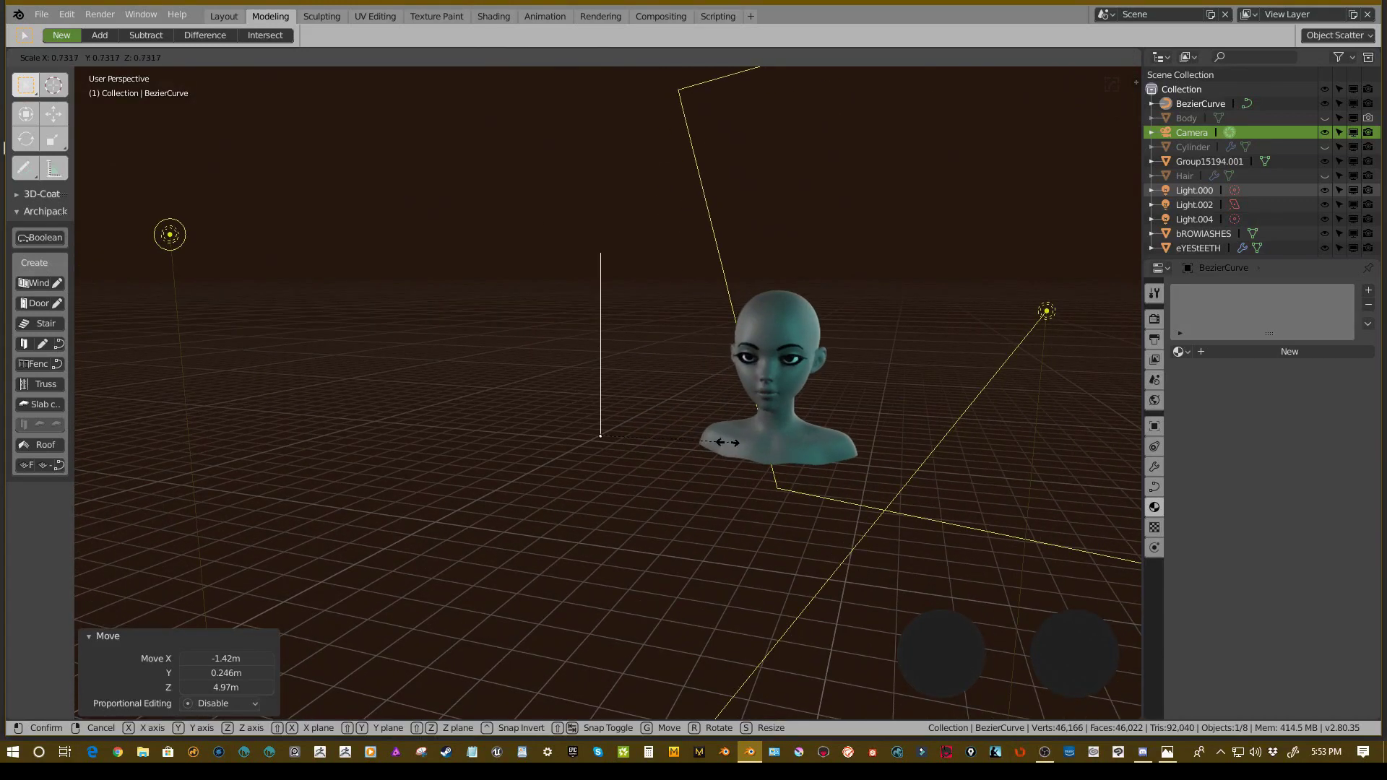
pyautogui.click(704, 434)
pyautogui.moveTo(705, 434); pyautogui.dragTo(654, 519, button='middle')
pyautogui.press('g')
pyautogui.click(679, 459)
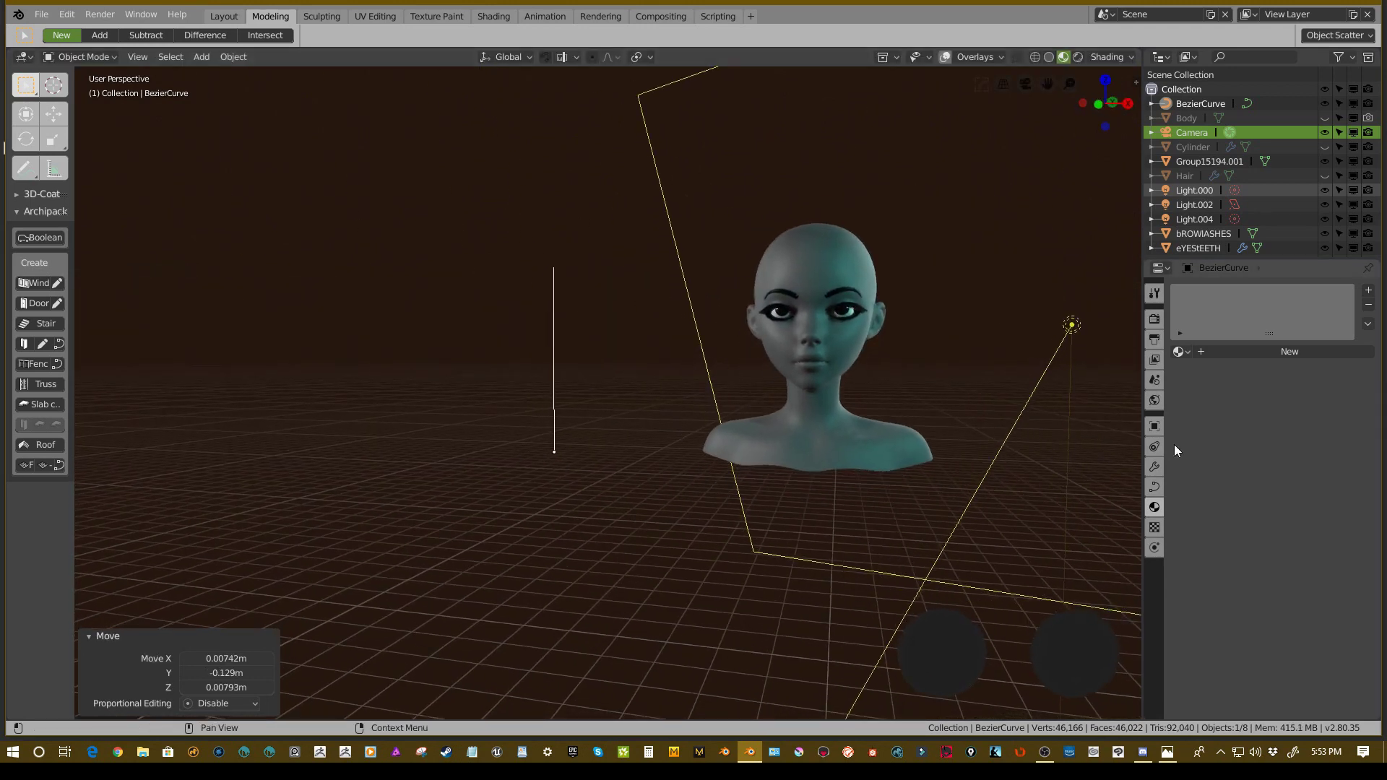
# - Give the curve a strip-like width by setting its geometry Extrude to 0.3 m
pyautogui.click(1154, 487)
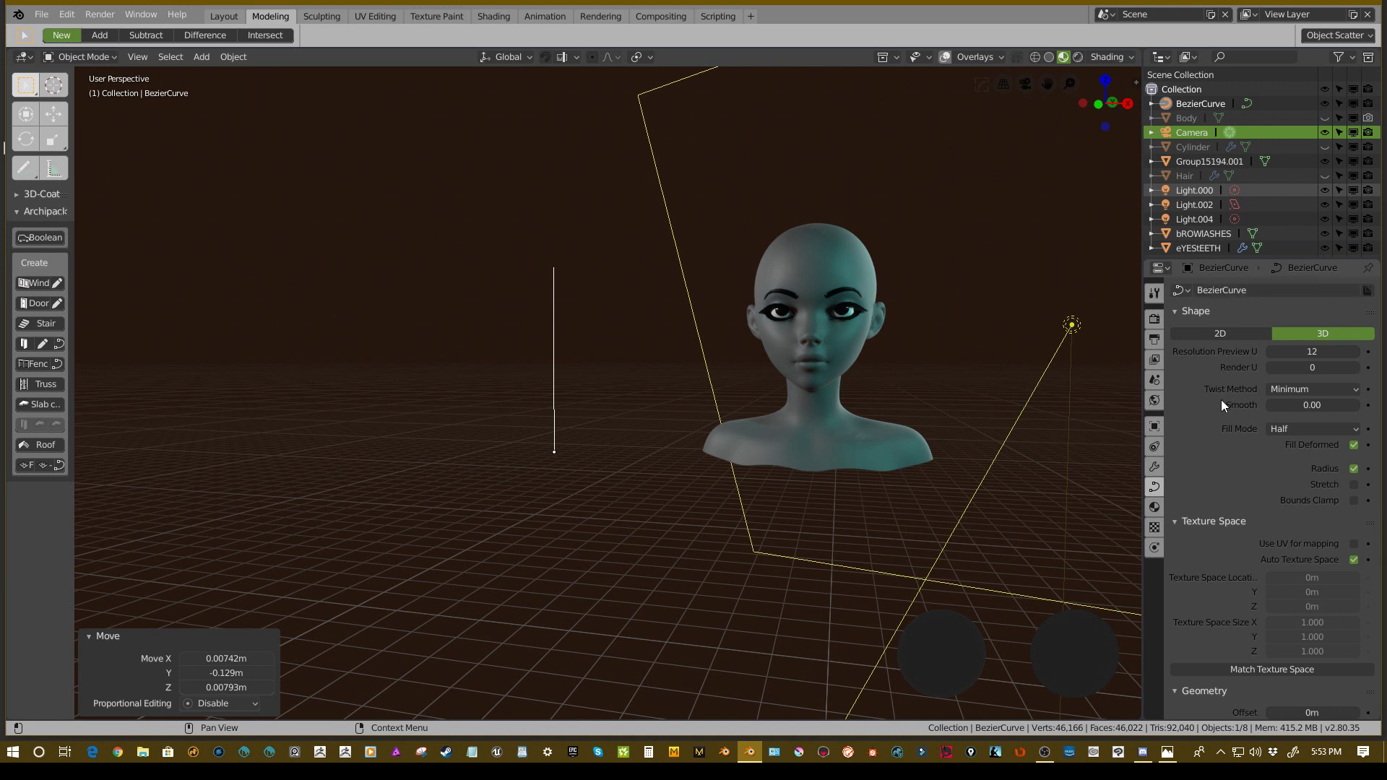
pyautogui.scroll(-12, 1235, 390)
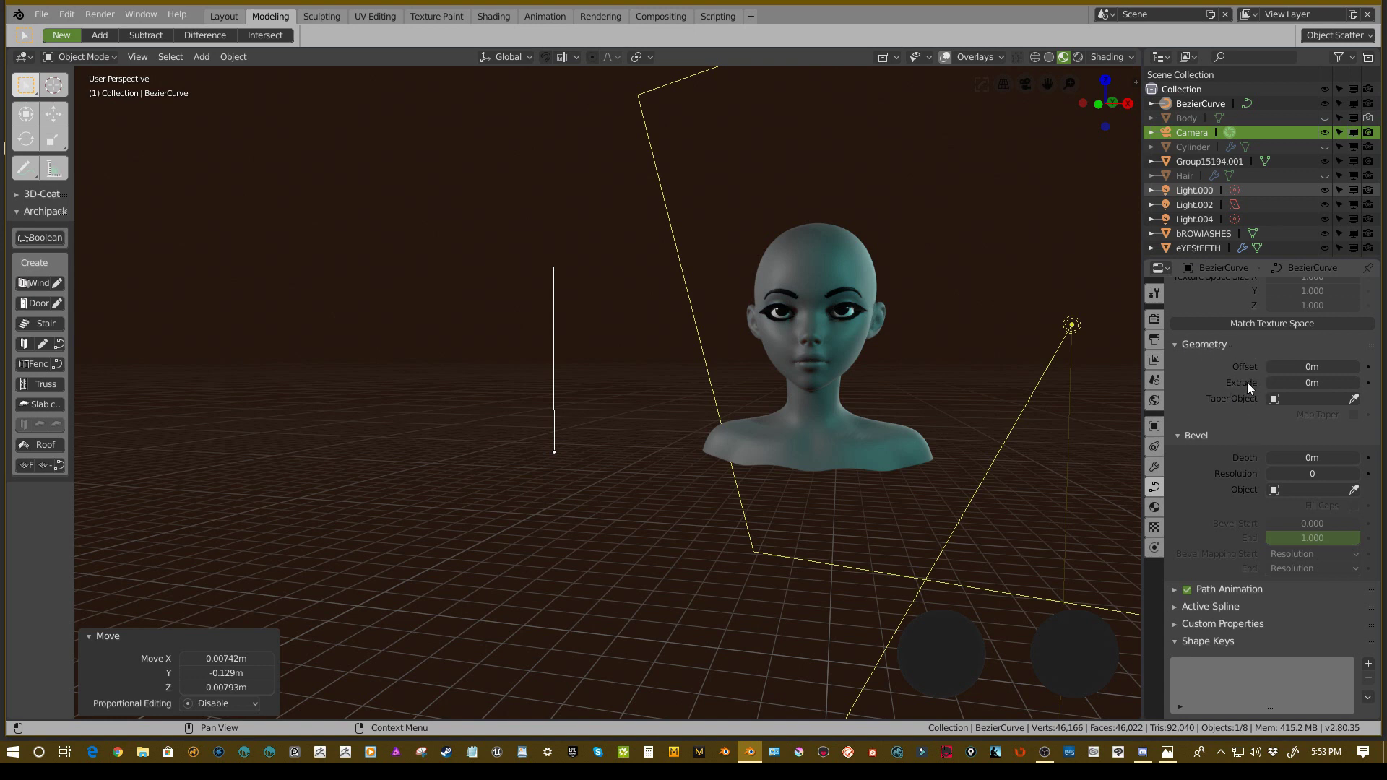
pyautogui.moveTo(1299, 383); pyautogui.dragTo(1330, 382)
pyautogui.moveTo(565, 296); pyautogui.dragTo(667, 406, button='middle')
pyautogui.scroll(3, 668, 406)
pyautogui.moveTo(664, 354); pyautogui.dragTo(663, 349, button='middle')
pyautogui.scroll(-2, 657, 322)
pyautogui.keyDown('shift'); pyautogui.moveTo(699, 440); pyautogui.dragTo(600, 244, button='middle'); pyautogui.keyUp('shift')
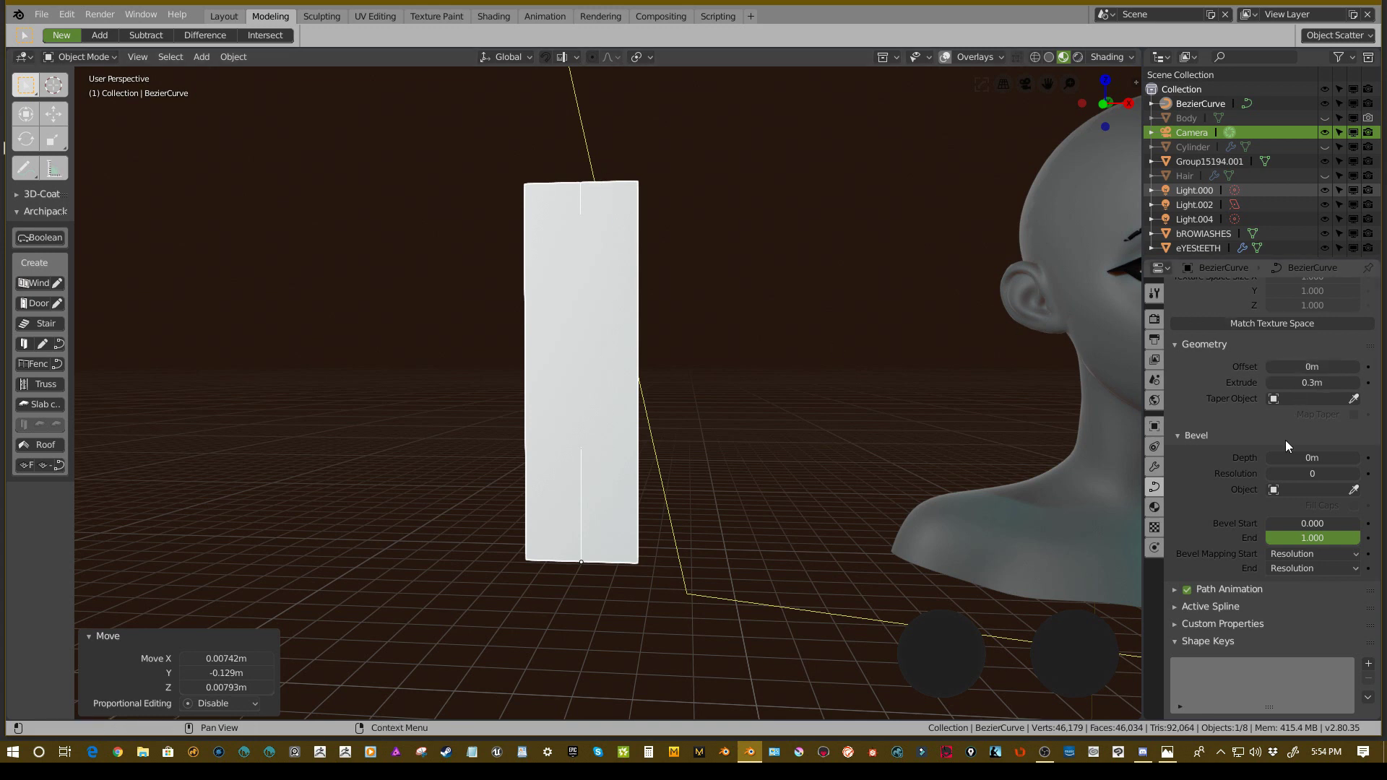
# - Set the curve's Resolution Preview U to 1 and rotate its top control point by about 47.3°
pyautogui.scroll(10, 1294, 374)
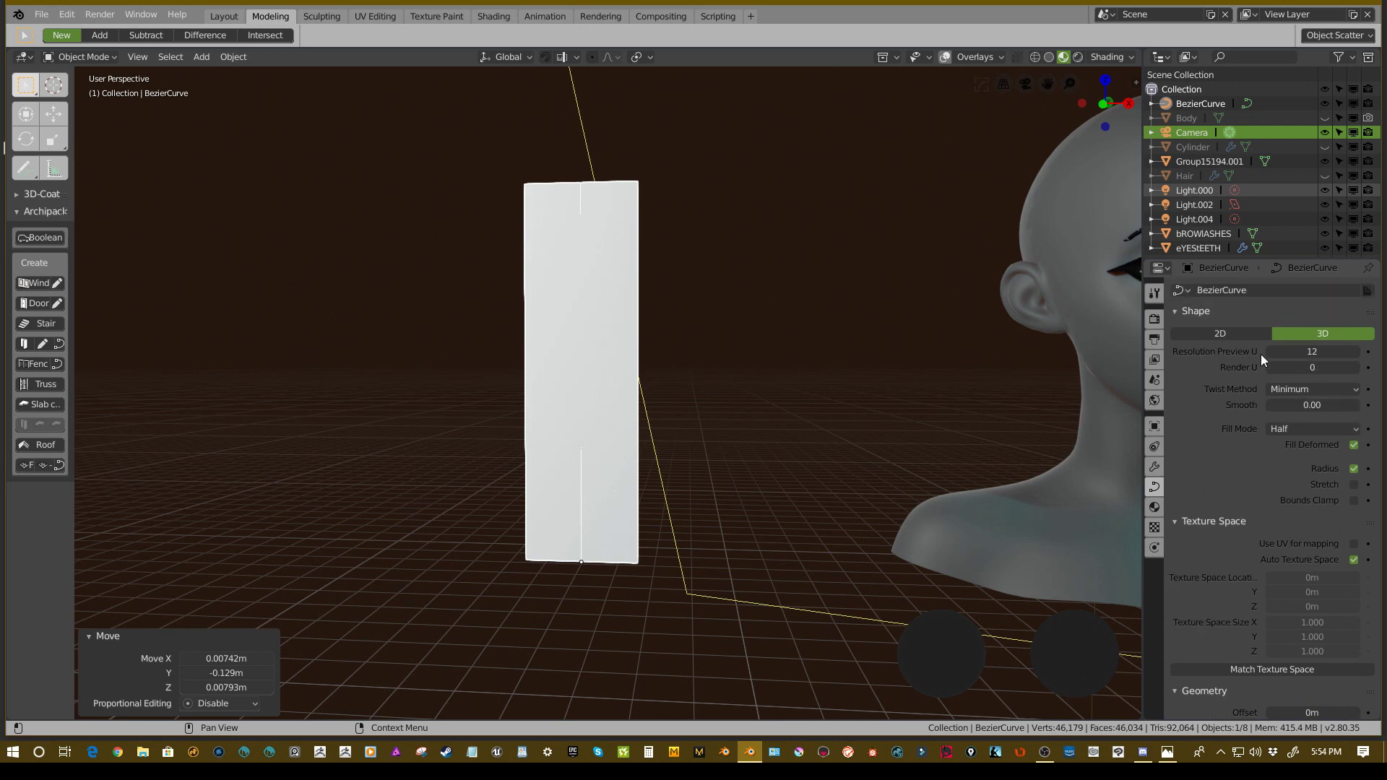
pyautogui.moveTo(1300, 352); pyautogui.dragTo(1286, 353)
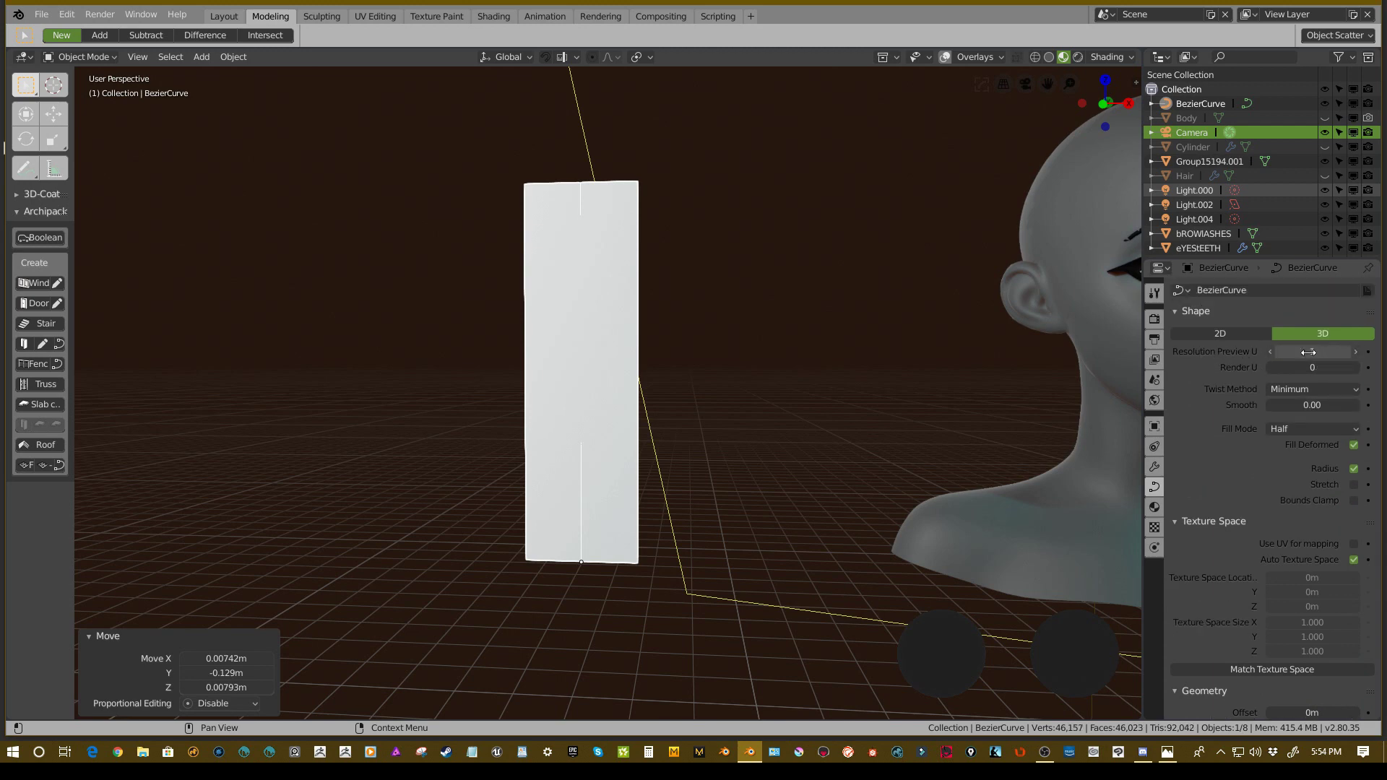
pyautogui.moveTo(795, 282); pyautogui.dragTo(669, 270, button='middle')
pyautogui.press('Tab')
pyautogui.click(615, 178)
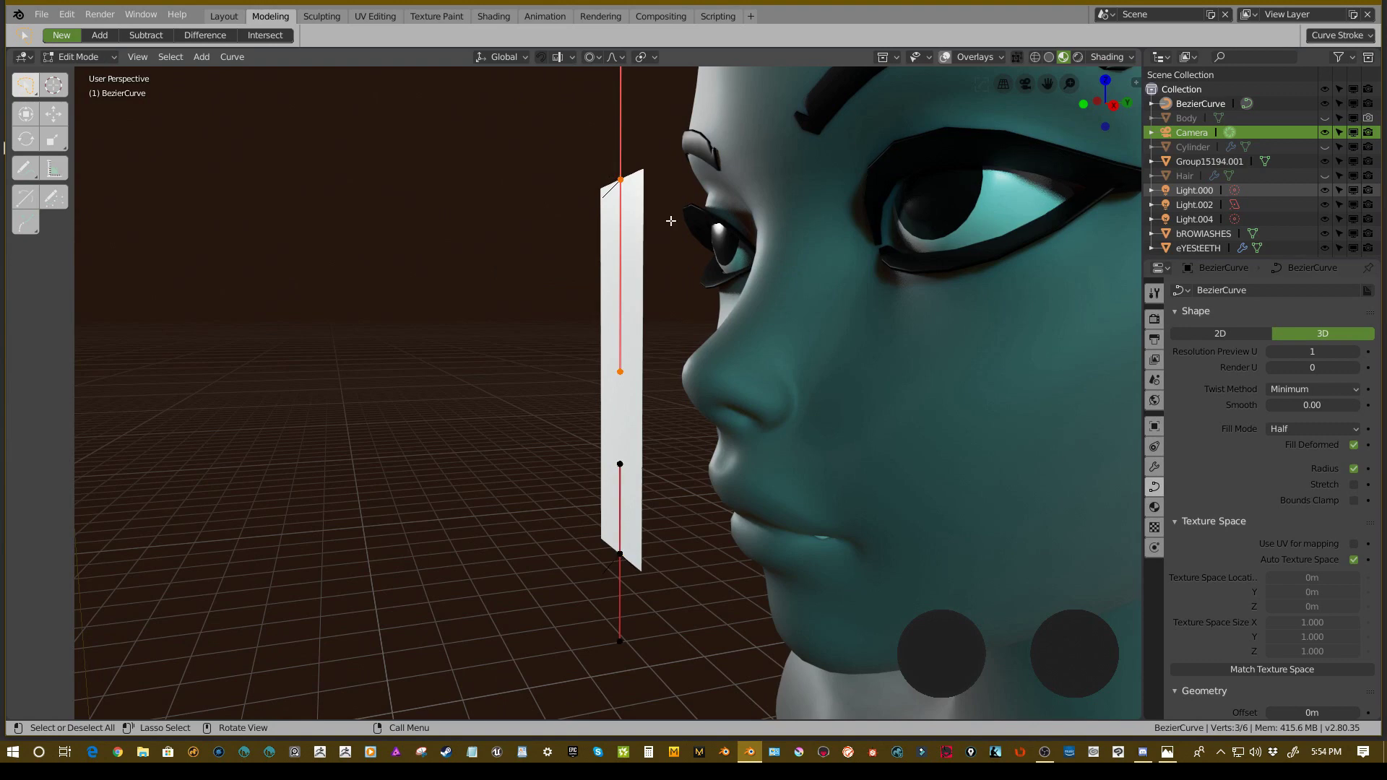
pyautogui.moveTo(675, 222); pyautogui.dragTo(766, 226, button='middle')
pyautogui.press('r')
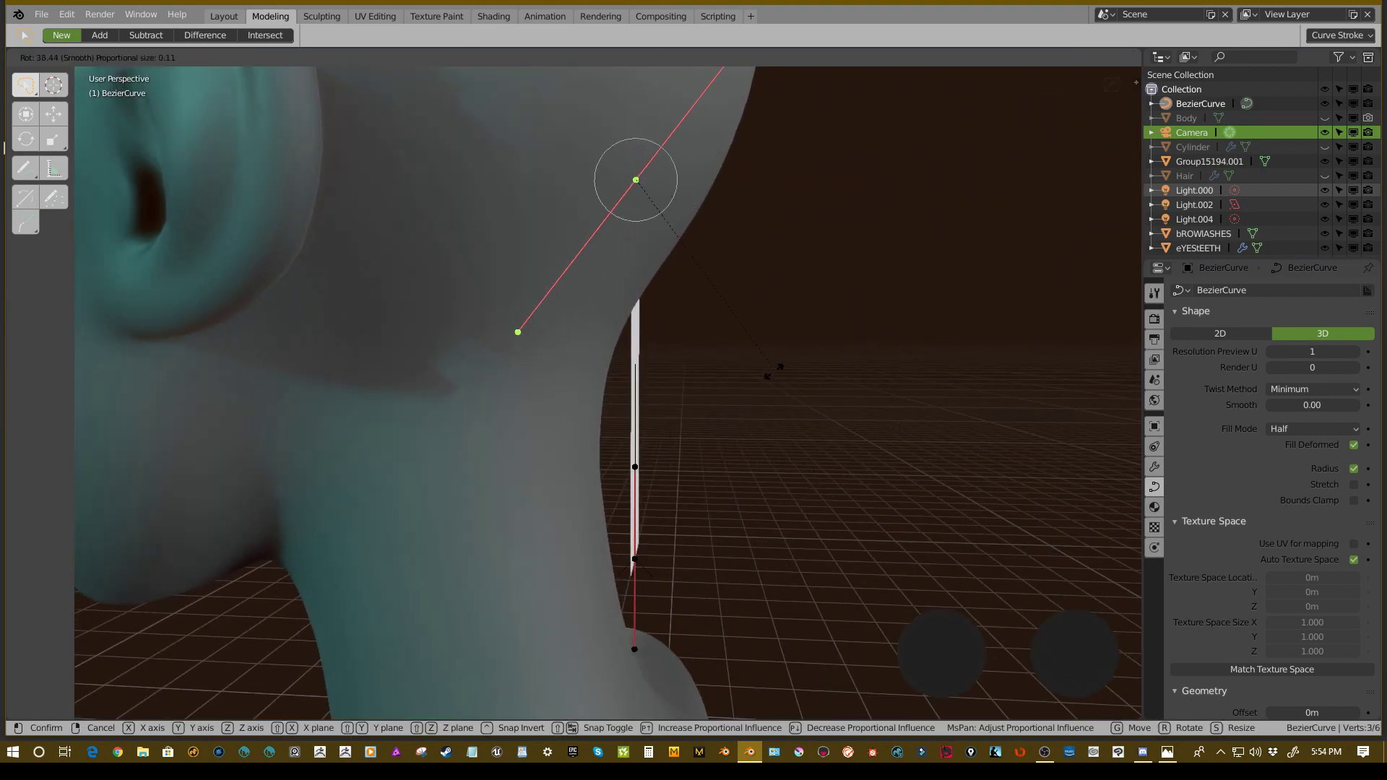
pyautogui.click(827, 325)
pyautogui.moveTo(827, 325); pyautogui.dragTo(588, 209, button='middle')
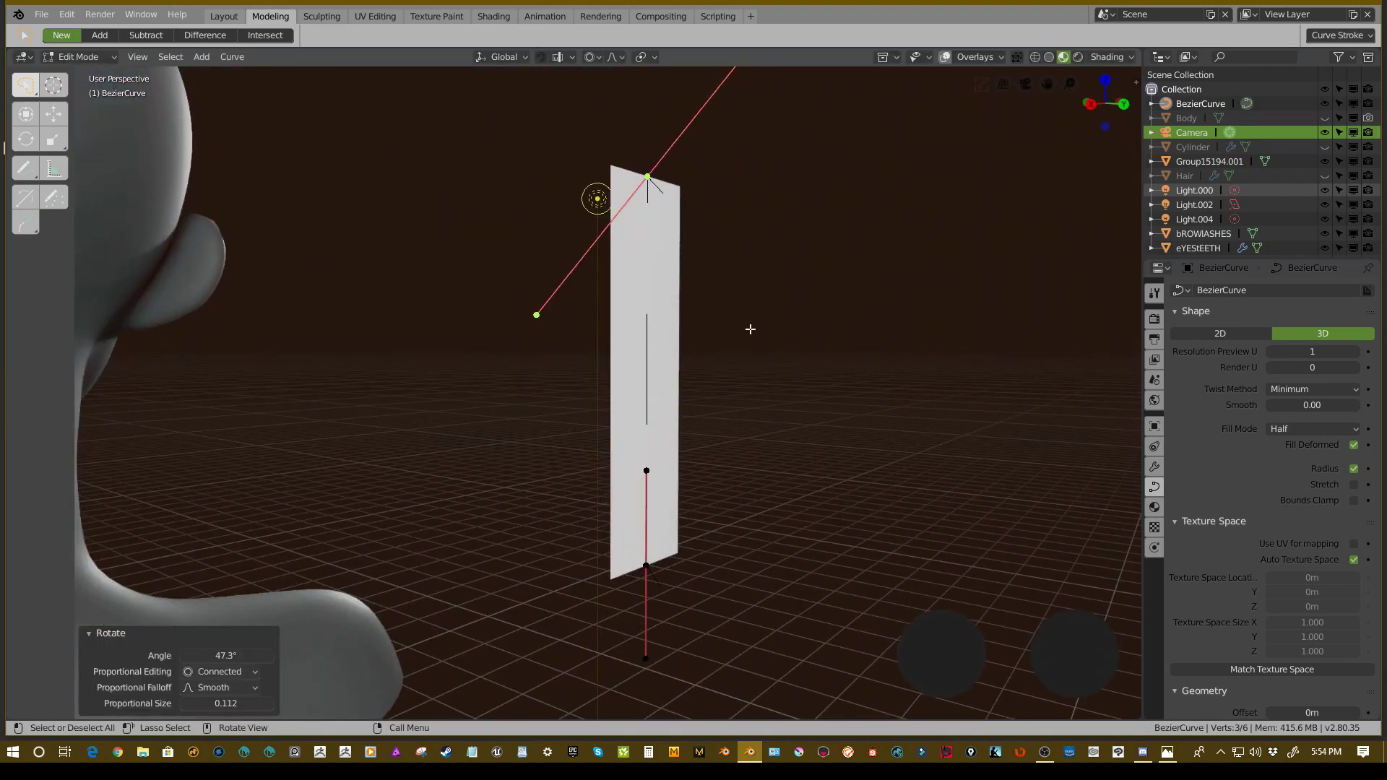
pyautogui.moveTo(750, 329); pyautogui.dragTo(798, 318, button='middle')
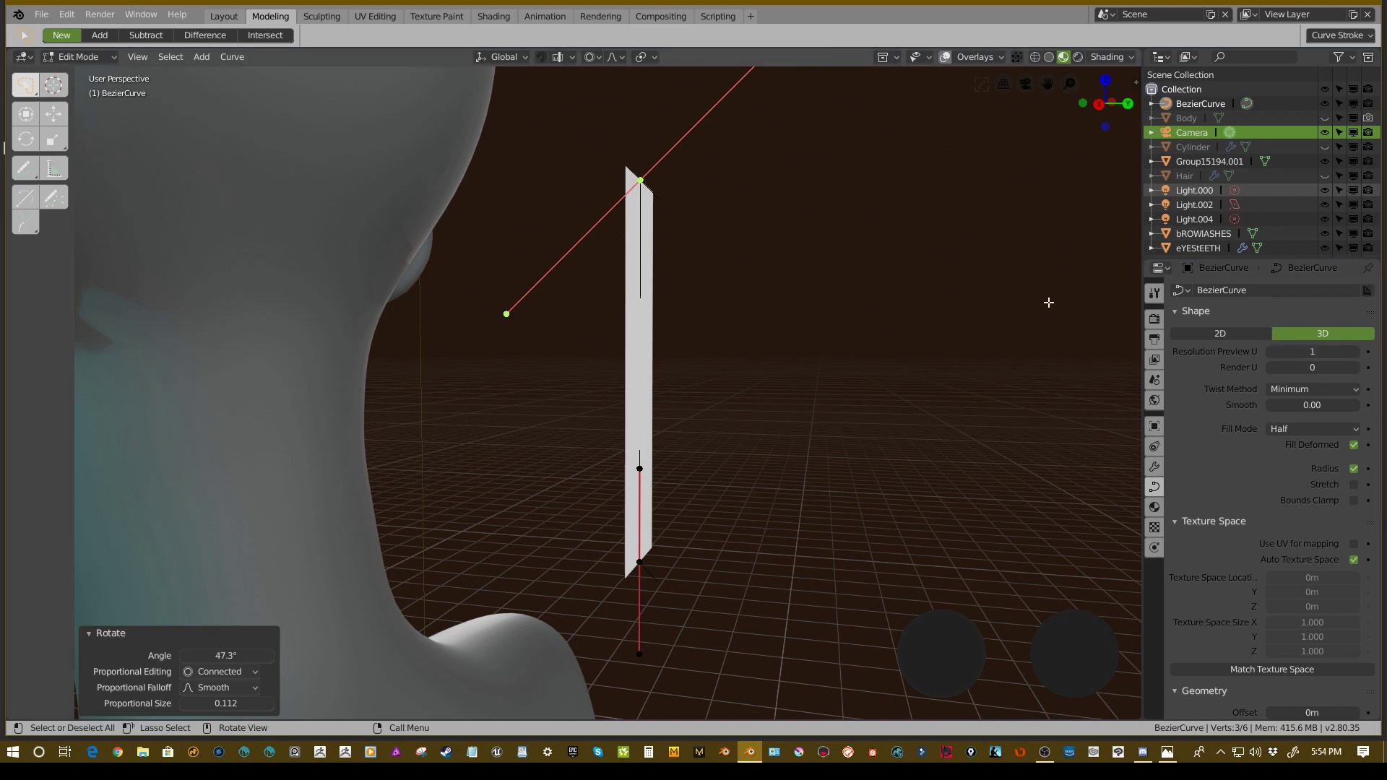
# - Set the curve's Resolution Preview U to 8 and inspect the bent strip from several sides
pyautogui.moveTo(1297, 351); pyautogui.dragTo(1306, 352)
pyautogui.moveTo(939, 311); pyautogui.dragTo(114, 298, button='middle')
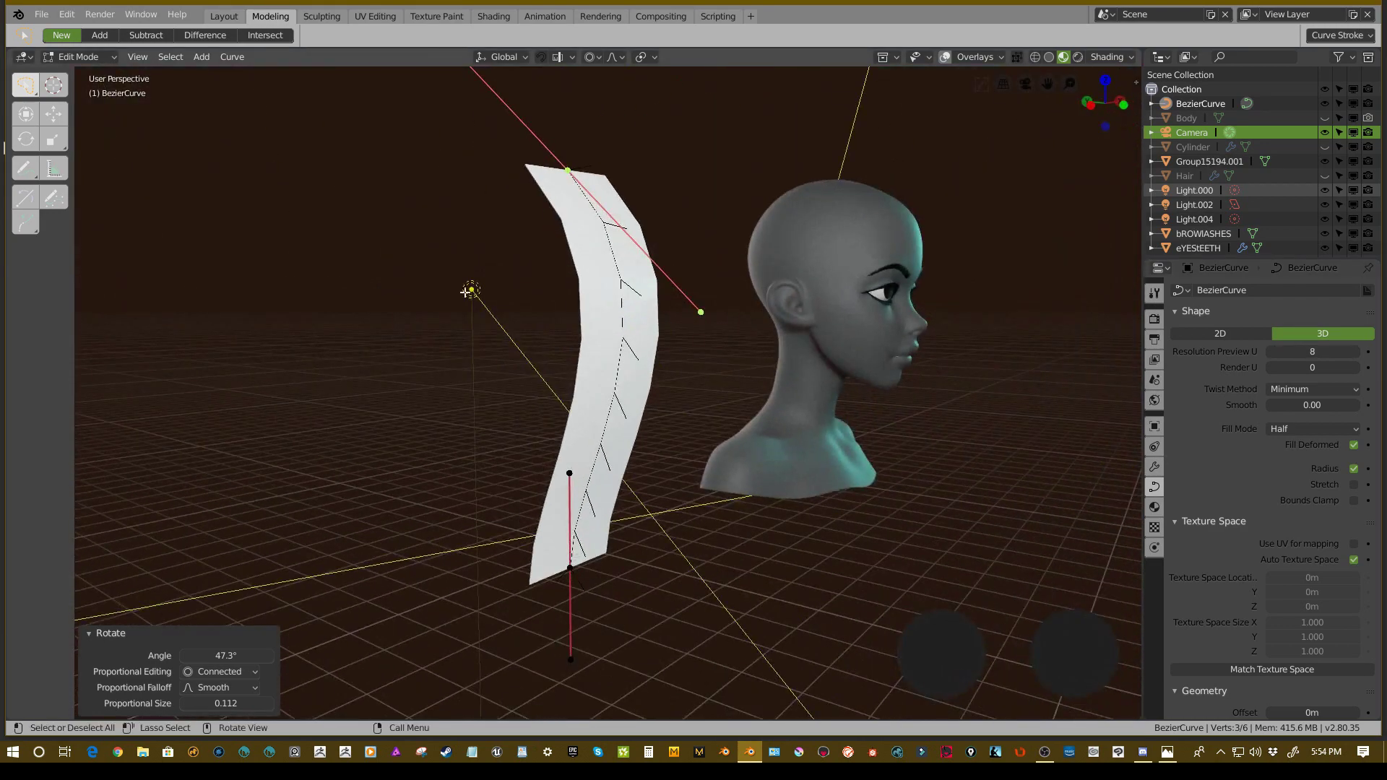
pyautogui.moveTo(466, 292); pyautogui.dragTo(805, 276, button='middle')
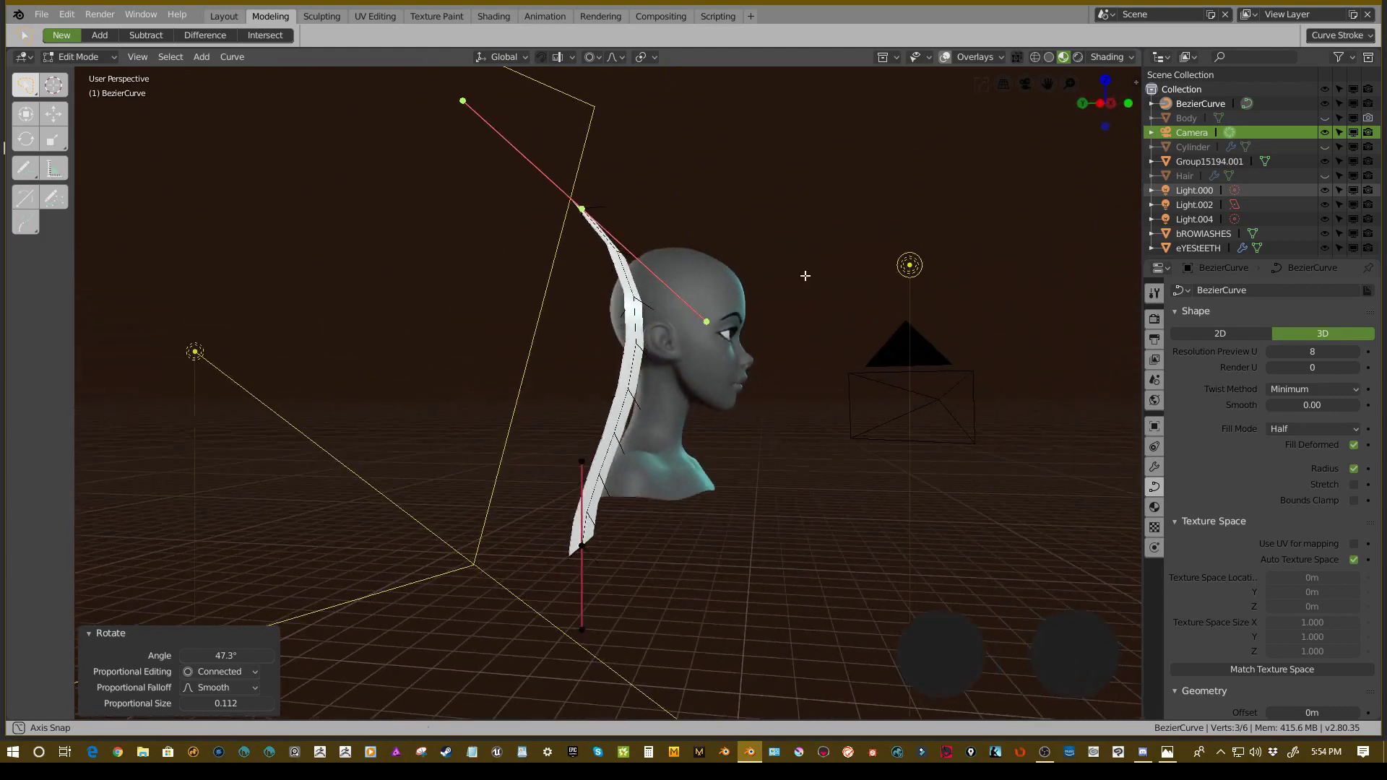
pyautogui.moveTo(634, 299); pyautogui.dragTo(576, 307, button='middle')
# - Undo the rotation of the top control point and set the curve's Resolution Preview U to 10
pyautogui.hotkey('ctrl', 'z')
pyautogui.moveTo(686, 340); pyautogui.dragTo(896, 339, button='middle')
pyautogui.hotkey('ctrl', 'z')
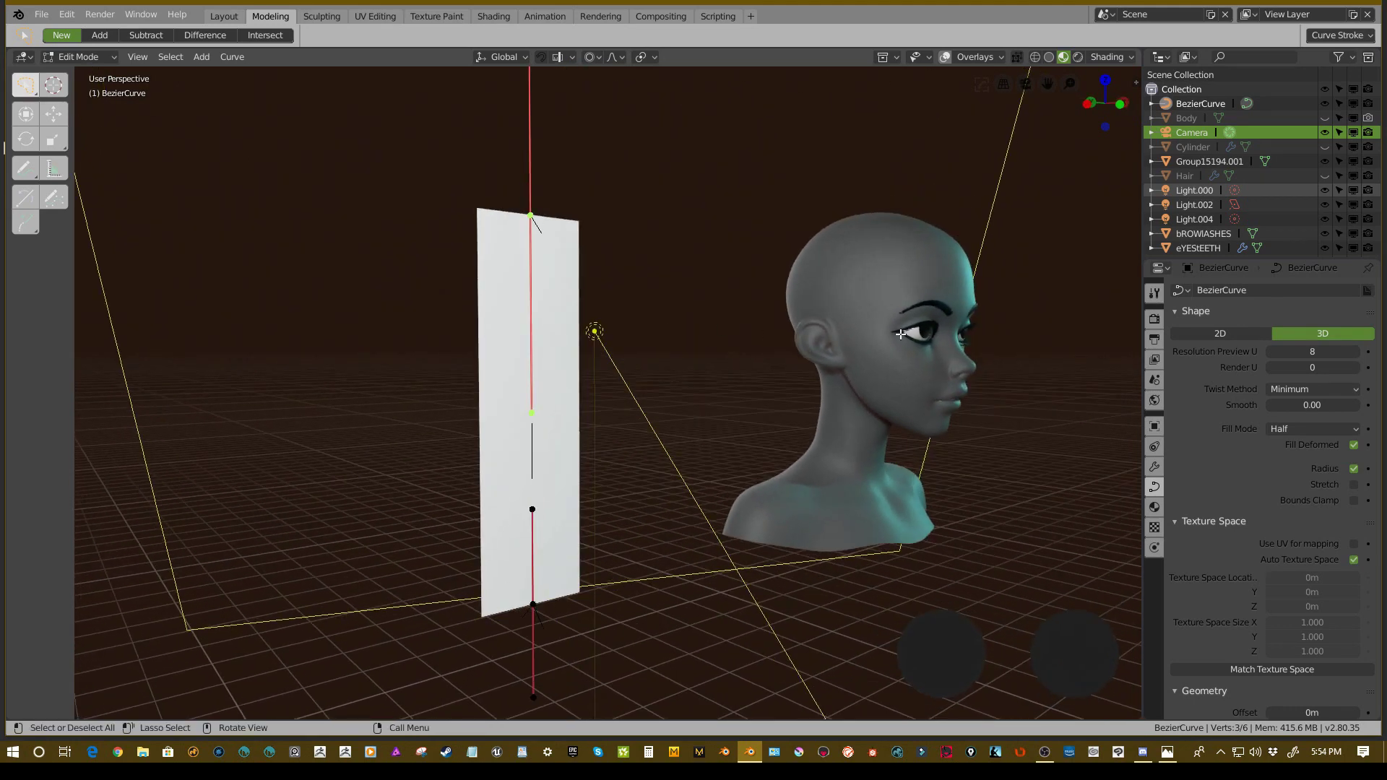
pyautogui.click(1303, 348)
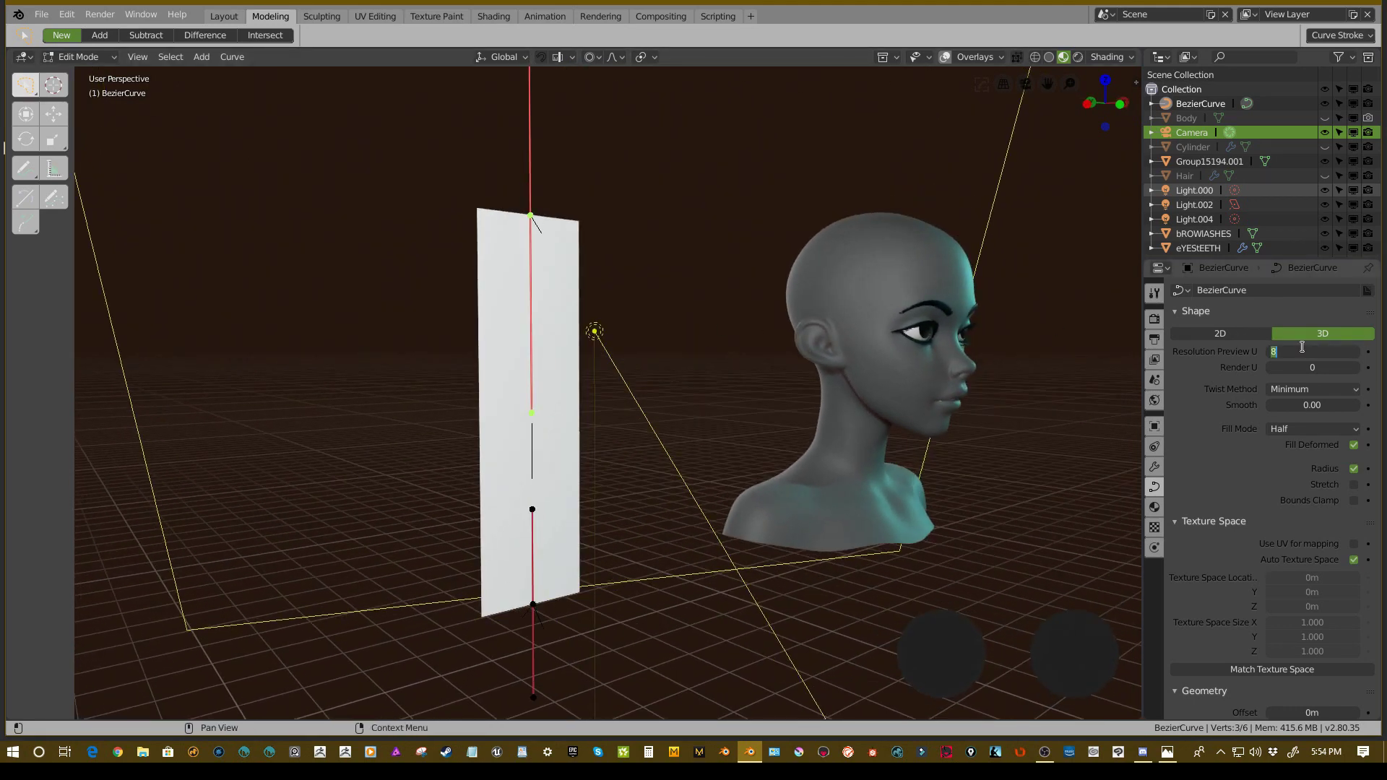
pyautogui.press('Return')
# - Review the curve's Twist Method options and keep Minimum
pyautogui.click(1299, 390)
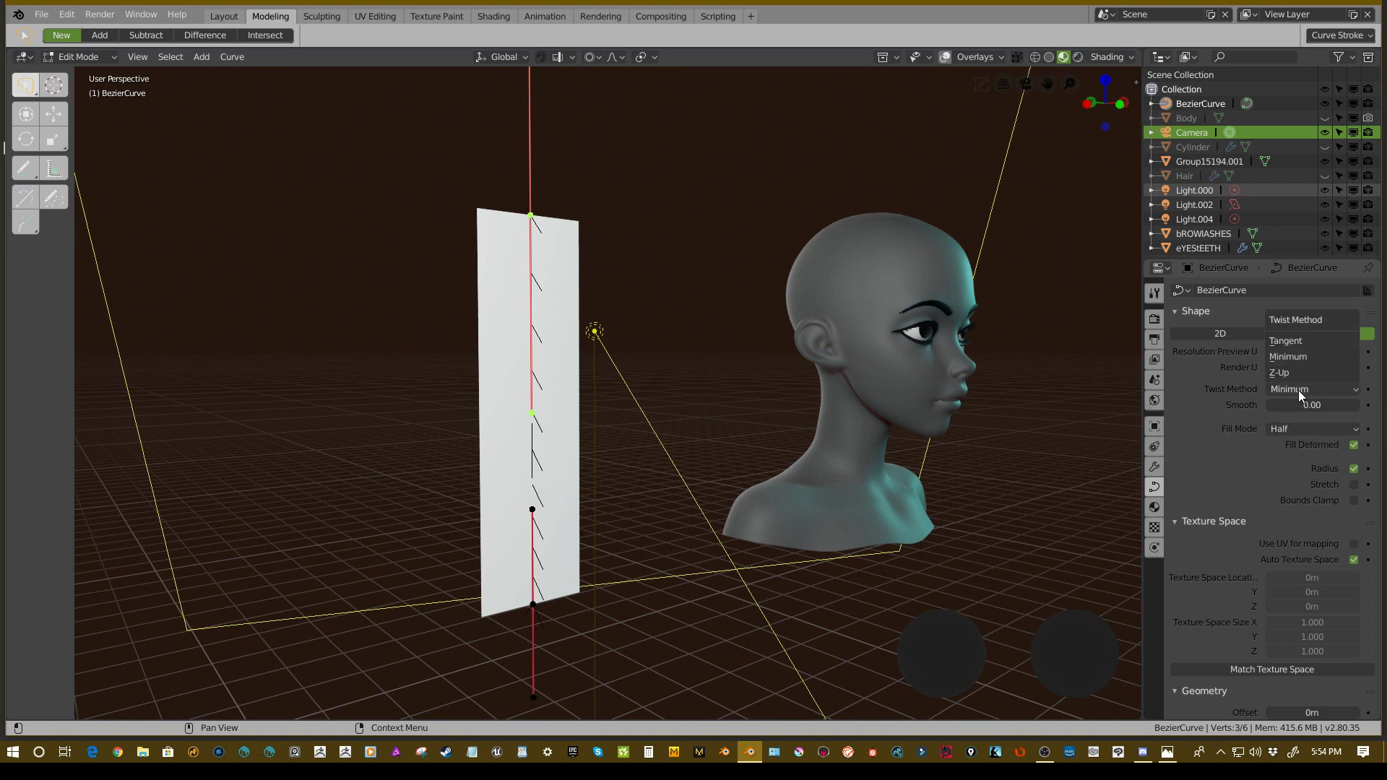
pyautogui.click(1298, 390)
pyautogui.click(1301, 389)
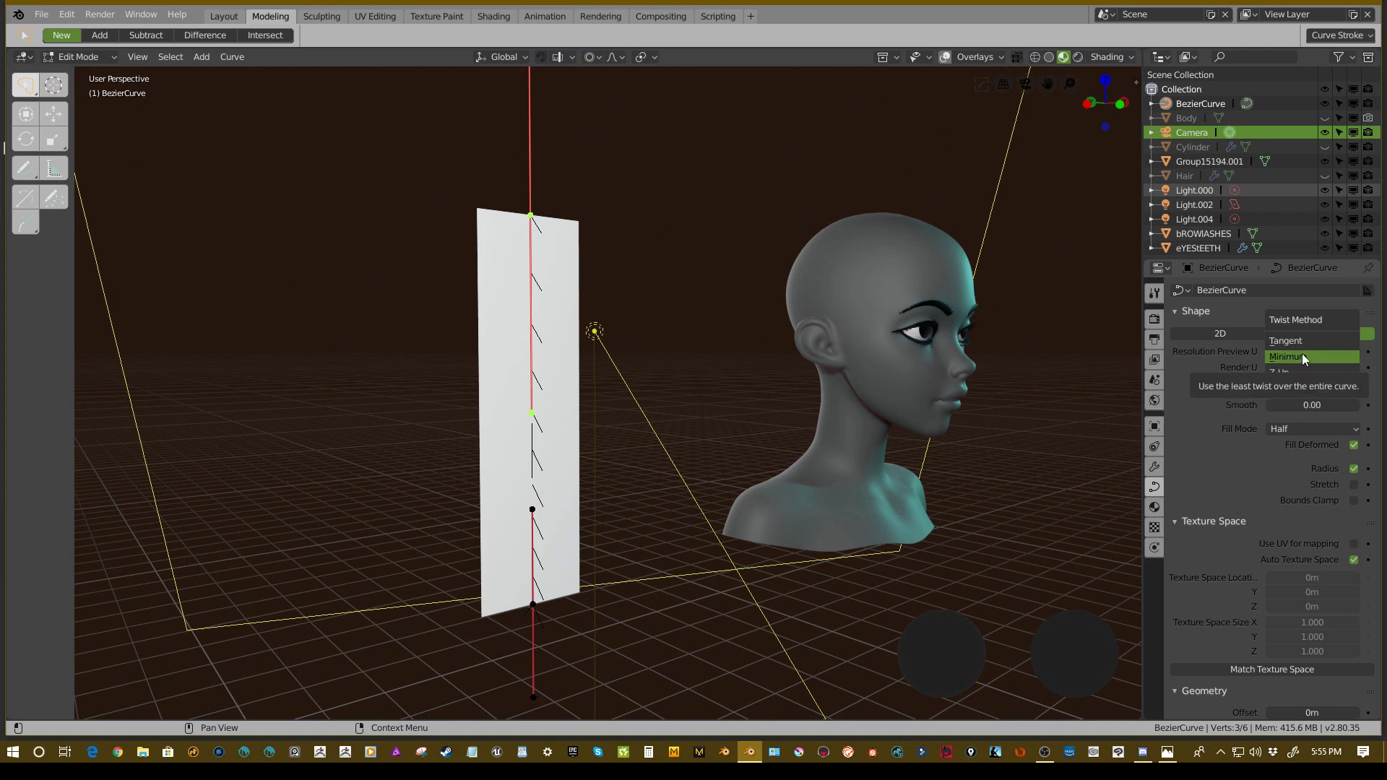
pyautogui.click(1302, 356)
# - Tilt the curve's top control point by about 76.4° to twist the strip
pyautogui.moveTo(889, 365); pyautogui.dragTo(527, 234, button='middle')
pyautogui.moveTo(651, 324); pyautogui.dragTo(598, 340, button='middle')
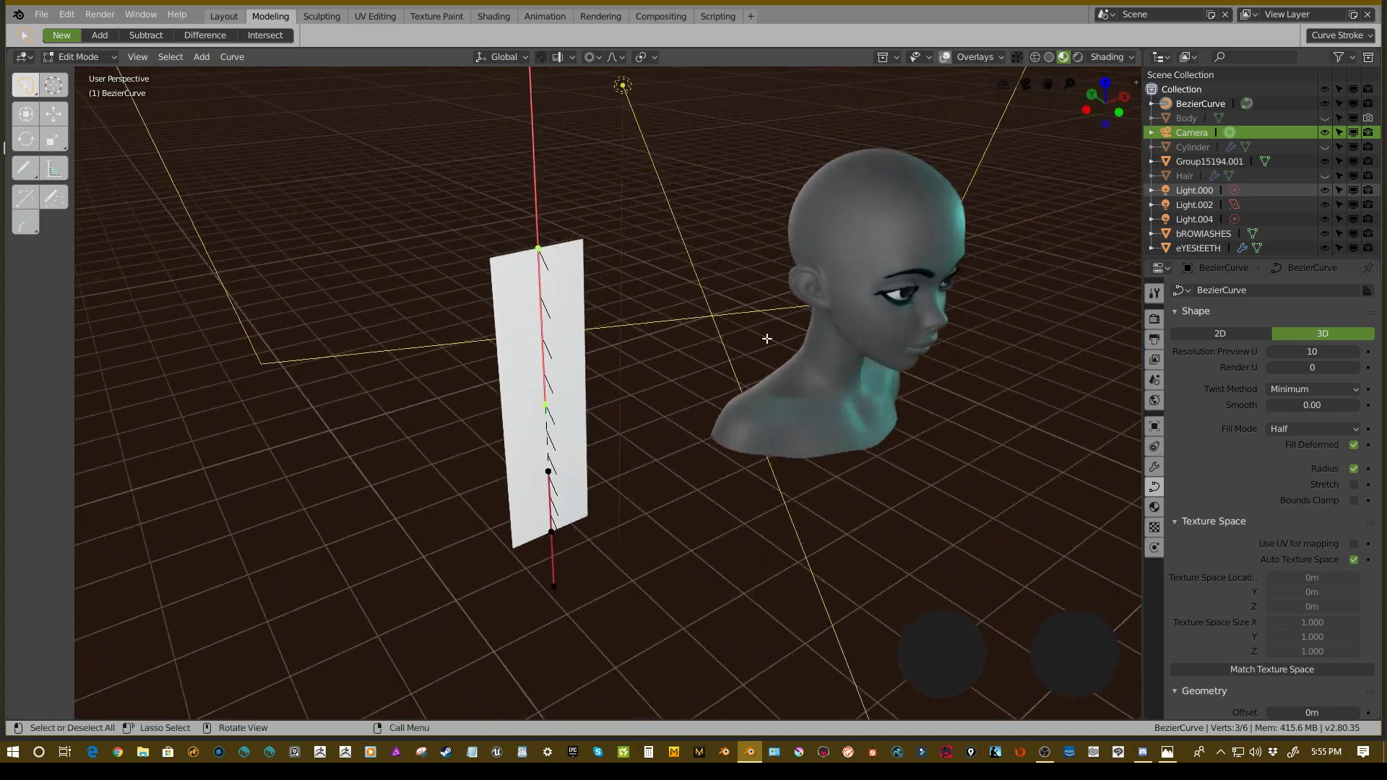
pyautogui.hotkey('ctrl', 't')
pyautogui.click(683, 383)
pyautogui.moveTo(682, 383); pyautogui.dragTo(1015, 328, button='middle')
# - Try the Z-Up and Tangent twist methods on the tilted strip, and return to Minimum
pyautogui.click(1328, 388)
pyautogui.click(1304, 375)
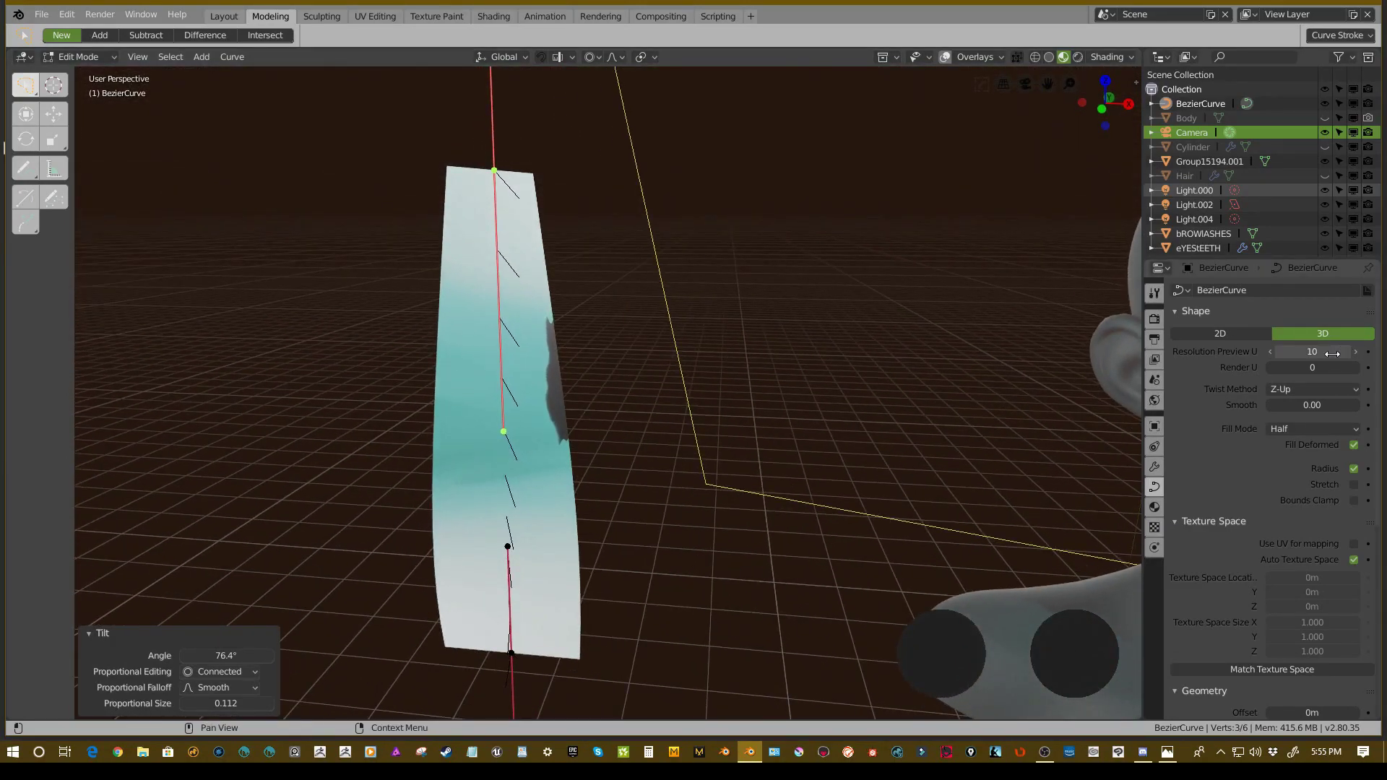
pyautogui.click(1321, 387)
pyautogui.click(1311, 338)
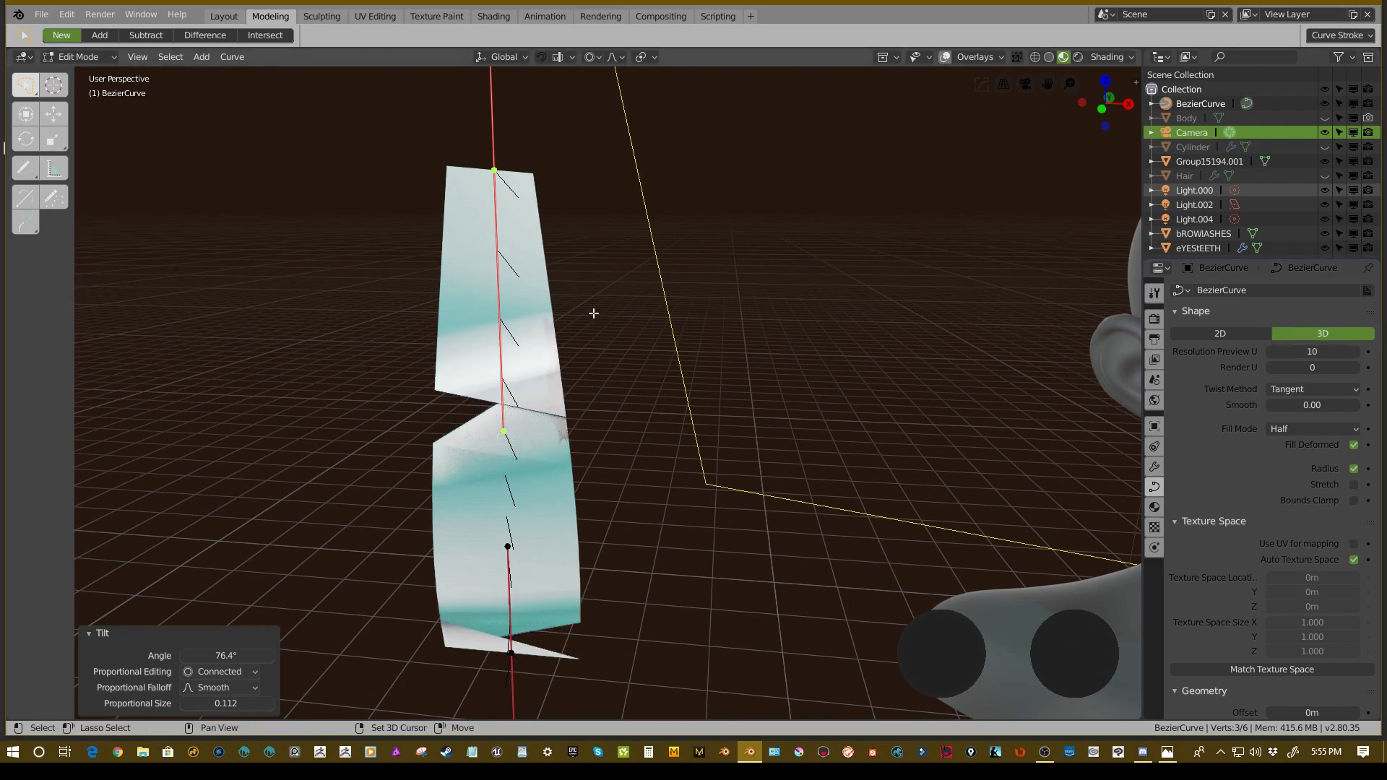
pyautogui.moveTo(594, 309); pyautogui.dragTo(1015, 279, button='middle')
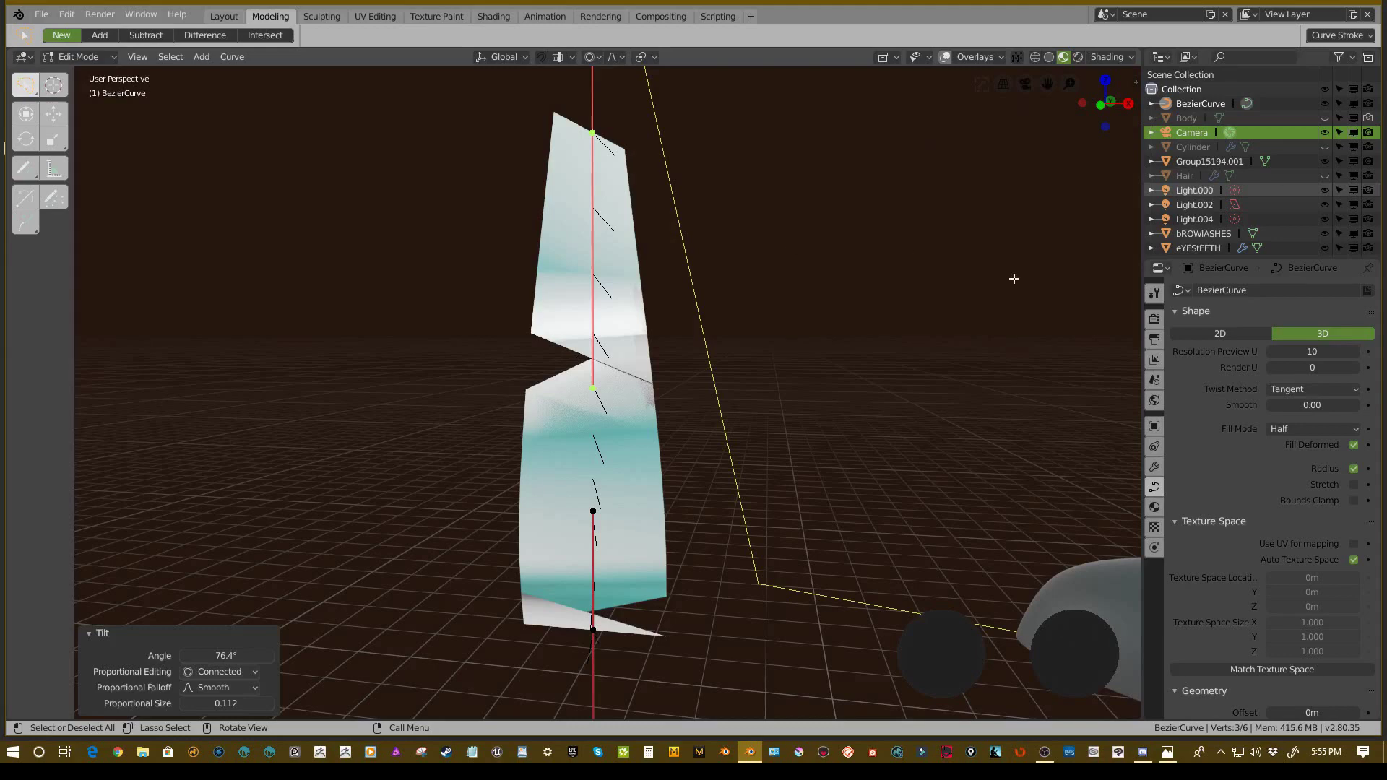
pyautogui.click(1313, 389)
pyautogui.click(1286, 357)
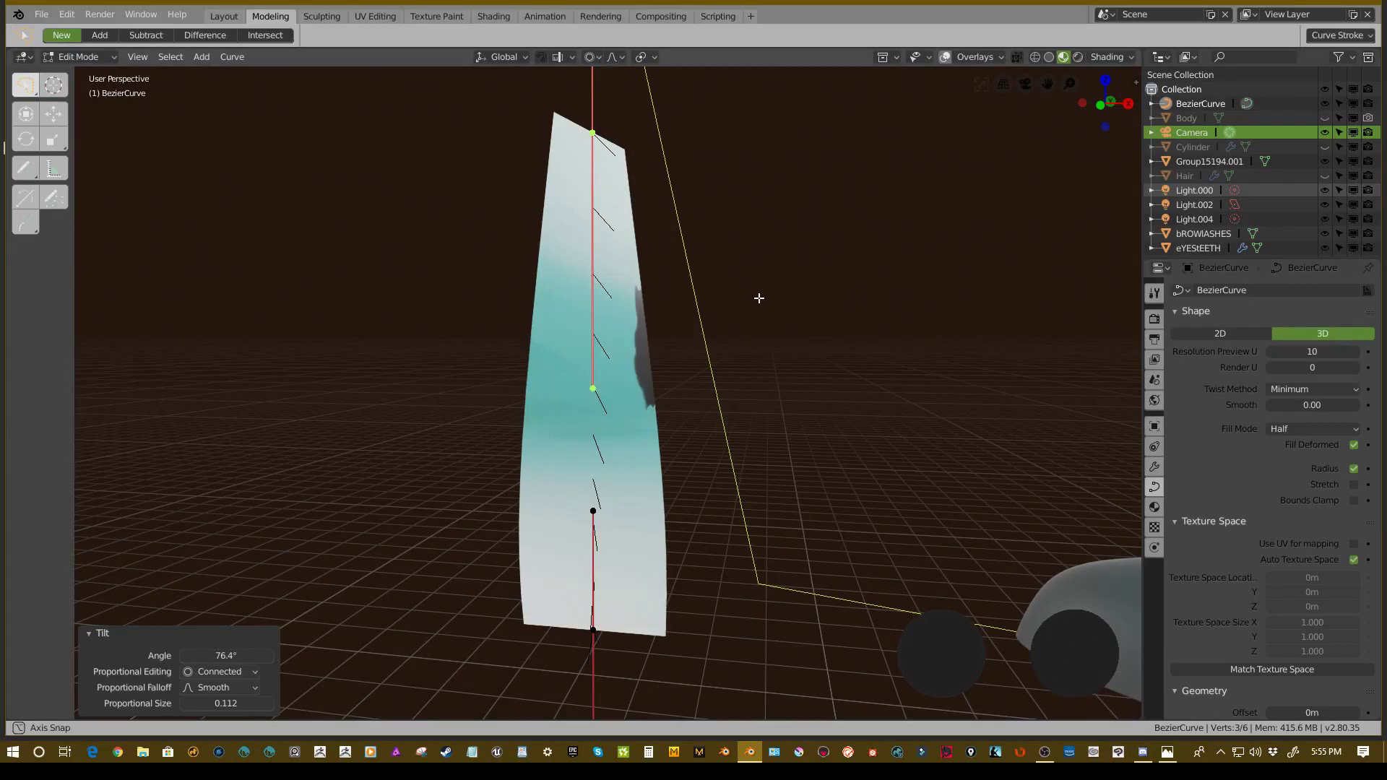
# - Extrude a new control point from the strip's top end and raise it about 1.1 m in Z
pyautogui.moveTo(759, 310); pyautogui.dragTo(688, 310, button='middle')
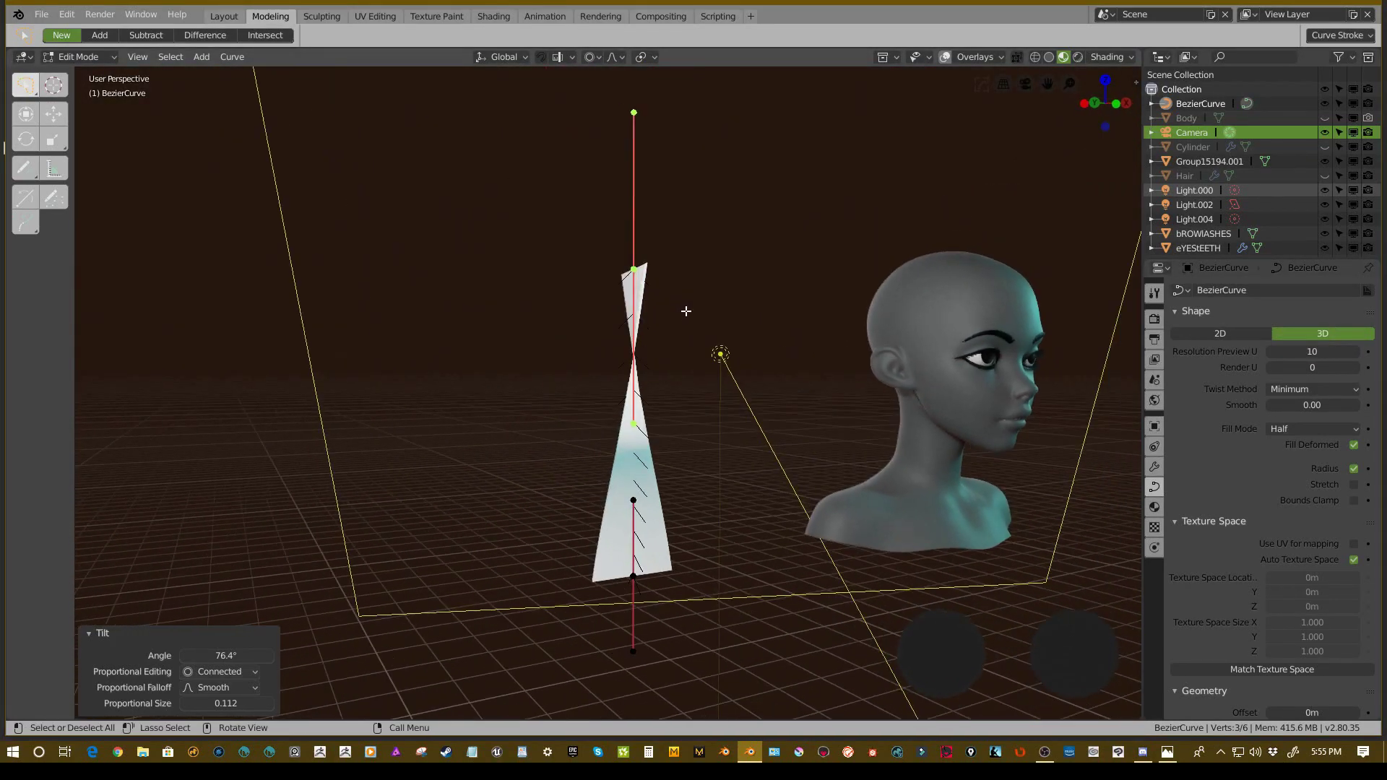
pyautogui.hotkey('shift', 'd')
pyautogui.rightClick(708, 98)
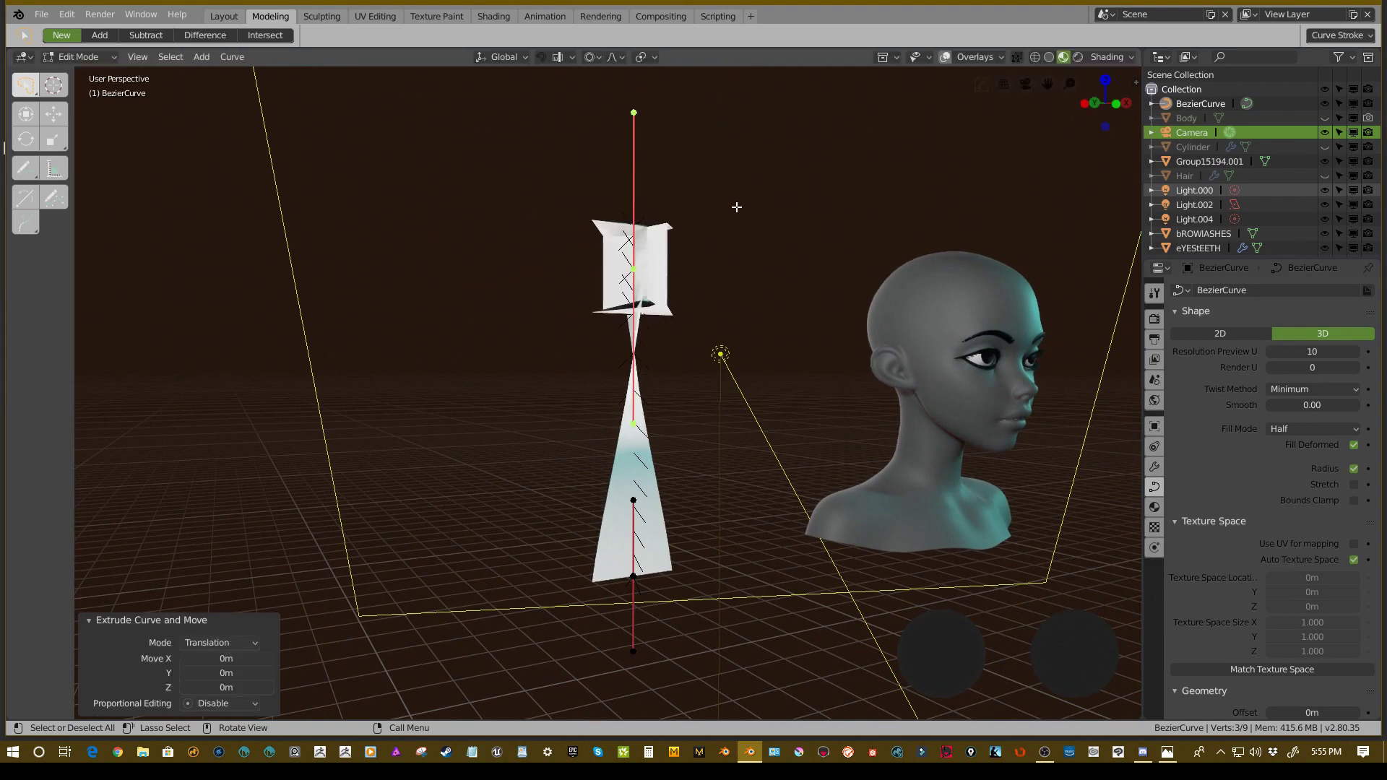
pyautogui.scroll(-3, 737, 207)
pyautogui.moveTo(737, 207); pyautogui.dragTo(670, 304, button='middle')
pyautogui.press('g')
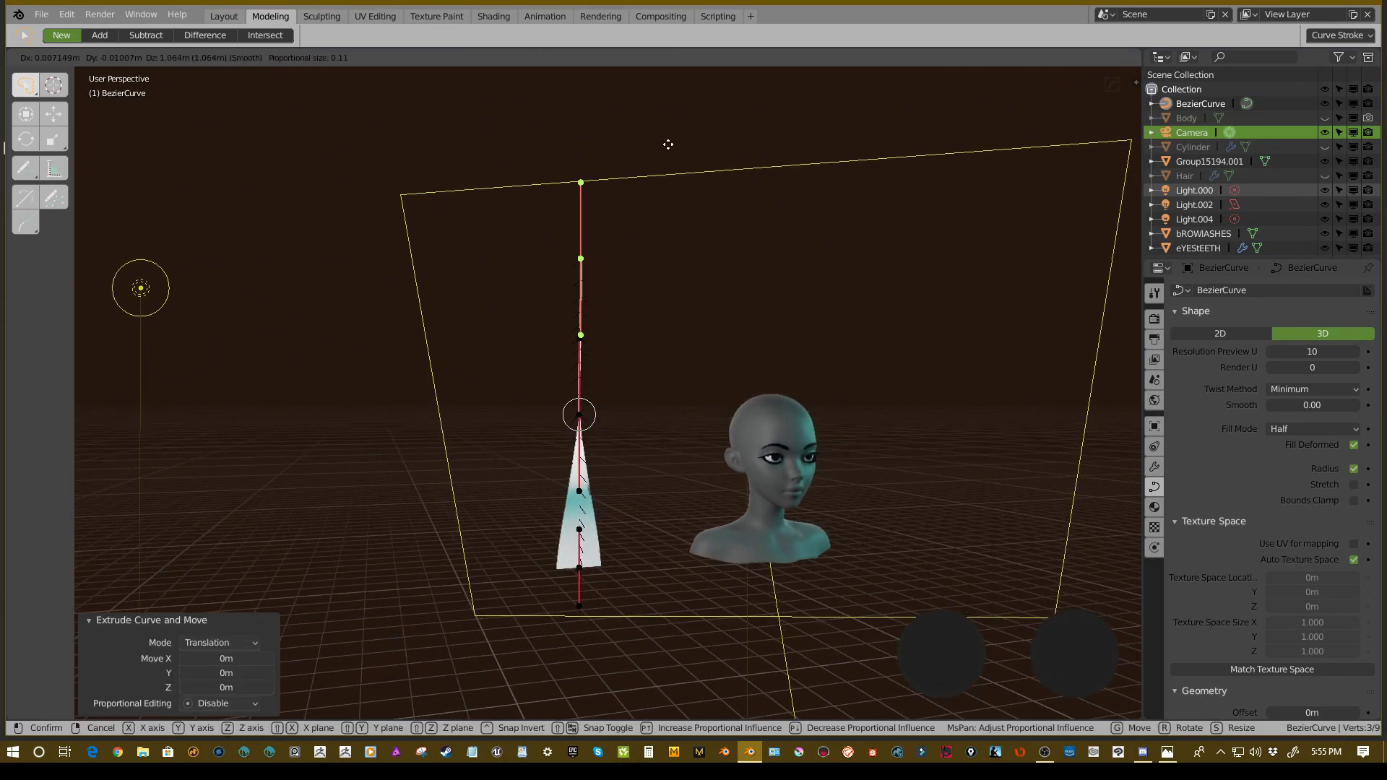
pyautogui.click(665, 145)
# - Shift the extruded top control point sideways and rotate it by about 43.9°
pyautogui.moveTo(665, 145); pyautogui.dragTo(614, 239, button='middle')
pyautogui.press('g')
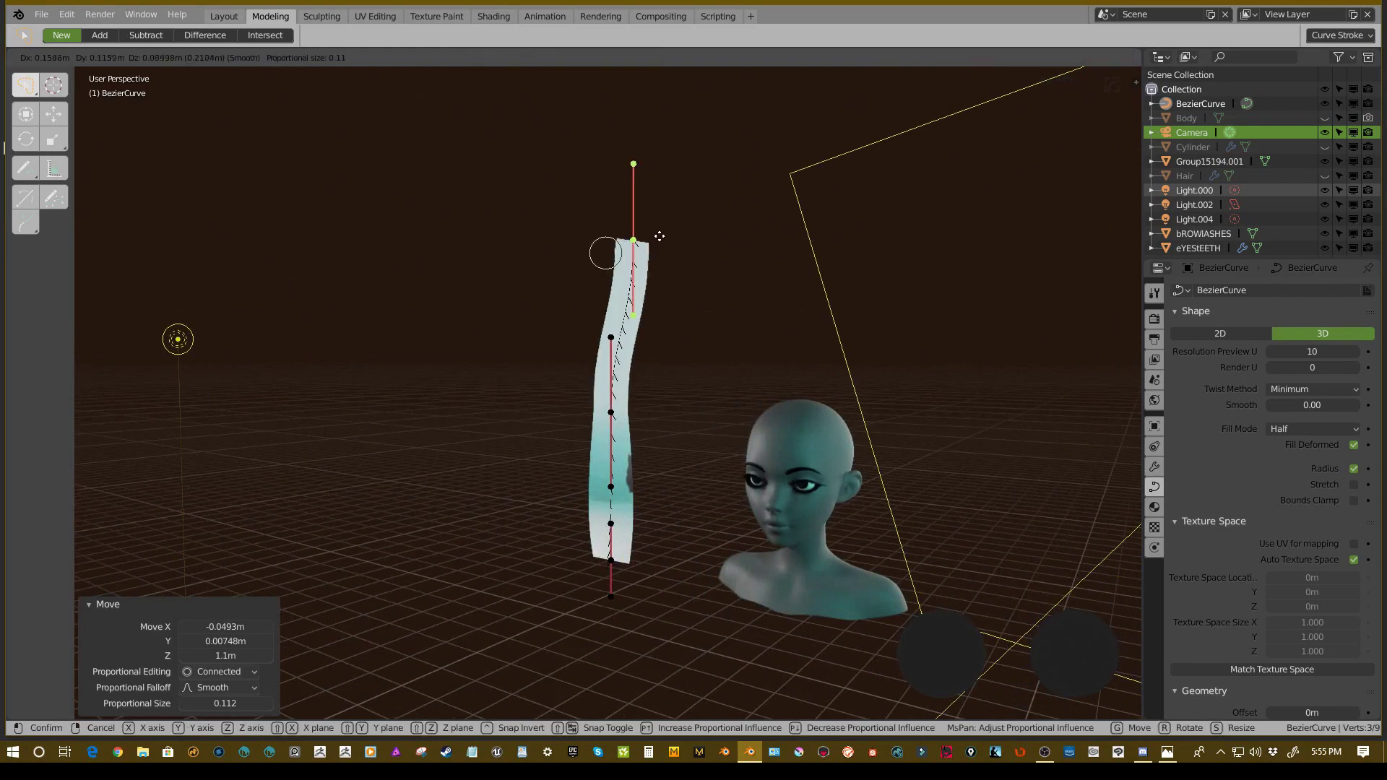
pyautogui.click(627, 226)
pyautogui.press('r')
pyautogui.click(703, 294)
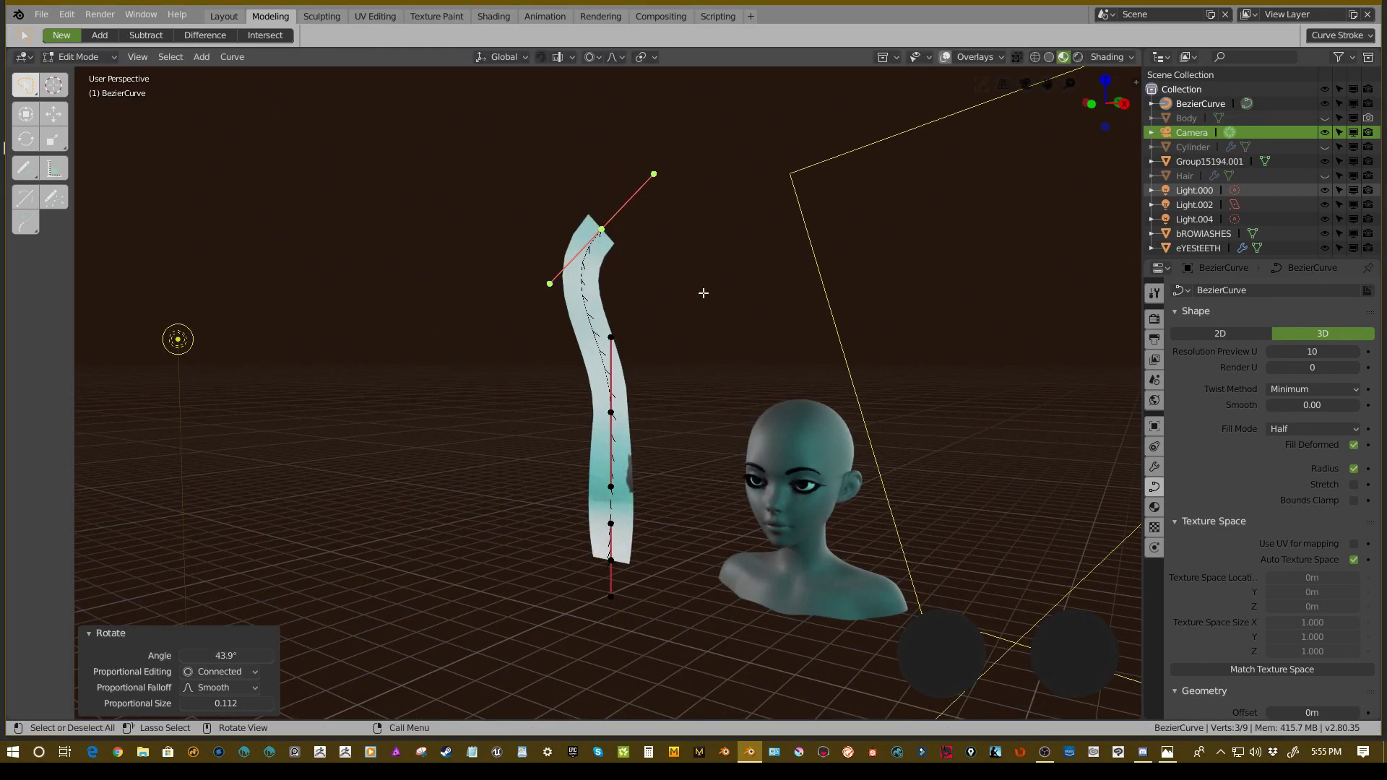
# - Undo the rotation, the moves and the extrusion of the extra top control point
pyautogui.hotkey('ctrl', 'z')
pyautogui.hotkey('ctrl', 'z')
pyautogui.hotkey('ctrl', 'z')
pyautogui.hotkey('ctrl', 'z')
pyautogui.moveTo(628, 305); pyautogui.dragTo(663, 316, button='middle')
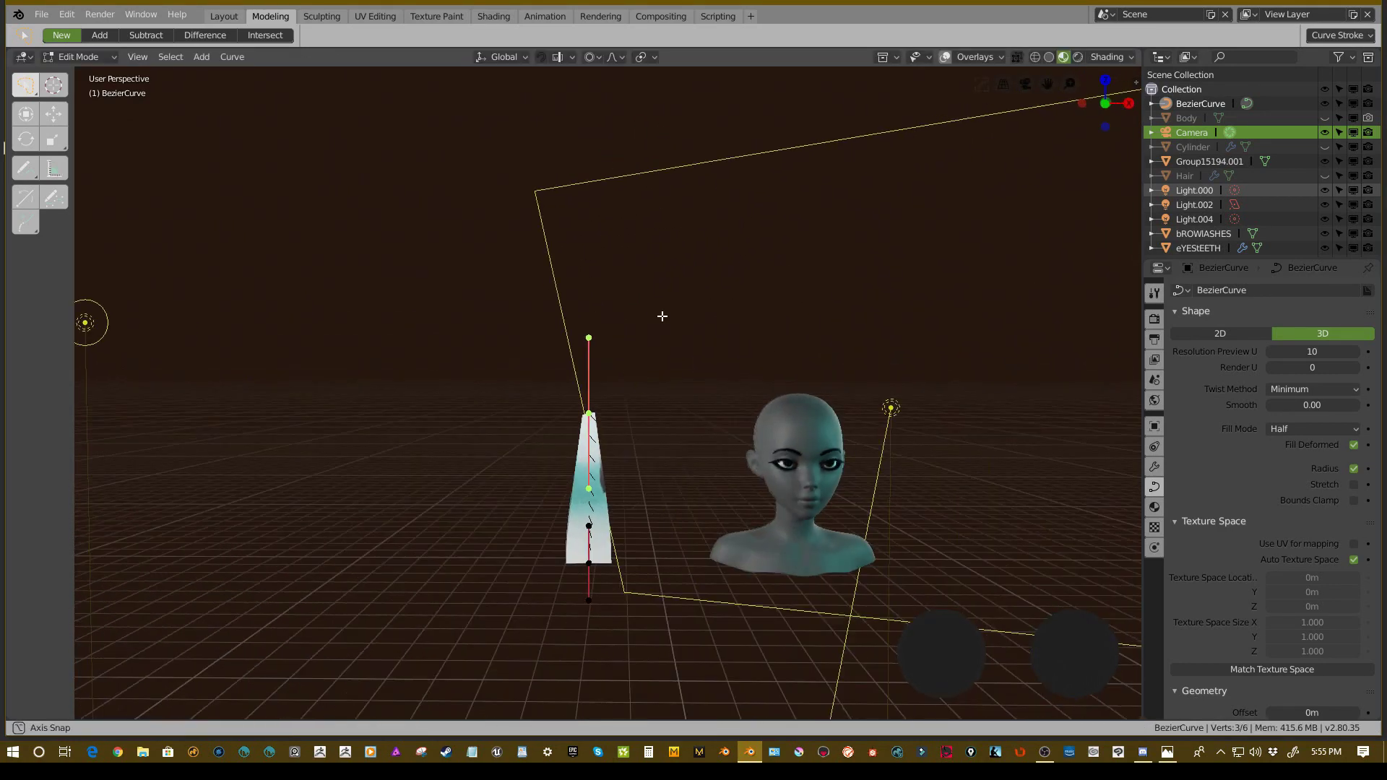
pyautogui.scroll(4, 660, 313)
pyautogui.keyDown('shift'); pyautogui.moveTo(614, 405); pyautogui.dragTo(595, 278, button='middle'); pyautogui.keyUp('shift')
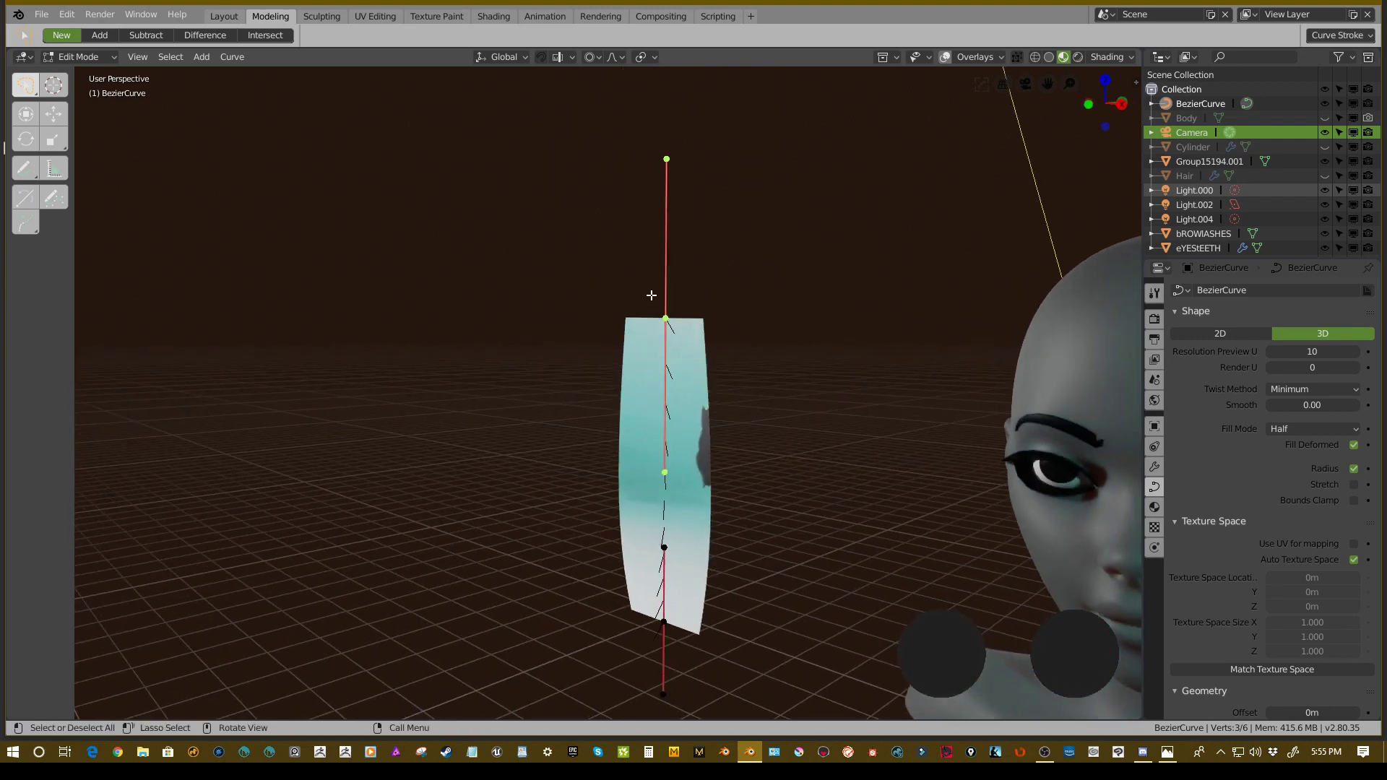
# - Try extruding the strip's top end by about 0.09 m in X, 0.34 m in Y and 0.74 m in Z, plus another point
pyautogui.moveTo(711, 301); pyautogui.dragTo(679, 304, button='middle')
pyautogui.press('e')
pyautogui.click(787, 65)
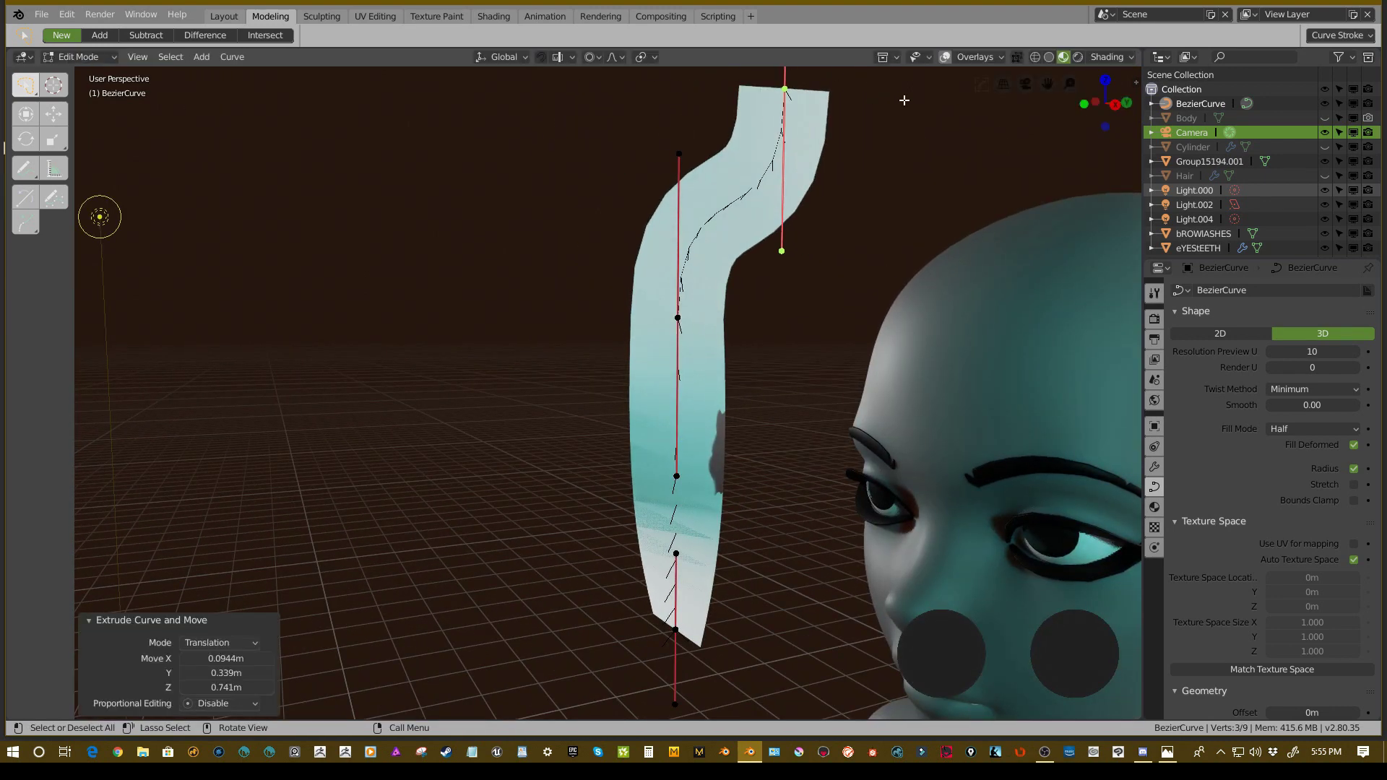
pyautogui.press('e')
pyautogui.rightClick(1103, 187)
# - Undo the extruded control points and the tilt of the strip's top point
pyautogui.hotkey('ctrl', 'z')
pyautogui.hotkey('ctrl', 'z')
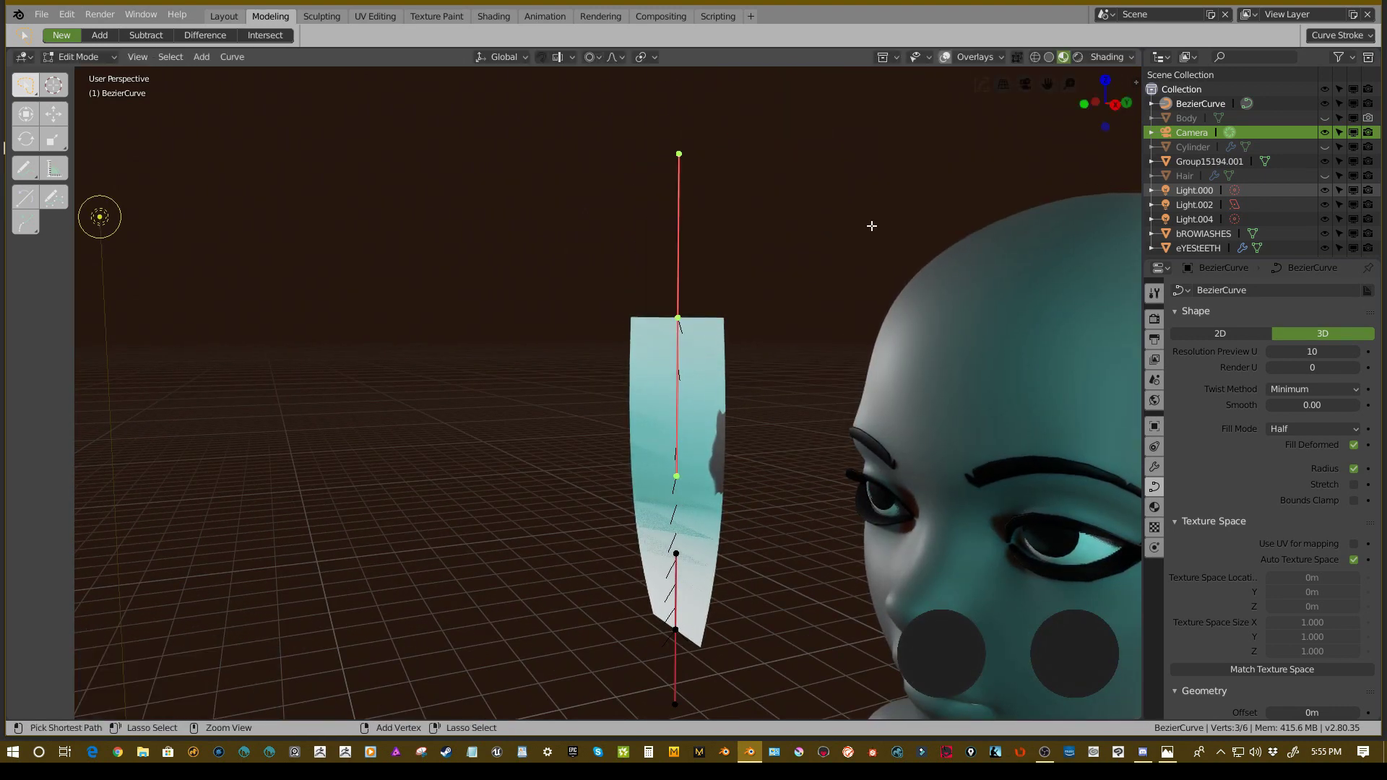
pyautogui.moveTo(686, 298); pyautogui.dragTo(796, 303, button='middle')
pyautogui.keyDown('shift'); pyautogui.moveTo(723, 329); pyautogui.dragTo(653, 288, button='middle'); pyautogui.keyUp('shift')
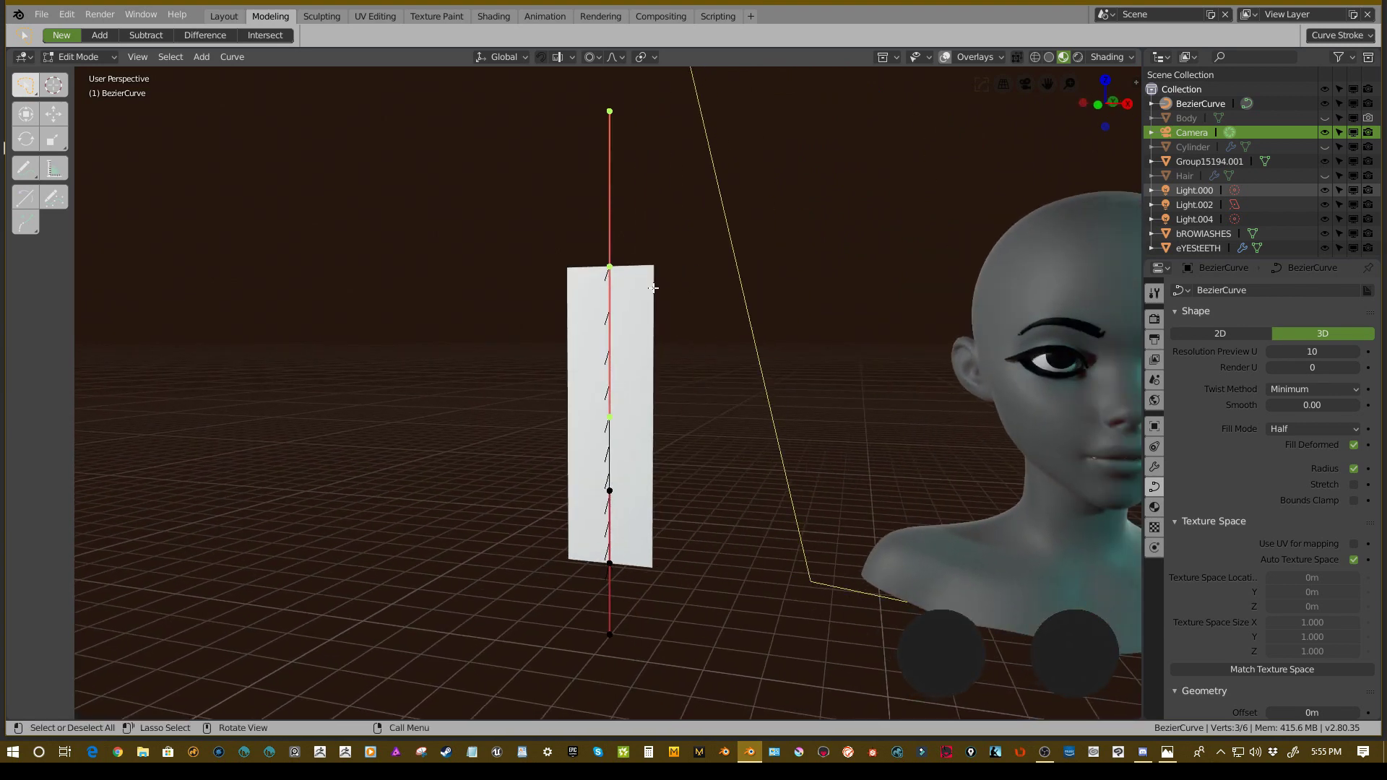
# - Try Set Curve Radius on the strip's top control point alone
pyautogui.rightClick(609, 266)
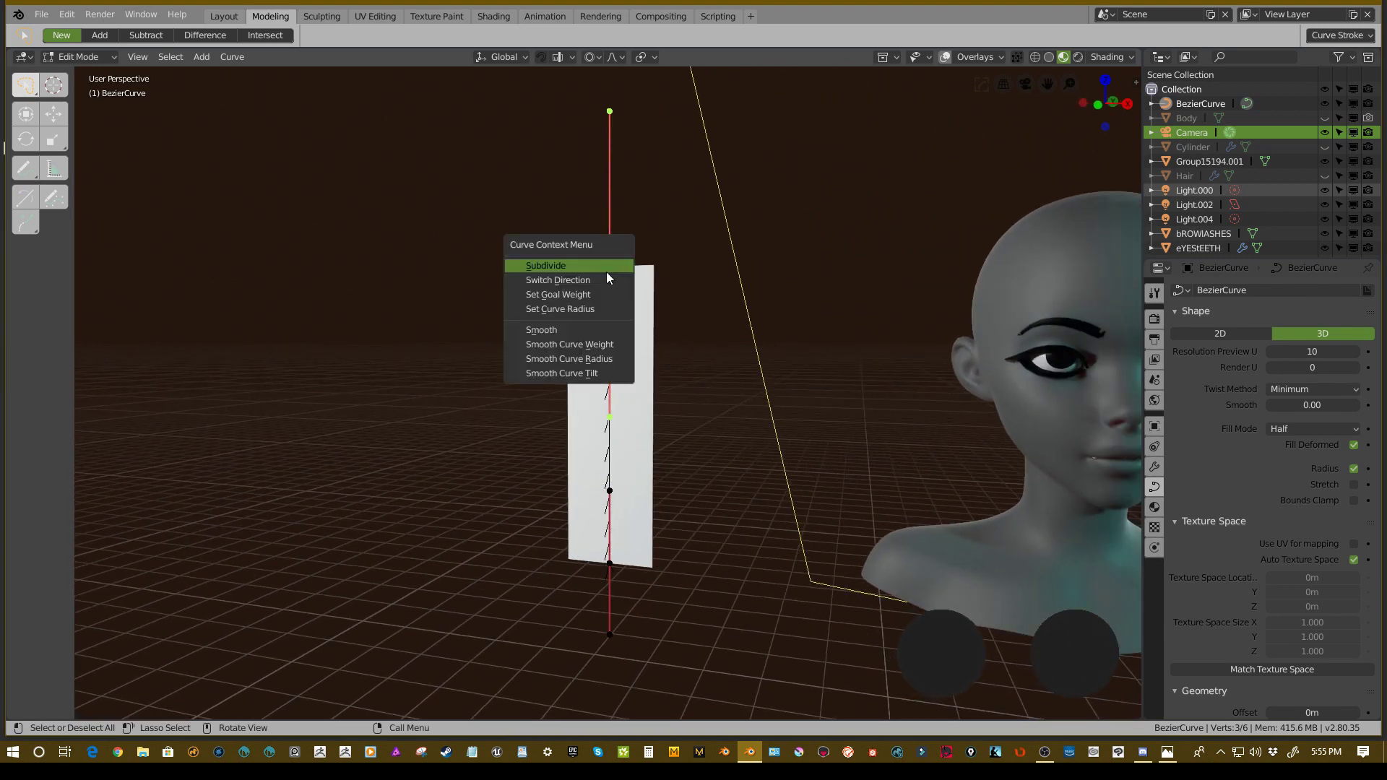
pyautogui.click(558, 309)
pyautogui.moveTo(713, 263); pyautogui.dragTo(599, 273, button='middle')
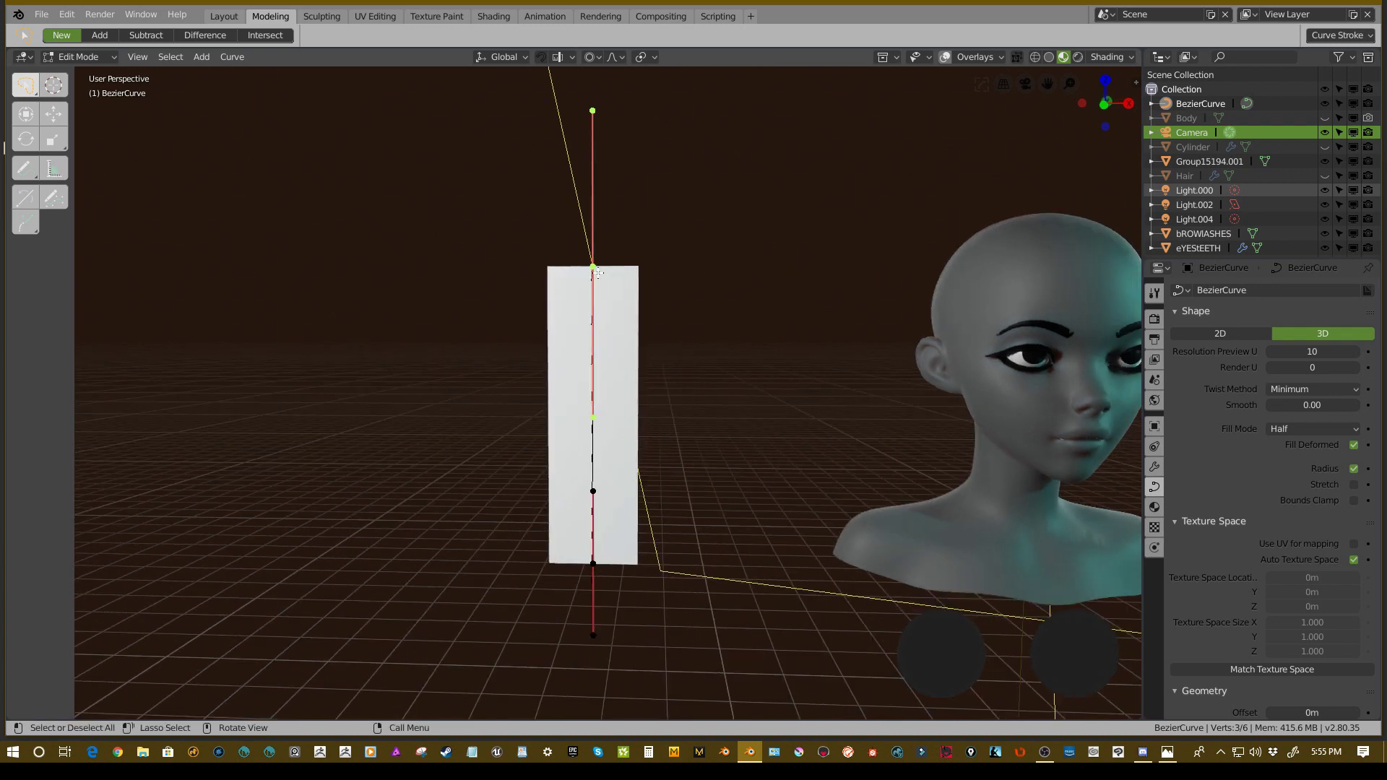
# - Select all of the strip's control points and reduce their curve radius to narrow the whole strip evenly
pyautogui.click(594, 558)
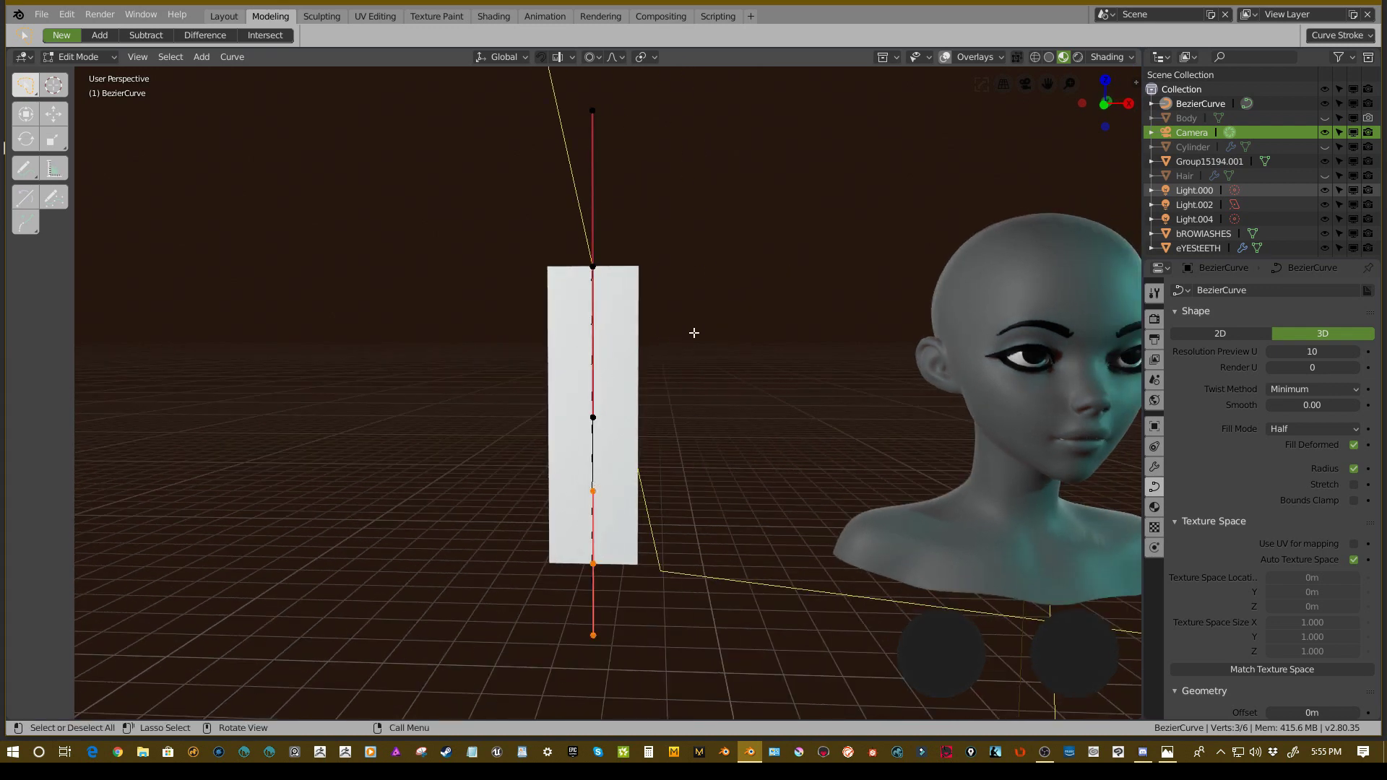
pyautogui.moveTo(747, 319); pyautogui.dragTo(709, 326, button='middle')
pyautogui.press('a')
pyautogui.rightClick(612, 409)
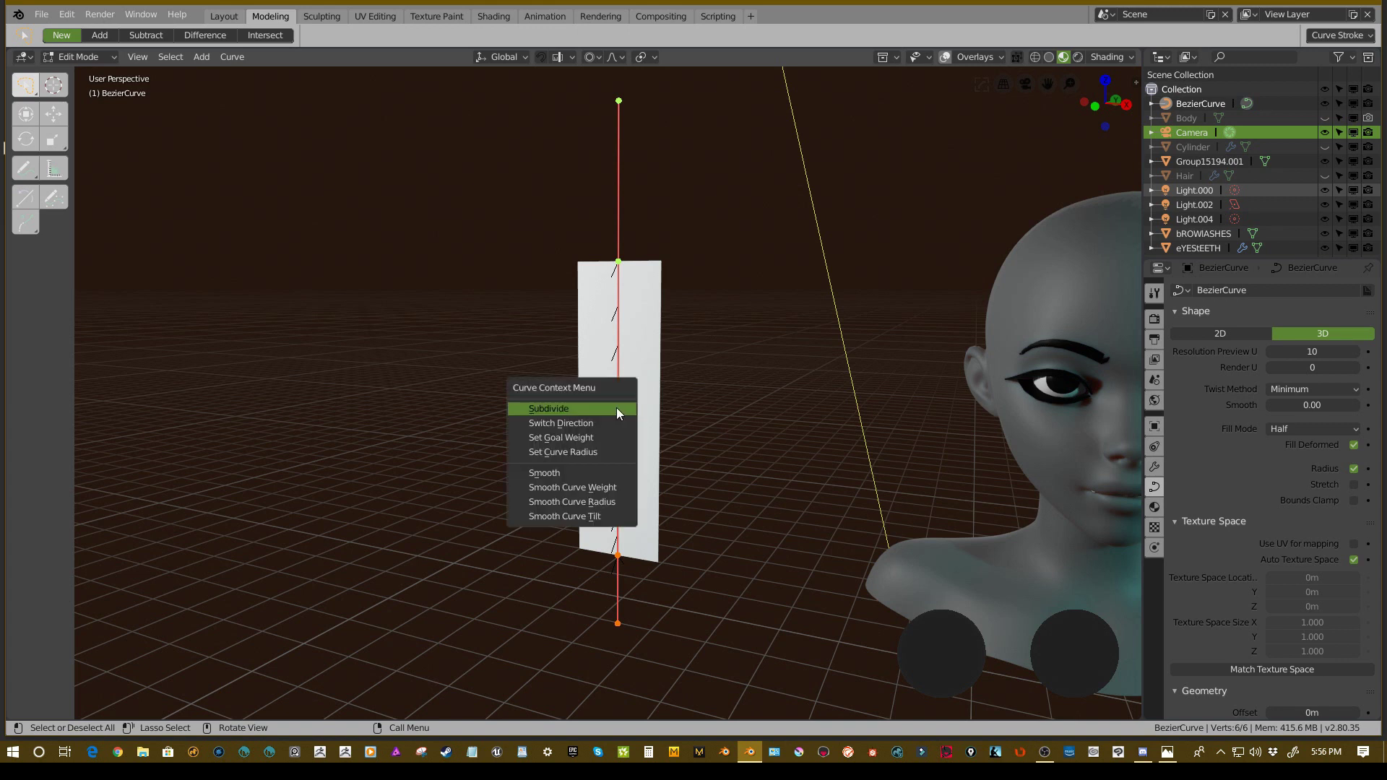
pyautogui.click(572, 453)
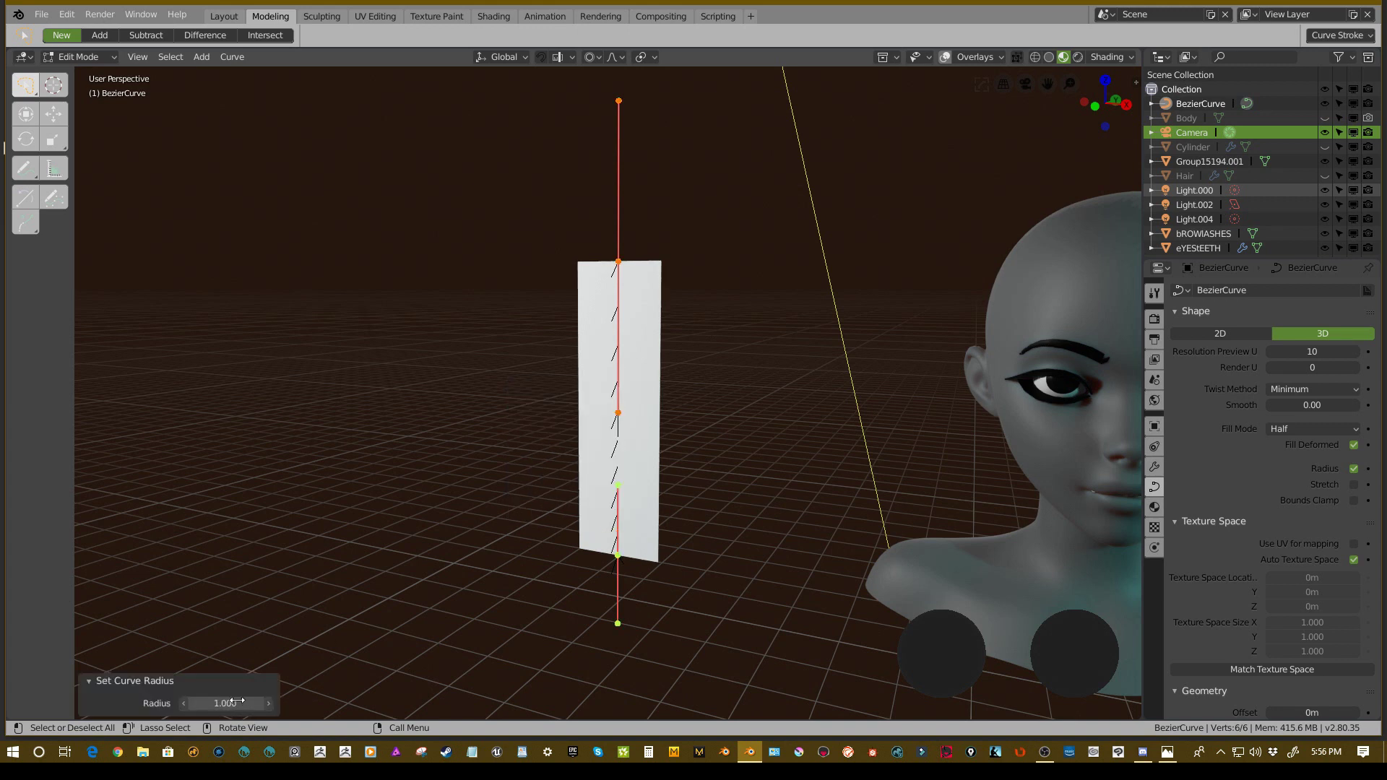
pyautogui.moveTo(236, 701)
pyautogui.mouseDown()
pyautogui.moveTo(193, 701)
pyautogui.moveTo(239, 705)
pyautogui.mouseUp()
# - Try changing the curve radius with only the top control point selected, and undo it
pyautogui.click(621, 260)
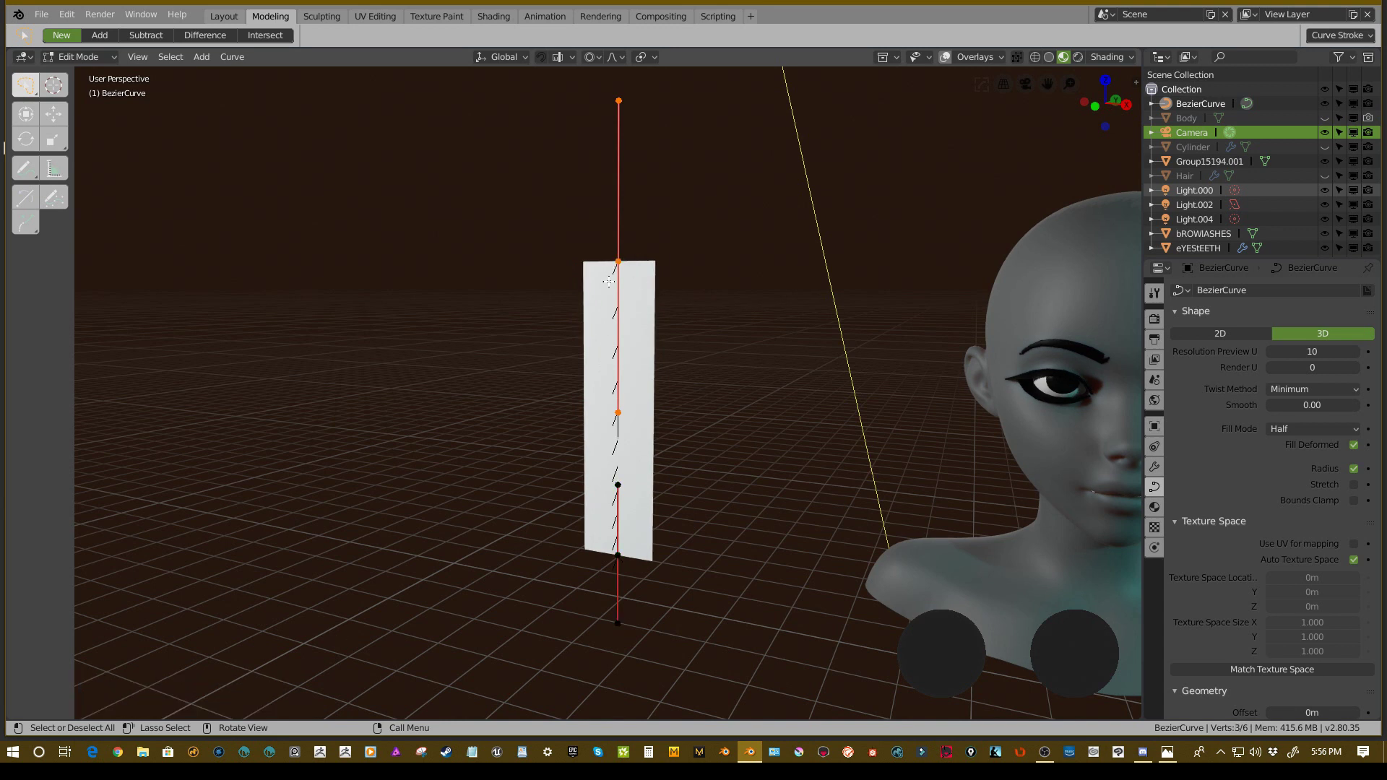
pyautogui.rightClick(621, 268)
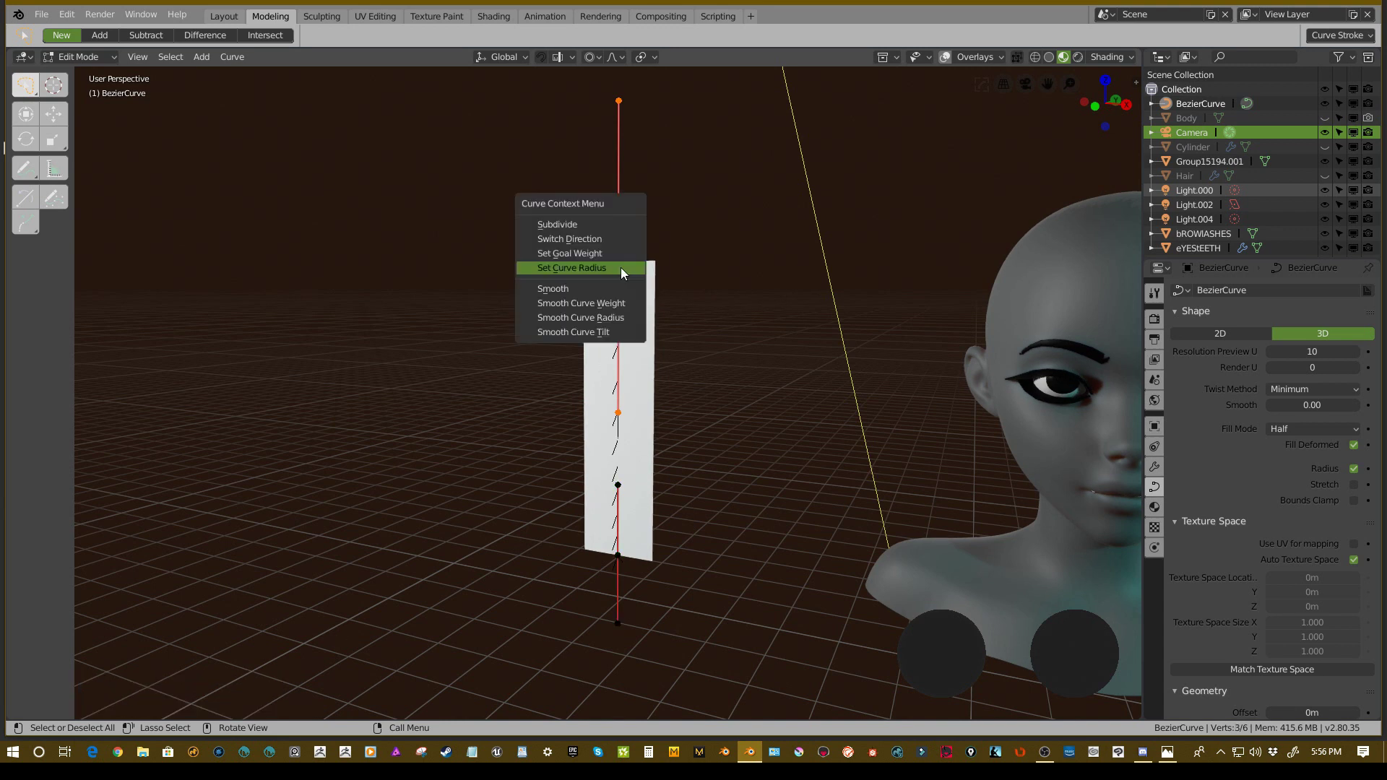
pyautogui.click(580, 267)
pyautogui.moveTo(214, 707)
pyautogui.mouseDown()
pyautogui.moveTo(235, 706)
pyautogui.moveTo(173, 707)
pyautogui.moveTo(279, 707)
pyautogui.moveTo(242, 707)
pyautogui.mouseUp()
pyautogui.hotkey('ctrl', 'z')
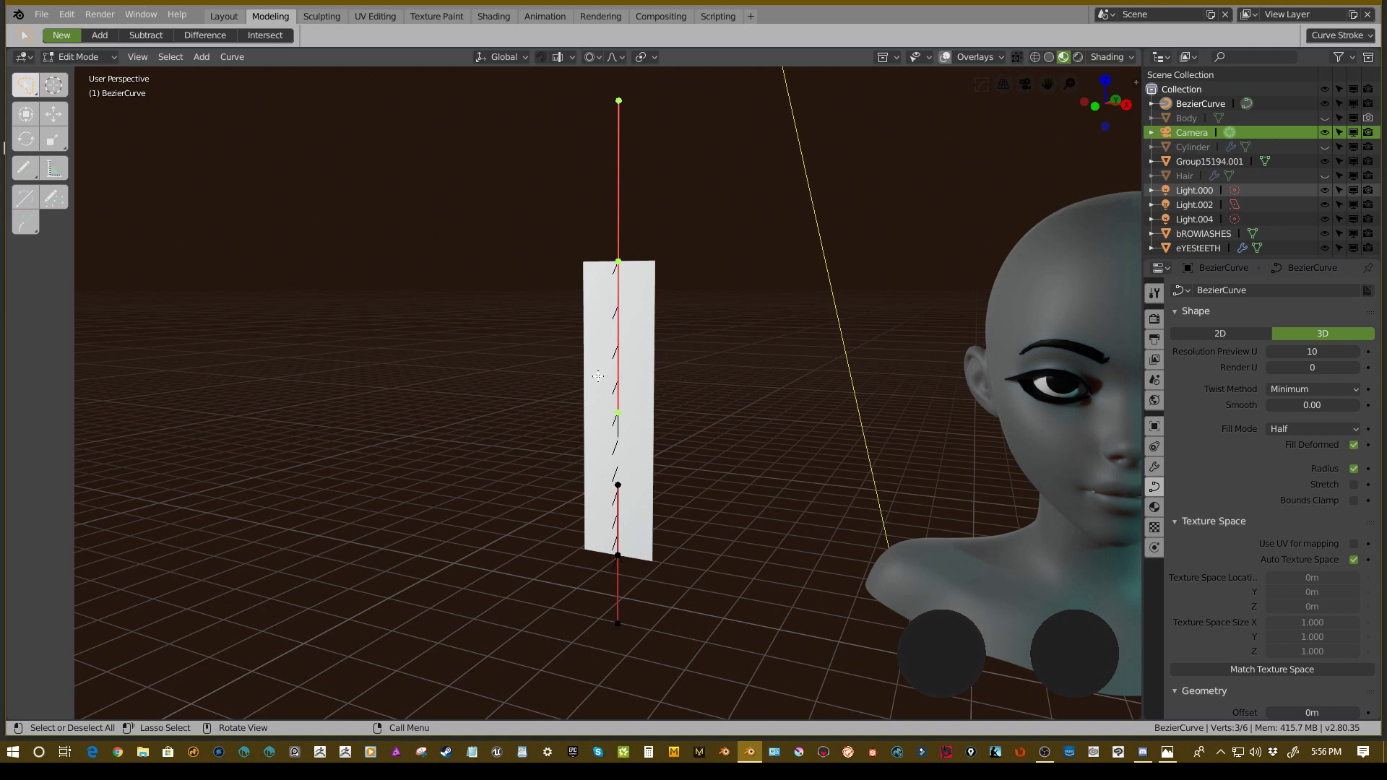
# - Select both of the strip's control points and set their curve radius to 0.790
pyautogui.hotkey('ctrl', 'i')
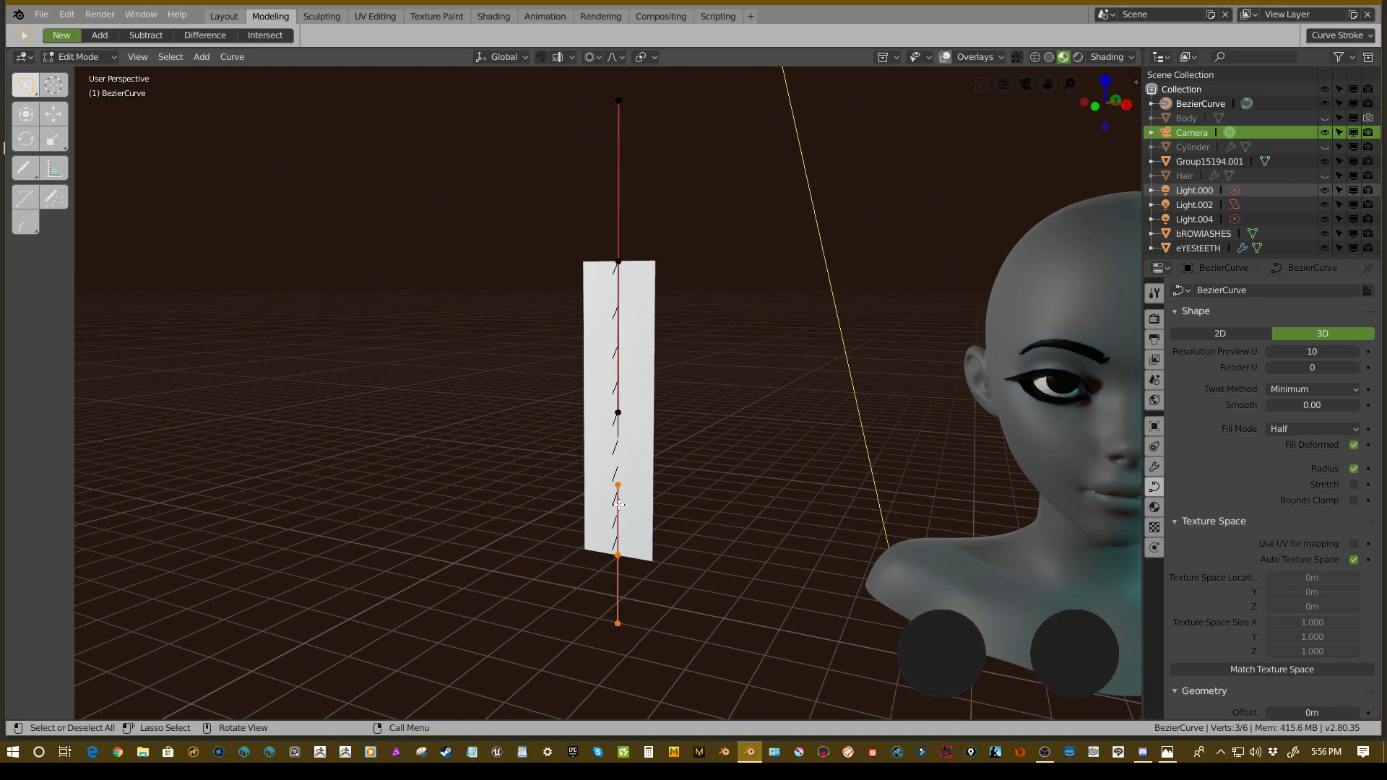
pyautogui.press('shift')
pyautogui.keyDown('shift'); pyautogui.click(620, 261); pyautogui.keyUp('shift')
pyautogui.rightClick(629, 248)
pyautogui.click(587, 259)
pyautogui.click(547, 346)
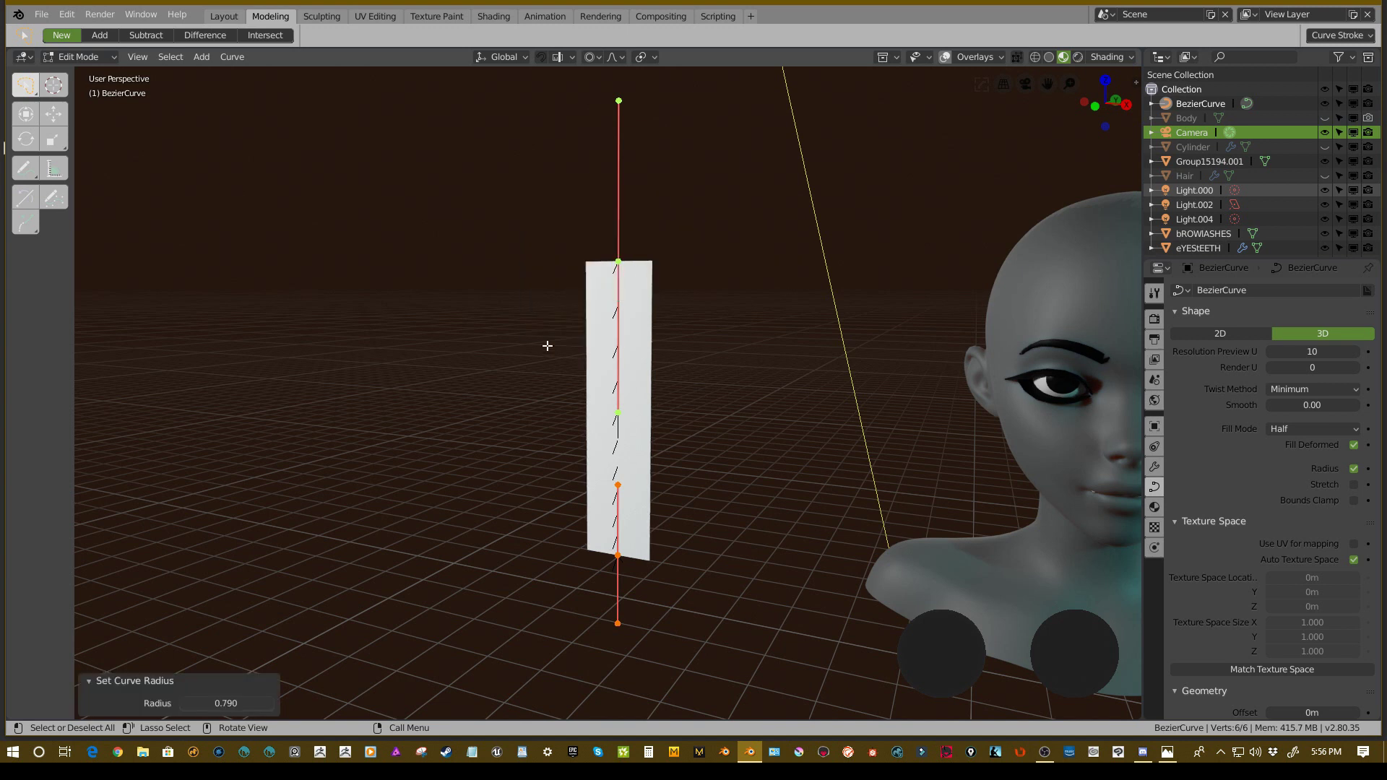
# - Clear the selection, reselect both end control points of the strip and set their curve radius to 0.940
pyautogui.hotkey('alt', 'a')
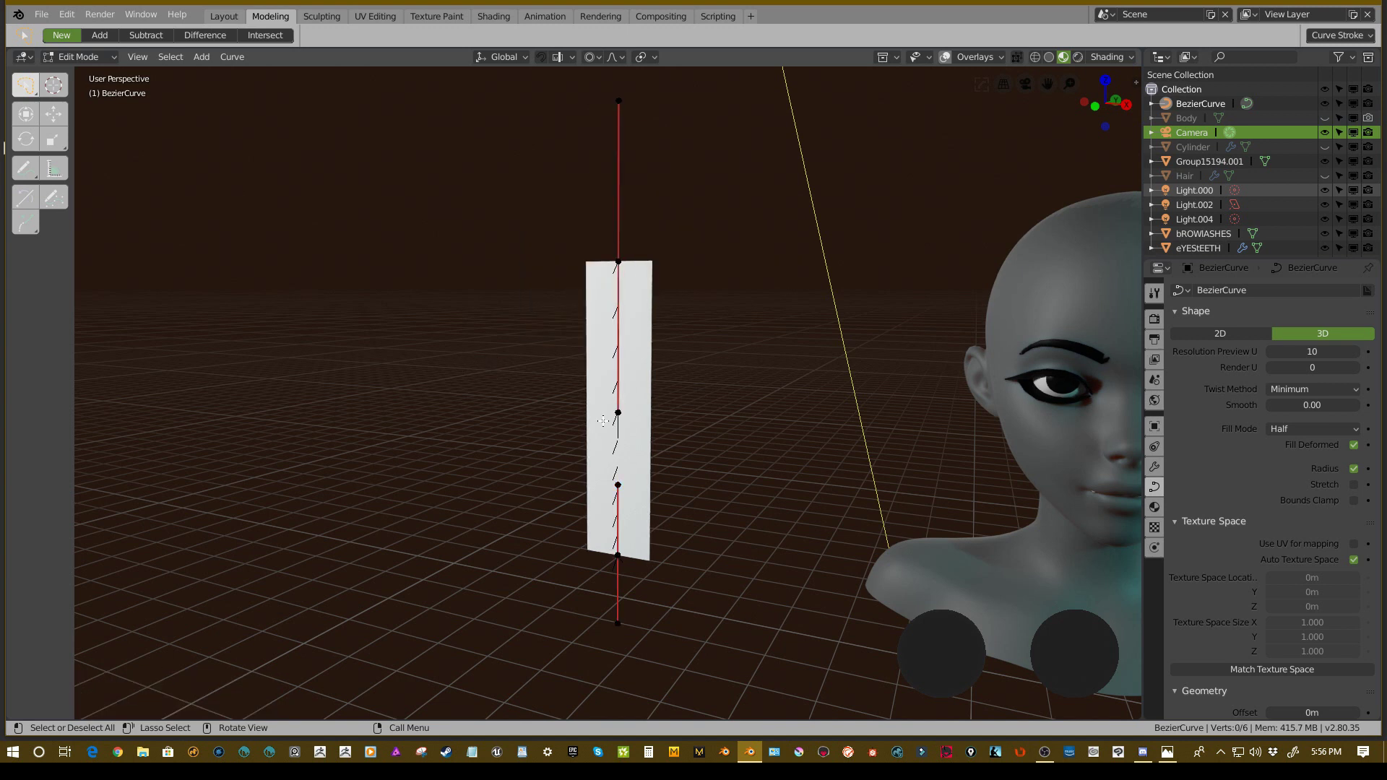
pyautogui.click(618, 261)
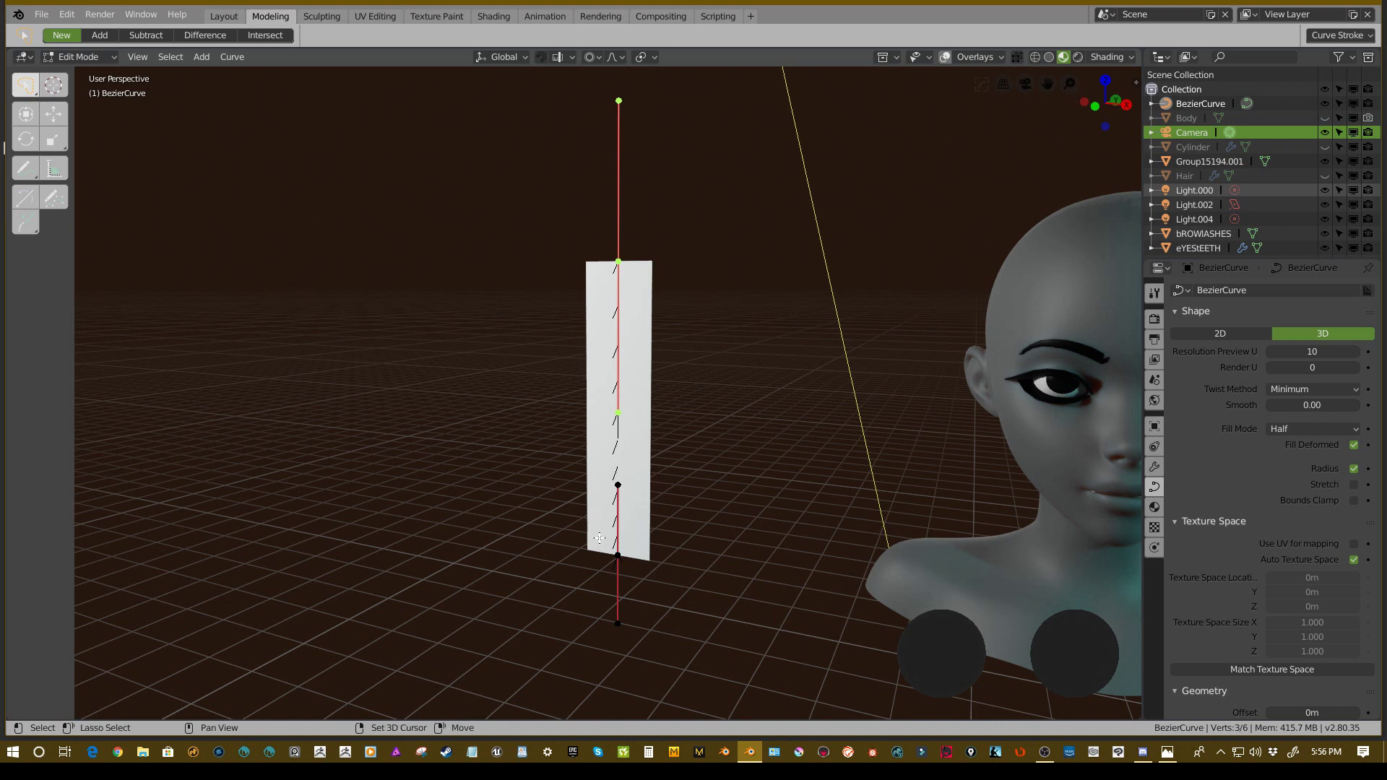
pyautogui.keyDown('shift'); pyautogui.click(617, 553); pyautogui.keyUp('shift')
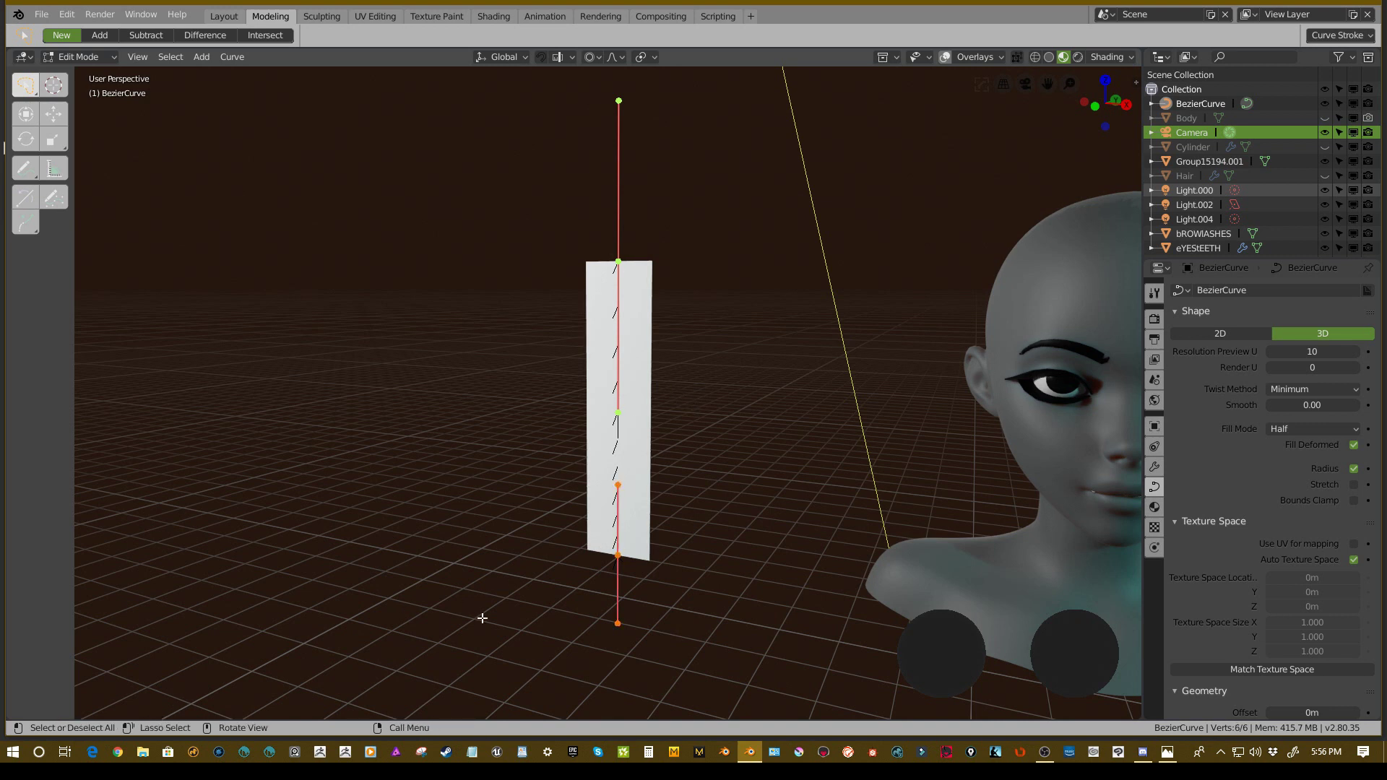
pyautogui.rightClick(617, 267)
pyautogui.click(600, 271)
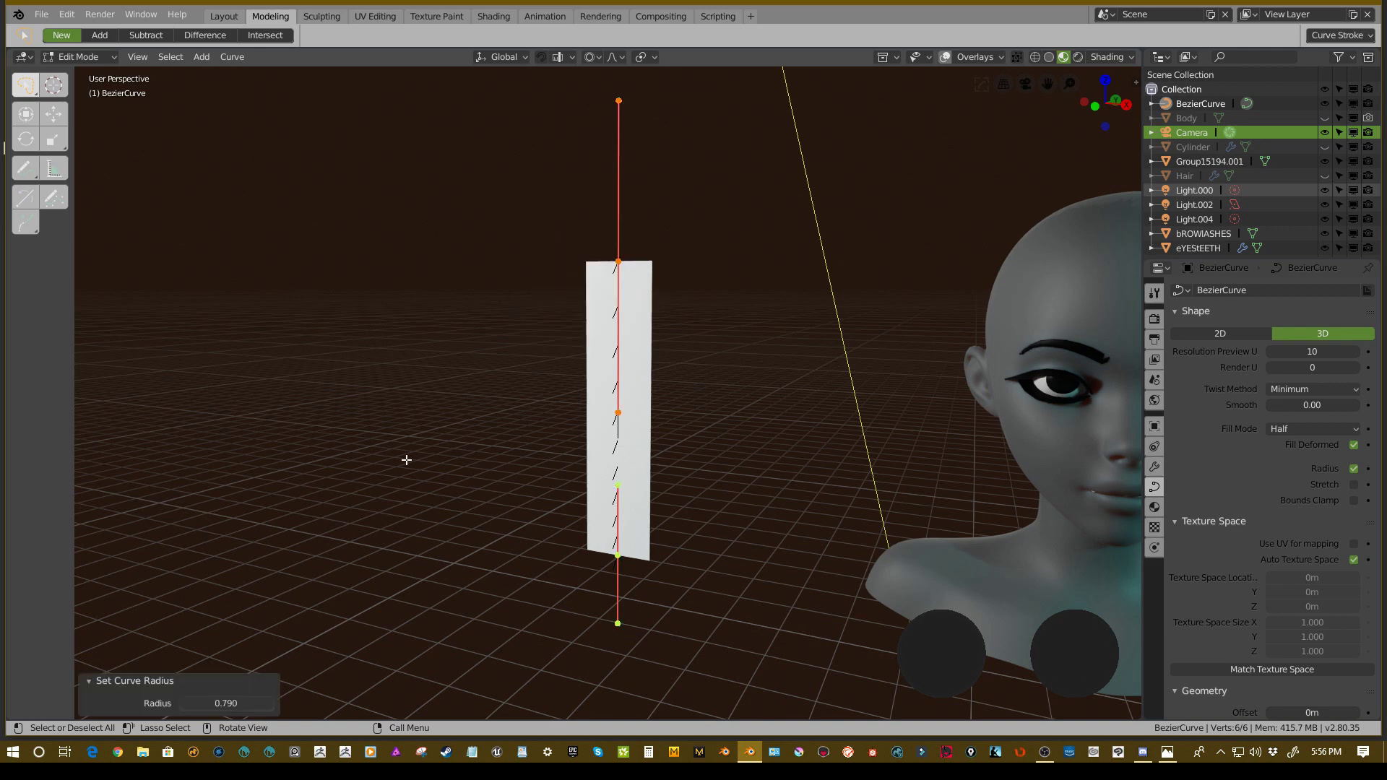
pyautogui.moveTo(242, 703); pyautogui.dragTo(249, 703)
# - Enable Use UV for mapping in the curve's texture space settings
pyautogui.moveTo(529, 351); pyautogui.dragTo(690, 359, button='middle')
pyautogui.scroll(-3, 1282, 506)
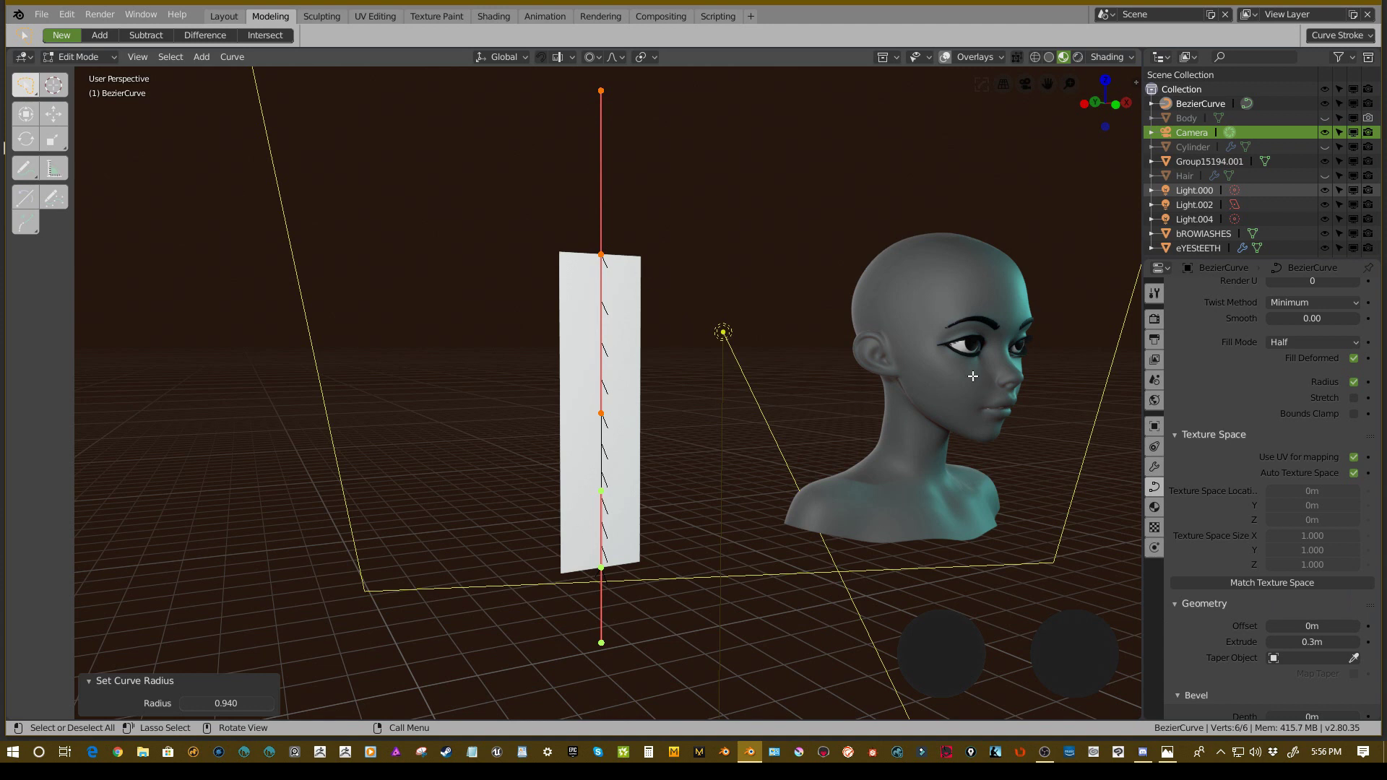
pyautogui.scroll(3, 1287, 317)
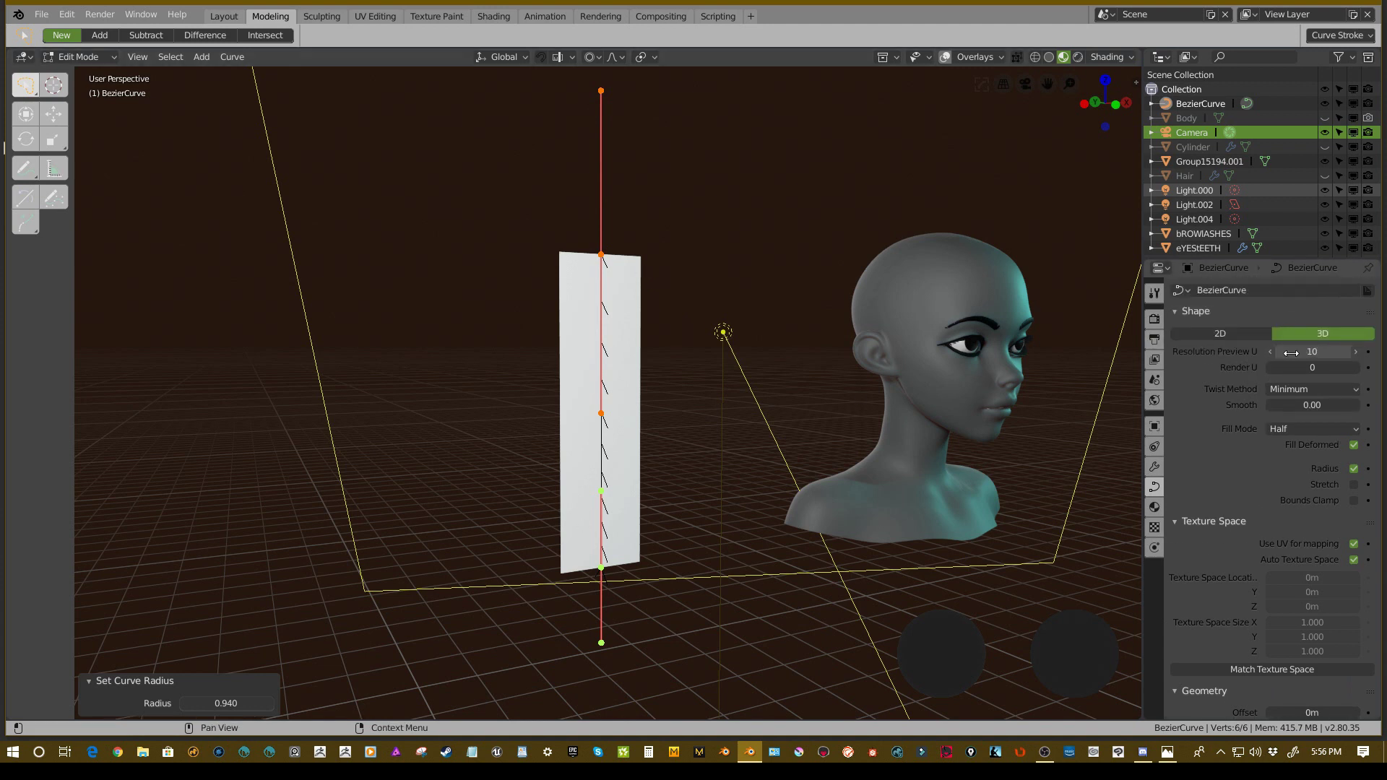
pyautogui.scroll(-5, 1242, 391)
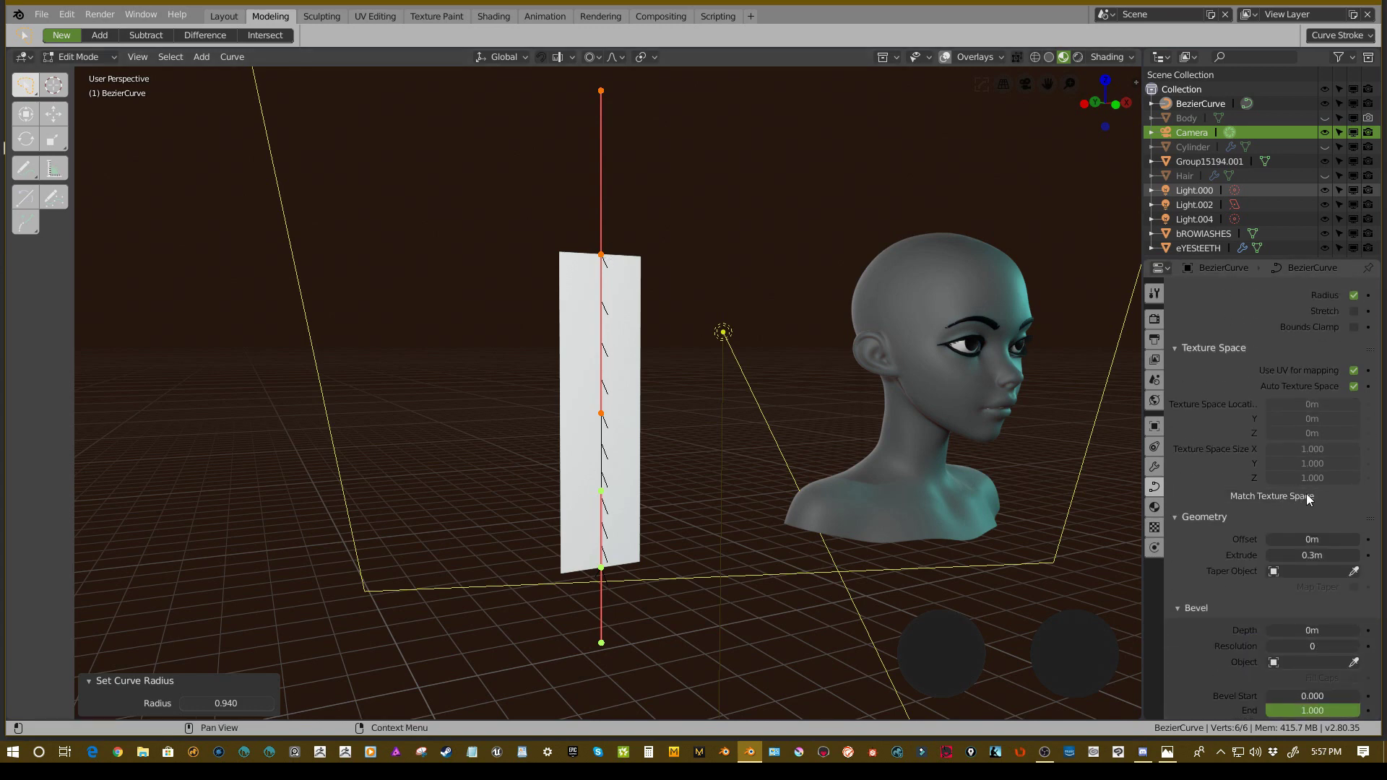
pyautogui.moveTo(808, 306); pyautogui.dragTo(755, 308, button='middle')
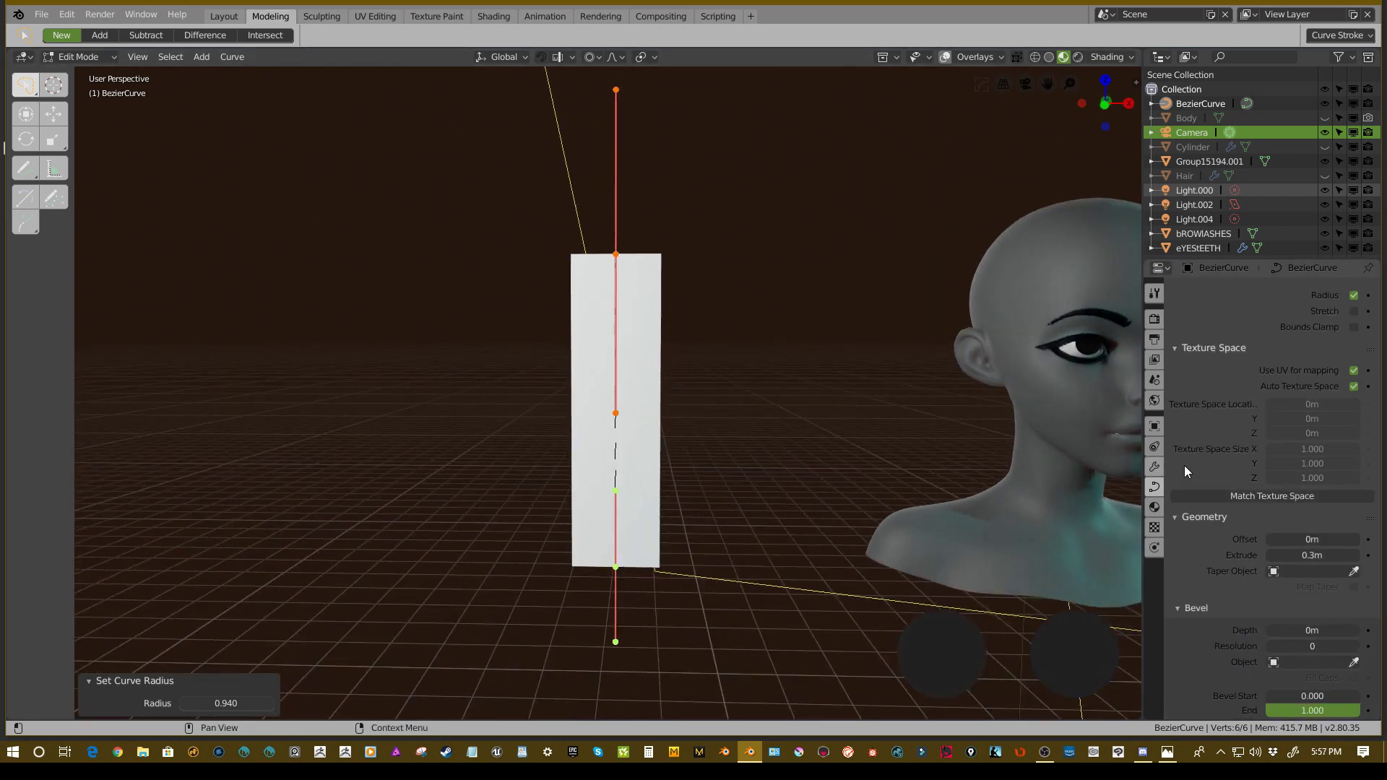
# - Create a new material for the Bezier curve strip
pyautogui.click(1155, 509)
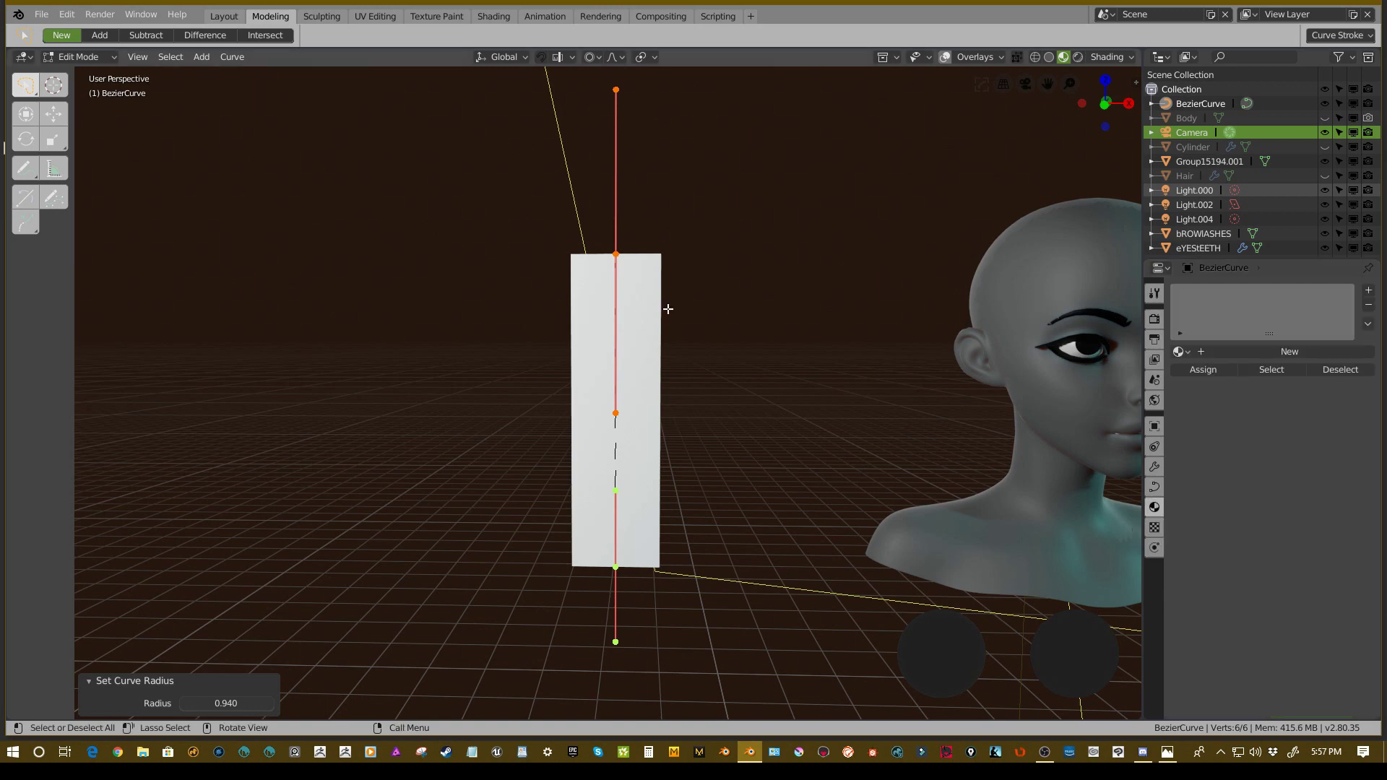
pyautogui.moveTo(667, 309); pyautogui.dragTo(697, 313, button='middle')
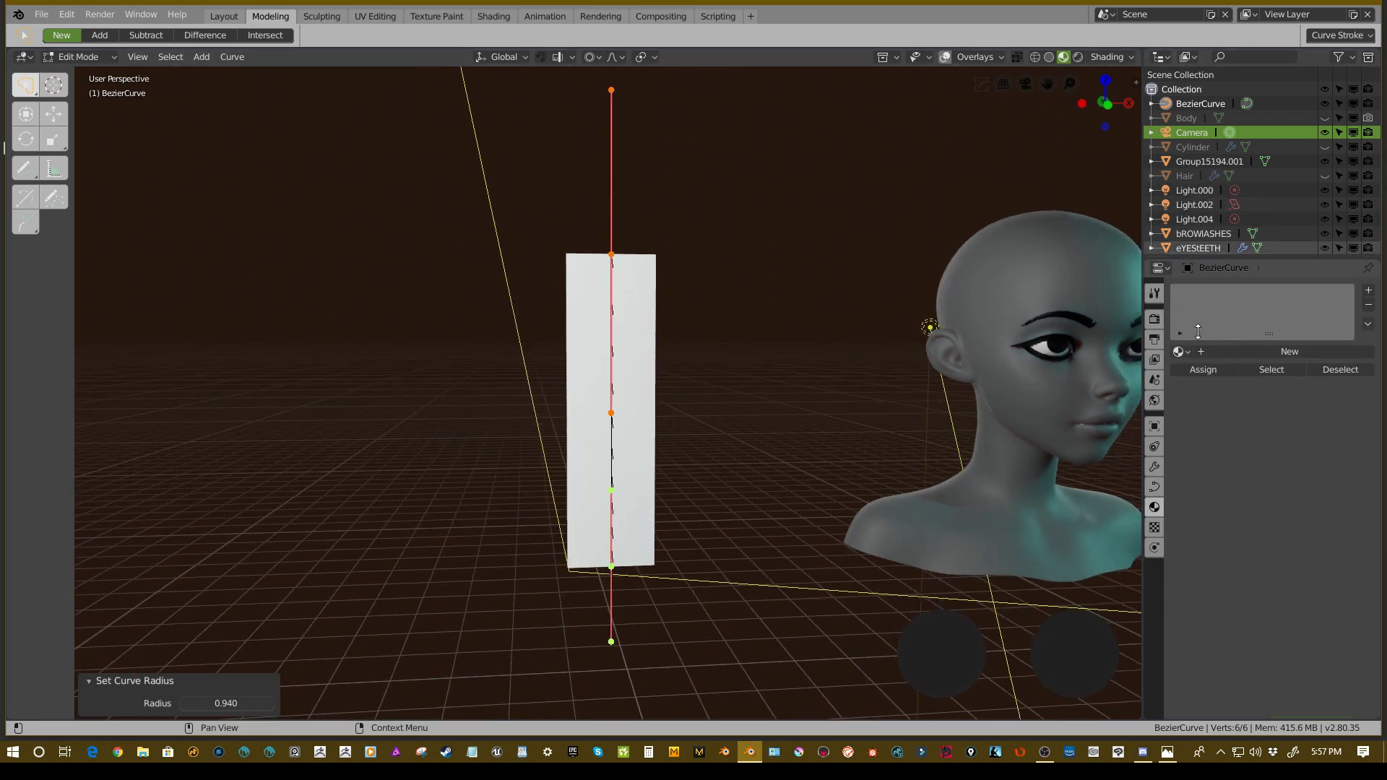
pyautogui.scroll(-1, 1187, 191)
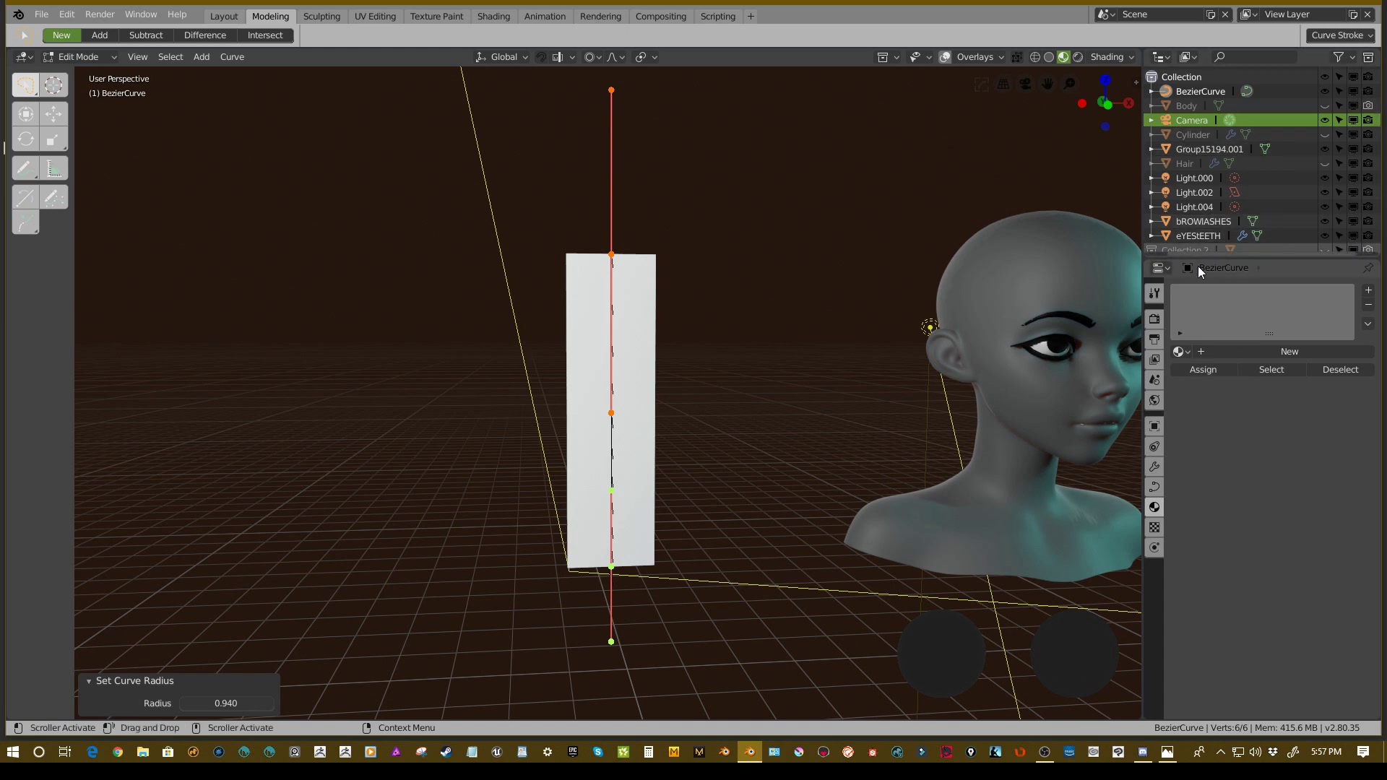
pyautogui.click(1225, 351)
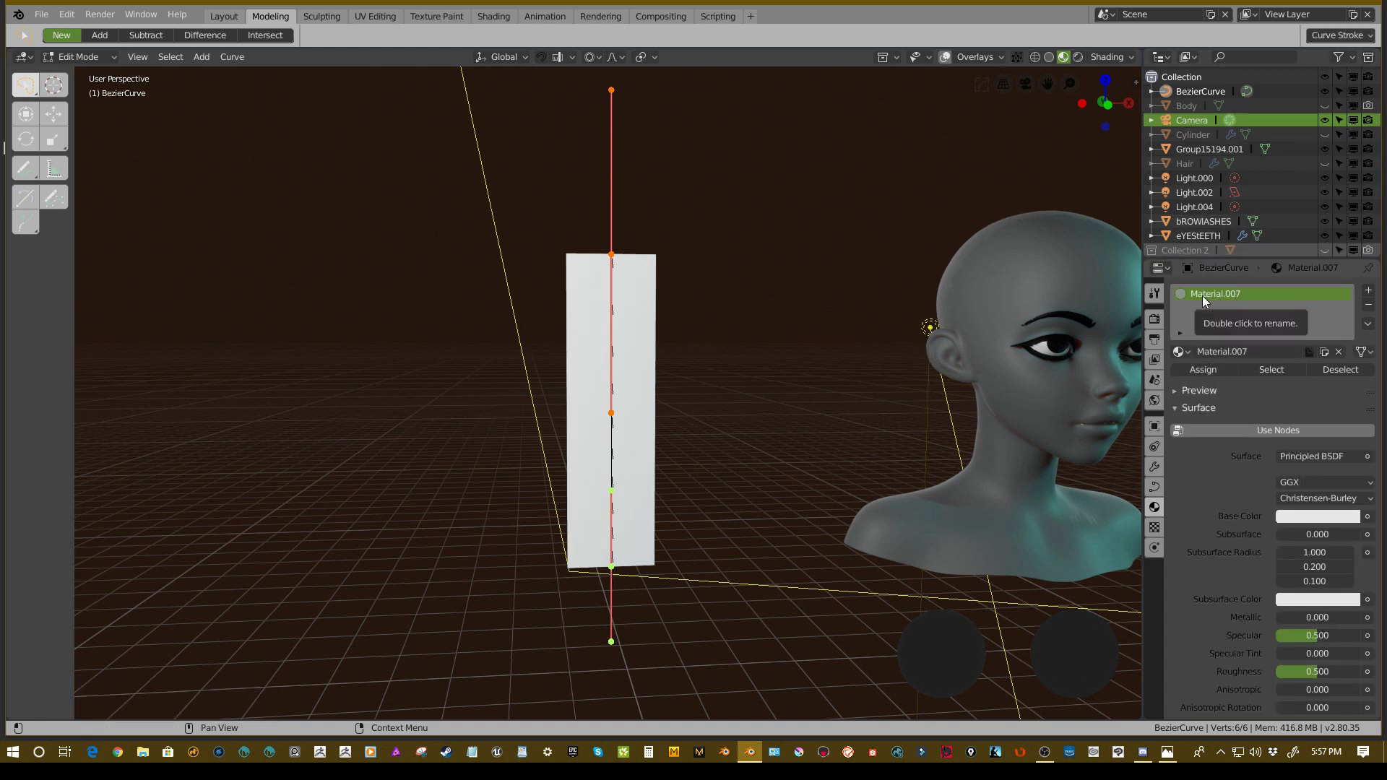
pyautogui.moveTo(918, 292)
pyautogui.mouseDown(button='middle')
pyautogui.moveTo(882, 286)
pyautogui.moveTo(898, 285)
pyautogui.mouseUp(button='middle')
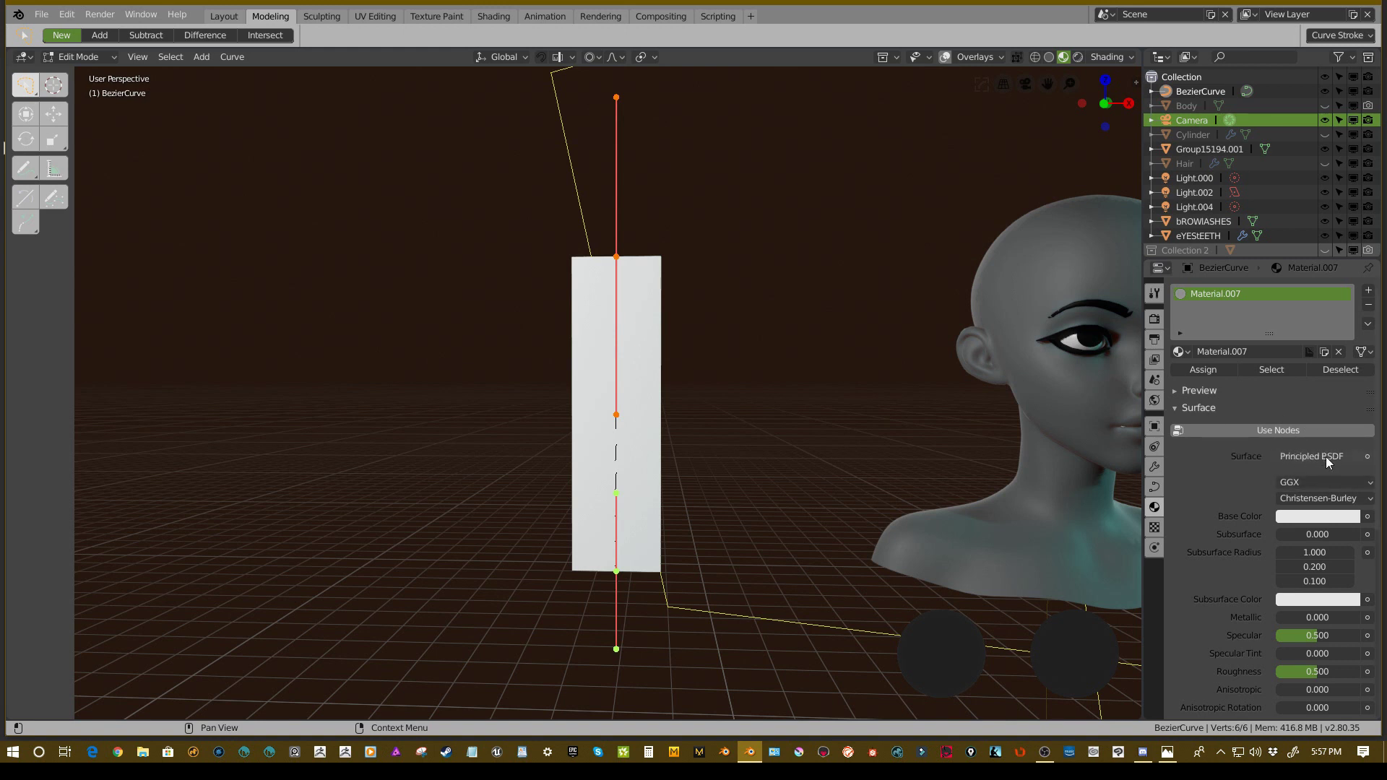
# - Set the strip material's blend mode to Alpha Clip and its transparent shadow to Clip
pyautogui.scroll(-11, 1240, 419)
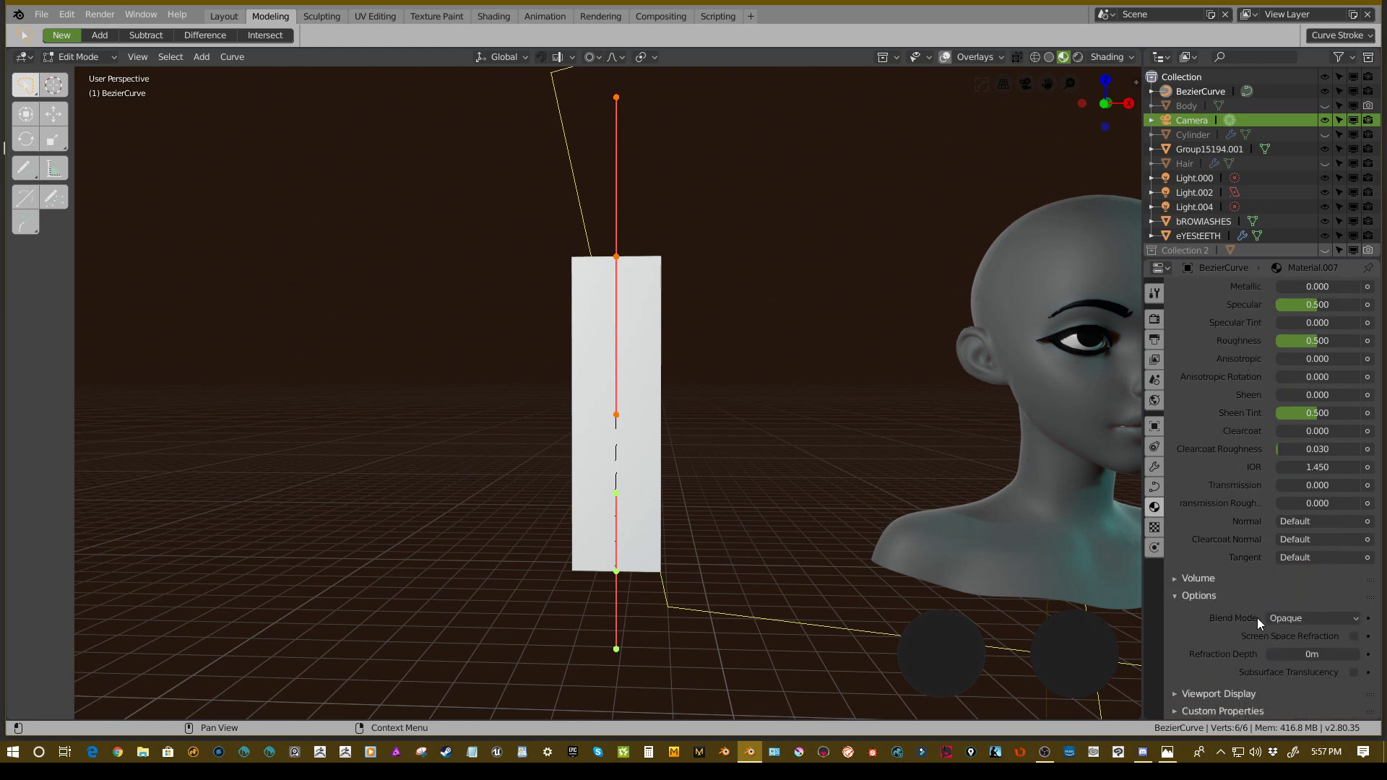
pyautogui.click(1298, 619)
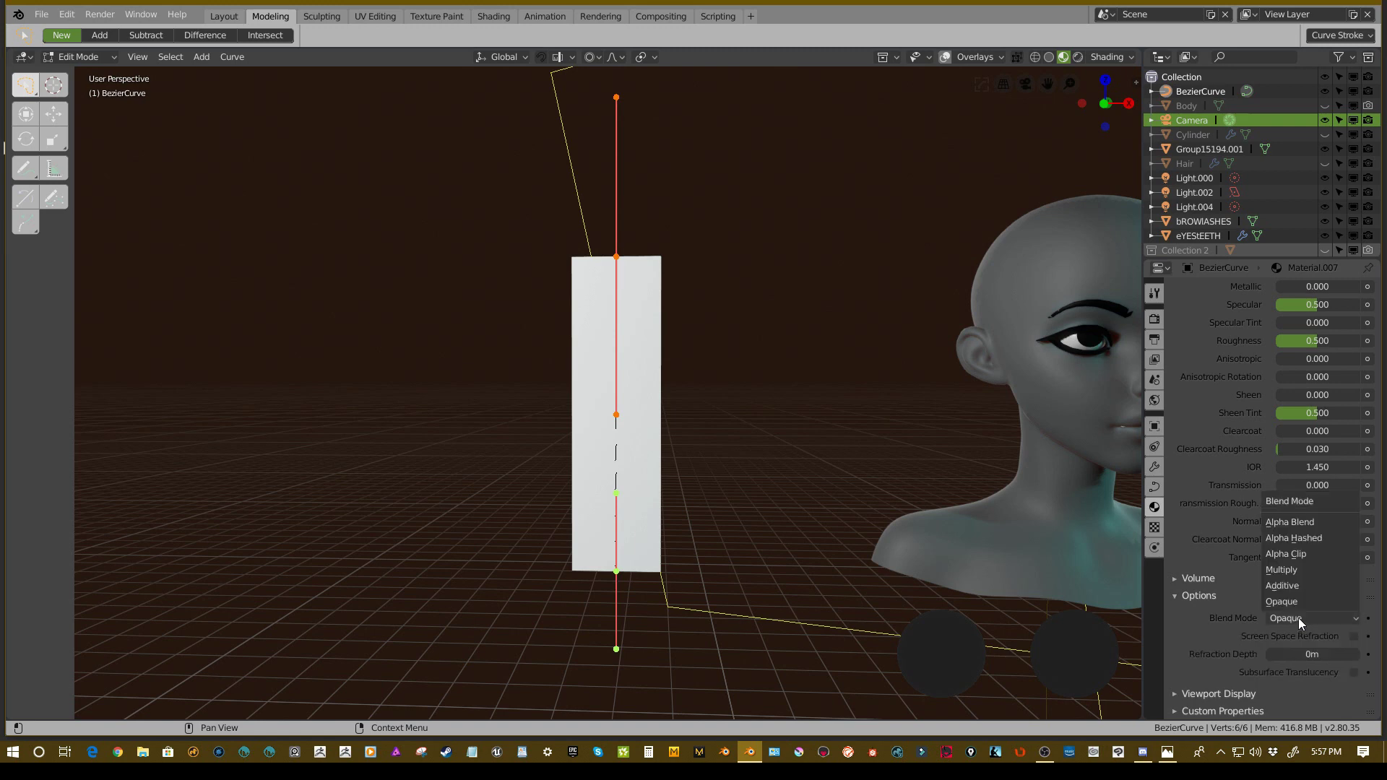
pyautogui.click(1288, 554)
pyautogui.moveTo(828, 466); pyautogui.dragTo(809, 465, button='middle')
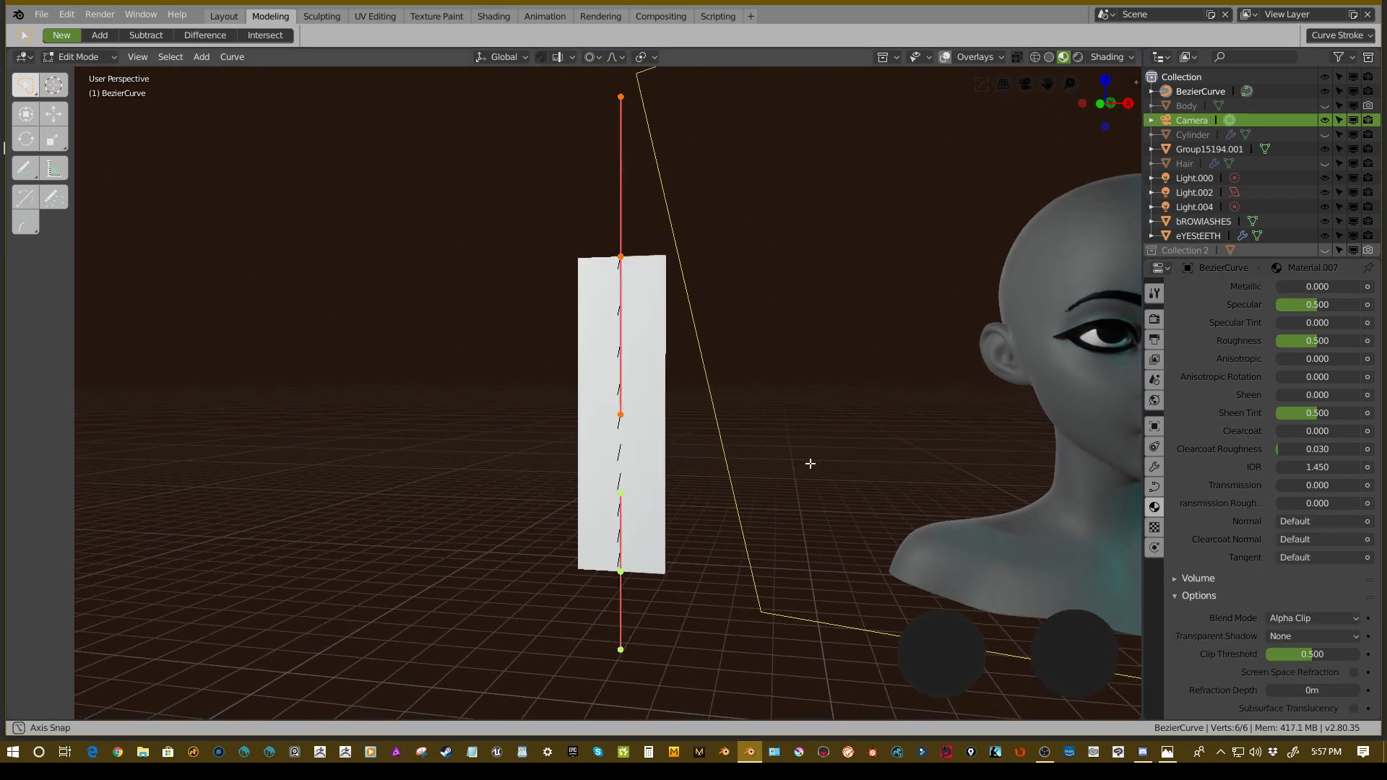
pyautogui.click(1283, 635)
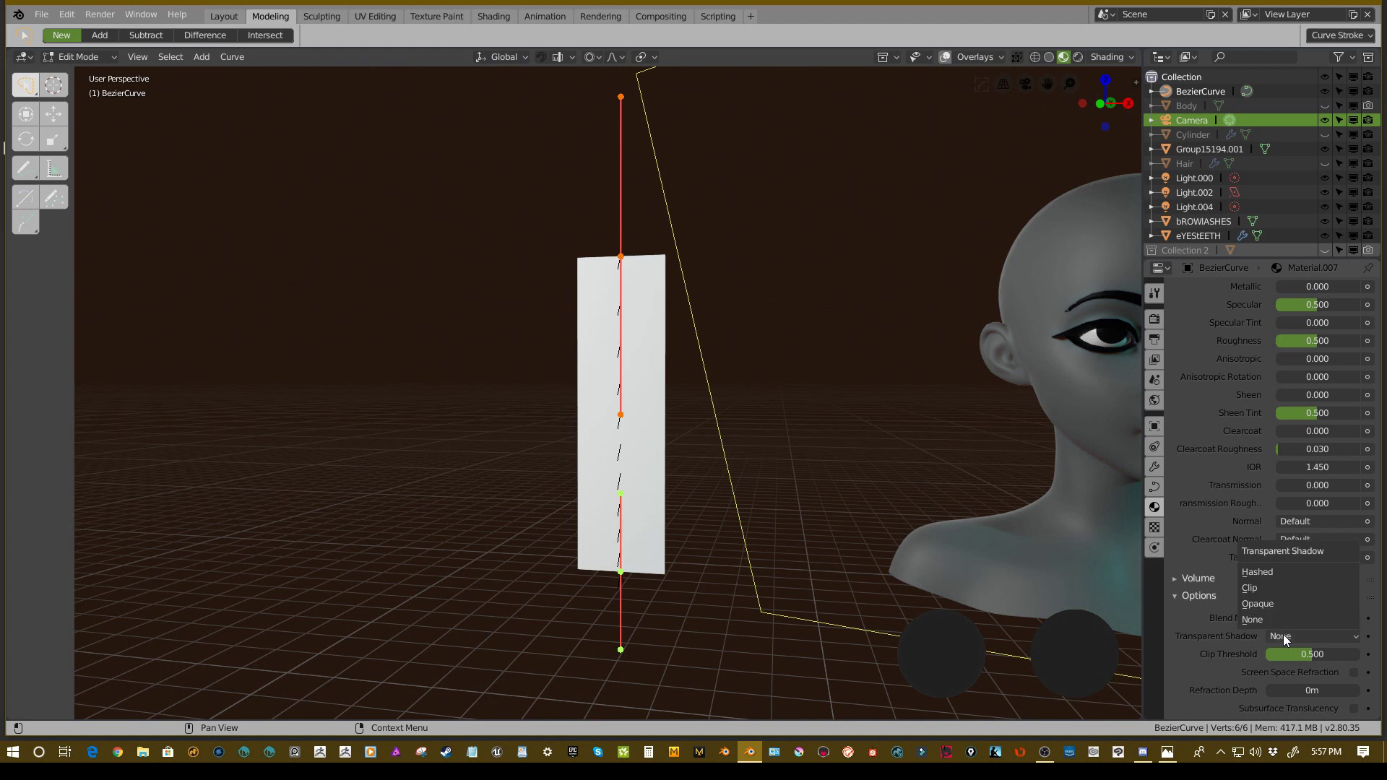
pyautogui.click(1270, 588)
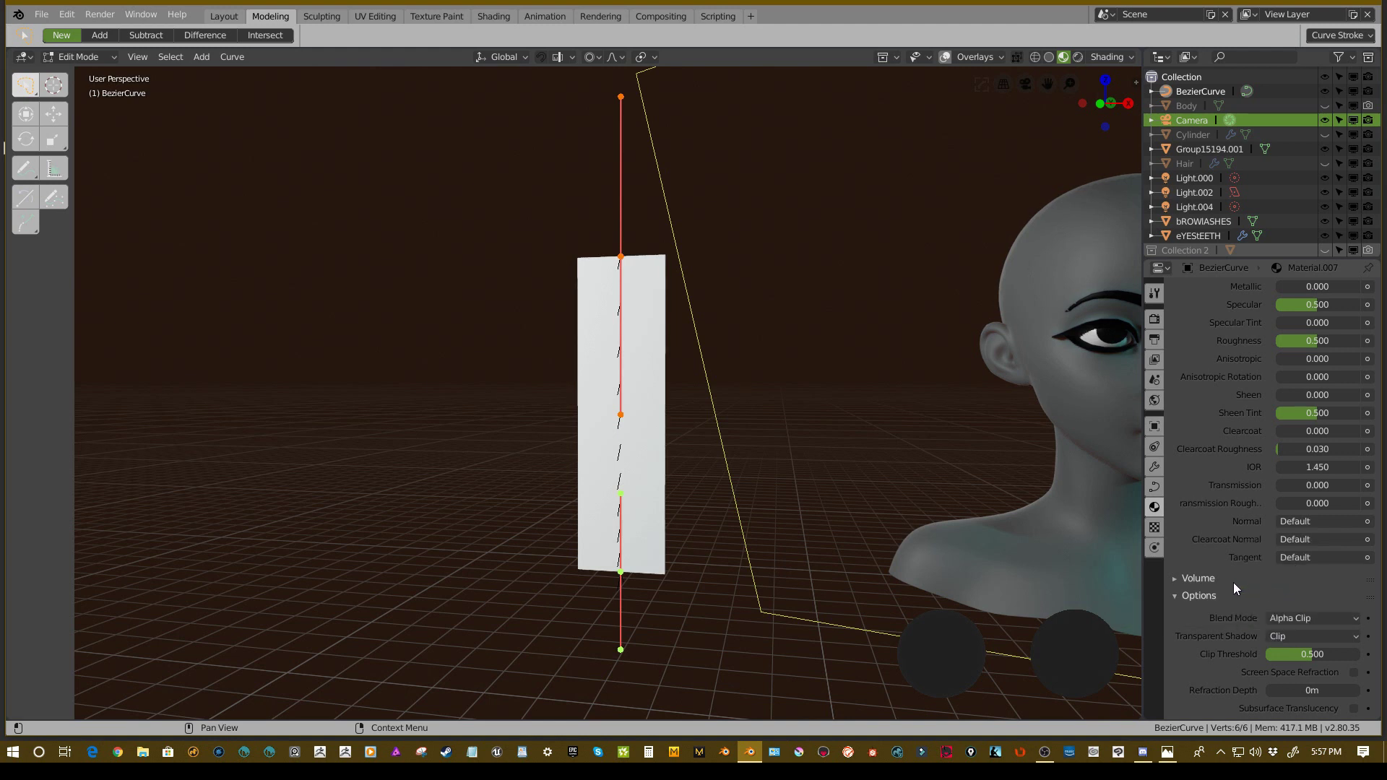
pyautogui.click(1286, 637)
pyautogui.moveTo(939, 550); pyautogui.dragTo(747, 480, button='middle')
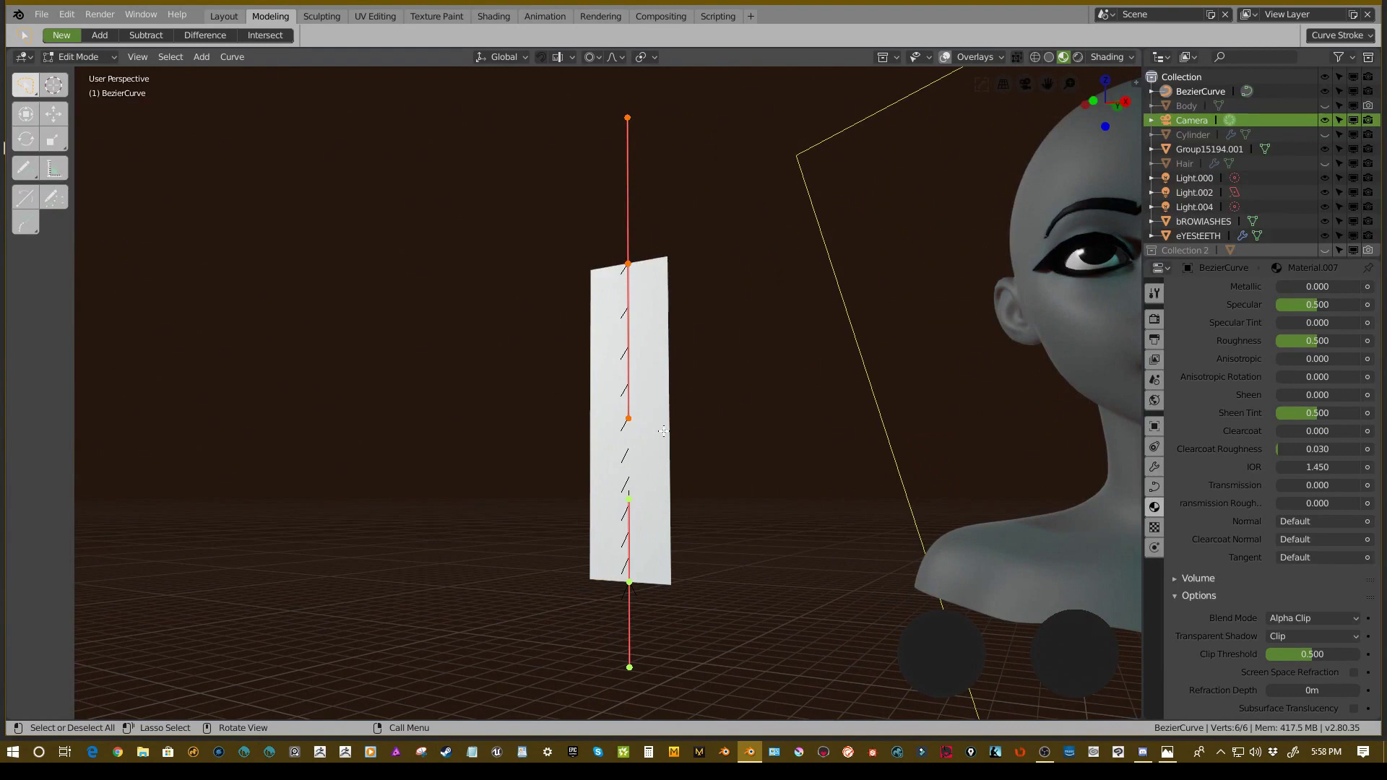
pyautogui.moveTo(727, 429); pyautogui.dragTo(856, 482, button='middle')
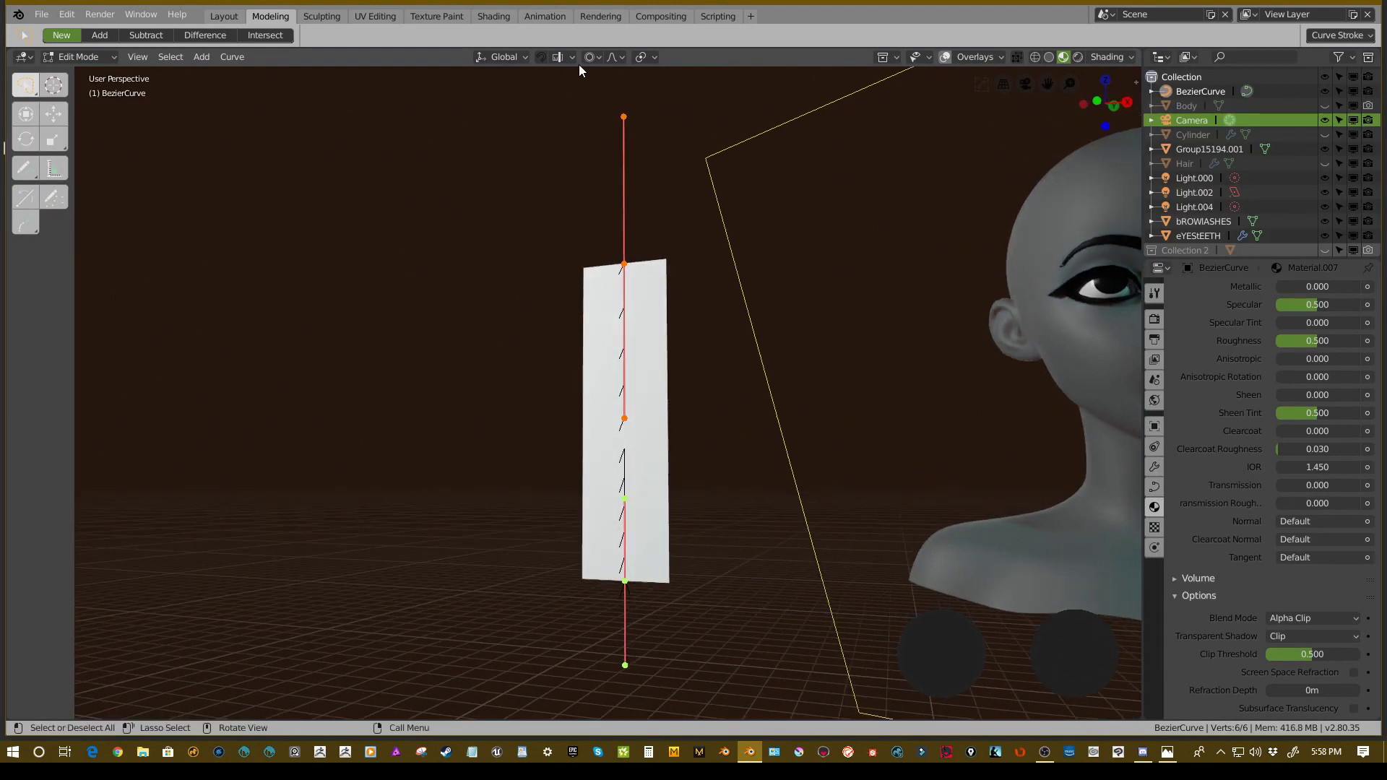
# - Switch to the Shading workspace and enlarge the node editor so the strip material's nodes fit, with free space beside the Principled BSDF
pyautogui.click(508, 16)
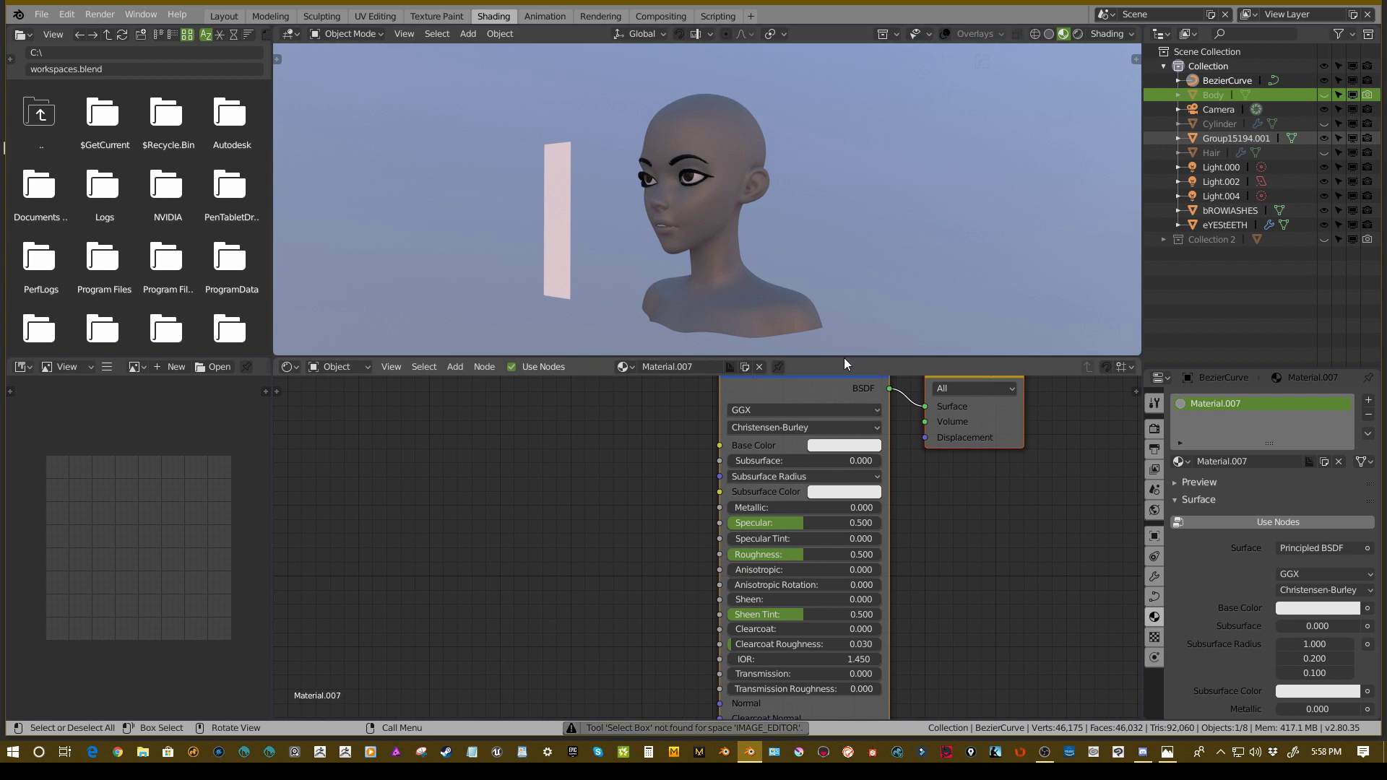
pyautogui.moveTo(844, 357); pyautogui.dragTo(886, 214)
pyautogui.scroll(2, 712, 133)
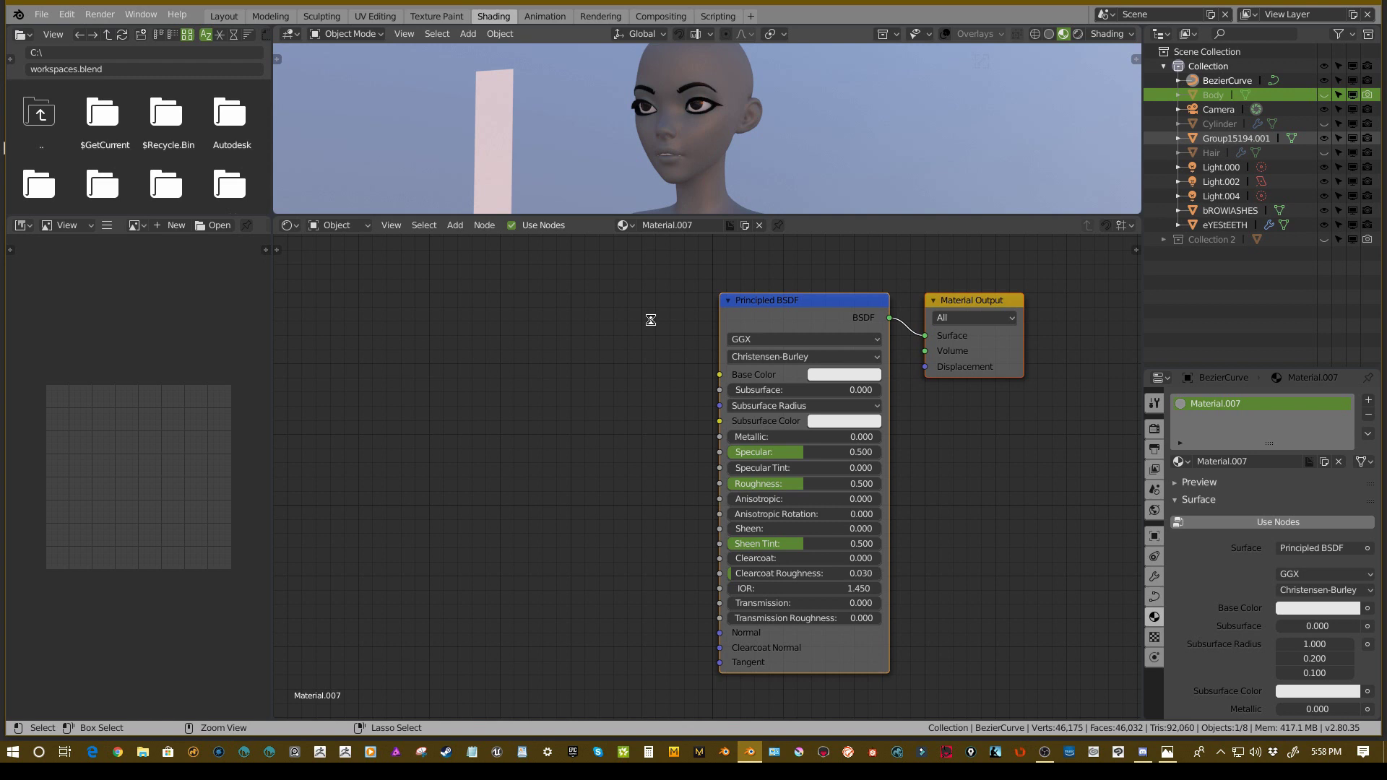
pyautogui.scroll(-1, 651, 319)
pyautogui.moveTo(645, 334); pyautogui.dragTo(693, 362, button='middle')
pyautogui.hotkey('shift', 'a')
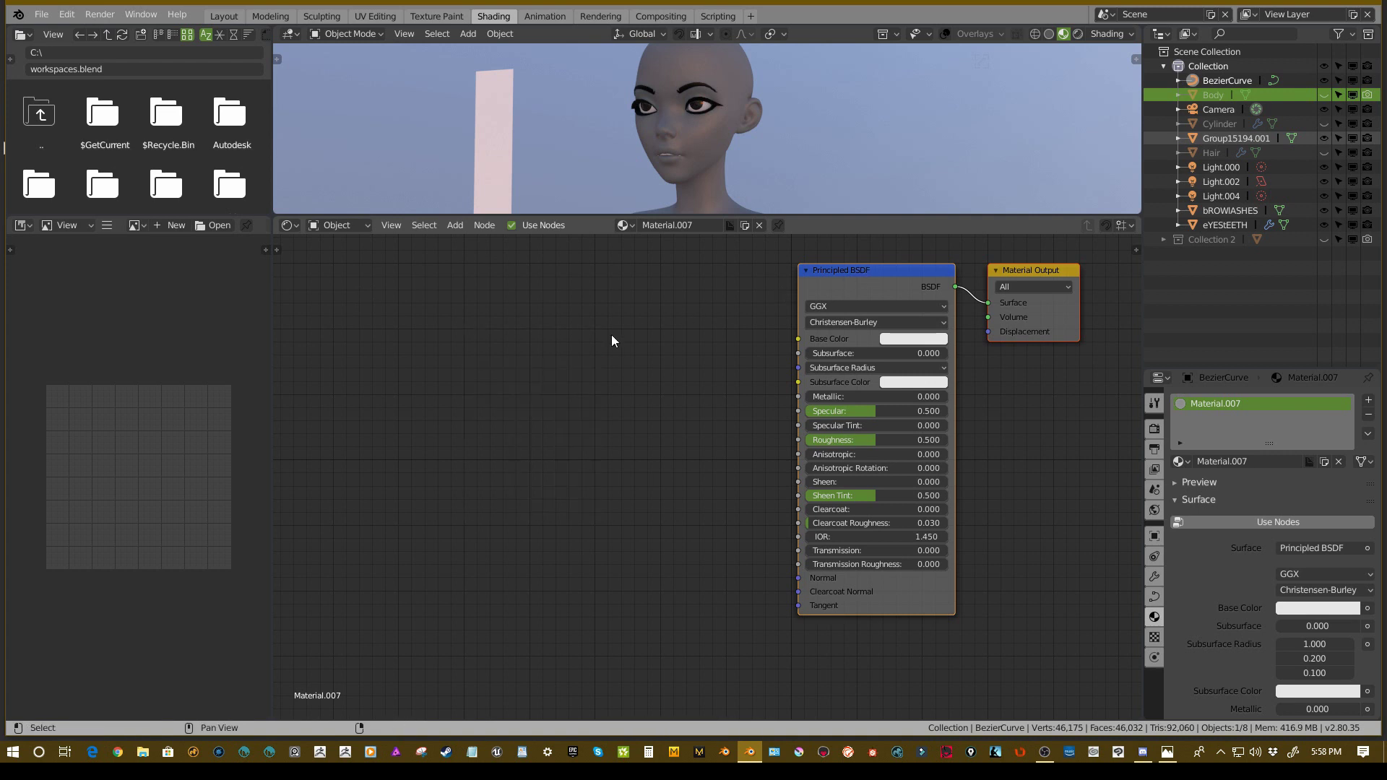
pyautogui.hotkey('shift', 'a')
pyautogui.moveTo(576, 399)
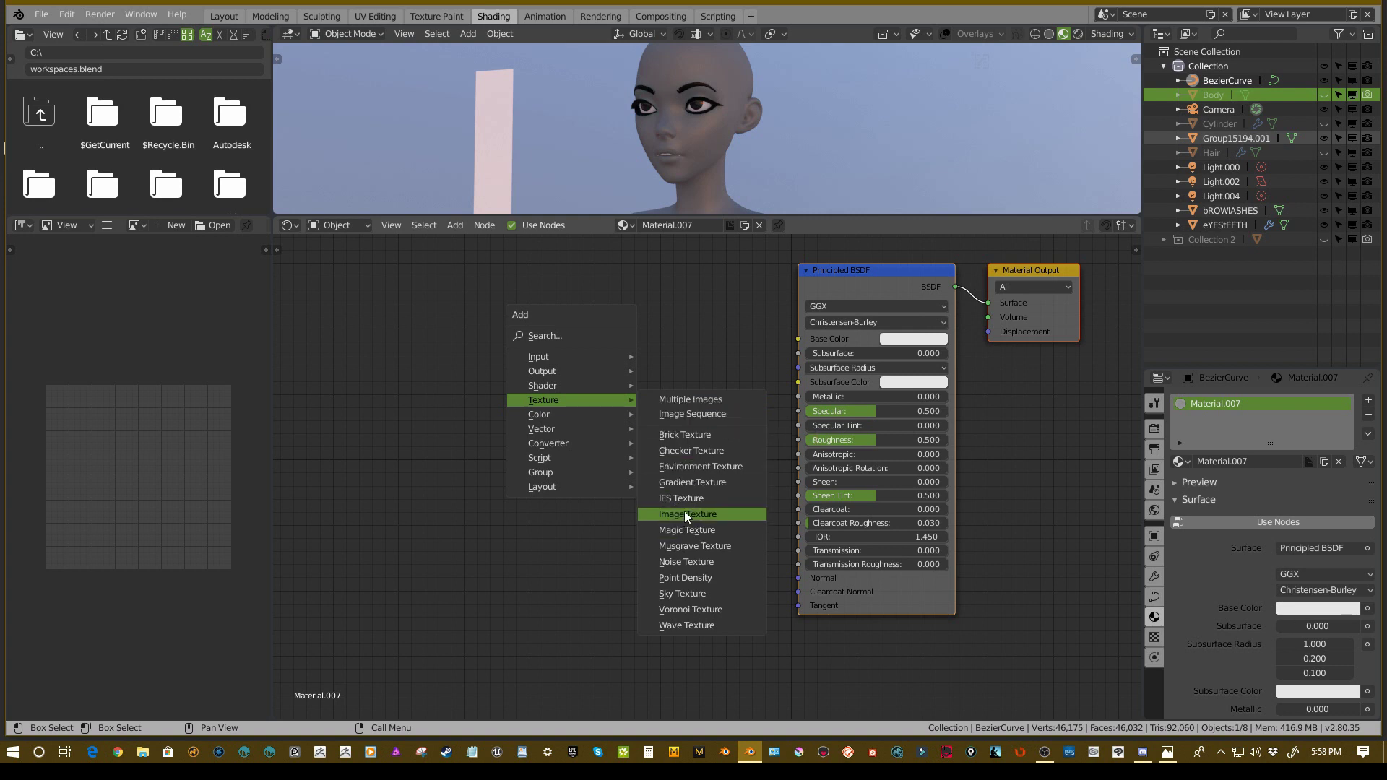
pyautogui.scroll(-5, 1303, 520)
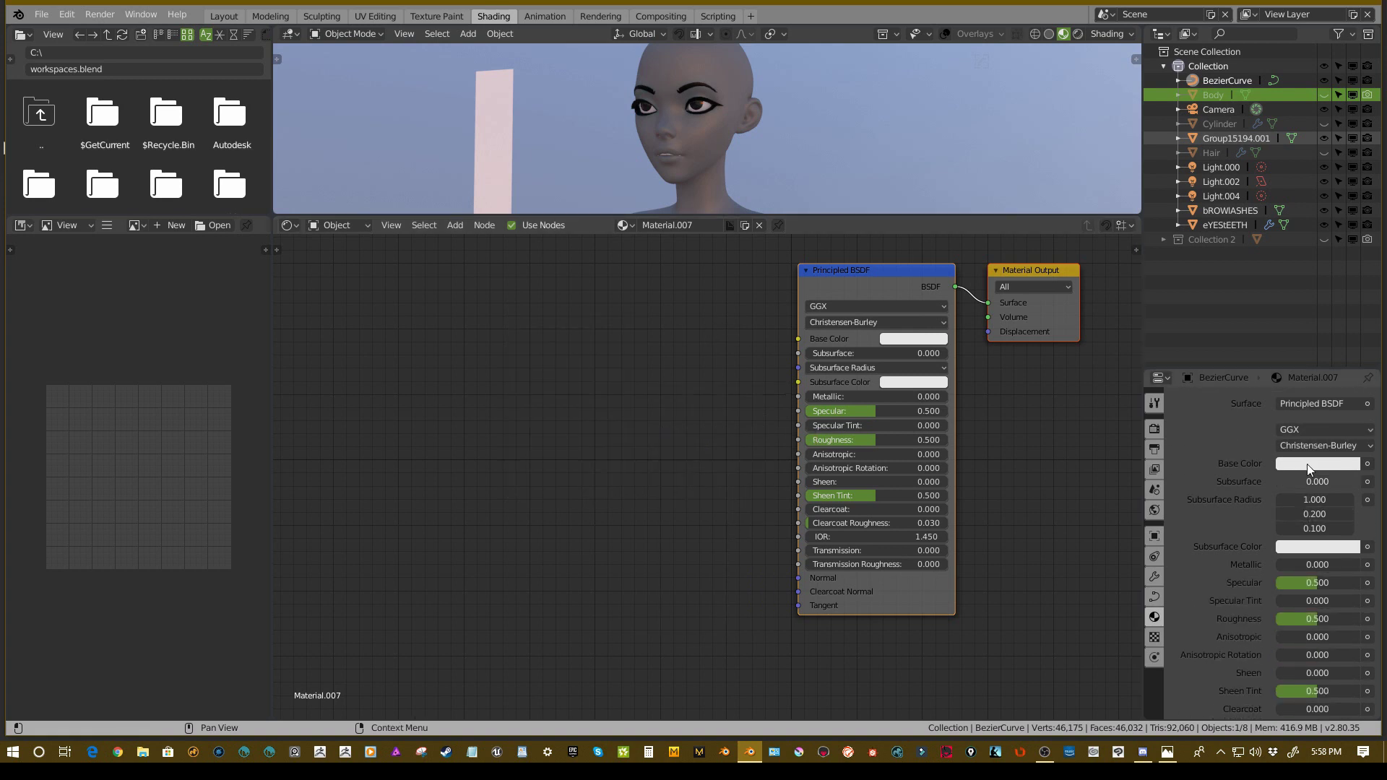
pyautogui.scroll(-1, 1319, 426)
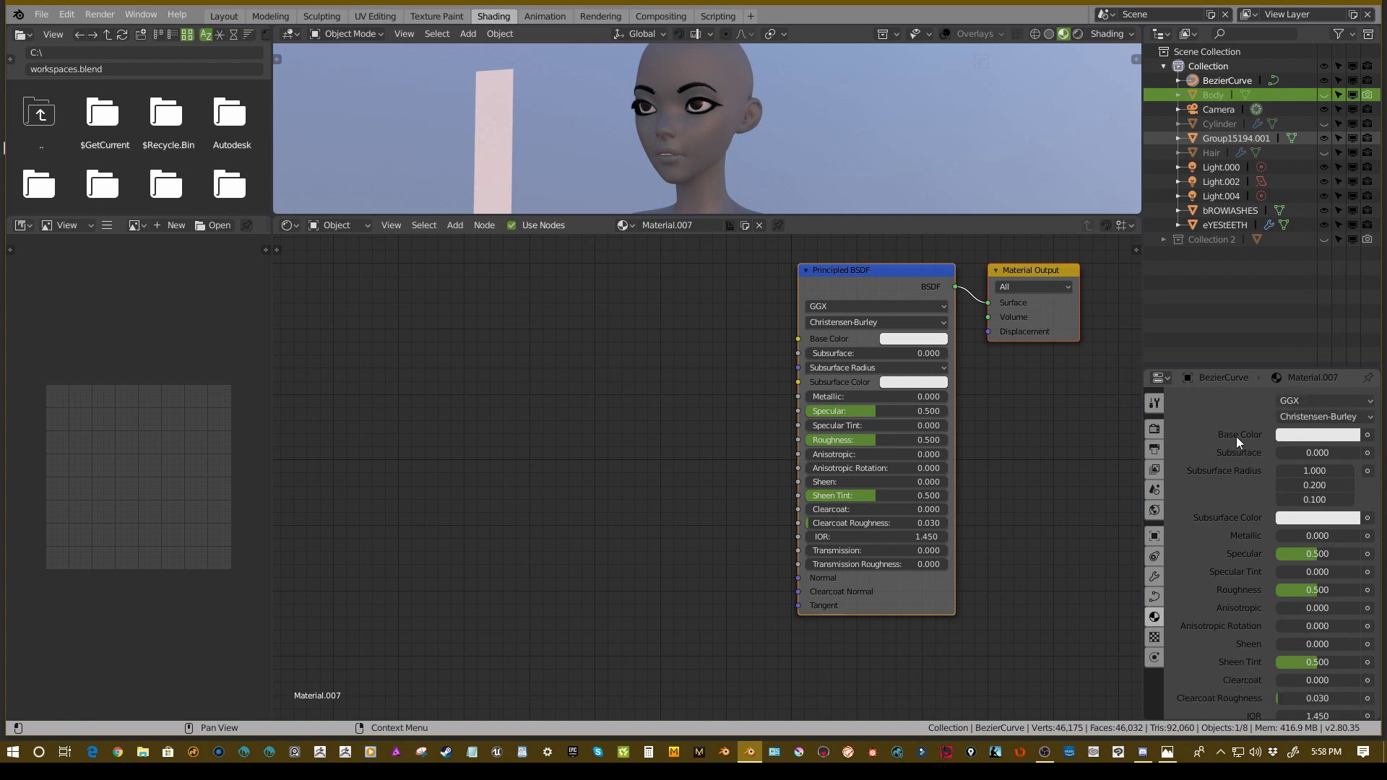
pyautogui.click(1368, 435)
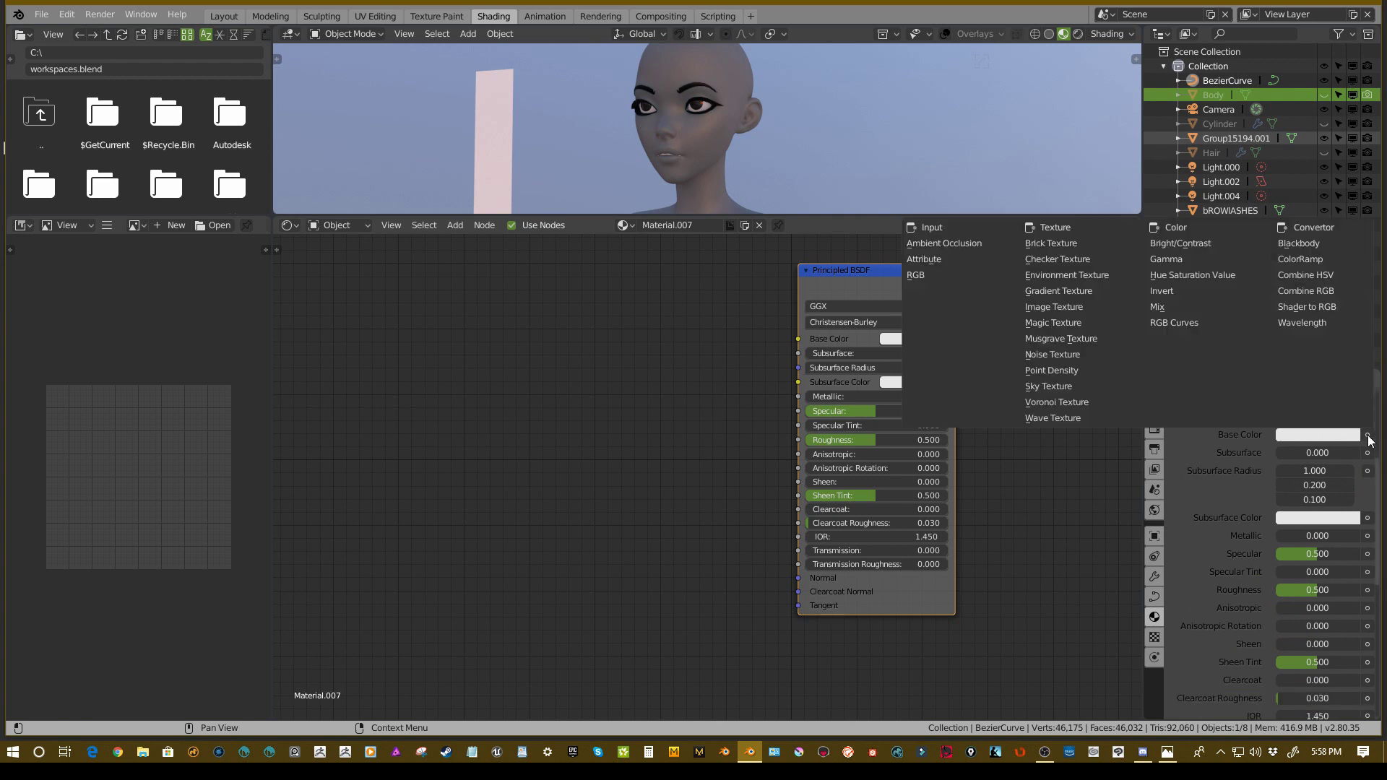
pyautogui.click(1040, 305)
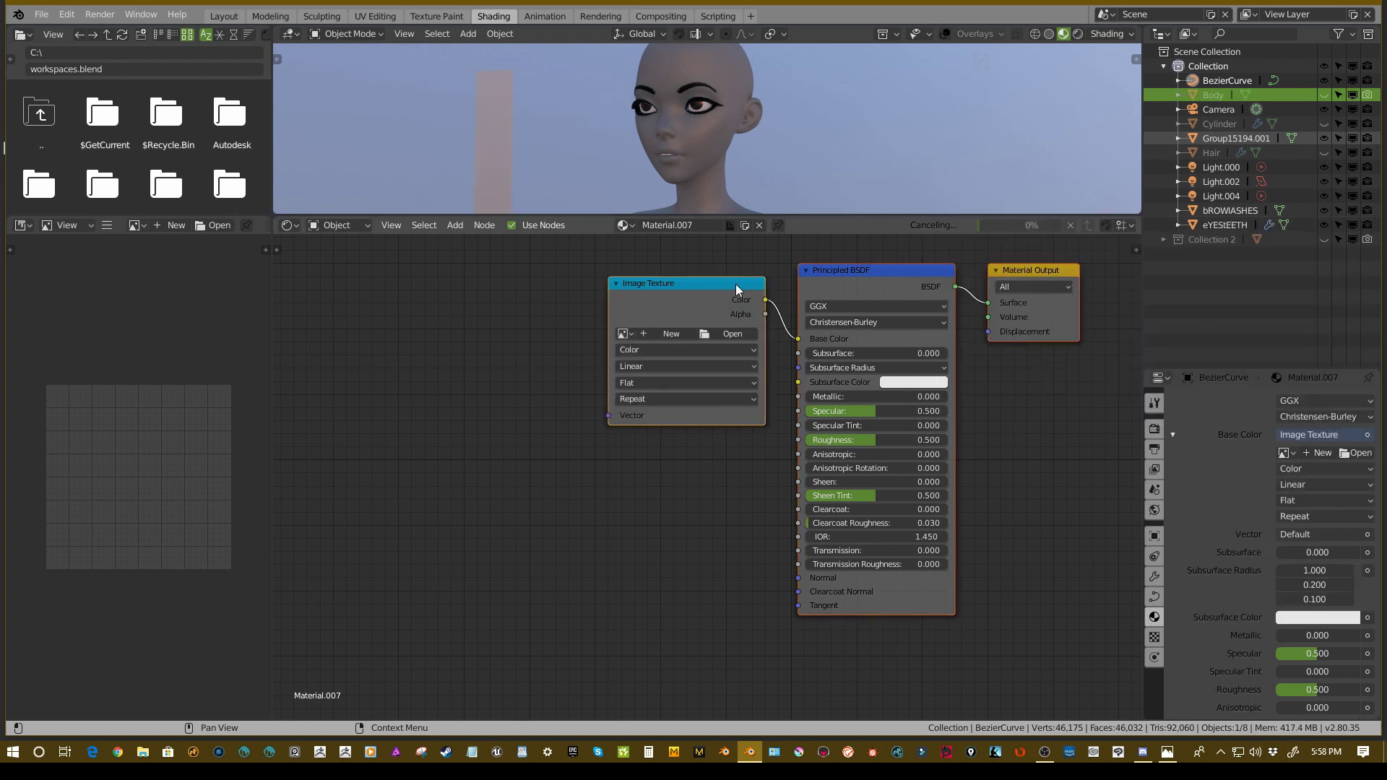
pyautogui.moveTo(702, 287); pyautogui.dragTo(546, 287)
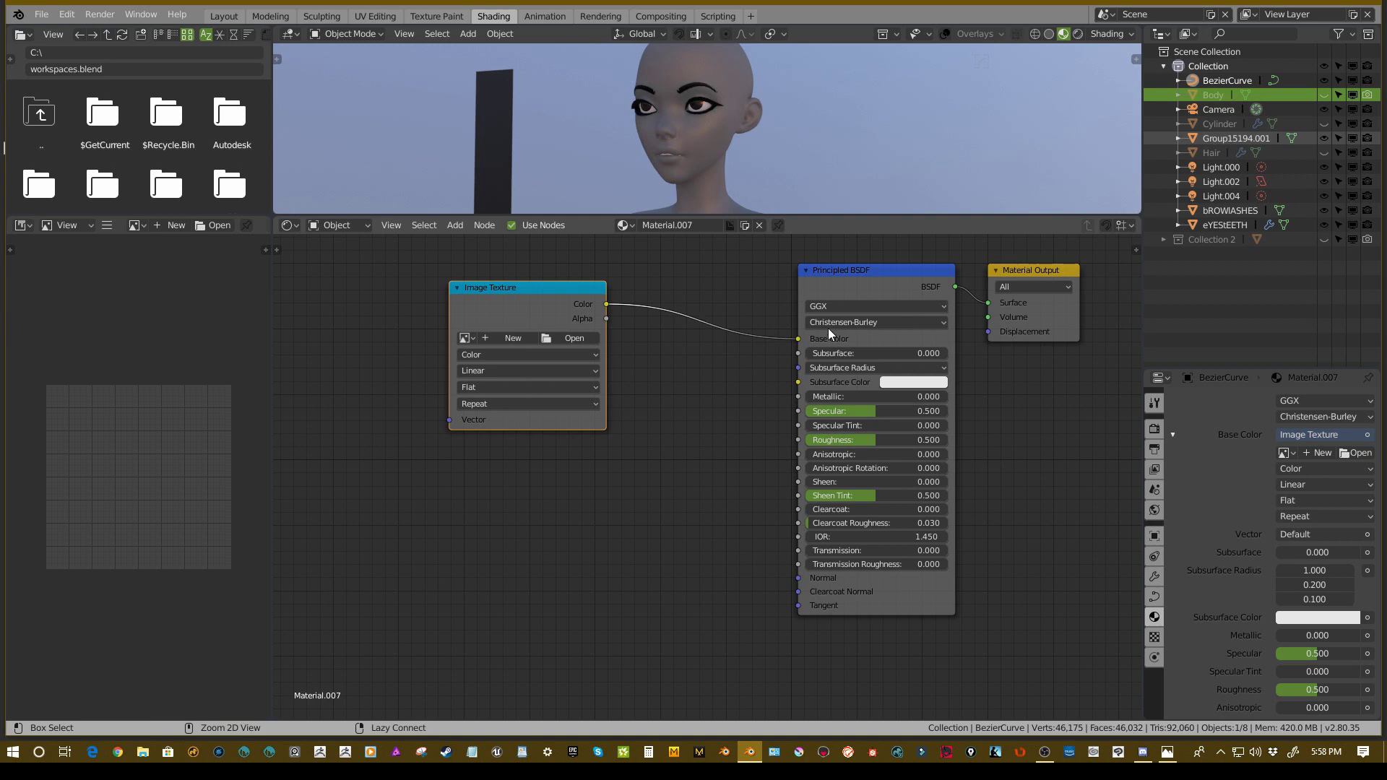
pyautogui.hotkey('ctrl', 'z')
pyautogui.moveTo(735, 286); pyautogui.dragTo(653, 298)
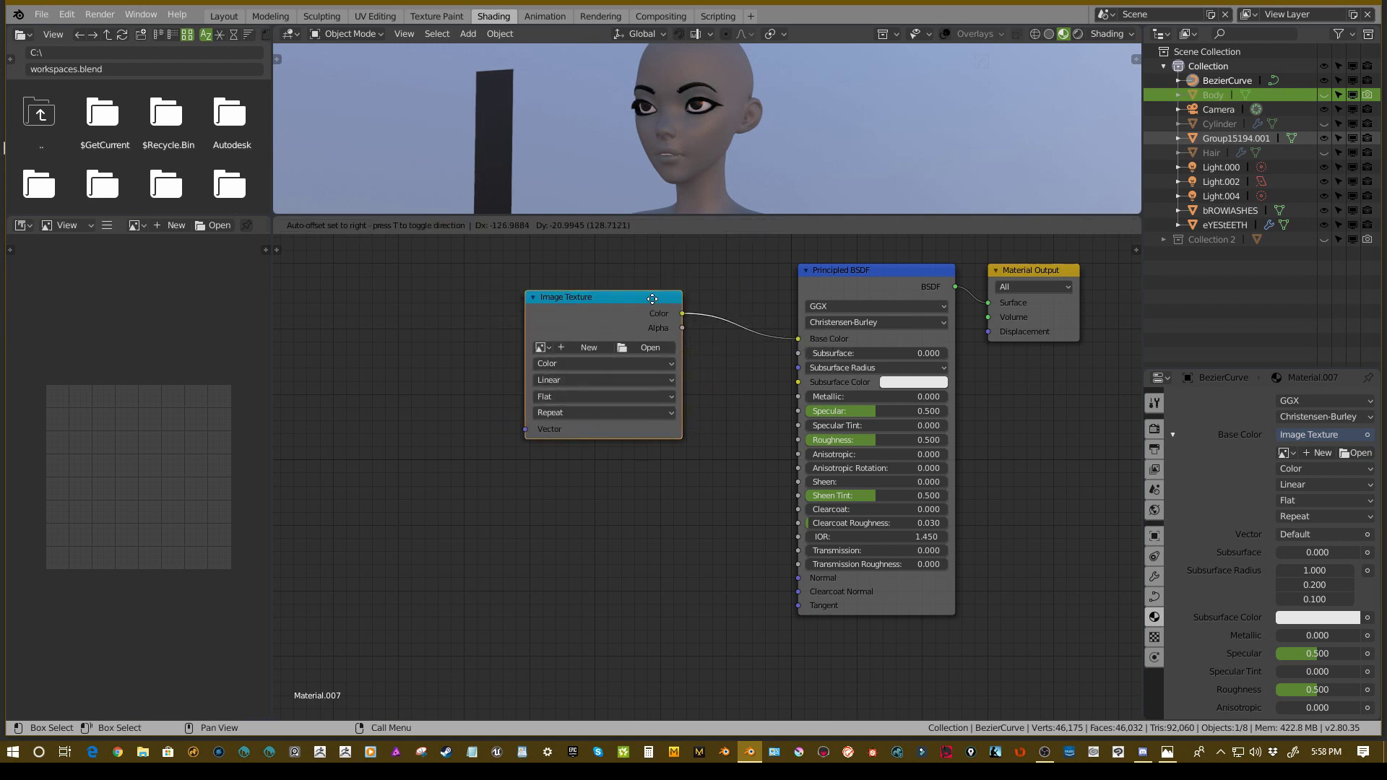
pyautogui.click(652, 299)
pyautogui.press('x')
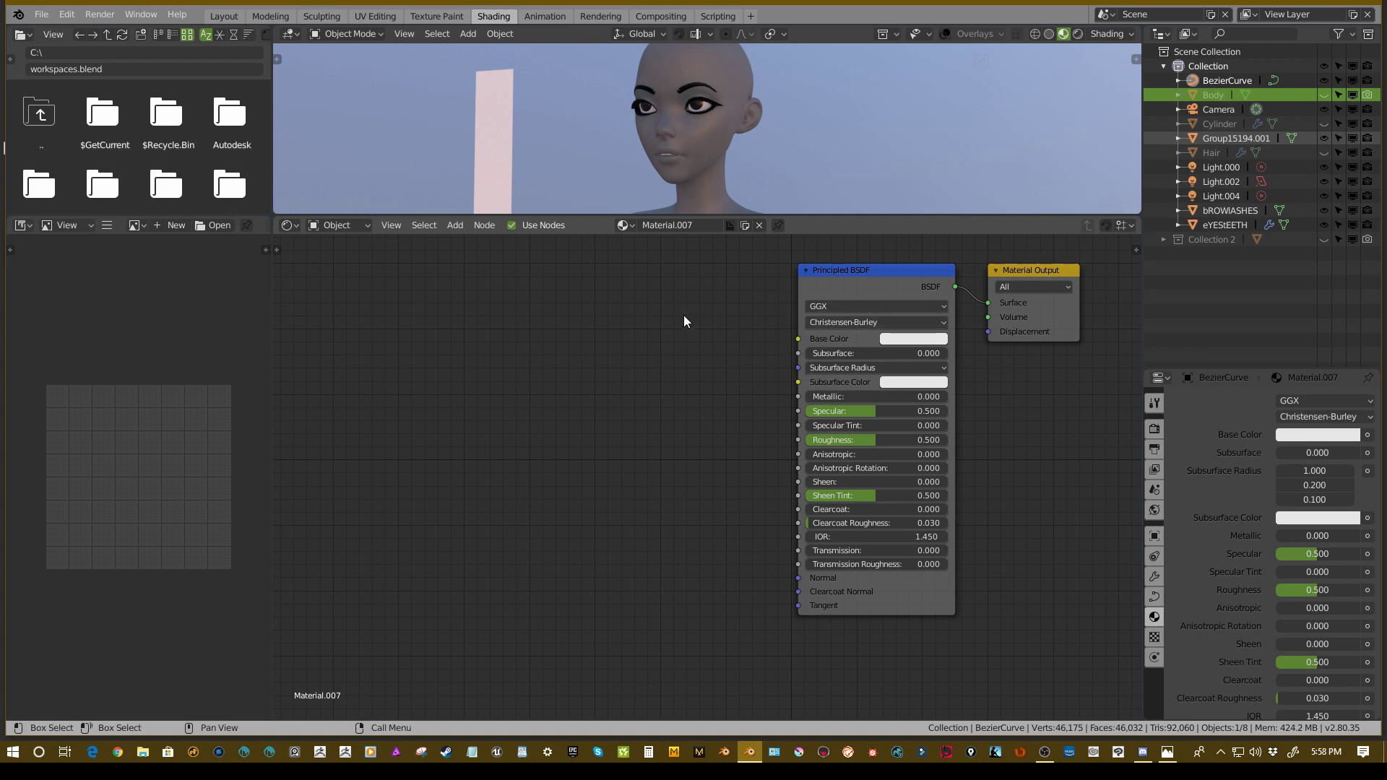
pyautogui.scroll(-8, 1257, 464)
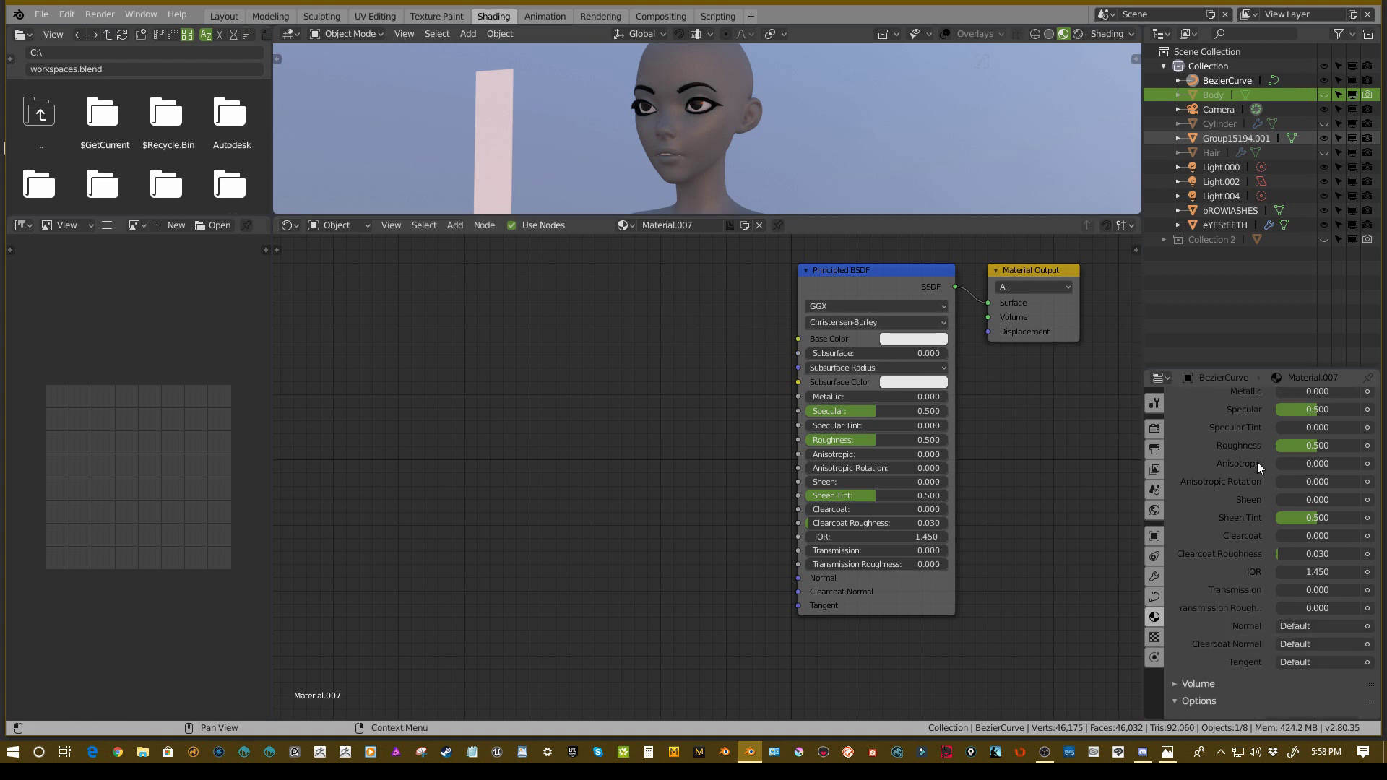
pyautogui.scroll(-4, 1257, 466)
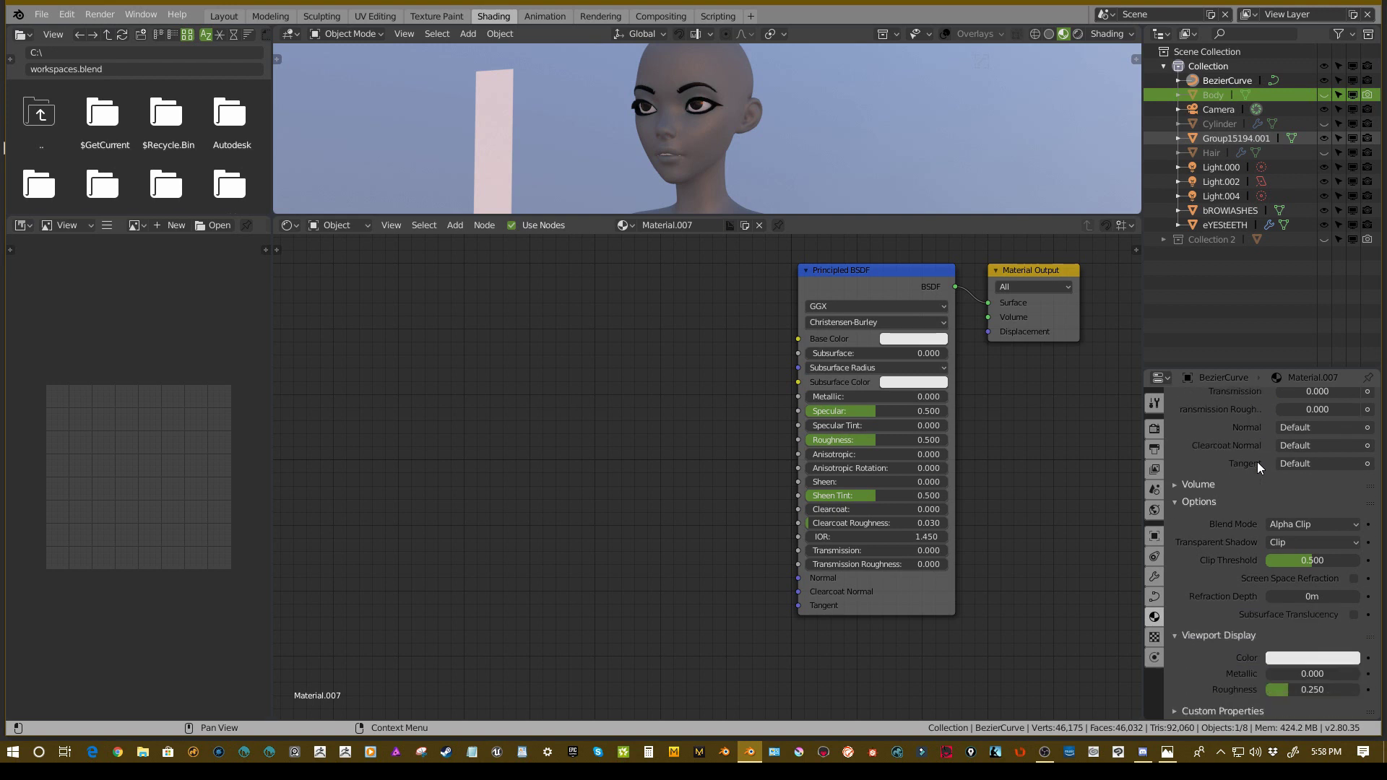
pyautogui.scroll(6, 1257, 463)
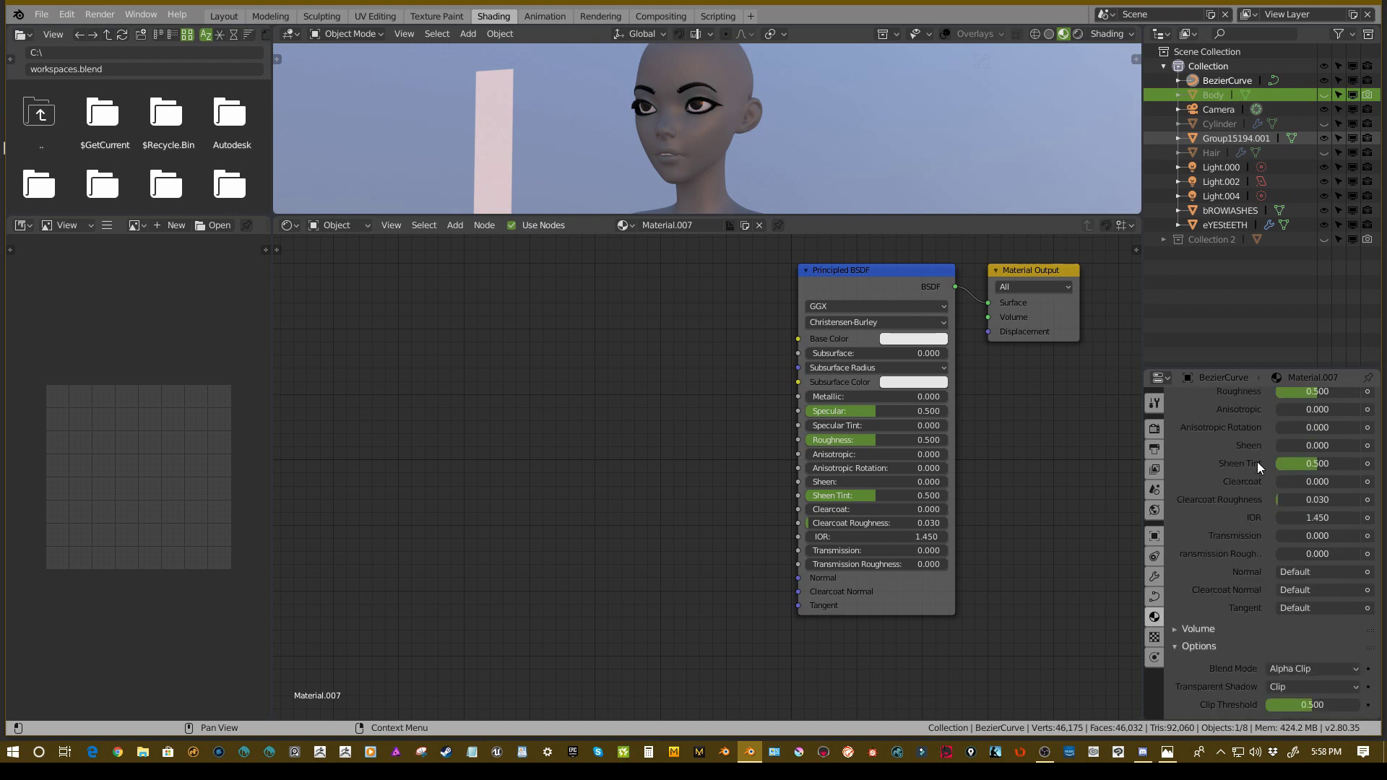
pyautogui.scroll(-6, 1257, 463)
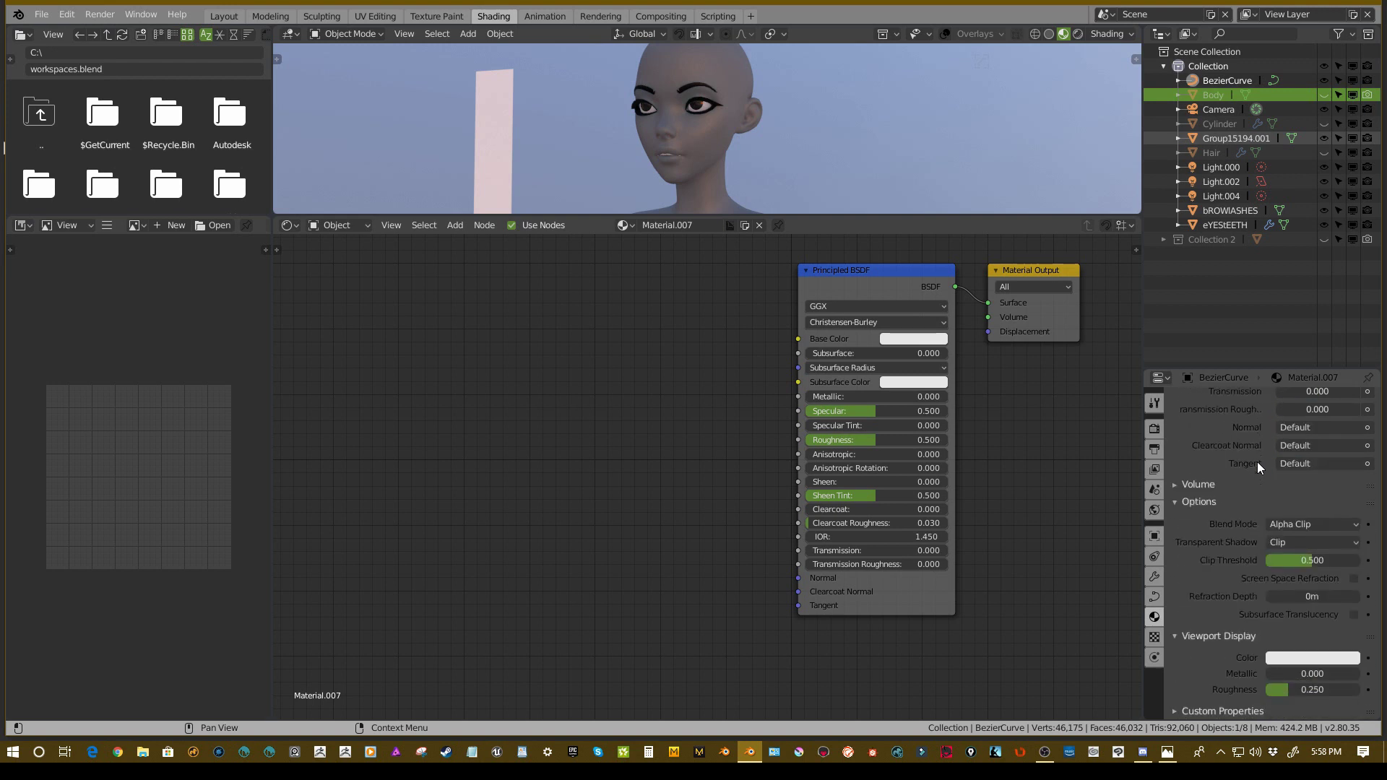
pyautogui.click(1367, 525)
pyautogui.click(1367, 525)
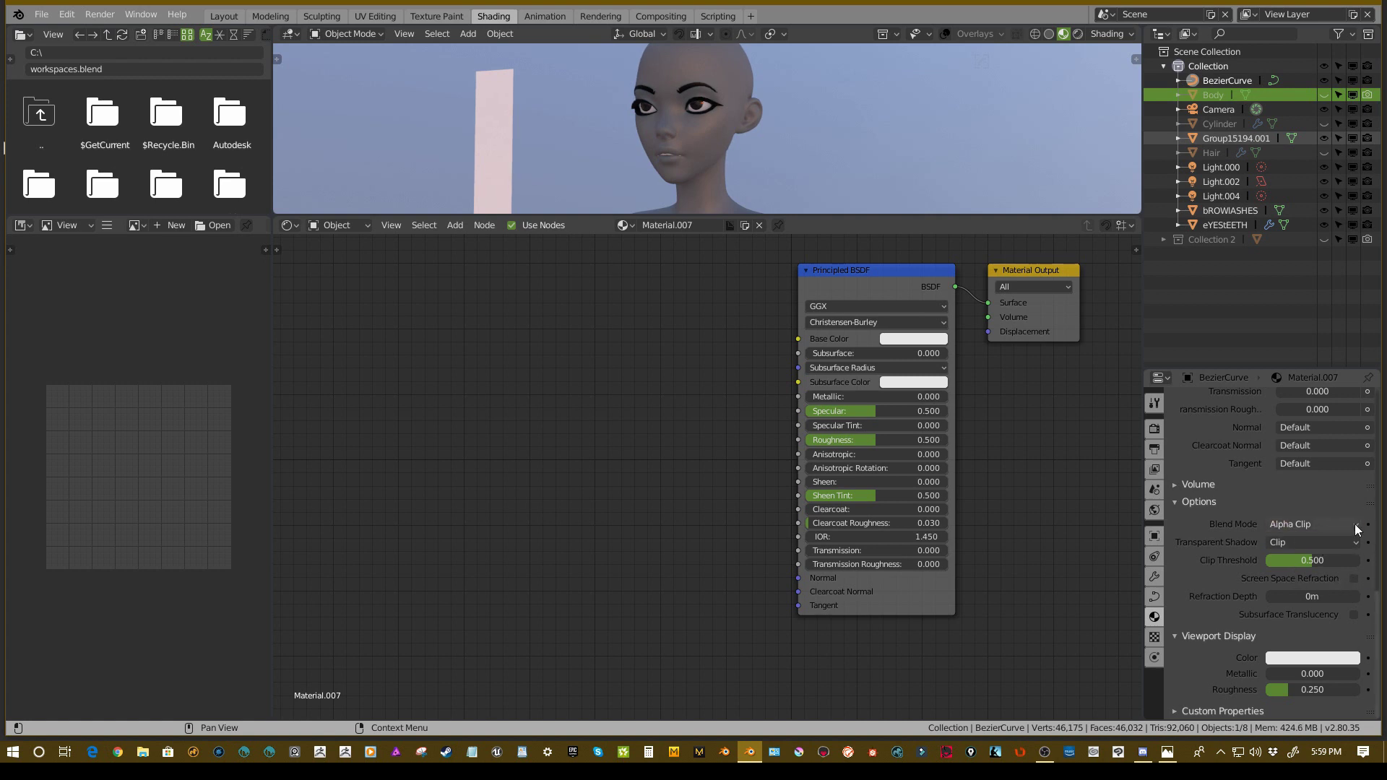
# - Add an Image Texture node to the strip material and place it well clear of the Principled BSDF on its input side
pyautogui.moveTo(864, 383); pyautogui.dragTo(654, 418, button='middle')
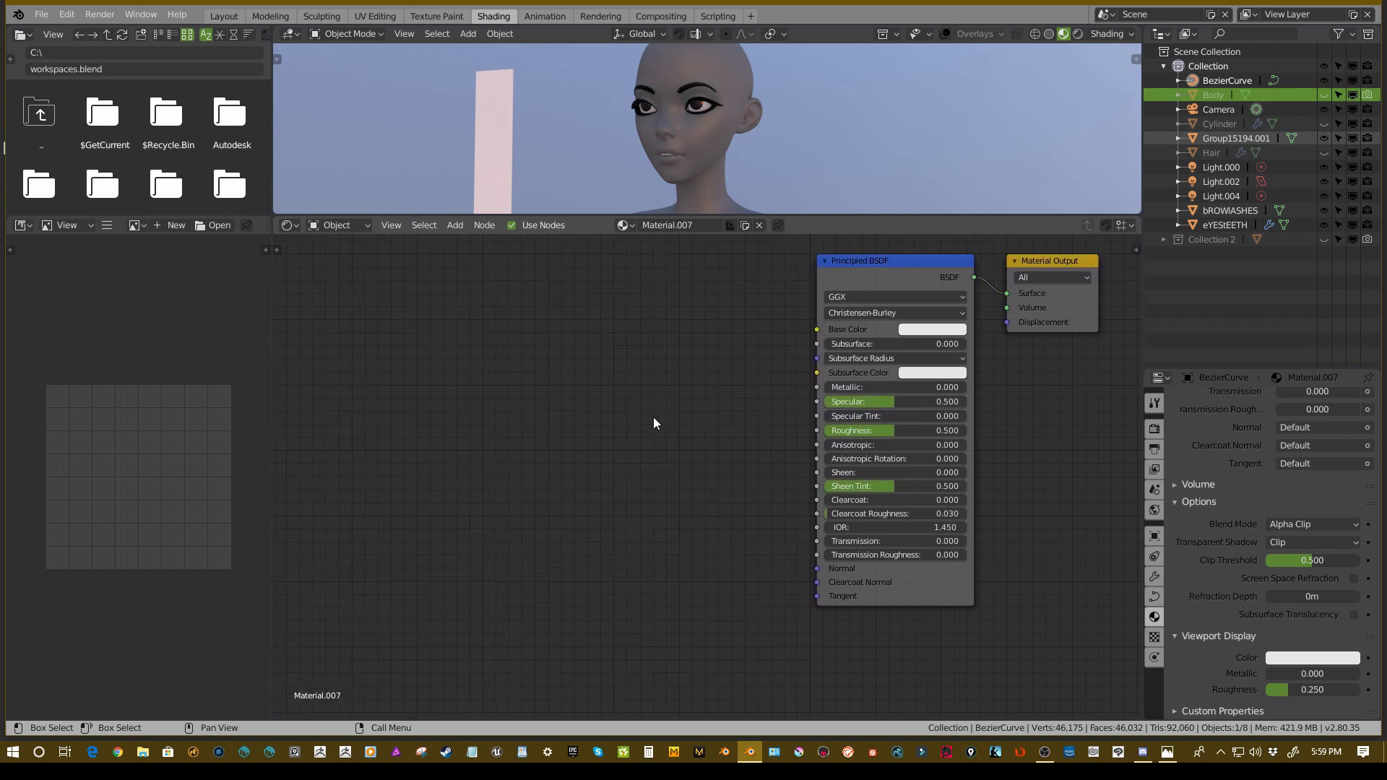
pyautogui.hotkey('shift', 'a')
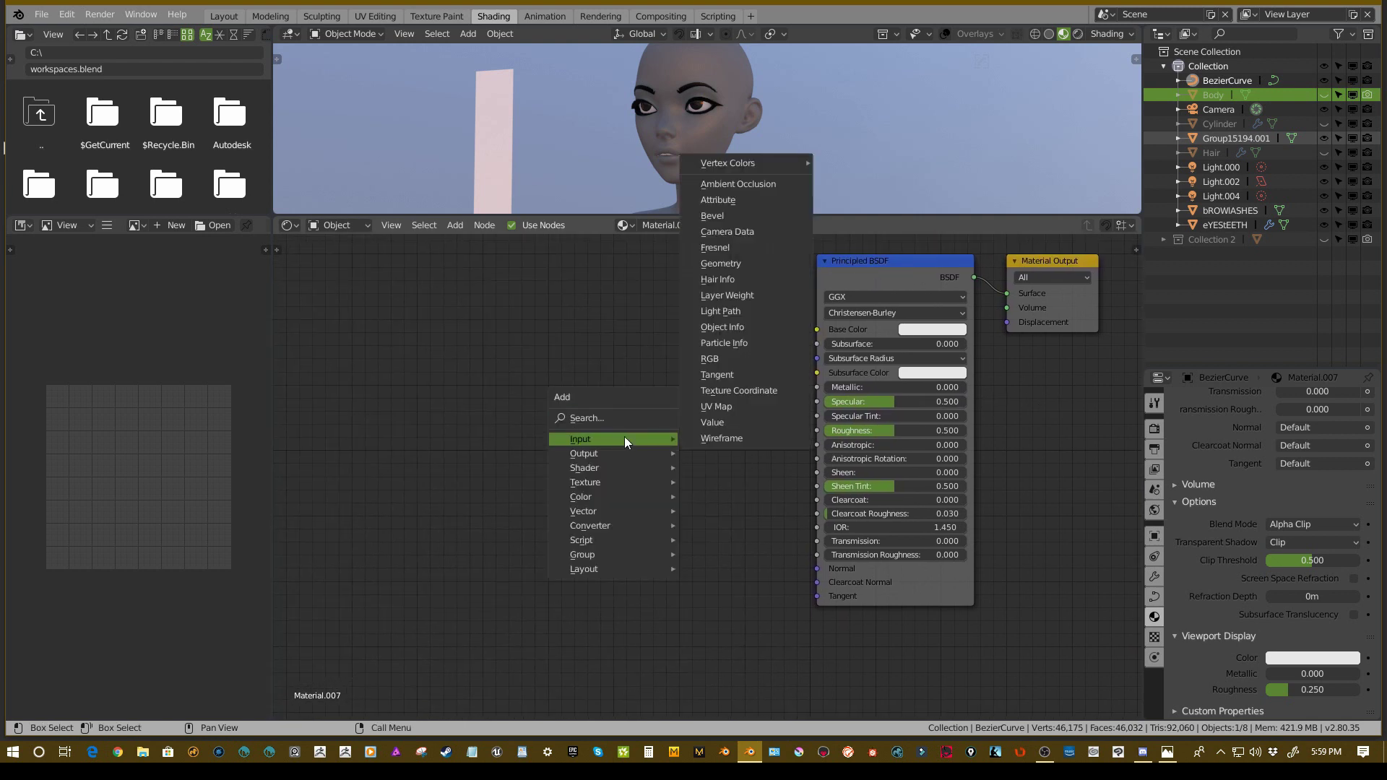
pyautogui.moveTo(613, 481)
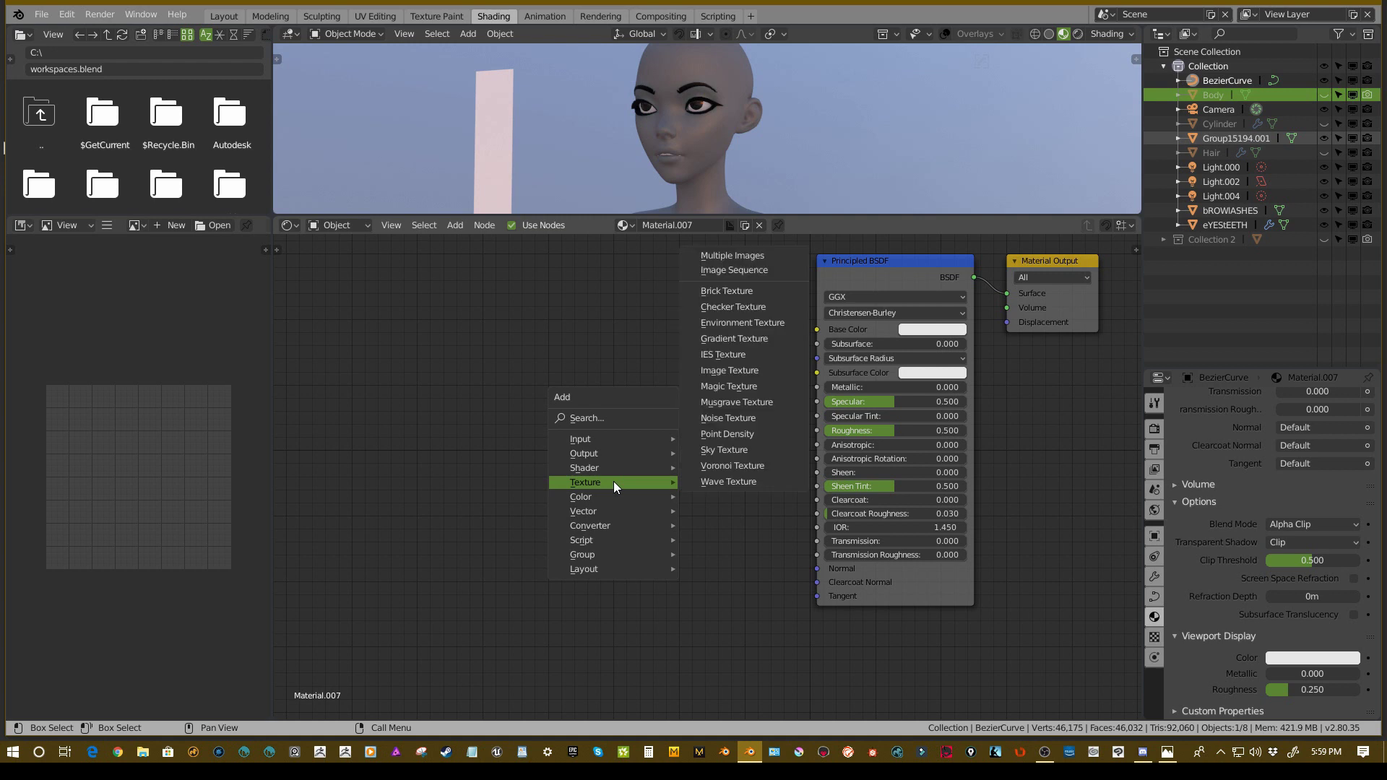
pyautogui.click(740, 372)
pyautogui.click(623, 379)
pyautogui.moveTo(623, 385); pyautogui.dragTo(718, 359, button='middle')
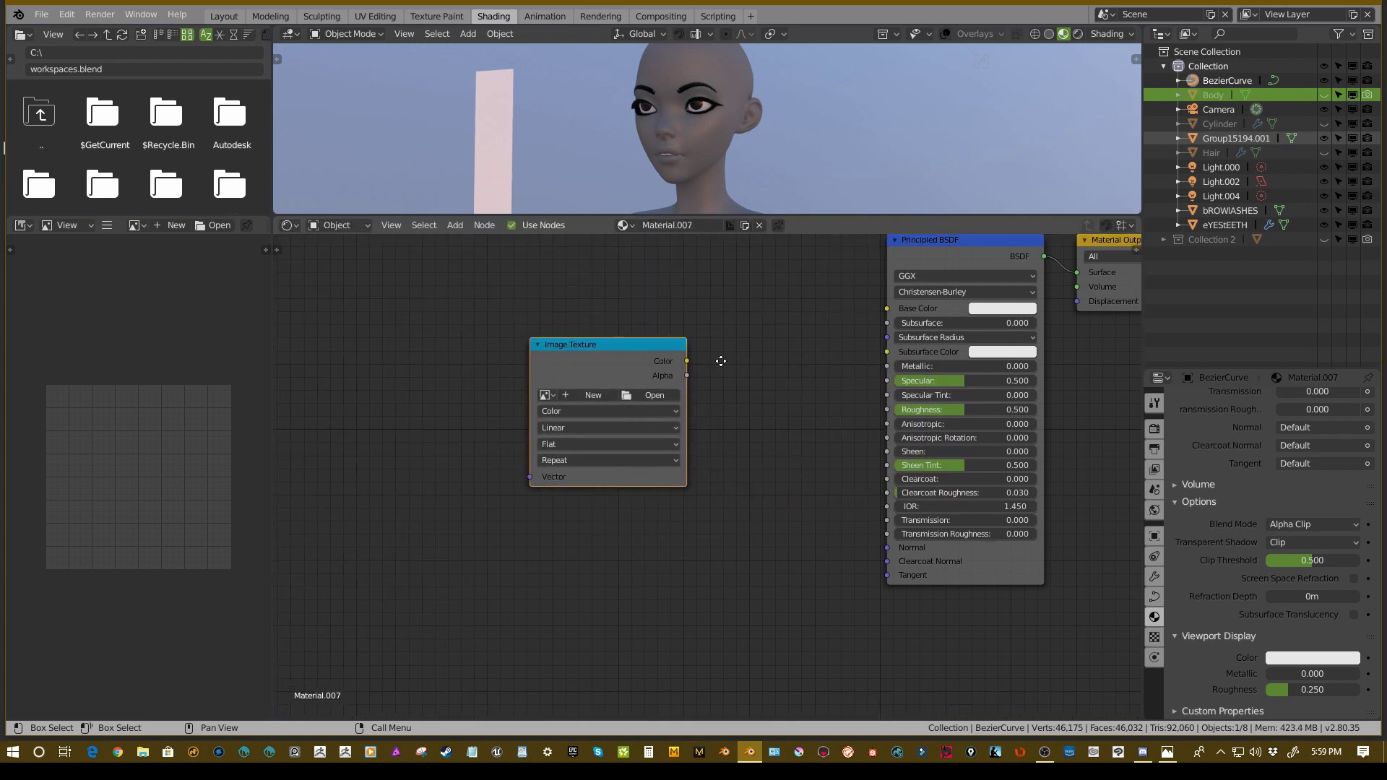
pyautogui.moveTo(622, 344); pyautogui.dragTo(508, 344)
# - Load BlenderHair_01.png from the USB disk (E:) into the Image Texture node and leave room between it and the Principled BSDF
pyautogui.click(541, 397)
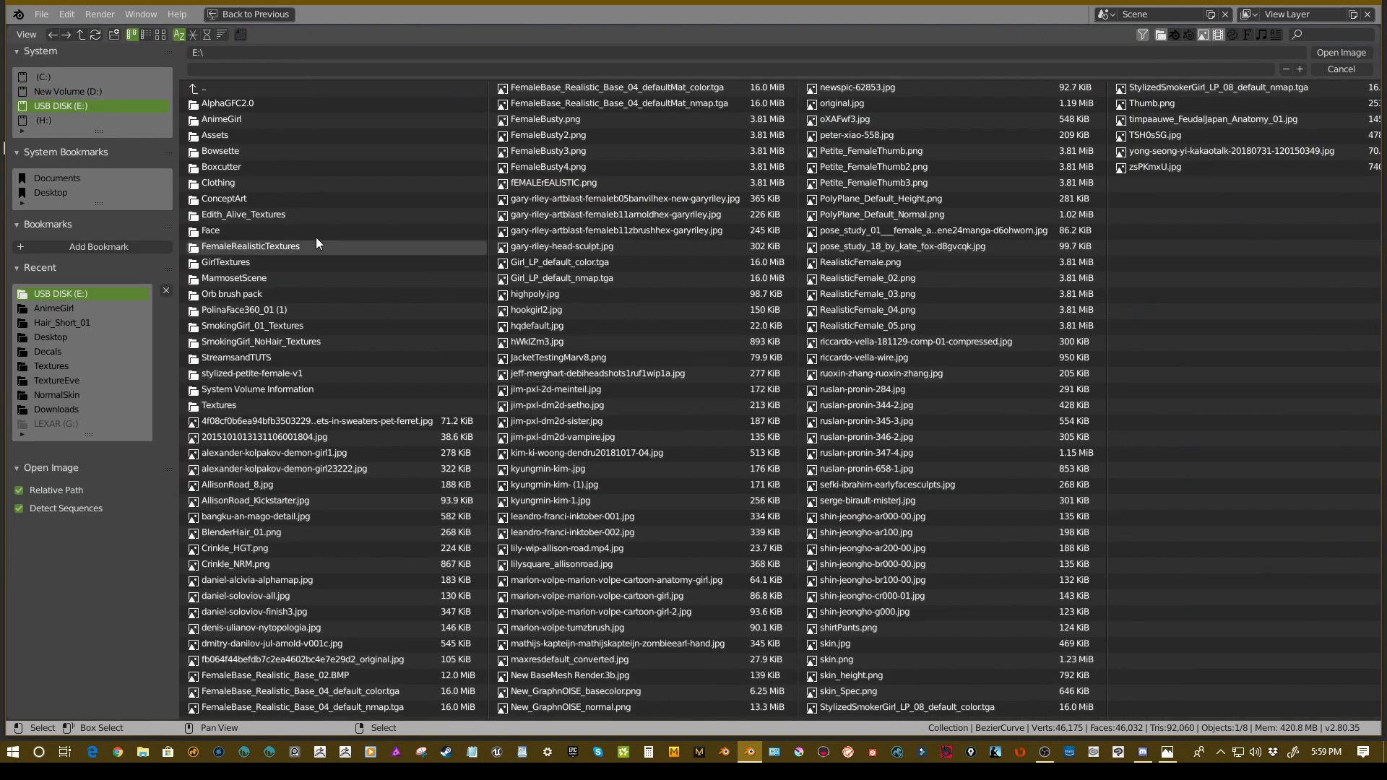
pyautogui.scroll(-1, 301, 354)
pyautogui.scroll(1, 300, 358)
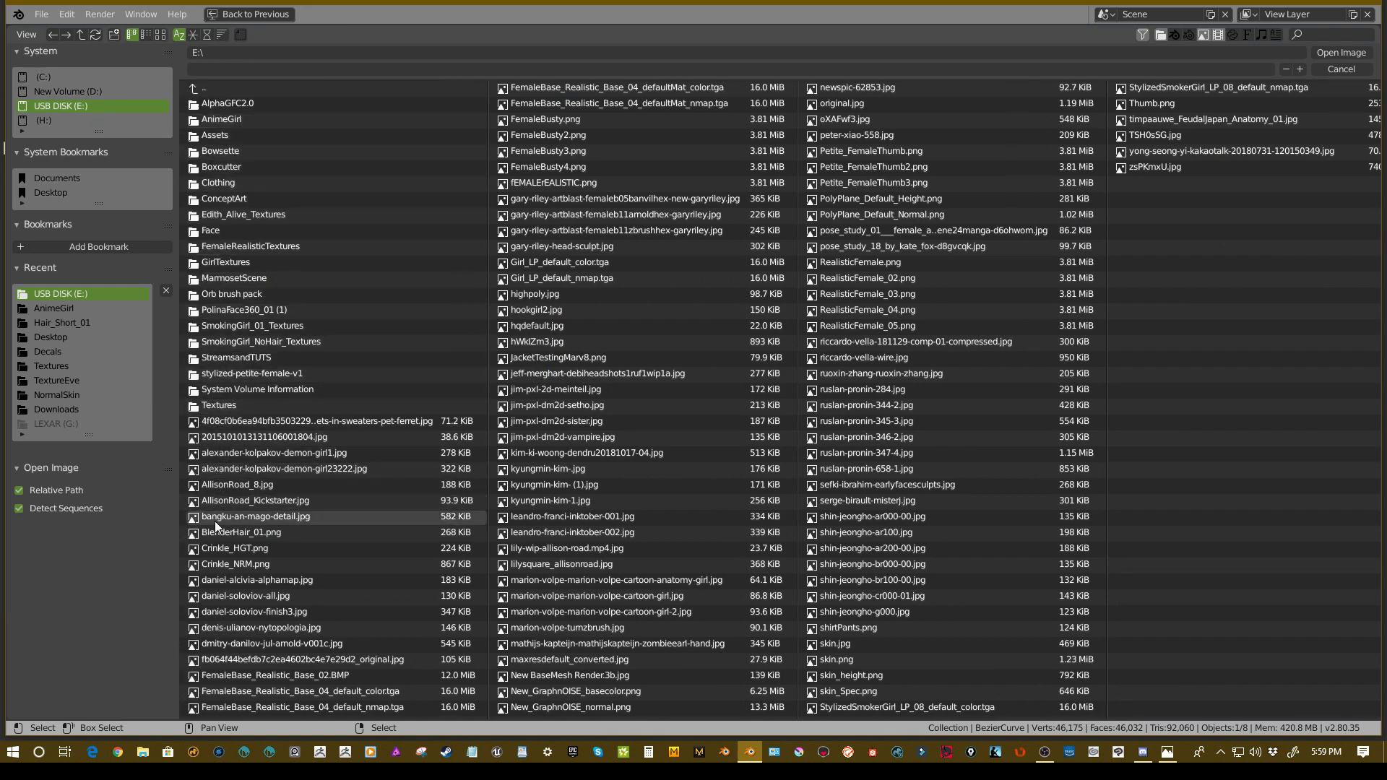
pyautogui.click(252, 528)
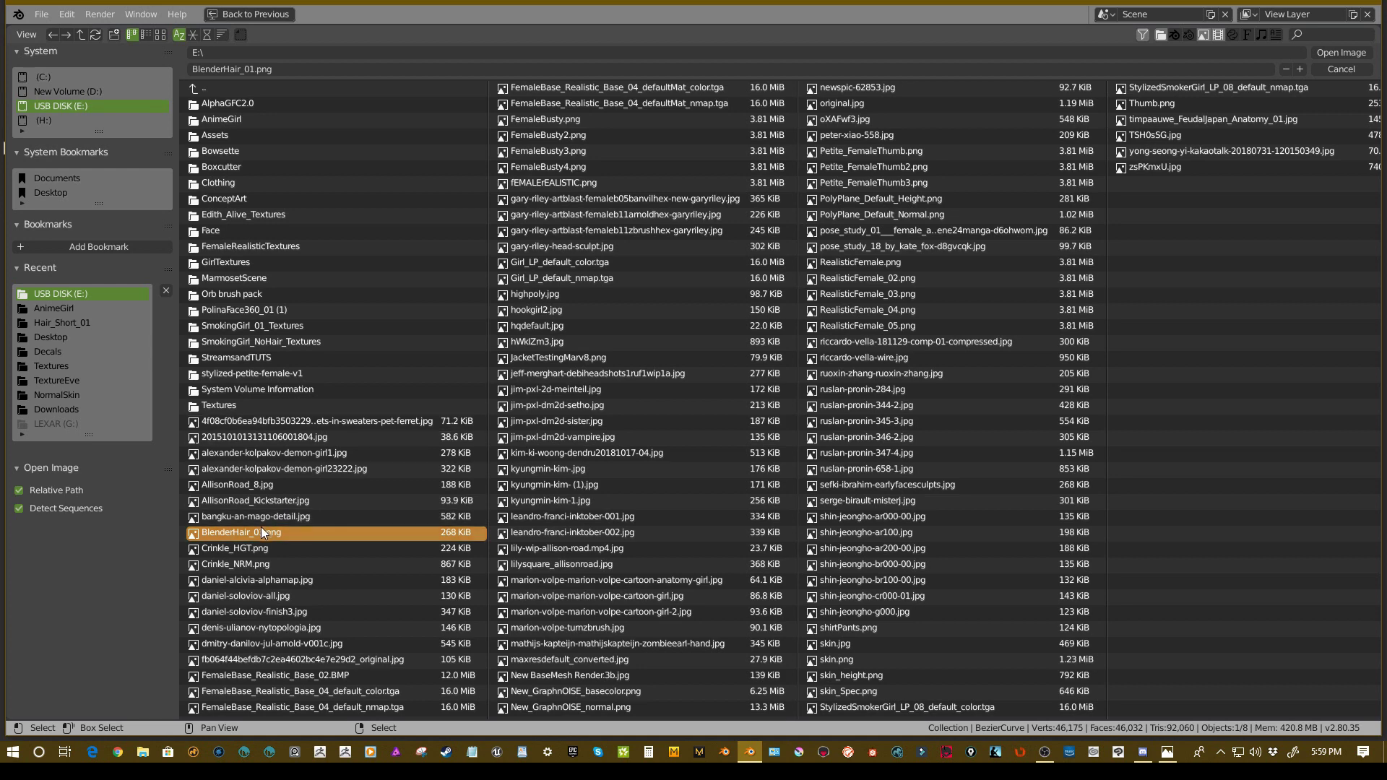
pyautogui.click(1331, 54)
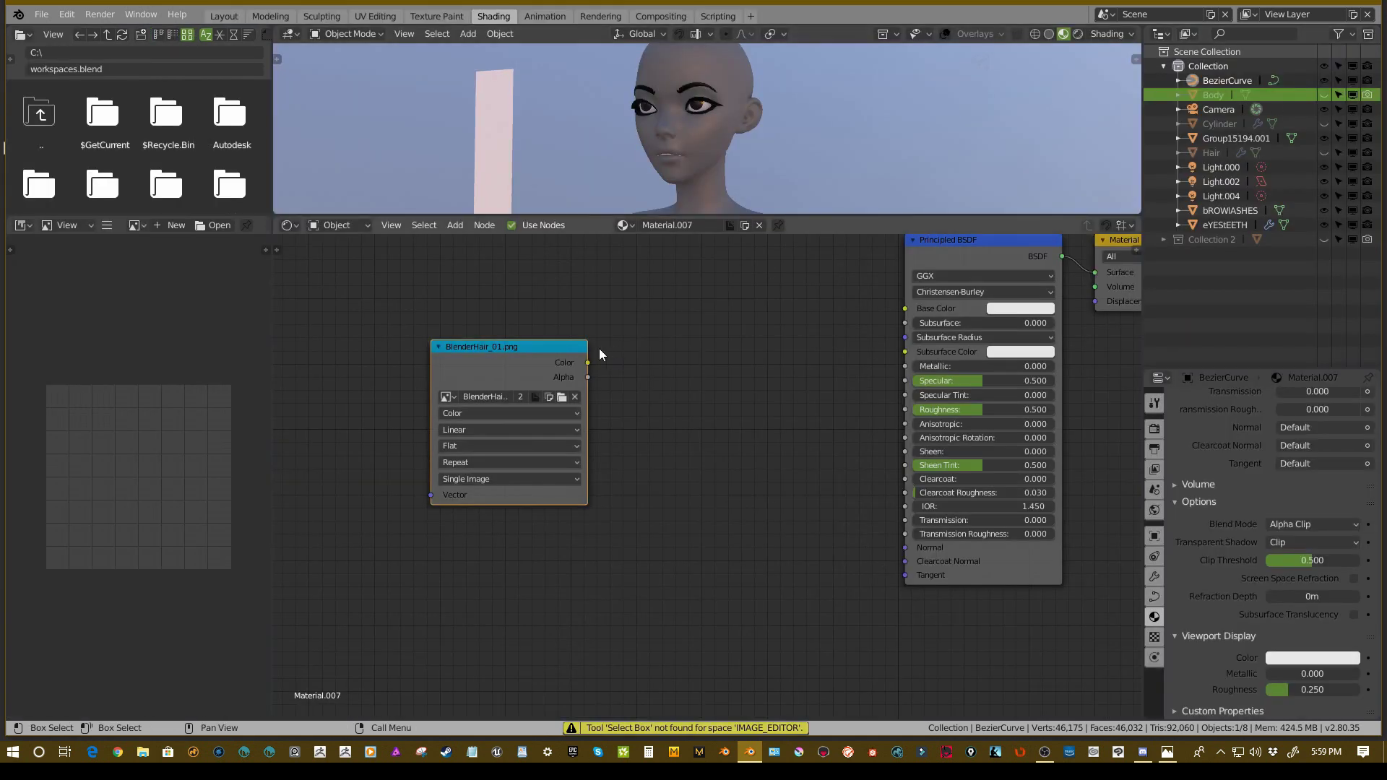
pyautogui.moveTo(600, 348); pyautogui.dragTo(716, 329, button='middle')
pyautogui.moveTo(640, 331); pyautogui.dragTo(605, 342)
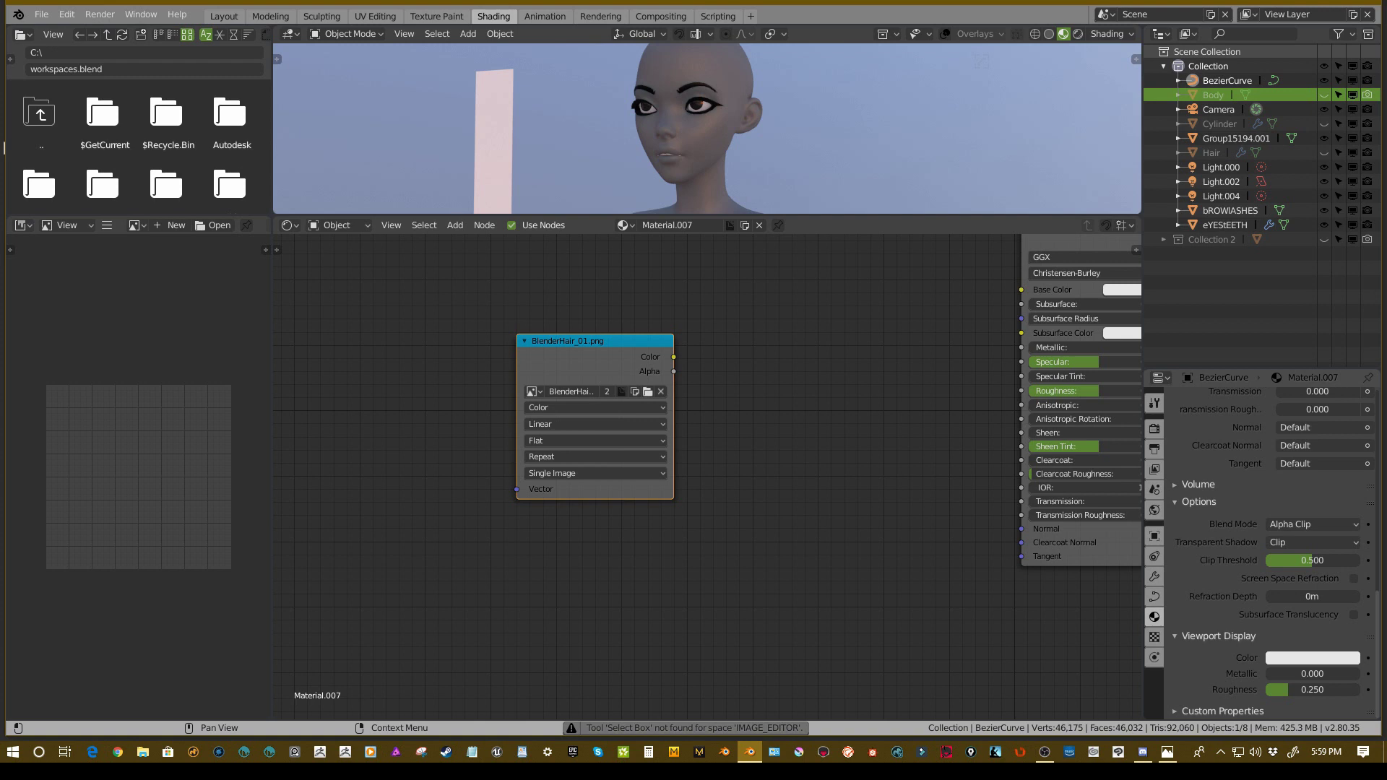
# - Switch to Photos to examine BlenderHair_01.png and move its window clear of the material properties
pyautogui.hotkey('alt', 'Tab')
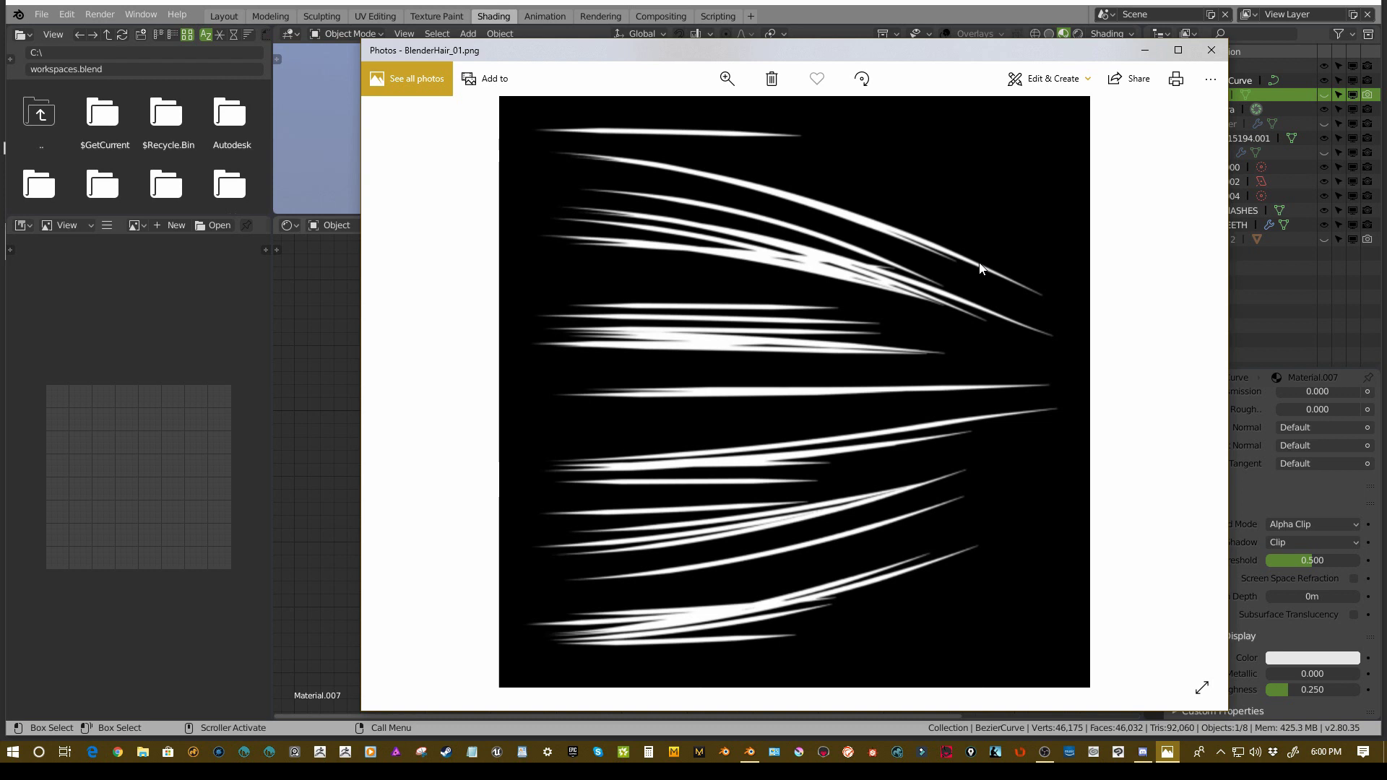
pyautogui.moveTo(984, 57); pyautogui.dragTo(932, 57)
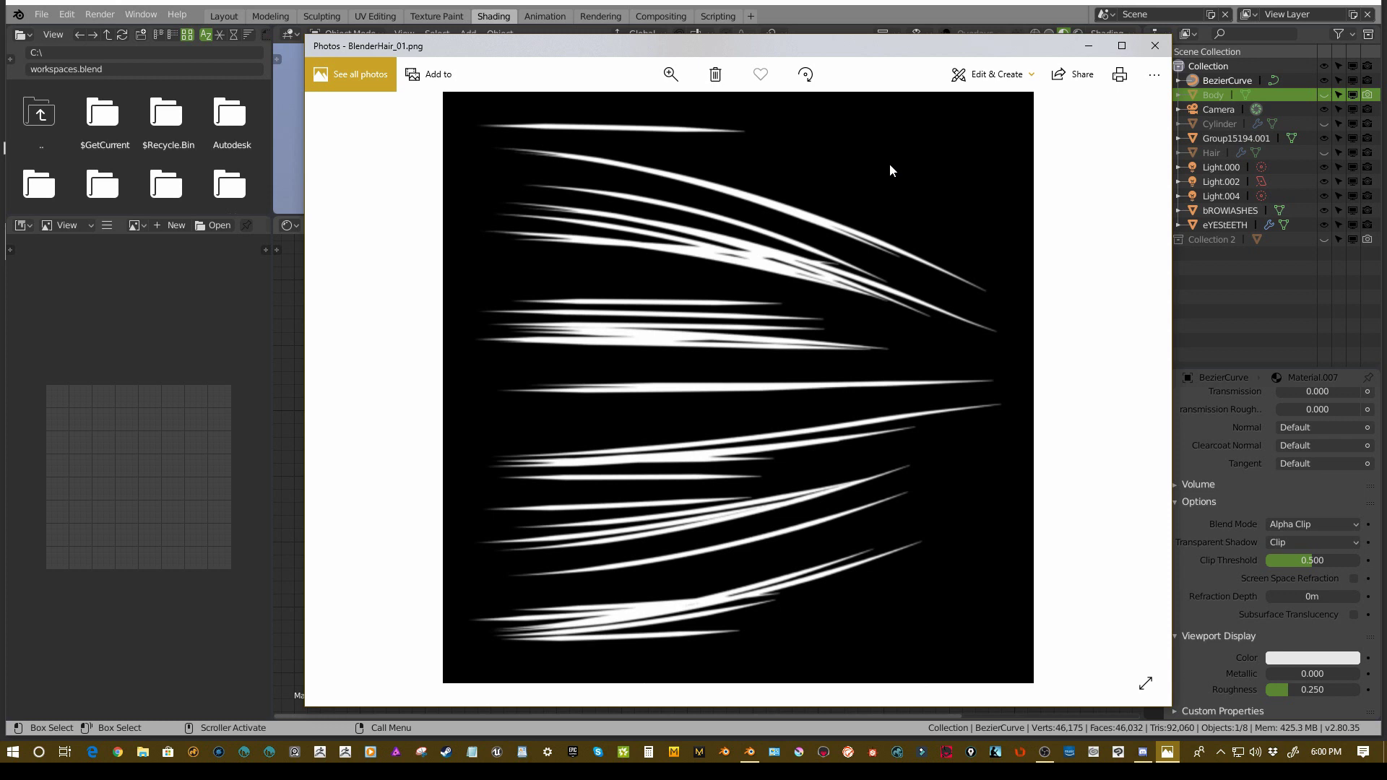
pyautogui.moveTo(1071, 46); pyautogui.dragTo(967, 44)
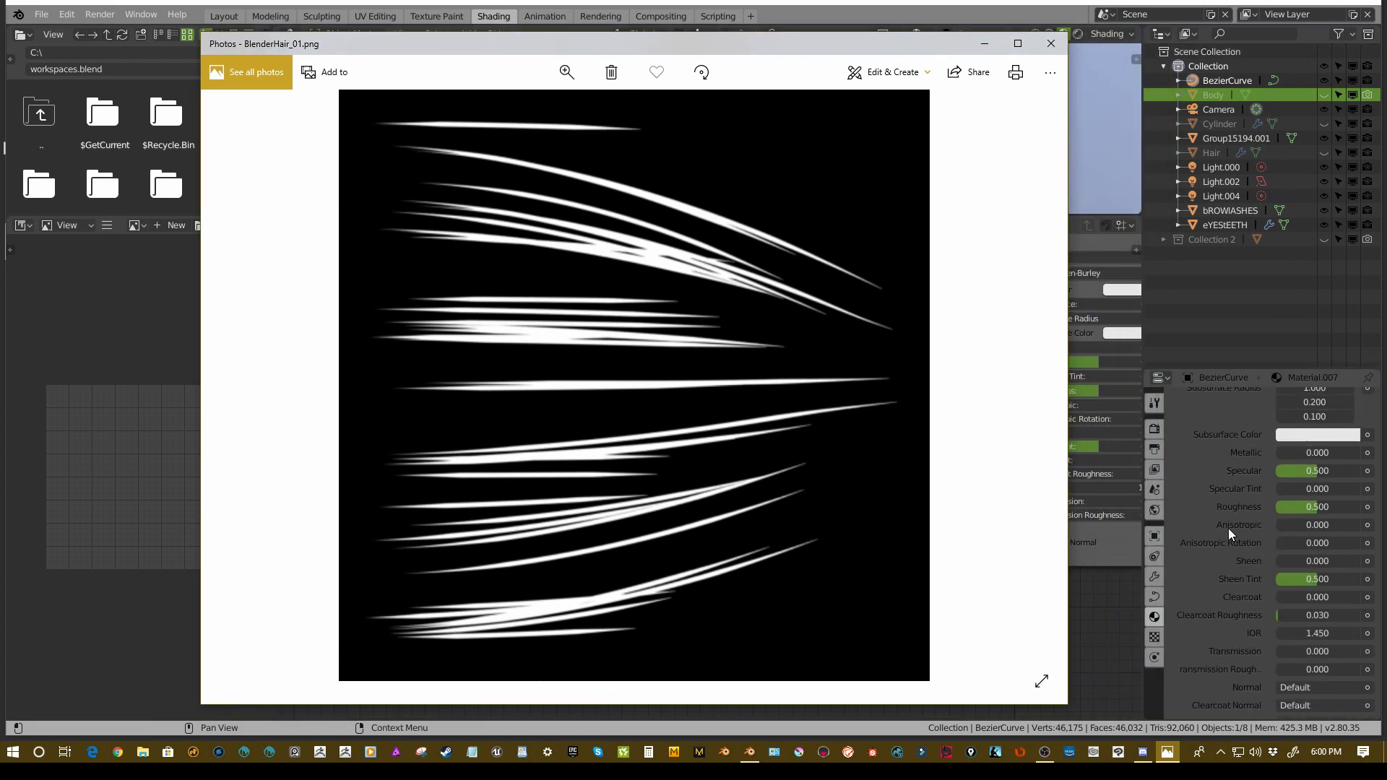
# - Return to Blender and toggle Auto Texture Space off and back on in the Bezier curve's texture space settings
pyautogui.click(1154, 597)
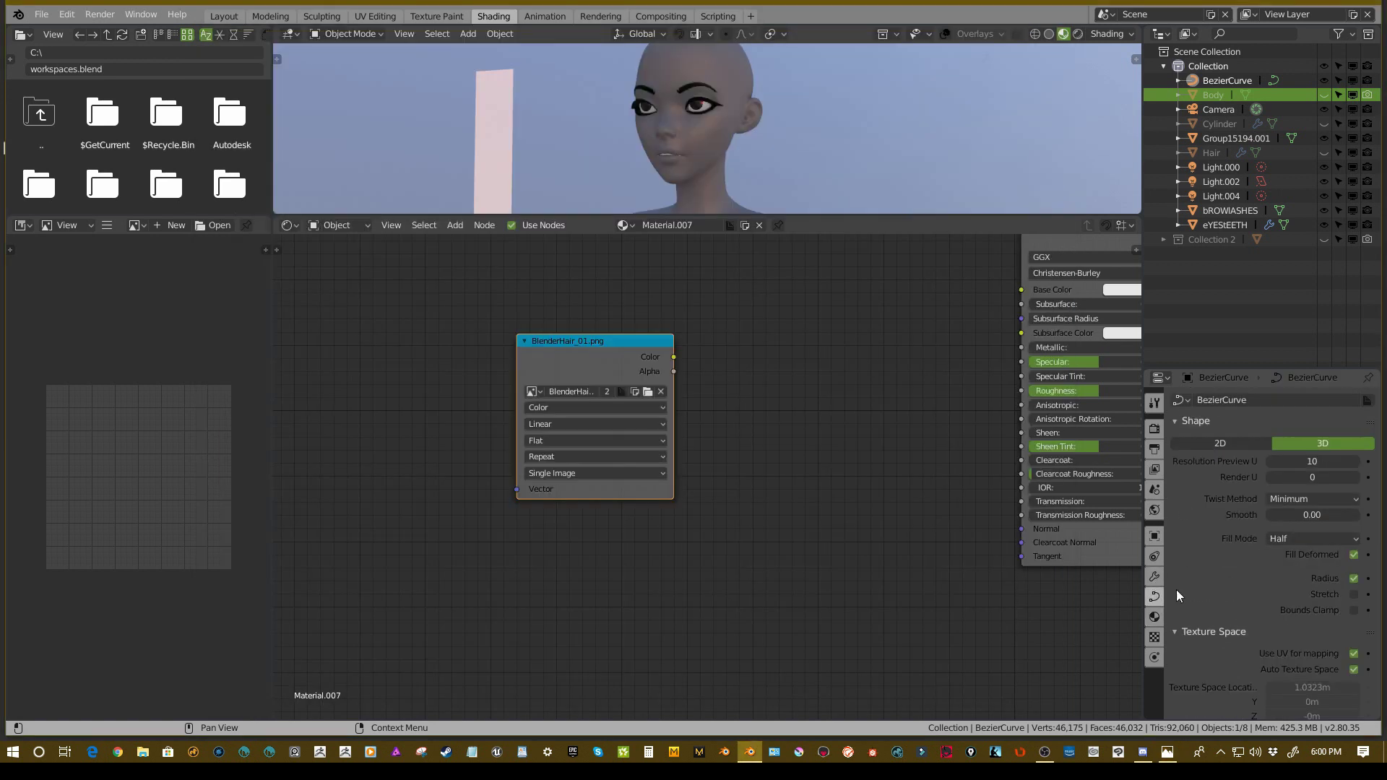
pyautogui.scroll(-6, 1208, 568)
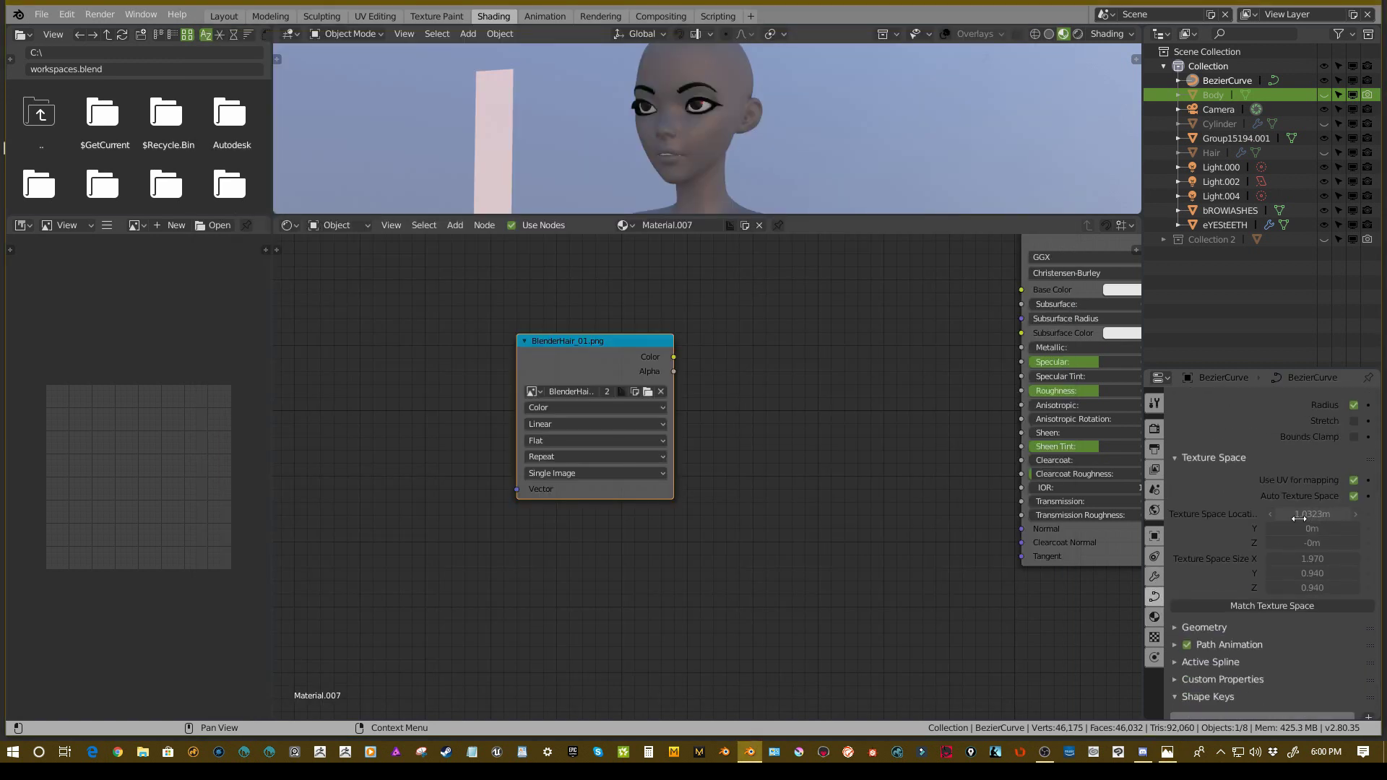
pyautogui.click(1351, 496)
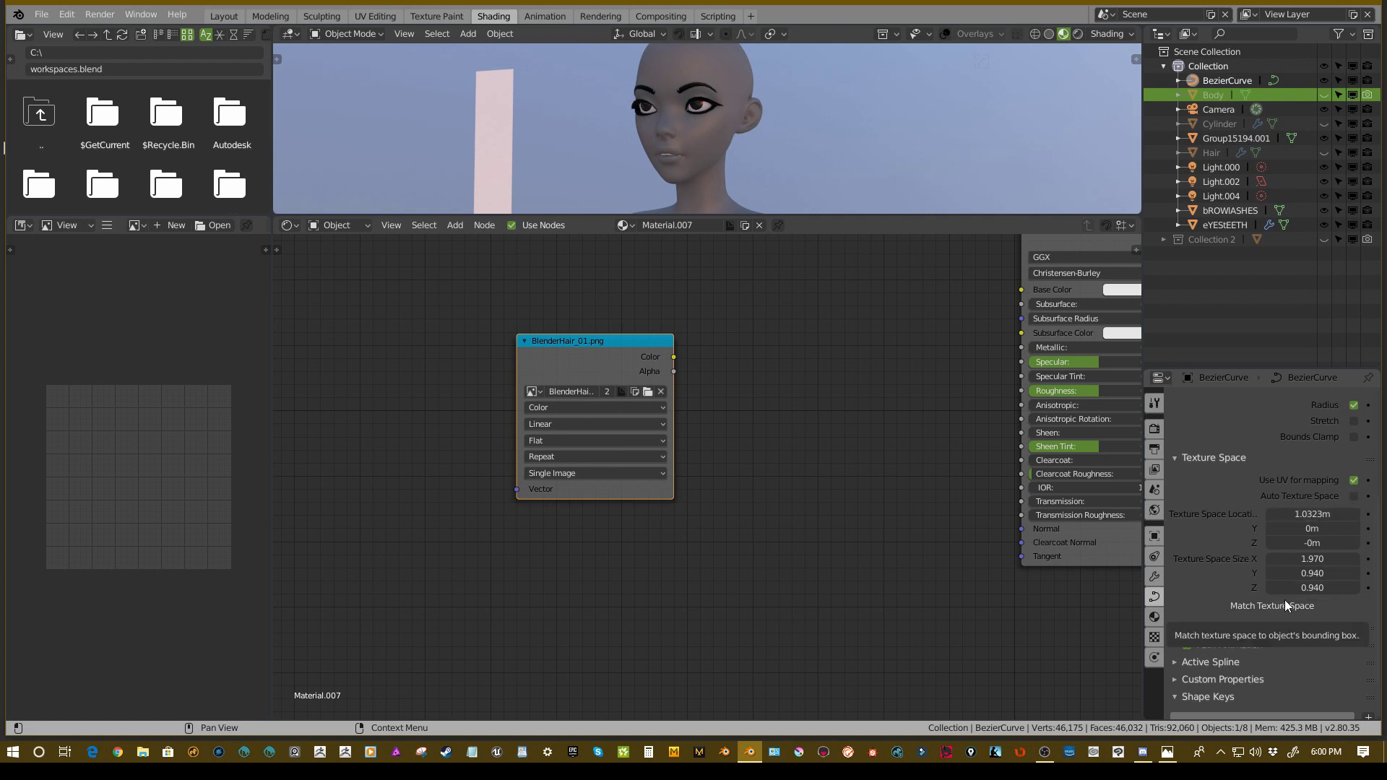
pyautogui.click(1355, 497)
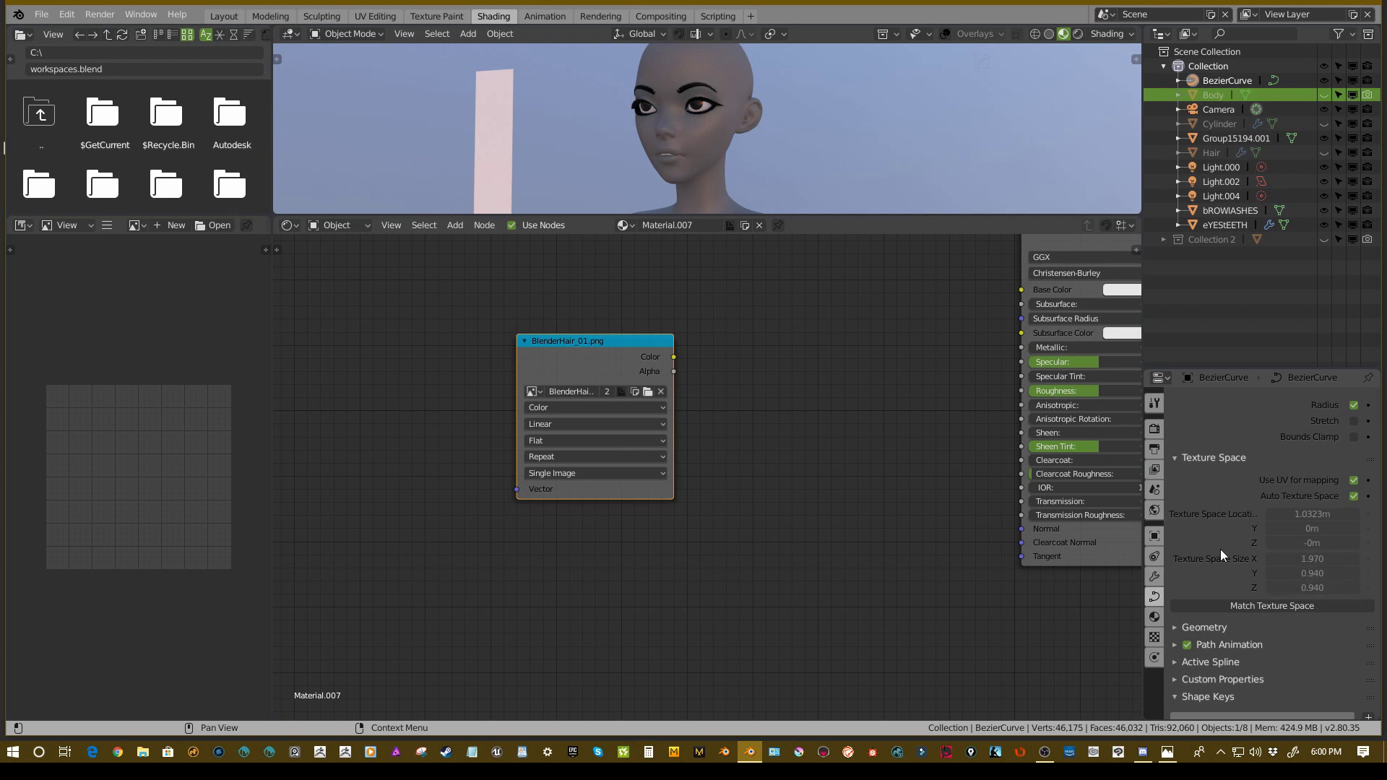
# - Switch back to BlenderHair_01.png in Photos and look at its editing mode before returning to the plain image view
pyautogui.click(1168, 753)
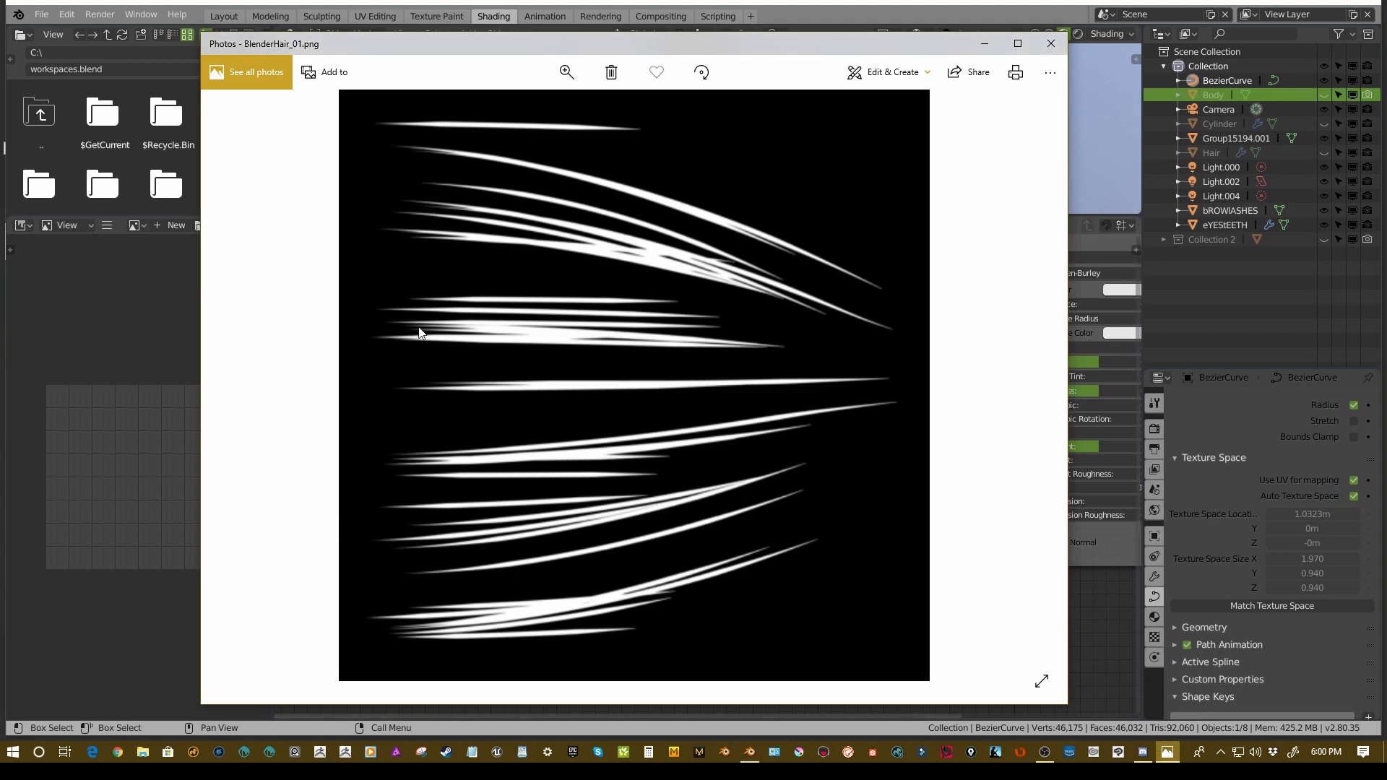
pyautogui.click(894, 75)
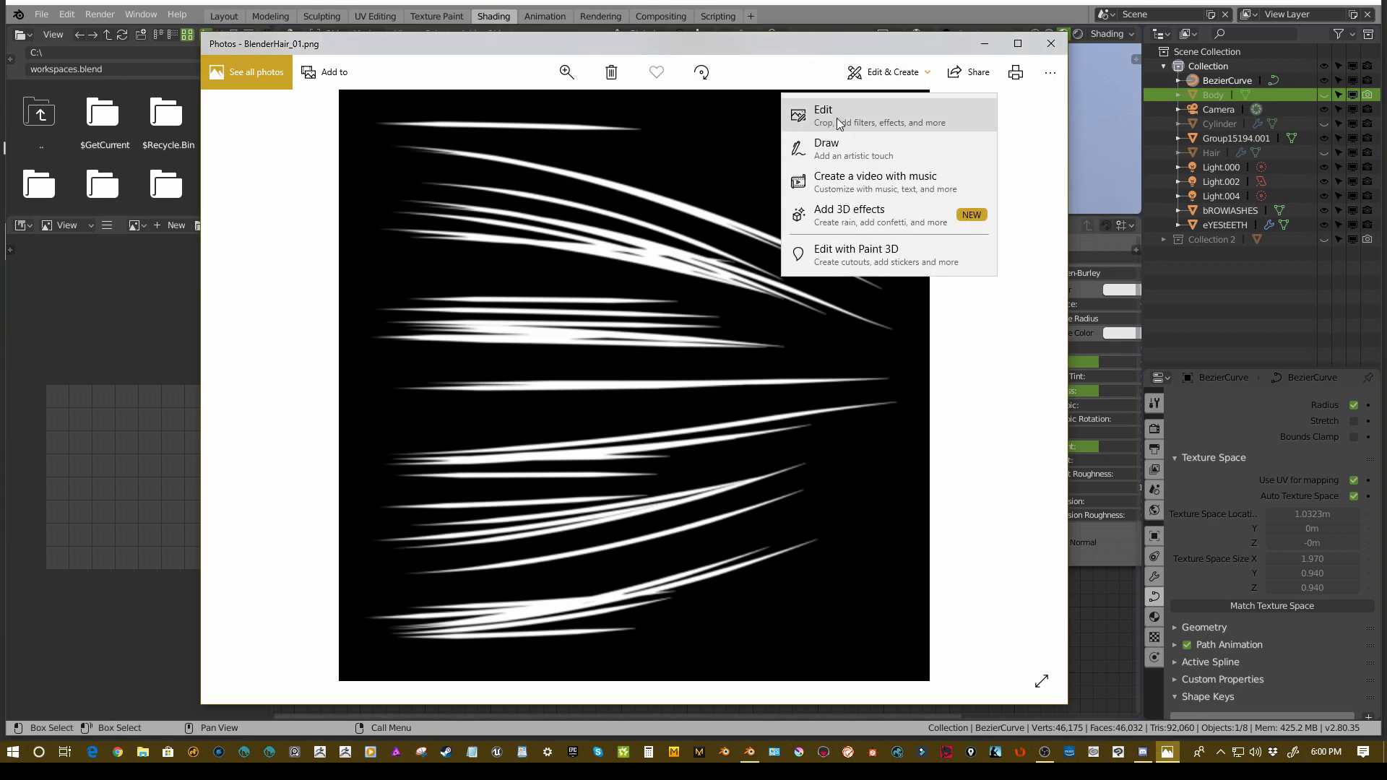
pyautogui.click(827, 114)
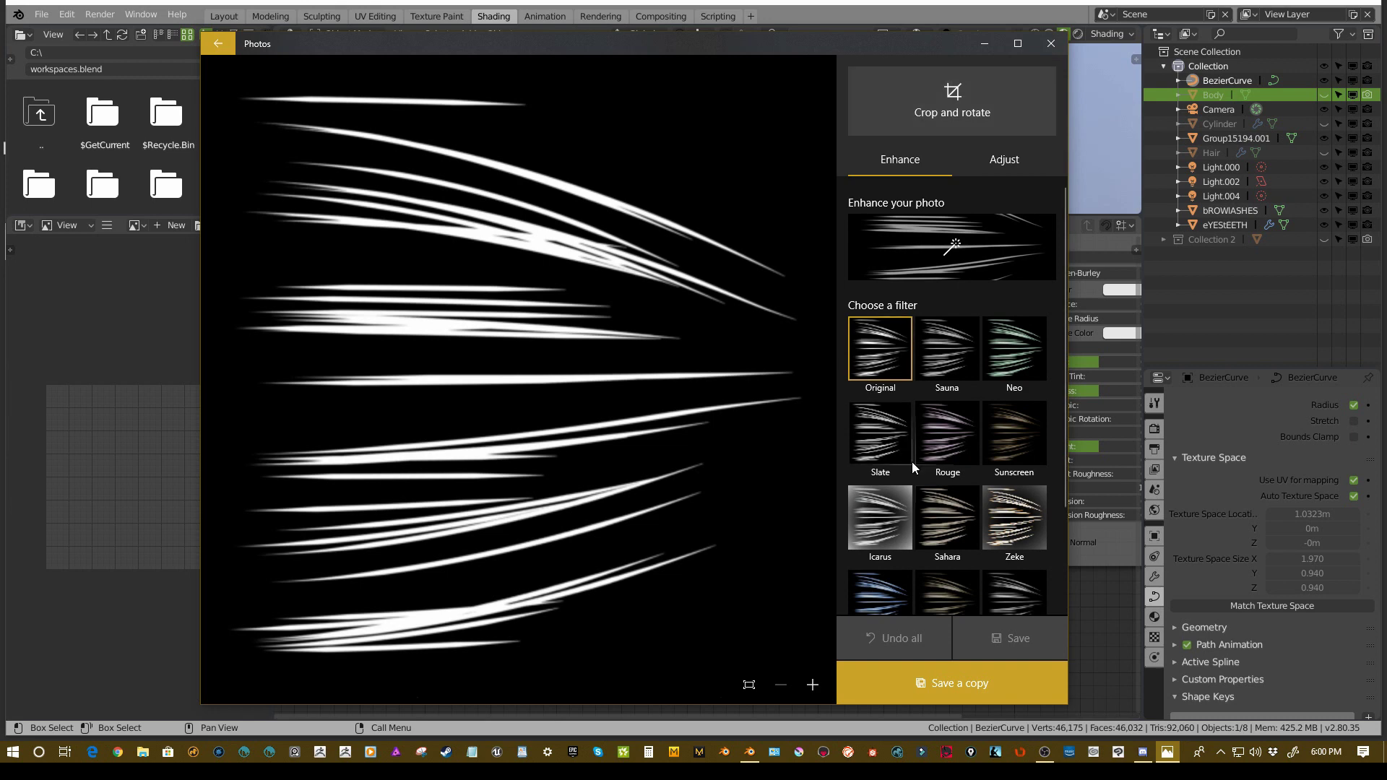
pyautogui.click(217, 43)
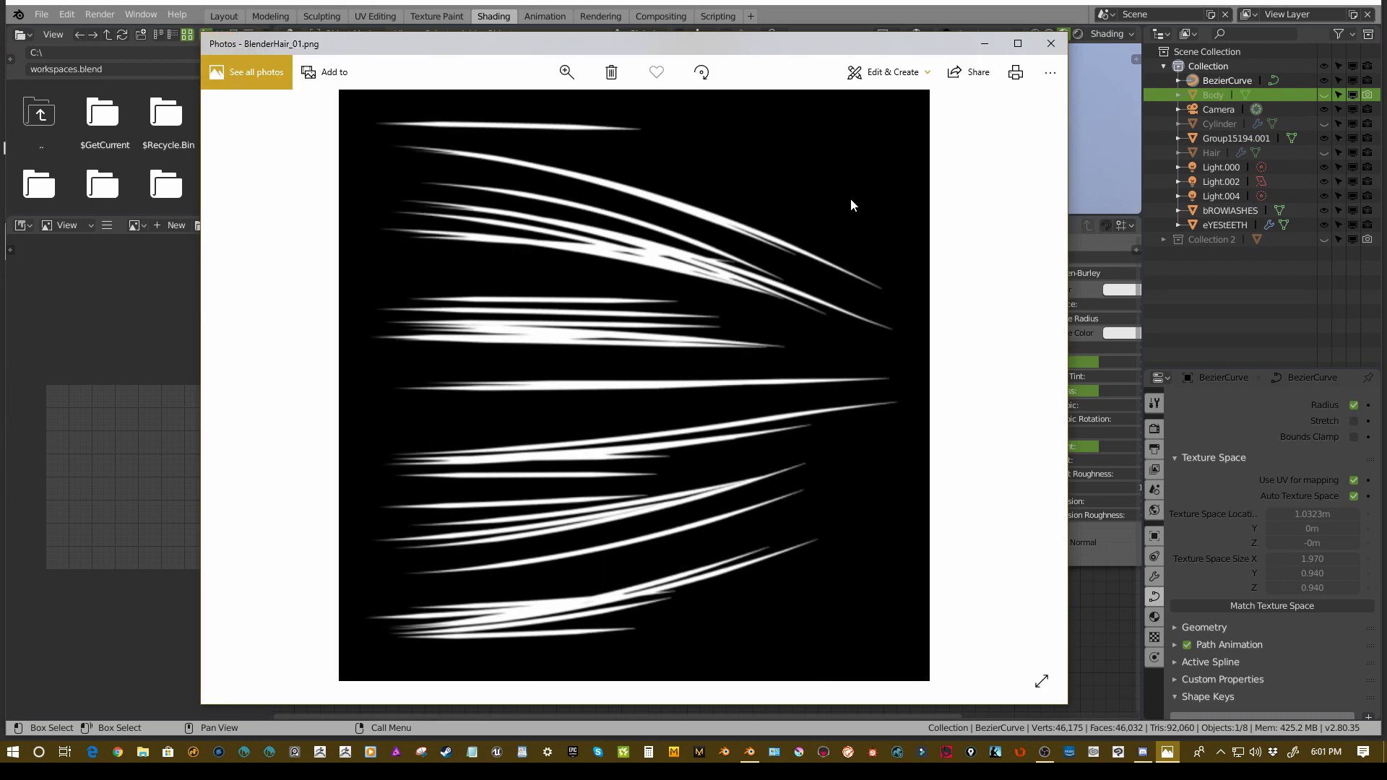
# - Draw a horizontal arrow along the hair strands toward their tips on the image and write "Top" near the arrowhead
pyautogui.click(912, 74)
pyautogui.click(843, 167)
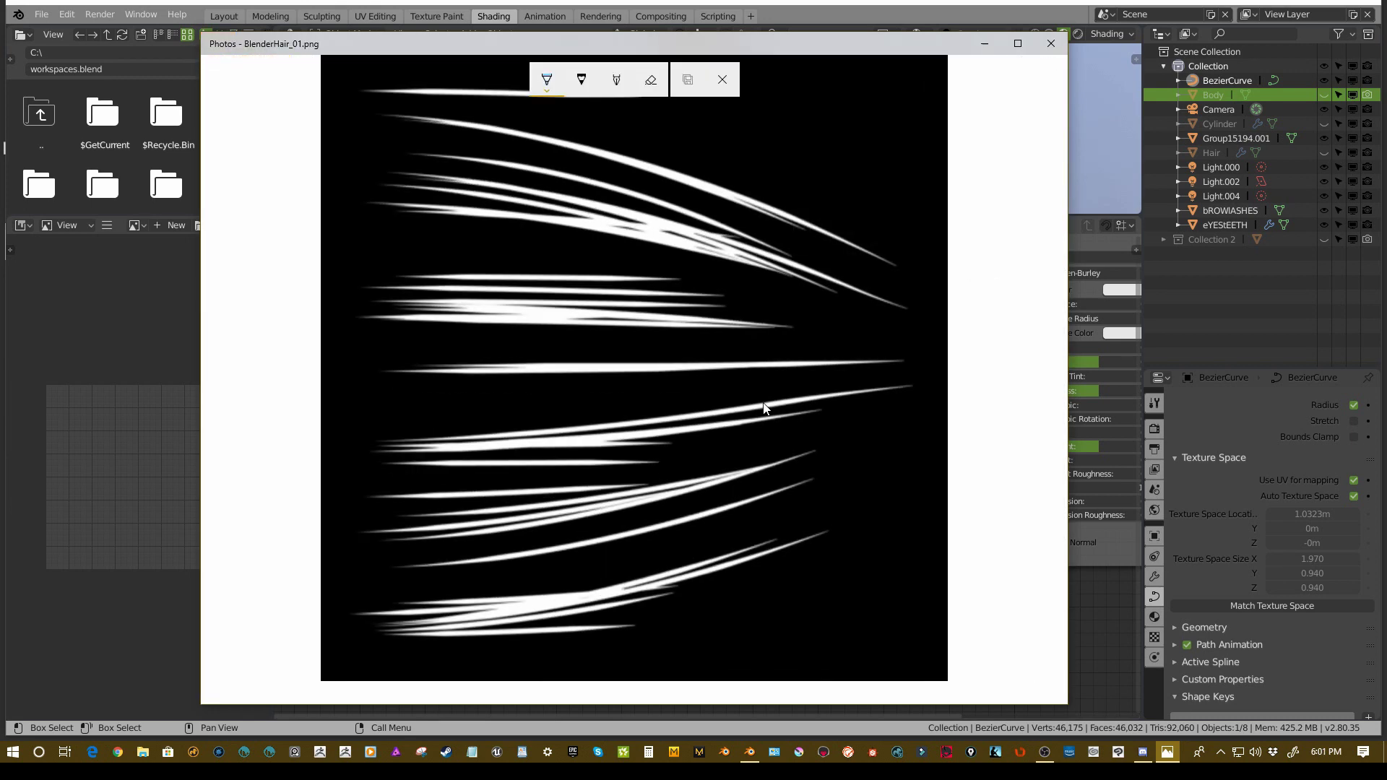
pyautogui.moveTo(489, 391)
pyautogui.mouseDown()
pyautogui.moveTo(811, 391)
pyautogui.moveTo(720, 419)
pyautogui.mouseUp()
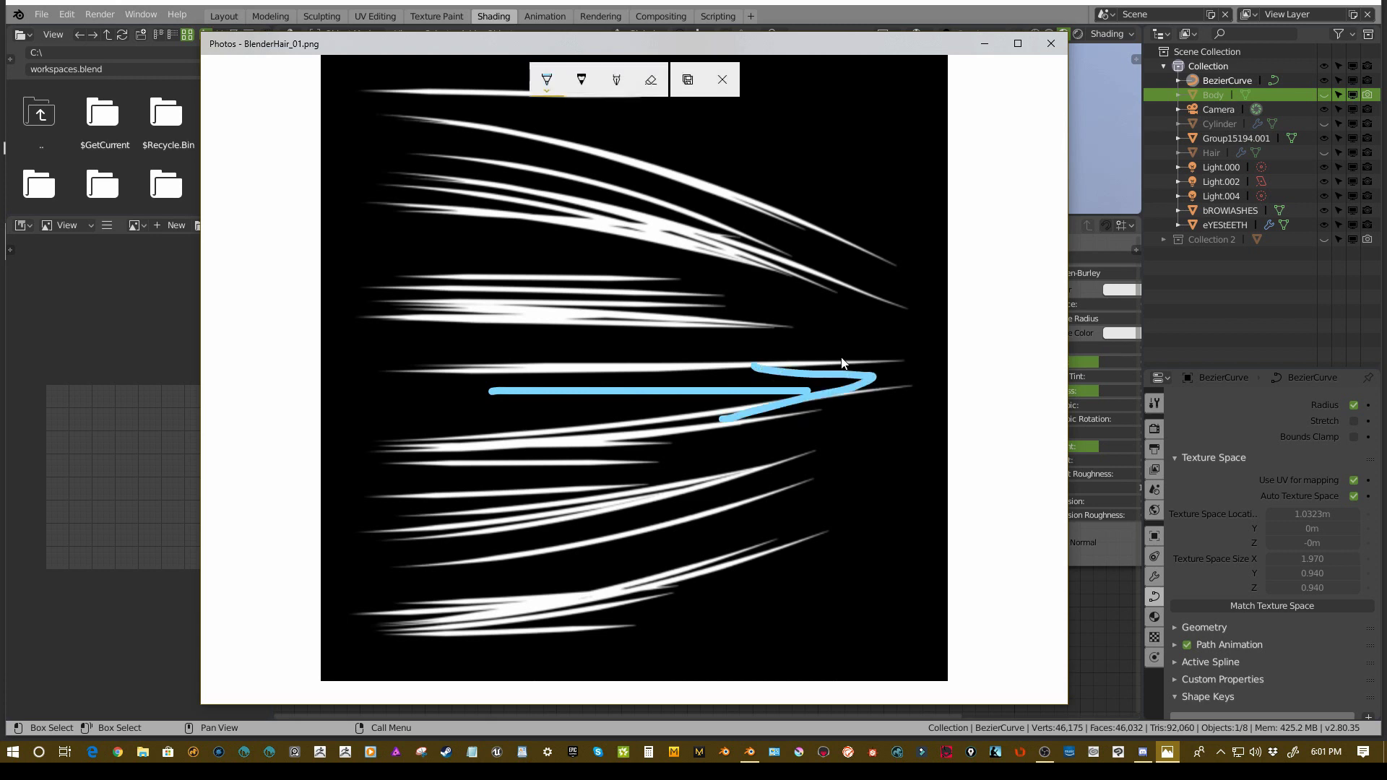
pyautogui.moveTo(895, 250)
pyautogui.mouseDown()
pyautogui.moveTo(892, 301)
pyautogui.moveTo(927, 255)
pyautogui.moveTo(951, 275)
pyautogui.mouseUp()
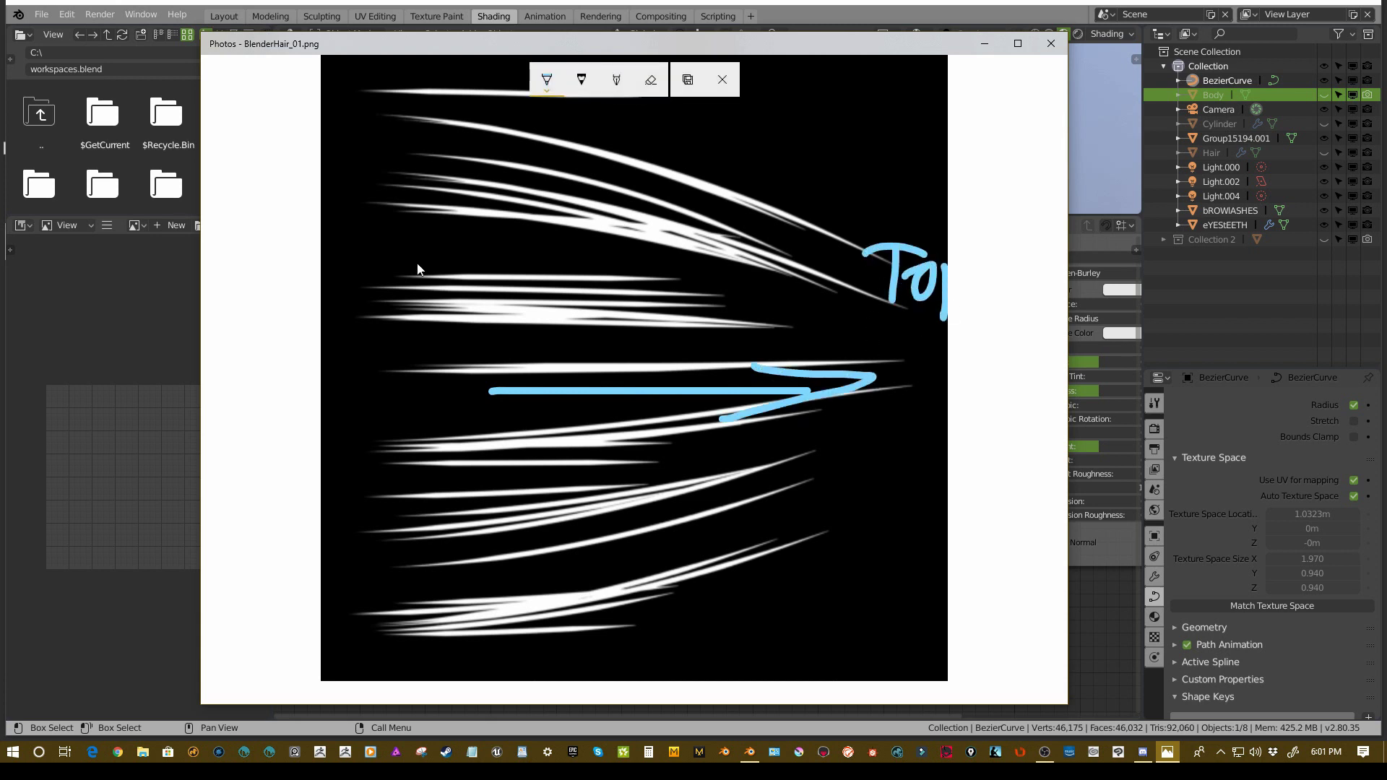
# - Write "root" at the base end of the hair strands on the image and close Photos
pyautogui.moveTo(349, 286)
pyautogui.mouseDown()
pyautogui.moveTo(427, 296)
pyautogui.moveTo(441, 318)
pyautogui.moveTo(505, 292)
pyautogui.mouseUp()
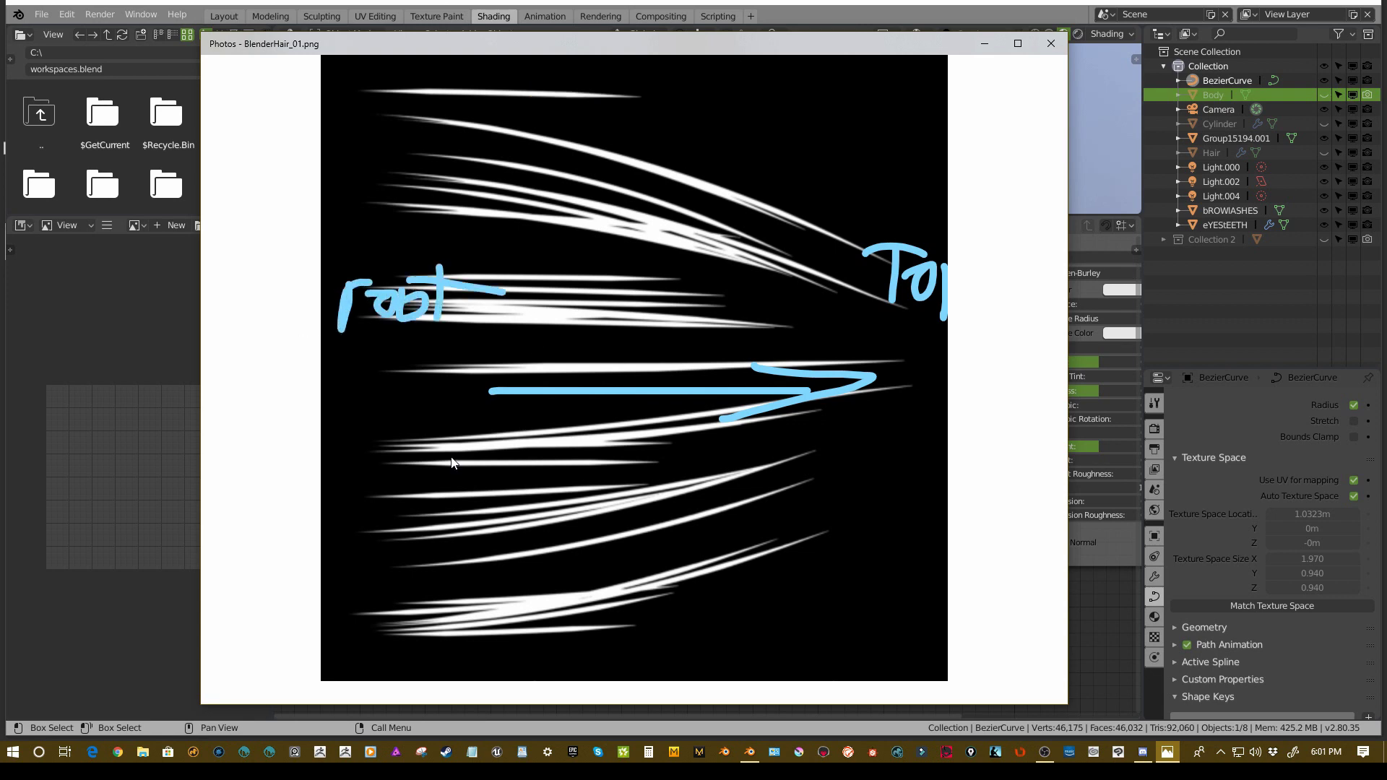
pyautogui.click(1051, 44)
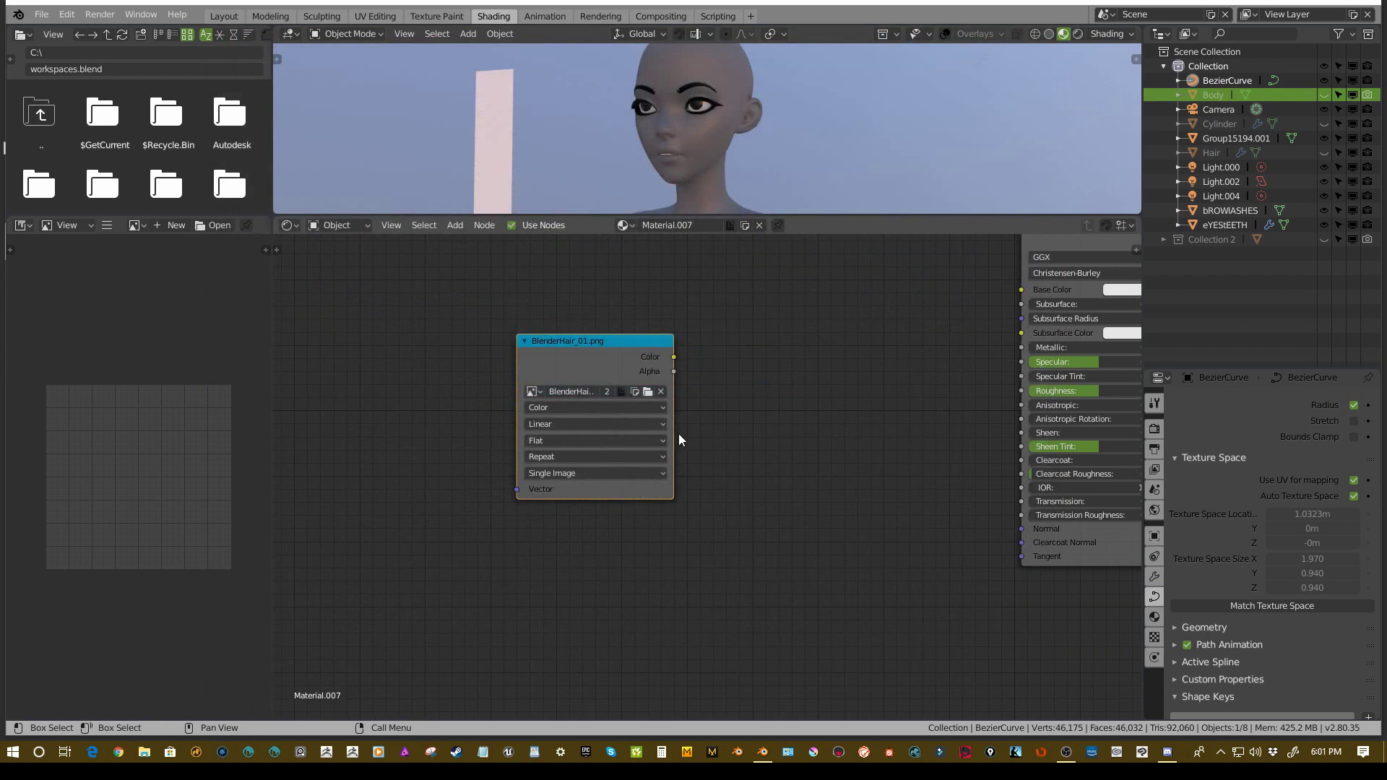
# - Save the Blender file Hair_AnimeGirl.blend
pyautogui.moveTo(755, 402); pyautogui.dragTo(564, 366, button='middle')
pyautogui.scroll(-1, 559, 423)
pyautogui.moveTo(419, 283); pyautogui.dragTo(410, 344)
pyautogui.moveTo(724, 505); pyautogui.dragTo(643, 482, button='middle')
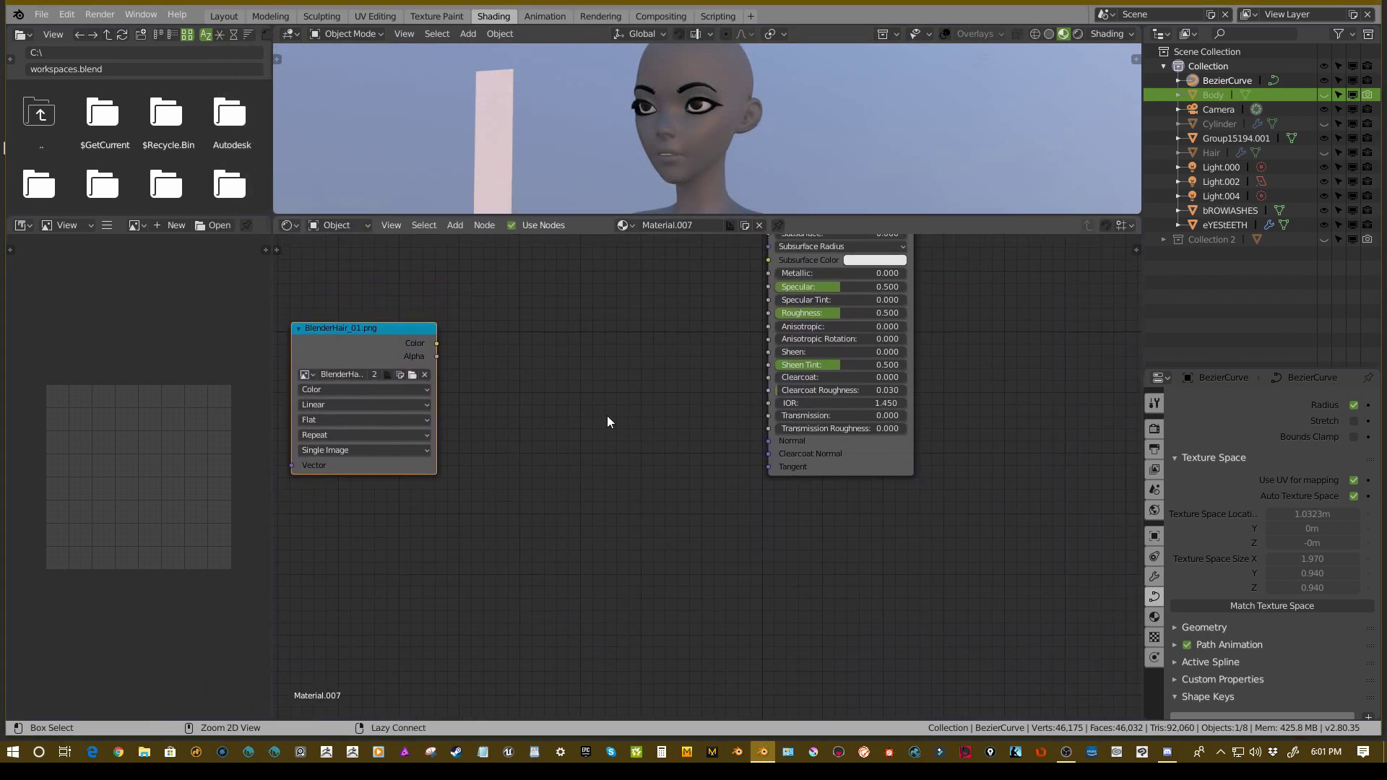
pyautogui.hotkey('ctrl', 's')
pyautogui.keyDown('shift'); pyautogui.scroll(-2, 723, 452); pyautogui.keyUp('shift')
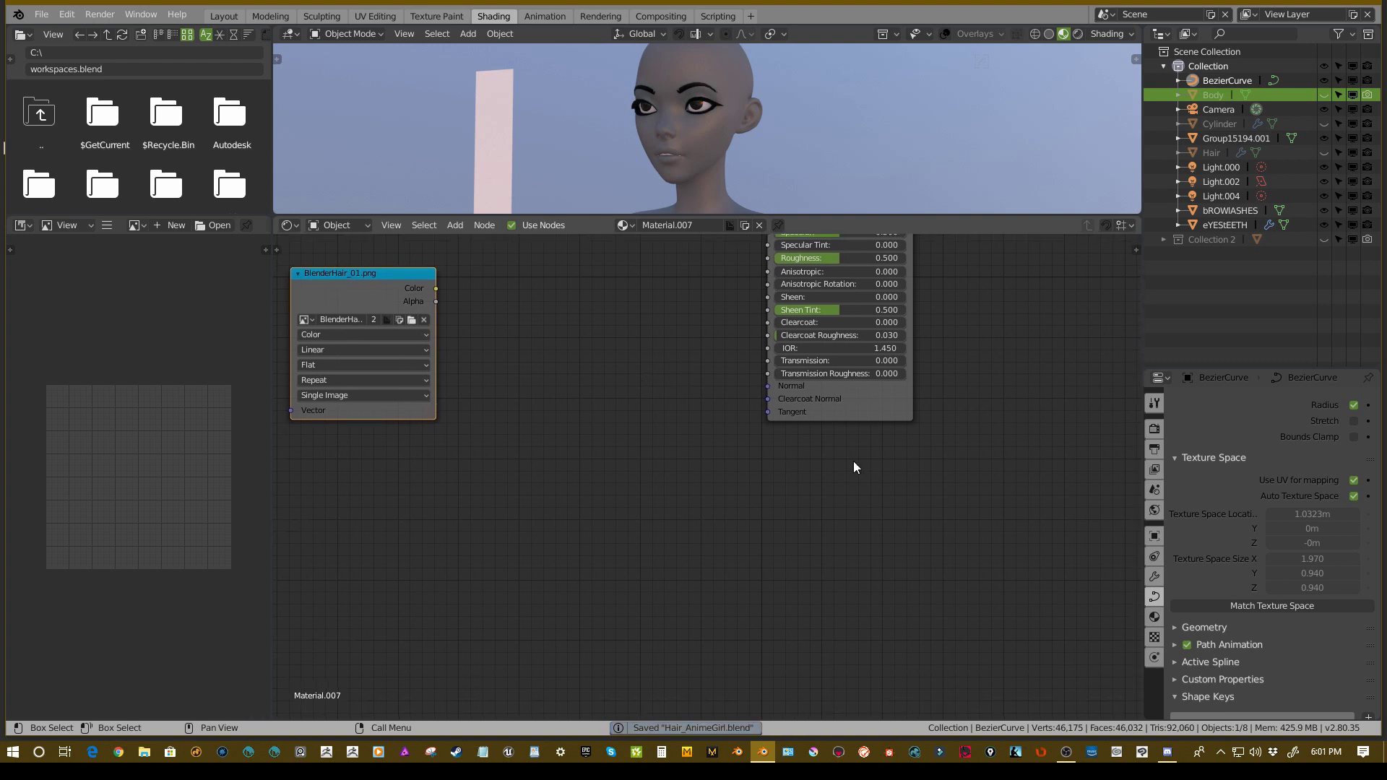
# - Move the Principled BSDF node slightly closer to the BlenderHair_01.png texture node
pyautogui.moveTo(853, 461); pyautogui.dragTo(809, 457, button='middle')
pyautogui.moveTo(682, 365); pyautogui.dragTo(605, 555, button='middle')
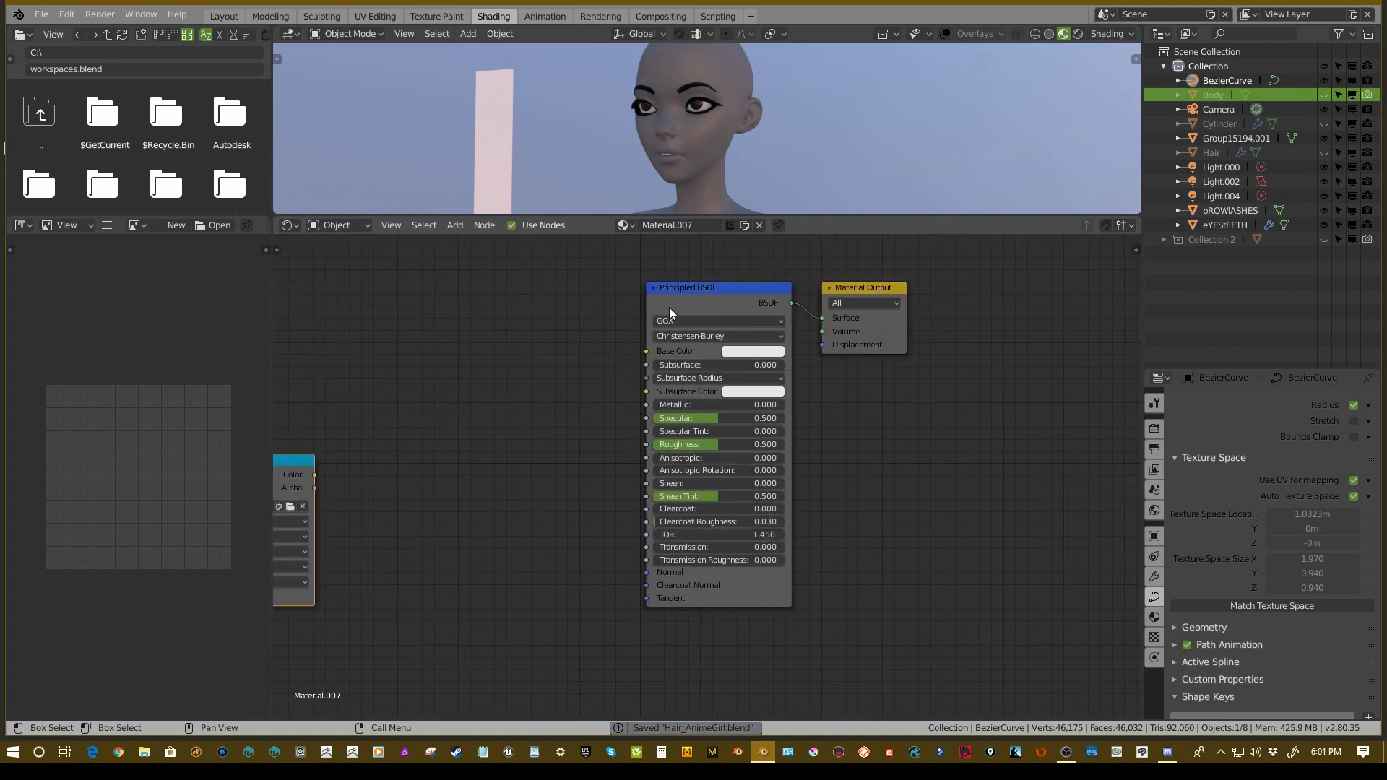
pyautogui.click(719, 296)
pyautogui.moveTo(426, 408); pyautogui.dragTo(591, 347, button='middle')
pyautogui.click(380, 406)
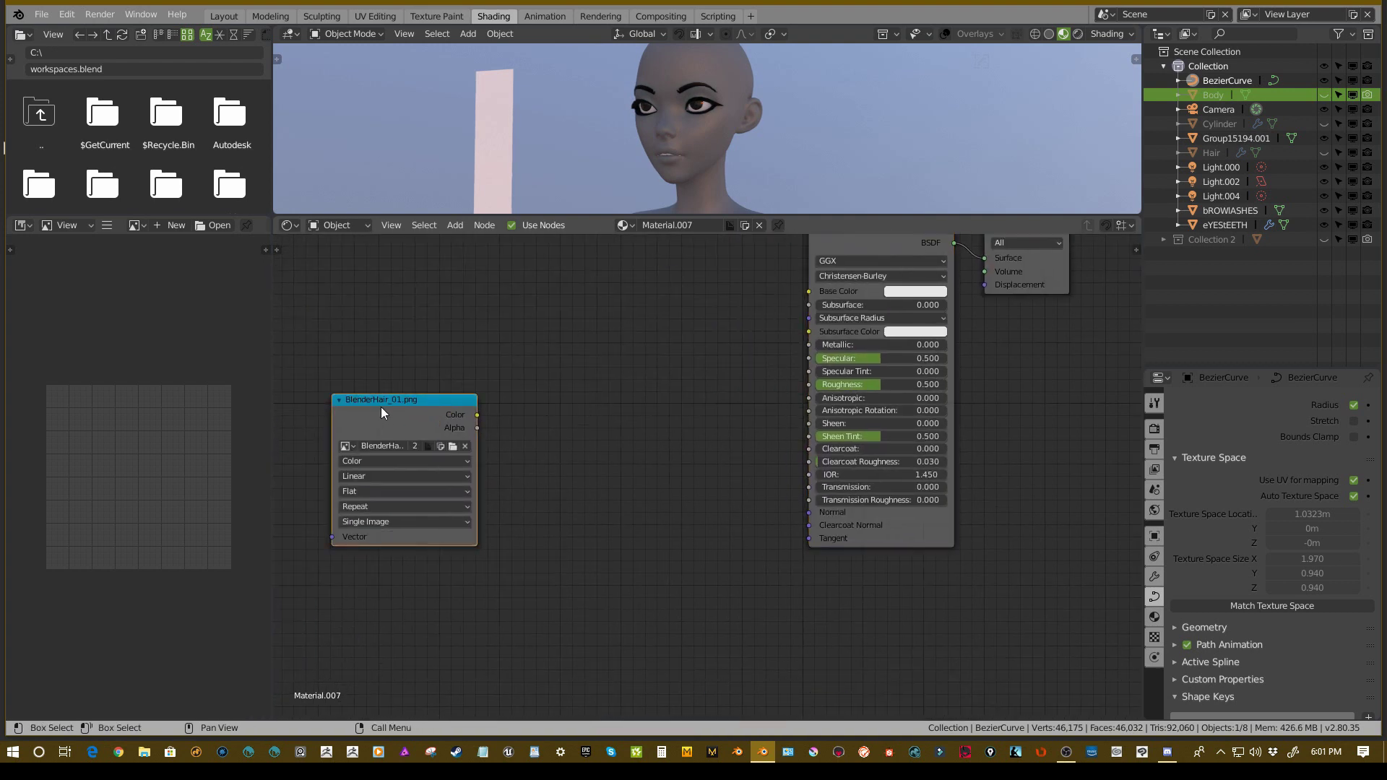
pyautogui.moveTo(655, 414); pyautogui.dragTo(577, 431, button='middle')
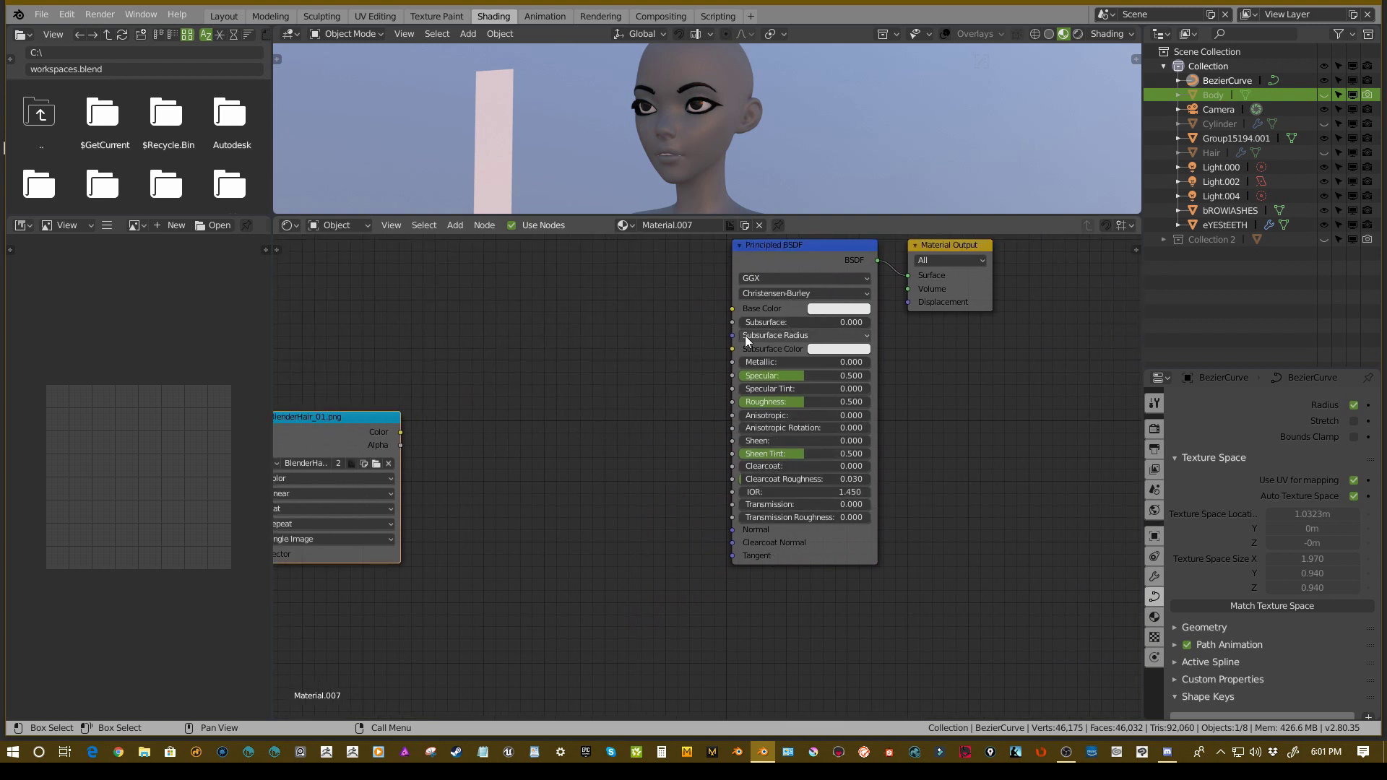
pyautogui.moveTo(647, 453); pyautogui.dragTo(631, 471, button='middle')
pyautogui.moveTo(771, 266); pyautogui.dragTo(719, 282)
pyautogui.moveTo(556, 494); pyautogui.dragTo(662, 507, button='middle')
pyautogui.scroll(2, 606, 386)
pyautogui.moveTo(694, 556); pyautogui.dragTo(635, 470, button='middle')
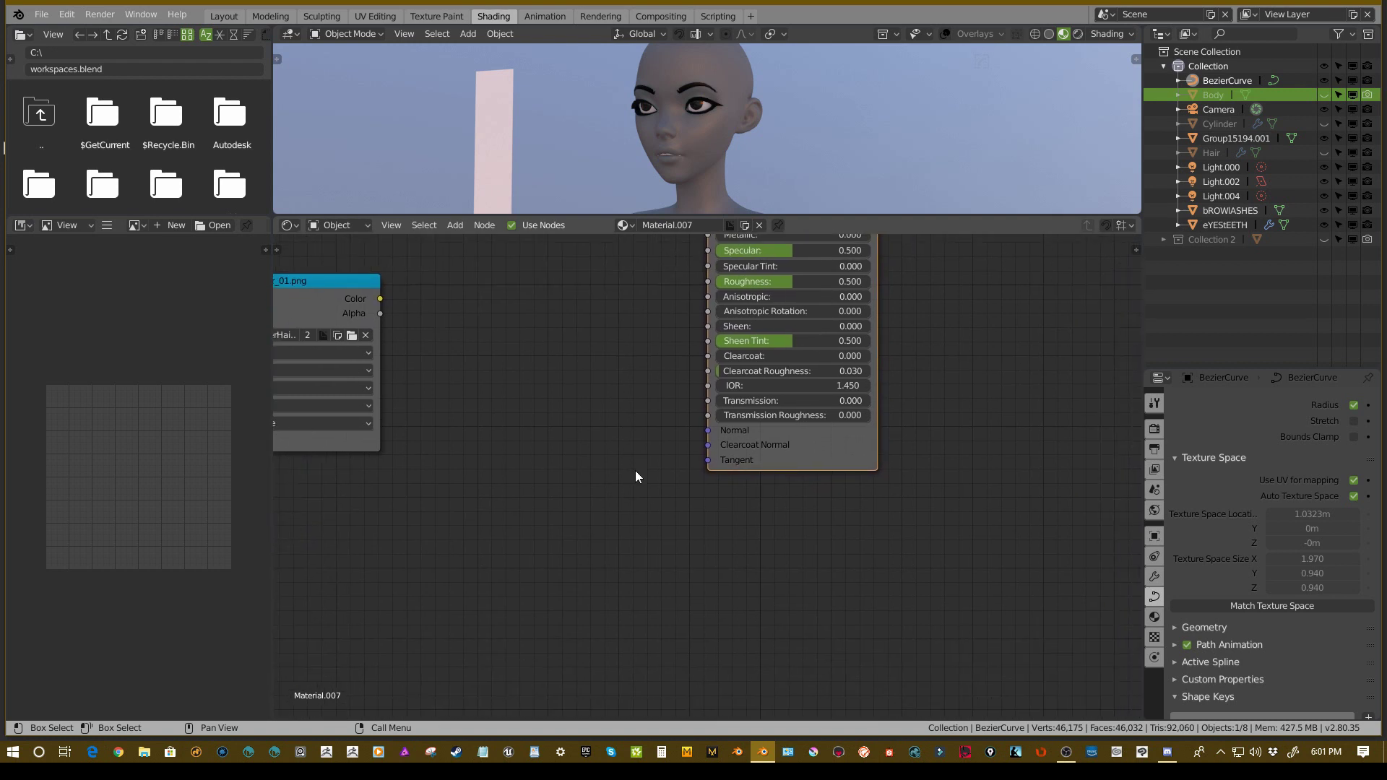
# - Add a Transparent BSDF node below the Principled BSDF and connect the image texture's Color output to its Color input
pyautogui.hotkey('shift', 'a')
pyautogui.moveTo(730, 520)
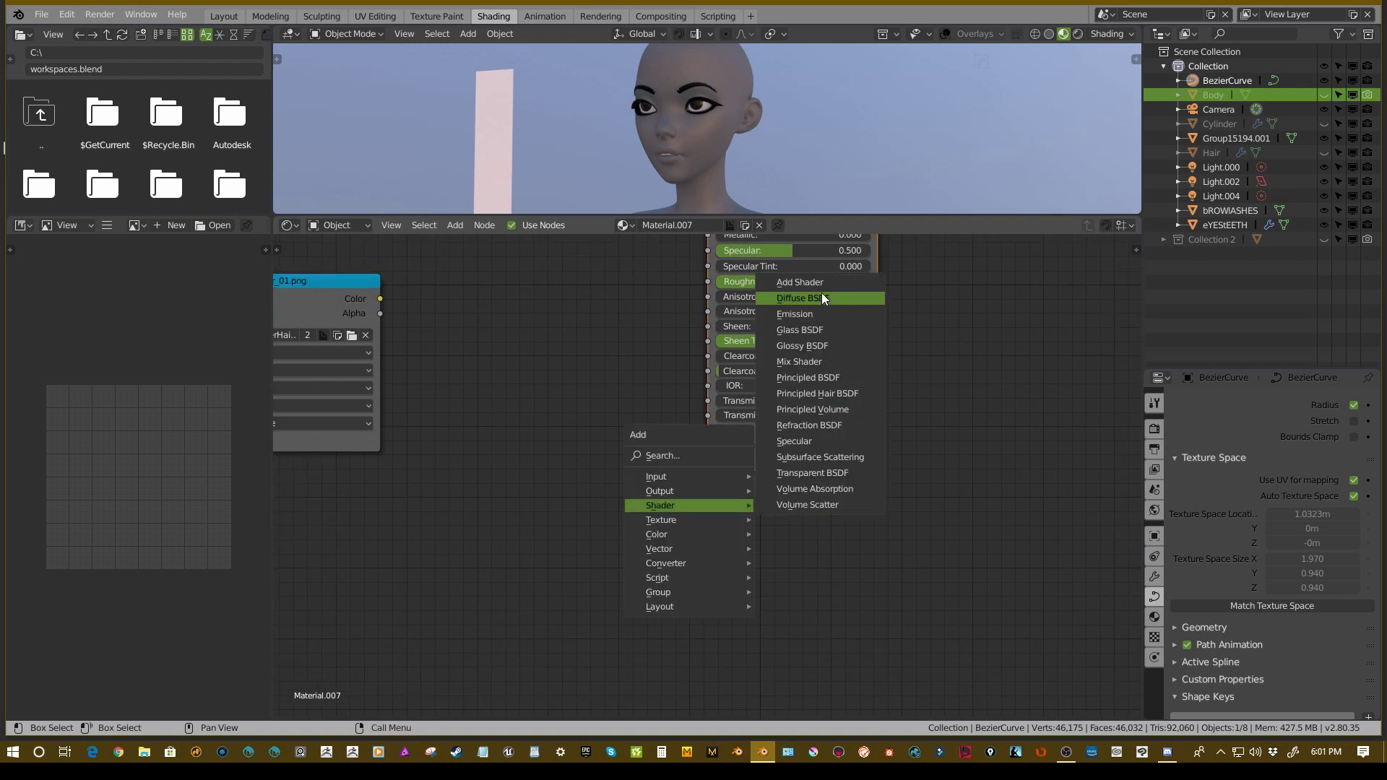
pyautogui.click(840, 472)
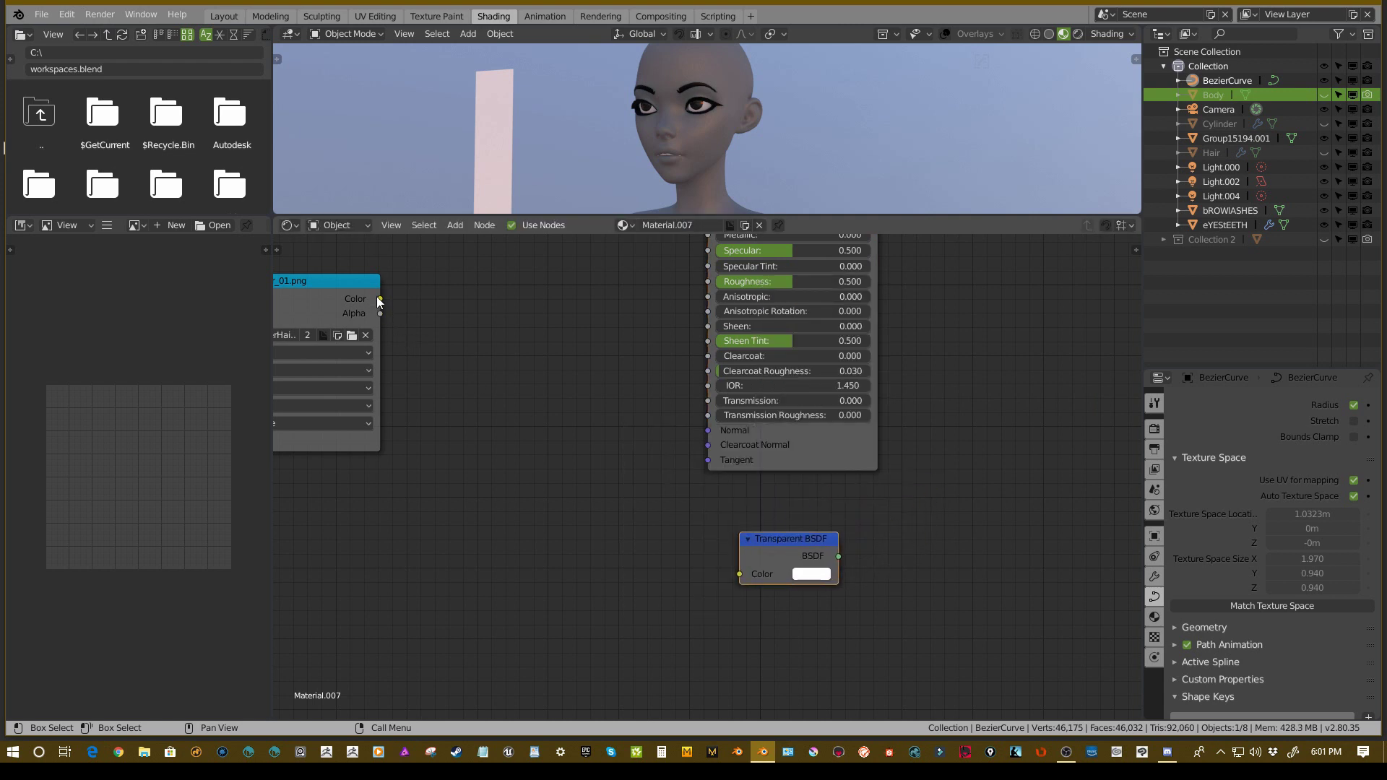
pyautogui.moveTo(382, 296); pyautogui.dragTo(470, 448)
pyautogui.moveTo(380, 298); pyautogui.dragTo(740, 574)
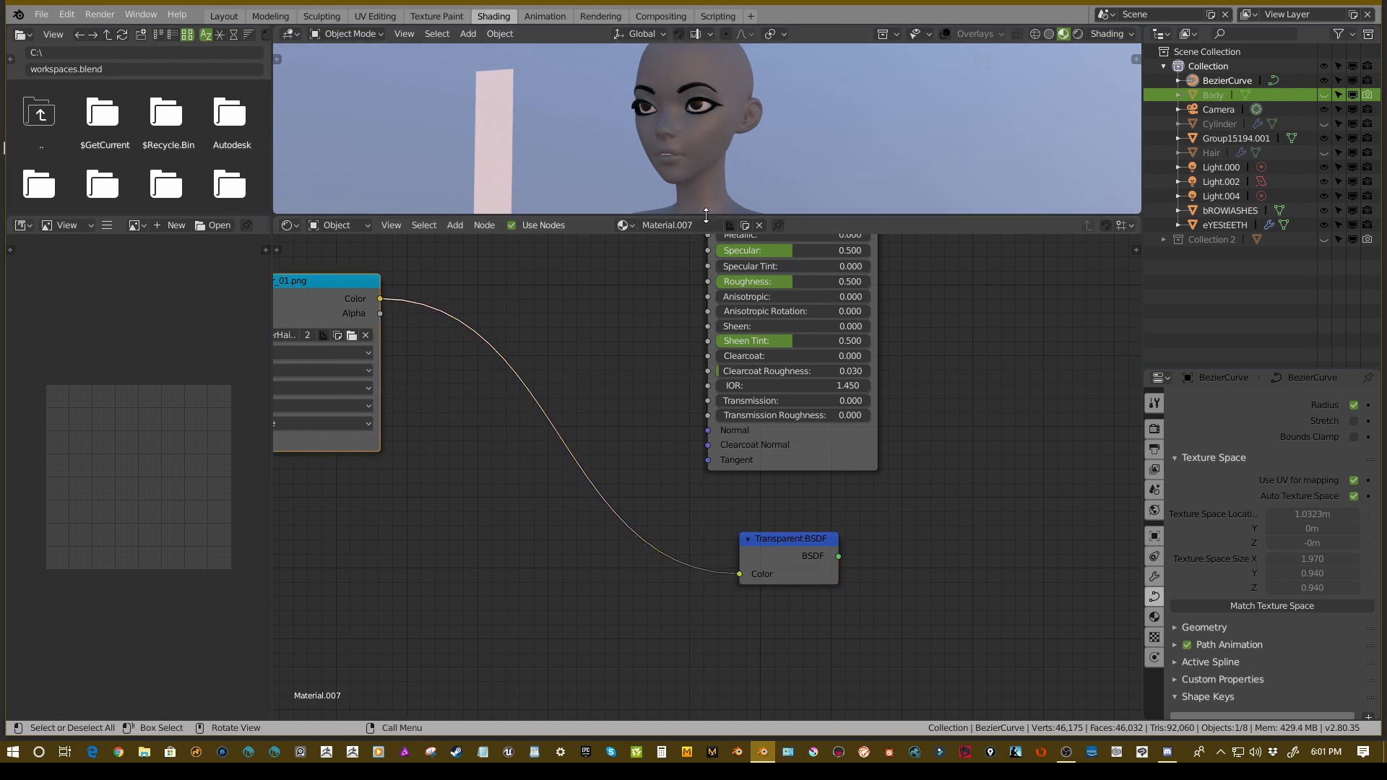
# - Enlarge the 3D viewport above the node editor and frame the curve strip close up
pyautogui.moveTo(699, 216); pyautogui.dragTo(700, 330)
pyautogui.moveTo(476, 208); pyautogui.dragTo(750, 220, button='middle')
pyautogui.scroll(2, 522, 214)
pyautogui.scroll(3, 598, 214)
pyautogui.scroll(-4, 660, 184)
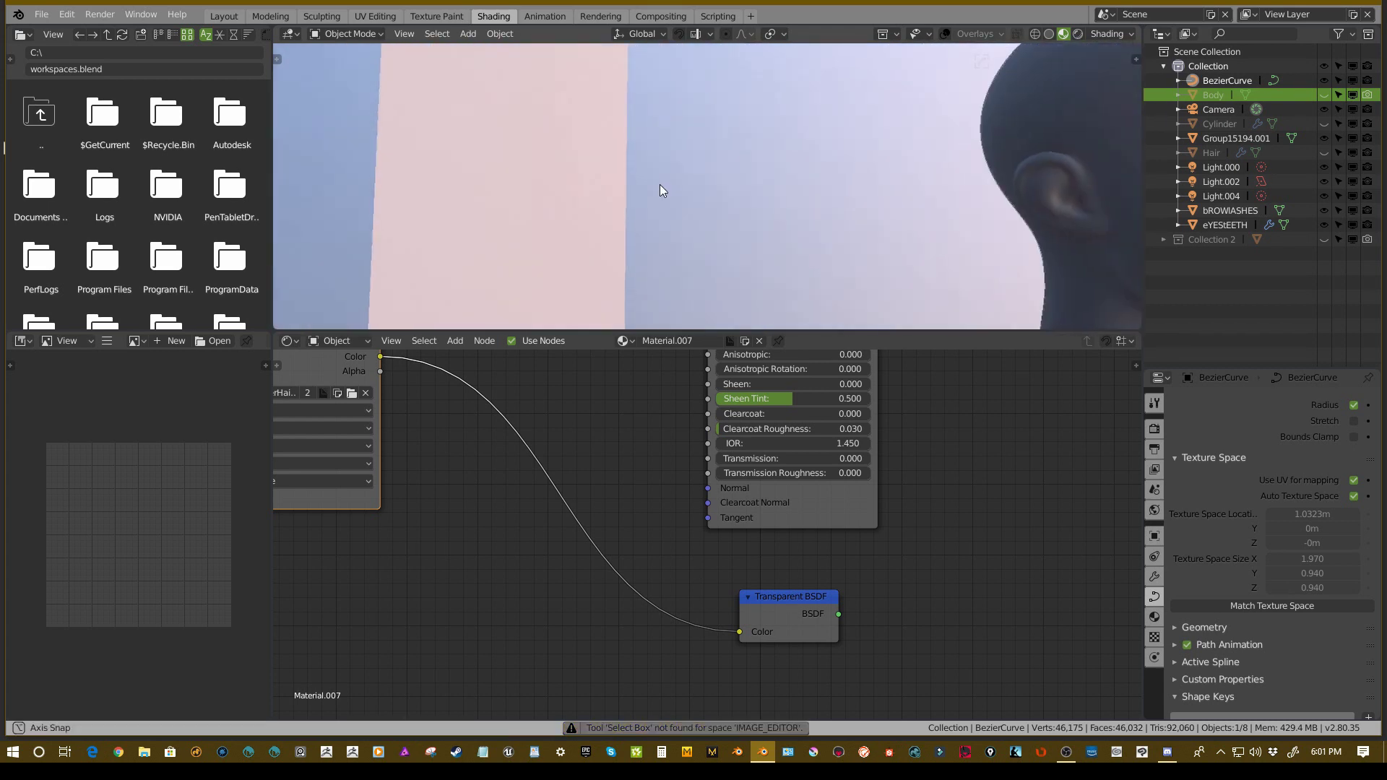
pyautogui.moveTo(660, 185); pyautogui.dragTo(706, 182, button='middle')
pyautogui.scroll(4, 626, 183)
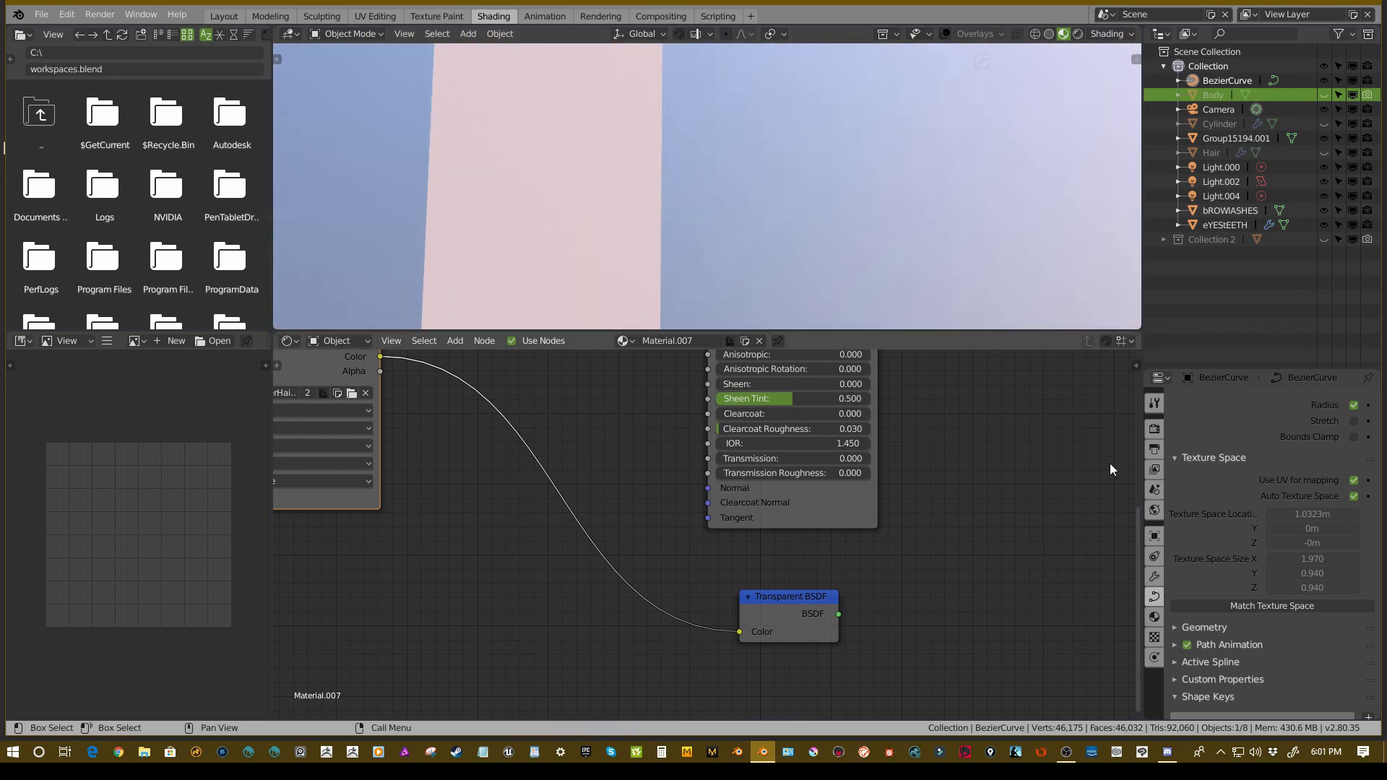
# - Show the properties of Material.007 and collapse its Surface section to reach the blend options
pyautogui.click(1154, 616)
pyautogui.scroll(10, 1190, 478)
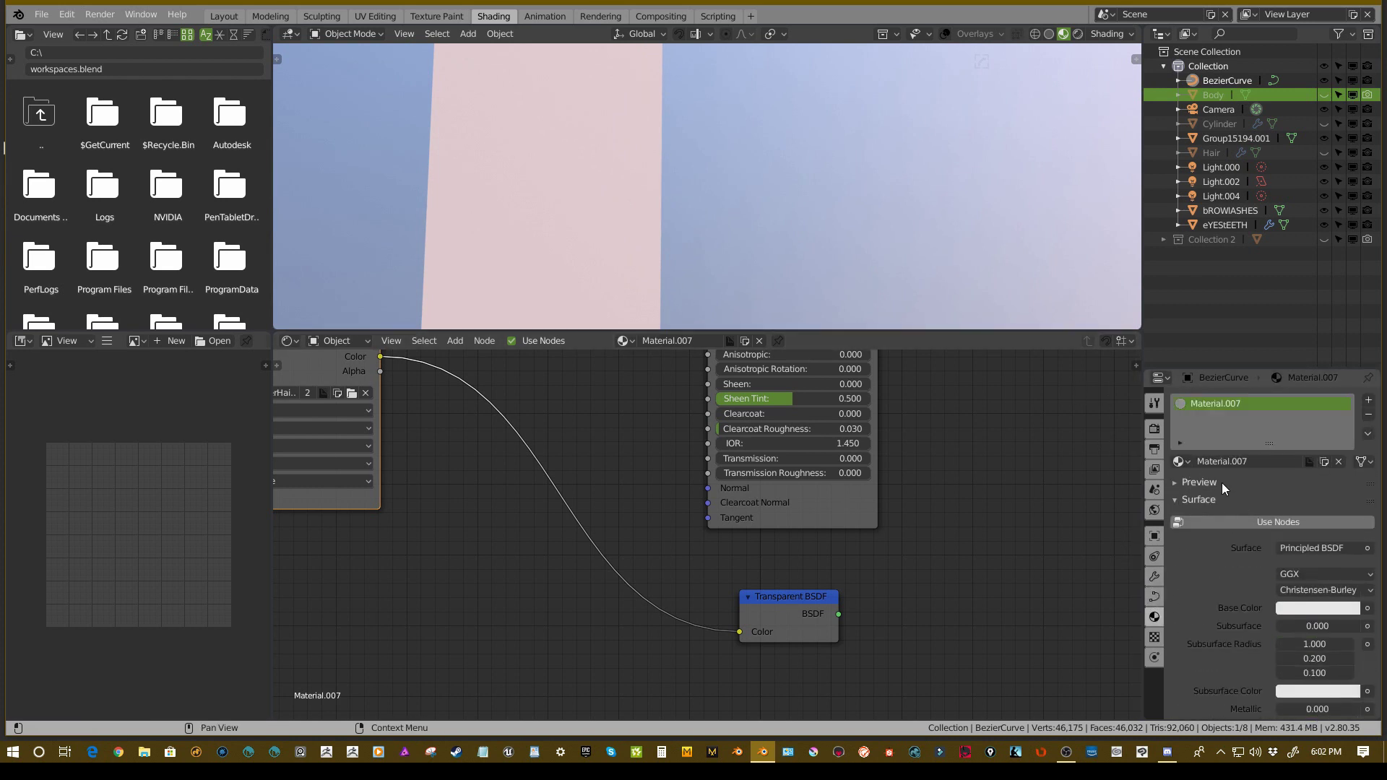
pyautogui.click(1197, 482)
pyautogui.click(1197, 482)
pyautogui.click(1191, 500)
# - Enter Edit Mode on the Bezier curve, select all its control points and return to Object Mode
pyautogui.press('Tab')
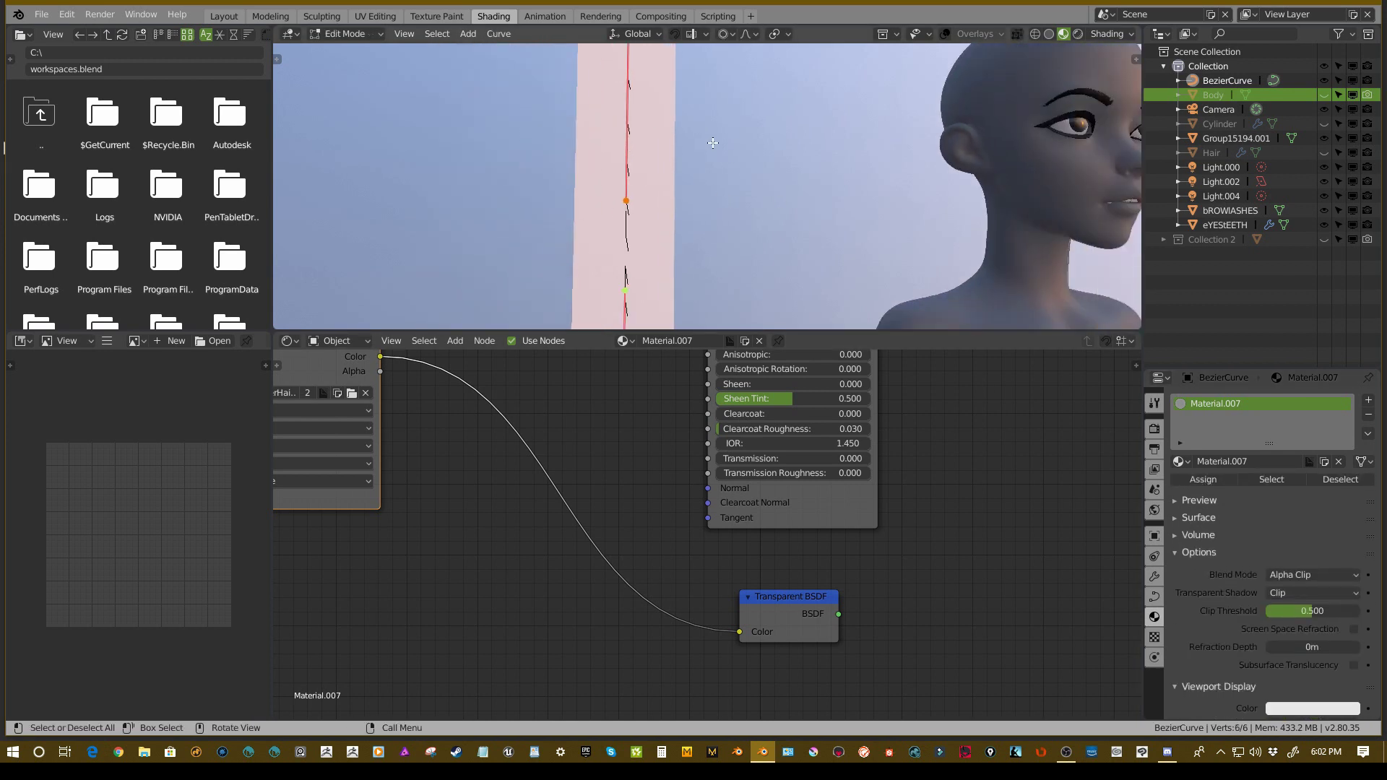
pyautogui.scroll(-4, 775, 196)
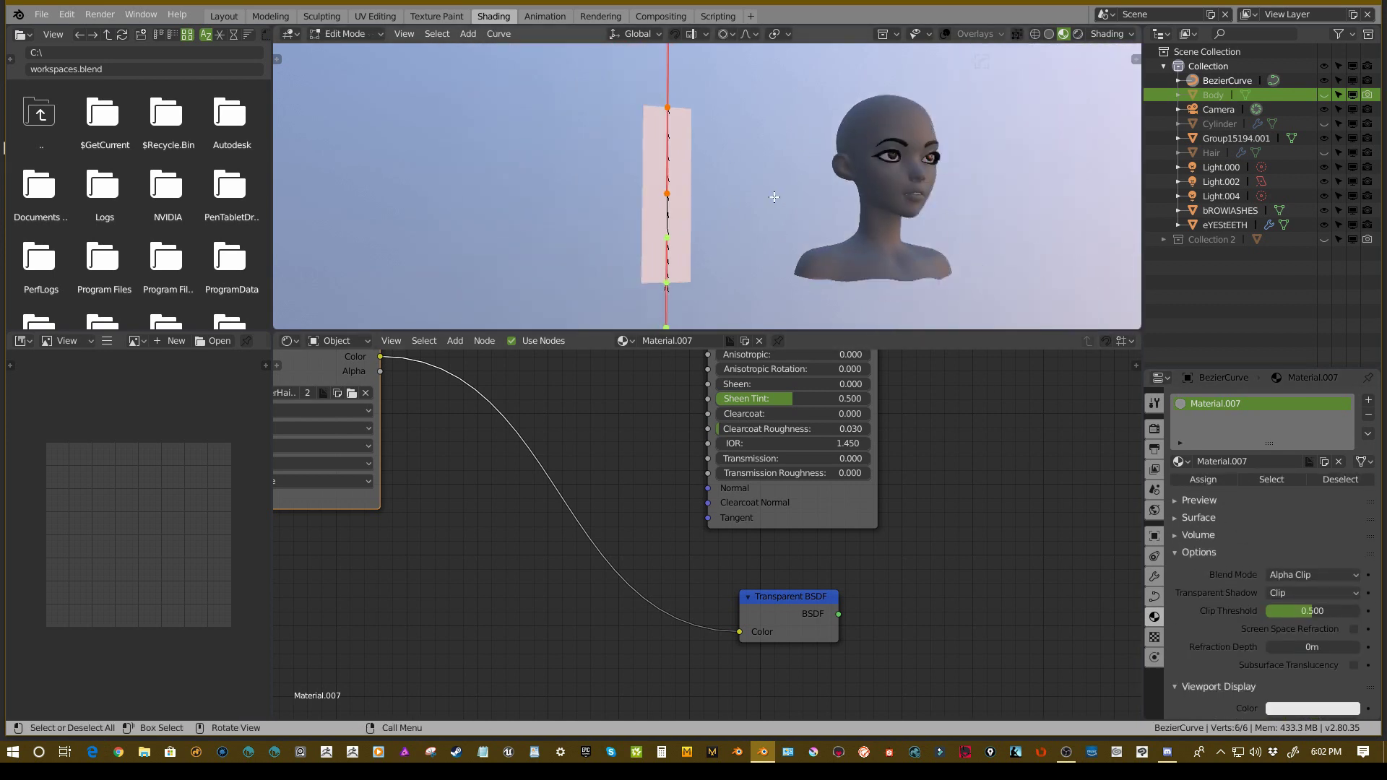
pyautogui.press('a')
pyautogui.press('a')
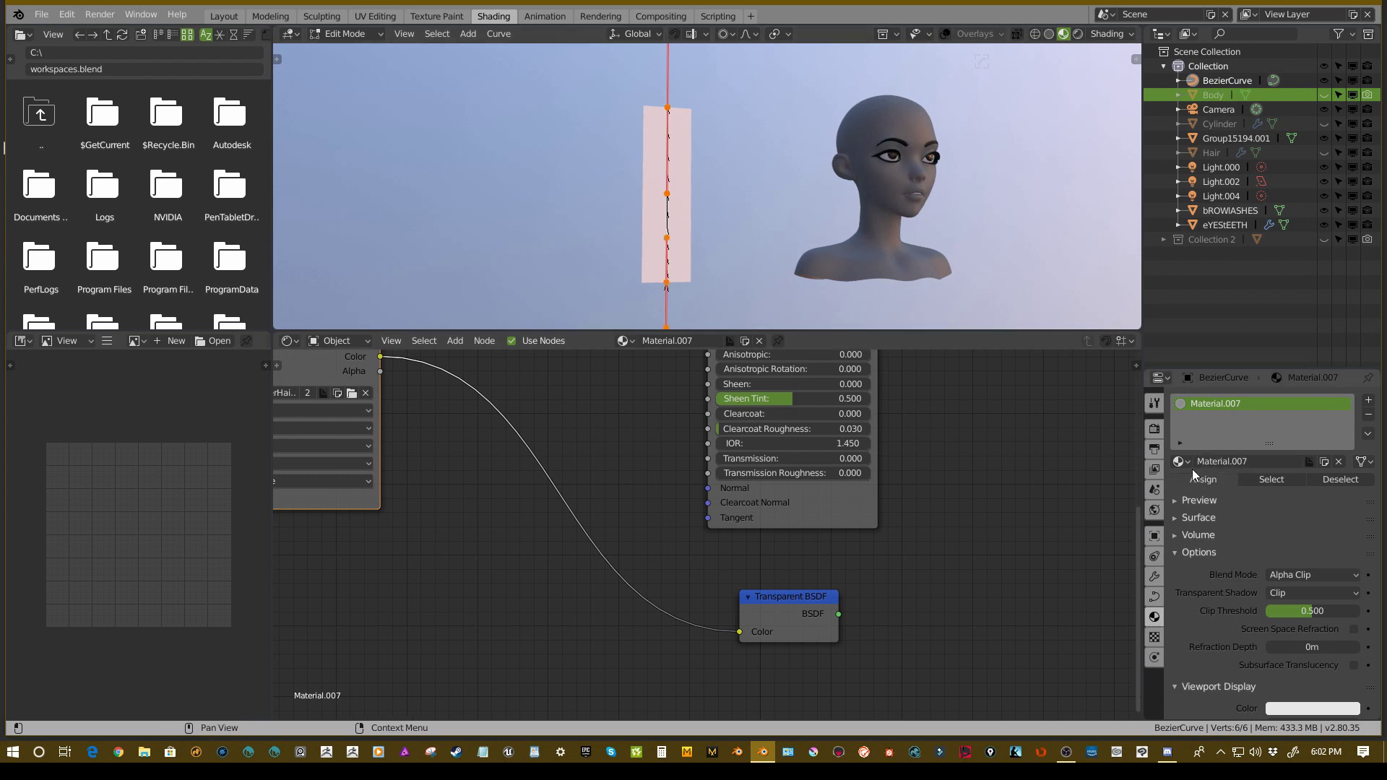
pyautogui.press('Tab')
pyautogui.moveTo(749, 253); pyautogui.dragTo(697, 226, button='middle')
# - Add a Mix Shader node beside the Principled BSDF and move the Material Output farther away to make room
pyautogui.scroll(-2, 939, 481)
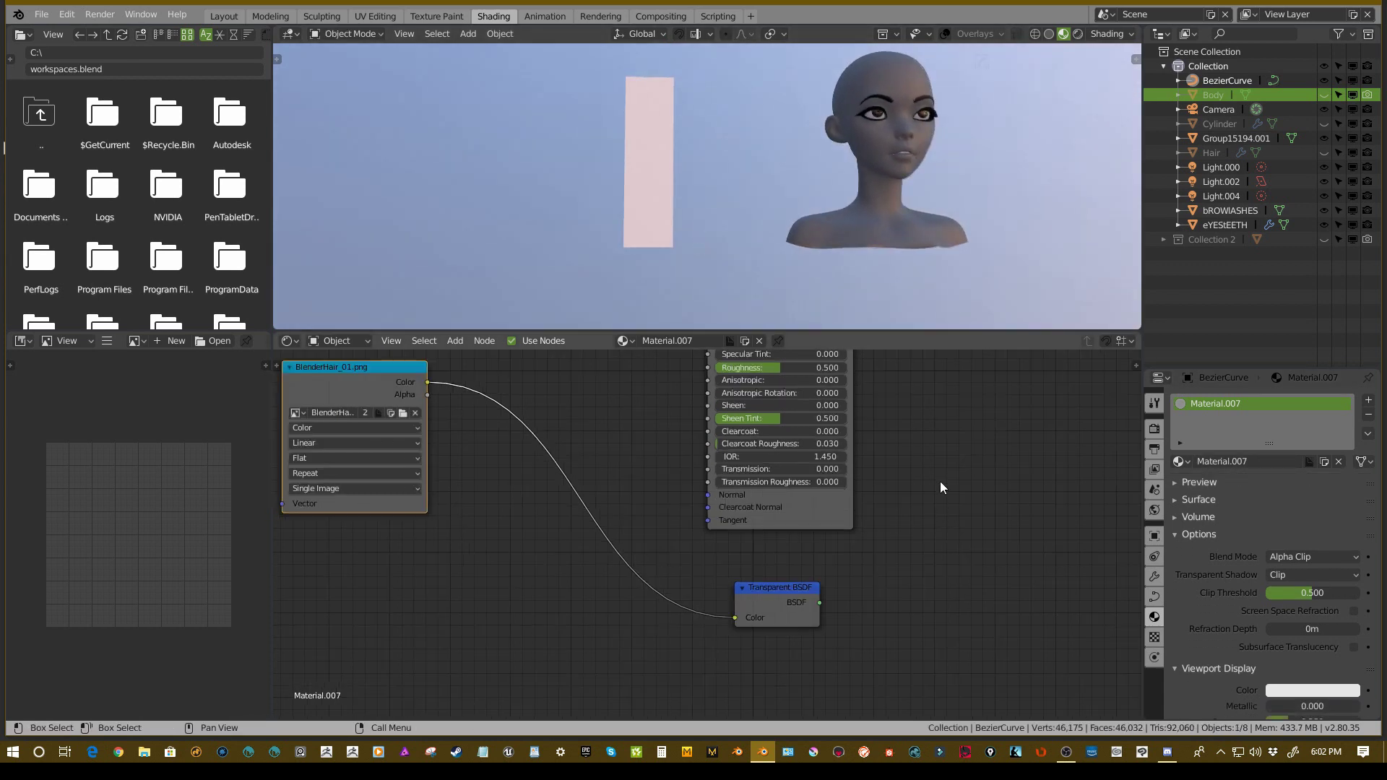
pyautogui.moveTo(925, 415); pyautogui.dragTo(715, 531, button='middle')
pyautogui.scroll(-2, 710, 531)
pyautogui.moveTo(684, 478); pyautogui.dragTo(714, 482, button='middle')
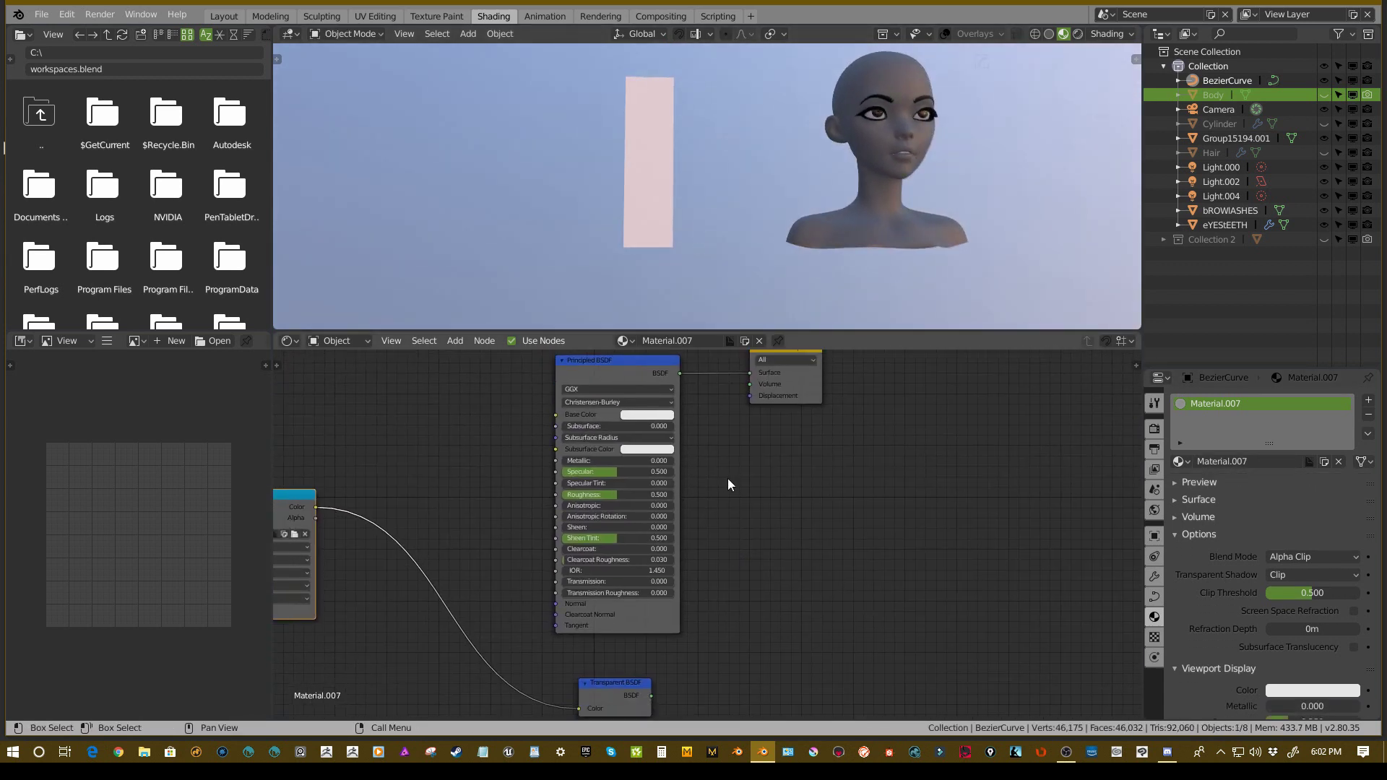
pyautogui.hotkey('shift', 'a')
pyautogui.moveTo(727, 486)
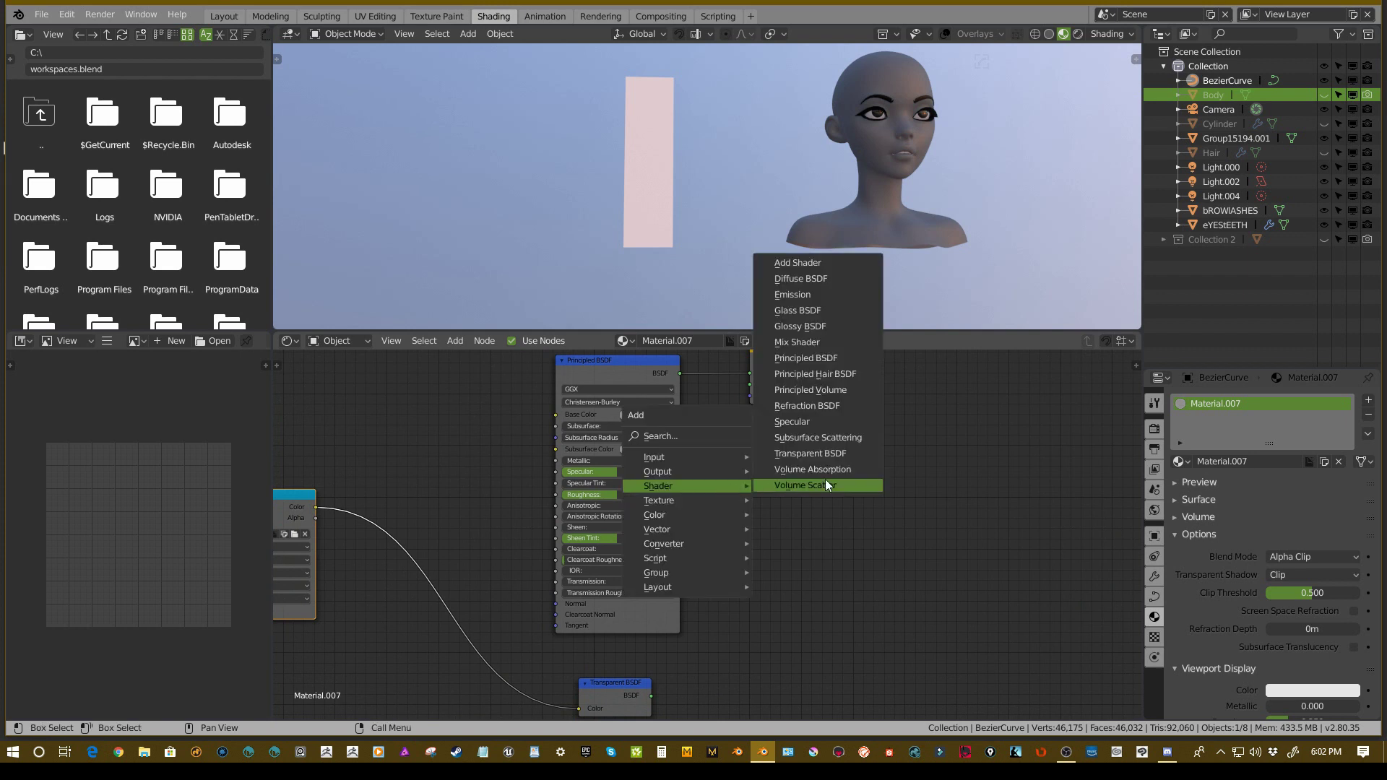
pyautogui.click(822, 326)
pyautogui.moveTo(836, 416); pyautogui.dragTo(801, 485, button='middle')
pyautogui.moveTo(753, 417); pyautogui.dragTo(925, 413)
pyautogui.moveTo(772, 545); pyautogui.dragTo(836, 409, button='middle')
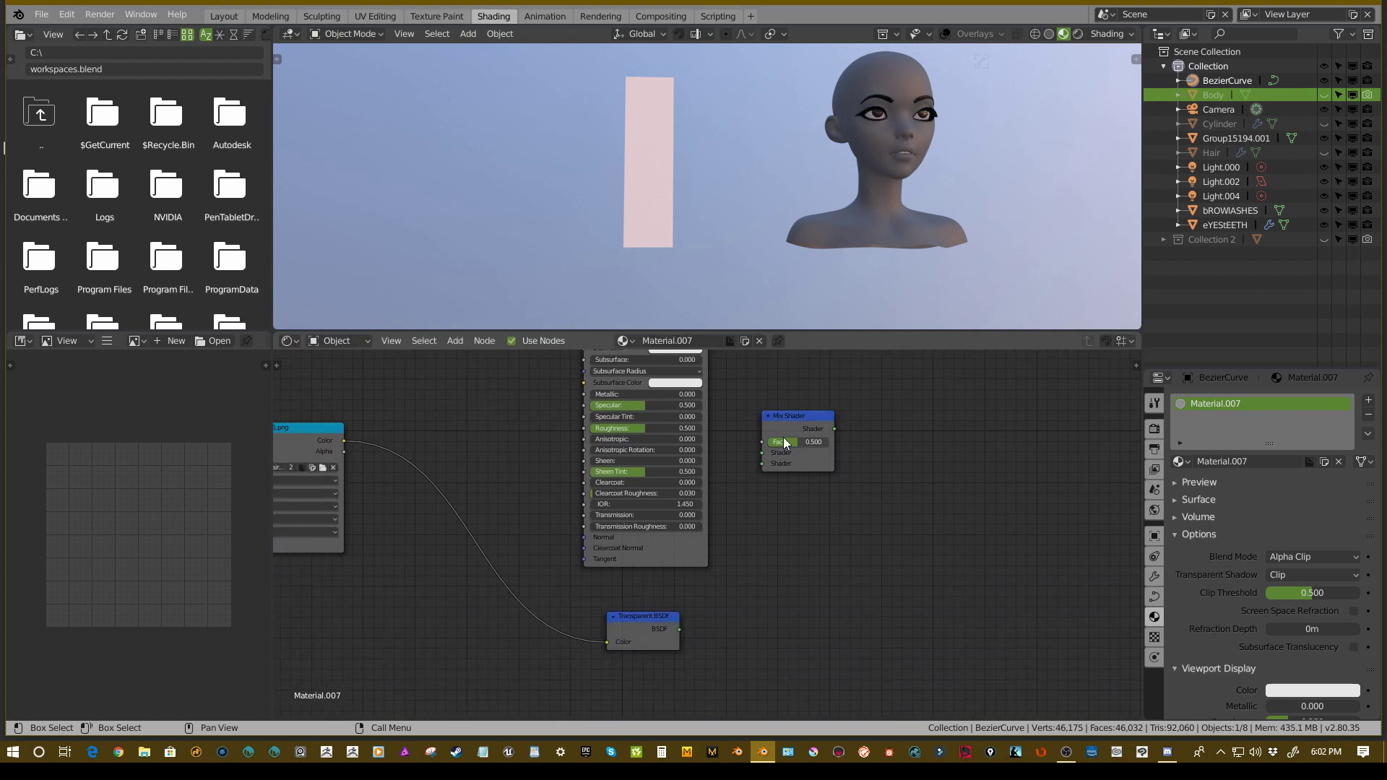
# - Connect the Principled BSDF and Transparent BSDF to the Mix Shader's two inputs, and the Mix Shader to the Material Output's Surface
pyautogui.scroll(3, 791, 448)
pyautogui.scroll(-5, 722, 423)
pyautogui.moveTo(717, 419); pyautogui.dragTo(679, 505, button='middle')
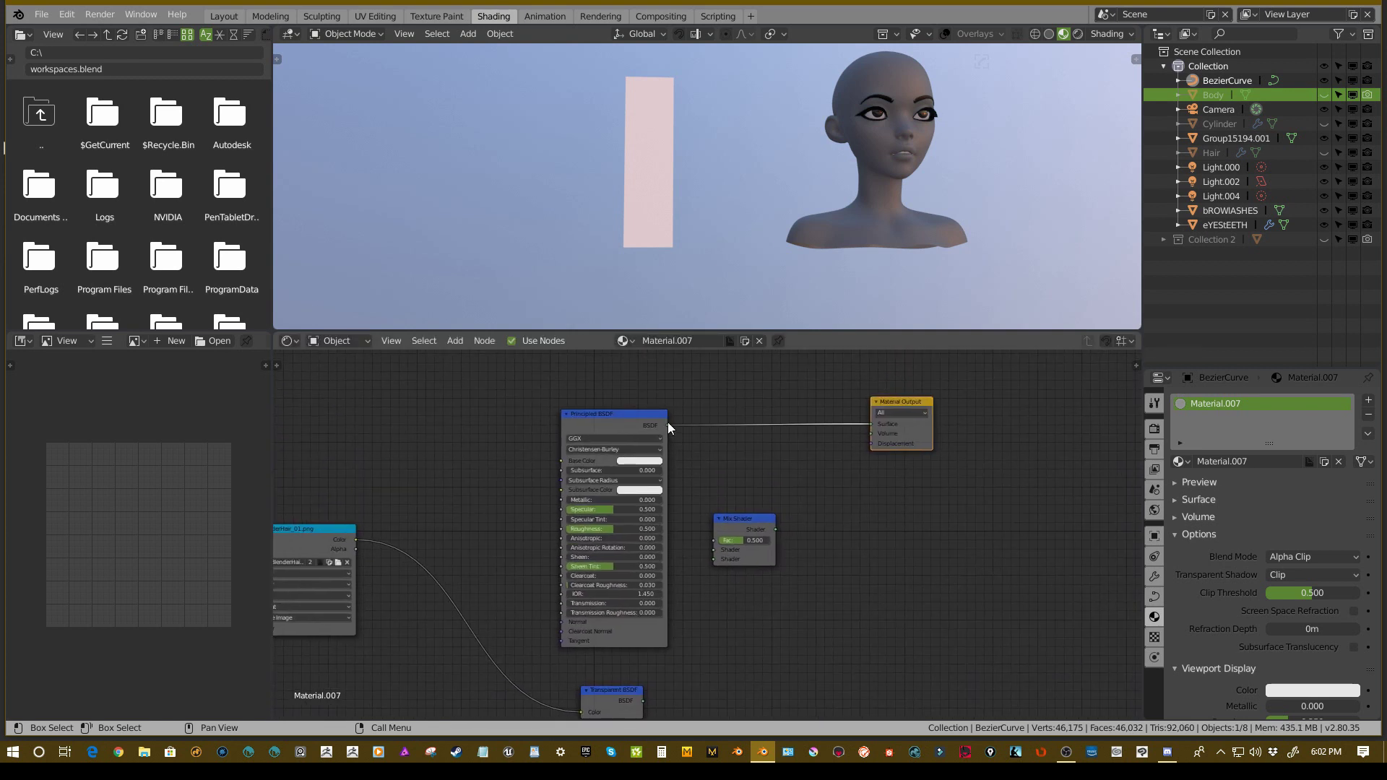
pyautogui.moveTo(667, 424); pyautogui.dragTo(714, 550)
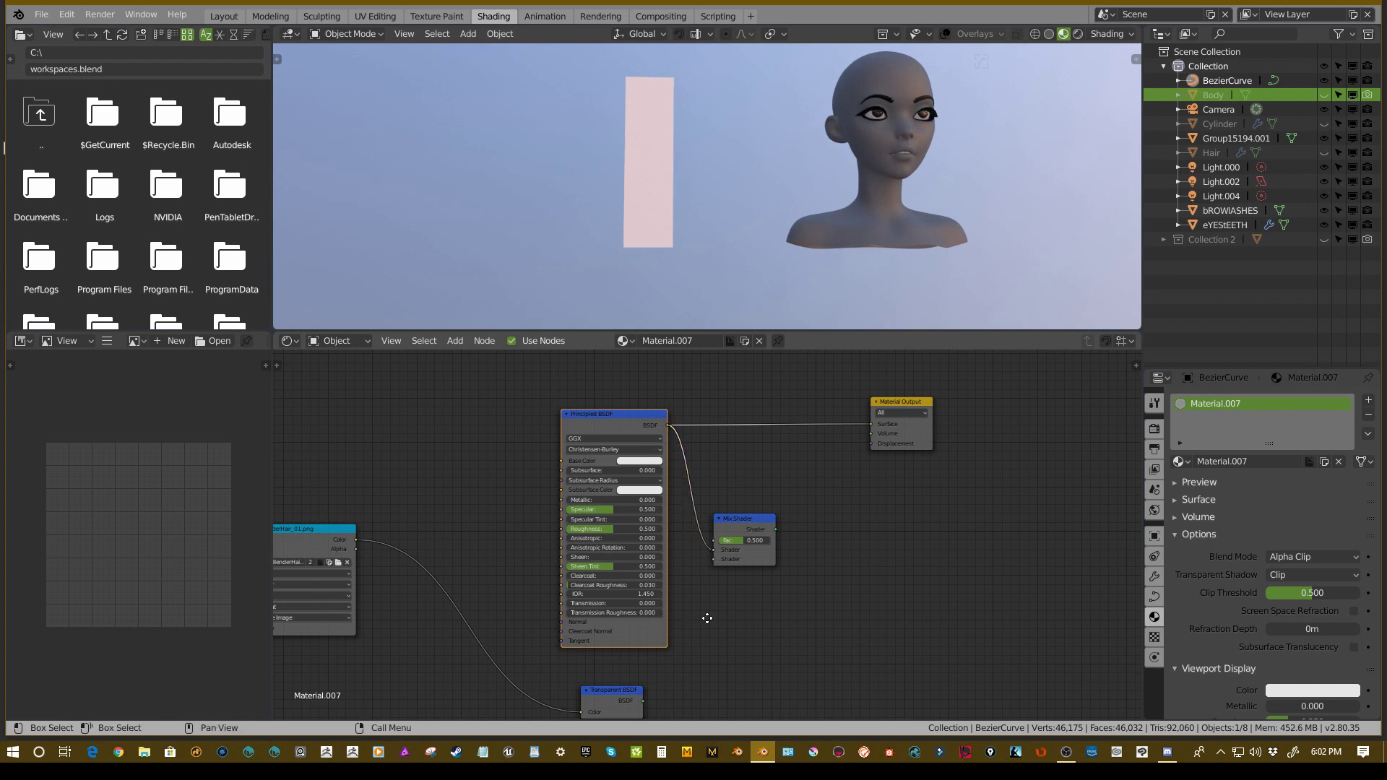
pyautogui.moveTo(707, 618); pyautogui.dragTo(671, 605, button='middle')
pyautogui.moveTo(654, 603); pyautogui.dragTo(728, 460)
pyautogui.moveTo(847, 453); pyautogui.dragTo(753, 540, button='middle')
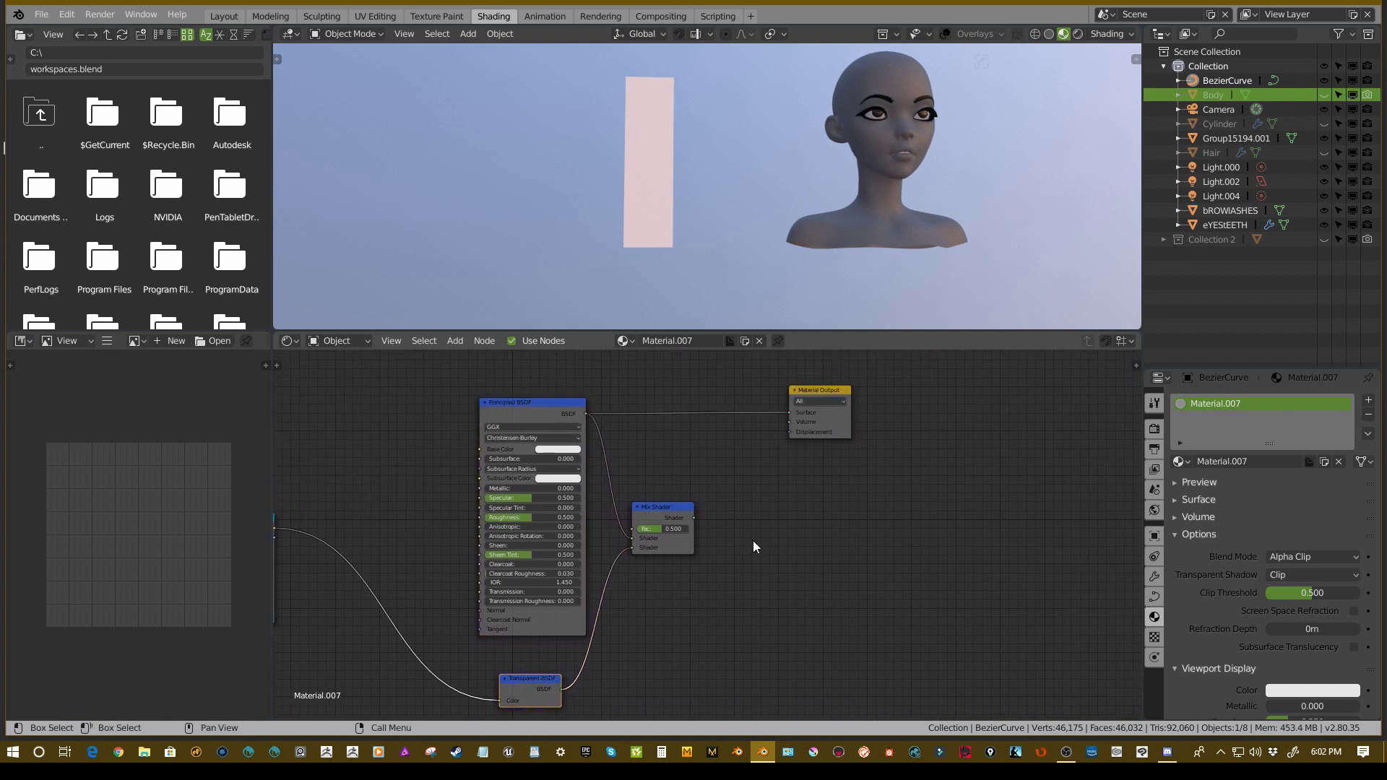
pyautogui.moveTo(694, 518); pyautogui.dragTo(787, 415)
# - Examine the transparency of the hair texture on the curve strip from close up and different angles
pyautogui.scroll(3, 736, 168)
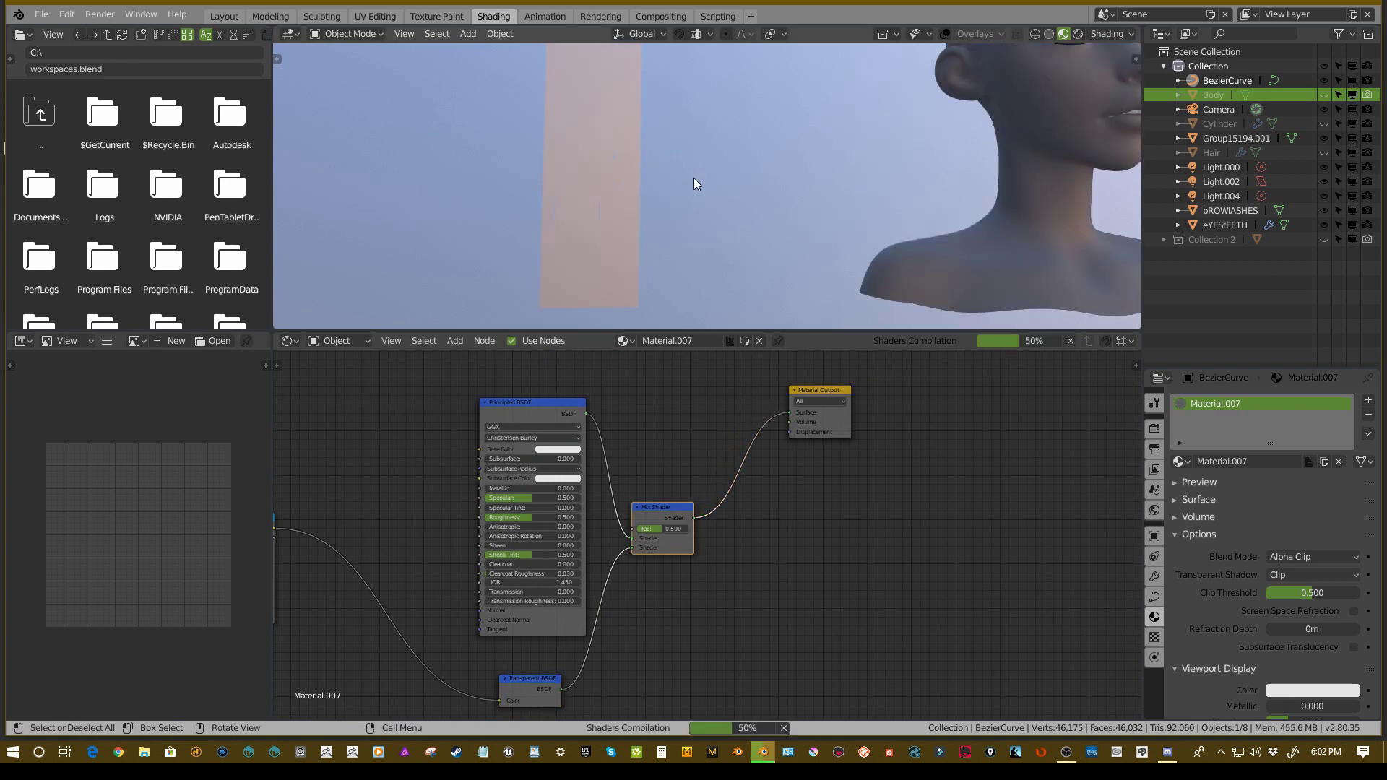
pyautogui.scroll(-1, 678, 181)
pyautogui.scroll(5, 647, 172)
pyautogui.keyDown('shift'); pyautogui.moveTo(685, 214); pyautogui.dragTo(704, 185, button='middle'); pyautogui.keyUp('shift')
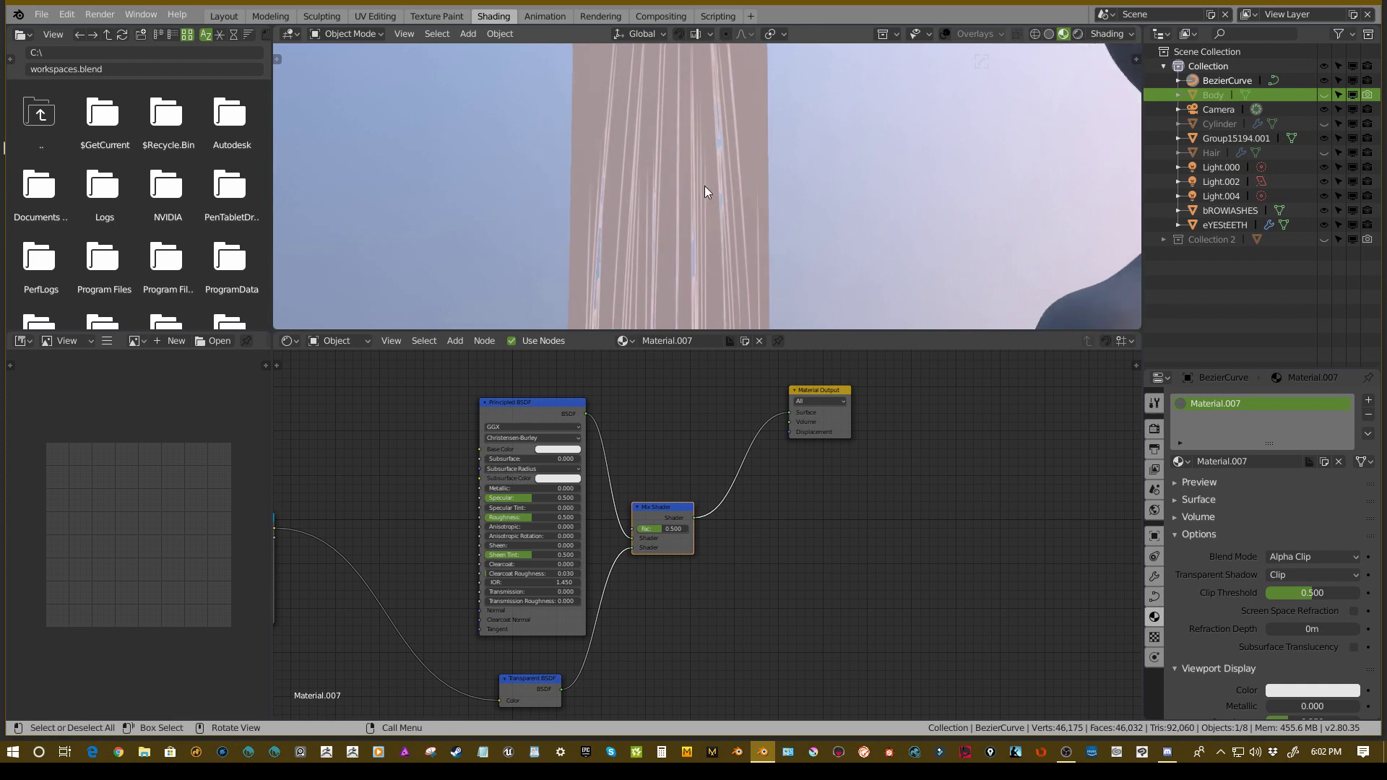
pyautogui.scroll(3, 711, 182)
pyautogui.moveTo(807, 146); pyautogui.dragTo(739, 94, button='middle')
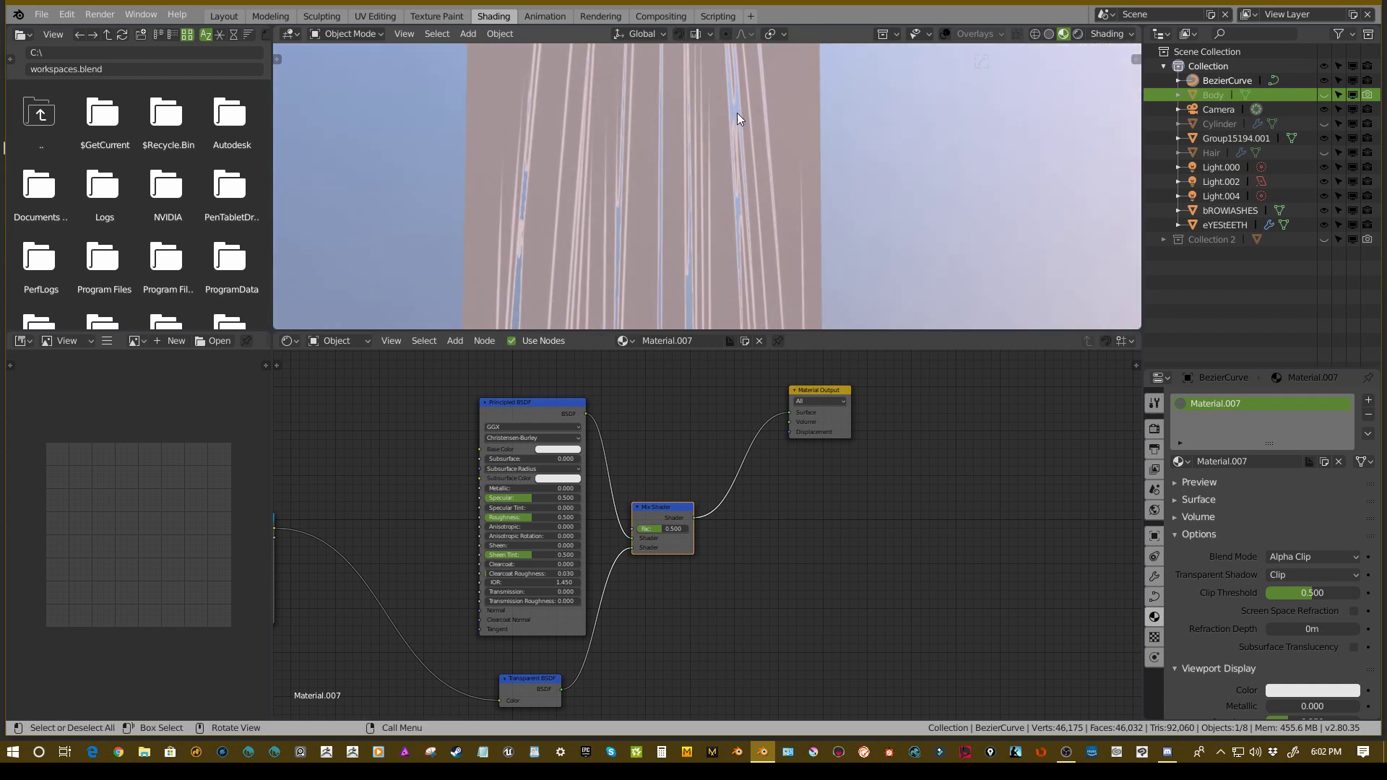
pyautogui.moveTo(740, 107)
pyautogui.mouseDown(button='middle')
pyautogui.moveTo(753, 117)
pyautogui.moveTo(722, 119)
pyautogui.moveTo(747, 122)
pyautogui.mouseUp(button='middle')
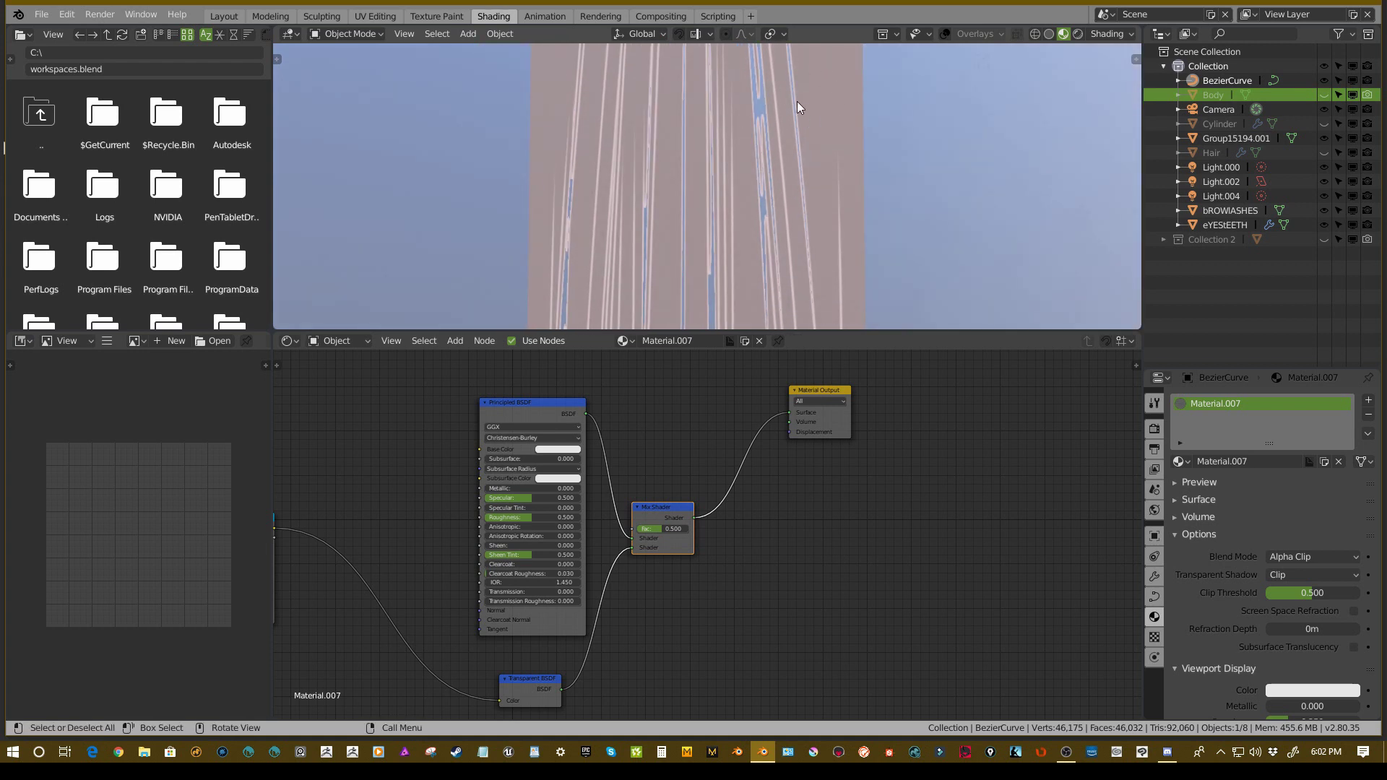
pyautogui.moveTo(827, 108)
pyautogui.mouseDown(button='middle')
pyautogui.moveTo(845, 127)
pyautogui.moveTo(756, 128)
pyautogui.moveTo(867, 104)
pyautogui.moveTo(805, 103)
pyautogui.mouseUp(button='middle')
pyautogui.scroll(-4, 805, 103)
pyautogui.keyDown('shift'); pyautogui.moveTo(759, 253); pyautogui.dragTo(759, 184, button='middle'); pyautogui.keyUp('shift')
# - Insert an Invert color node into the link between the BlenderHair_01.png texture and the Transparent BSDF
pyautogui.moveTo(656, 632); pyautogui.dragTo(851, 505, button='middle')
pyautogui.scroll(4, 776, 451)
pyautogui.moveTo(486, 435); pyautogui.dragTo(655, 471, button='middle')
pyautogui.hotkey('shift', 'a')
pyautogui.moveTo(625, 499)
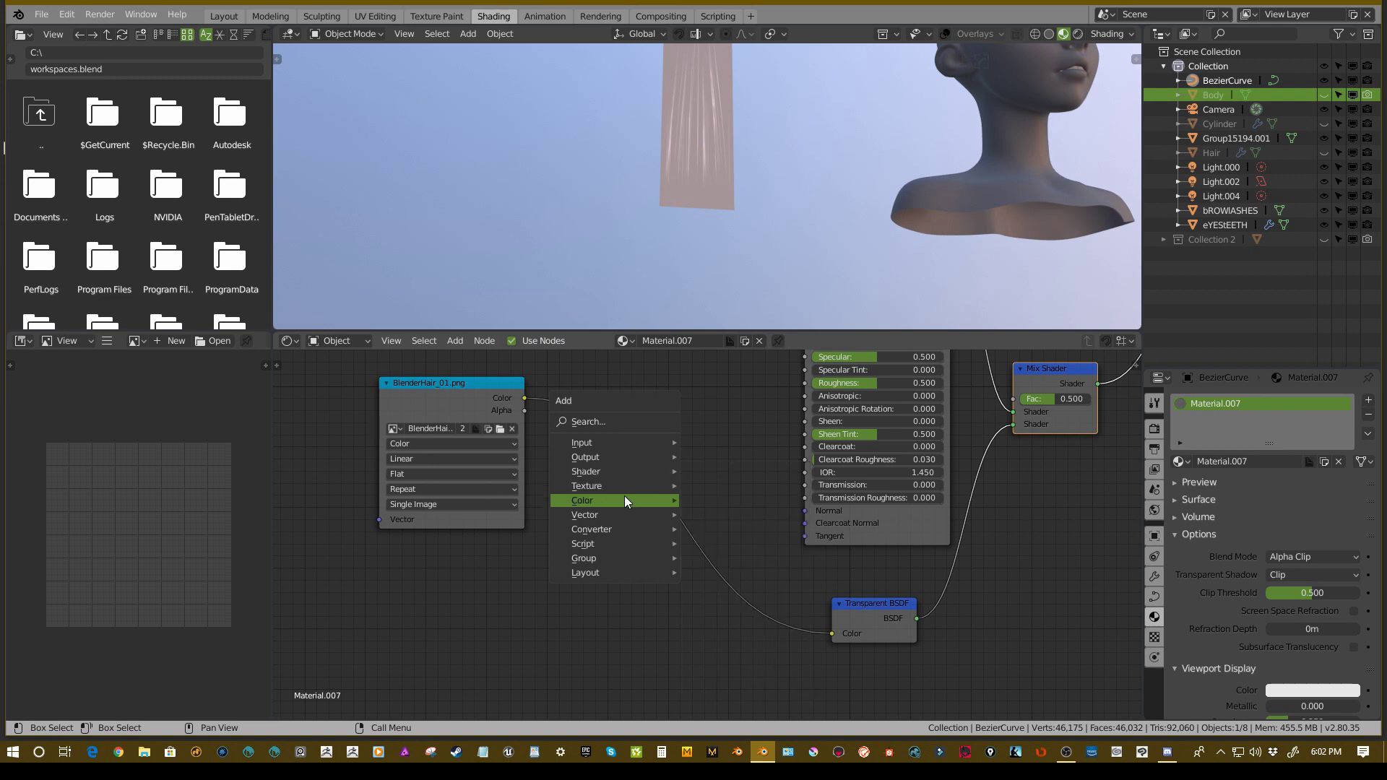
pyautogui.click(714, 547)
pyautogui.click(634, 488)
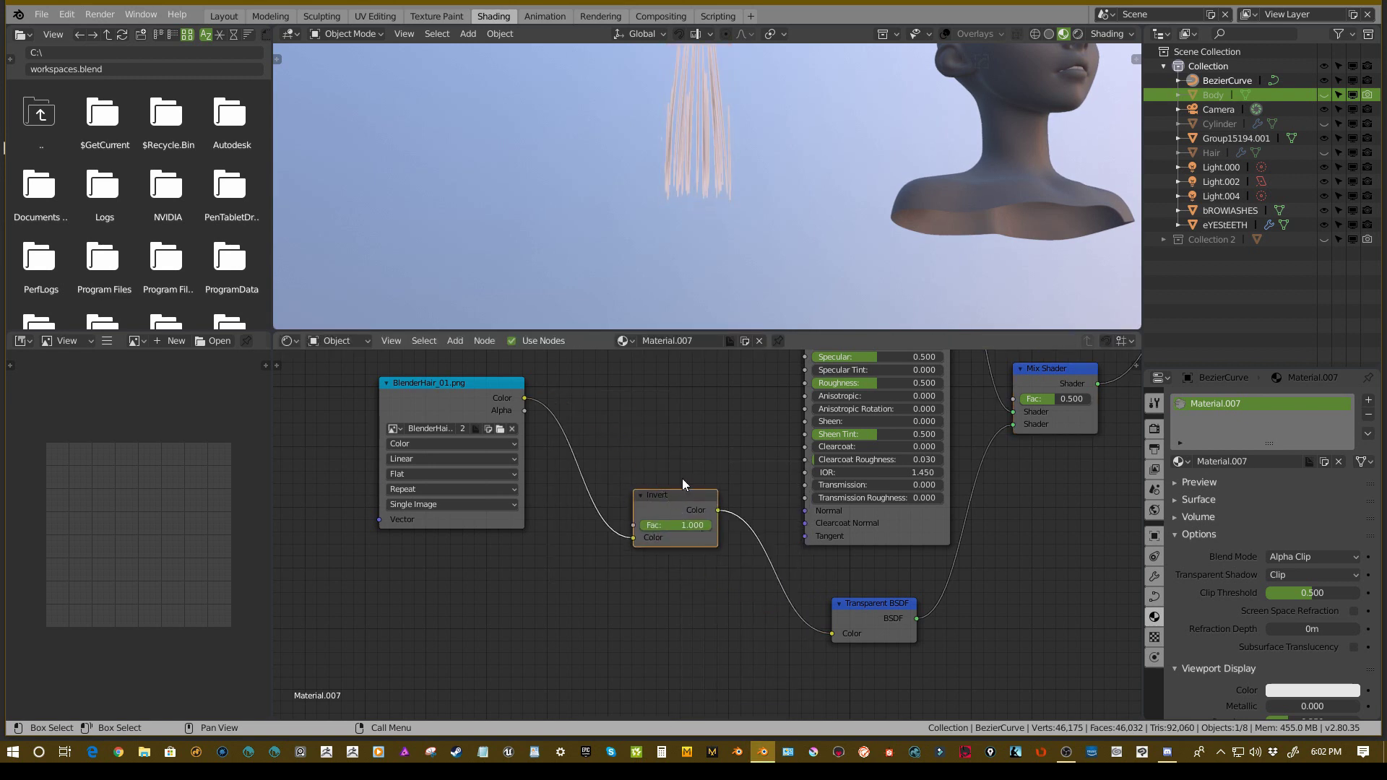
# - Set the hair material's clip threshold to 0.516
pyautogui.scroll(3, 770, 127)
pyautogui.scroll(2, 764, 227)
pyautogui.keyDown('shift'); pyautogui.moveTo(770, 127); pyautogui.dragTo(734, 159, button='middle'); pyautogui.keyUp('shift')
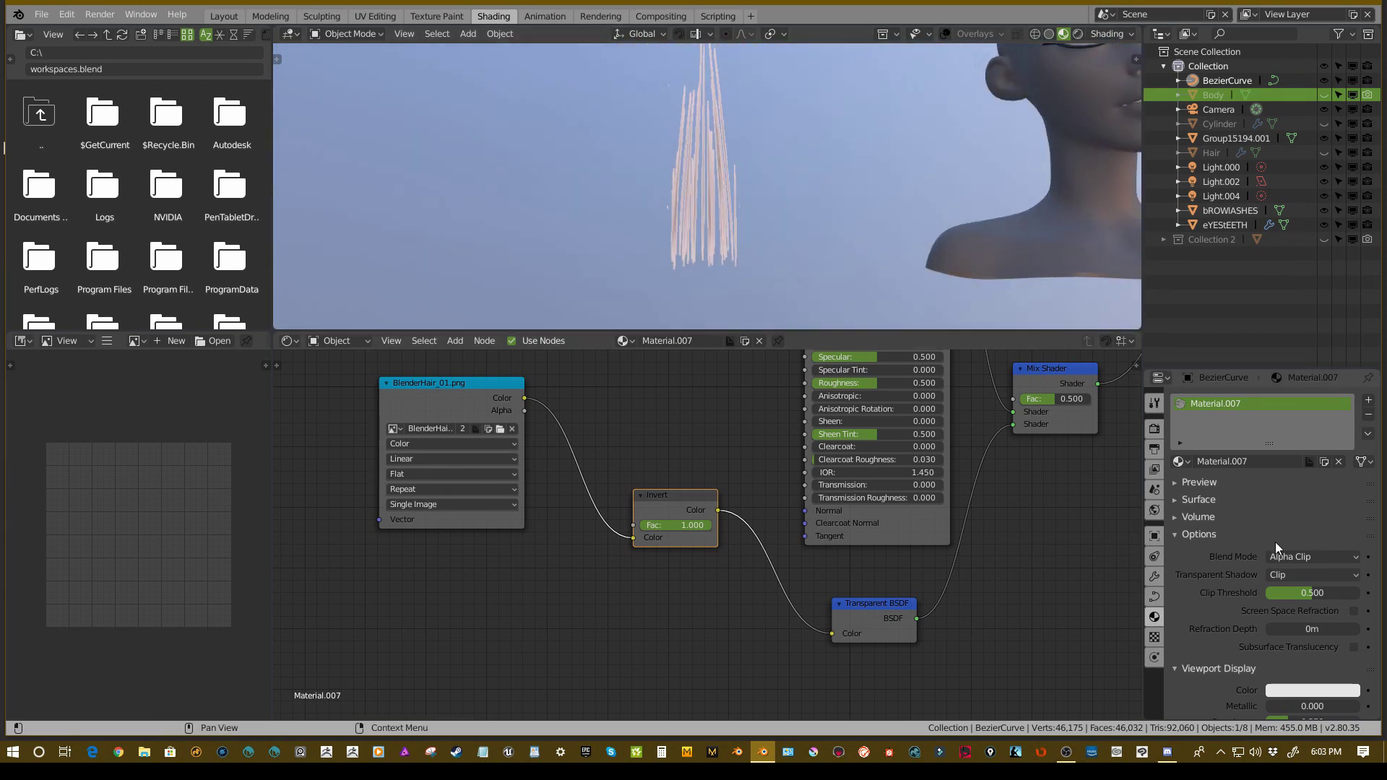
pyautogui.scroll(-2, 1276, 542)
pyautogui.moveTo(1314, 562); pyautogui.dragTo(1314, 562)
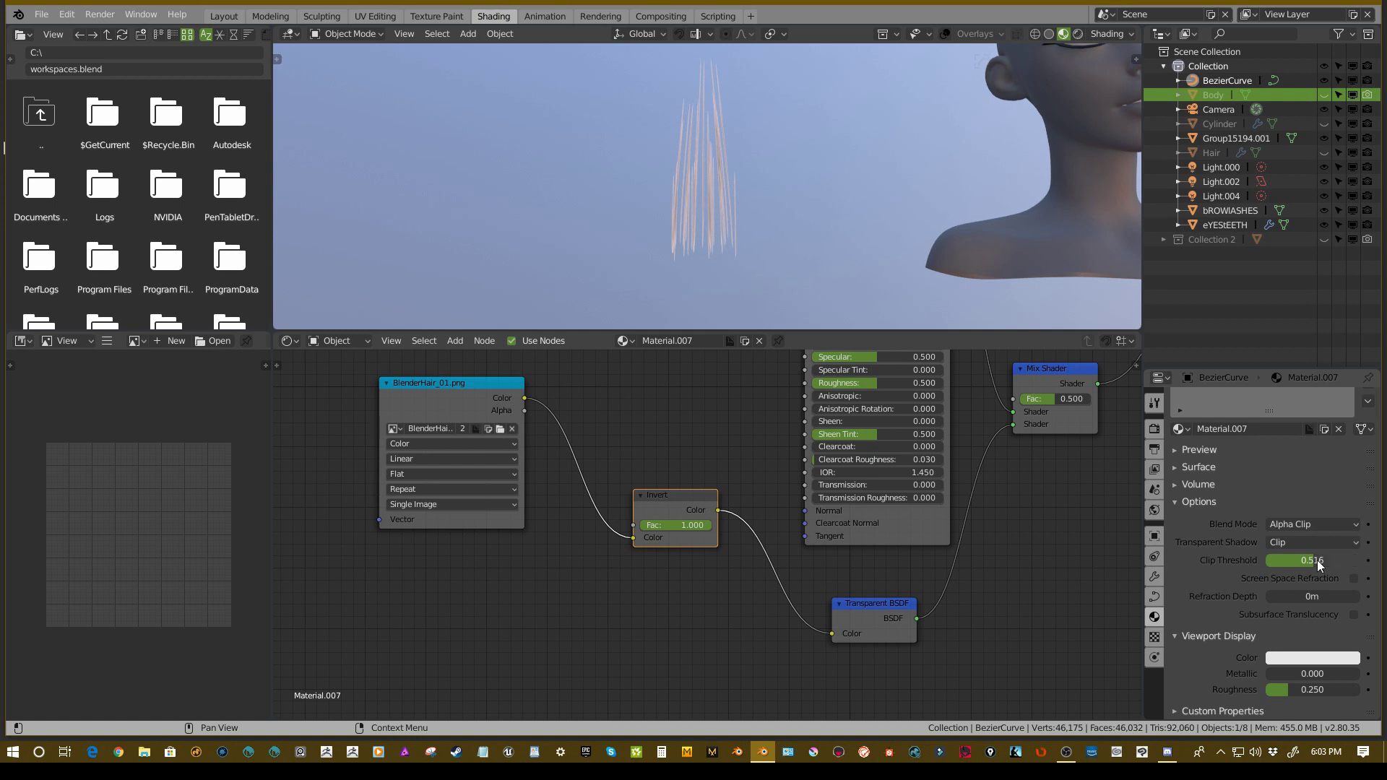
# - Raise the clip threshold to 0.663 and inspect the strands on the strip
pyautogui.scroll(8, 785, 266)
pyautogui.moveTo(784, 266); pyautogui.dragTo(796, 197, button='middle')
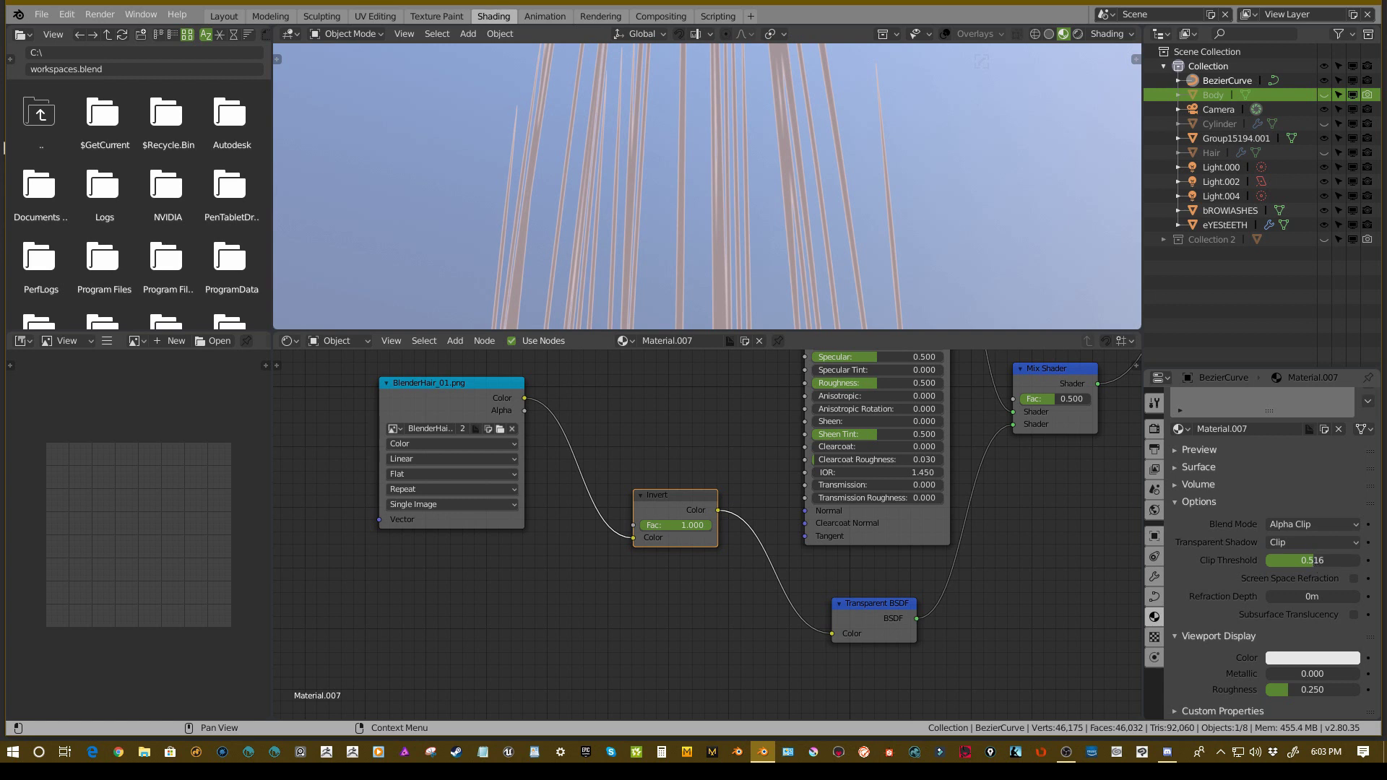
pyautogui.moveTo(1313, 561); pyautogui.dragTo(1327, 561)
pyautogui.moveTo(864, 245); pyautogui.dragTo(896, 244, button='middle')
pyautogui.scroll(-8, 896, 245)
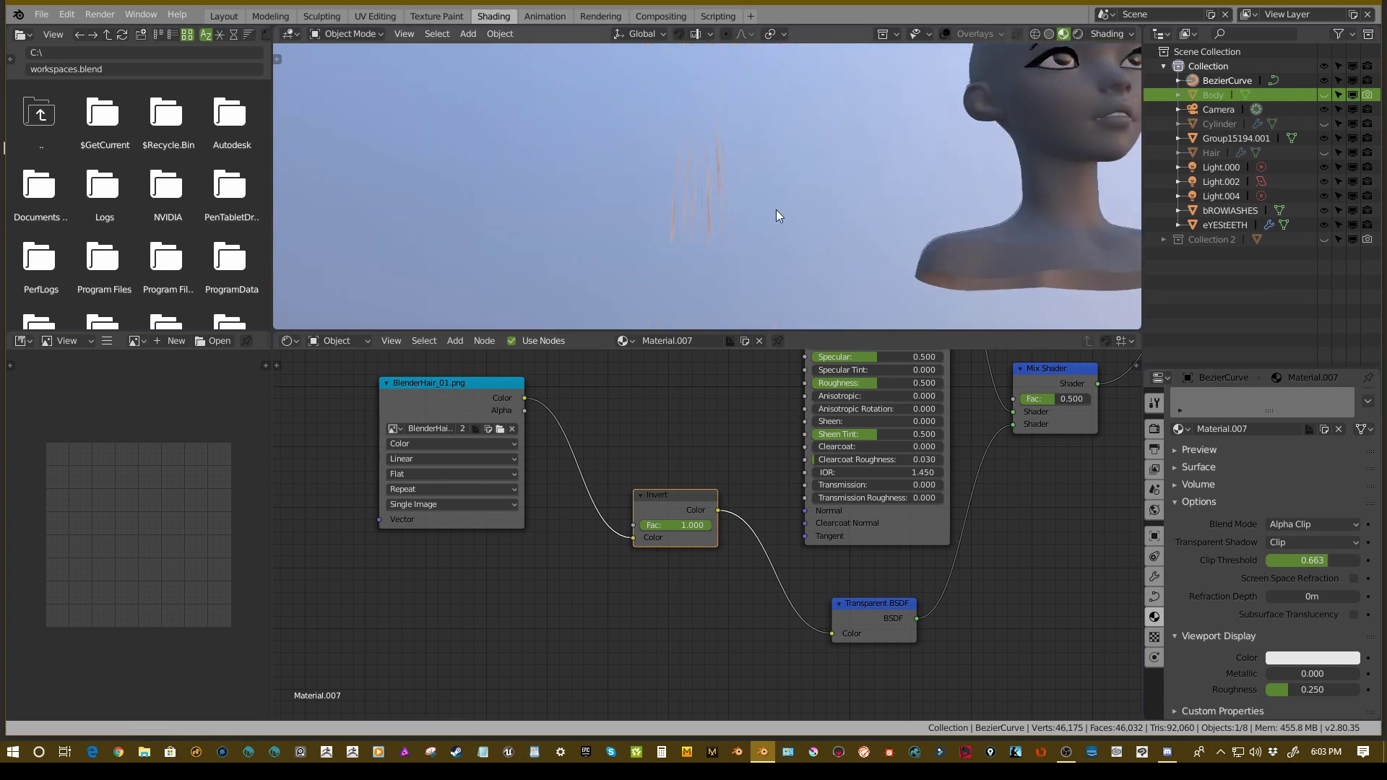
pyautogui.scroll(5, 778, 213)
pyautogui.moveTo(963, 448); pyautogui.dragTo(873, 541, button='middle')
pyautogui.moveTo(890, 390); pyautogui.dragTo(888, 469, button='middle')
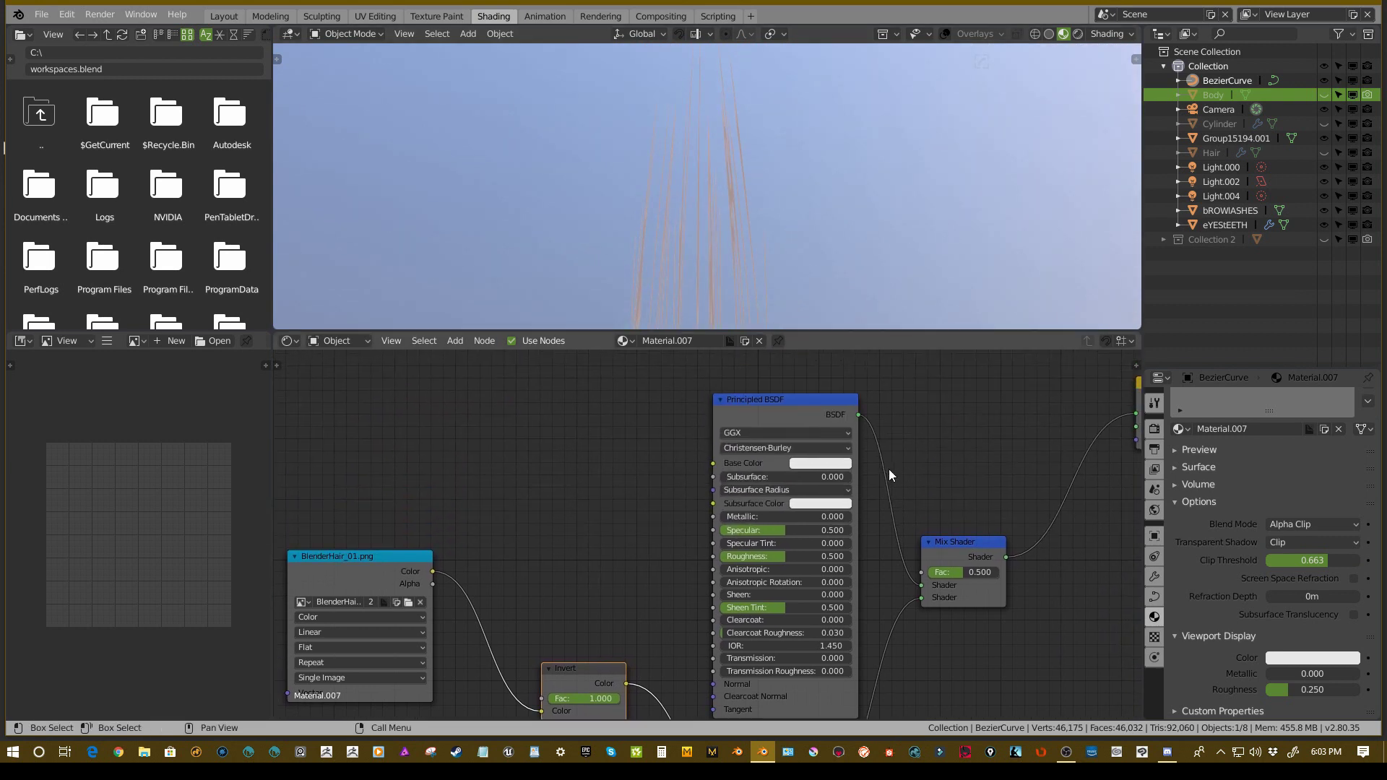
# - Set the Principled BSDF's base color to purple in the hair material
pyautogui.click(803, 464)
pyautogui.moveTo(894, 336)
pyautogui.mouseDown()
pyautogui.moveTo(894, 354)
pyautogui.moveTo(875, 351)
pyautogui.moveTo(894, 338)
pyautogui.mouseUp()
pyautogui.scroll(-4, 840, 184)
pyautogui.keyDown('shift'); pyautogui.moveTo(839, 185); pyautogui.dragTo(764, 154, button='middle'); pyautogui.keyUp('shift')
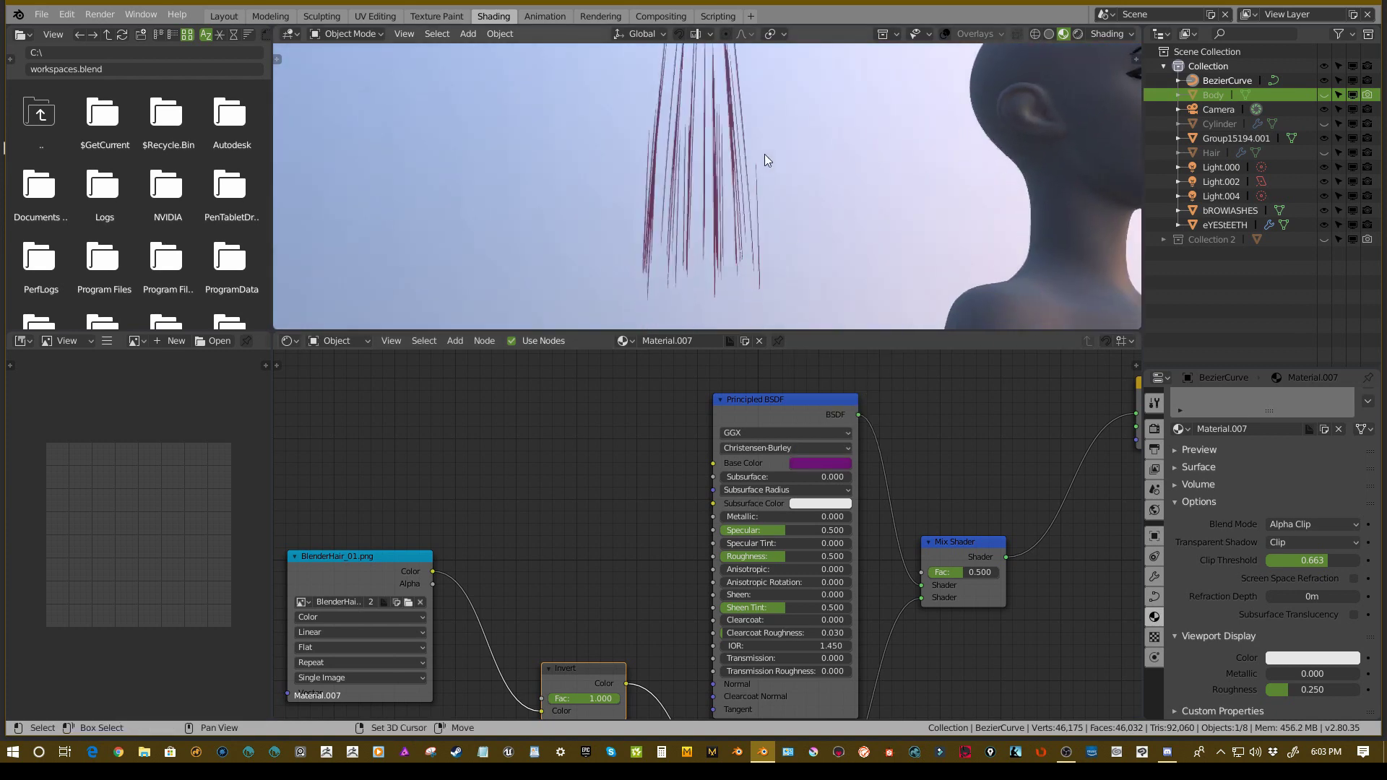
# - Examine the purple strands on the curve strip from close up, from a distance and from several angles
pyautogui.scroll(4, 691, 170)
pyautogui.scroll(3, 690, 169)
pyautogui.scroll(-2, 932, 466)
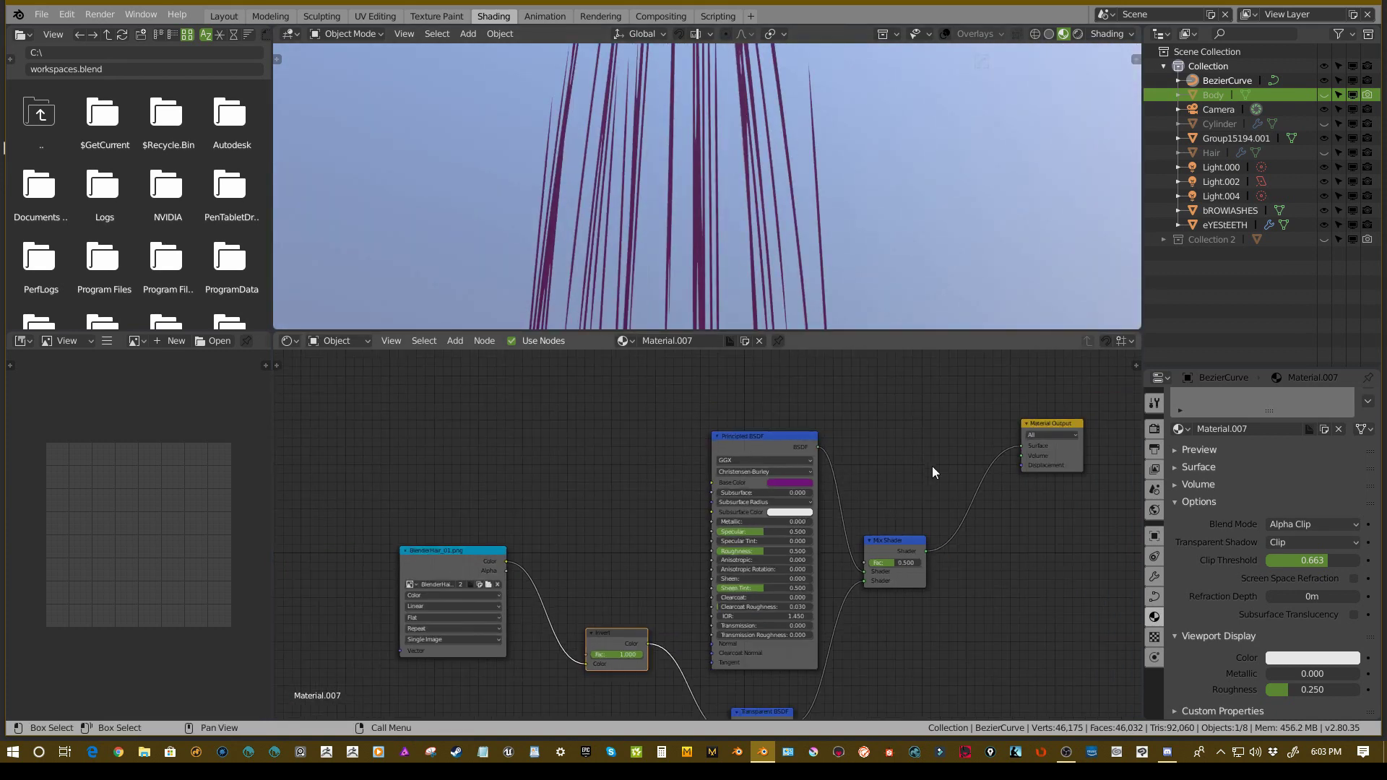
pyautogui.moveTo(706, 195); pyautogui.dragTo(788, 235, button='middle')
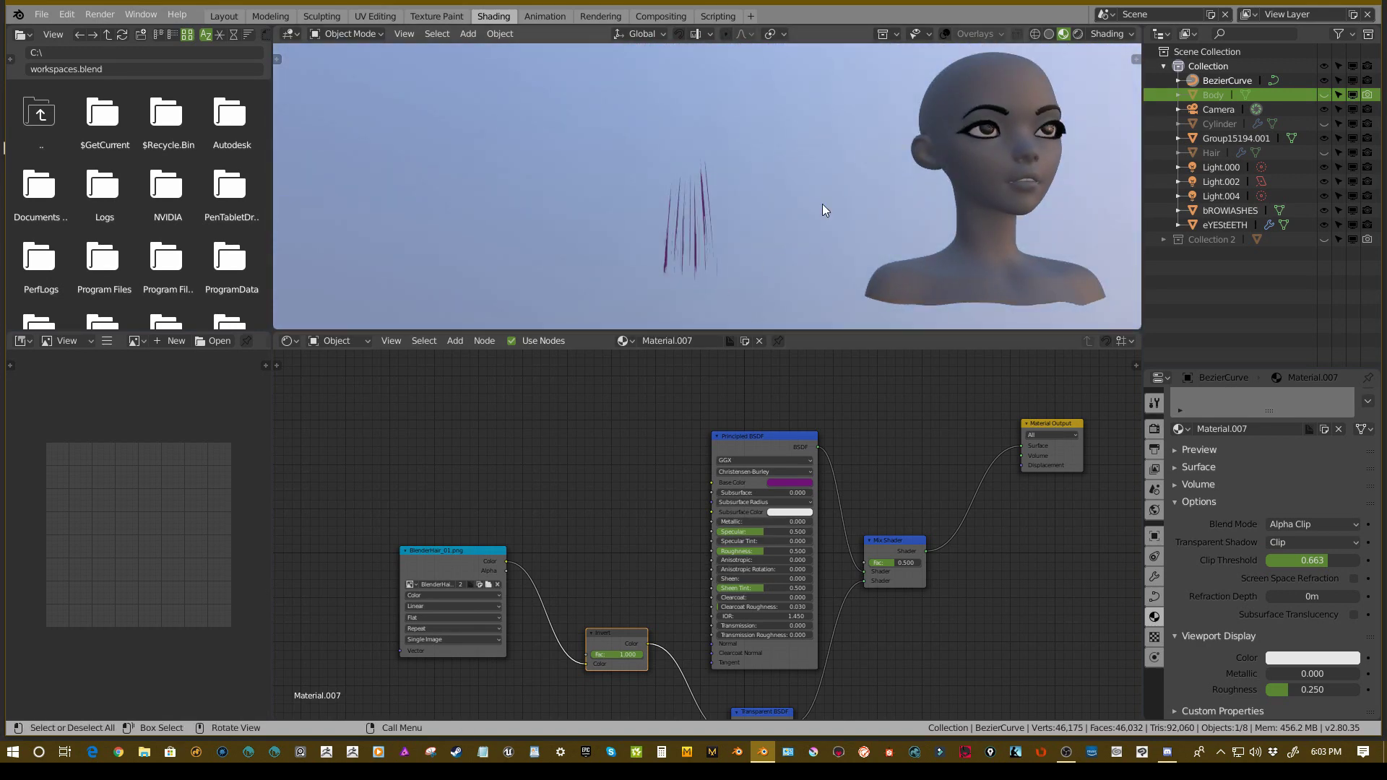
pyautogui.moveTo(936, 132); pyautogui.dragTo(752, 179, button='middle')
pyautogui.scroll(4, 799, 197)
pyautogui.moveTo(712, 179)
pyautogui.mouseDown(button='middle')
pyautogui.moveTo(743, 178)
pyautogui.moveTo(670, 193)
pyautogui.moveTo(739, 179)
pyautogui.mouseUp(button='middle')
pyautogui.scroll(3, 670, 193)
pyautogui.scroll(-5, 780, 191)
pyautogui.scroll(5, 722, 186)
pyautogui.scroll(2, 742, 179)
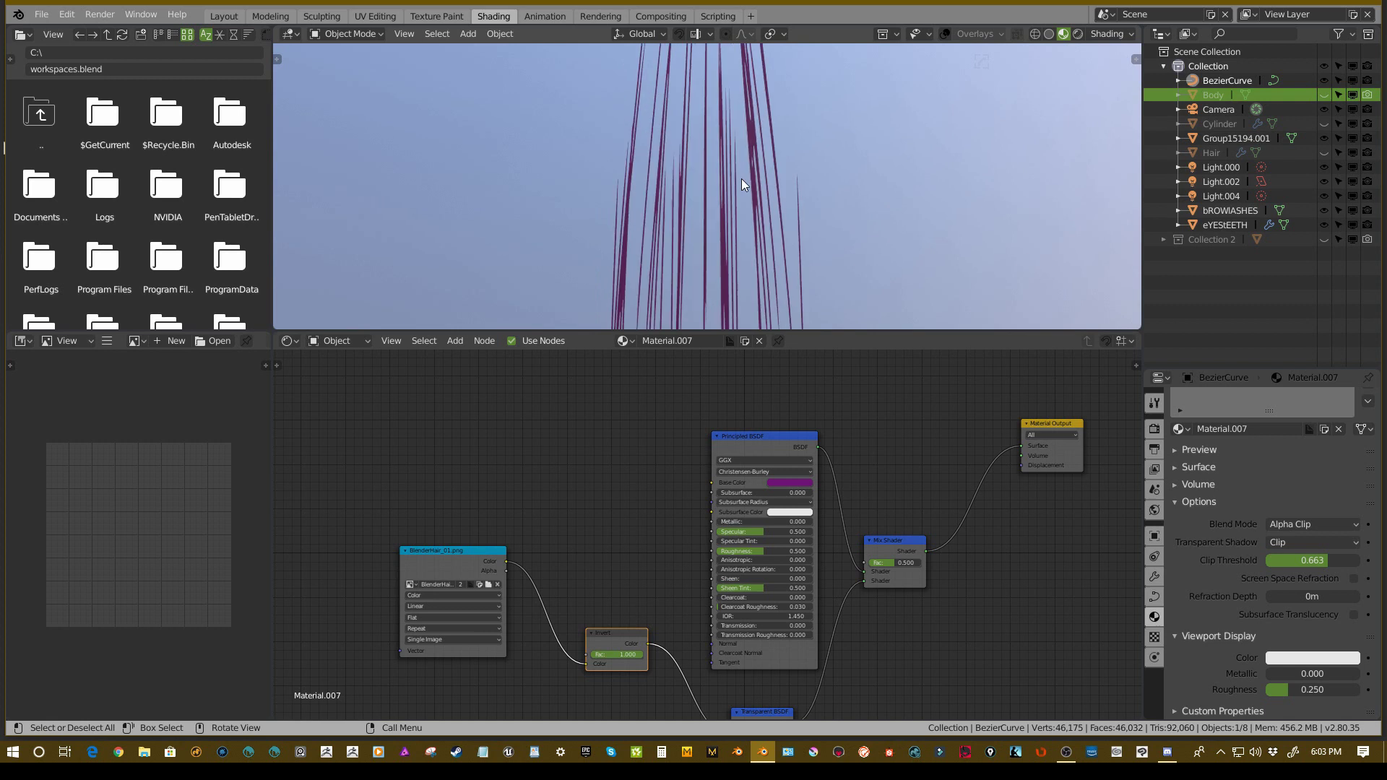
pyautogui.moveTo(788, 252); pyautogui.dragTo(731, 224, button='middle')
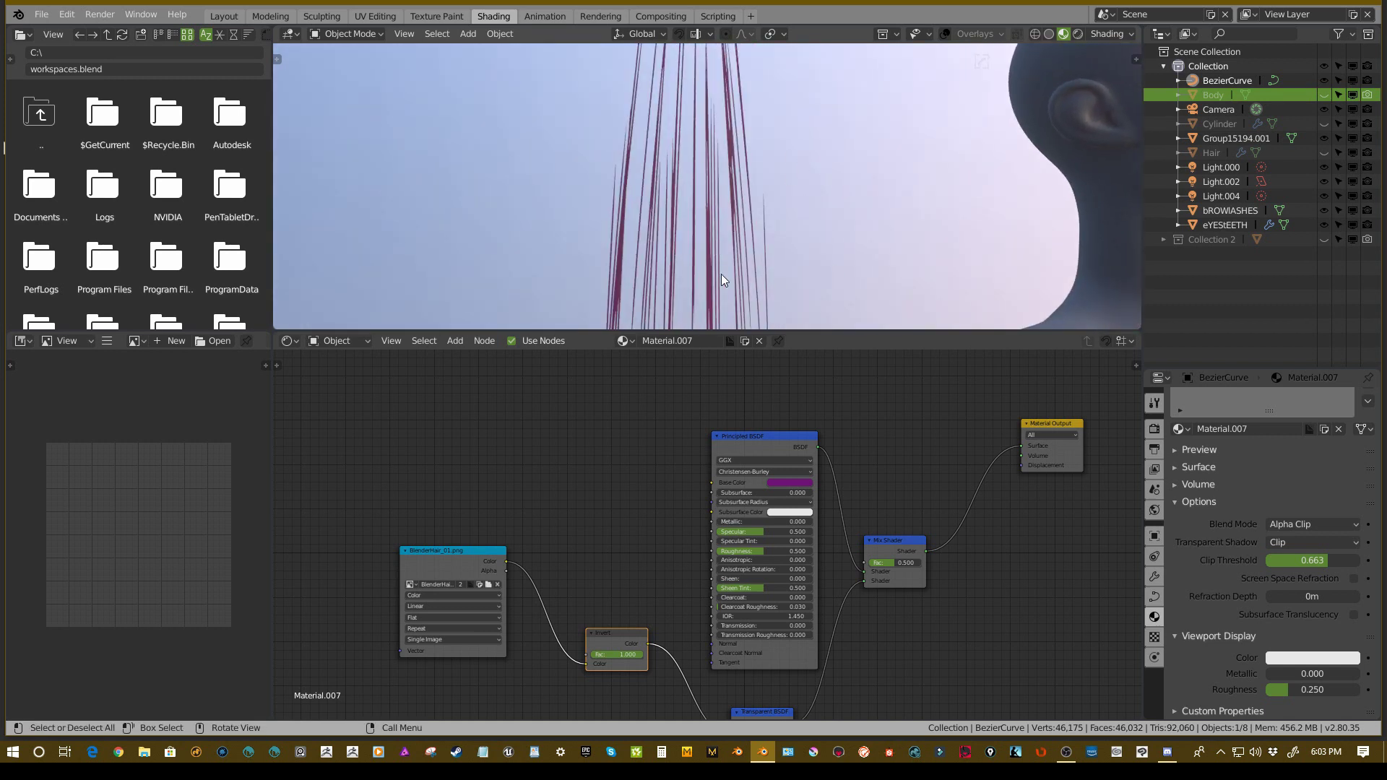
pyautogui.scroll(2, 730, 528)
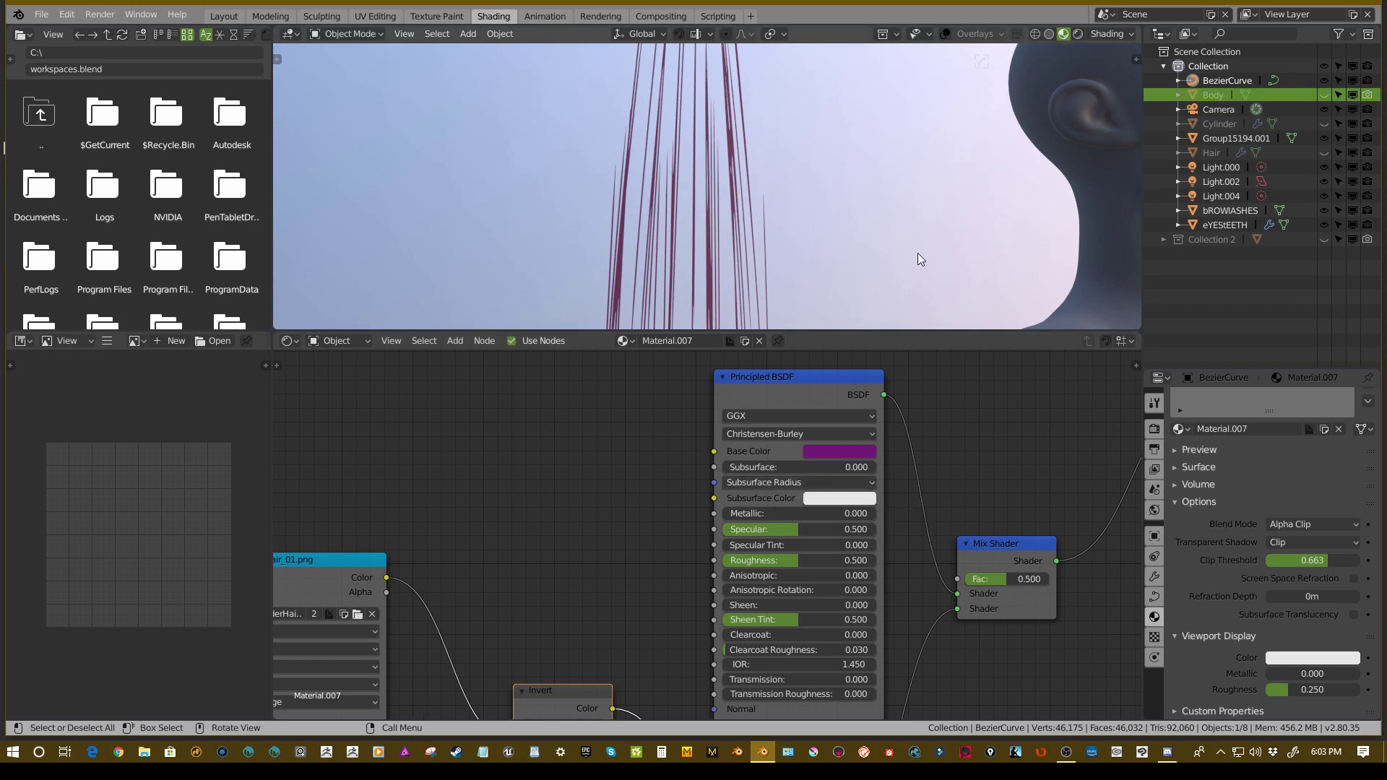
pyautogui.scroll(-5, 914, 253)
pyautogui.moveTo(883, 249); pyautogui.dragTo(775, 218, button='middle')
pyautogui.moveTo(854, 182); pyautogui.dragTo(473, 209, button='middle')
pyautogui.scroll(-2, 575, 464)
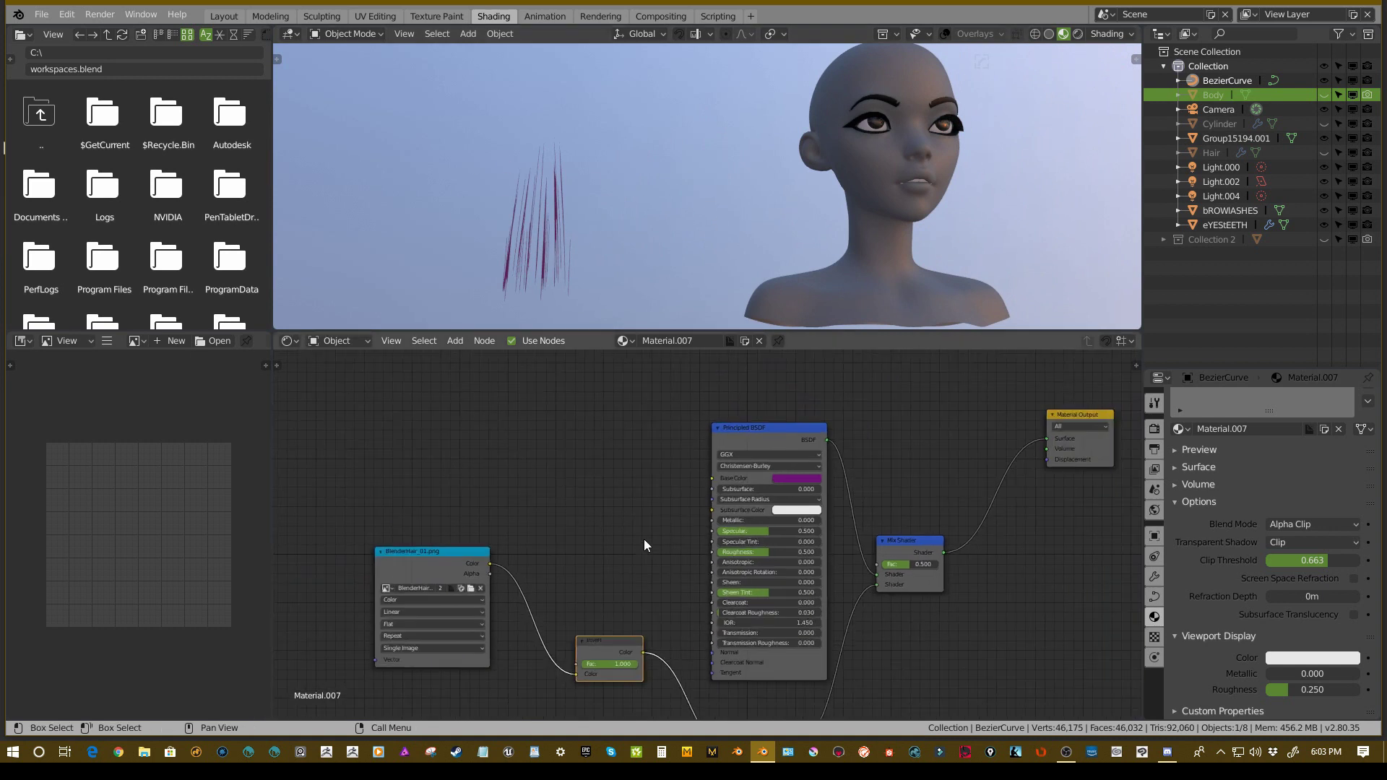
# - Add an empty Image Texture node to the hair material, below the BlenderHair_01.png texture node
pyautogui.moveTo(644, 544); pyautogui.dragTo(607, 430, button='middle')
pyautogui.scroll(2, 607, 429)
pyautogui.moveTo(483, 250); pyautogui.dragTo(583, 279, button='middle')
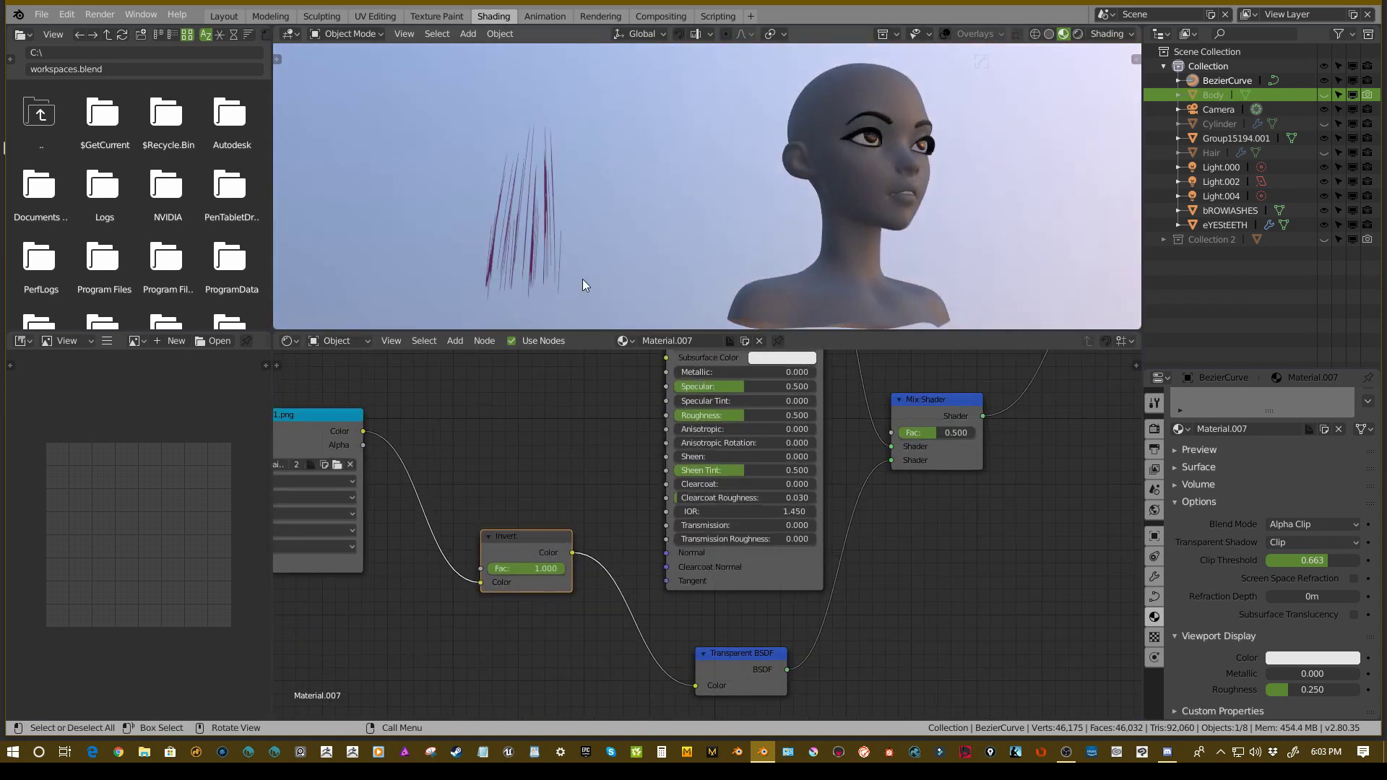
pyautogui.moveTo(517, 458); pyautogui.dragTo(597, 458, button='middle')
pyautogui.hotkey('shift', 'a')
pyautogui.moveTo(597, 453)
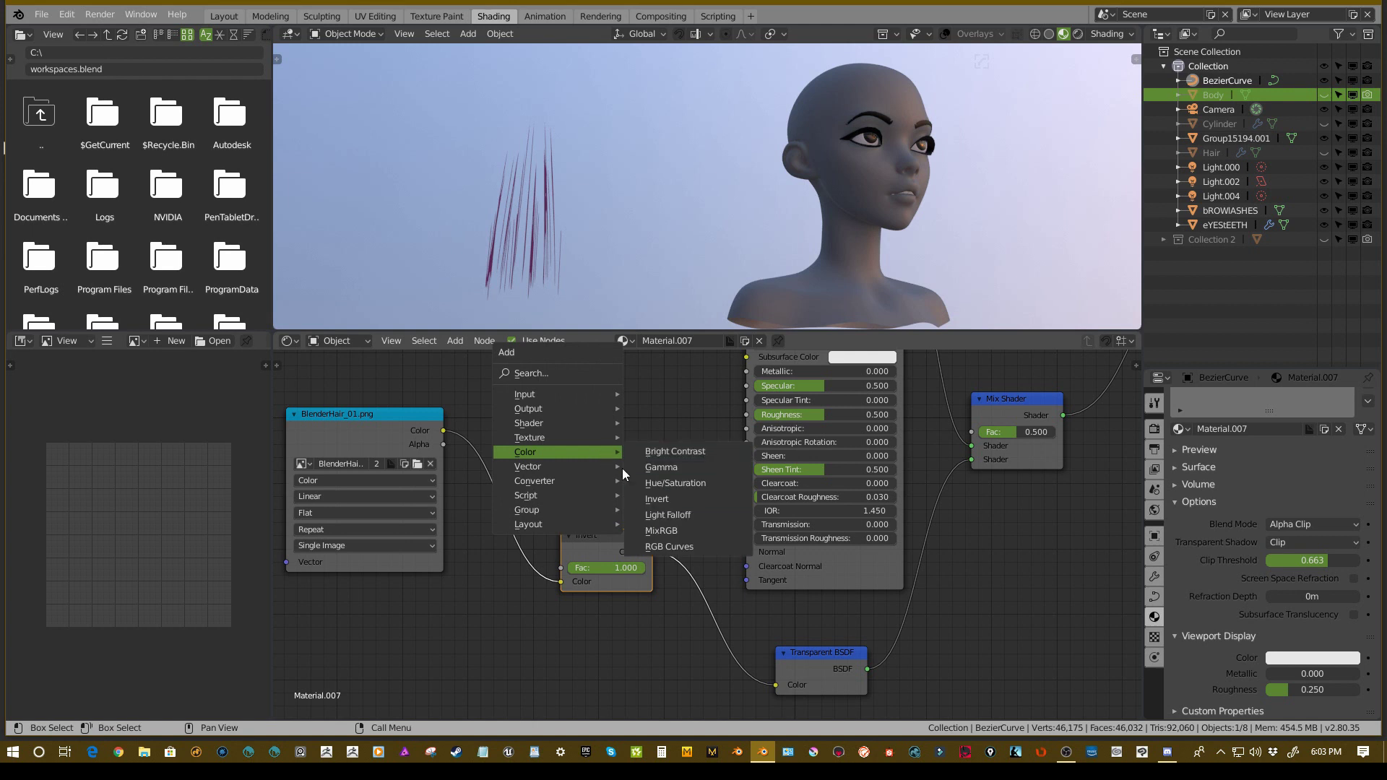
pyautogui.moveTo(542, 437)
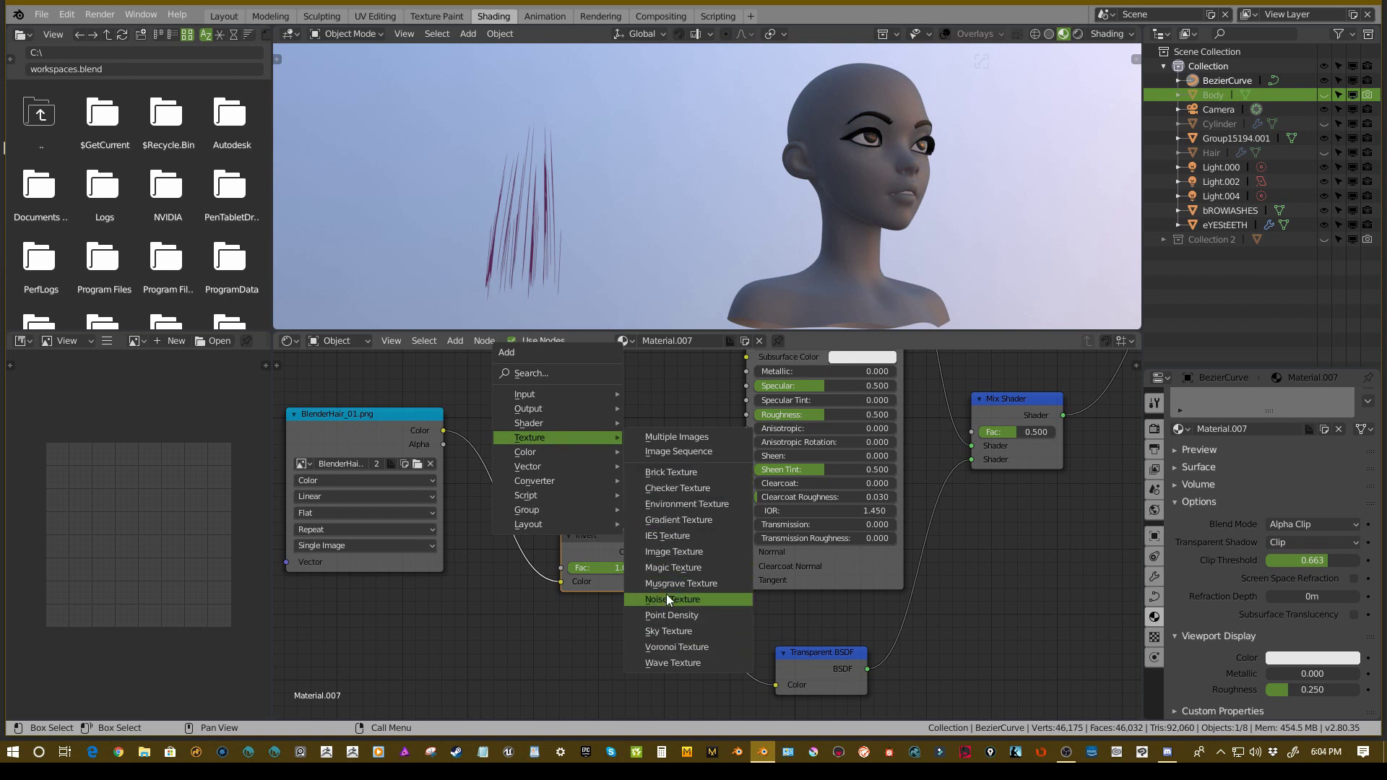
pyautogui.click(671, 552)
pyautogui.click(397, 614)
pyautogui.moveTo(661, 623); pyautogui.dragTo(736, 480, button='middle')
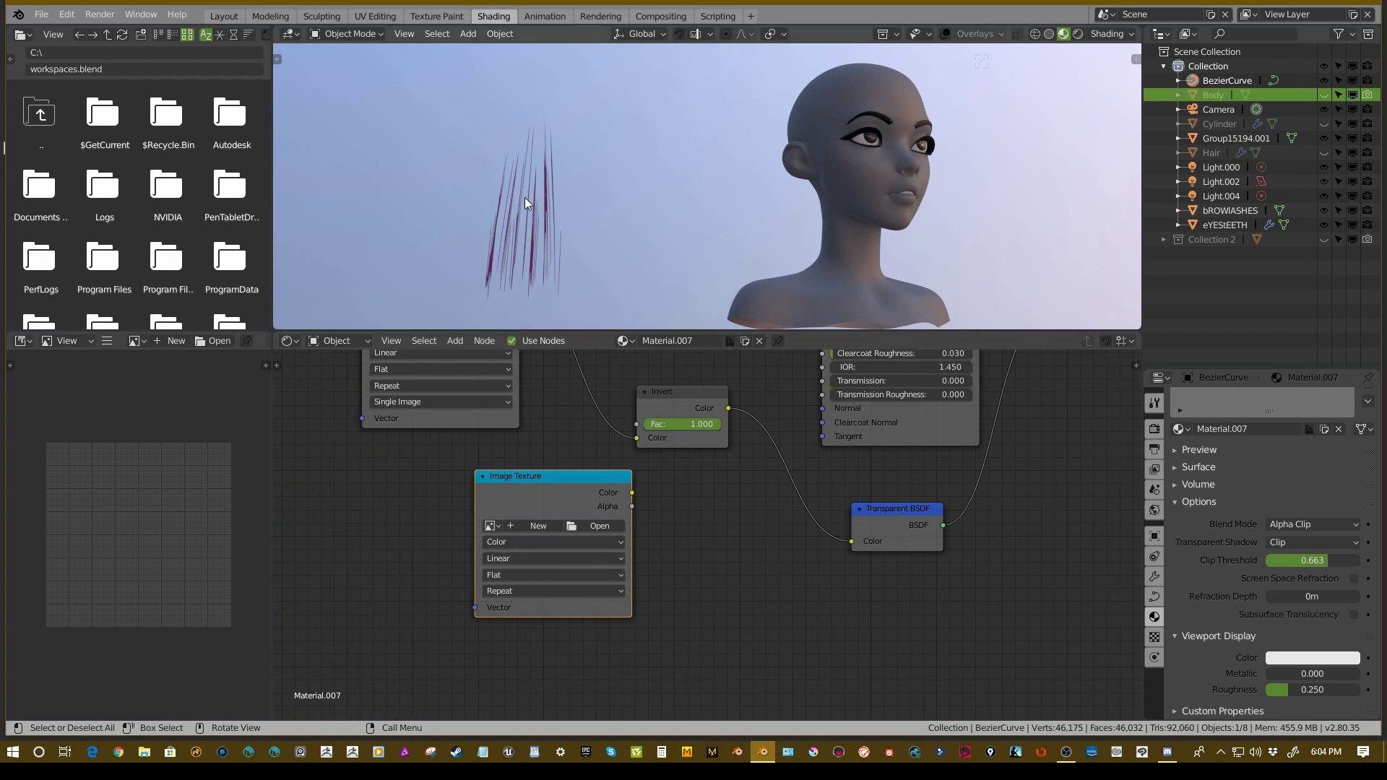
# - Assign a Bump node to the Principled BSDF's Normal input and place the node above the Invert node
pyautogui.click(1155, 617)
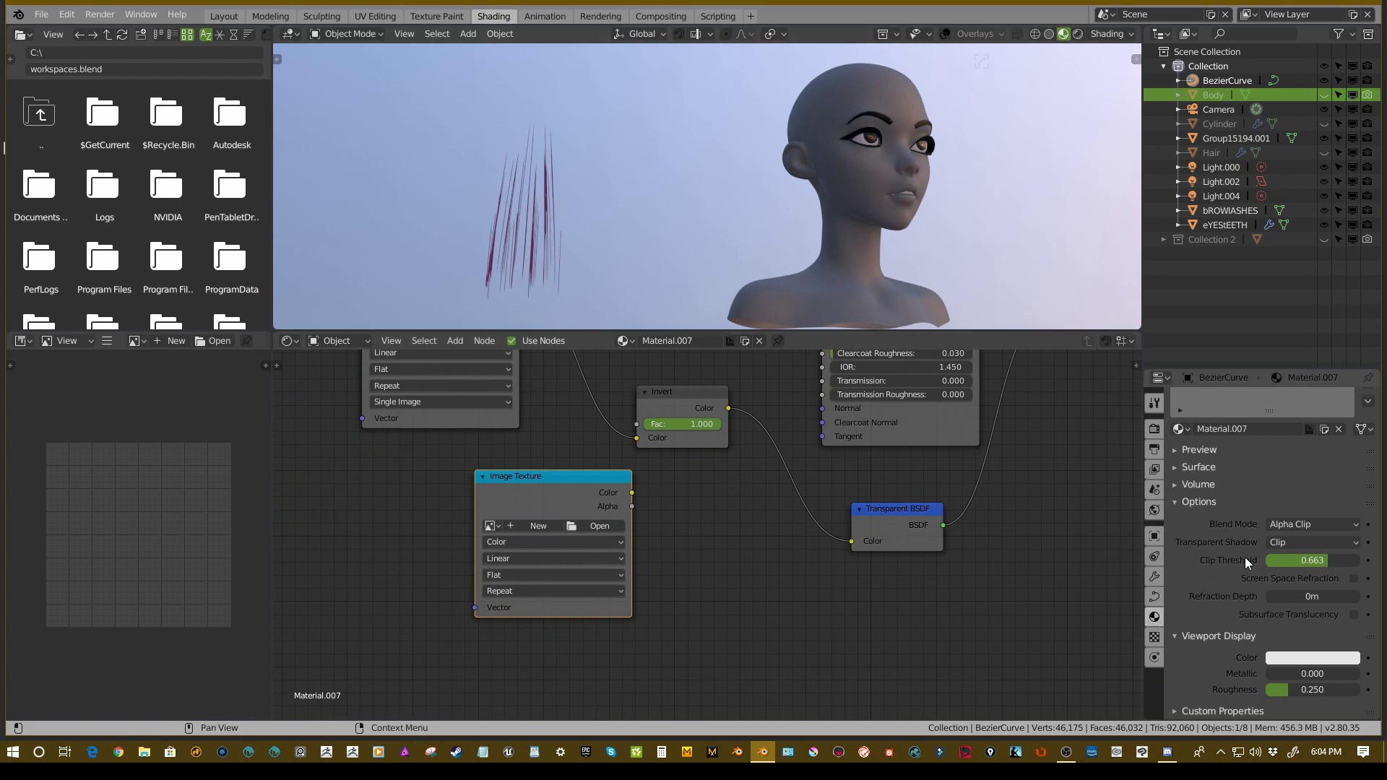
pyautogui.click(1193, 499)
pyautogui.scroll(-4, 1231, 534)
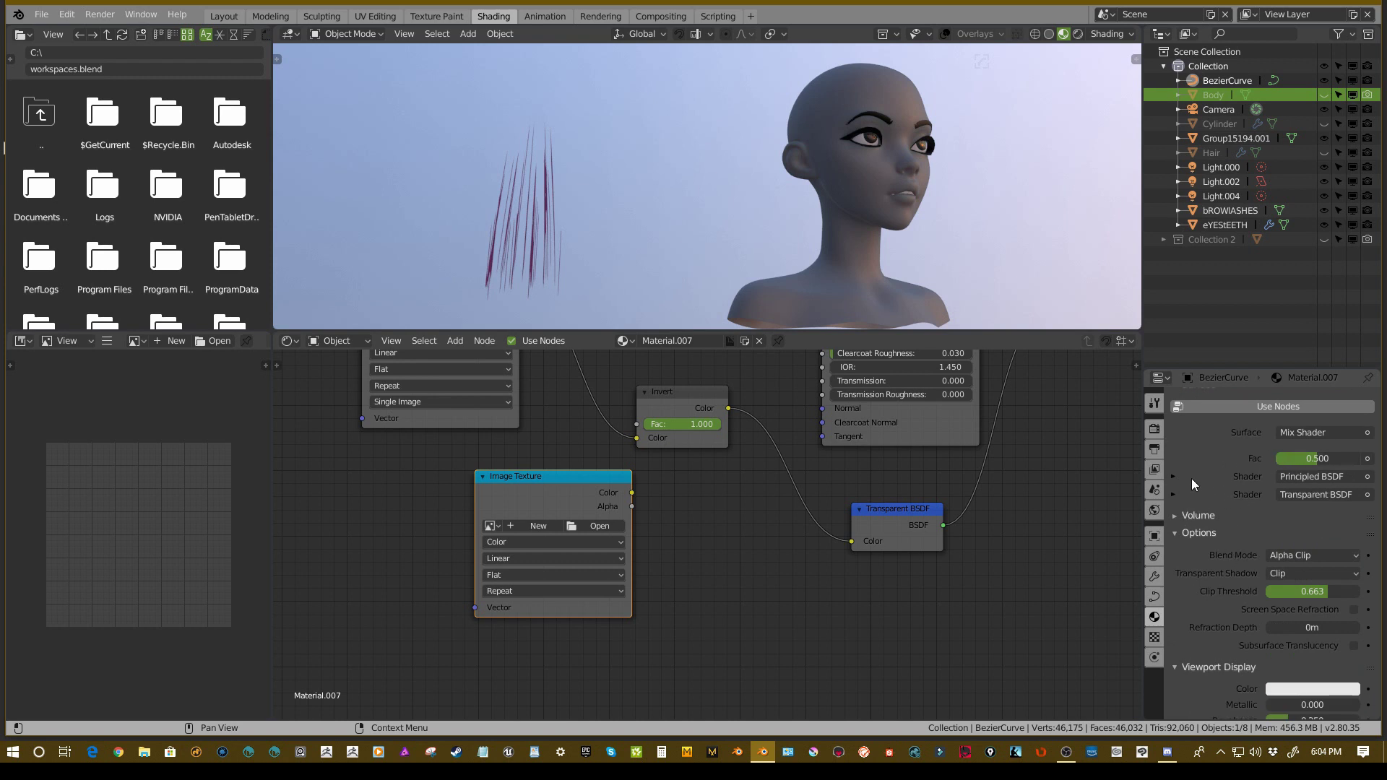
pyautogui.click(1173, 476)
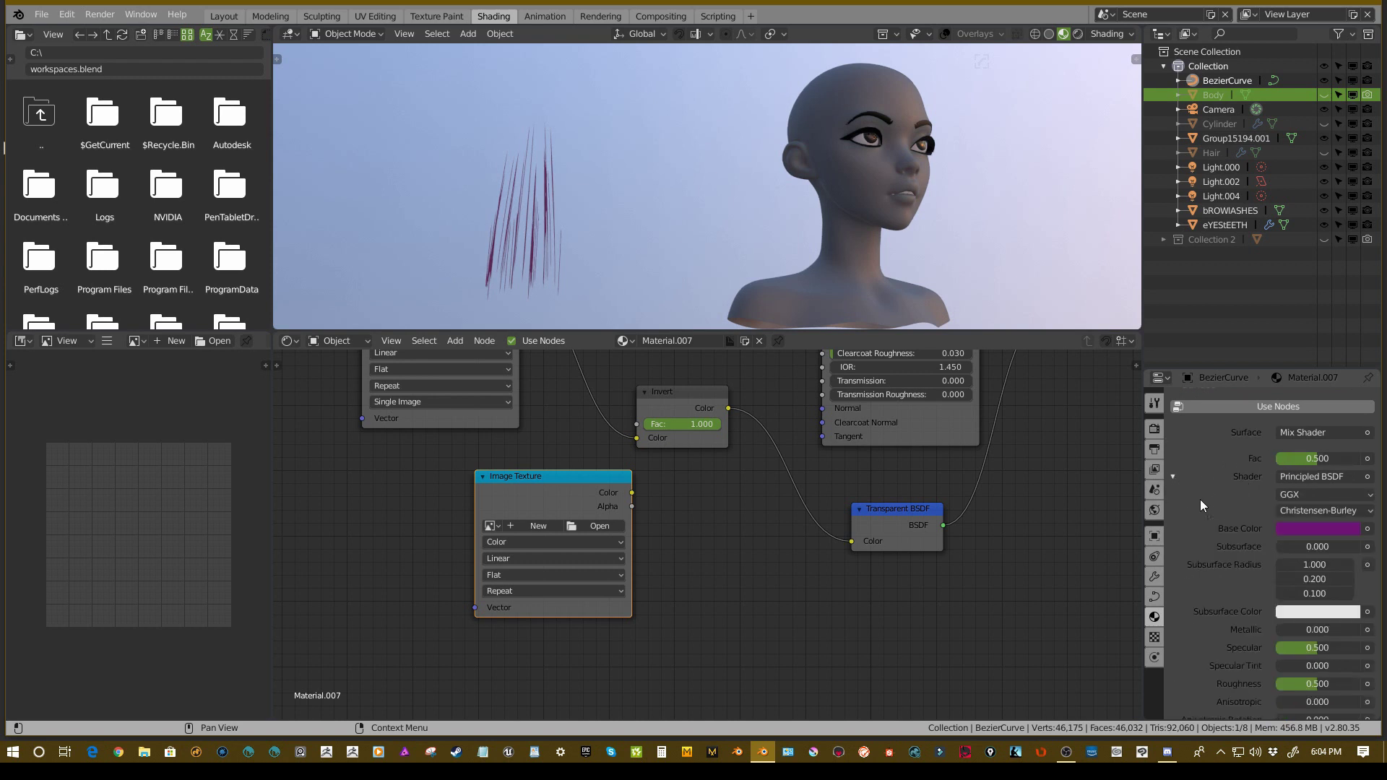
pyautogui.scroll(-10, 1205, 523)
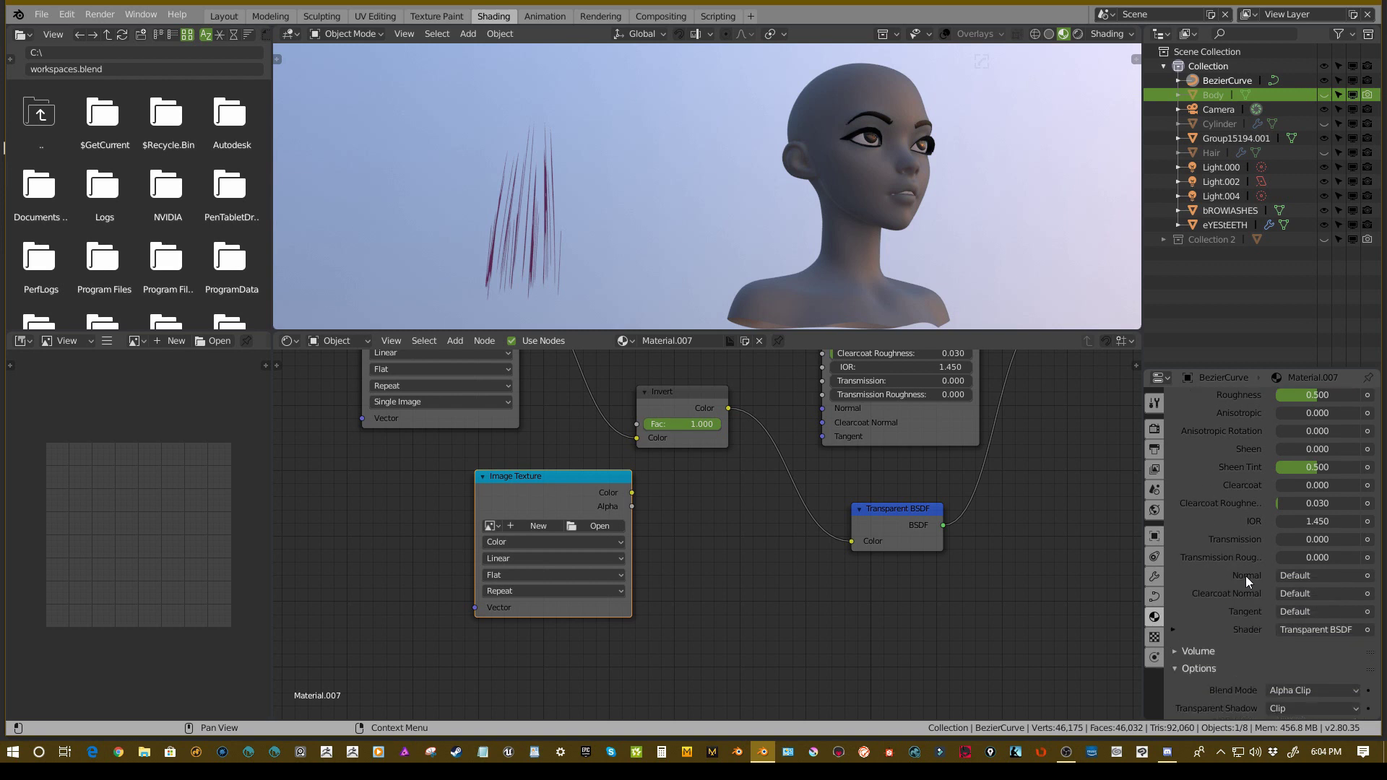
pyautogui.click(1366, 575)
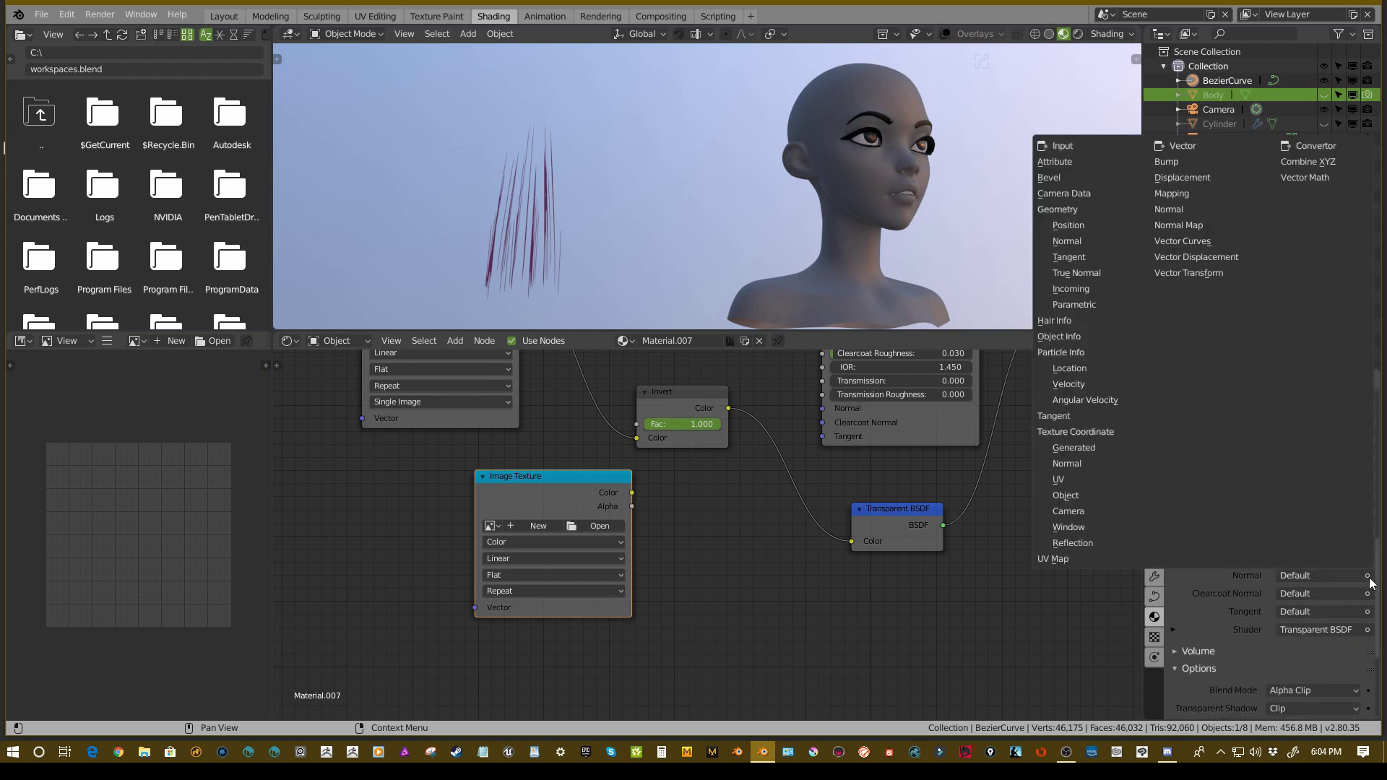
pyautogui.click(1174, 162)
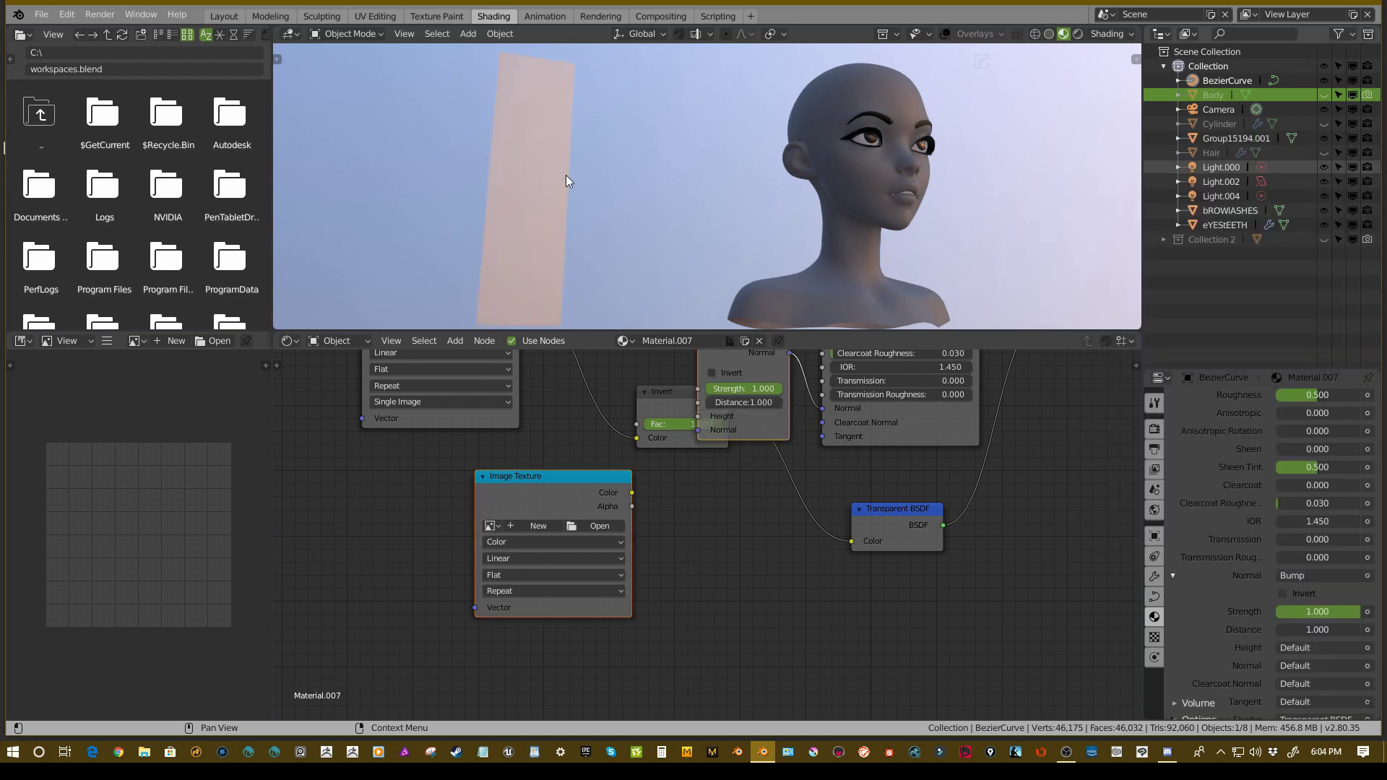
pyautogui.moveTo(611, 186); pyautogui.dragTo(586, 217, button='middle')
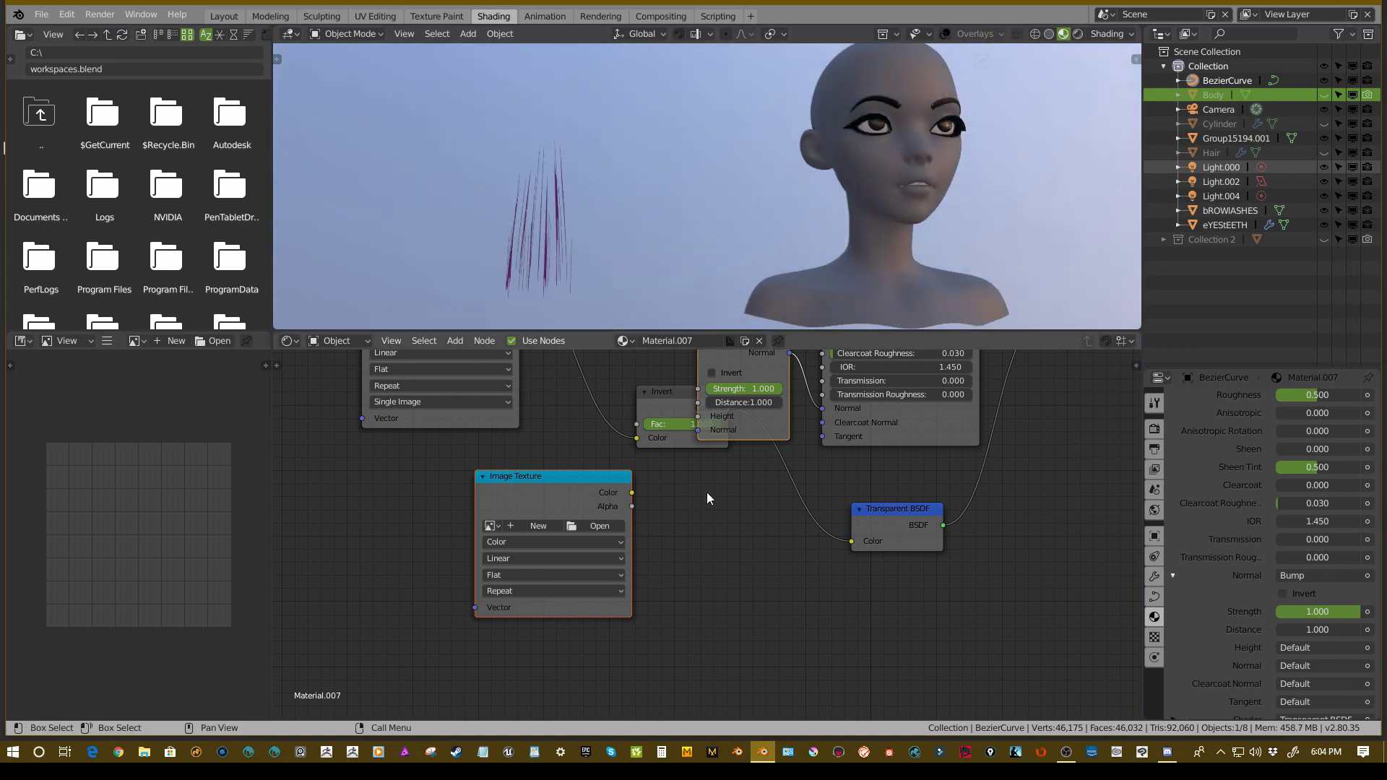
pyautogui.moveTo(708, 494); pyautogui.dragTo(745, 639, button='middle')
pyautogui.moveTo(760, 483); pyautogui.dragTo(715, 389)
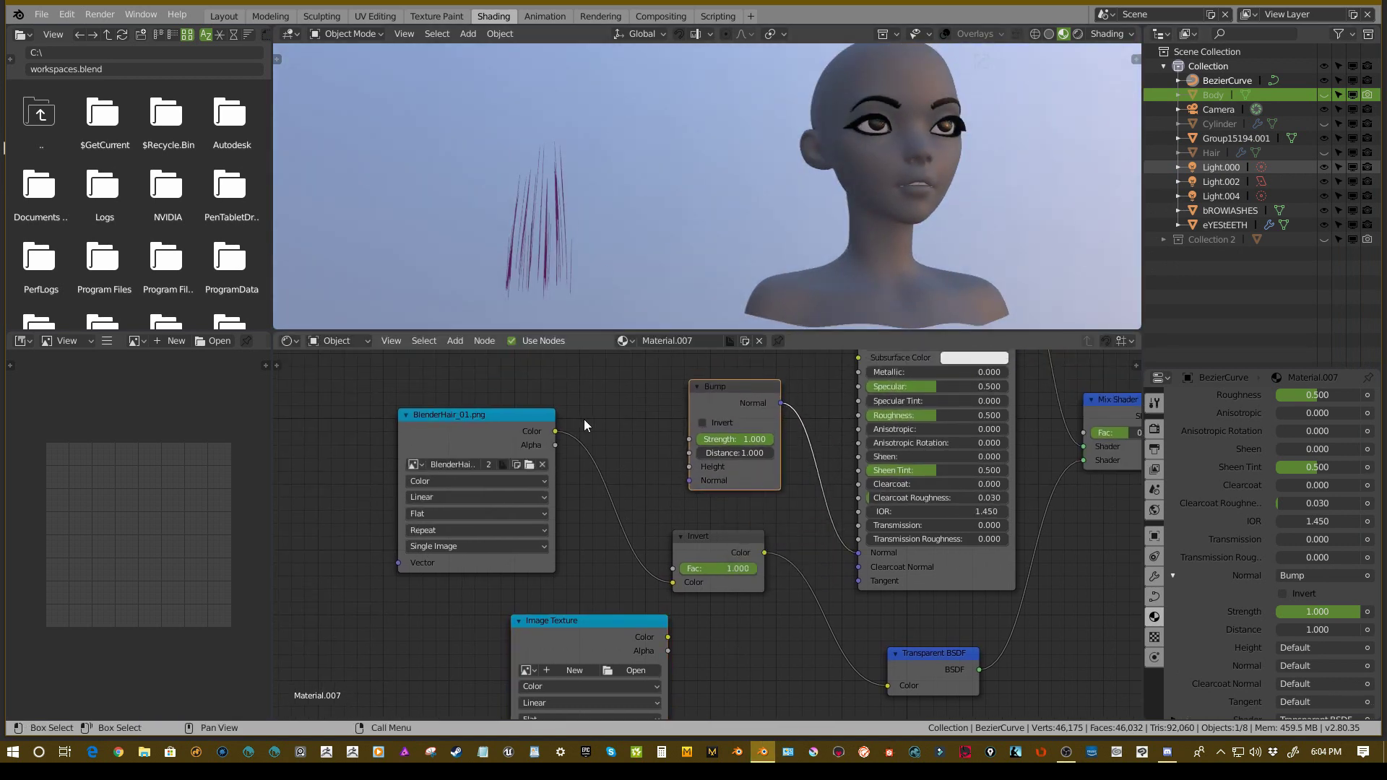
pyautogui.moveTo(604, 498); pyautogui.dragTo(709, 448, button='middle')
pyautogui.moveTo(686, 566); pyautogui.dragTo(644, 672)
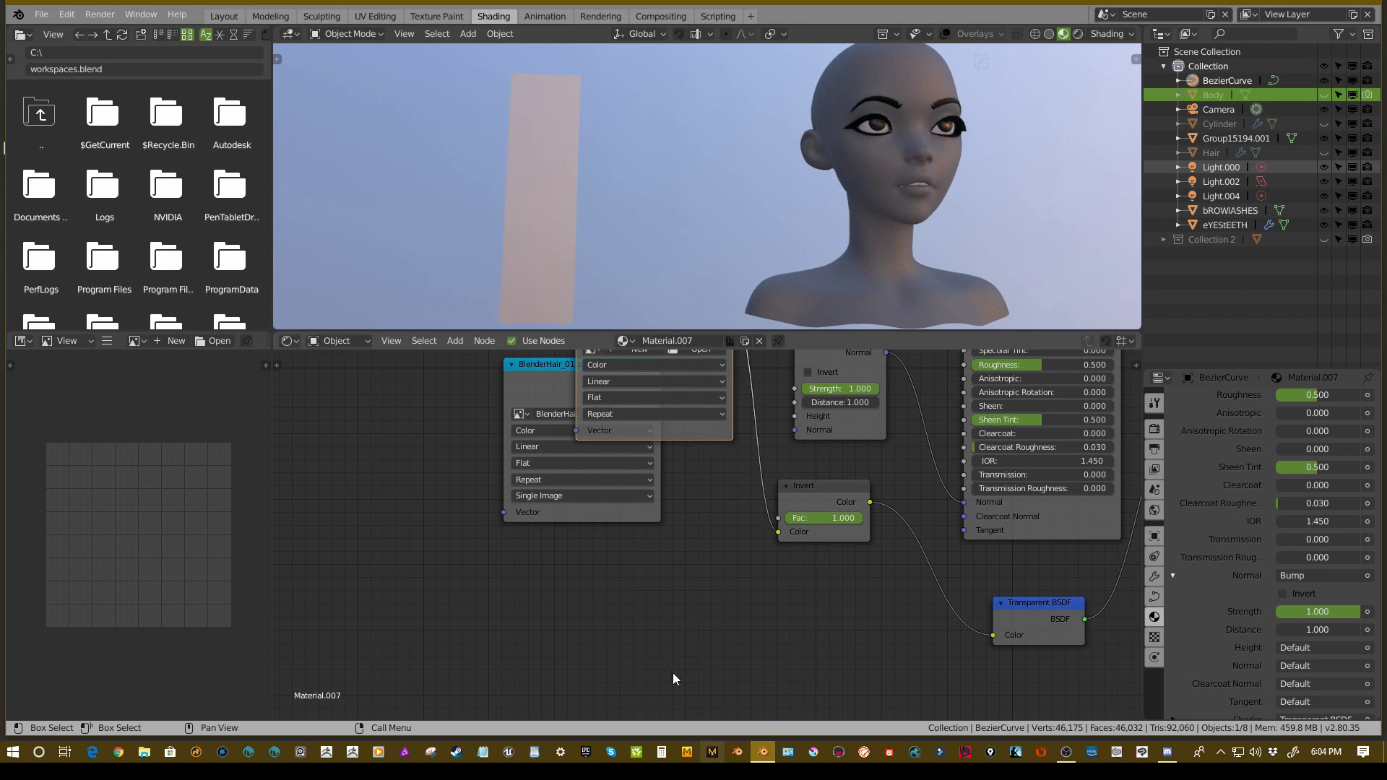
pyautogui.moveTo(737, 471); pyautogui.dragTo(733, 612, button='middle')
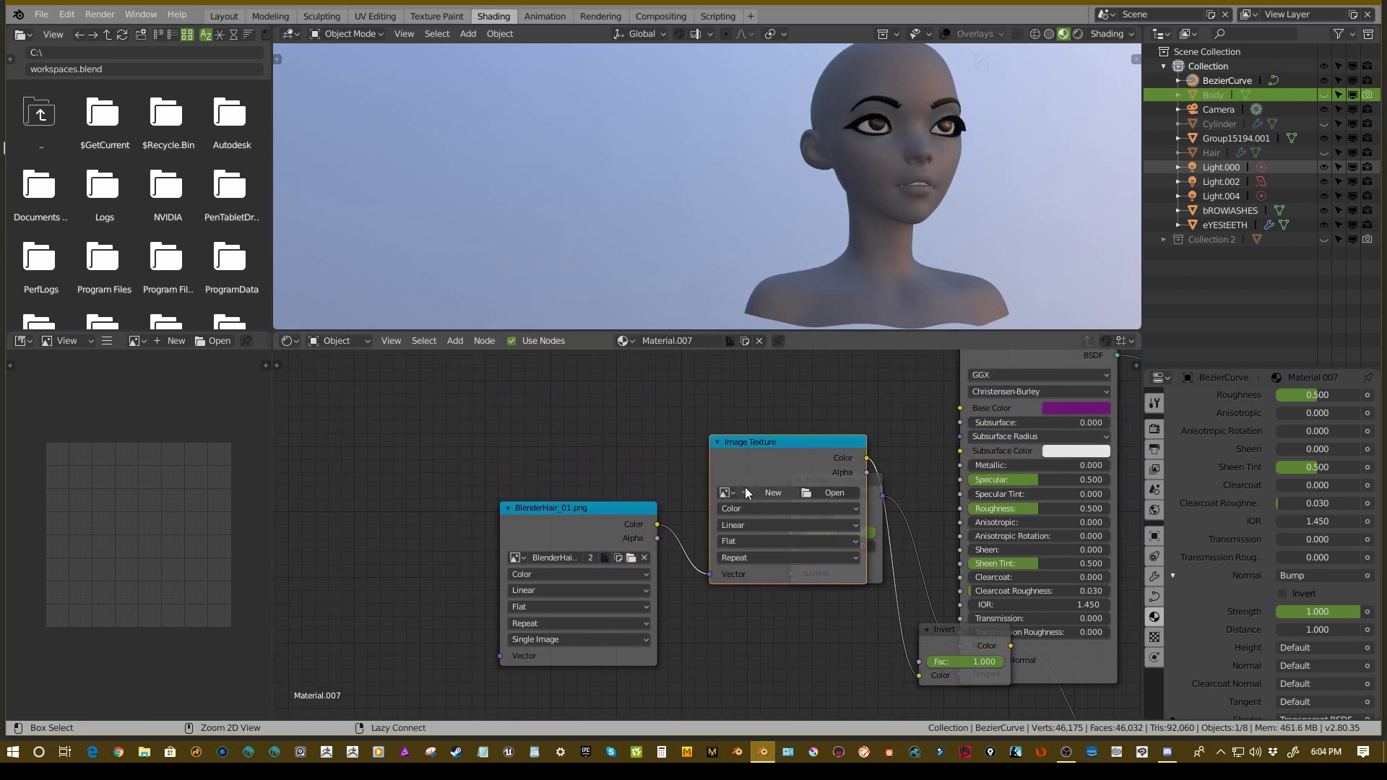
pyautogui.hotkey('ctrl', 'z')
# - Reposition the empty Image Texture node directly above the BlenderHair_01.png node
pyautogui.scroll(-4, 671, 533)
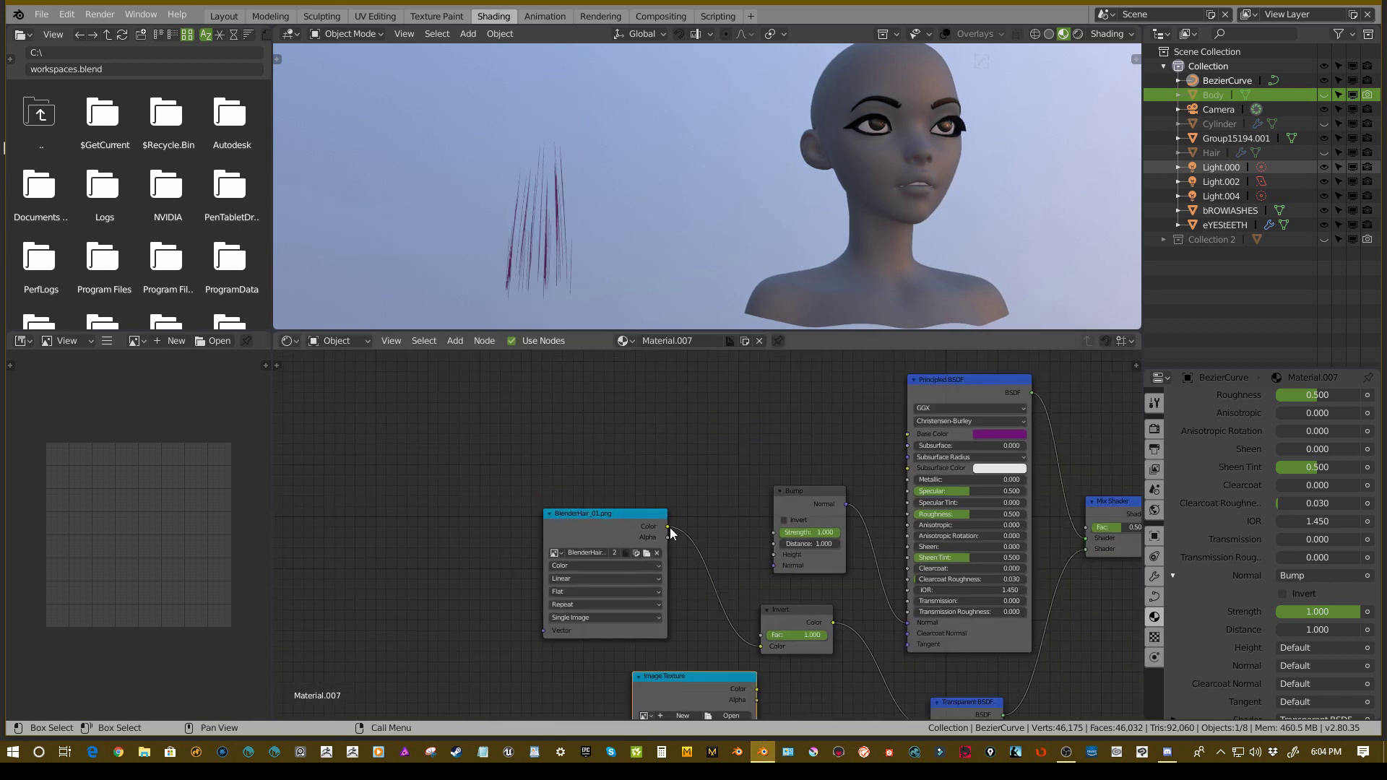
pyautogui.moveTo(692, 551); pyautogui.dragTo(720, 431, button='middle')
pyautogui.moveTo(747, 548); pyautogui.dragTo(565, 275)
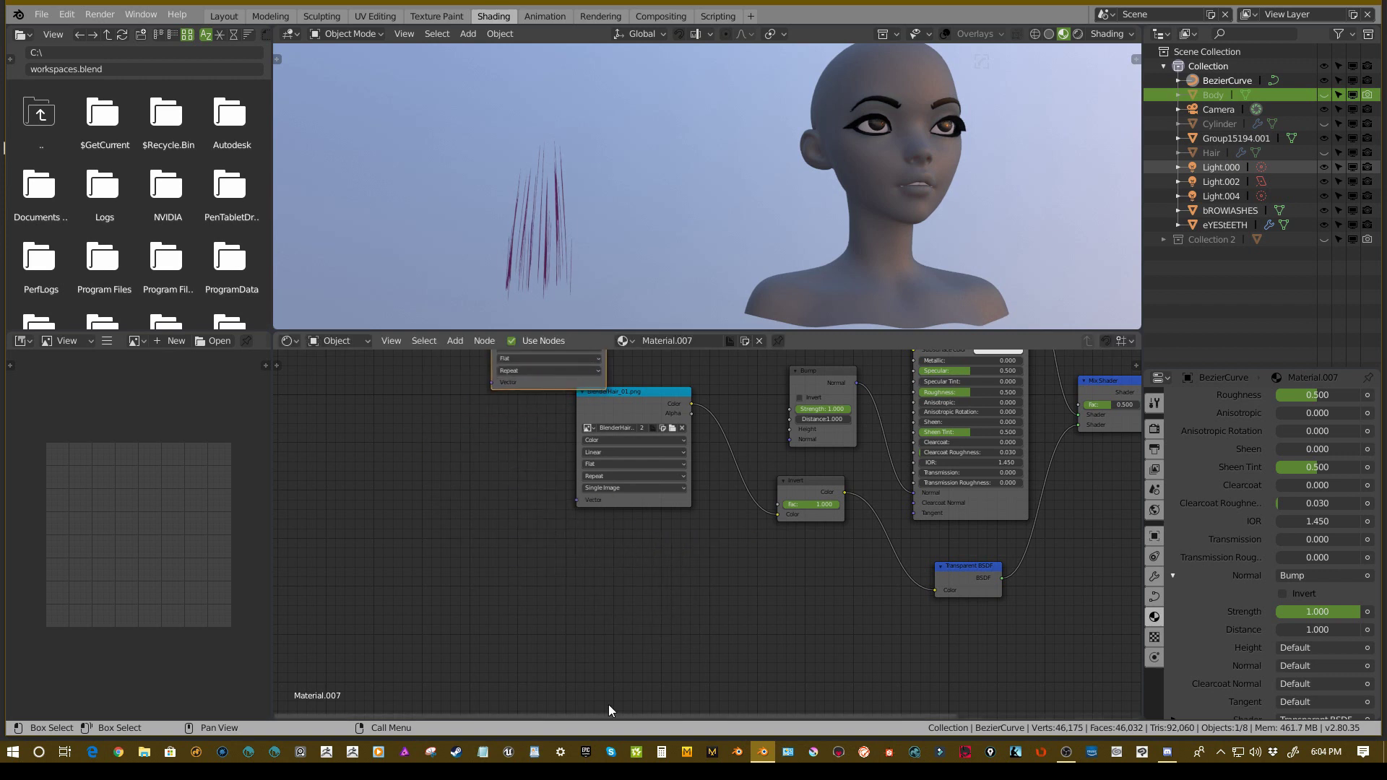
pyautogui.moveTo(692, 565); pyautogui.dragTo(692, 683, button='middle')
pyautogui.moveTo(558, 430); pyautogui.dragTo(615, 406)
pyautogui.scroll(1, 665, 465)
pyautogui.moveTo(753, 457); pyautogui.dragTo(705, 519, button='middle')
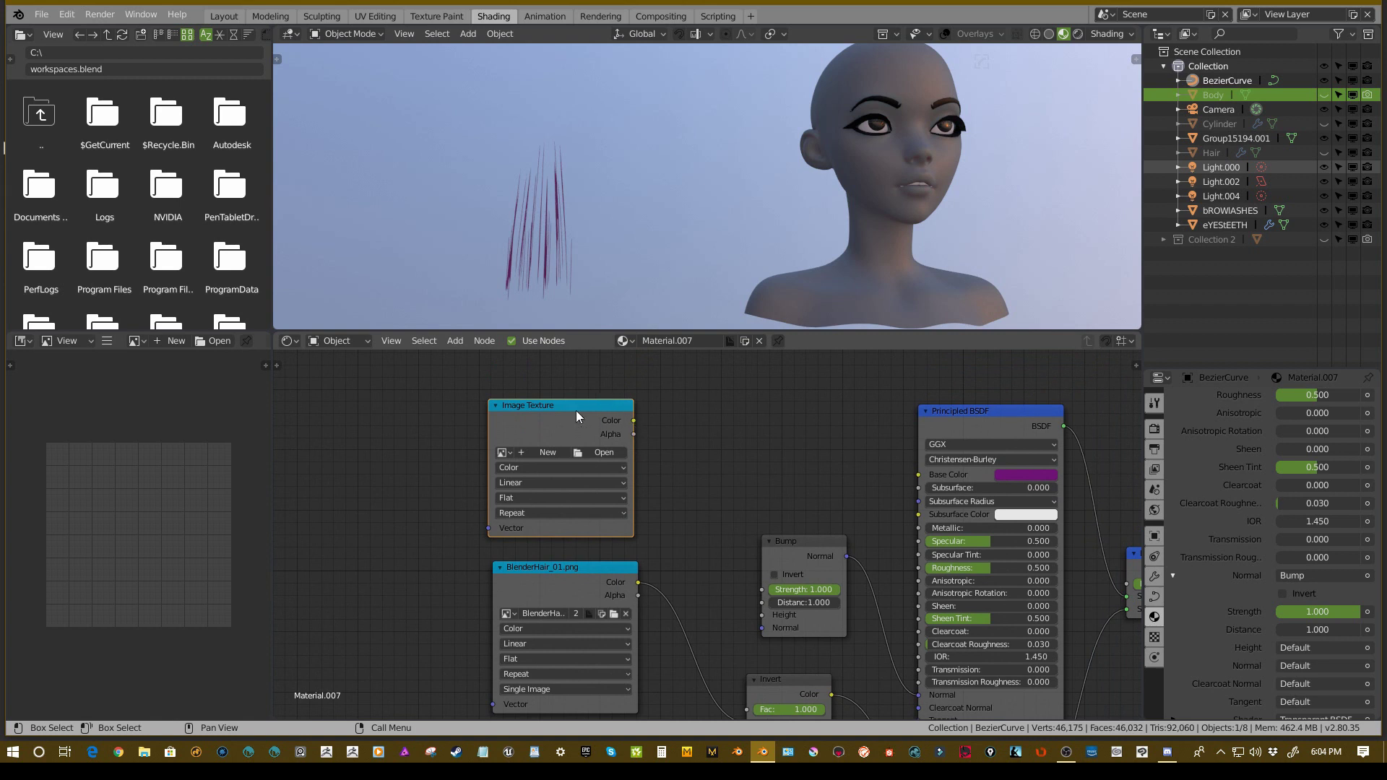
pyautogui.moveTo(556, 405); pyautogui.dragTo(558, 406)
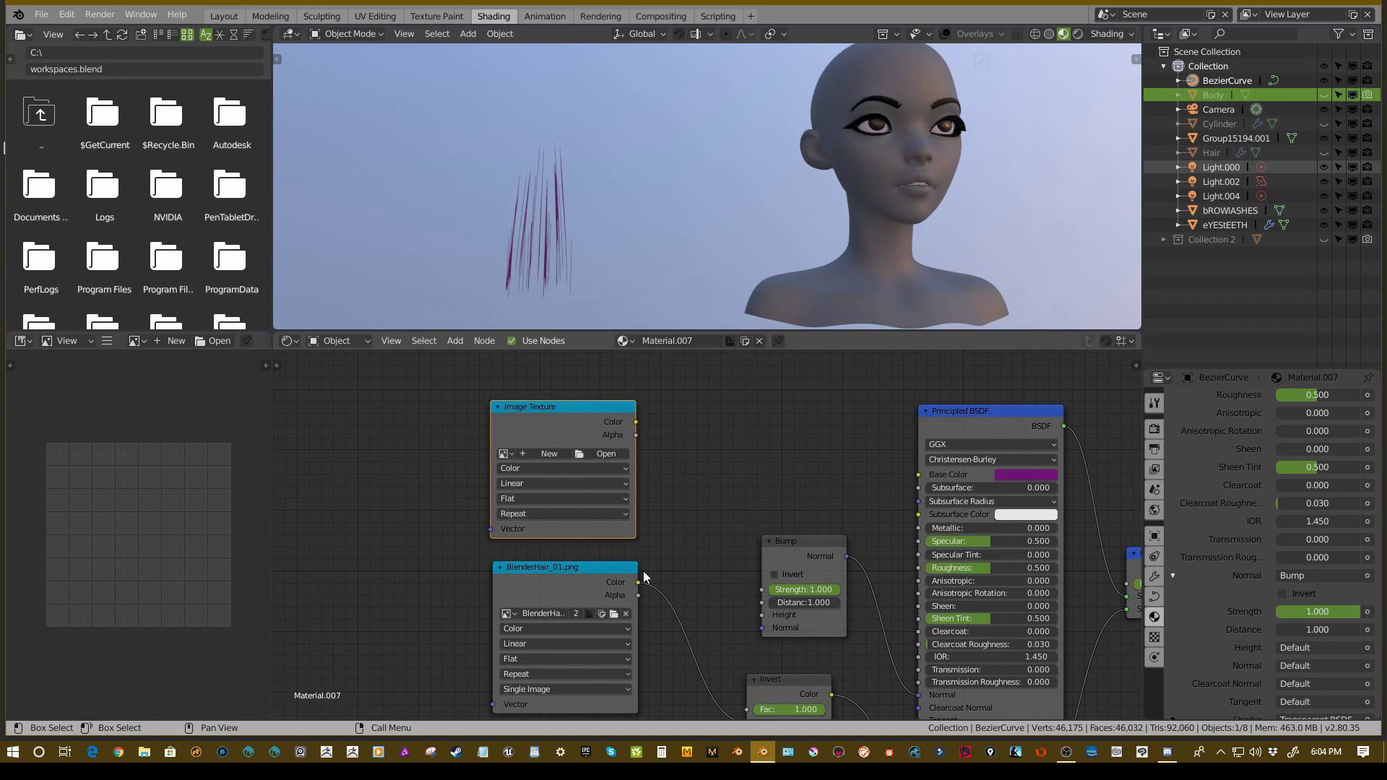
pyautogui.moveTo(655, 536); pyautogui.dragTo(588, 519, button='middle')
# - Connect the empty Image Texture's Color output to the Bump node's Height input and inspect the strands up close
pyautogui.moveTo(568, 406); pyautogui.dragTo(694, 598)
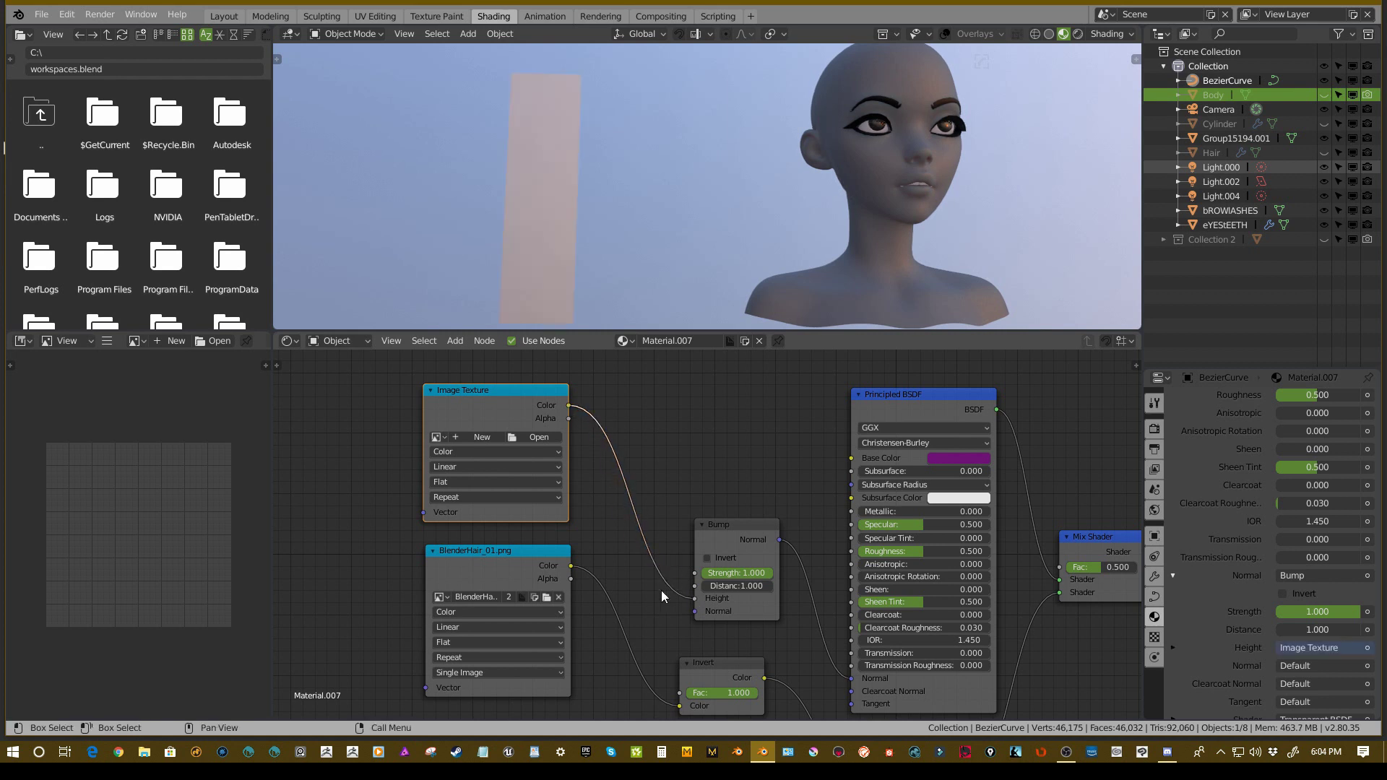
pyautogui.moveTo(636, 311); pyautogui.dragTo(644, 211, button='middle')
pyautogui.scroll(3, 705, 206)
pyautogui.scroll(3, 740, 181)
pyautogui.keyDown('shift'); pyautogui.moveTo(645, 211); pyautogui.dragTo(800, 161, button='middle'); pyautogui.keyUp('shift')
pyautogui.moveTo(840, 146); pyautogui.dragTo(791, 274, button='middle')
# - Enable Invert on the Bump node
pyautogui.moveTo(747, 576)
pyautogui.mouseDown()
pyautogui.moveTo(673, 575)
pyautogui.moveTo(750, 575)
pyautogui.mouseUp()
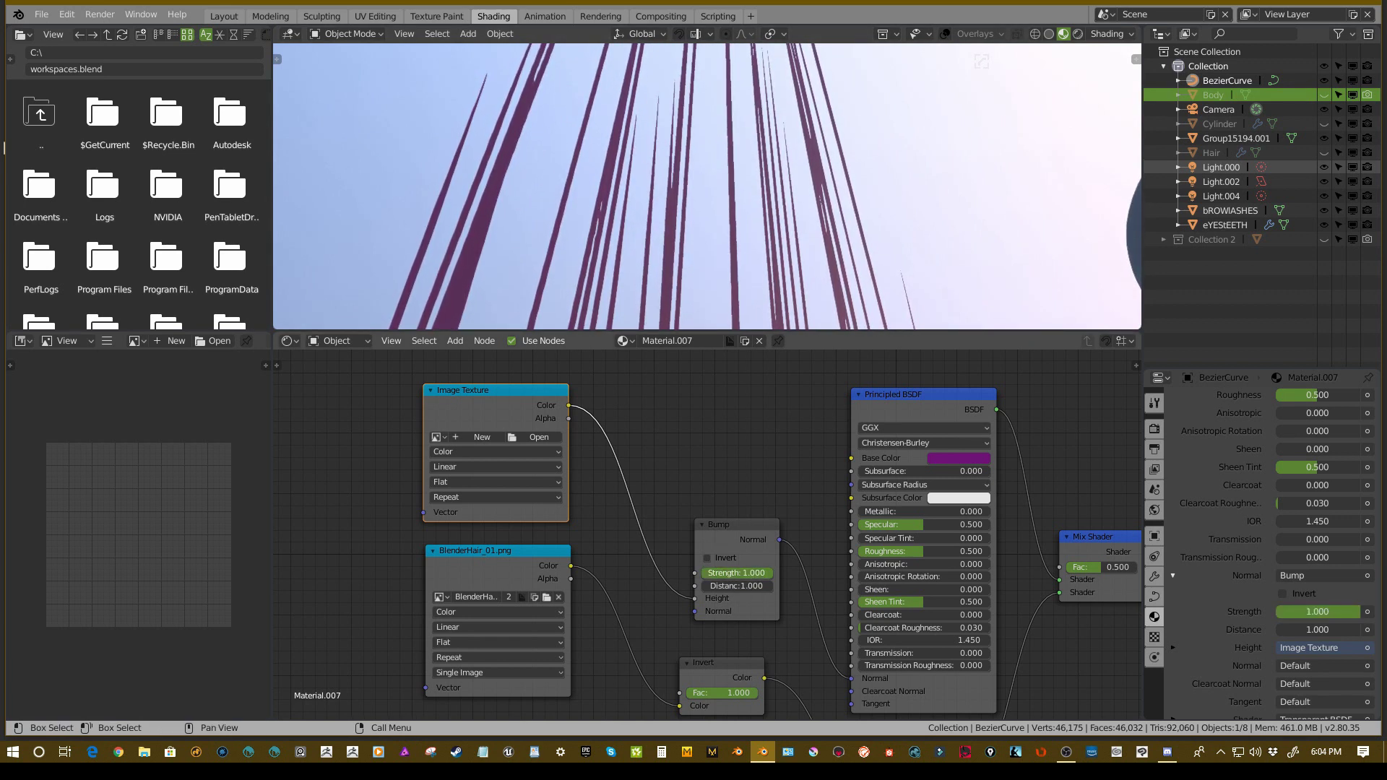
pyautogui.moveTo(809, 610); pyautogui.dragTo(644, 496, button='middle')
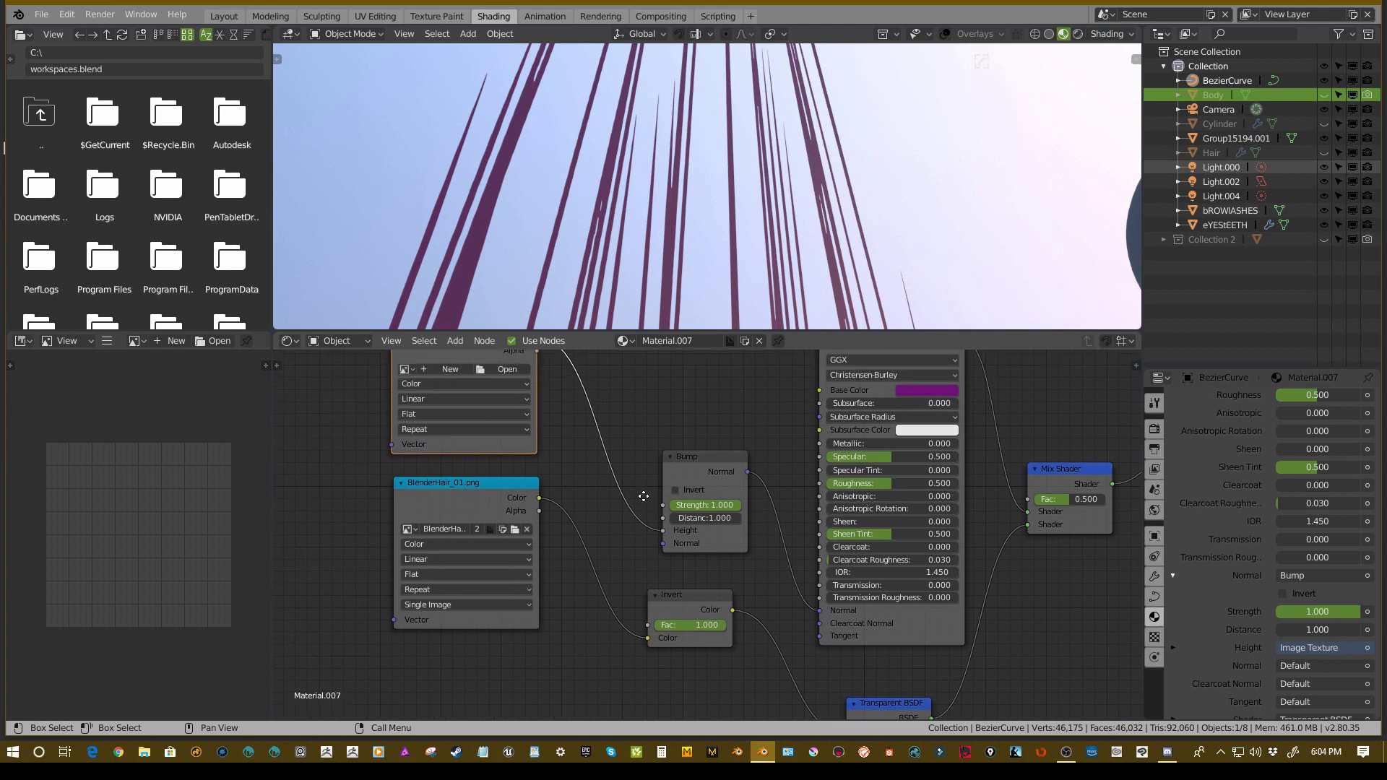
pyautogui.click(675, 490)
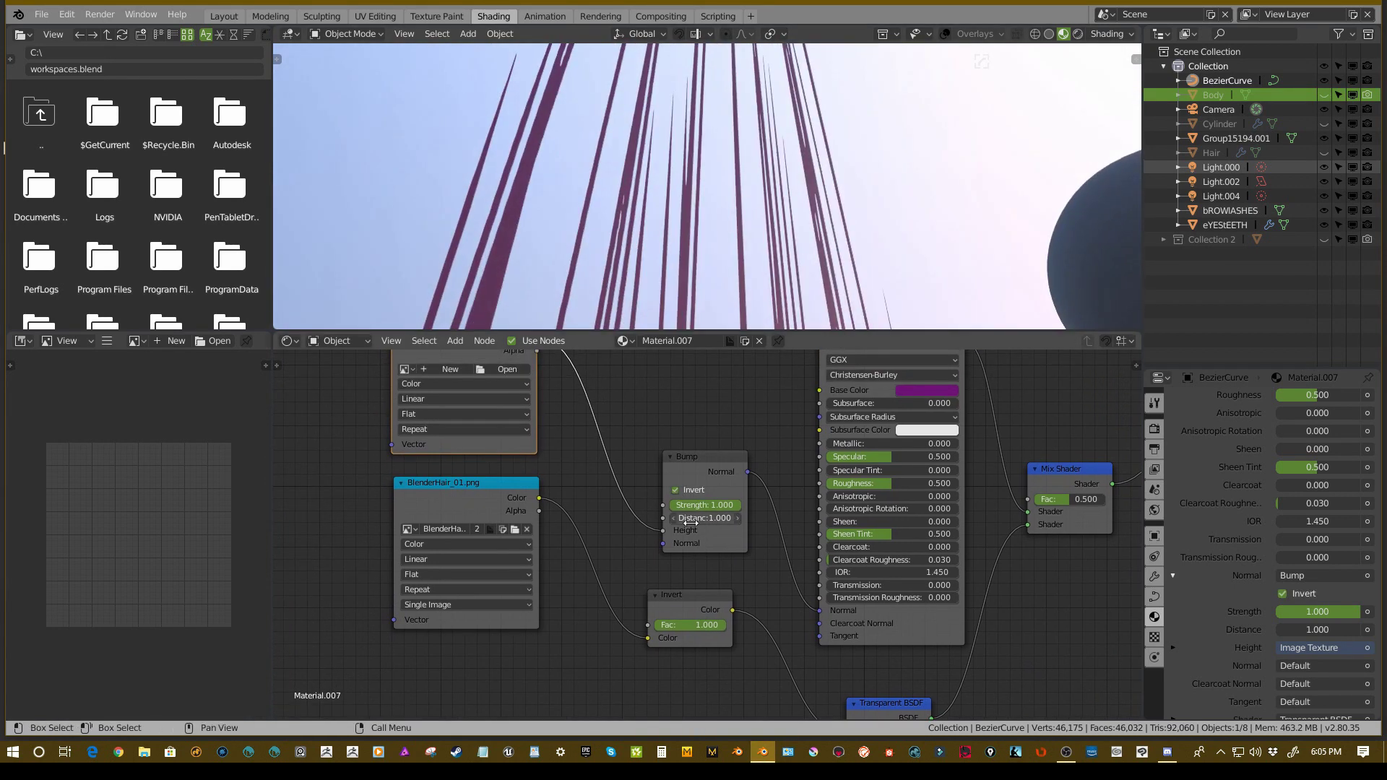
pyautogui.scroll(-2, 691, 519)
pyautogui.scroll(-2, 1299, 557)
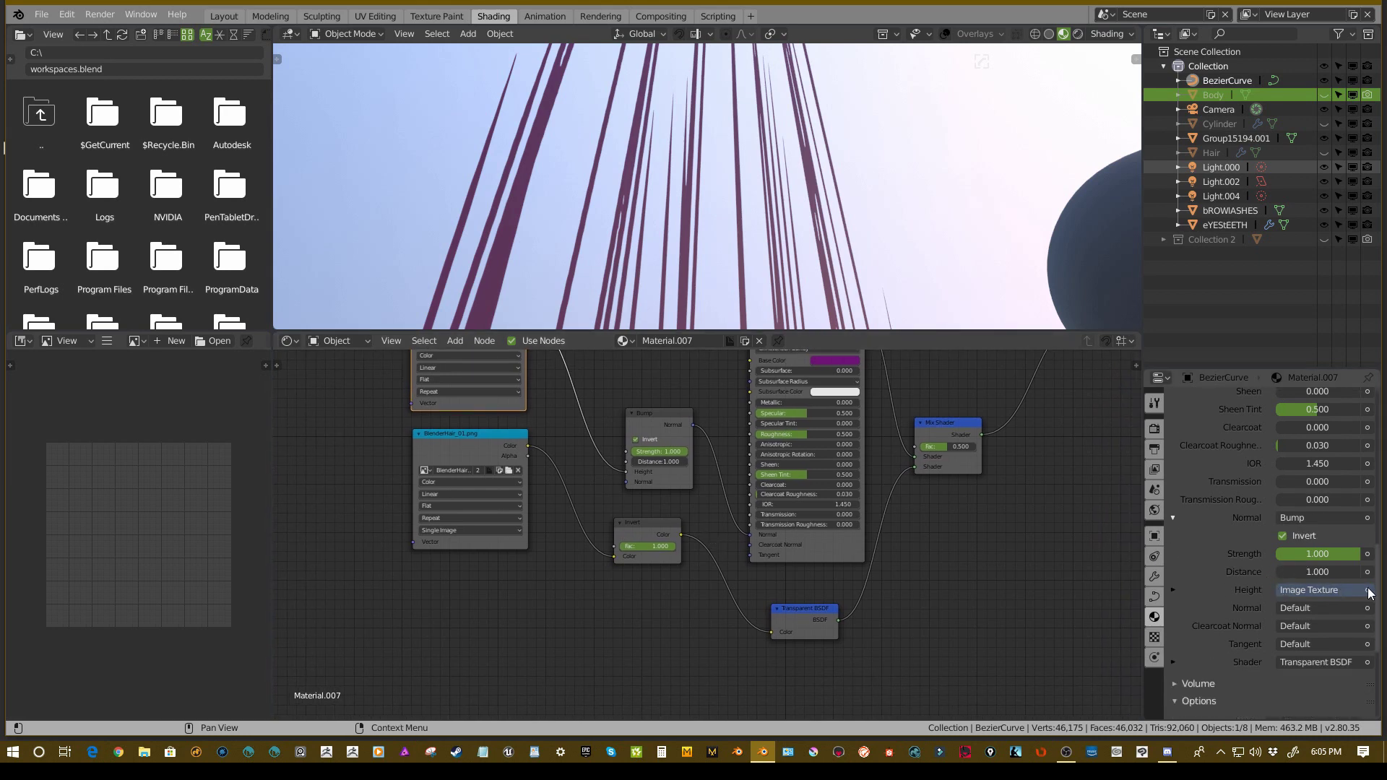
pyautogui.click(1338, 589)
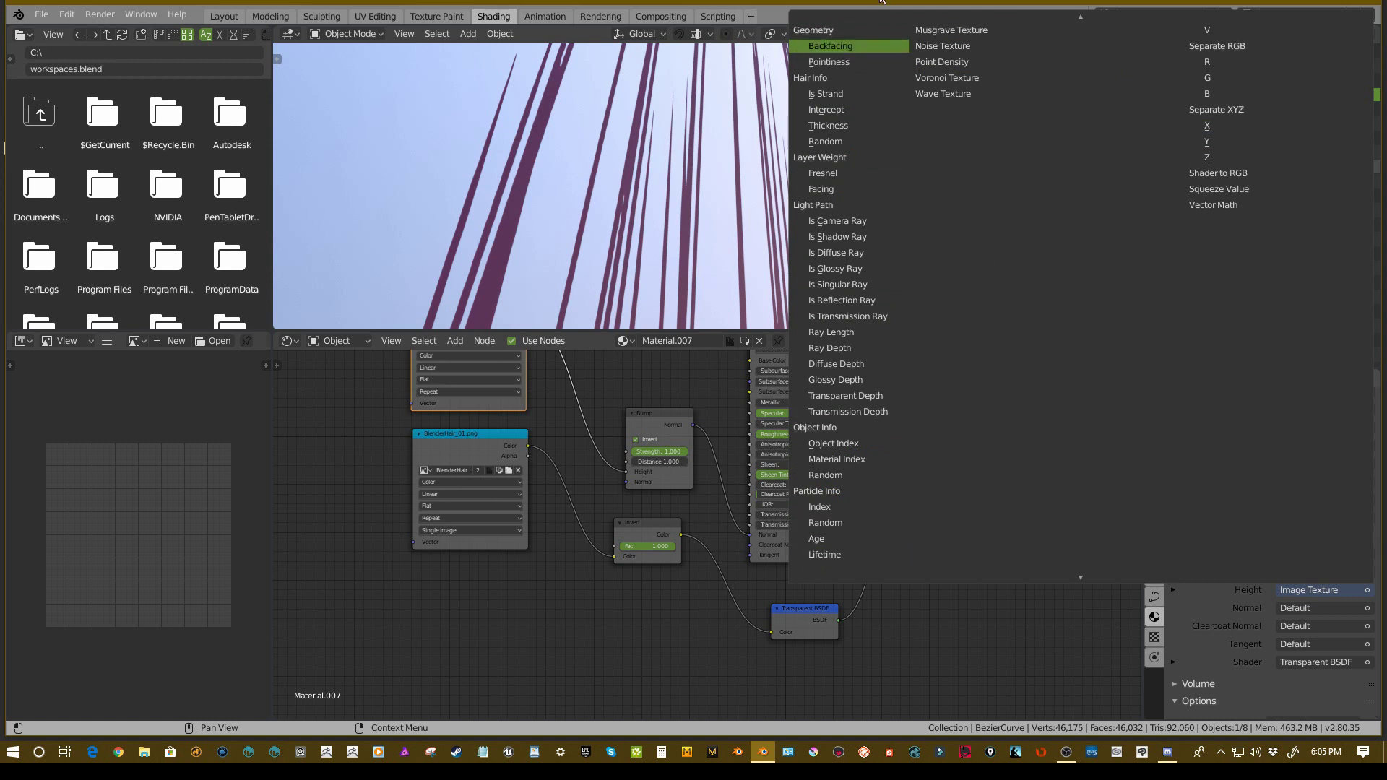
pyautogui.scroll(4, 831, 150)
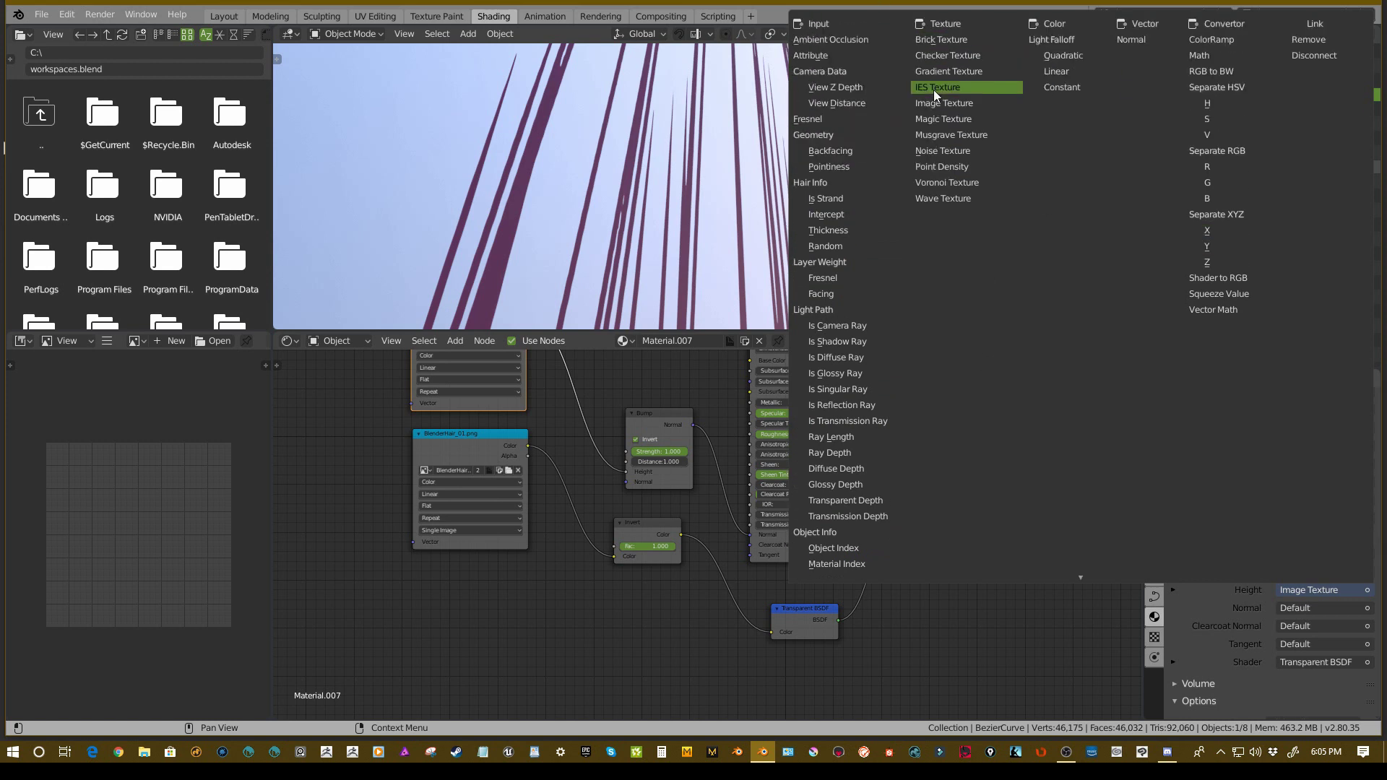
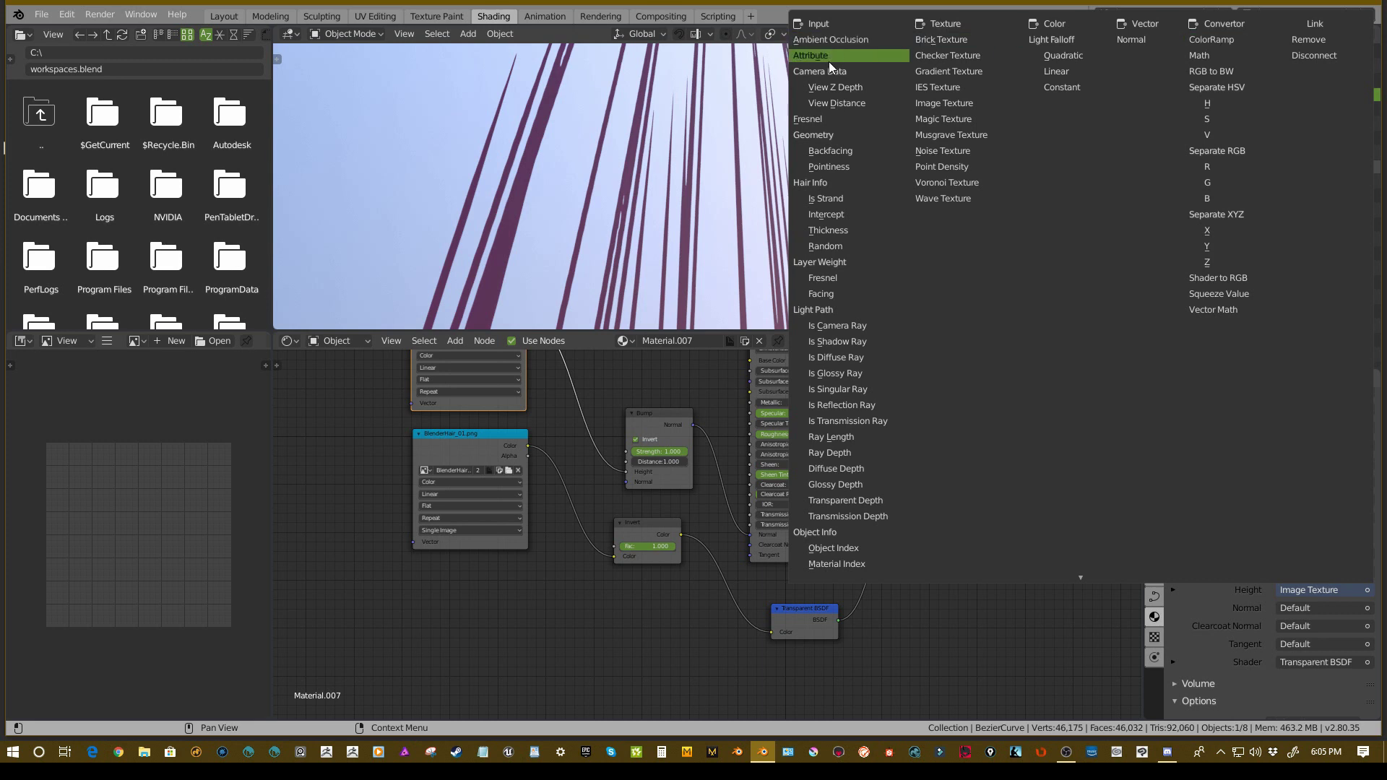
pyautogui.scroll(4, 759, 434)
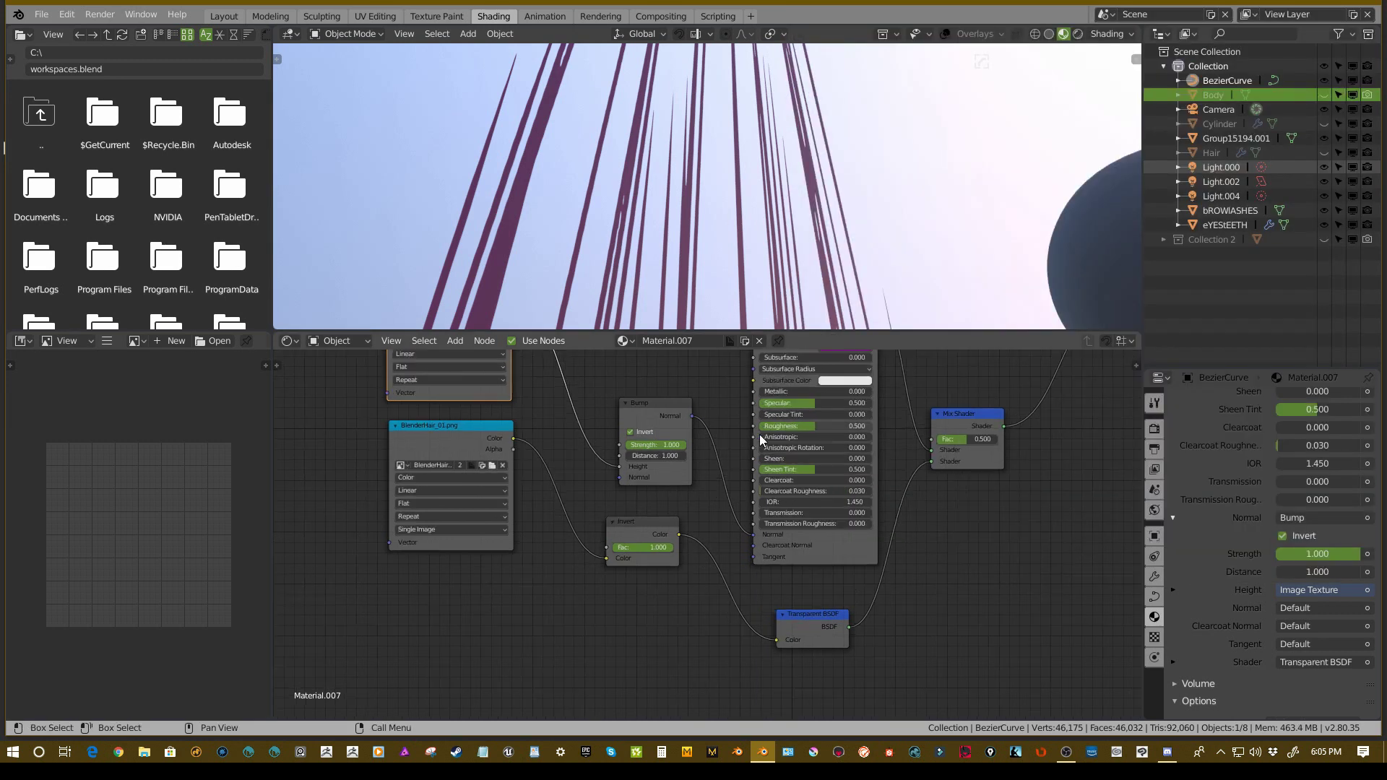
pyautogui.moveTo(712, 403); pyautogui.dragTo(714, 523, button='middle')
pyautogui.moveTo(633, 405); pyautogui.dragTo(744, 413, button='middle')
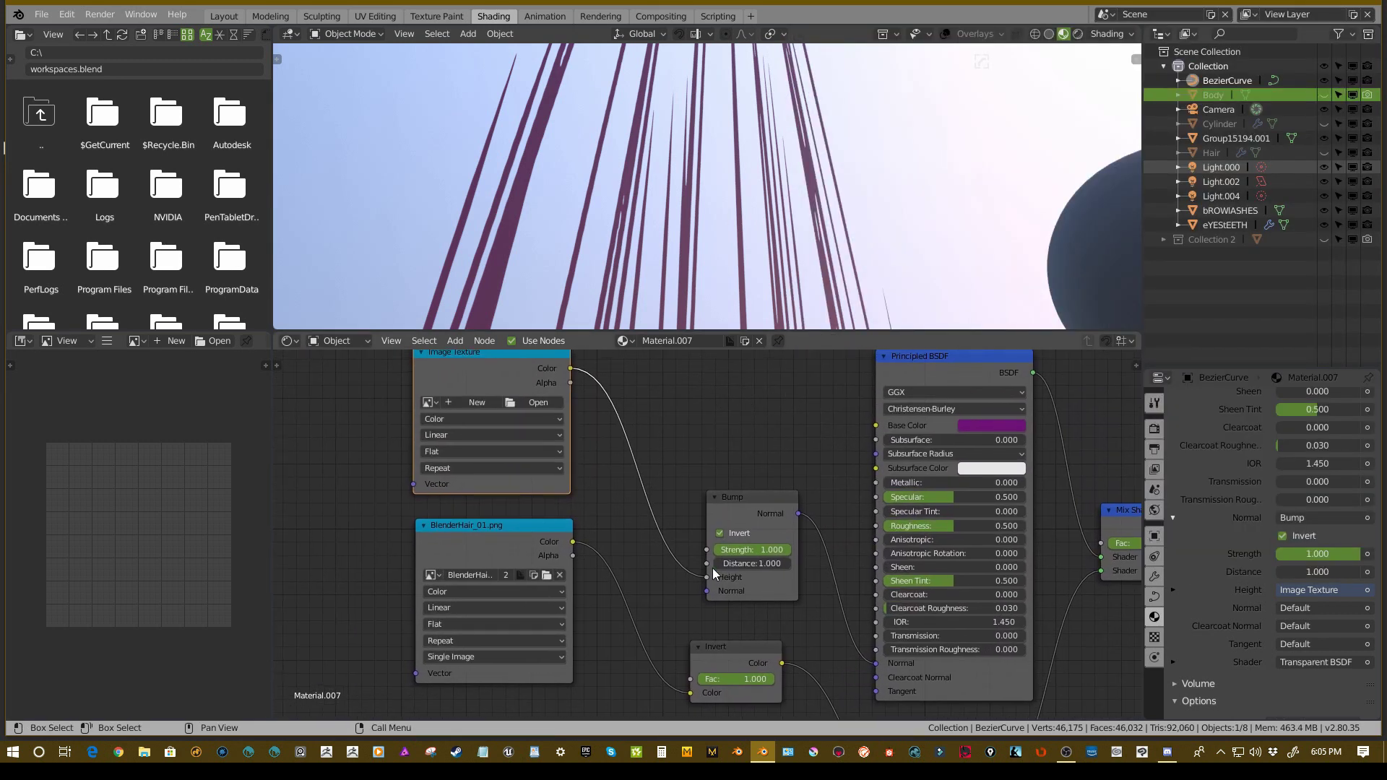
# - Try connecting the empty Image Texture's Color output to the Bump node's Normal input as well and check the strands
pyautogui.moveTo(571, 369); pyautogui.dragTo(675, 447)
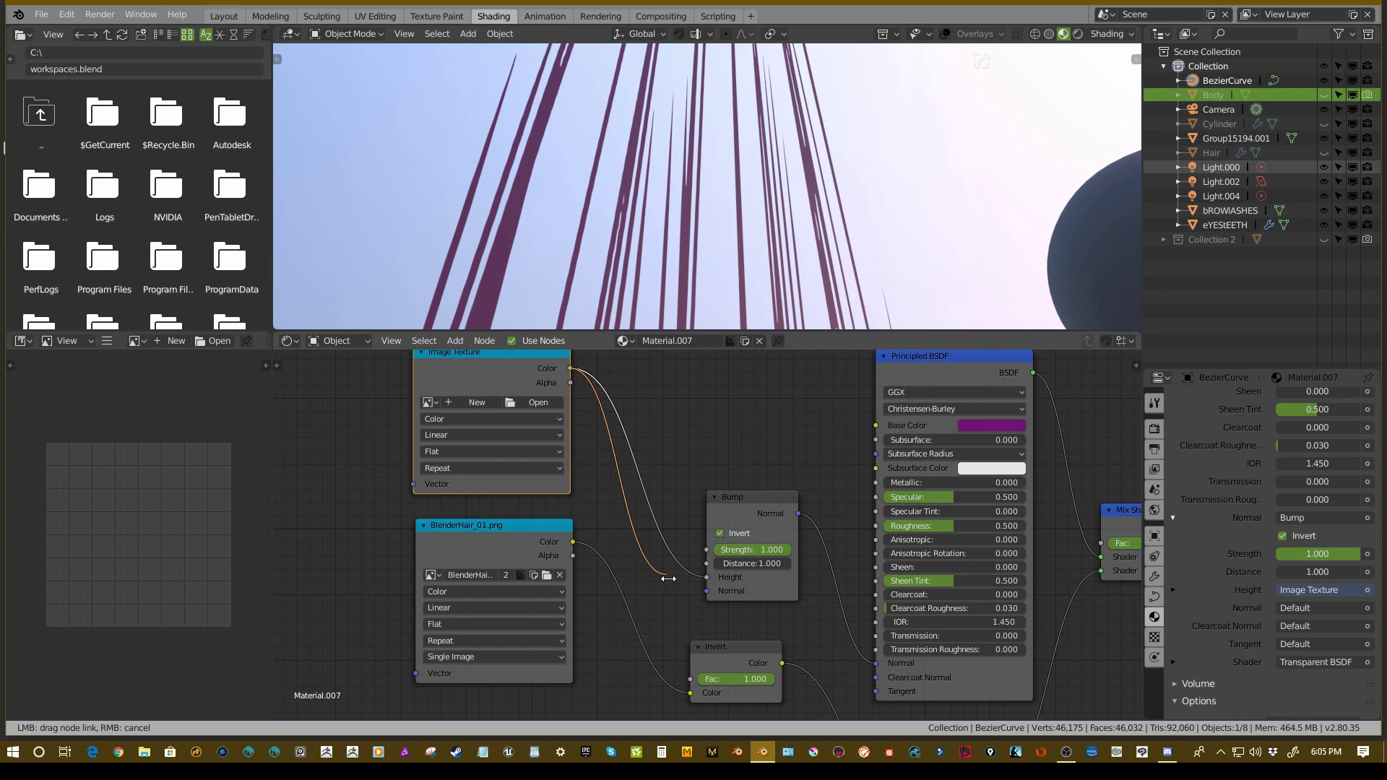
pyautogui.moveTo(711, 590); pyautogui.dragTo(707, 591)
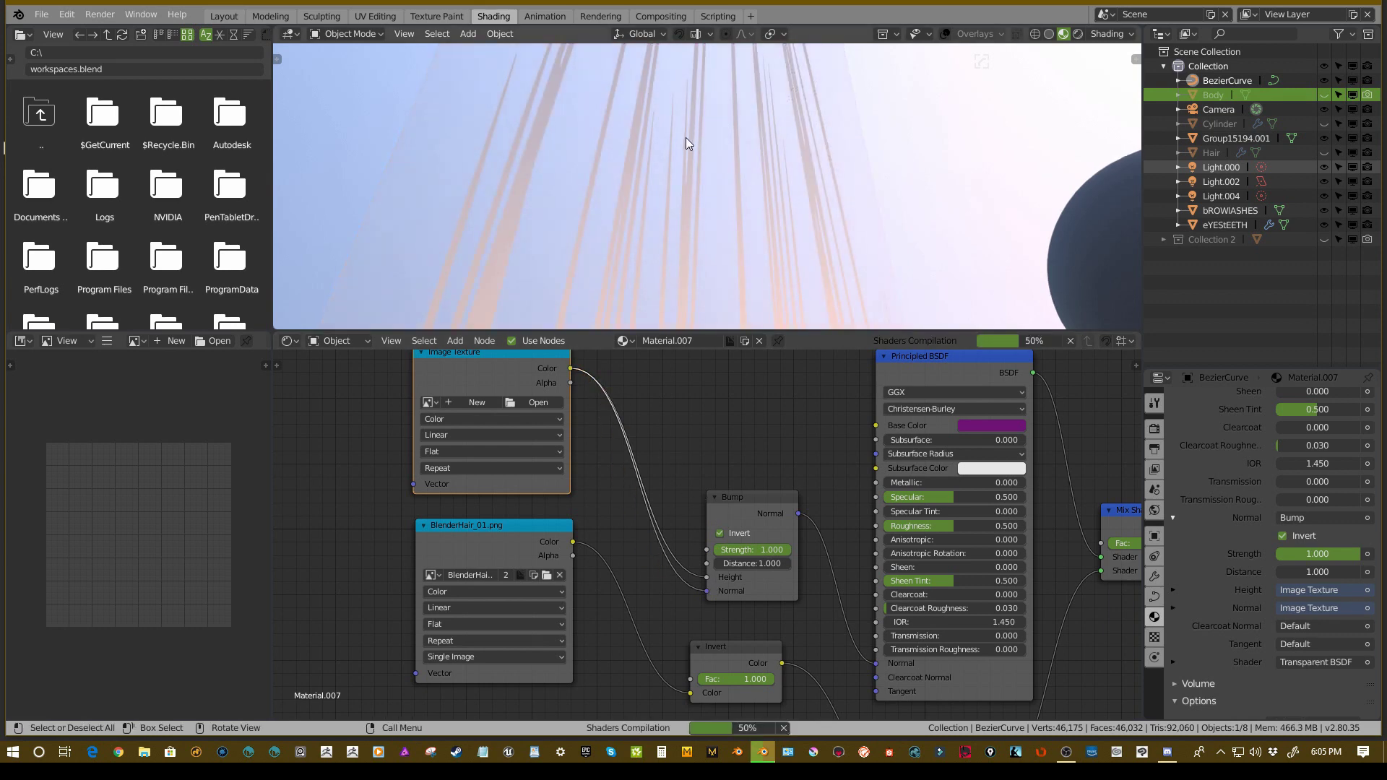
pyautogui.moveTo(686, 138); pyautogui.dragTo(635, 145, button='middle')
pyautogui.scroll(-2, 636, 146)
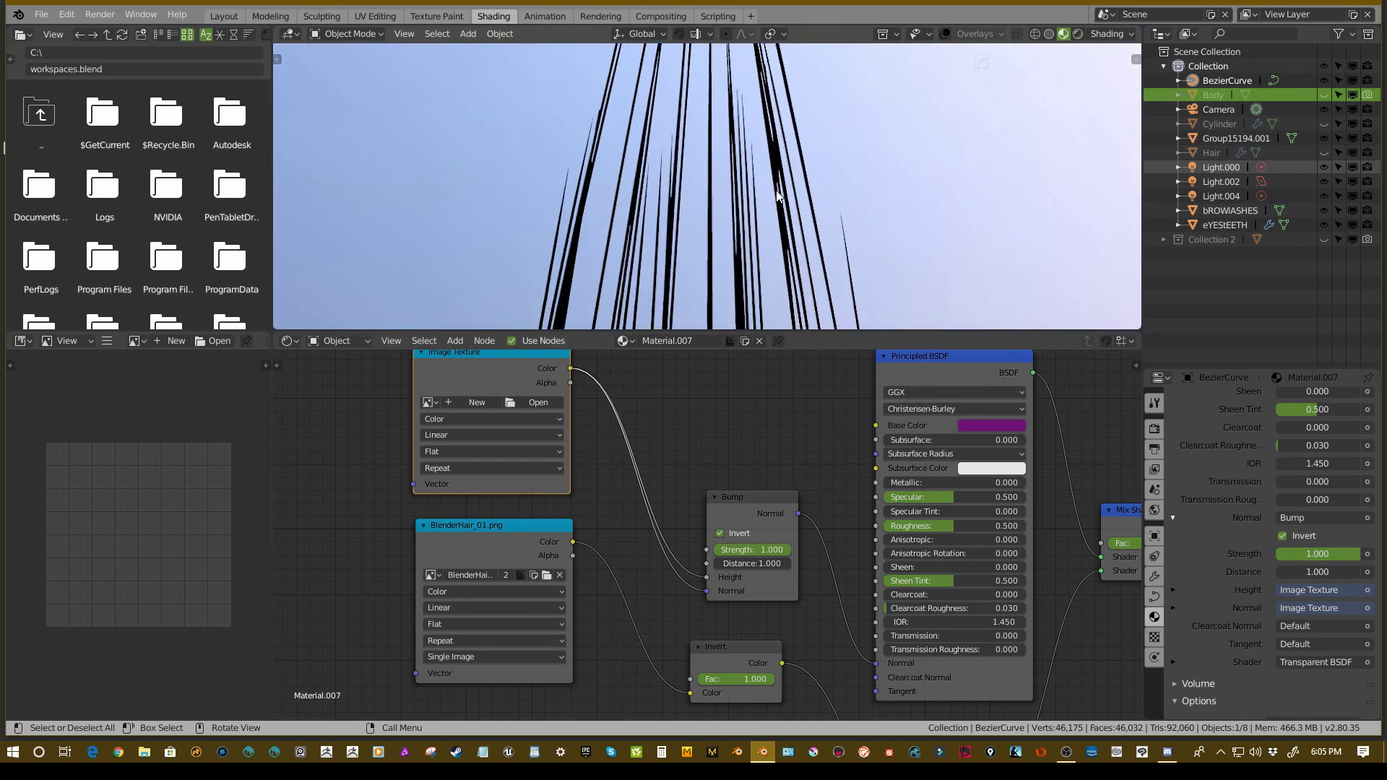
# - Unlink the empty Image Texture from the Bump node's Normal input, reconnect Color to Height only, and tidy both nodes' positions
pyautogui.keyDown('alt'); pyautogui.moveTo(709, 578); pyautogui.dragTo(709, 431); pyautogui.keyUp('alt')
pyautogui.moveTo(671, 209); pyautogui.dragTo(611, 234, button='middle')
pyautogui.moveTo(715, 482)
pyautogui.mouseDown()
pyautogui.moveTo(647, 482)
pyautogui.moveTo(716, 482)
pyautogui.mouseUp()
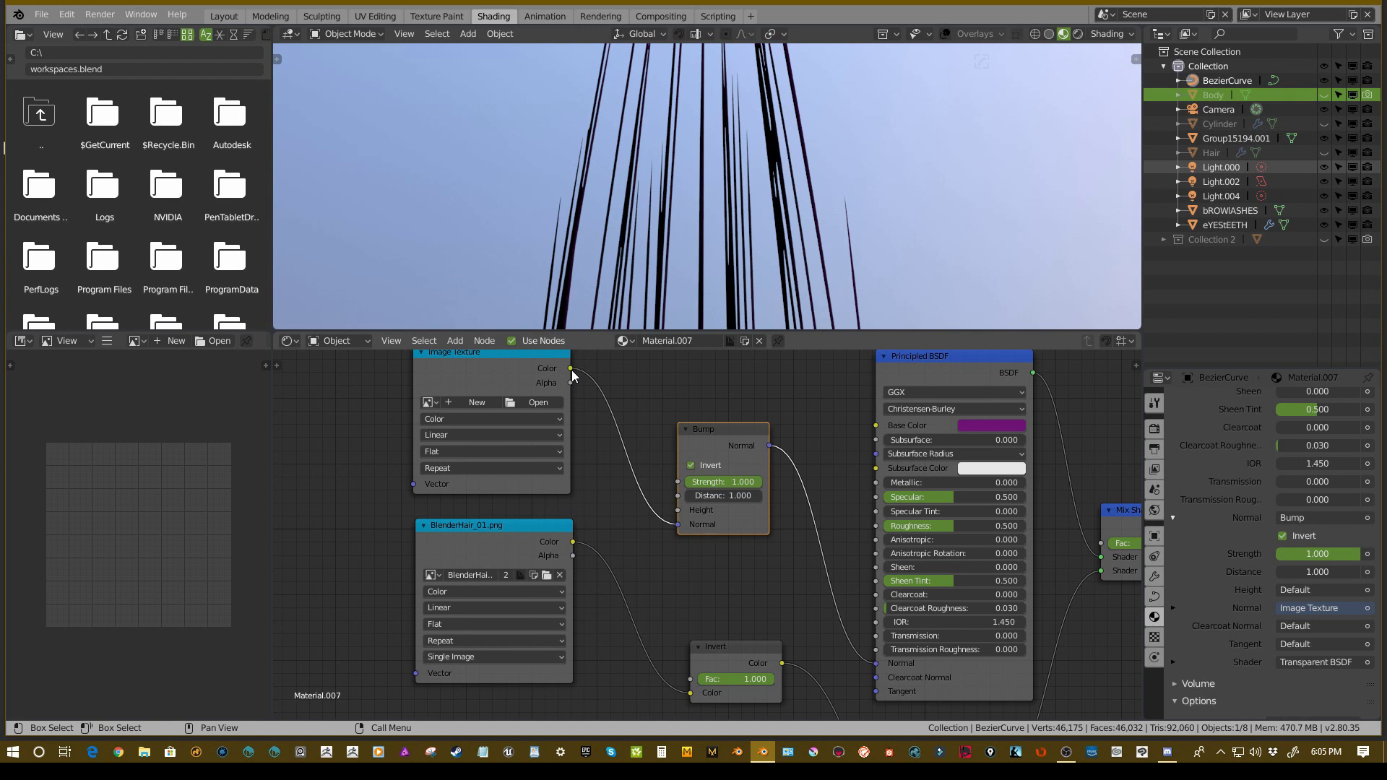
pyautogui.moveTo(573, 371); pyautogui.dragTo(653, 490)
pyautogui.moveTo(578, 377); pyautogui.dragTo(617, 457, button='middle')
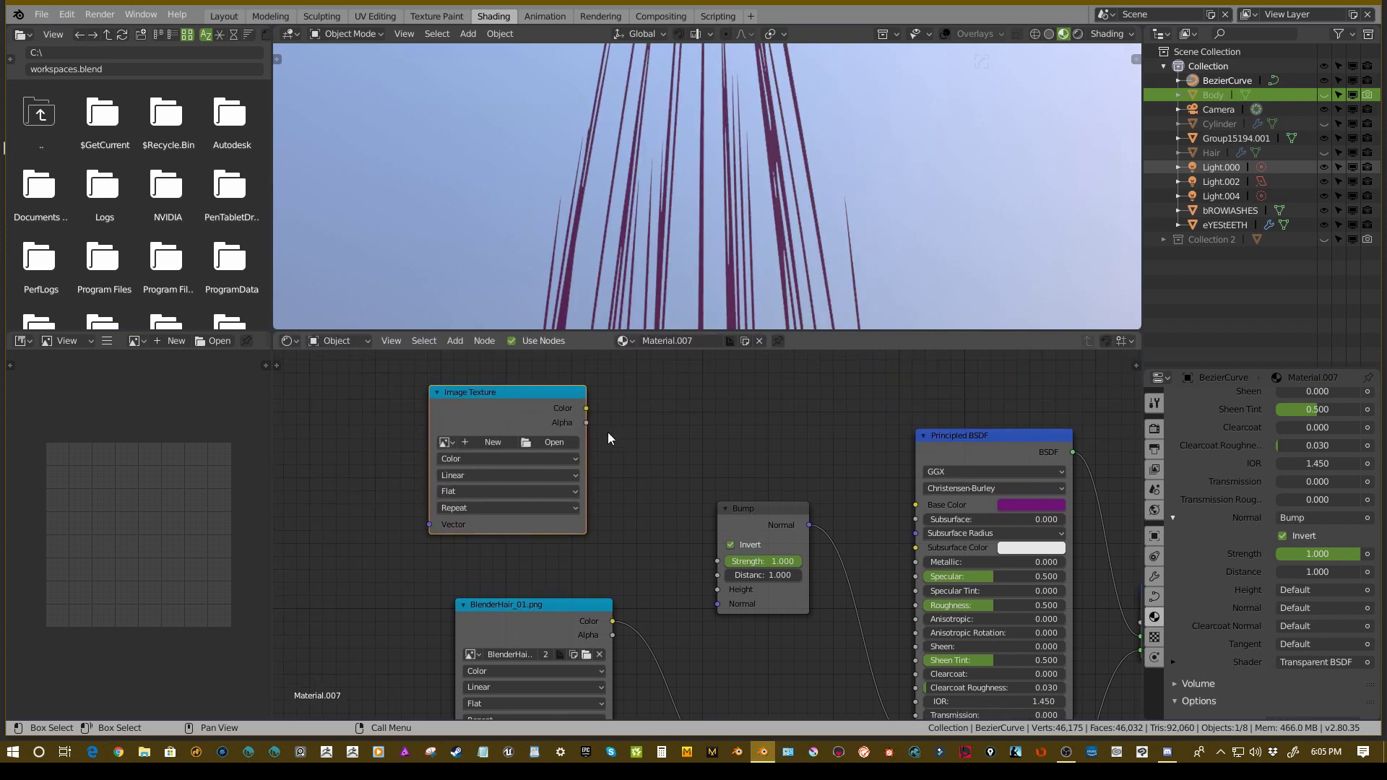
pyautogui.moveTo(587, 407); pyautogui.dragTo(719, 590)
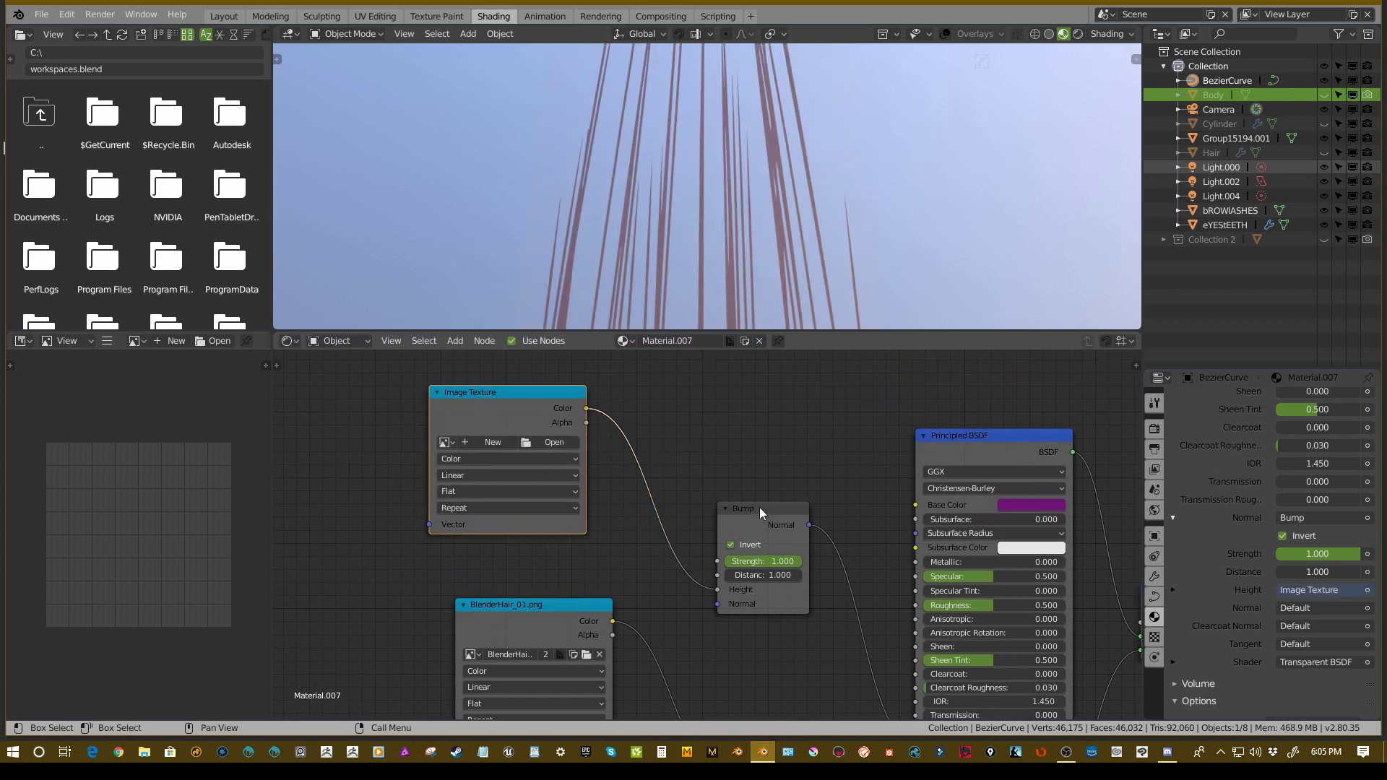
pyautogui.moveTo(760, 507); pyautogui.dragTo(784, 500)
pyautogui.moveTo(567, 413); pyautogui.dragTo(600, 440)
# - Set the Principled BSDF's Roughness to 0.419
pyautogui.scroll(-5, 766, 201)
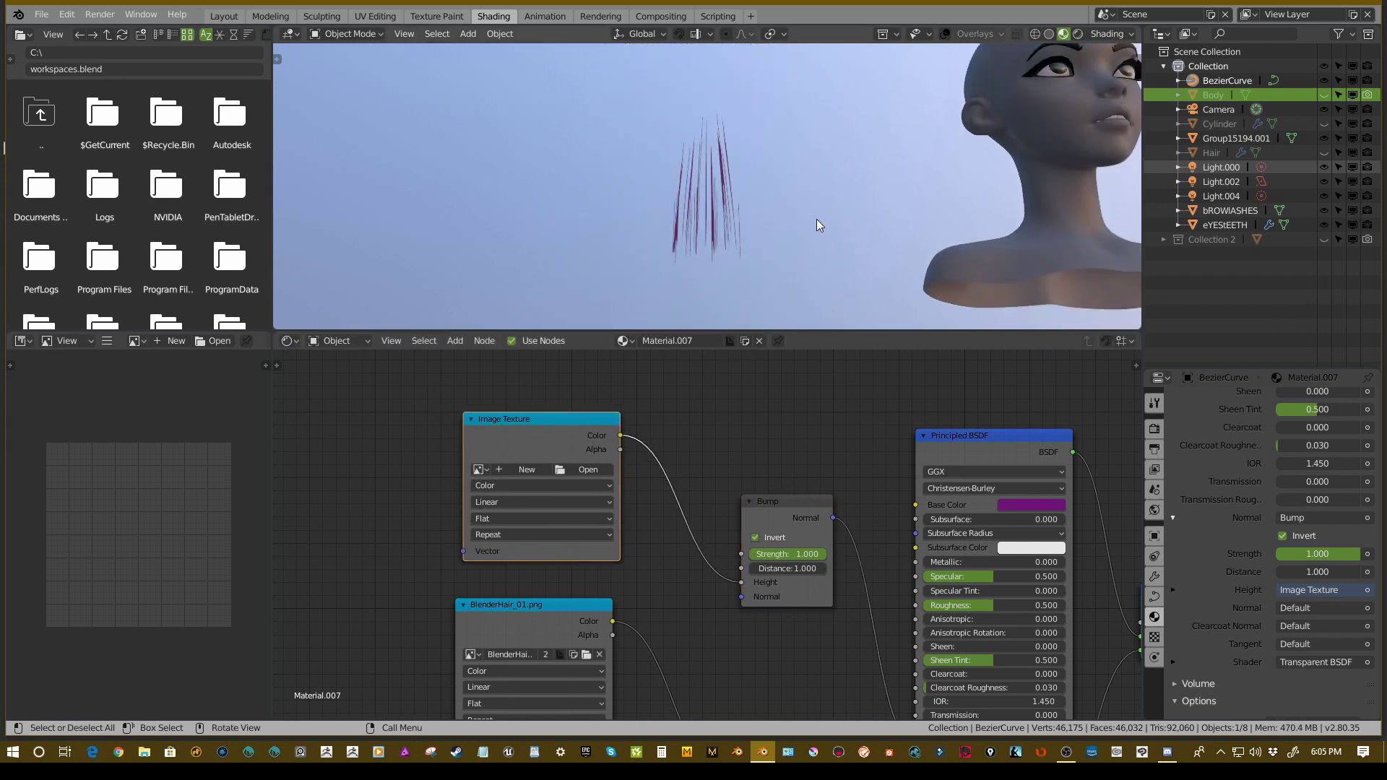
pyautogui.scroll(-4, 748, 239)
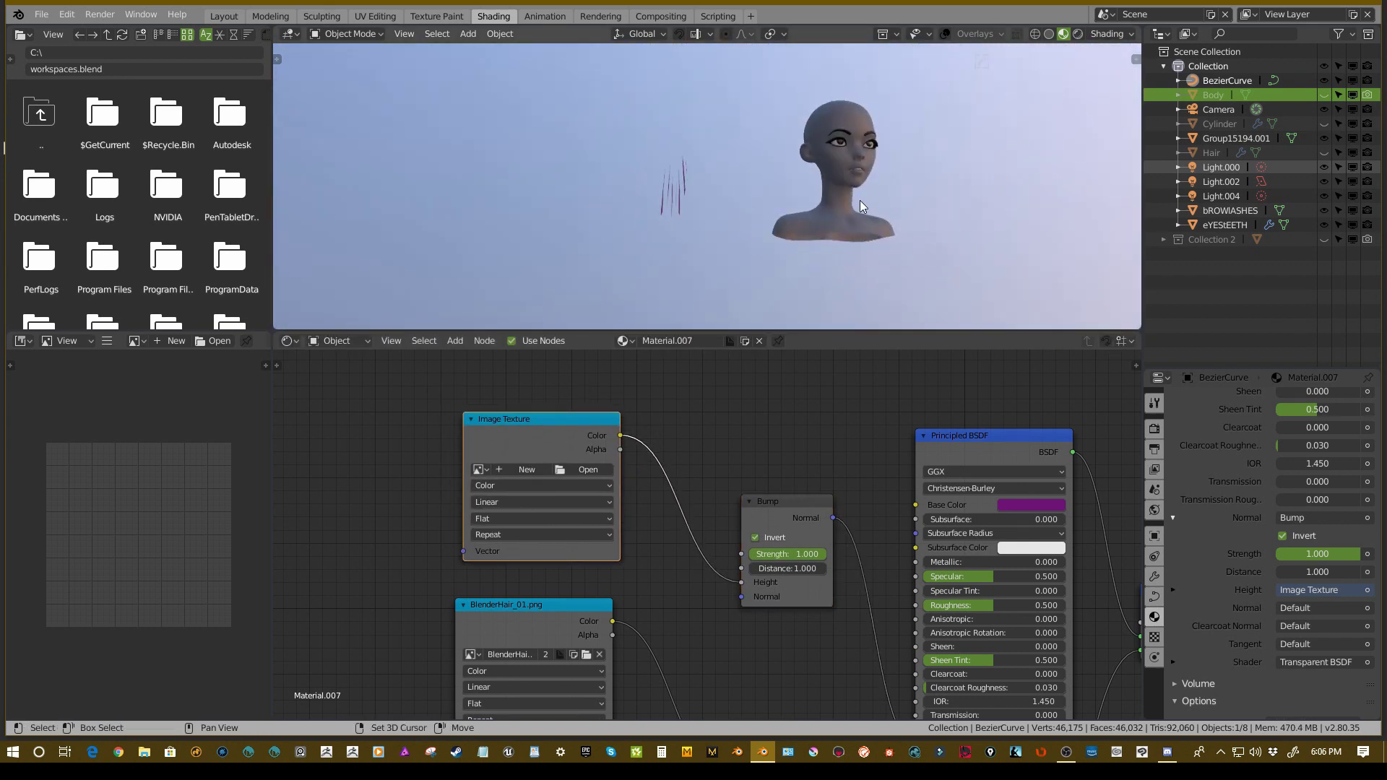
pyautogui.scroll(3, 795, 210)
pyautogui.scroll(2, 609, 222)
pyautogui.scroll(-2, 997, 610)
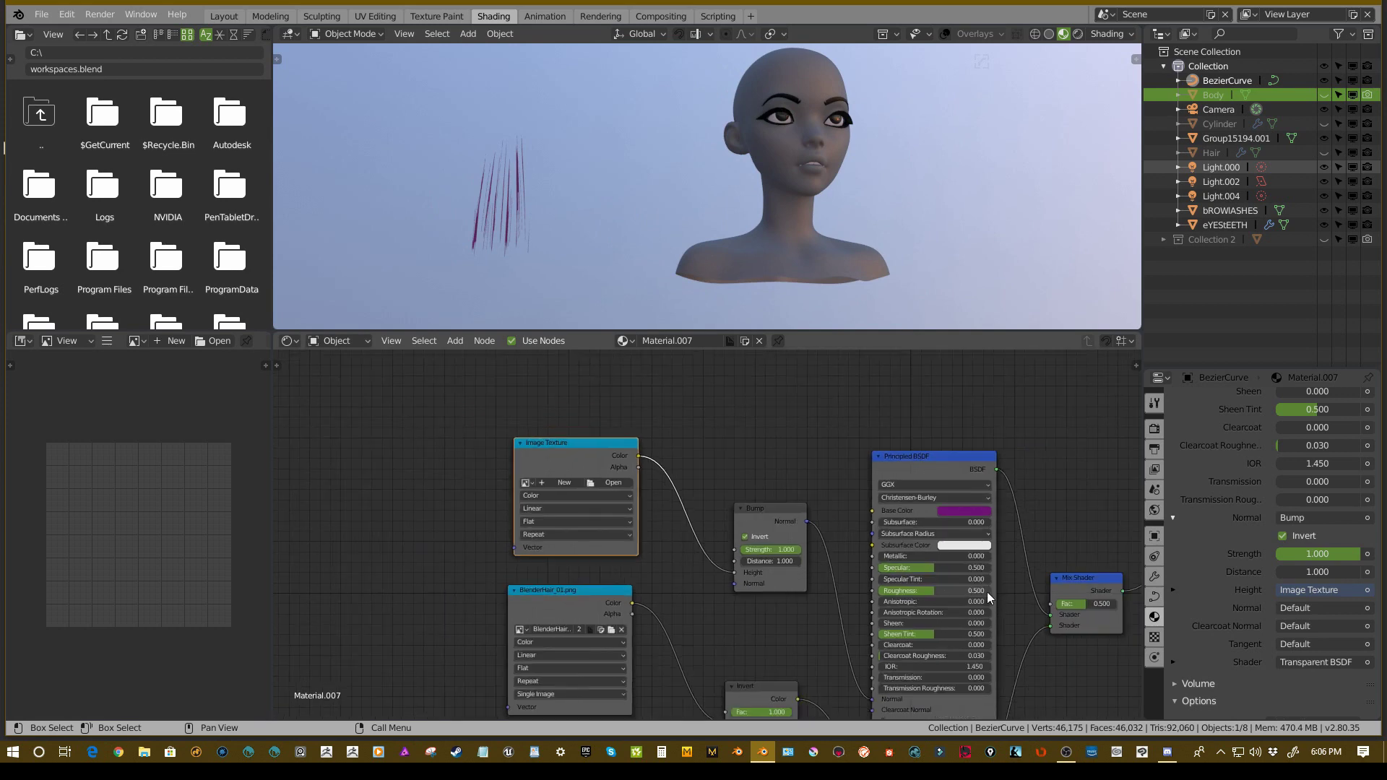
pyautogui.moveTo(929, 589); pyautogui.dragTo(920, 589)
# - Examine the purple hair strands beside the bust from several angles and distances
pyautogui.moveTo(477, 217); pyautogui.dragTo(655, 209, button='middle')
pyautogui.scroll(4, 578, 219)
pyautogui.scroll(-6, 721, 227)
pyautogui.scroll(3, 637, 245)
pyautogui.keyDown('shift'); pyautogui.moveTo(817, 146); pyautogui.dragTo(732, 175, button='middle'); pyautogui.keyUp('shift')
pyautogui.moveTo(614, 193); pyautogui.dragTo(591, 197, button='middle')
pyautogui.keyDown('shift'); pyautogui.moveTo(452, 242); pyautogui.dragTo(582, 206, button='middle'); pyautogui.keyUp('shift')
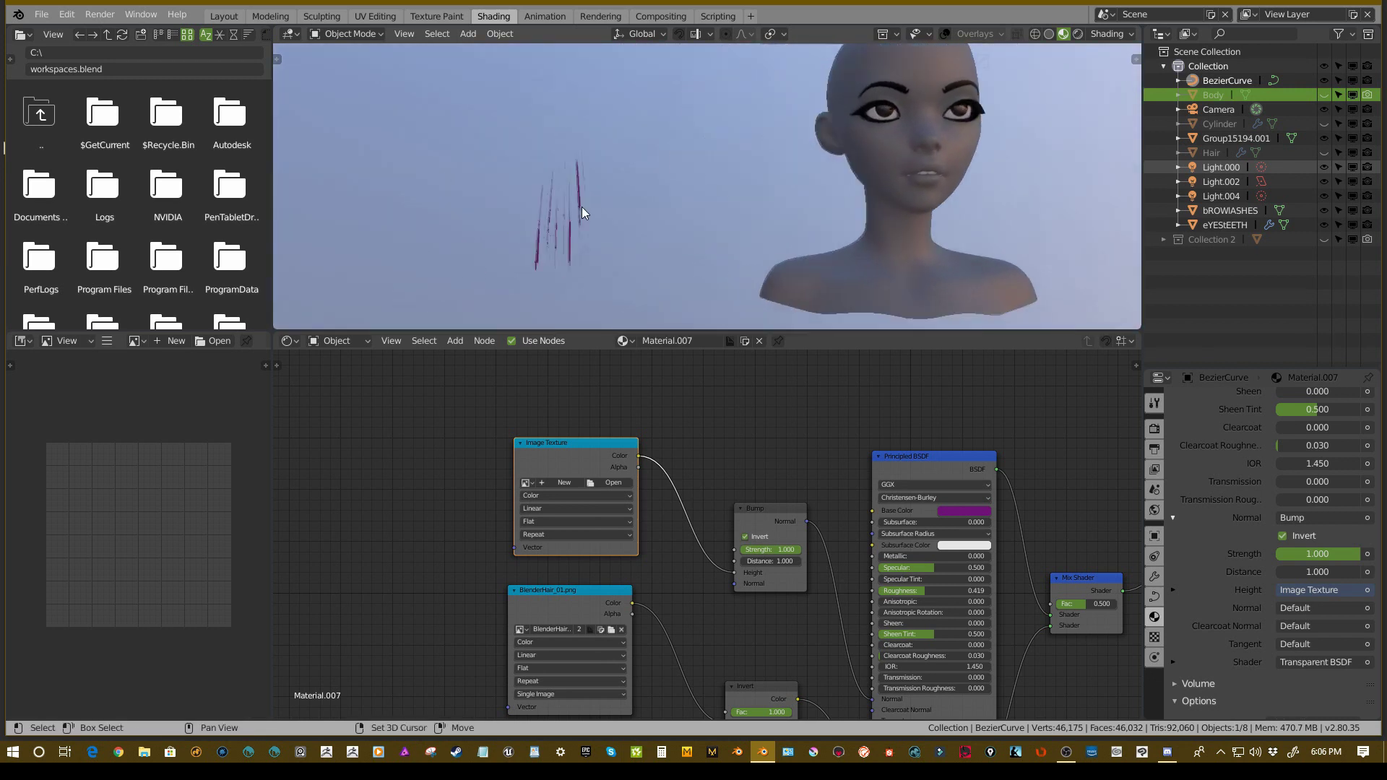
pyautogui.moveTo(708, 230); pyautogui.dragTo(661, 236, button='middle')
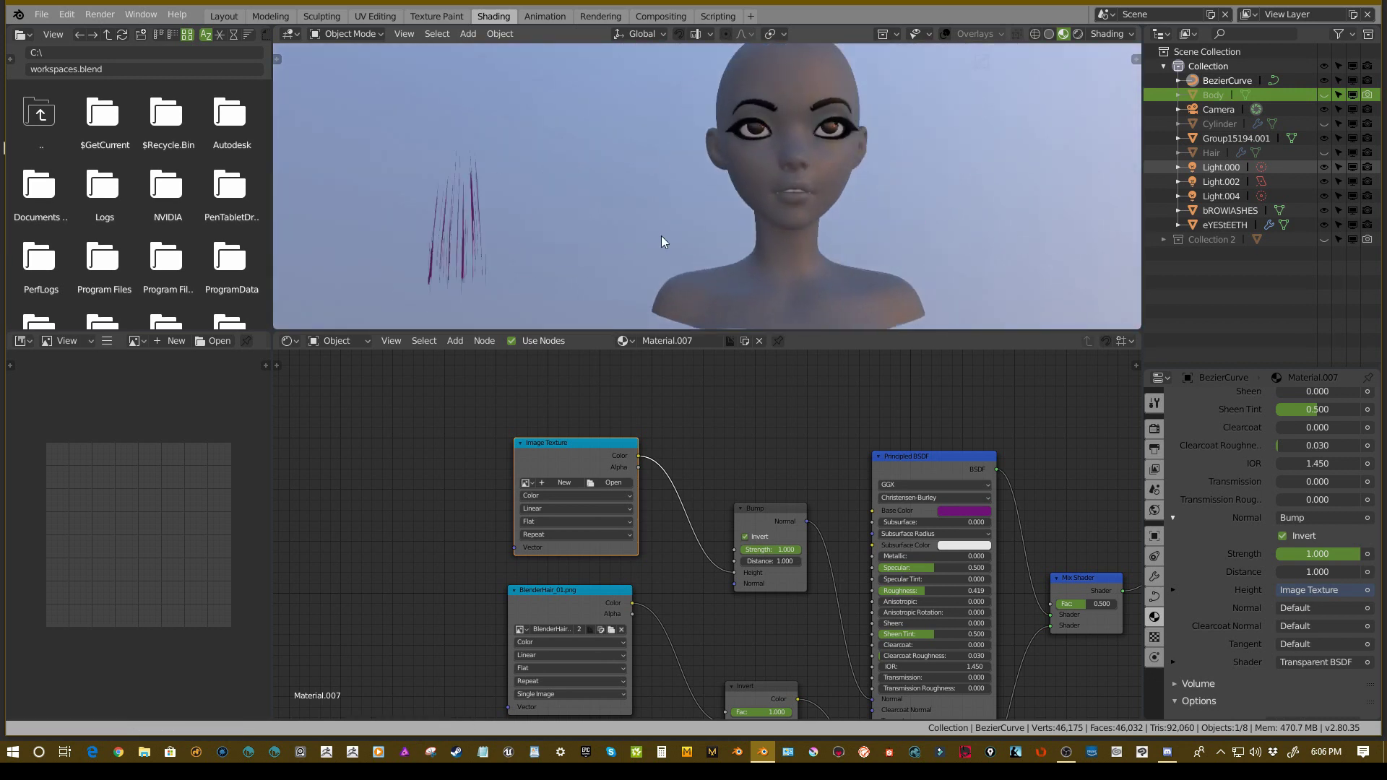
# - Switch to the Modeling workspace and leave Edit Mode on the hair curve
pyautogui.click(280, 16)
pyautogui.scroll(-3, 815, 262)
pyautogui.moveTo(712, 279); pyautogui.dragTo(707, 249, button='middle')
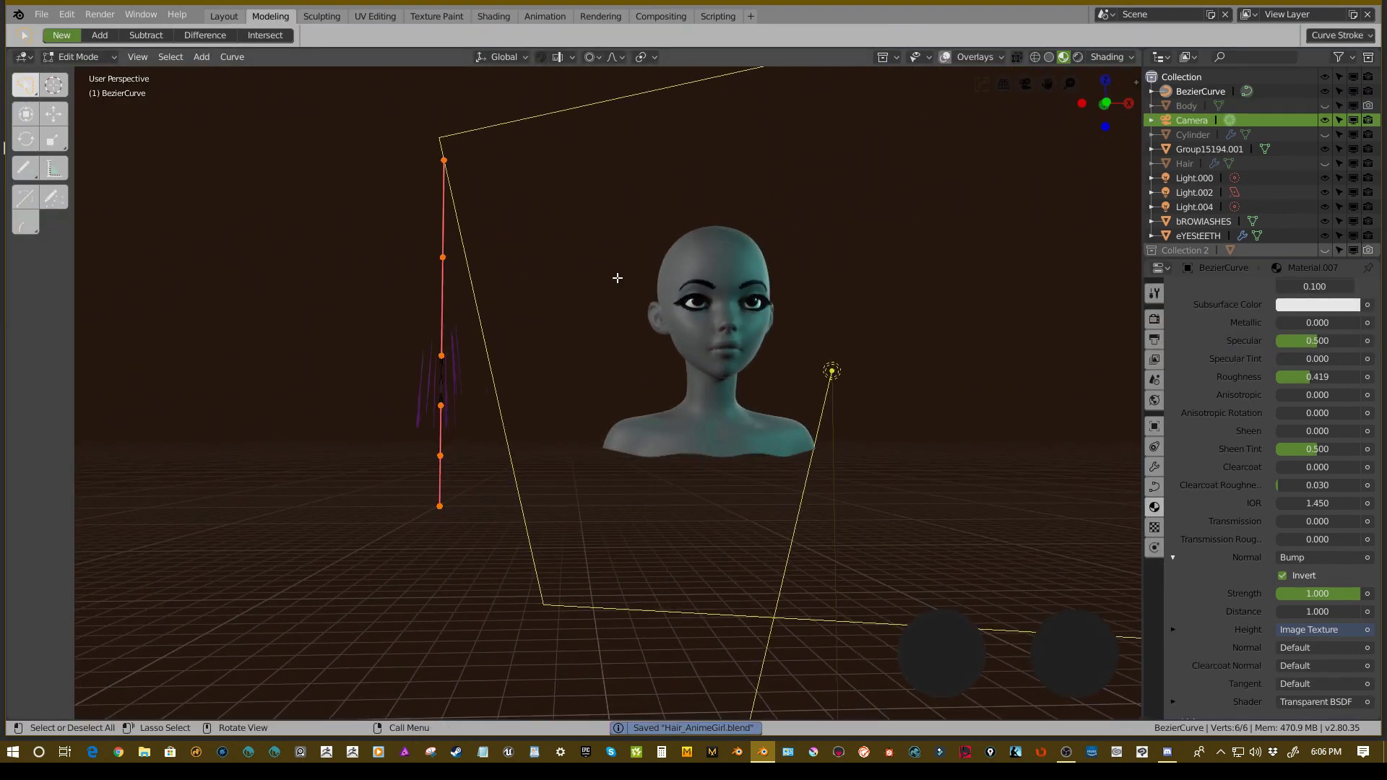
pyautogui.press('Tab')
# - Duplicate the hair strip and move the copy over the top of the head
pyautogui.moveTo(629, 371); pyautogui.dragTo(546, 359, button='middle')
pyautogui.hotkey('shift', 'd')
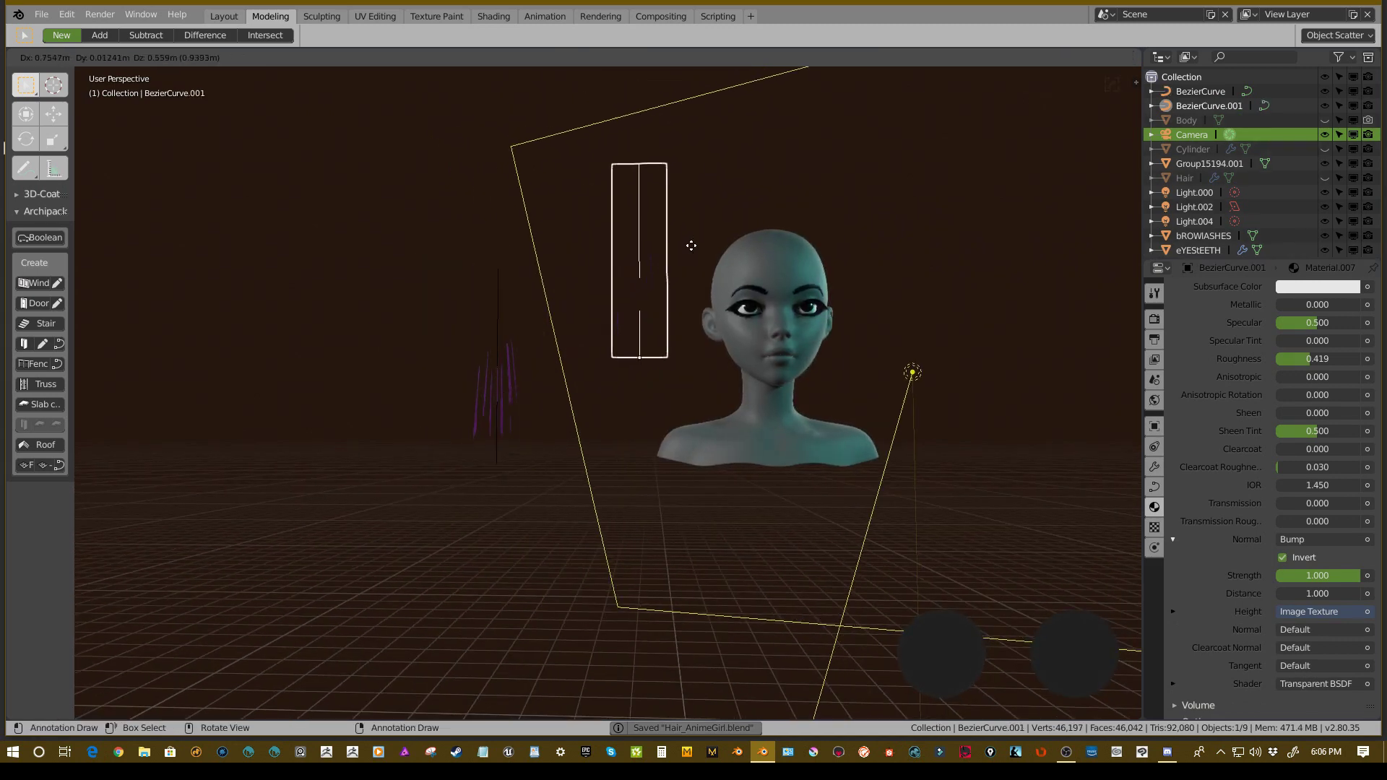
pyautogui.click(698, 254)
pyautogui.moveTo(662, 314); pyautogui.dragTo(683, 366, button='middle')
pyautogui.press('g')
pyautogui.click(765, 304)
pyautogui.moveTo(764, 304); pyautogui.dragTo(783, 323, button='middle')
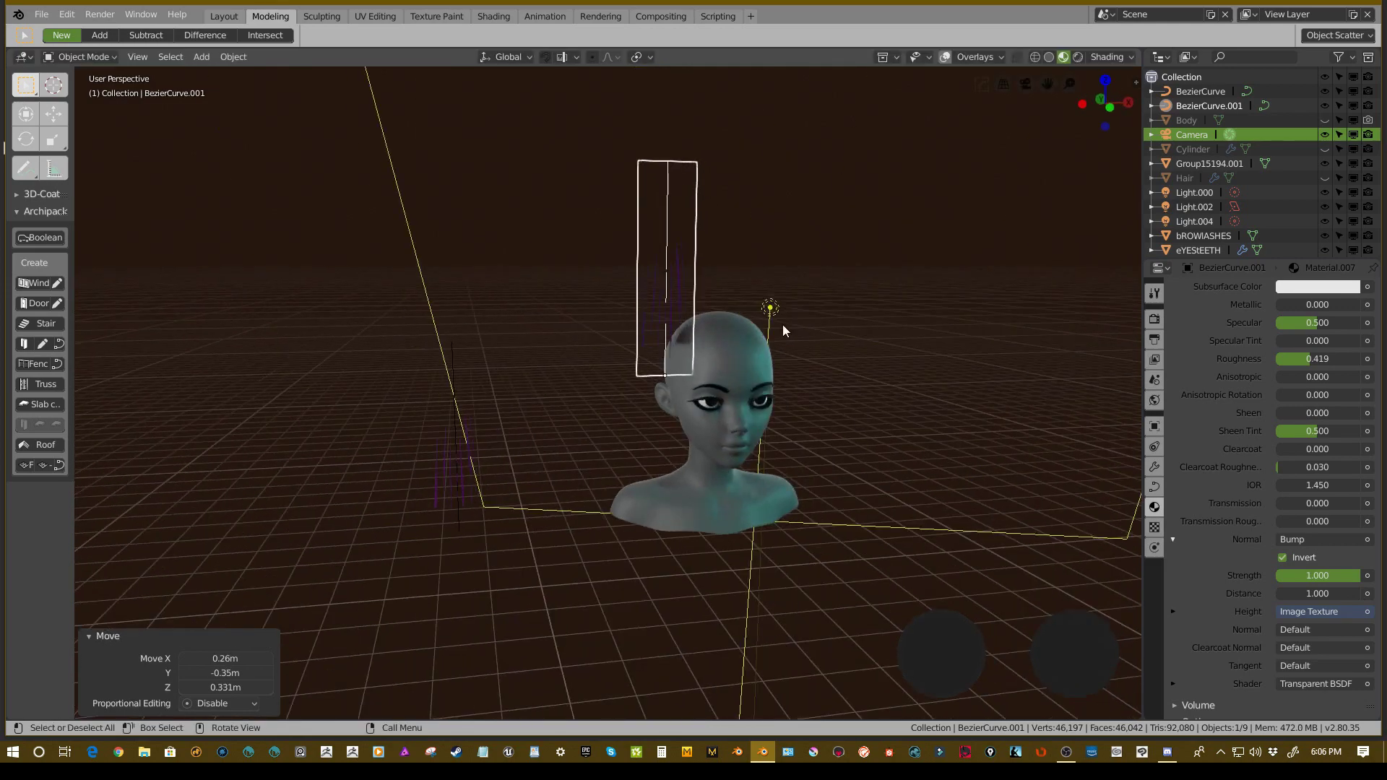
# - Scale the copied hair strip and move it closer to the top of the forehead
pyautogui.press('s')
pyautogui.click(723, 348)
pyautogui.press('g')
pyautogui.click(751, 328)
pyautogui.moveTo(651, 336); pyautogui.dragTo(793, 361, button='middle')
pyautogui.press('g')
pyautogui.click(655, 328)
# - Fine-tune the copied strip's position so its lower end meets the scalp at the front hairline
pyautogui.scroll(4, 607, 380)
pyautogui.press('g')
pyautogui.click(682, 349)
pyautogui.moveTo(682, 349); pyautogui.dragTo(713, 408, button='middle')
pyautogui.press('g')
pyautogui.click(709, 332)
pyautogui.press('g')
pyautogui.click(627, 347)
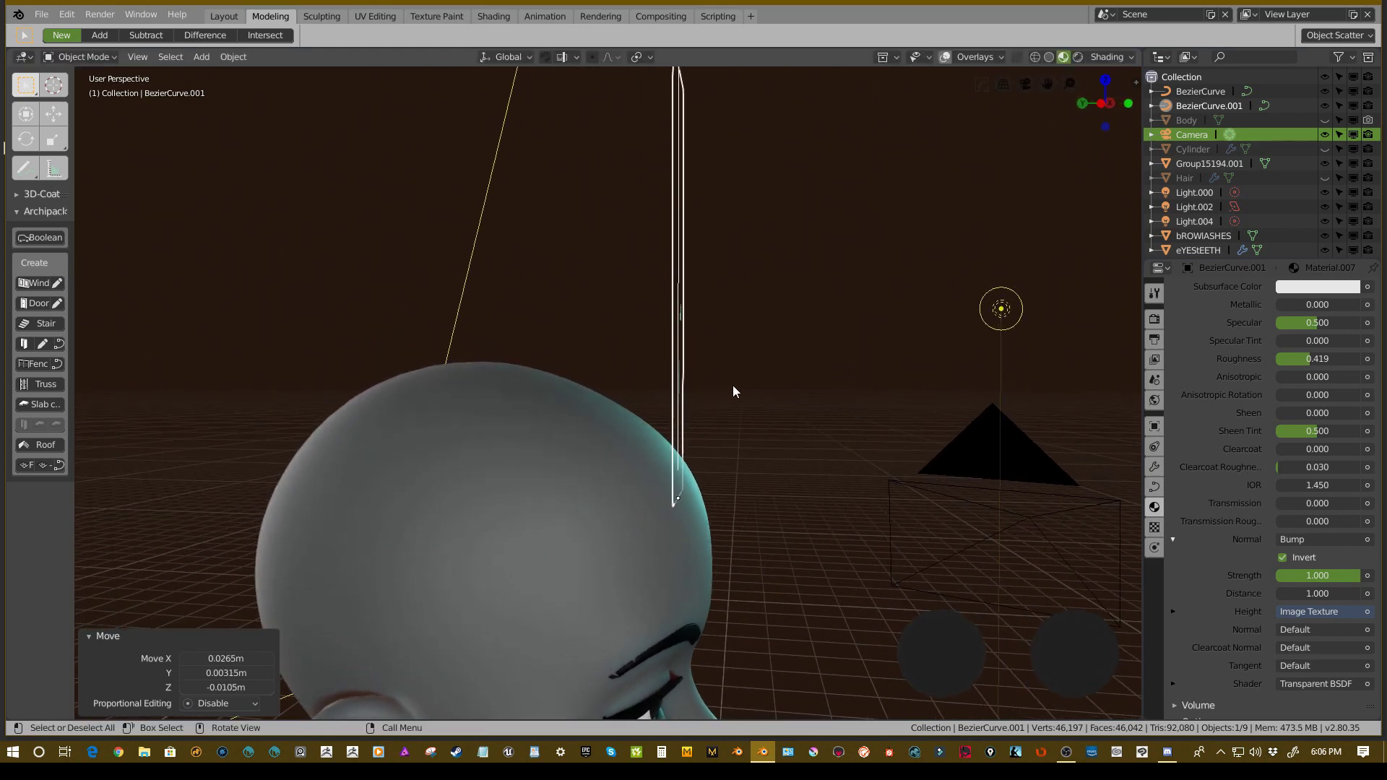
# - Rotate the copied strip so it leans back over the skull and reposition its root at the hairline
pyautogui.moveTo(744, 348); pyautogui.dragTo(756, 347, button='middle')
pyautogui.press('r')
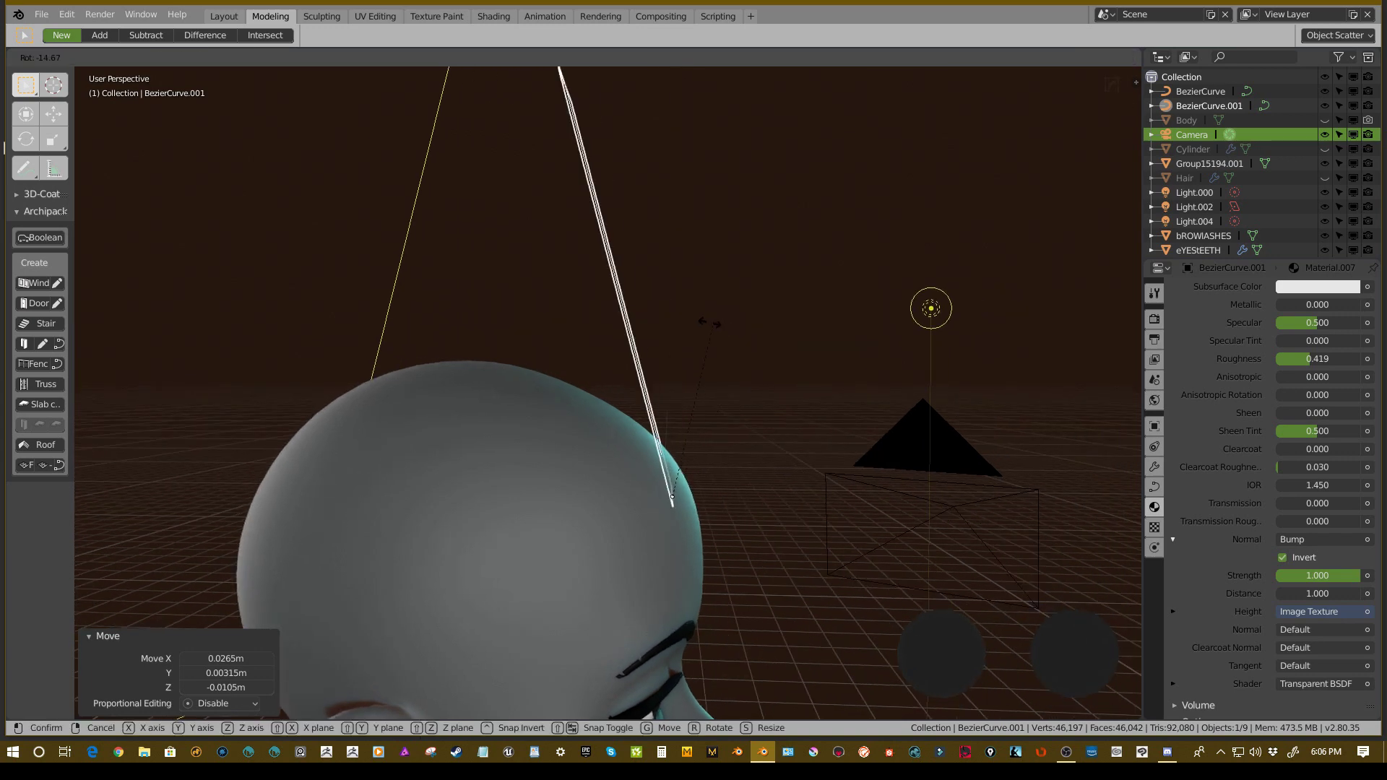
pyautogui.click(720, 393)
pyautogui.moveTo(720, 394); pyautogui.dragTo(676, 366, button='middle')
pyautogui.press('g')
pyautogui.click(702, 377)
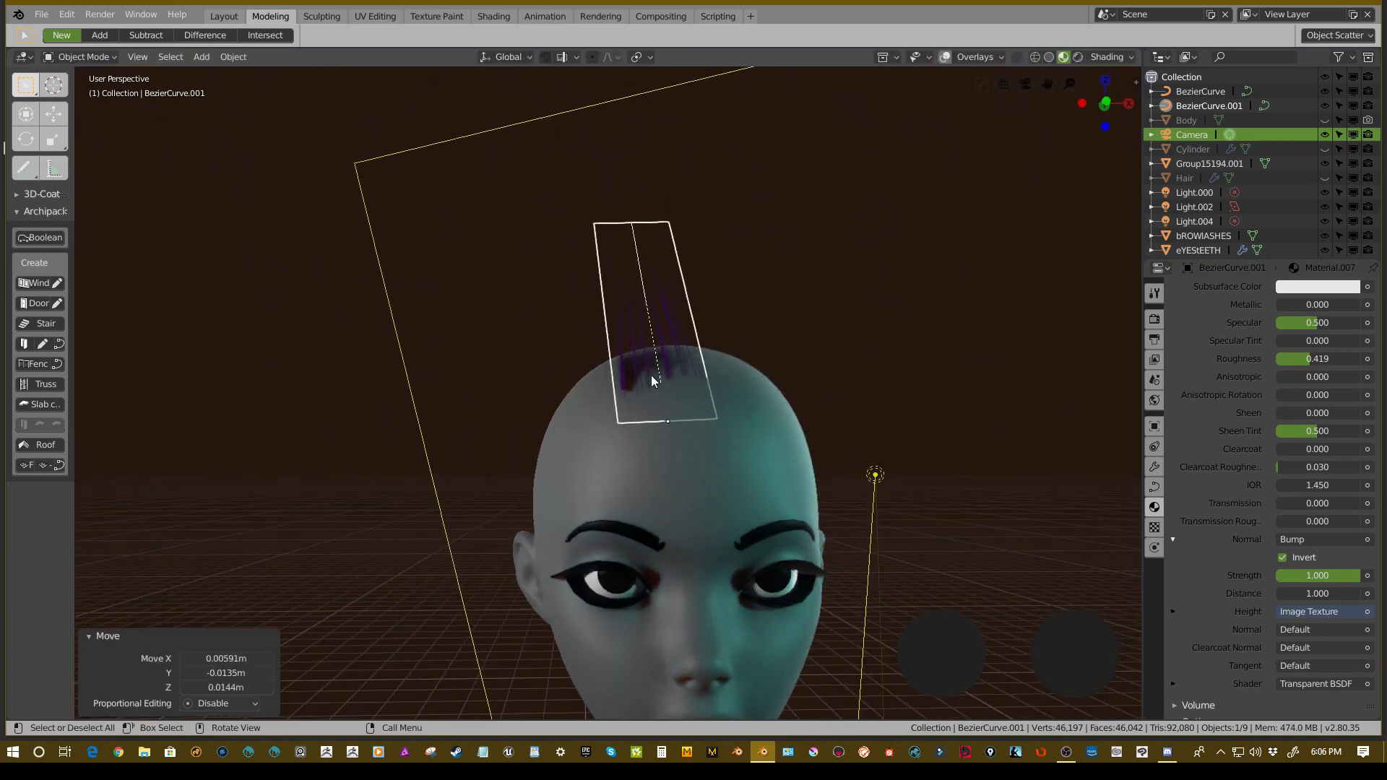
# - Scale the copied strip to 0.783 and nudge it against the front of the scalp
pyautogui.press('s')
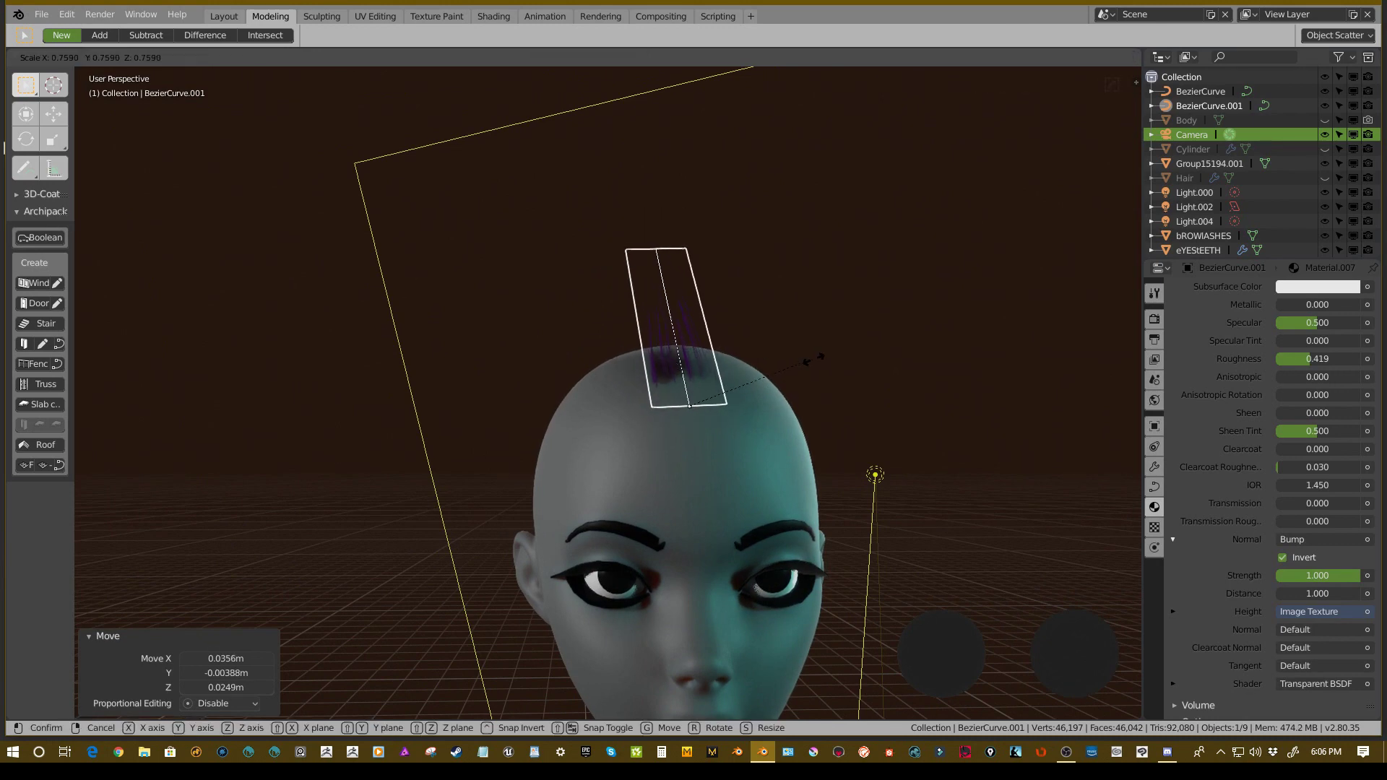
pyautogui.click(811, 349)
pyautogui.moveTo(812, 350); pyautogui.dragTo(796, 402, button='middle')
pyautogui.press('g')
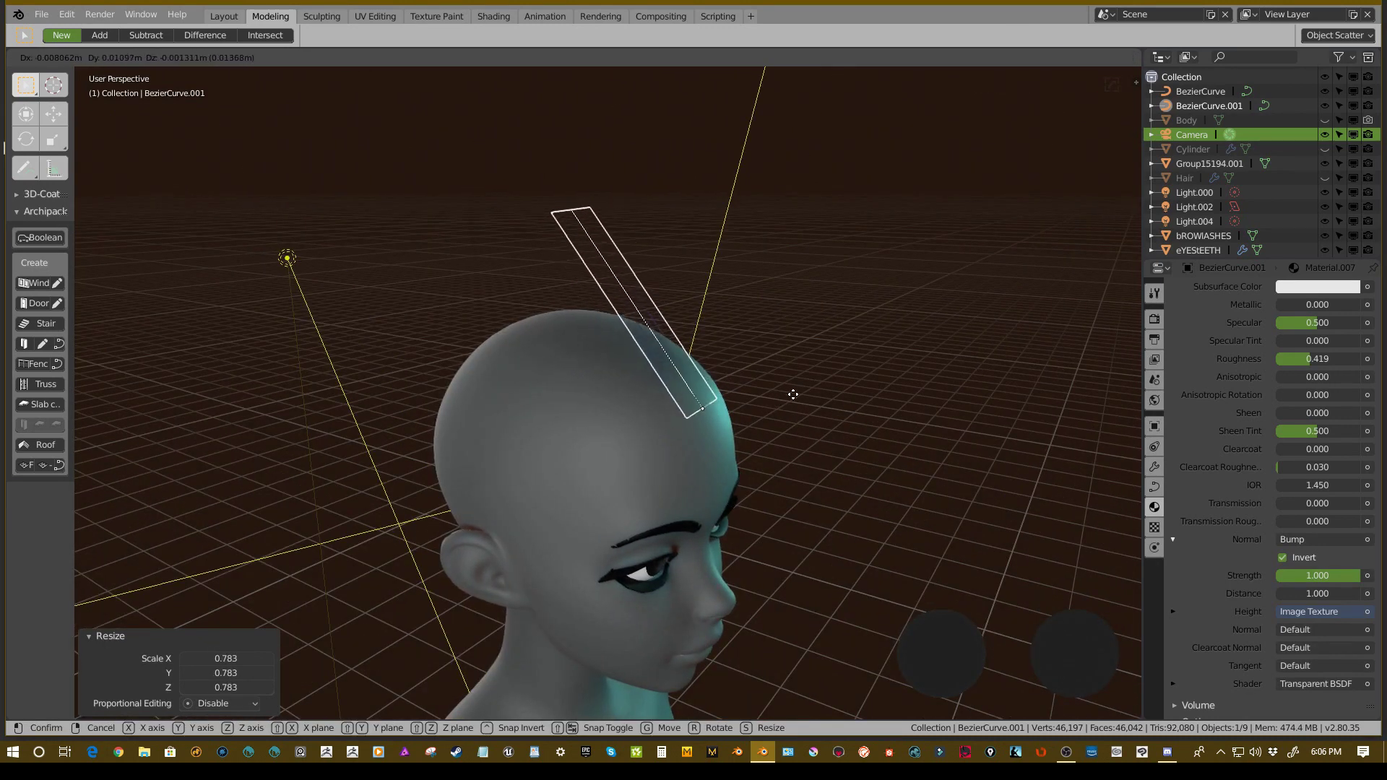
pyautogui.click(795, 396)
pyautogui.press('g')
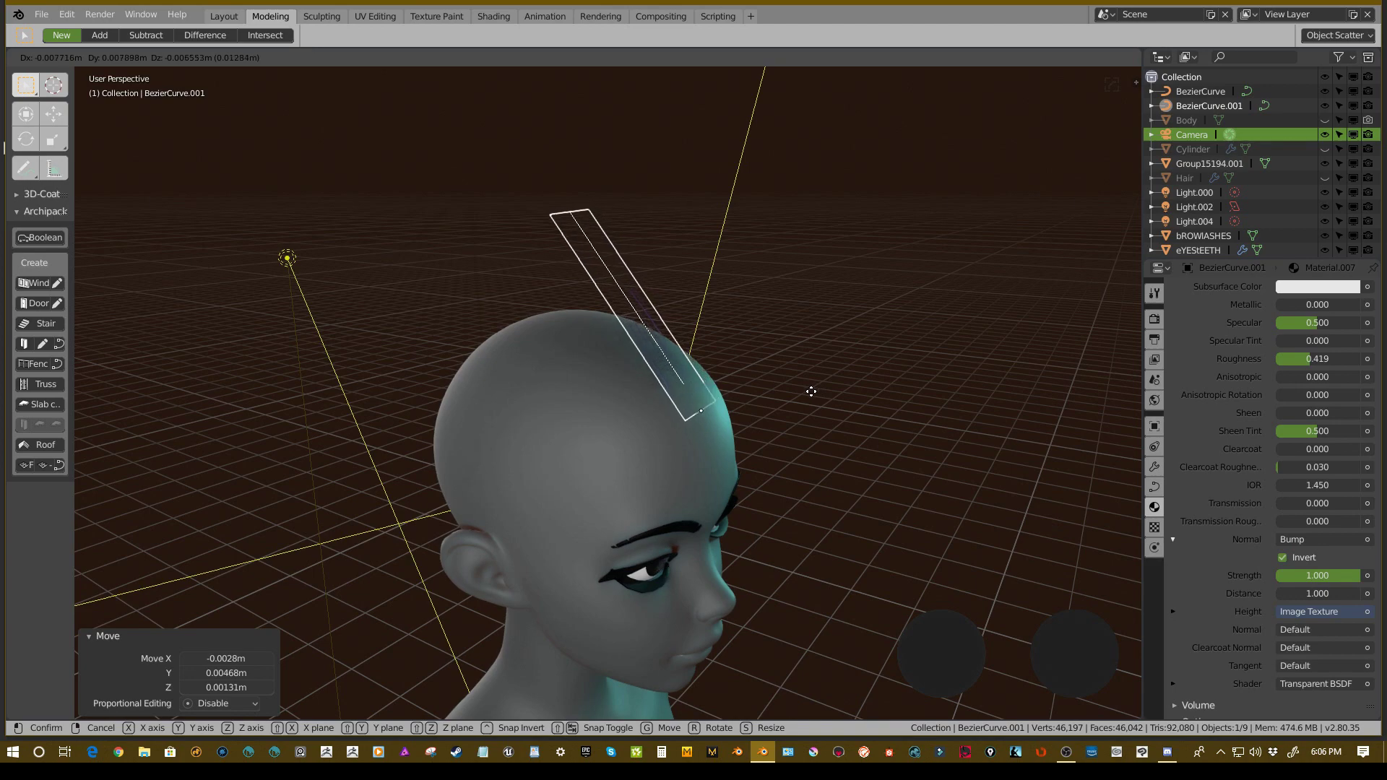
pyautogui.click(813, 390)
# - Enter Edit Mode on the copied strip with its upper control point selected, viewing the head from above
pyautogui.moveTo(813, 390); pyautogui.dragTo(662, 368, button='middle')
pyautogui.hotkey('ctrl', 'Tab')
pyautogui.click(852, 366)
pyautogui.moveTo(852, 366); pyautogui.dragTo(626, 238, button='middle')
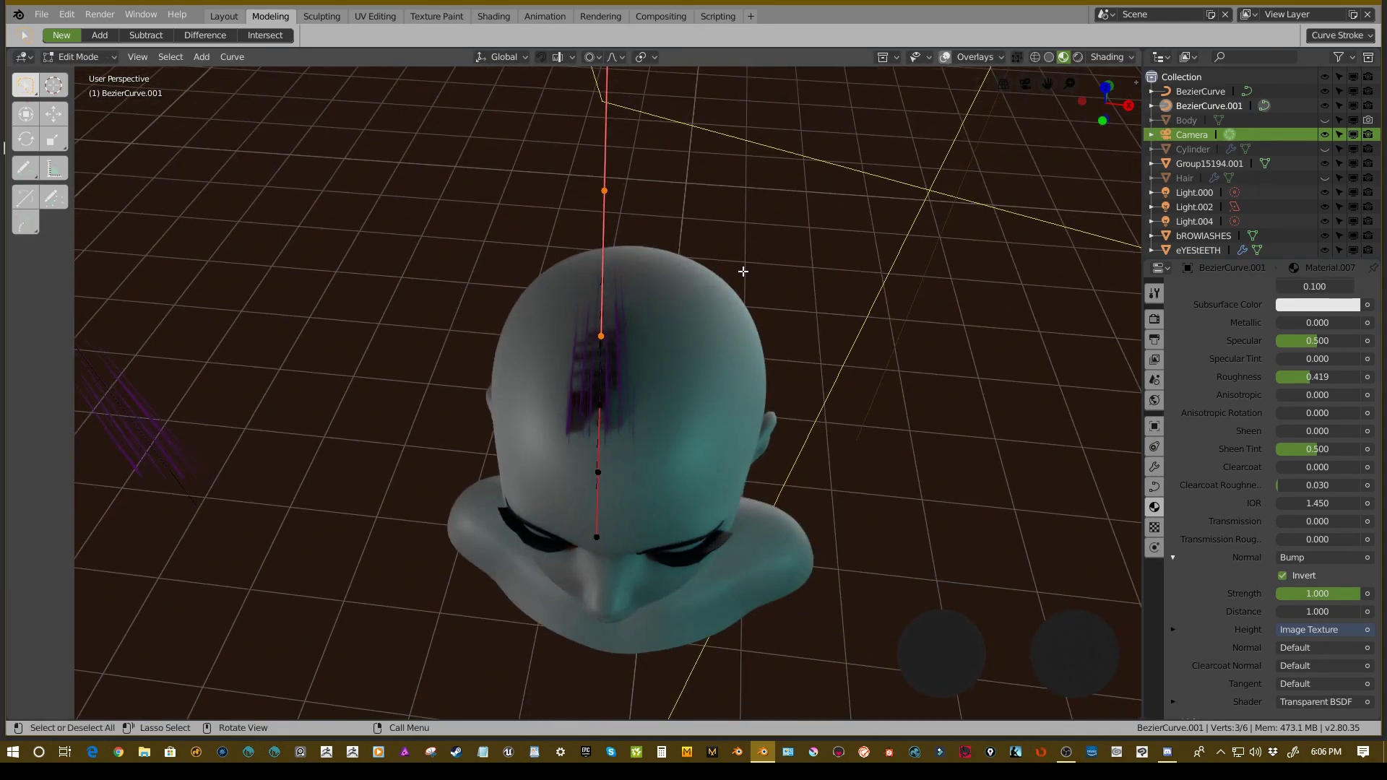
# - Move the rear point of the BezierCurve.001 hair curve above the crown and rotate its handles about 59°
pyautogui.moveTo(744, 271); pyautogui.dragTo(604, 196, button='middle')
pyautogui.press('g')
pyautogui.click(725, 298)
pyautogui.press('r')
pyautogui.click(750, 382)
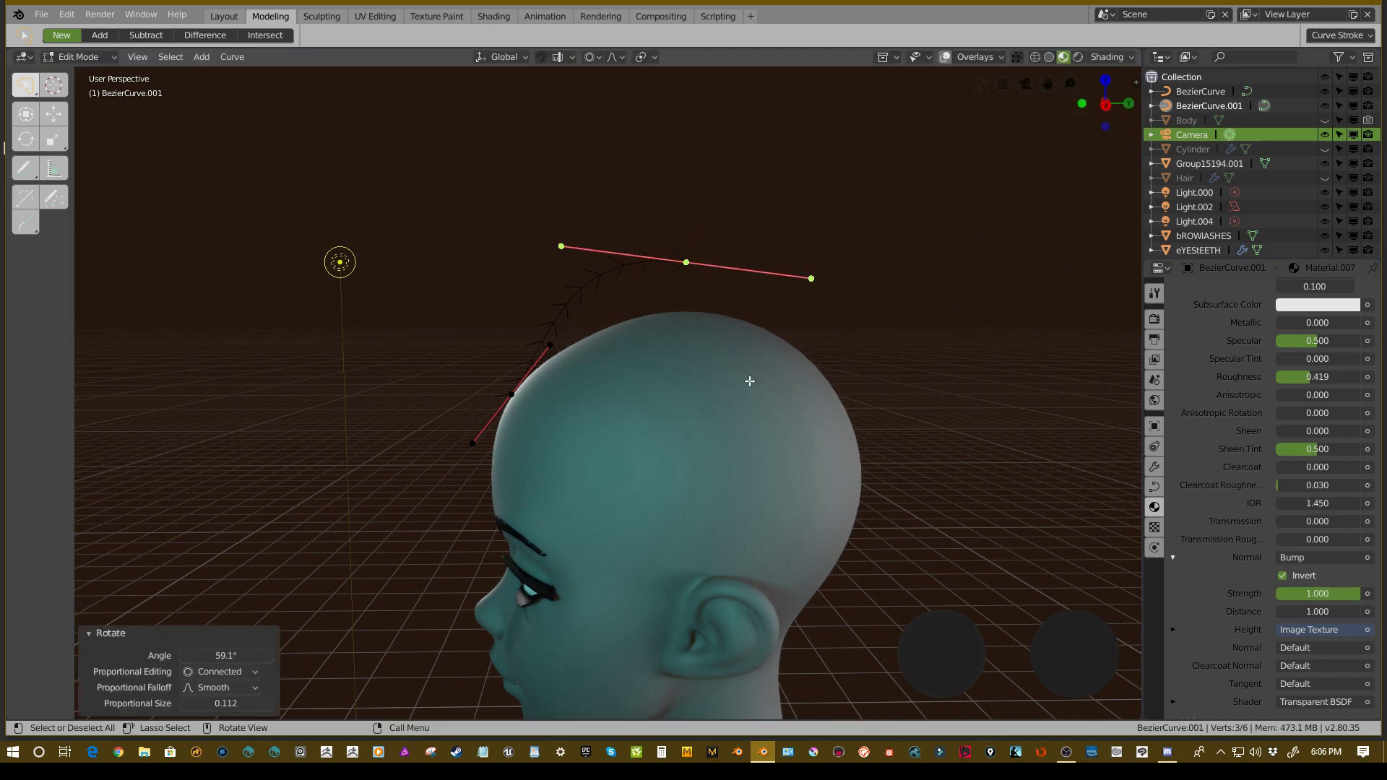
# - Move the rear curve point back over the top of the head and rotate its handles to follow the skull
pyautogui.press('g')
pyautogui.click(783, 409)
pyautogui.press('r')
pyautogui.click(876, 337)
pyautogui.press('g')
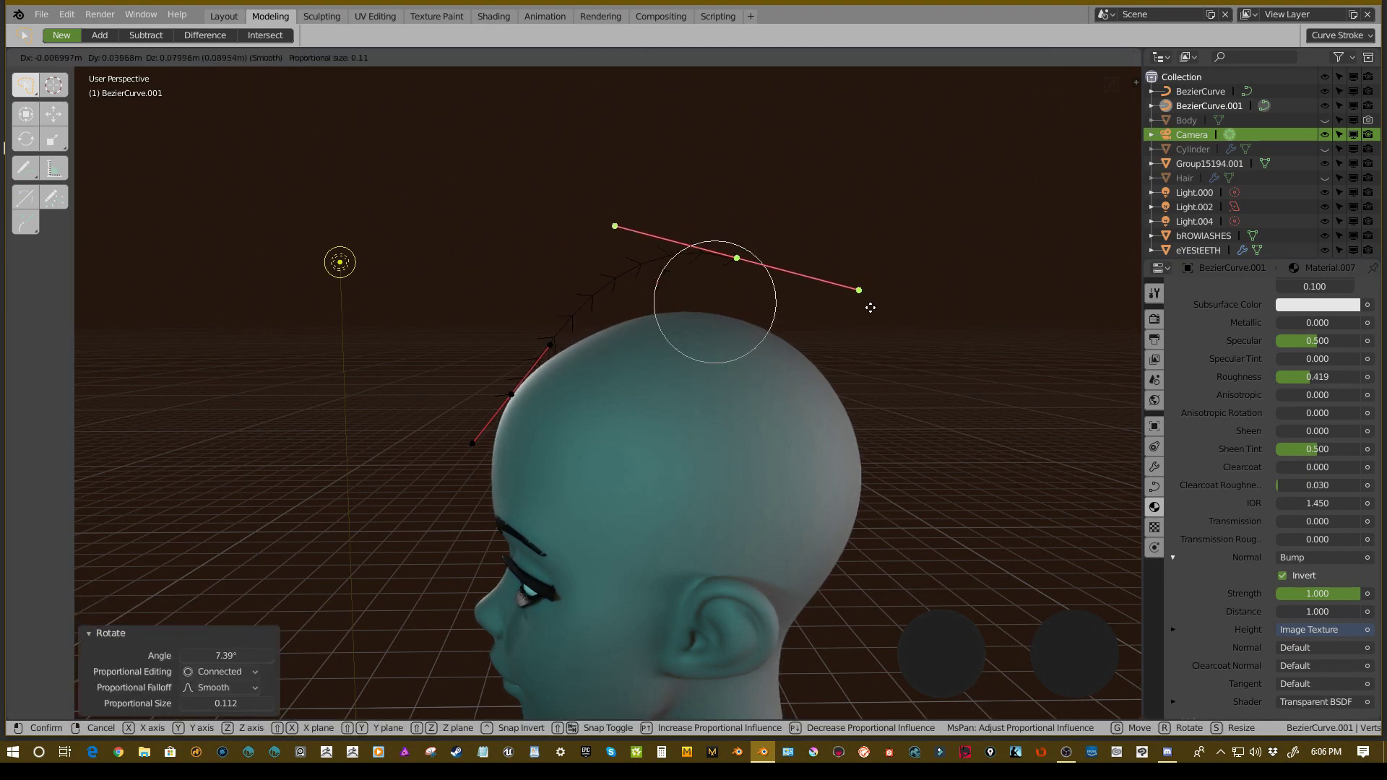
pyautogui.click(911, 323)
pyautogui.press('r')
pyautogui.click(929, 310)
# - Scale the handles of the crown curve point by 0.625
pyautogui.moveTo(766, 312); pyautogui.dragTo(887, 405, button='middle')
pyautogui.press('r')
pyautogui.click(773, 321)
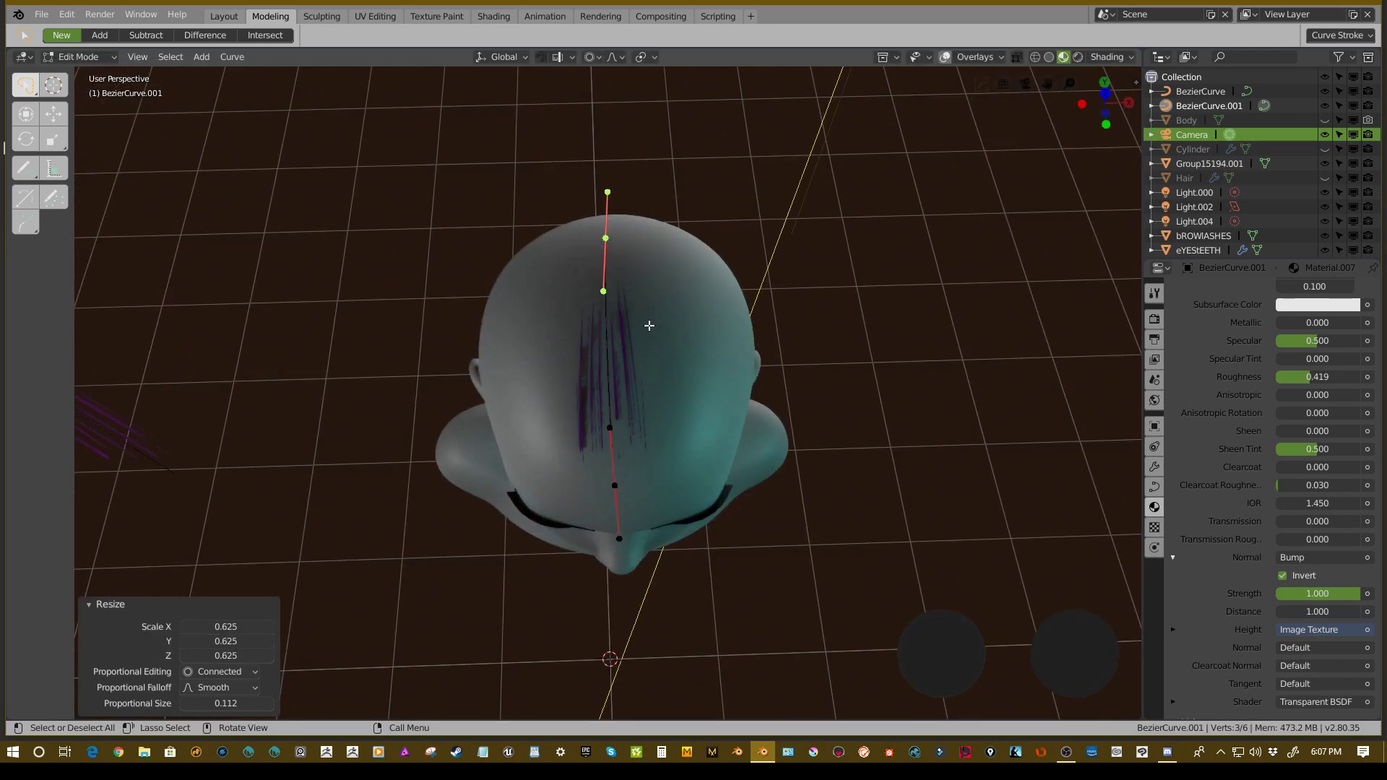
# - Scale the handles of the forehead curve point by 0.503
pyautogui.moveTo(462, 343); pyautogui.dragTo(455, 315, button='middle')
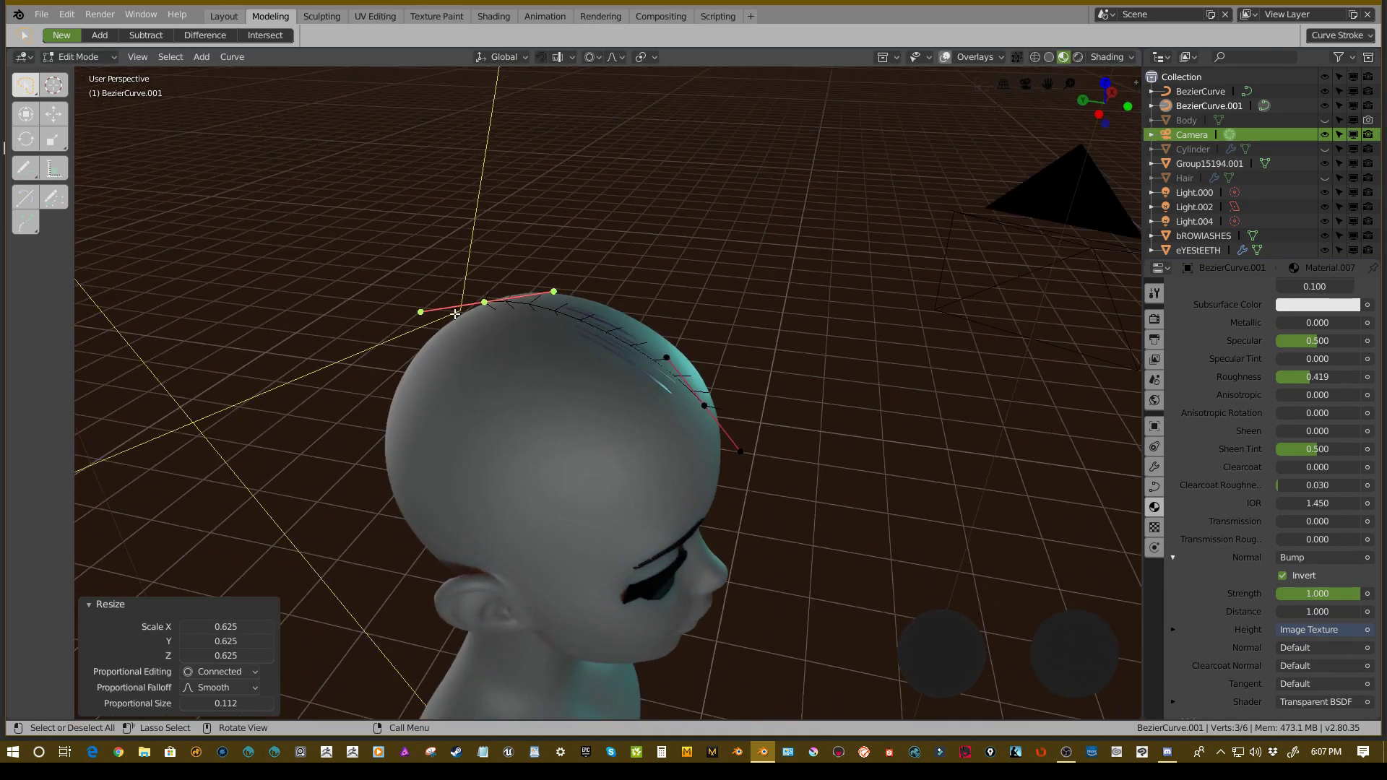
pyautogui.moveTo(578, 330); pyautogui.dragTo(686, 398, button='middle')
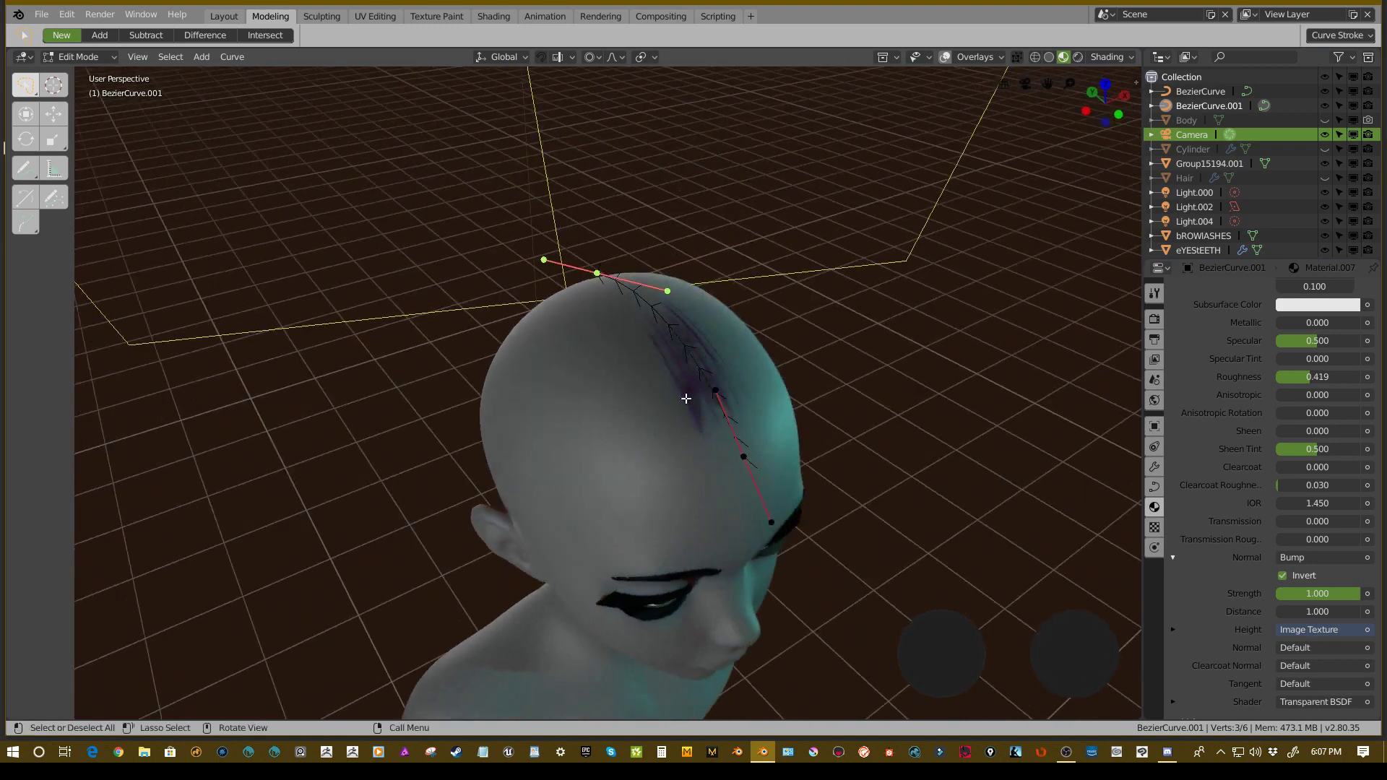
pyautogui.keyDown('shift'); pyautogui.moveTo(736, 438); pyautogui.dragTo(681, 347, button='middle'); pyautogui.keyUp('shift')
pyautogui.scroll(3, 680, 347)
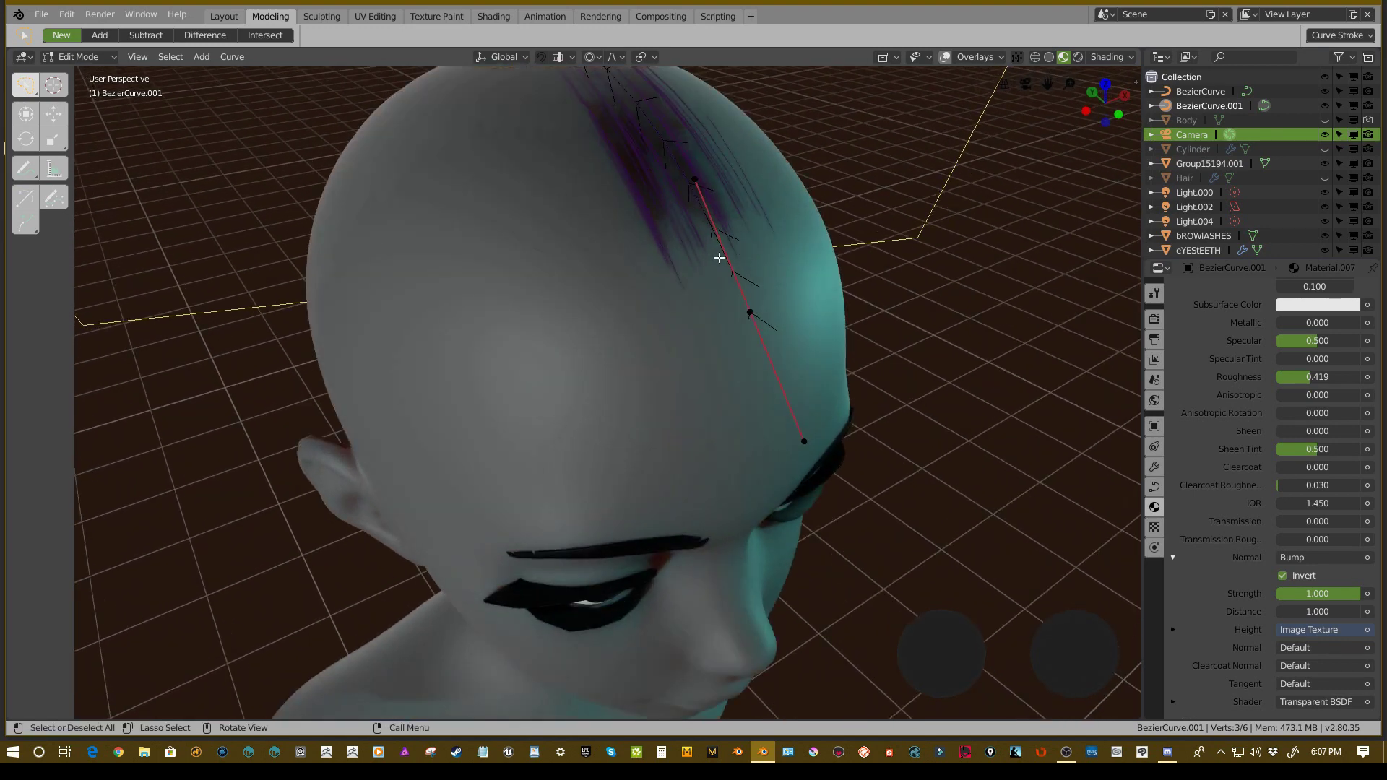
pyautogui.press('s')
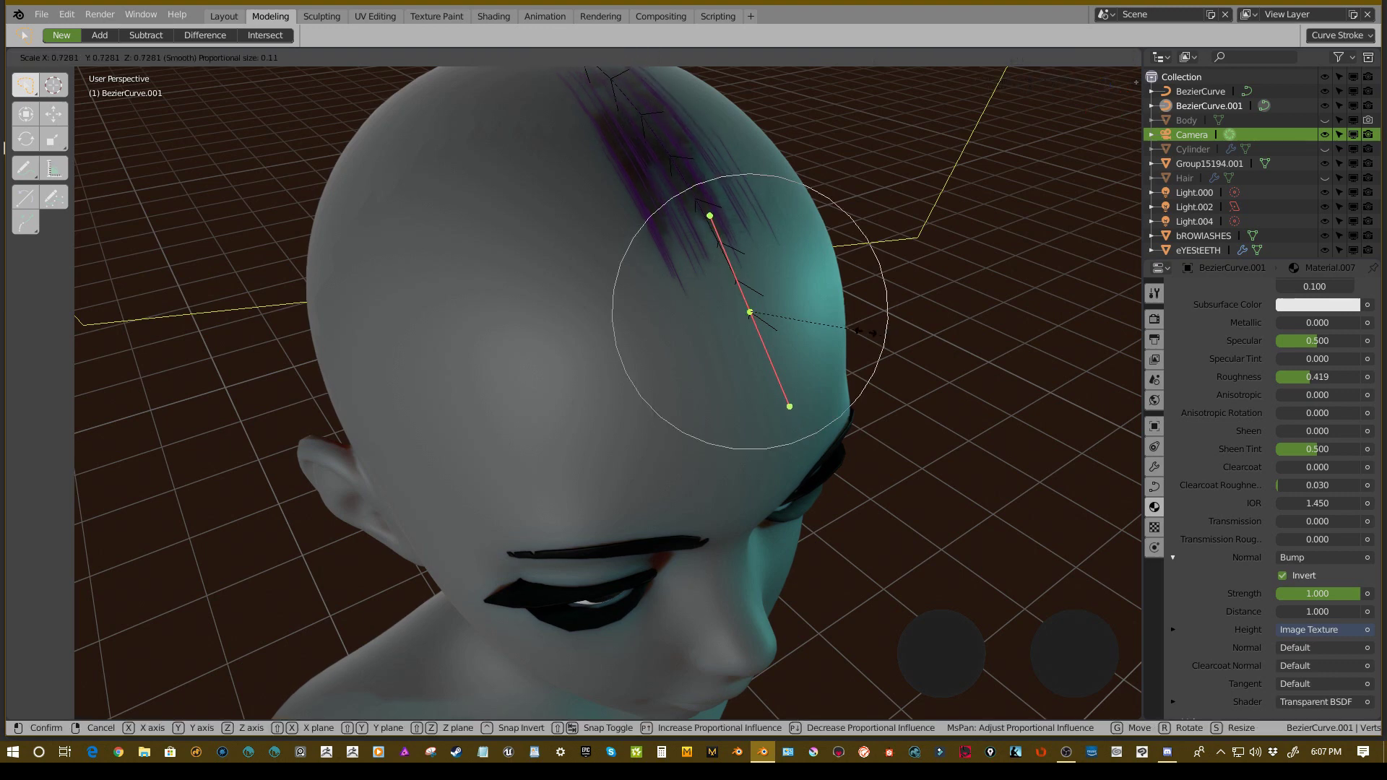
pyautogui.click(804, 304)
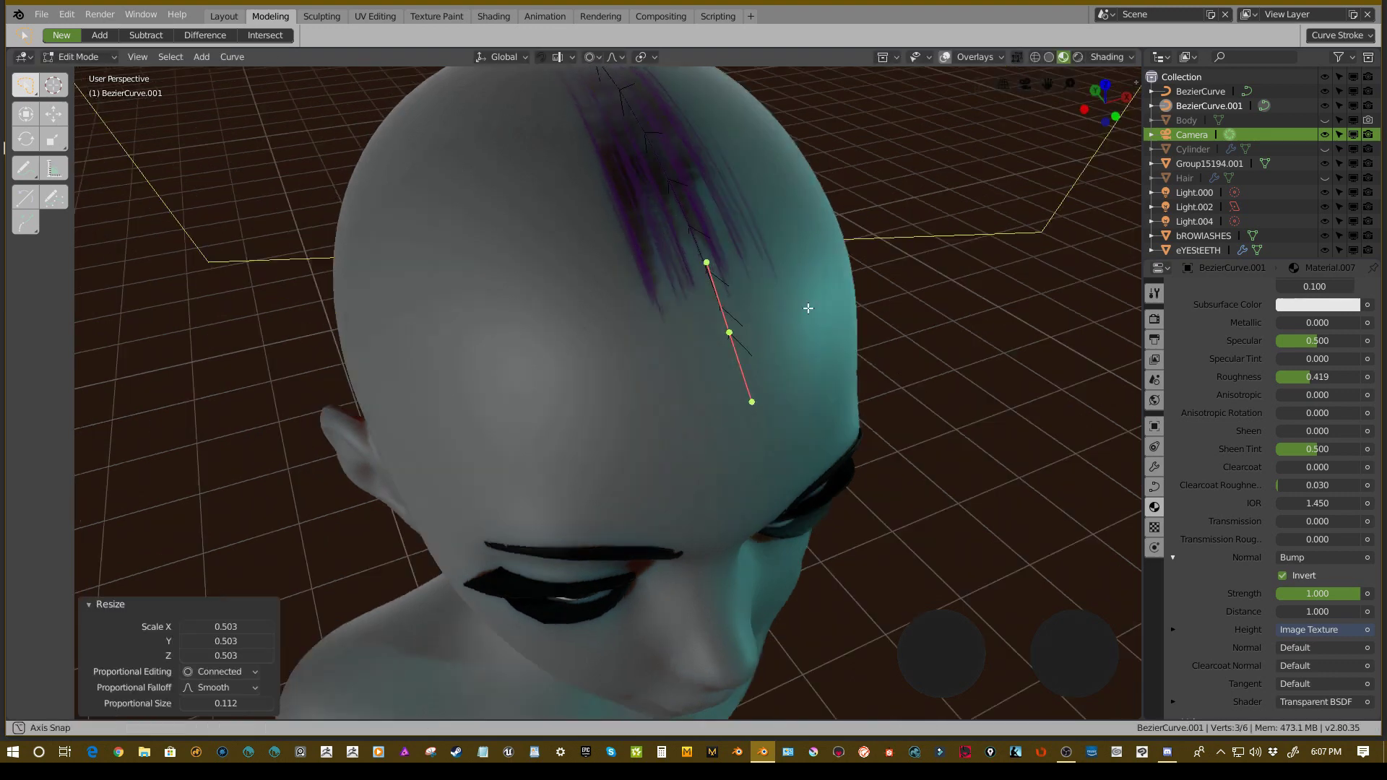
# - Extrude a new curve point from the crown end toward the back of the head
pyautogui.moveTo(805, 303); pyautogui.dragTo(712, 325, button='middle')
pyautogui.click(740, 248)
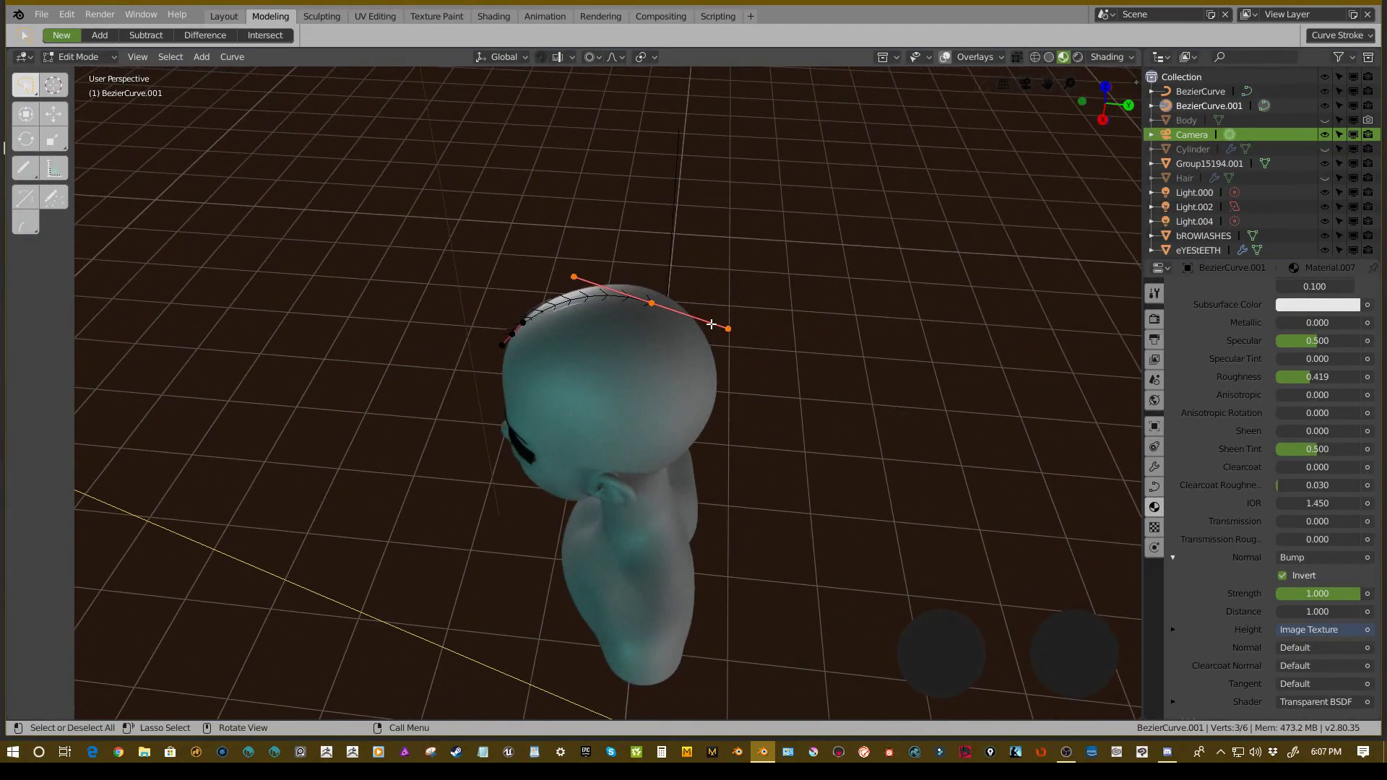
pyautogui.press('e')
pyautogui.click(791, 370)
# - Move and rotate the new end point so the hair curve runs down the back of the head
pyautogui.moveTo(791, 370); pyautogui.dragTo(711, 250, button='middle')
pyautogui.moveTo(467, 424); pyautogui.dragTo(651, 269, button='middle')
pyautogui.press('g')
pyautogui.click(502, 324)
pyautogui.press('r')
pyautogui.click(478, 191)
pyautogui.press('g')
pyautogui.click(495, 257)
pyautogui.press('g')
pyautogui.click(661, 287)
pyautogui.press('r')
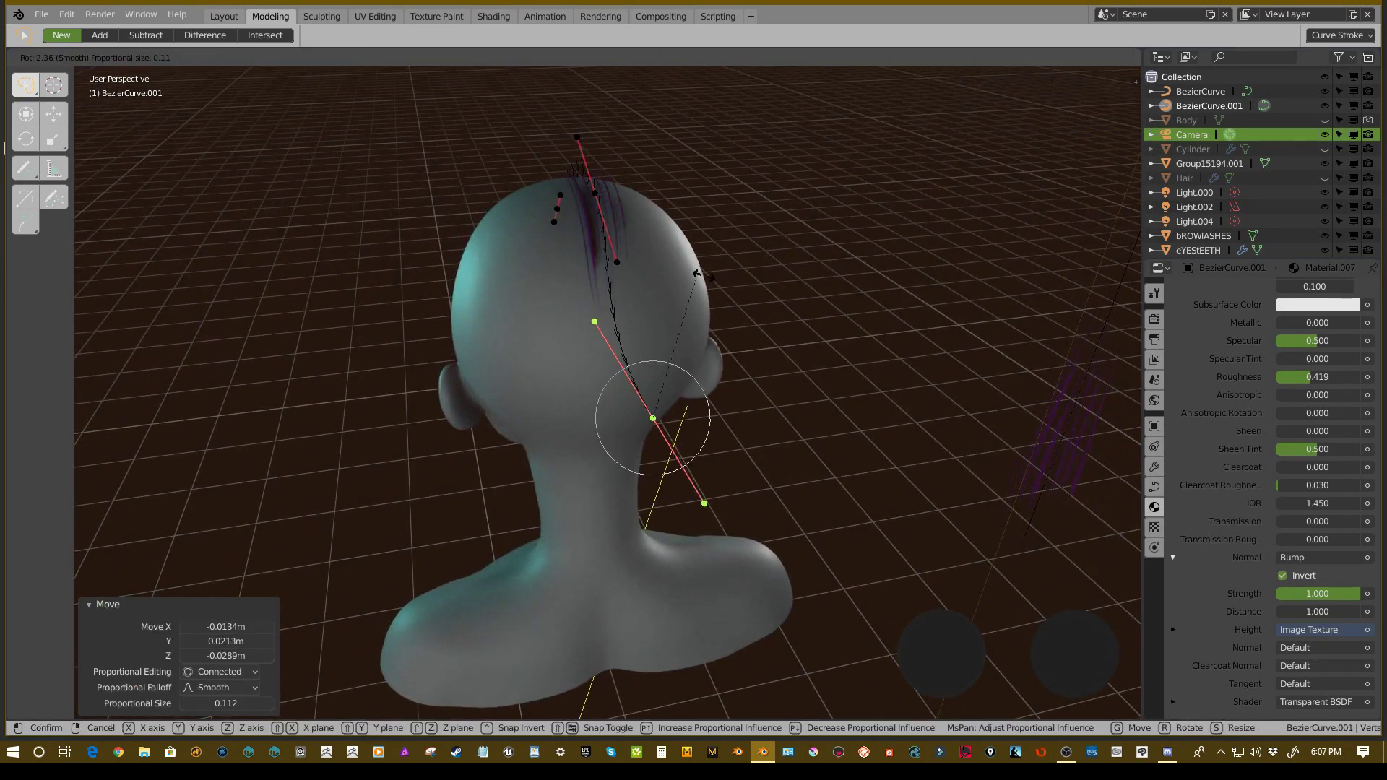
pyautogui.click(759, 306)
# - Reposition and rotate the back end point in side view so it sits just behind the skull
pyautogui.moveTo(759, 306); pyautogui.dragTo(660, 217, button='middle')
pyautogui.press('g')
pyautogui.click(731, 267)
pyautogui.press('r')
pyautogui.click(757, 278)
pyautogui.press('g')
pyautogui.click(746, 263)
pyautogui.press('g')
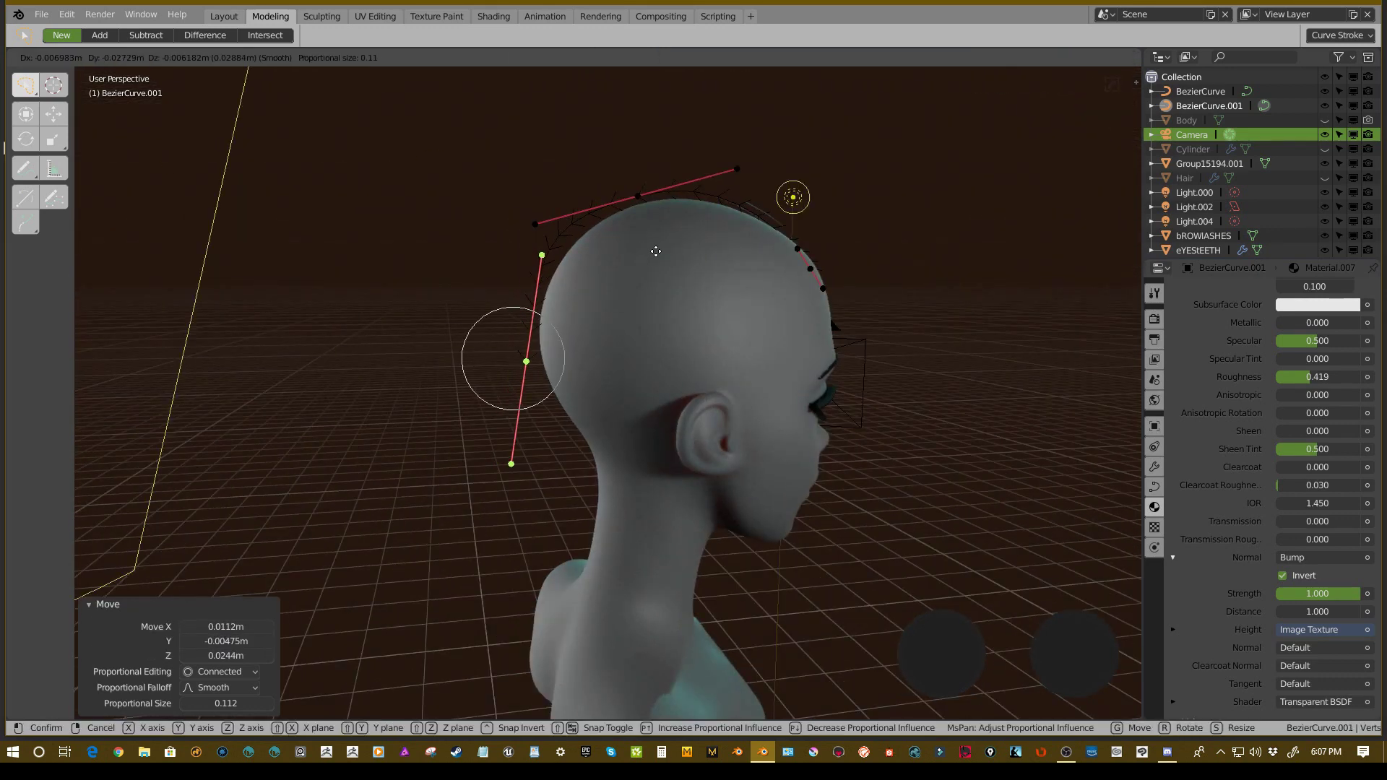
pyautogui.click(661, 215)
# - Move and rotate the crown curve point to hug the top of the head and scale its handles by 0.955
pyautogui.click(639, 194)
pyautogui.press('g')
pyautogui.click(650, 191)
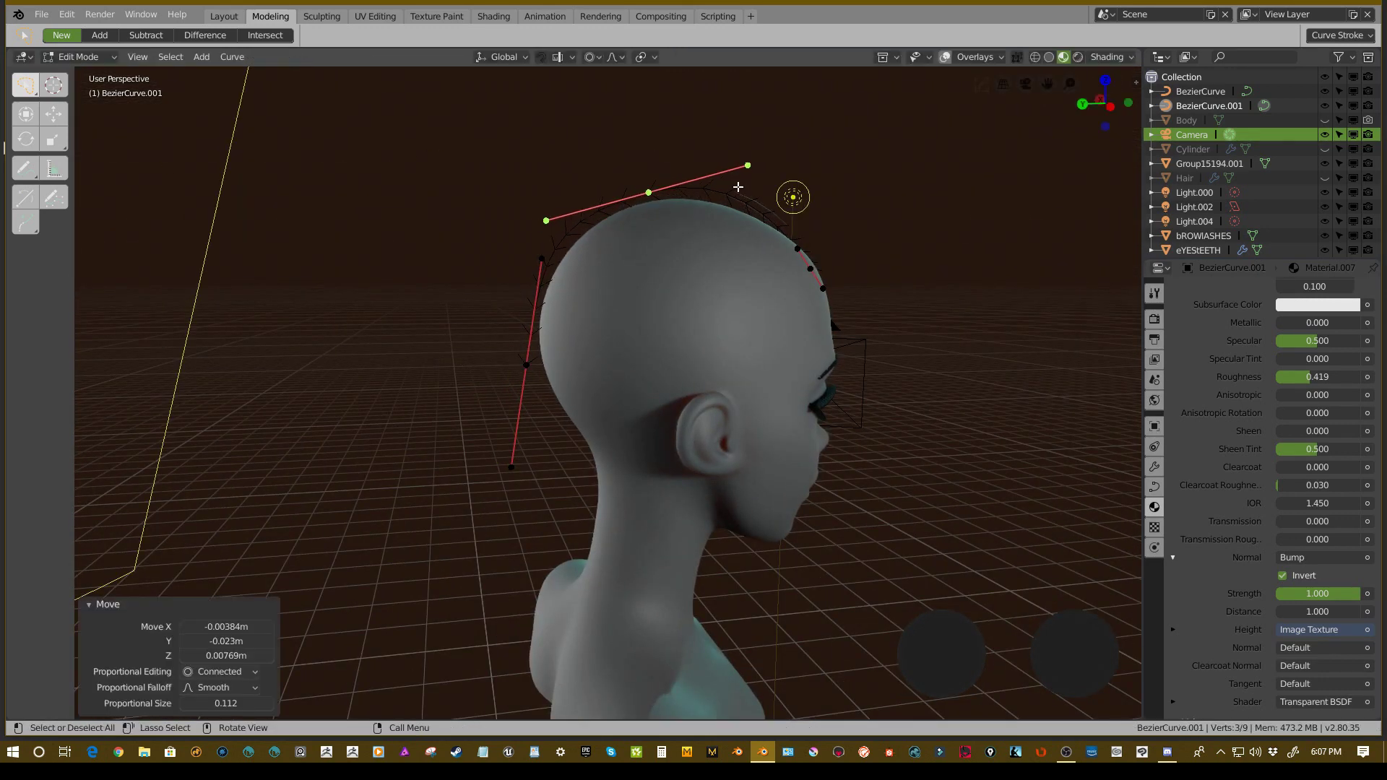
pyautogui.press('r')
pyautogui.click(855, 200)
pyautogui.press('s')
pyautogui.click(859, 198)
pyautogui.moveTo(858, 199); pyautogui.dragTo(840, 192, button='middle')
pyautogui.press('g')
pyautogui.click(843, 192)
pyautogui.press('s')
pyautogui.click(892, 192)
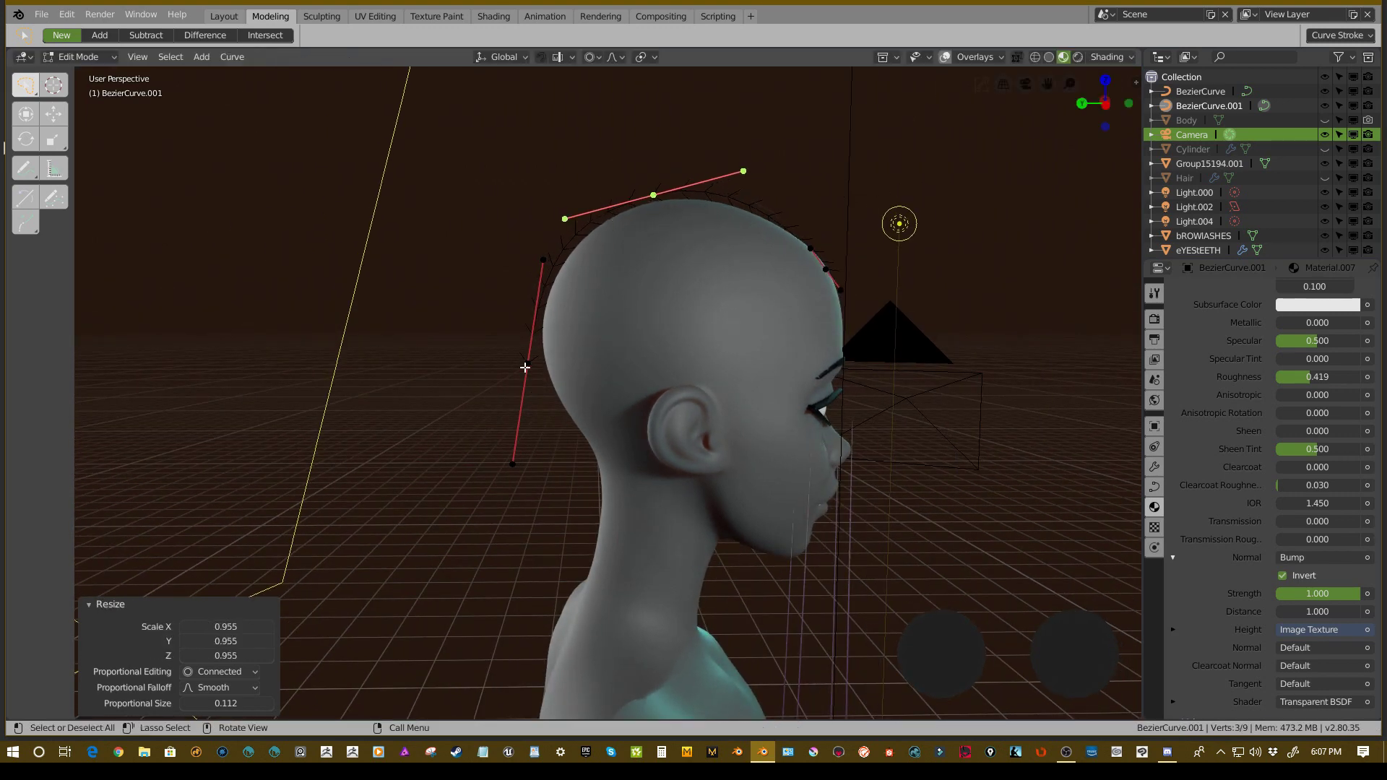
# - Rotate the back end point by -12.8° and move it slightly down toward the skull
pyautogui.click(524, 367)
pyautogui.press('g')
pyautogui.click(526, 365)
pyautogui.press('r')
pyautogui.click(656, 316)
pyautogui.press('g')
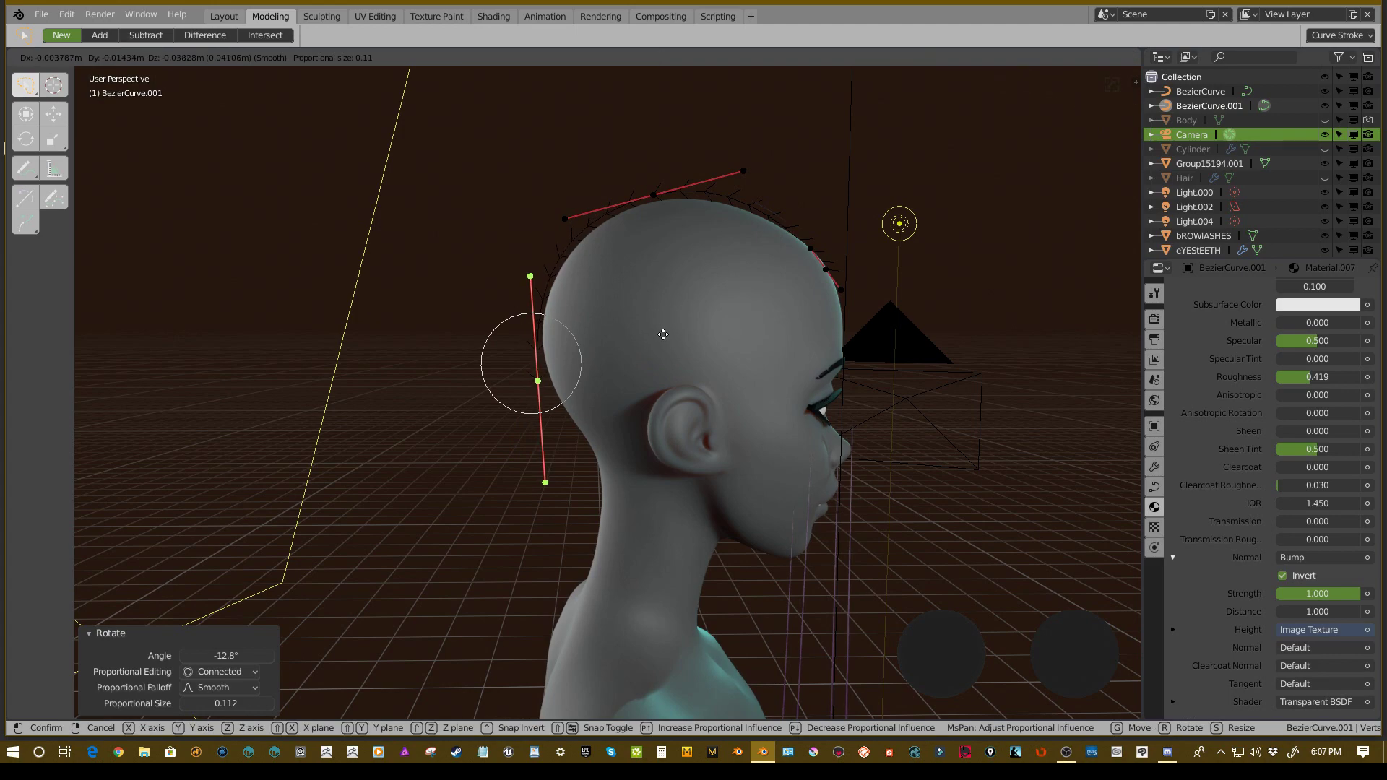
pyautogui.click(663, 333)
# - Nudge the crown curve point by about -0.0015 m along Y
pyautogui.moveTo(737, 278); pyautogui.dragTo(760, 252, button='middle')
pyautogui.click(630, 274)
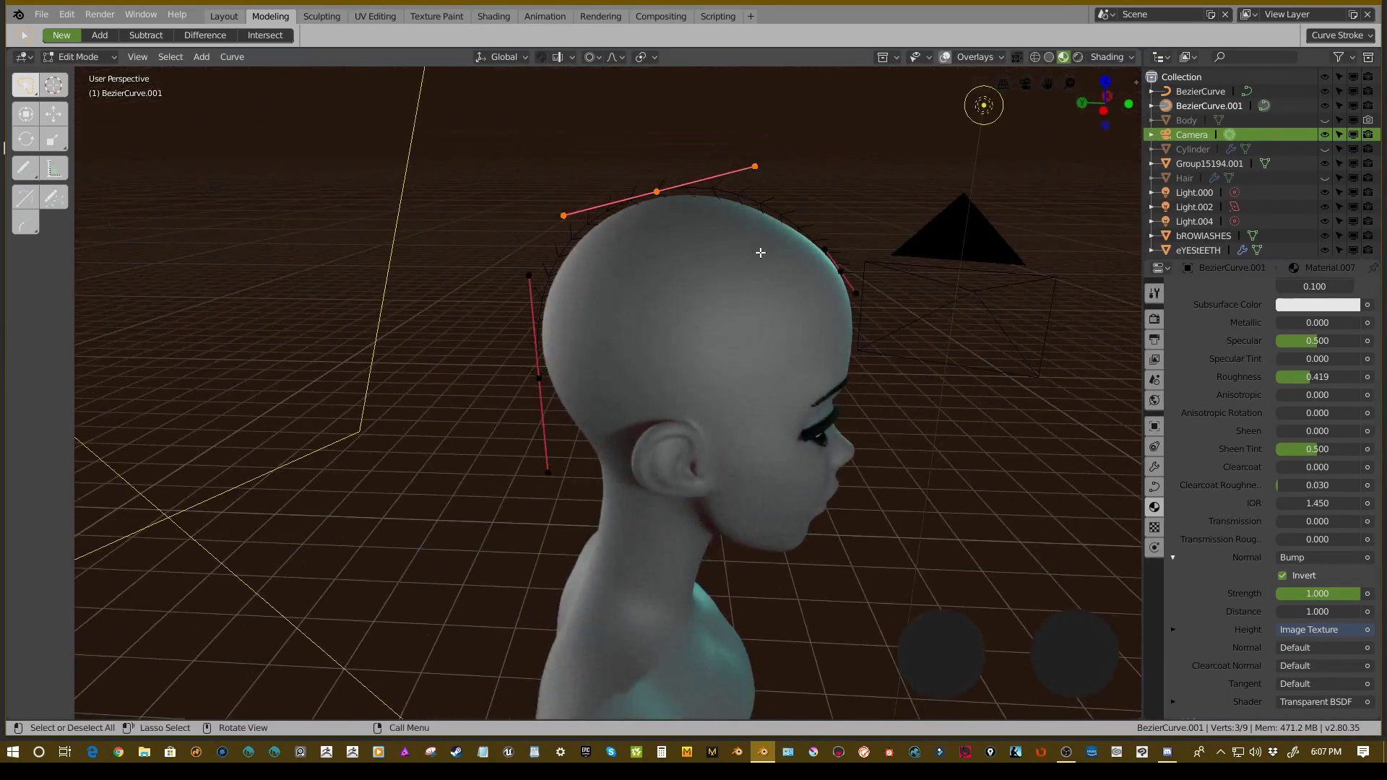
pyautogui.press('g')
pyautogui.click(762, 252)
# - Rotate the forehead curve point in two turns, the second by 14.3°, to angle its handles near vertical
pyautogui.moveTo(864, 252); pyautogui.dragTo(771, 327, button='middle')
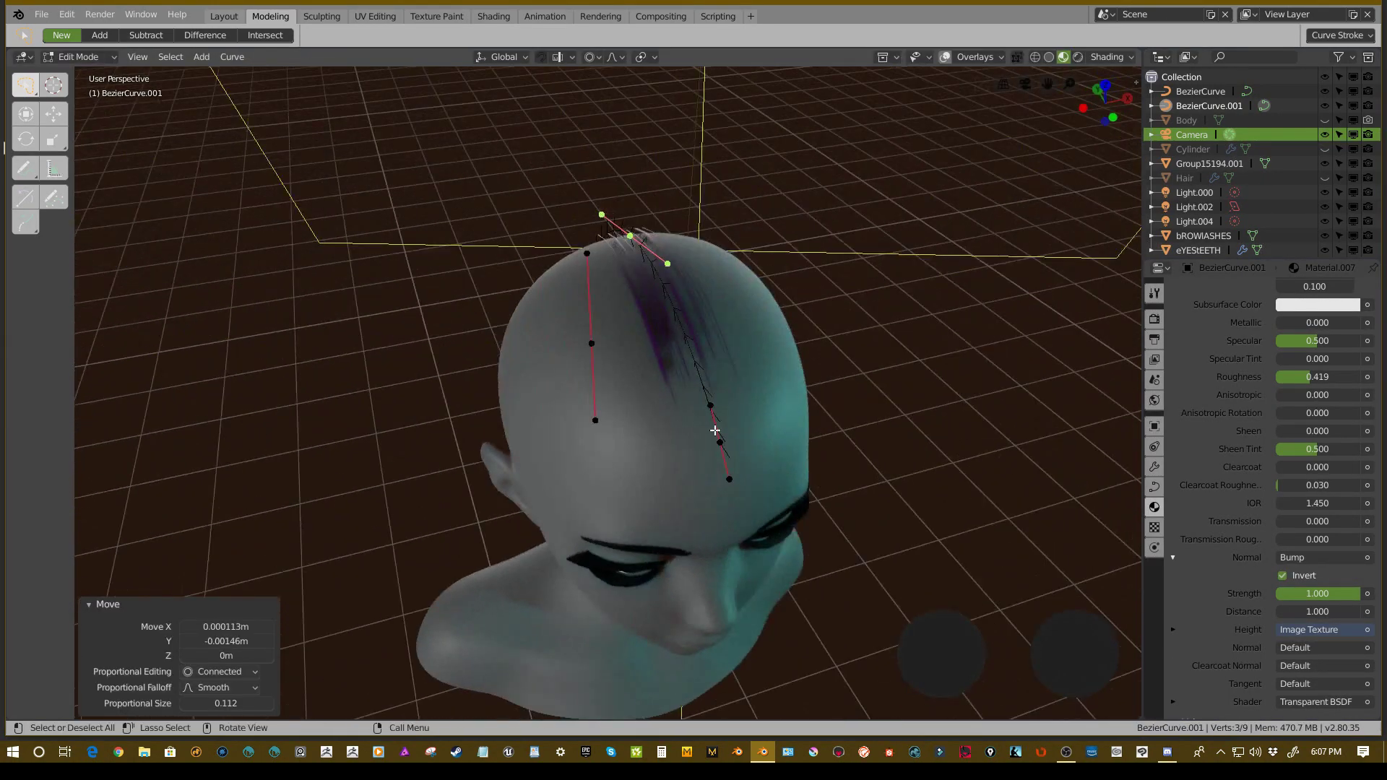
pyautogui.click(716, 434)
pyautogui.moveTo(705, 430); pyautogui.dragTo(769, 349, button='middle')
pyautogui.press('r')
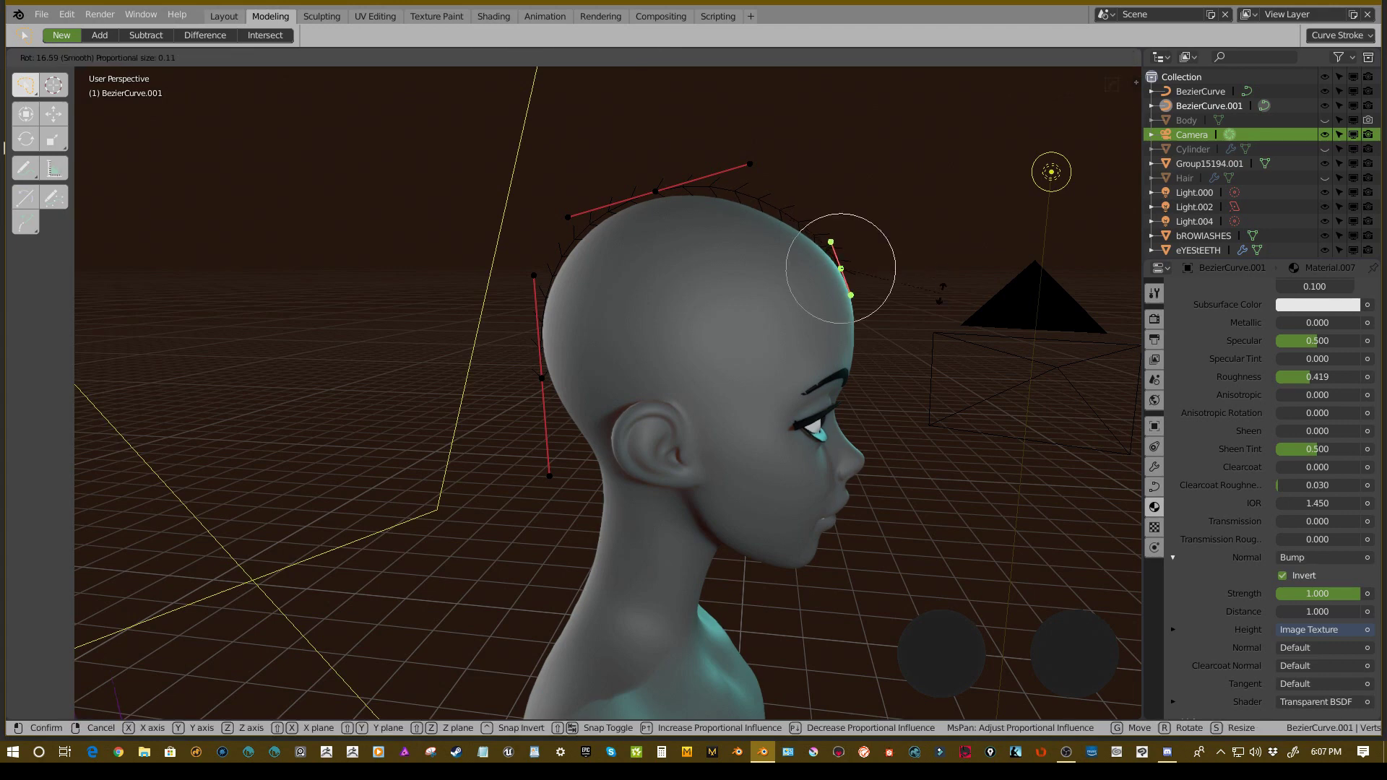
pyautogui.click(924, 311)
pyautogui.press('r')
pyautogui.click(961, 305)
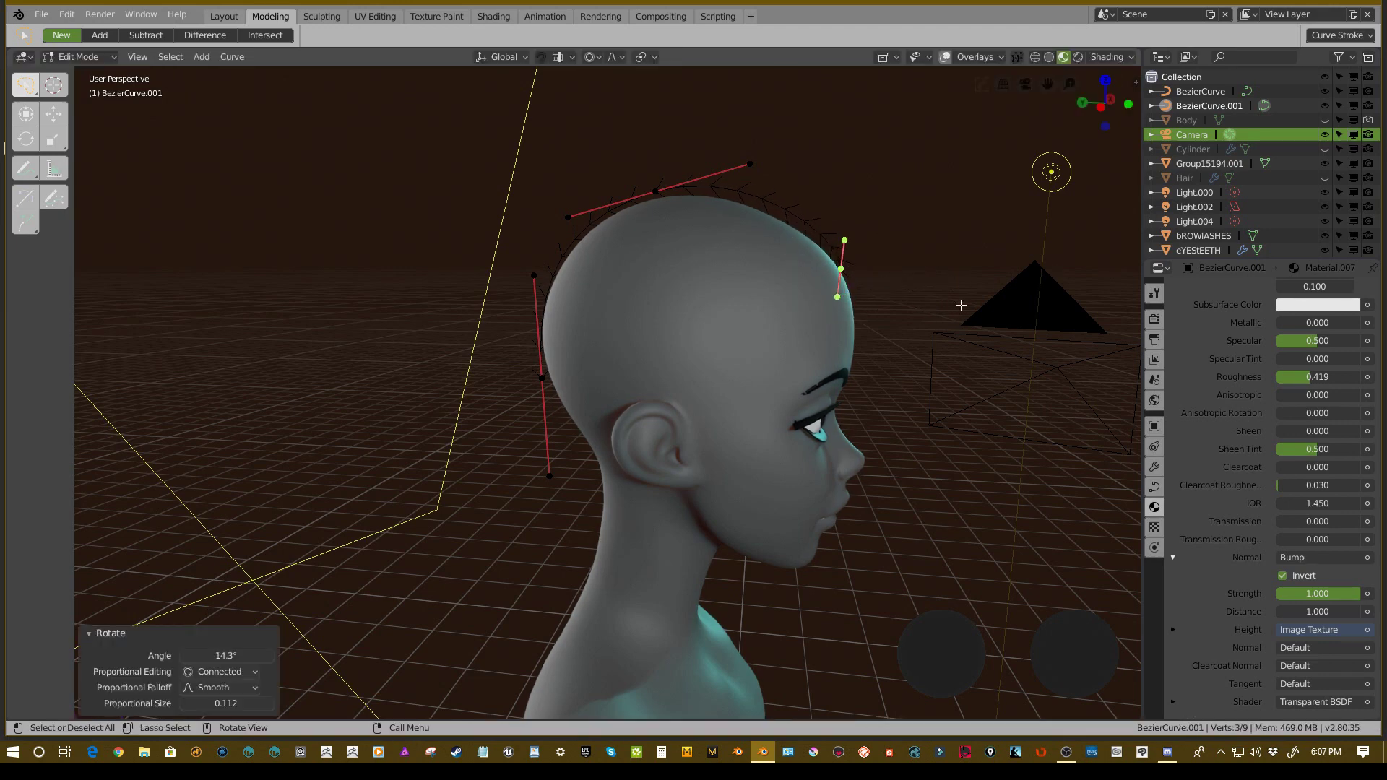
# - Raise the crown curve point by about 0.006 m above the head
pyautogui.moveTo(877, 255); pyautogui.dragTo(888, 255, button='middle')
pyautogui.click(656, 180)
pyautogui.press('g')
pyautogui.click(655, 176)
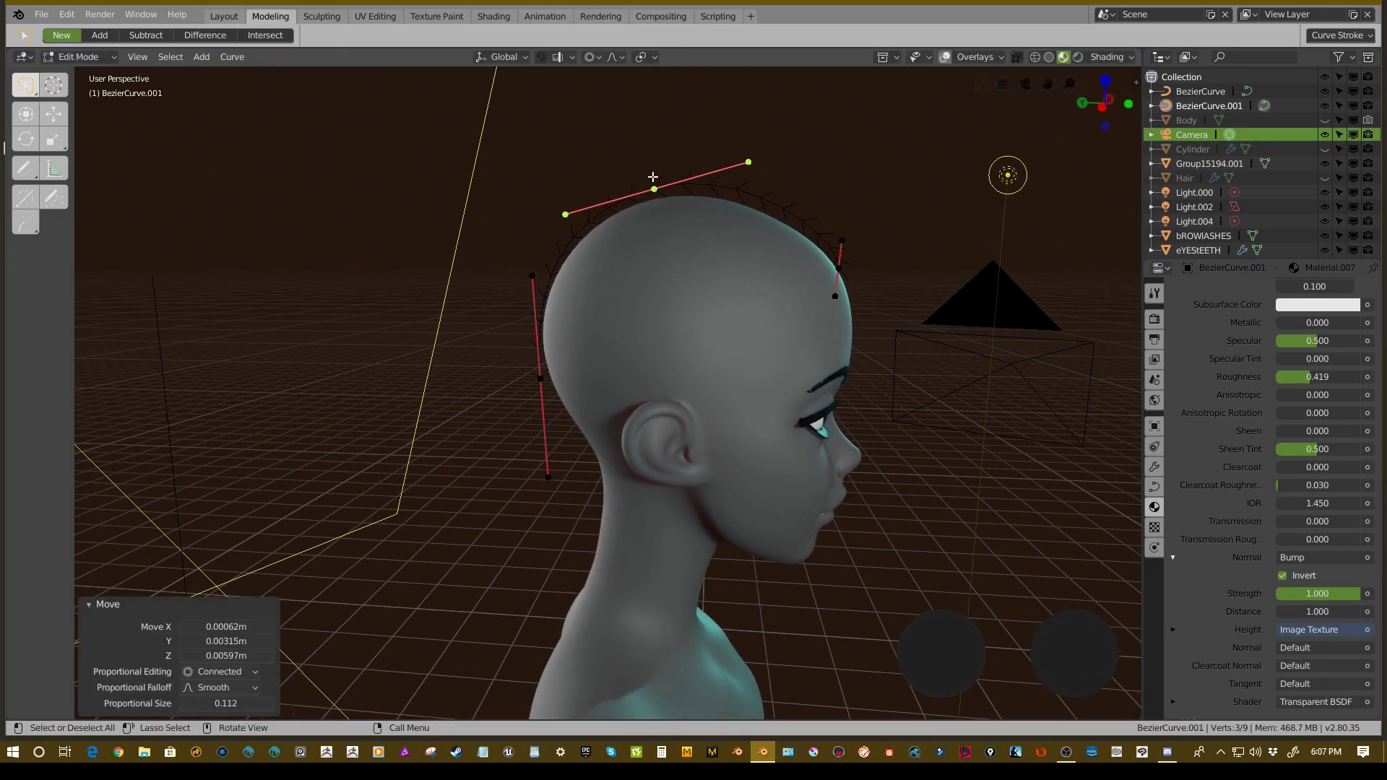
# - Rotate and nudge the back end point to follow the back of the skull, and return to Object Mode
pyautogui.moveTo(697, 202); pyautogui.dragTo(665, 217, button='middle')
pyautogui.click(540, 379)
pyautogui.press('r')
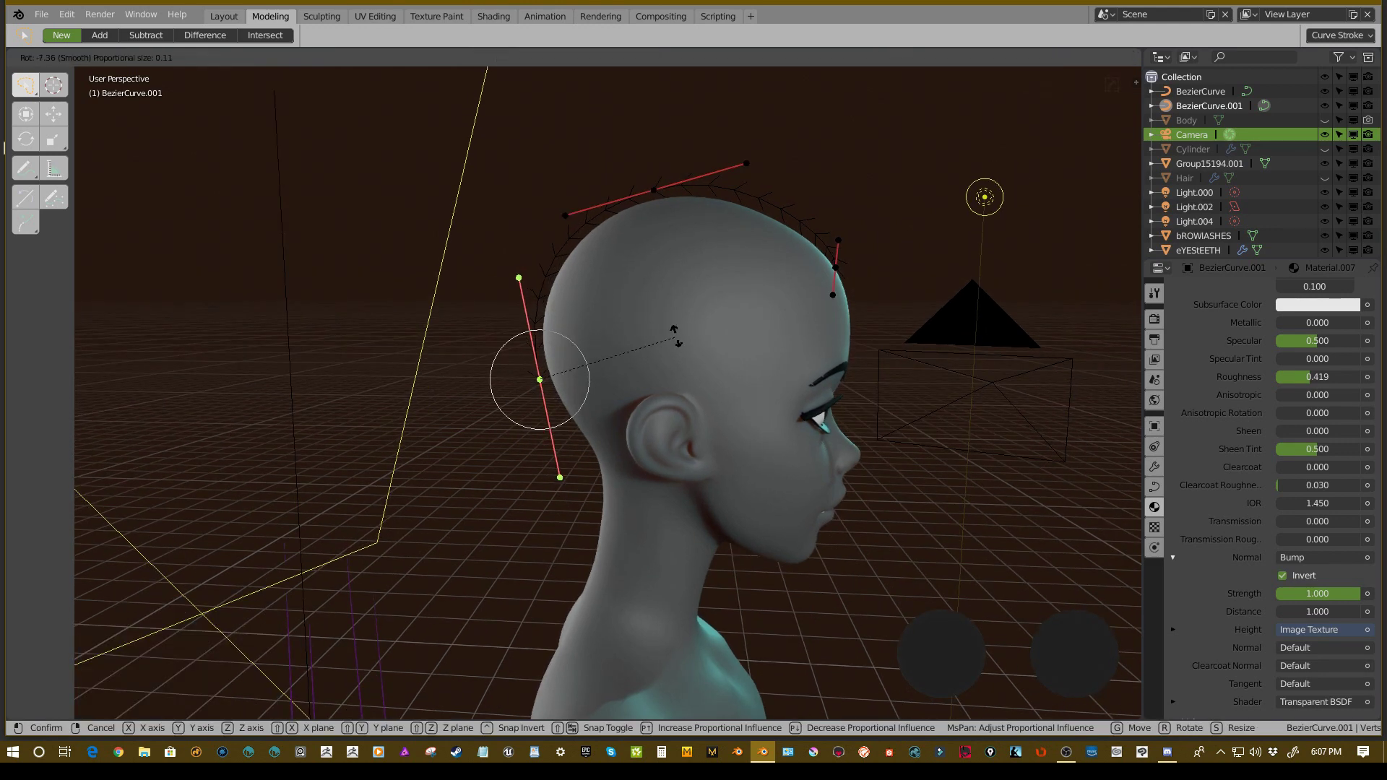
pyautogui.click(676, 336)
pyautogui.press('g')
pyautogui.click(675, 333)
pyautogui.press('r')
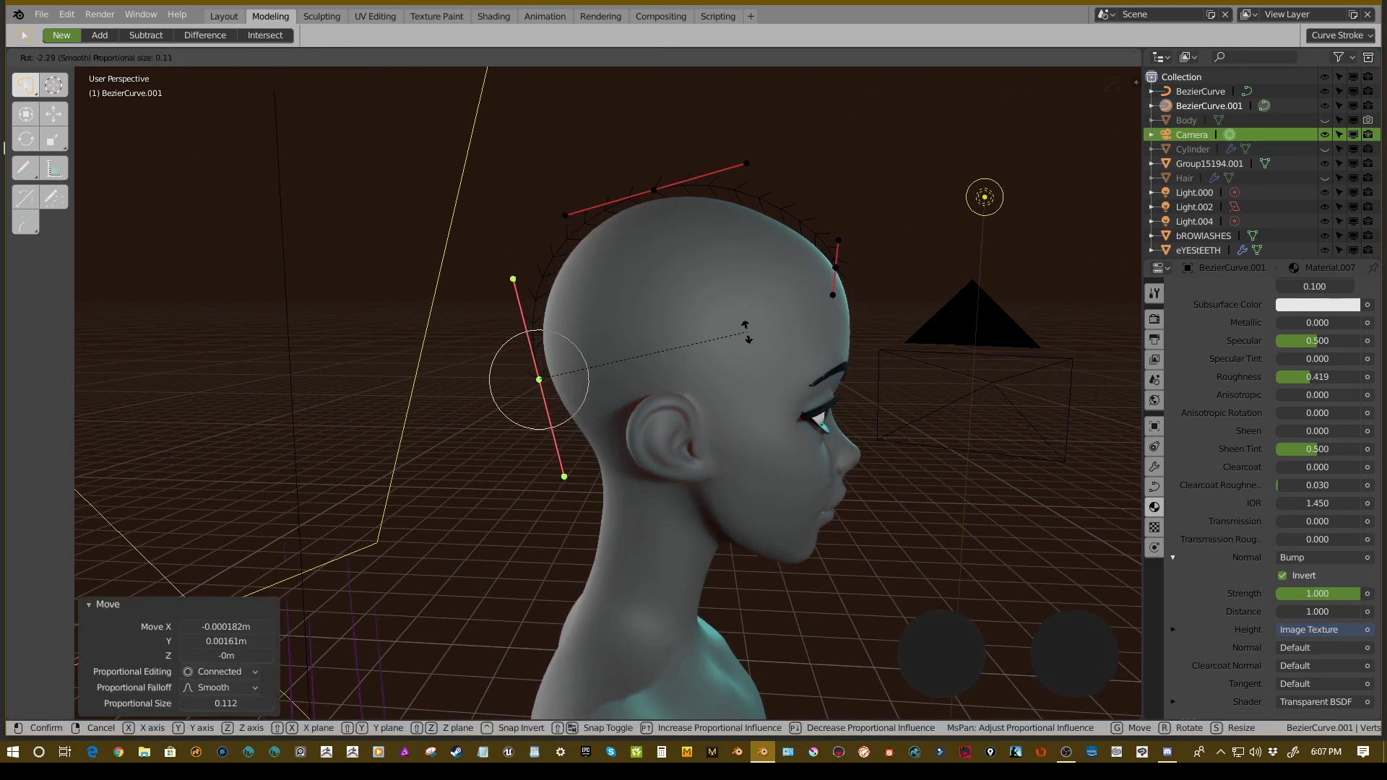
pyautogui.click(752, 330)
pyautogui.moveTo(768, 290); pyautogui.dragTo(675, 376, button='middle')
pyautogui.scroll(-3, 773, 365)
pyautogui.press('Tab')
# - Examine how the hair strip fits the head and how its strands render at different distances
pyautogui.scroll(4, 675, 376)
pyautogui.scroll(-2, 675, 375)
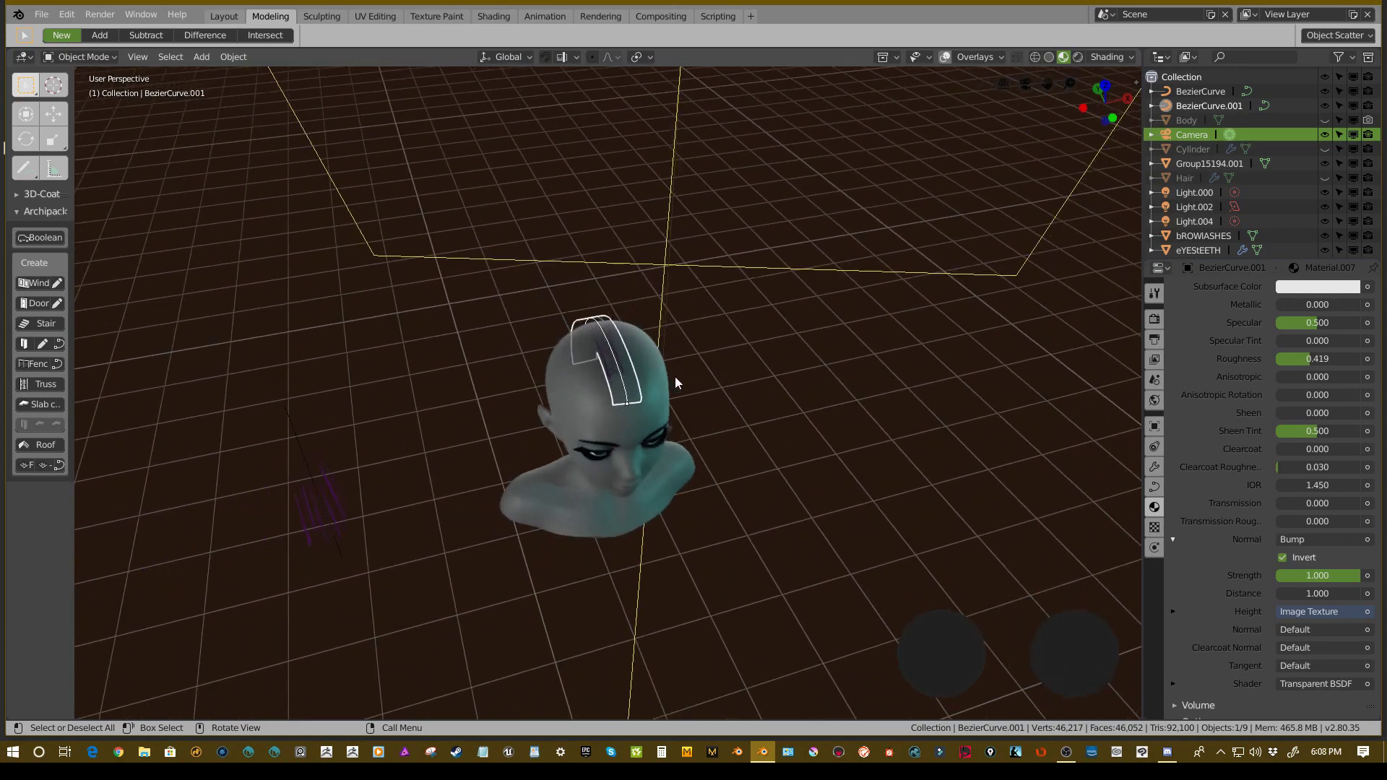
pyautogui.scroll(2, 674, 376)
pyautogui.scroll(-5, 675, 376)
pyautogui.scroll(6, 678, 376)
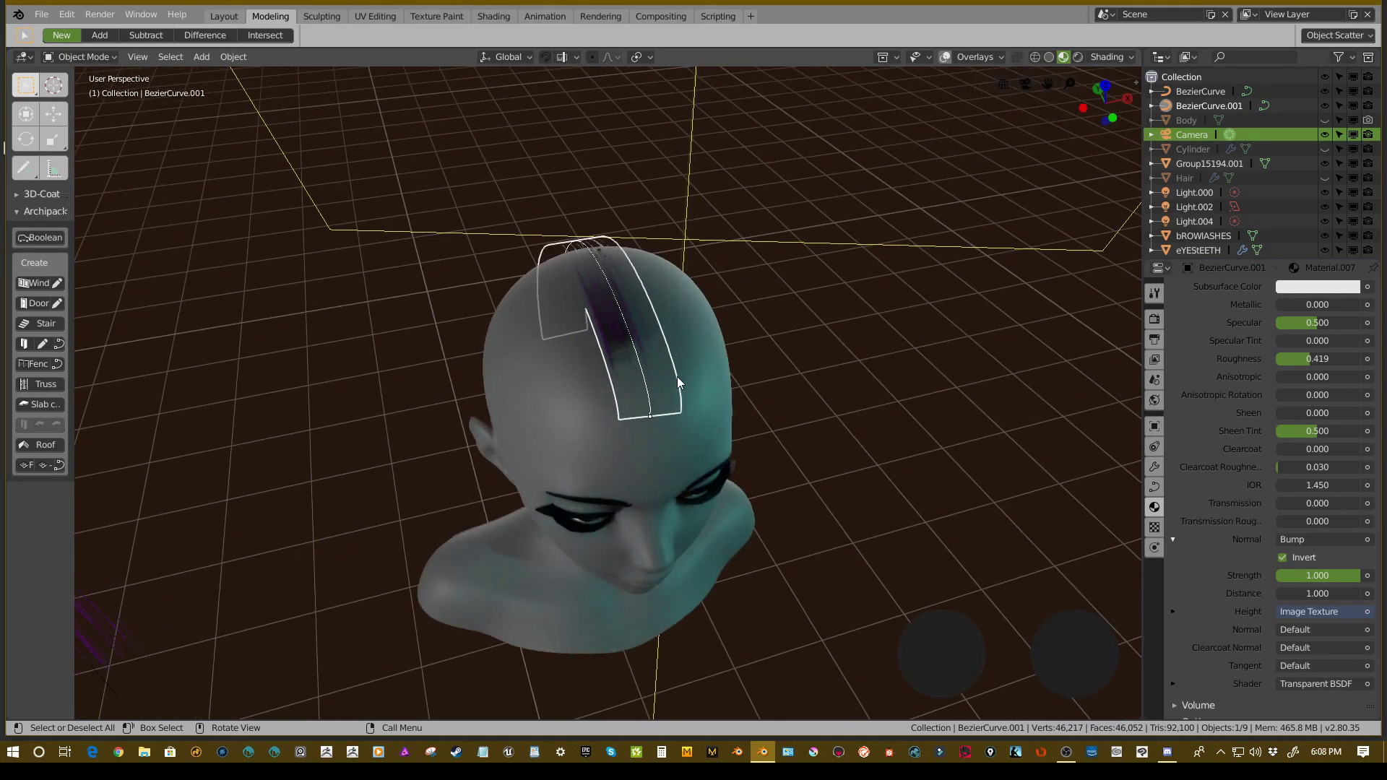
pyautogui.scroll(-3, 678, 375)
pyautogui.scroll(4, 678, 376)
# - Set the hair material's alpha clip threshold to 0.533
pyautogui.scroll(-5, 1211, 469)
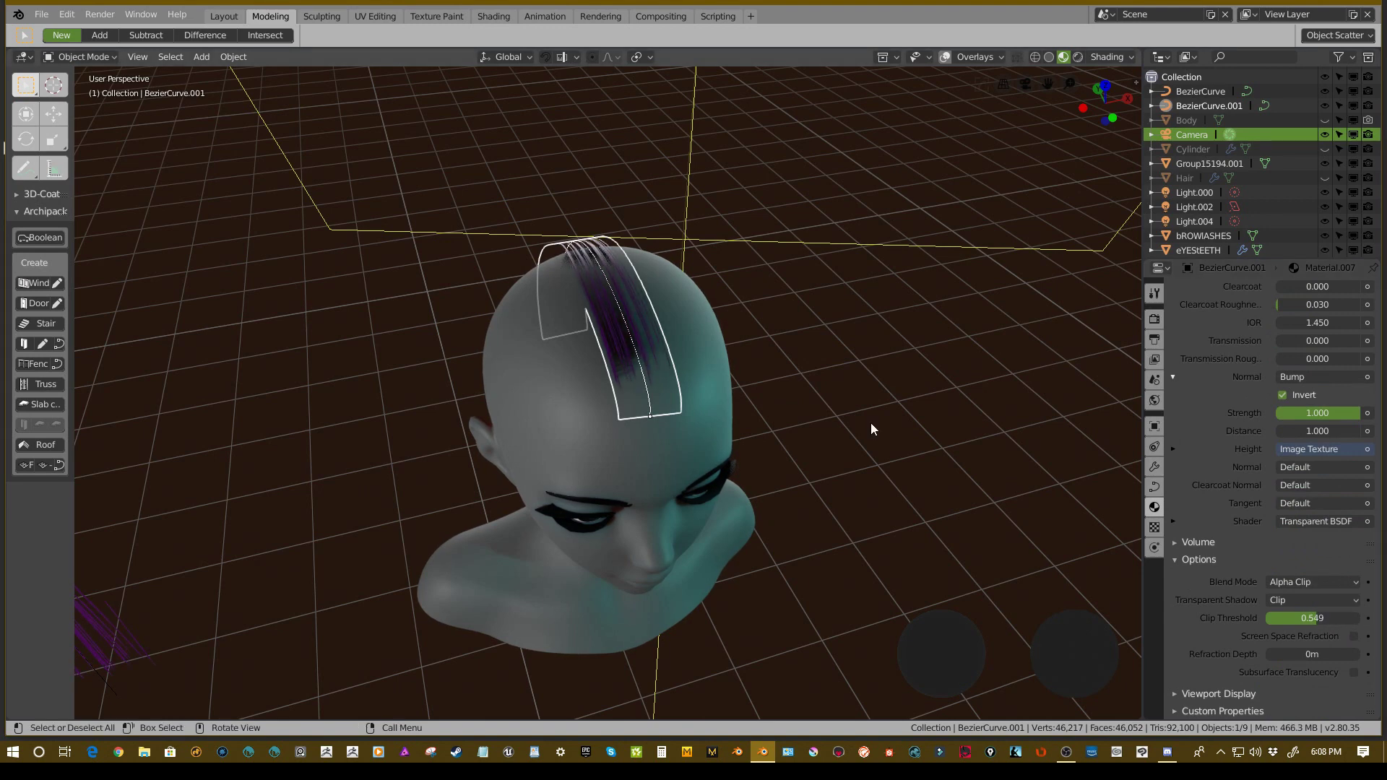
pyautogui.scroll(-1, 838, 414)
pyautogui.scroll(4, 654, 361)
pyautogui.moveTo(707, 396); pyautogui.dragTo(682, 306, button='middle')
pyautogui.scroll(3, 678, 310)
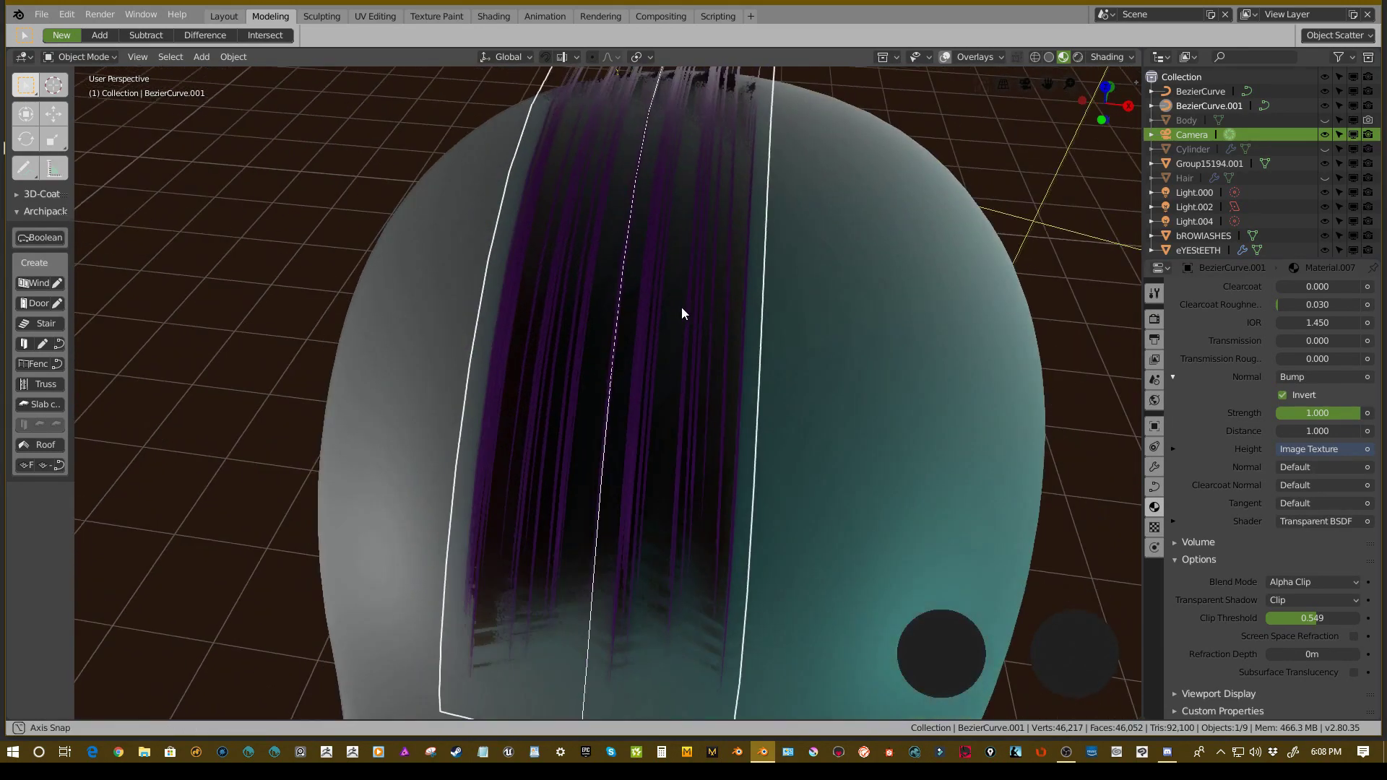
pyautogui.moveTo(1311, 617); pyautogui.dragTo(1308, 618)
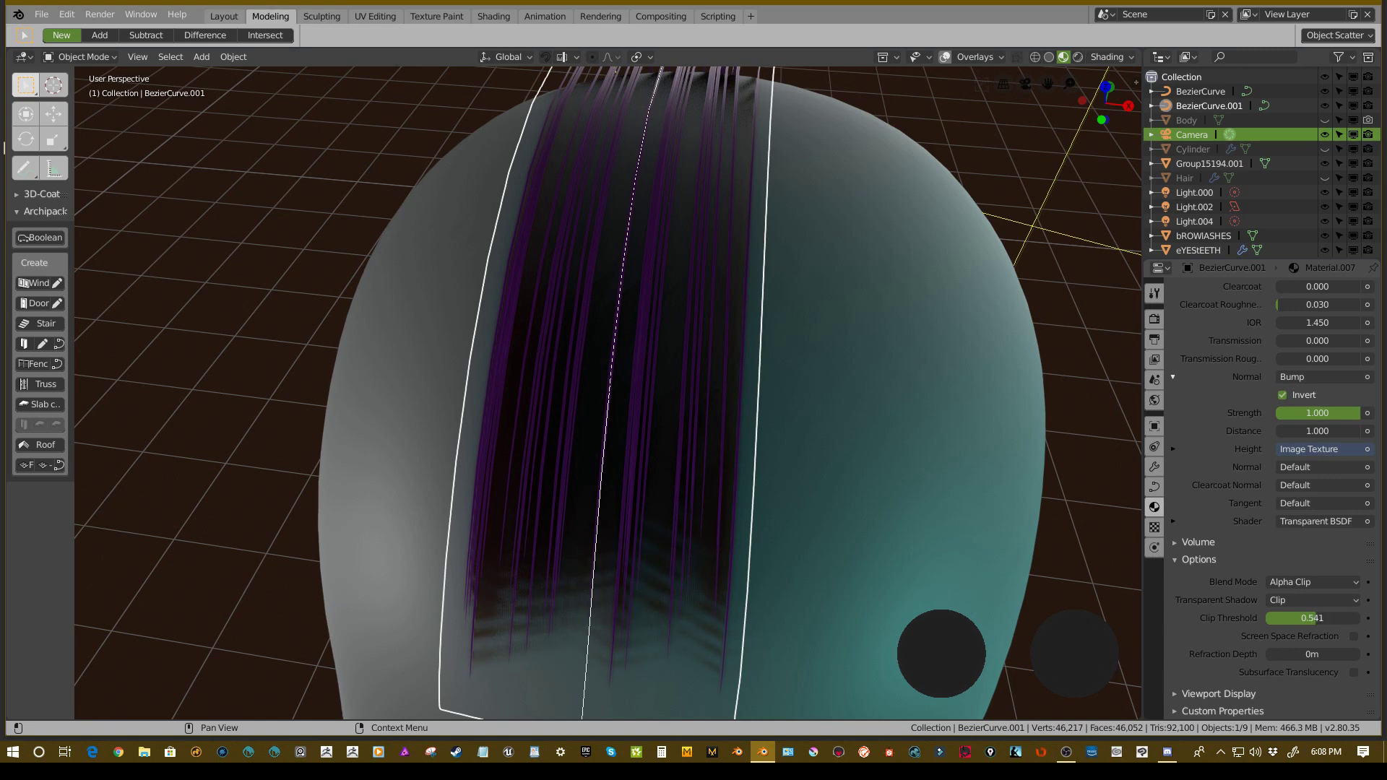
# - Duplicate the hair strip and place the copy next to the original on the head
pyautogui.scroll(-6, 627, 357)
pyautogui.moveTo(627, 357); pyautogui.dragTo(607, 297, button='middle')
pyautogui.scroll(-4, 759, 386)
pyautogui.scroll(6, 761, 385)
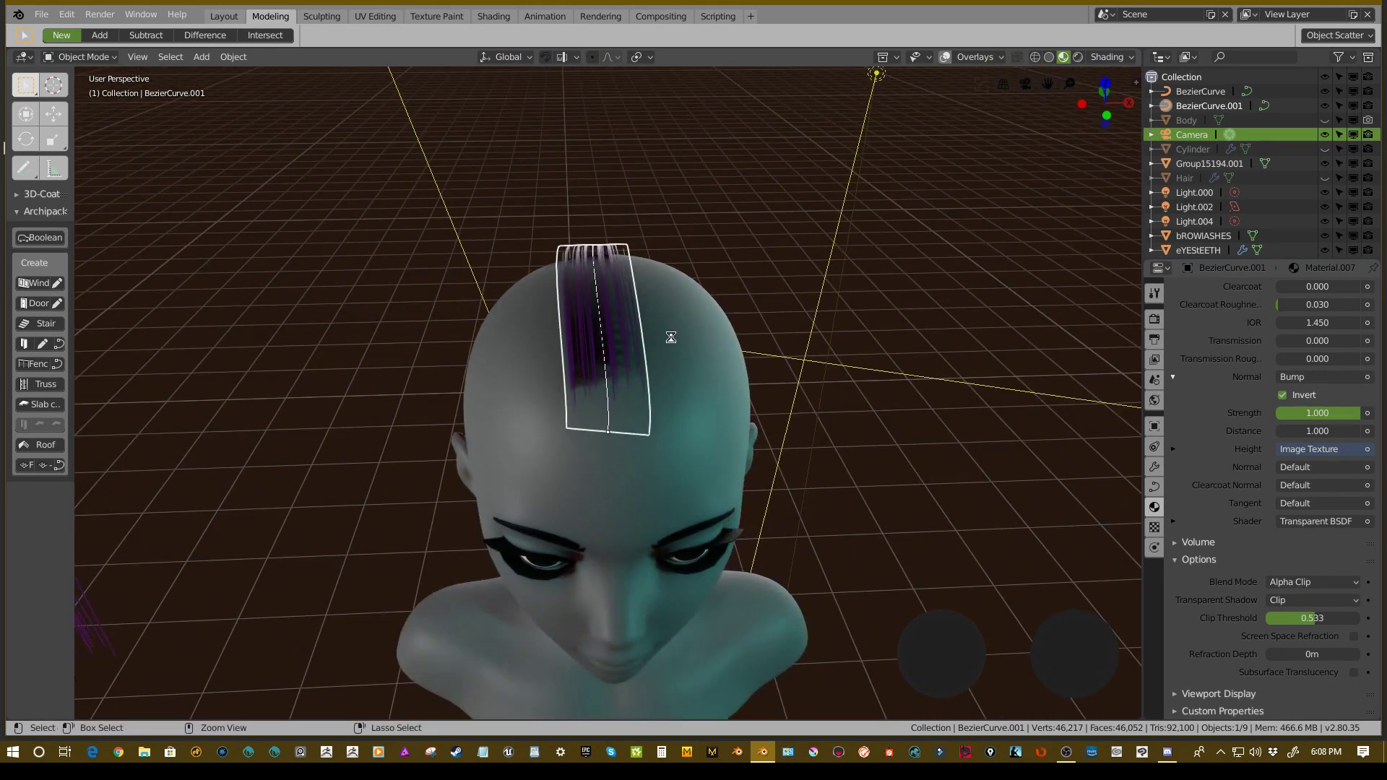
pyautogui.moveTo(715, 297); pyautogui.dragTo(690, 395, button='middle')
pyautogui.hotkey('shift', 'd')
pyautogui.click(715, 274)
# - In Edit Mode, rotate the duplicate's back end point by -9.36° and shift it along the back of the head
pyautogui.press('Tab')
pyautogui.press('r')
pyautogui.click(793, 394)
pyautogui.press('g')
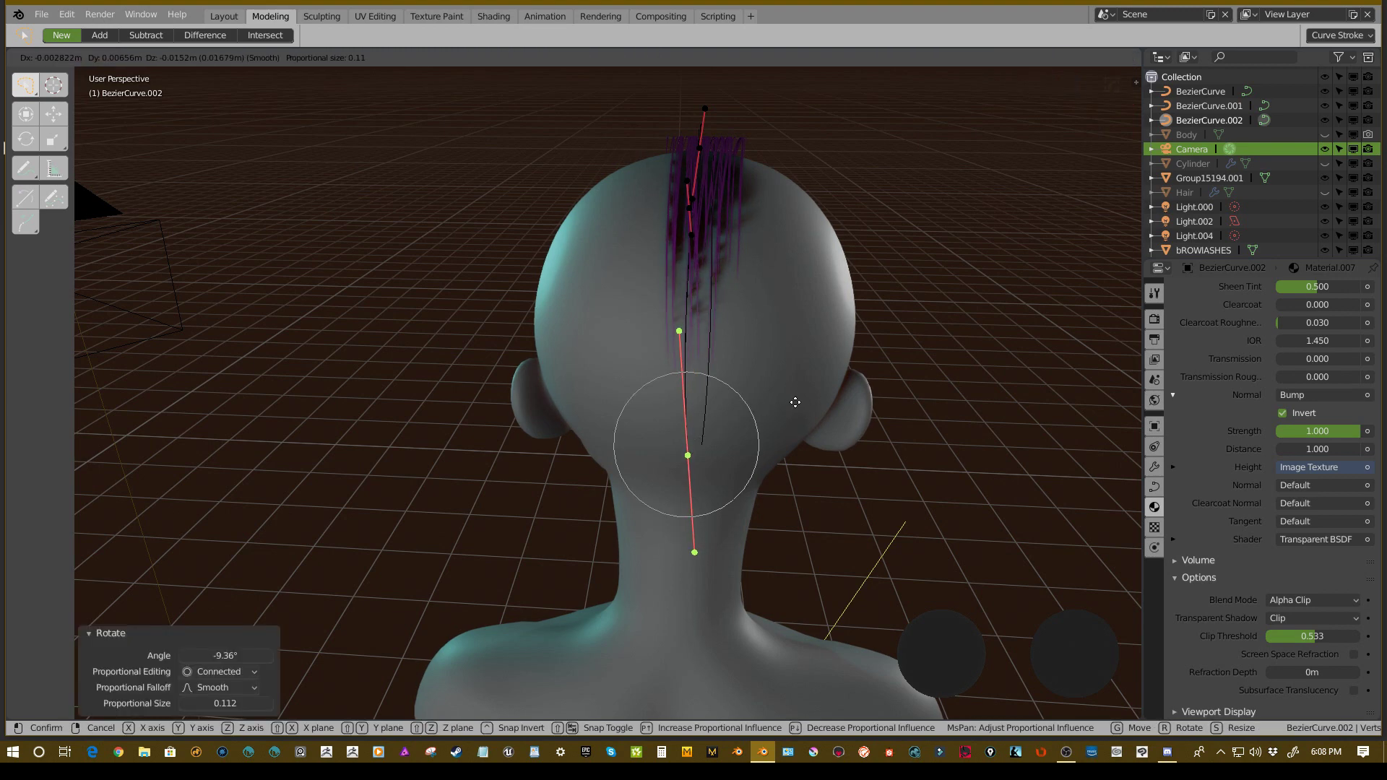
pyautogui.click(799, 403)
# - Move the duplicate's crown curve point slightly sideways to spread the strands over the top of the head
pyautogui.click(698, 148)
pyautogui.press('g')
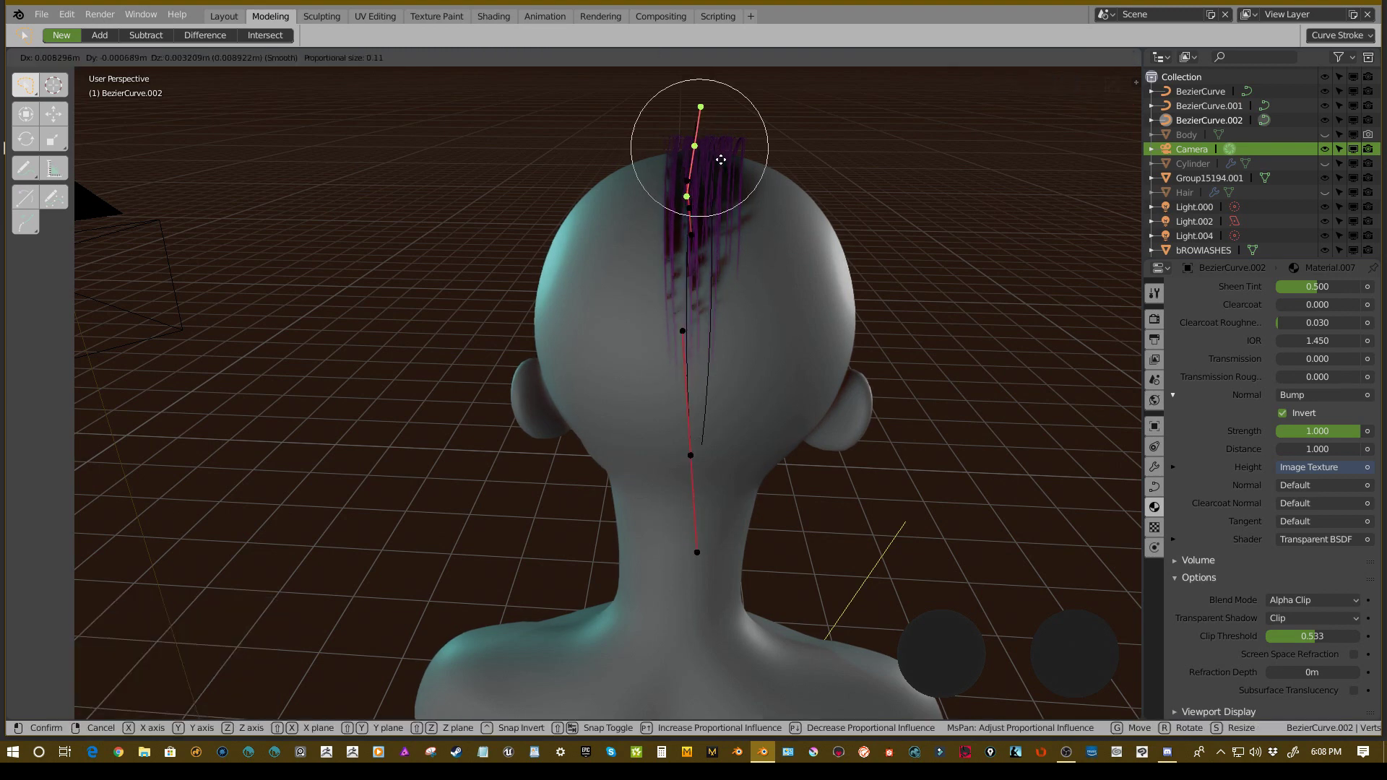
pyautogui.click(718, 157)
pyautogui.moveTo(720, 159); pyautogui.dragTo(601, 334, button='middle')
pyautogui.press('g')
pyautogui.click(607, 347)
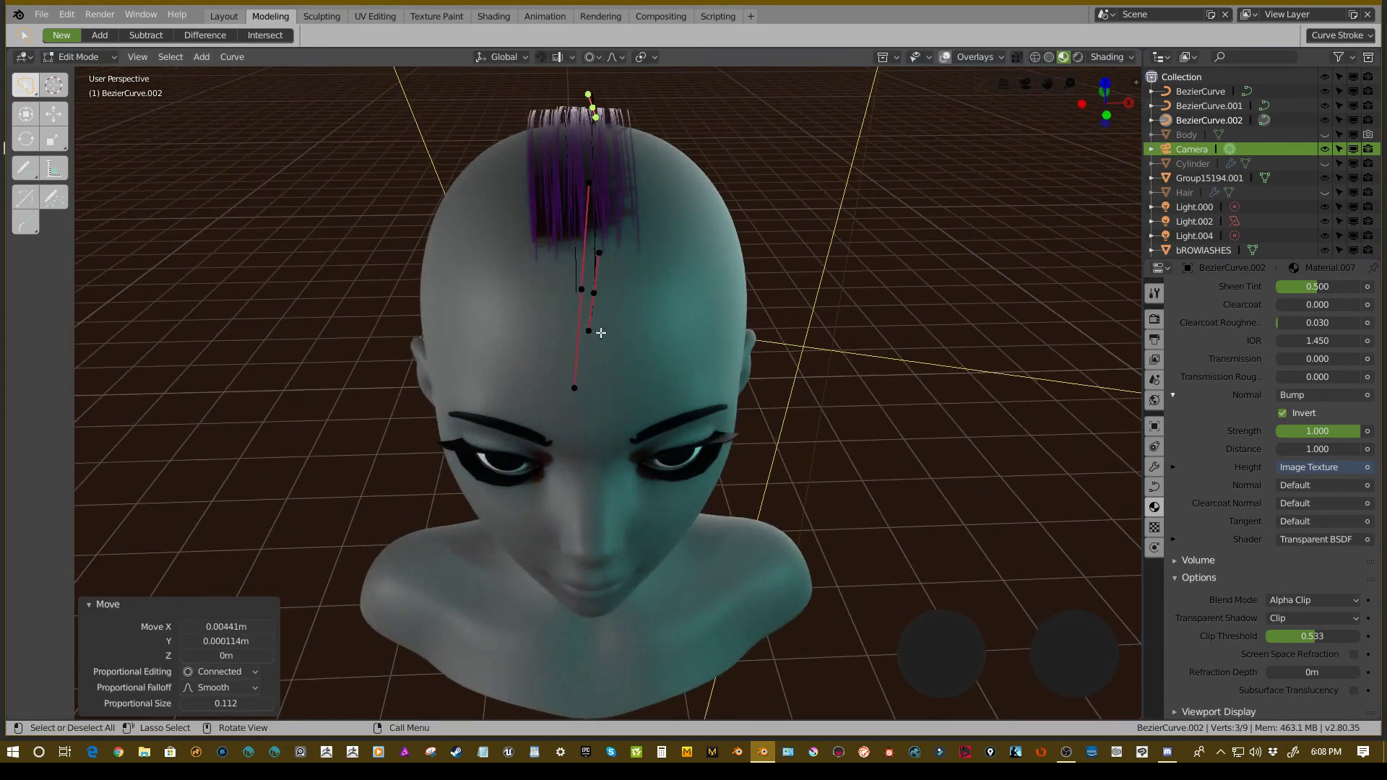
# - Rotate and reposition the duplicate's forehead curve point to fit the front of the head
pyautogui.click(601, 333)
pyautogui.moveTo(647, 270); pyautogui.dragTo(767, 312, button='middle')
pyautogui.press('r')
pyautogui.click(705, 298)
pyautogui.press('r')
pyautogui.click(718, 360)
pyautogui.press('g')
pyautogui.click(704, 345)
# - Rotate the duplicate's crown point by -3.53°, move it -0.00392 m along X, and return to Object Mode
pyautogui.press('Tab')
pyautogui.moveTo(683, 302)
pyautogui.mouseDown(button='middle')
pyautogui.moveTo(639, 401)
pyautogui.moveTo(664, 368)
pyautogui.moveTo(672, 300)
pyautogui.mouseUp(button='middle')
pyautogui.press('Tab')
pyautogui.press('a')
pyautogui.press('r')
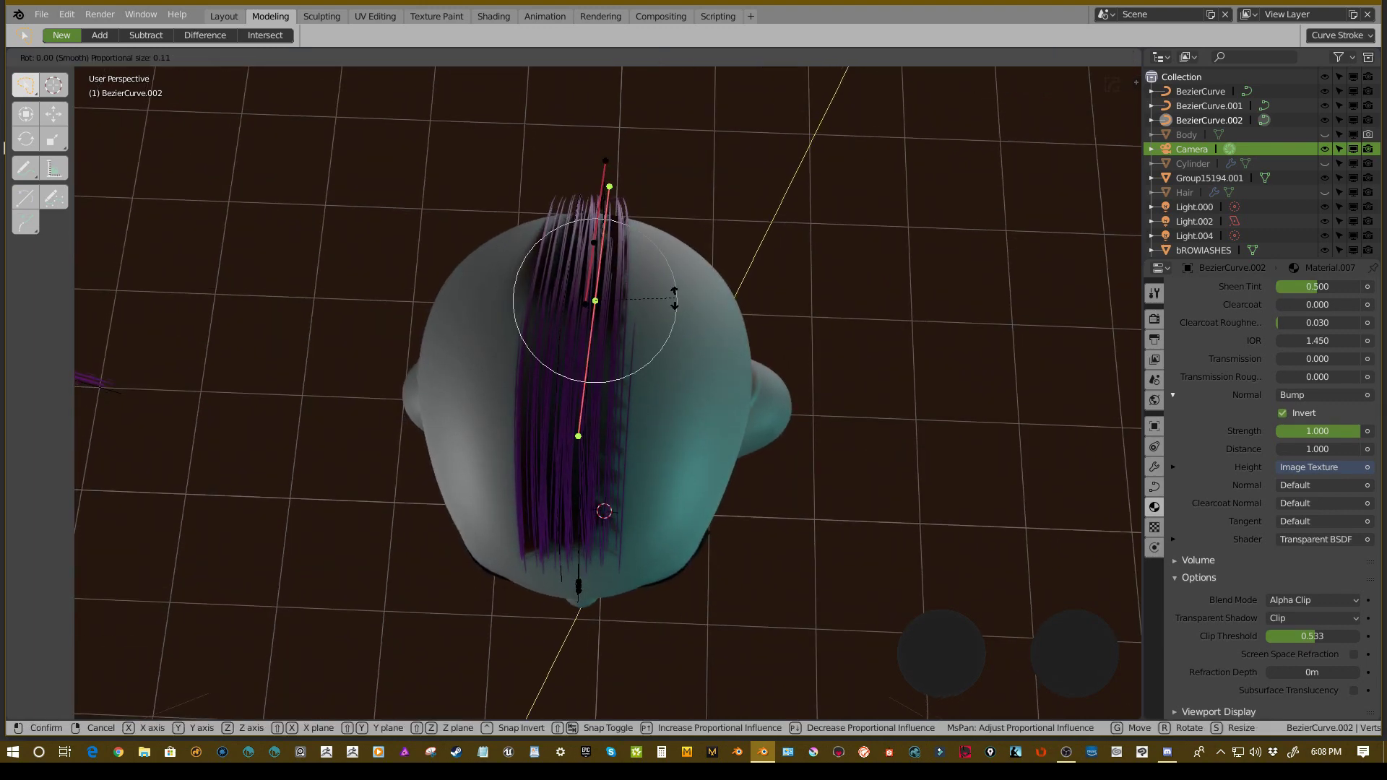
pyautogui.click(676, 293)
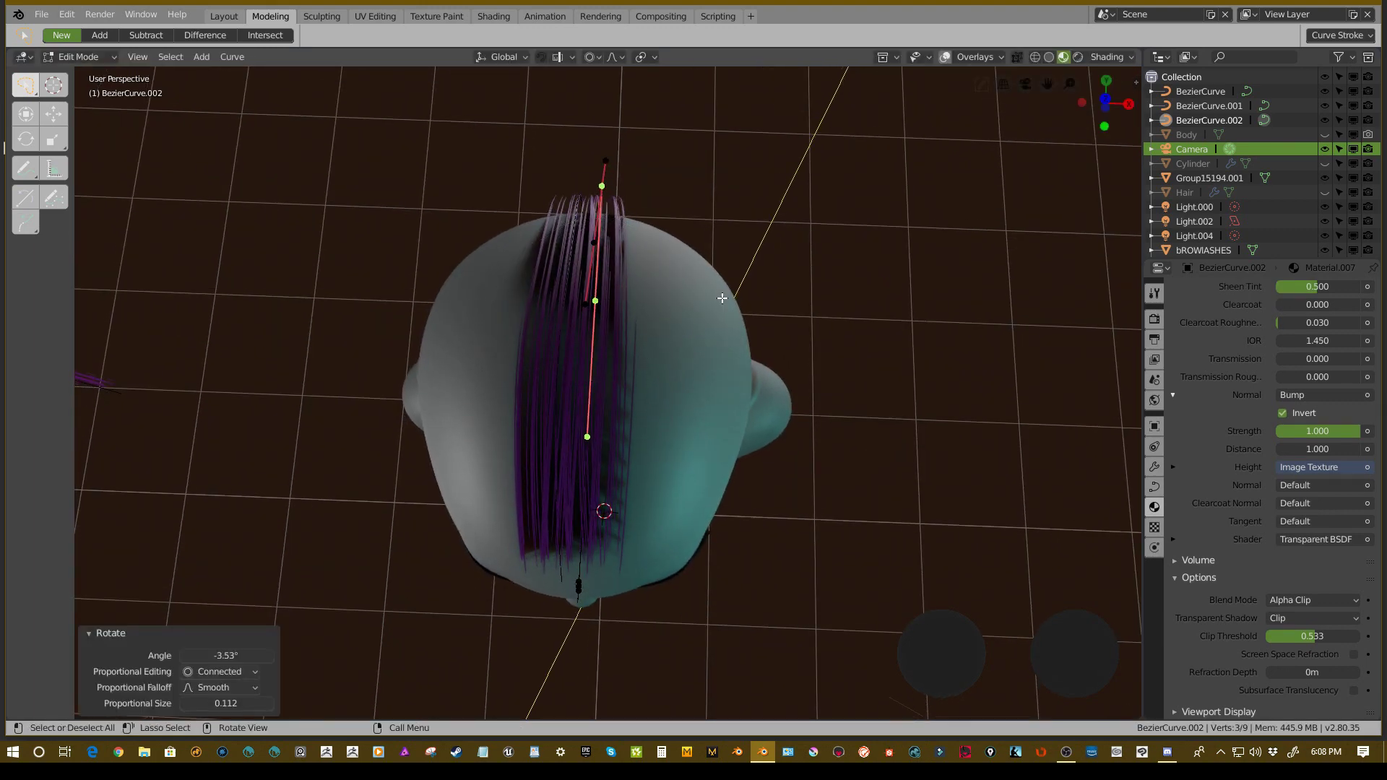
pyautogui.press('g')
pyautogui.press('x')
pyautogui.click(513, 267)
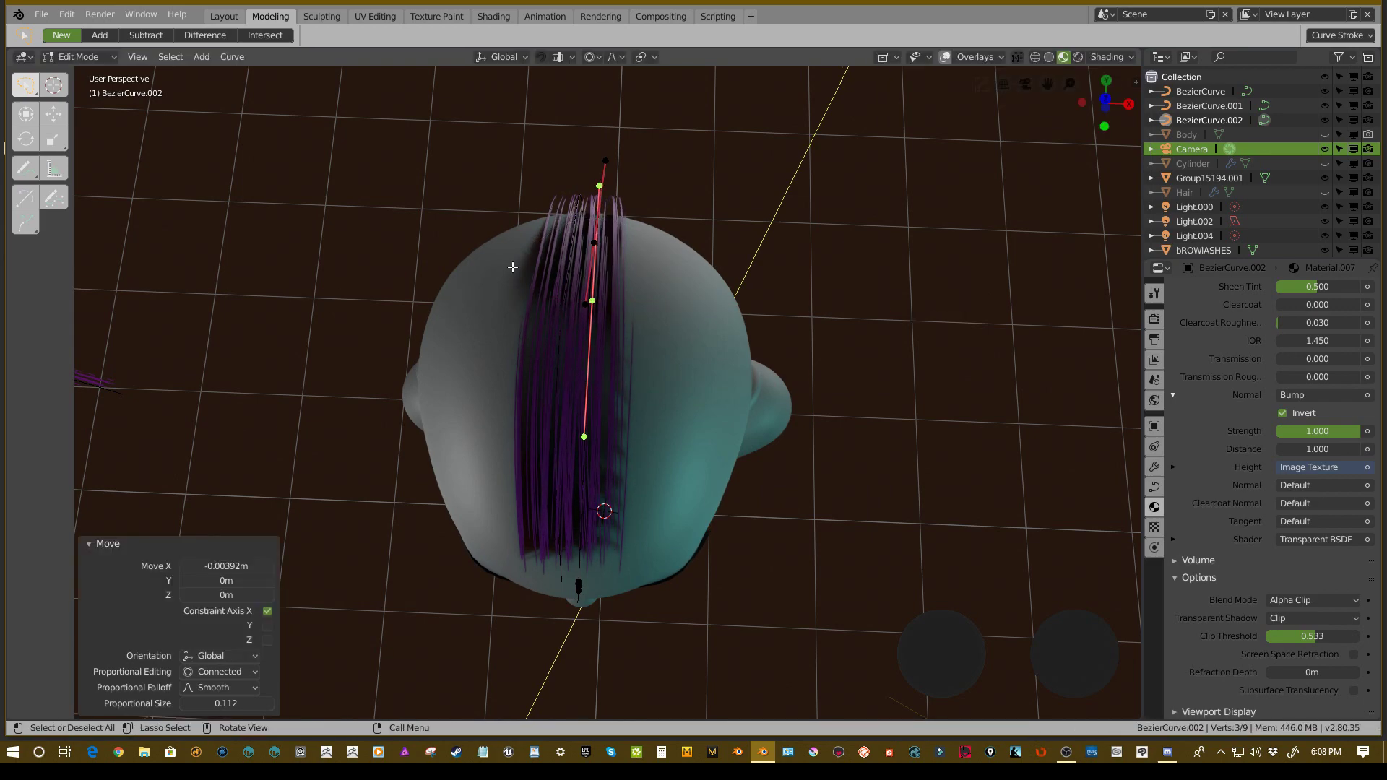
pyautogui.press('Tab')
# - Duplicate the hair strip again and shift the new copy toward the side of the existing strands
pyautogui.moveTo(543, 414); pyautogui.dragTo(583, 347, button='middle')
pyautogui.hotkey('shift', 'd')
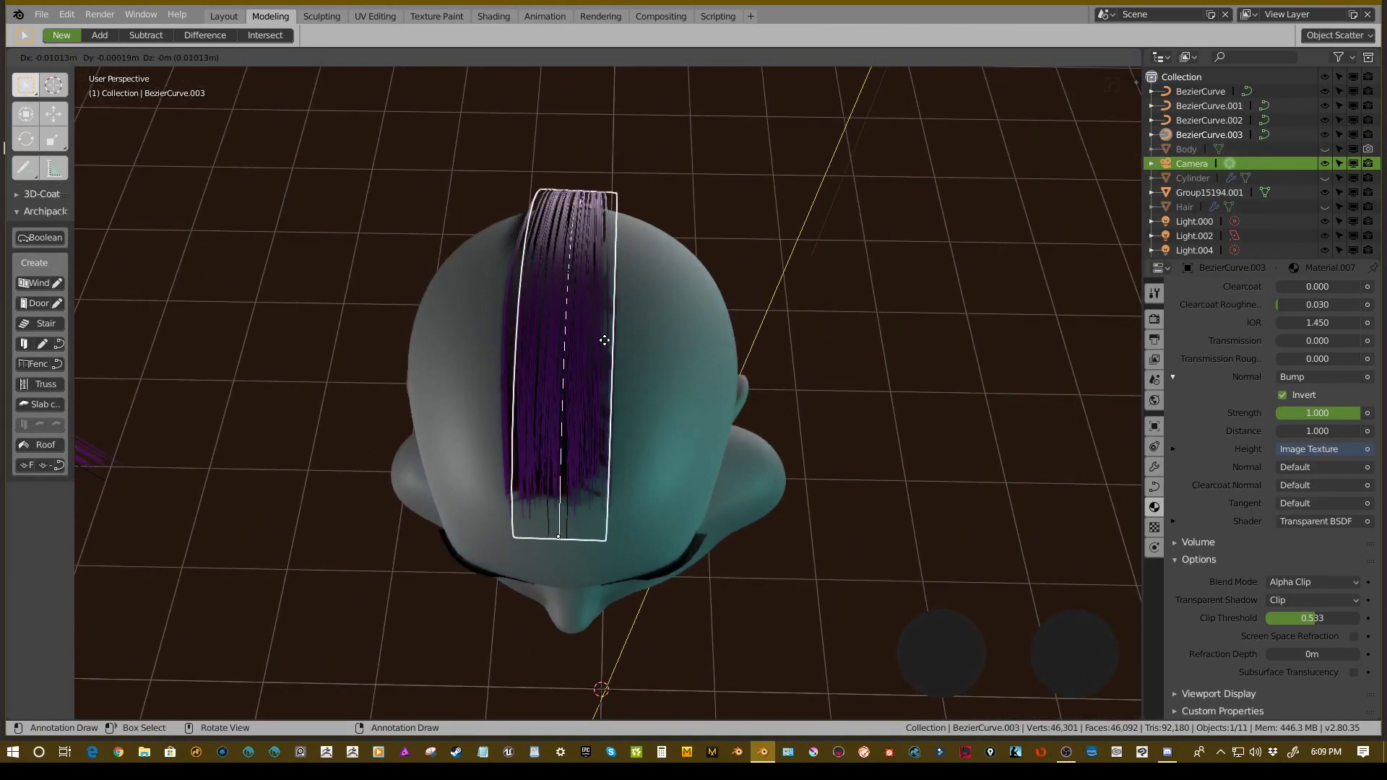
pyautogui.click(586, 339)
pyautogui.moveTo(621, 342); pyautogui.dragTo(675, 304, button='middle')
pyautogui.press('g')
pyautogui.click(653, 350)
# - Edit the new hair strip and tilt all of its curve points to match the scalp
pyautogui.press('Tab')
pyautogui.press('a')
pyautogui.moveTo(764, 303); pyautogui.dragTo(804, 315, button='middle')
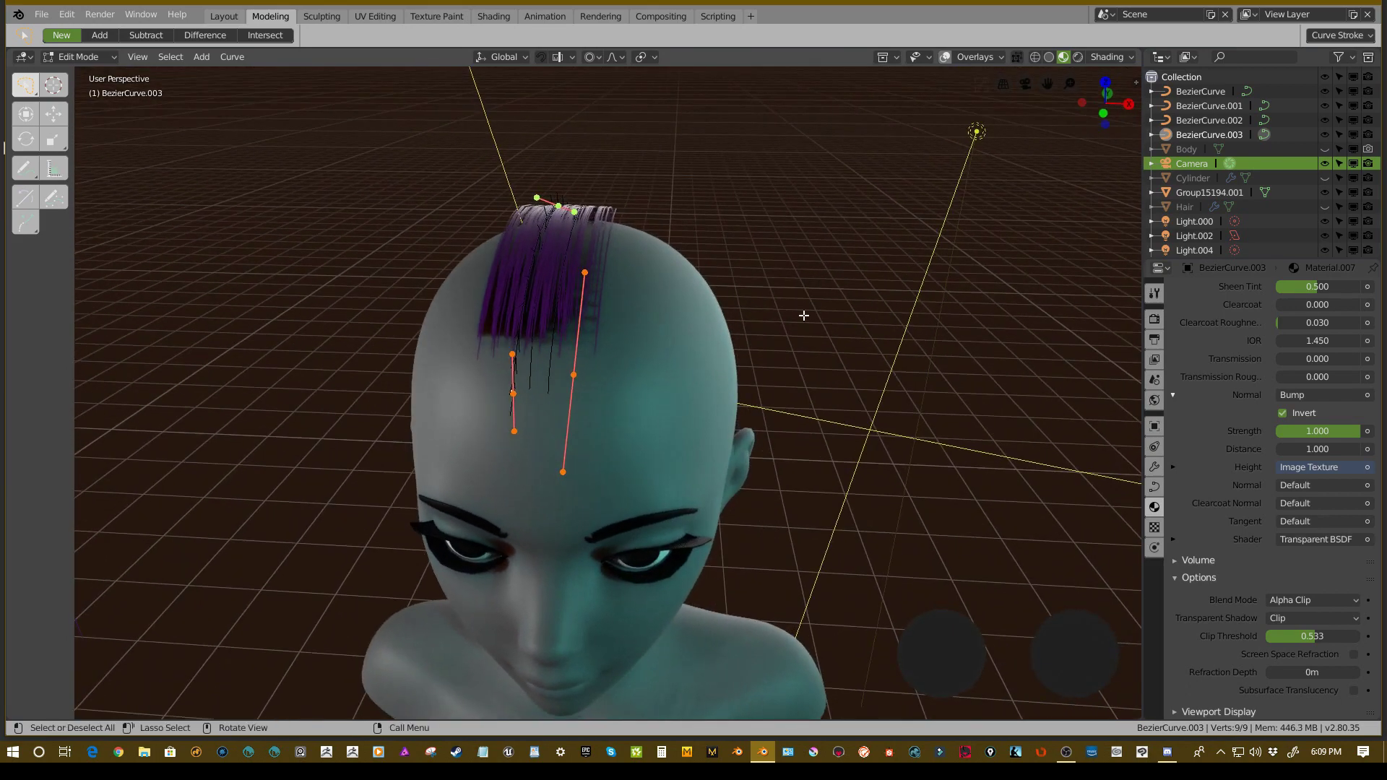
pyautogui.hotkey('ctrl', 't')
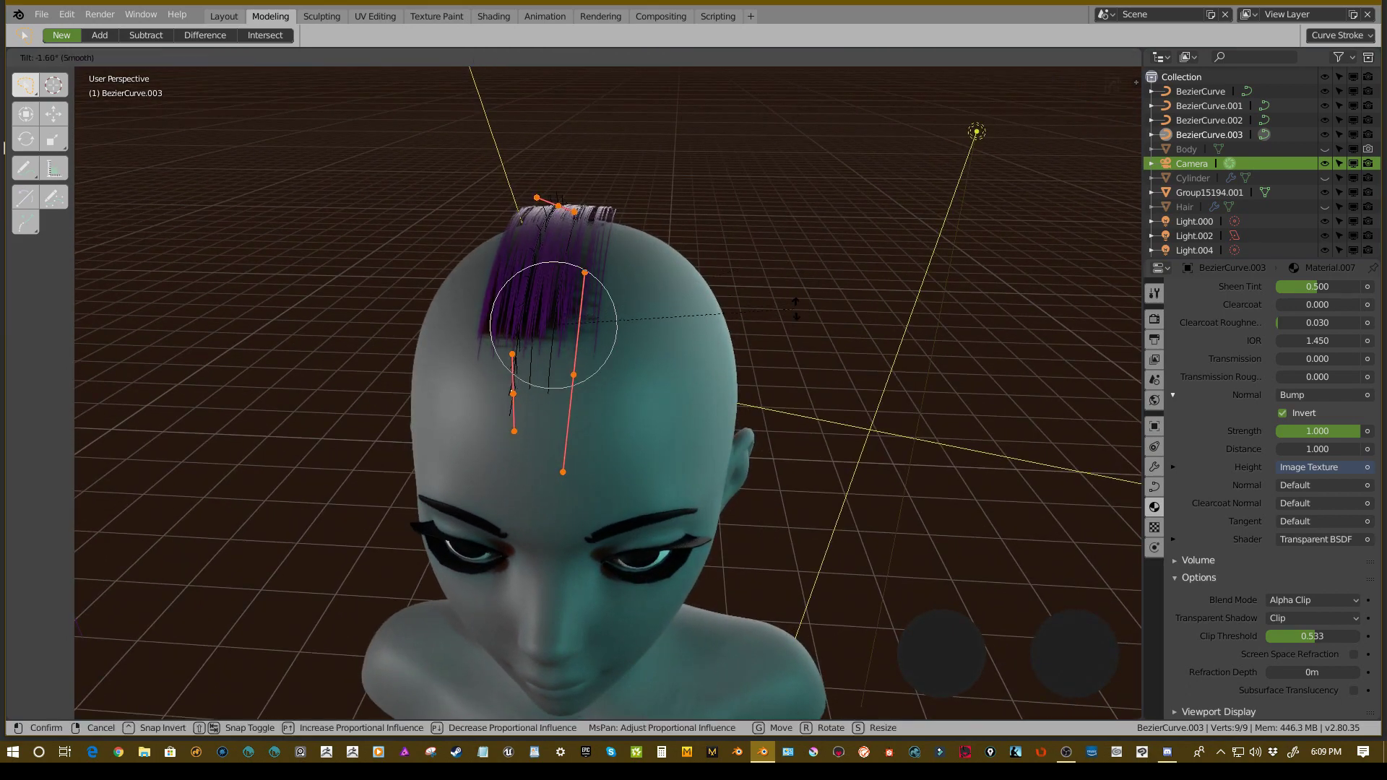
pyautogui.click(797, 293)
# - Rotate the strip's back-of-head curve point by 8.3°, shift it sideways, and rotate it by -0.596°
pyautogui.moveTo(798, 287); pyautogui.dragTo(700, 358, button='middle')
pyautogui.press('r')
pyautogui.click(705, 419)
pyautogui.press('g')
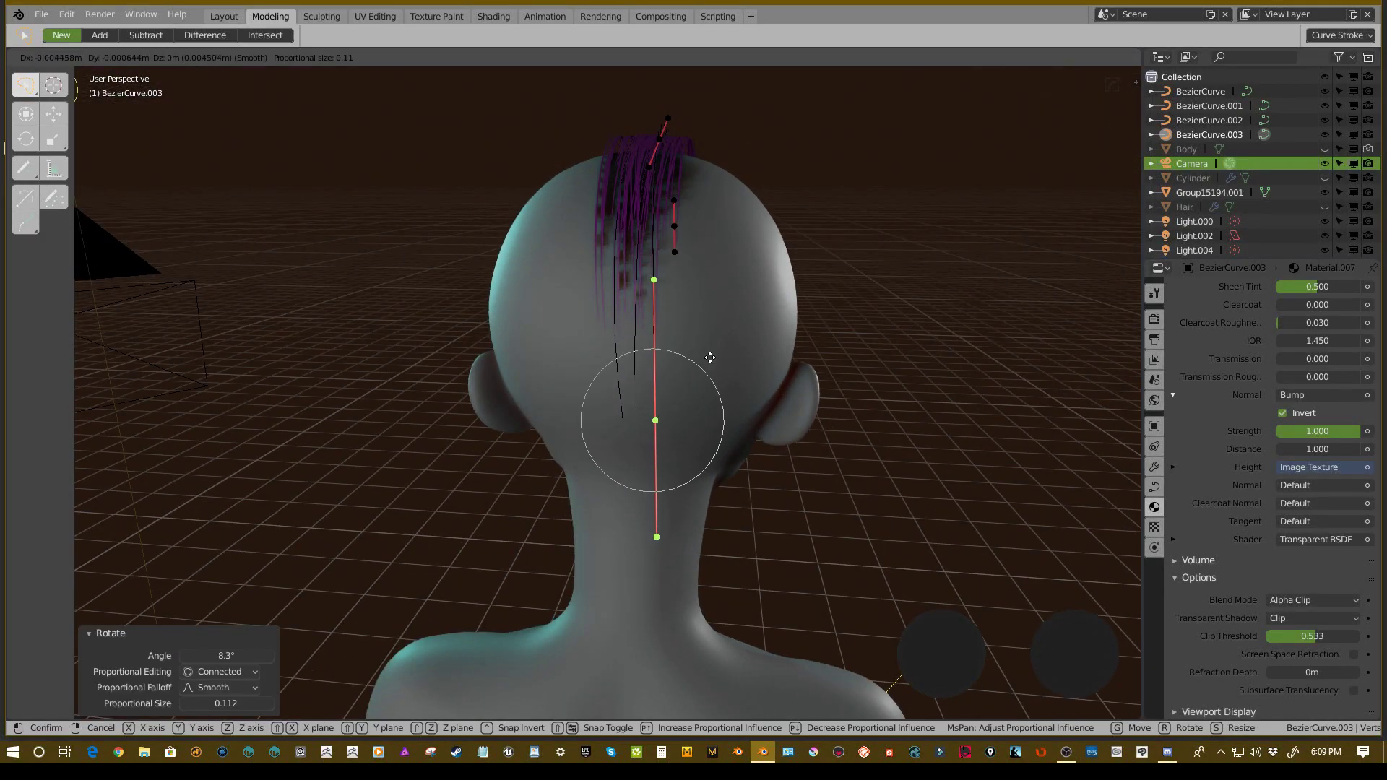
pyautogui.click(712, 357)
pyautogui.press('r')
pyautogui.click(763, 325)
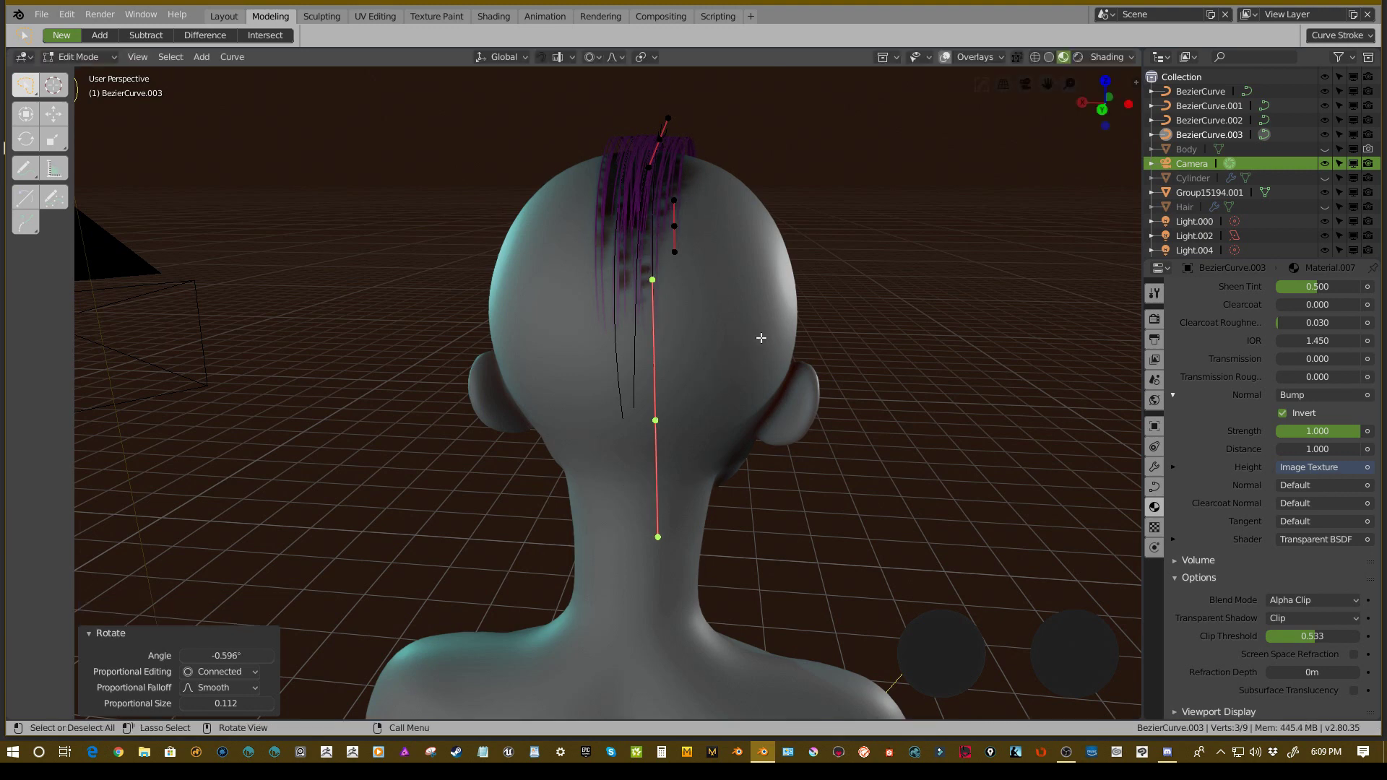
# - Refine the back-of-head point with further rotations and sideways moves, including a 0.0334 m shift along X
pyautogui.press('g')
pyautogui.click(748, 334)
pyautogui.press('r')
pyautogui.click(792, 340)
pyautogui.press('g')
pyautogui.click(771, 342)
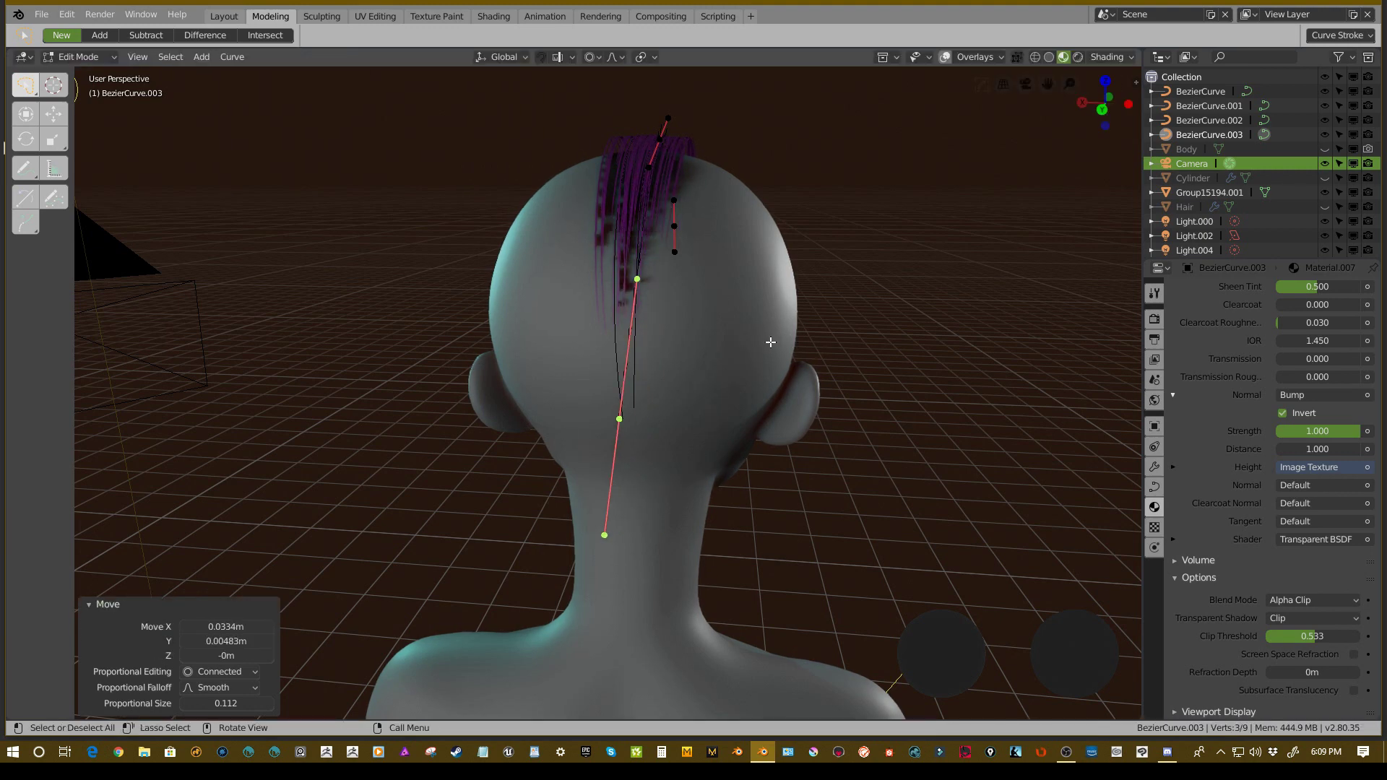
pyautogui.press('r')
pyautogui.click(776, 335)
pyautogui.press('g')
pyautogui.click(779, 334)
# - Move and rotate the strip's crown curve point to blend with the neighbouring strands, and return to Object Mode
pyautogui.moveTo(768, 269); pyautogui.dragTo(588, 332, button='middle')
pyautogui.press('g')
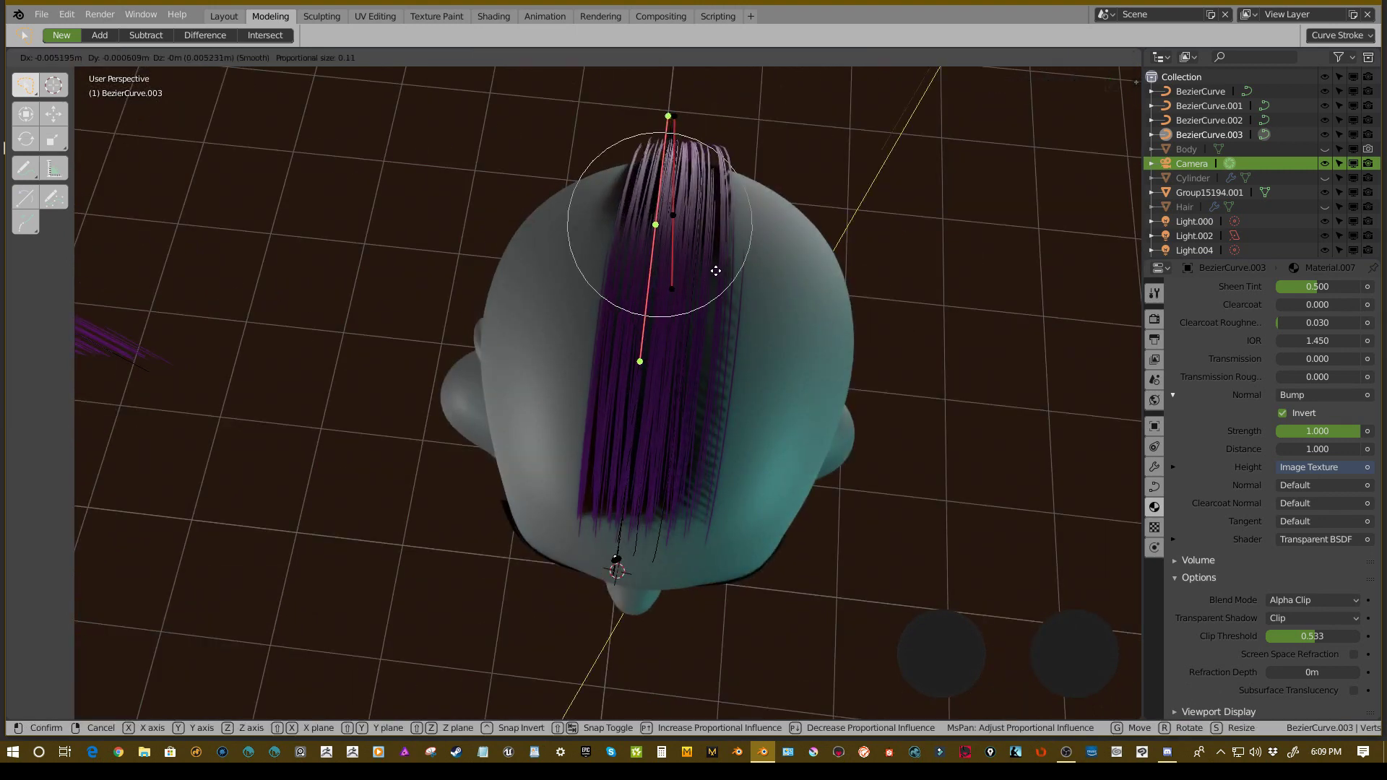
pyautogui.click(710, 271)
pyautogui.moveTo(684, 328); pyautogui.dragTo(734, 350, button='middle')
pyautogui.press('r')
pyautogui.click(737, 264)
pyautogui.press('g')
pyautogui.click(730, 251)
pyautogui.hotkey('ctrl', 'Tab')
pyautogui.click(576, 327)
# - Duplicate the BezierCurve.002 hair strip and shift the copy toward the uncovered side of the head
pyautogui.moveTo(607, 280); pyautogui.dragTo(613, 315, button='middle')
pyautogui.scroll(-2, 613, 315)
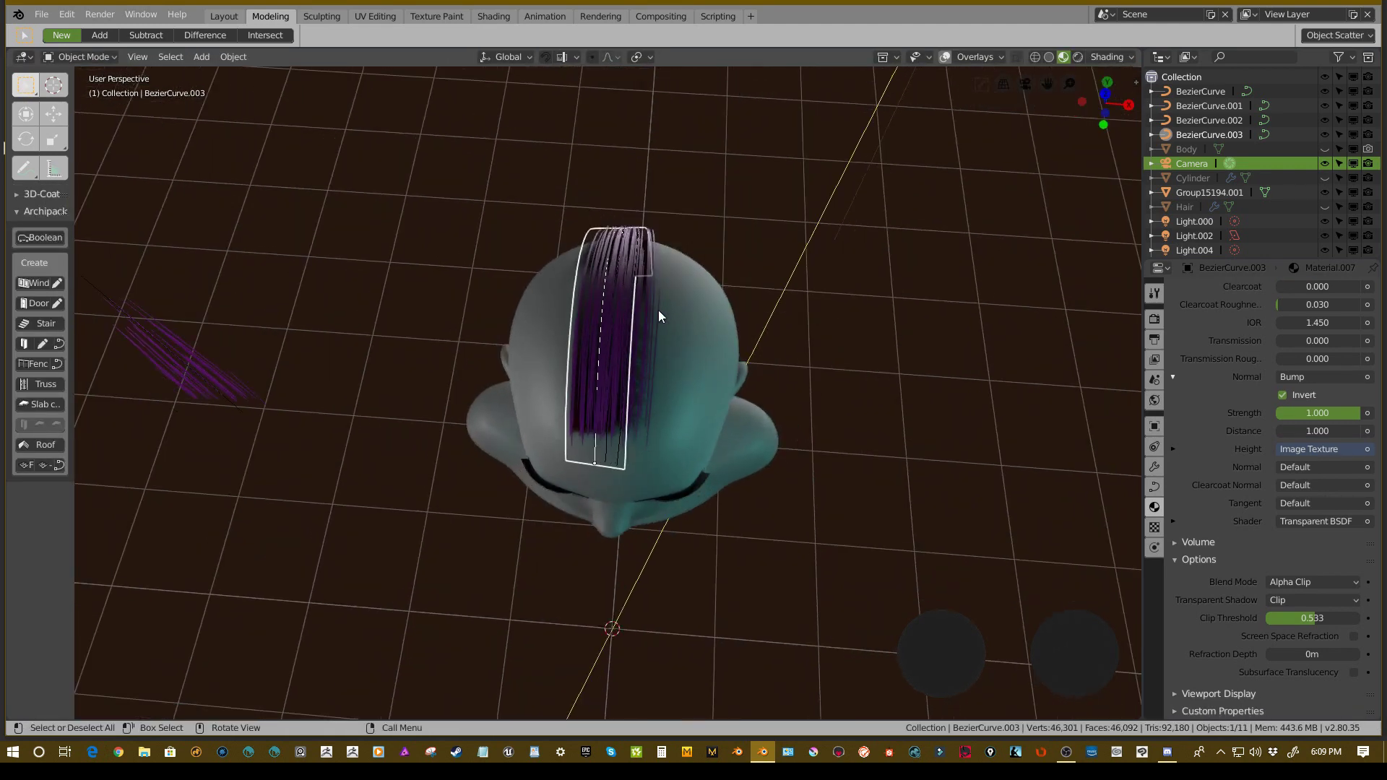
pyautogui.click(656, 327)
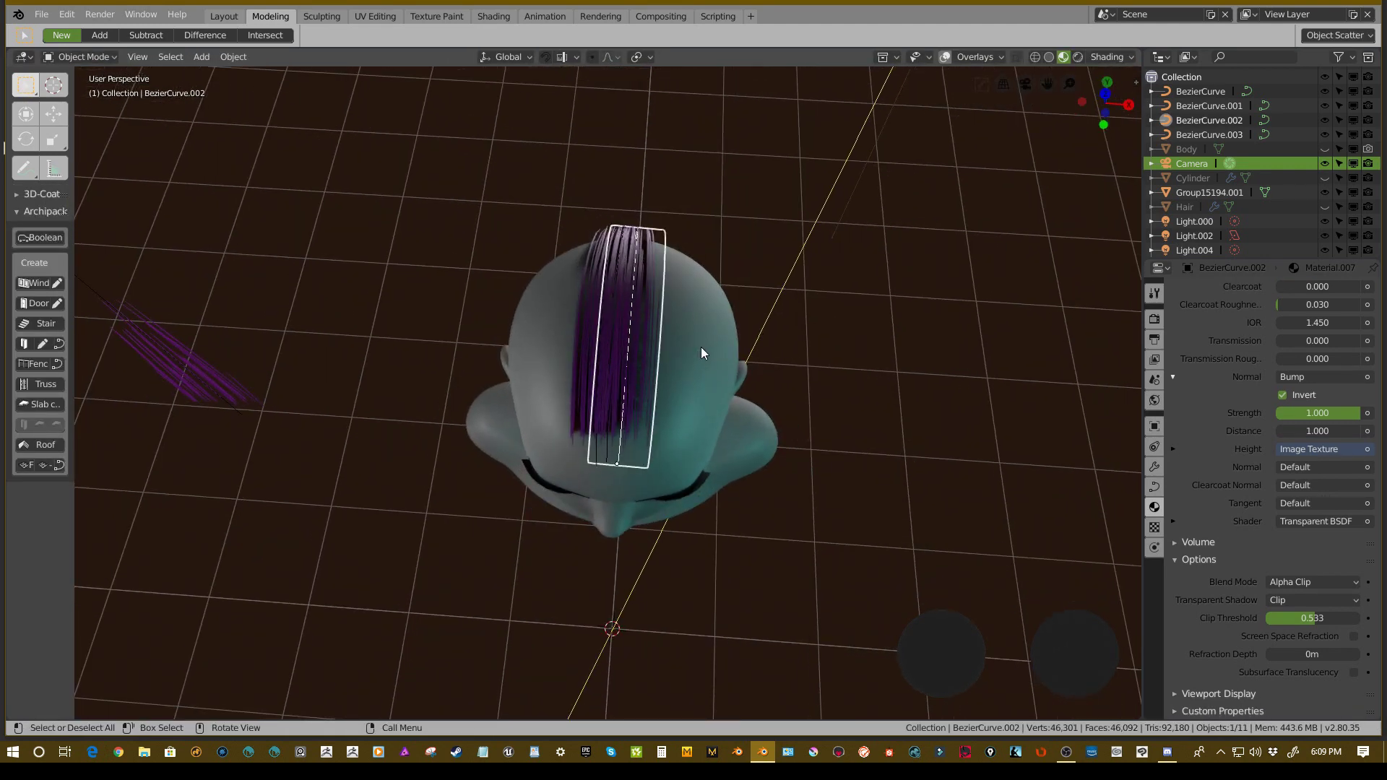
pyautogui.moveTo(739, 347); pyautogui.dragTo(476, 302, button='middle')
pyautogui.hotkey('shift', 'd')
pyautogui.click(763, 346)
# - Edit the copied strip and tilt all of its curve points by 5.23°
pyautogui.press('Tab')
pyautogui.click(794, 372)
pyautogui.press('a')
pyautogui.hotkey('ctrl', 't')
pyautogui.click(774, 346)
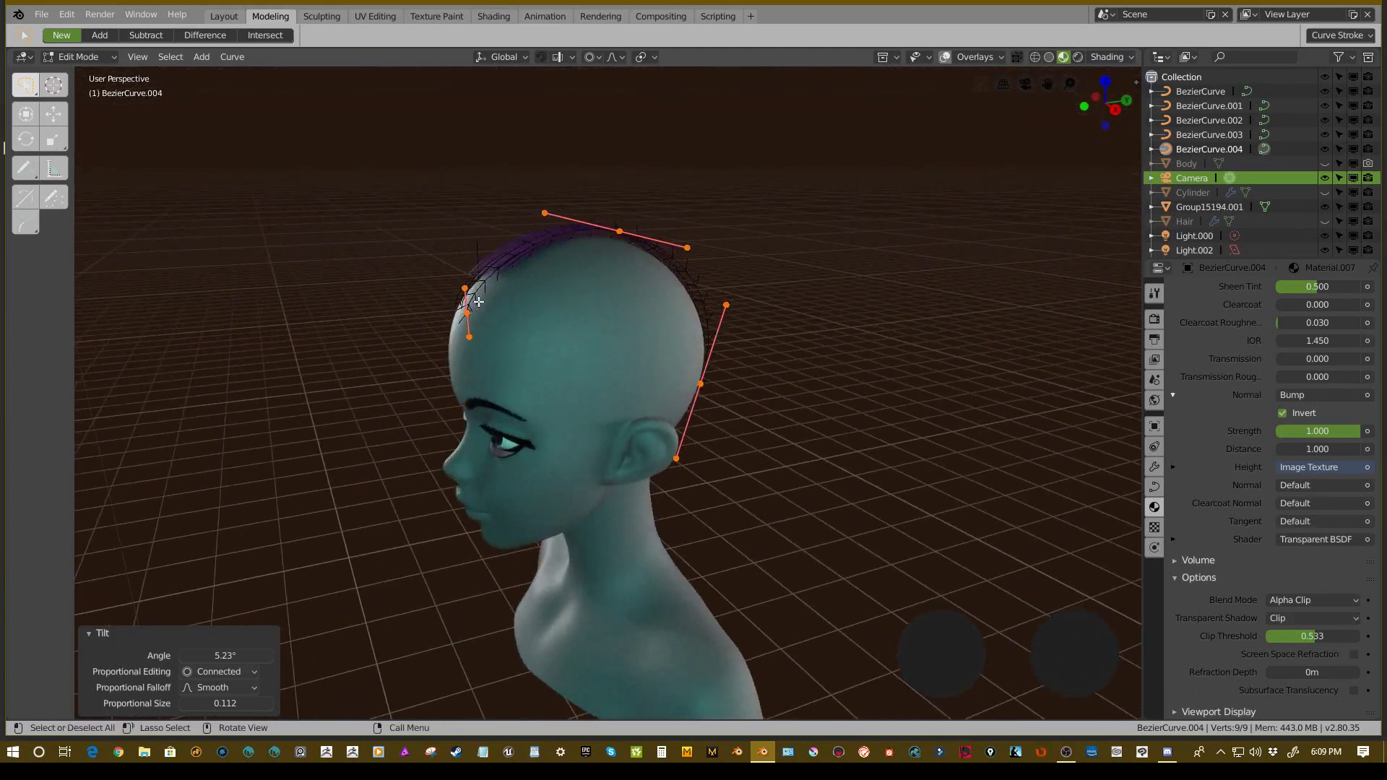
# - Lower the copied strip's forehead curve point onto the hairline and rotate its crown point to follow the skull
pyautogui.scroll(3, 510, 351)
pyautogui.hotkey('ctrl', 't')
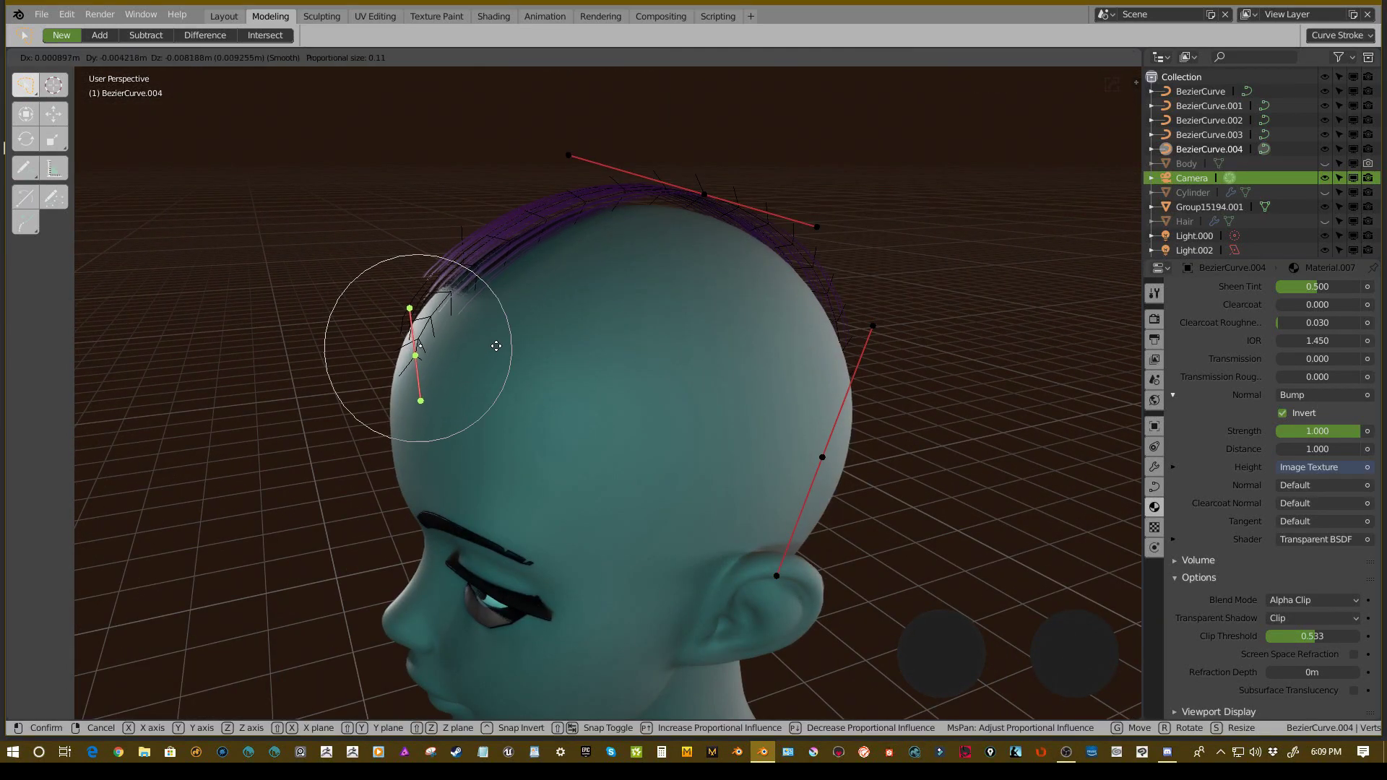
pyautogui.click(550, 340)
pyautogui.moveTo(552, 340); pyautogui.dragTo(491, 321, button='middle')
pyautogui.moveTo(578, 315); pyautogui.dragTo(604, 217, button='middle')
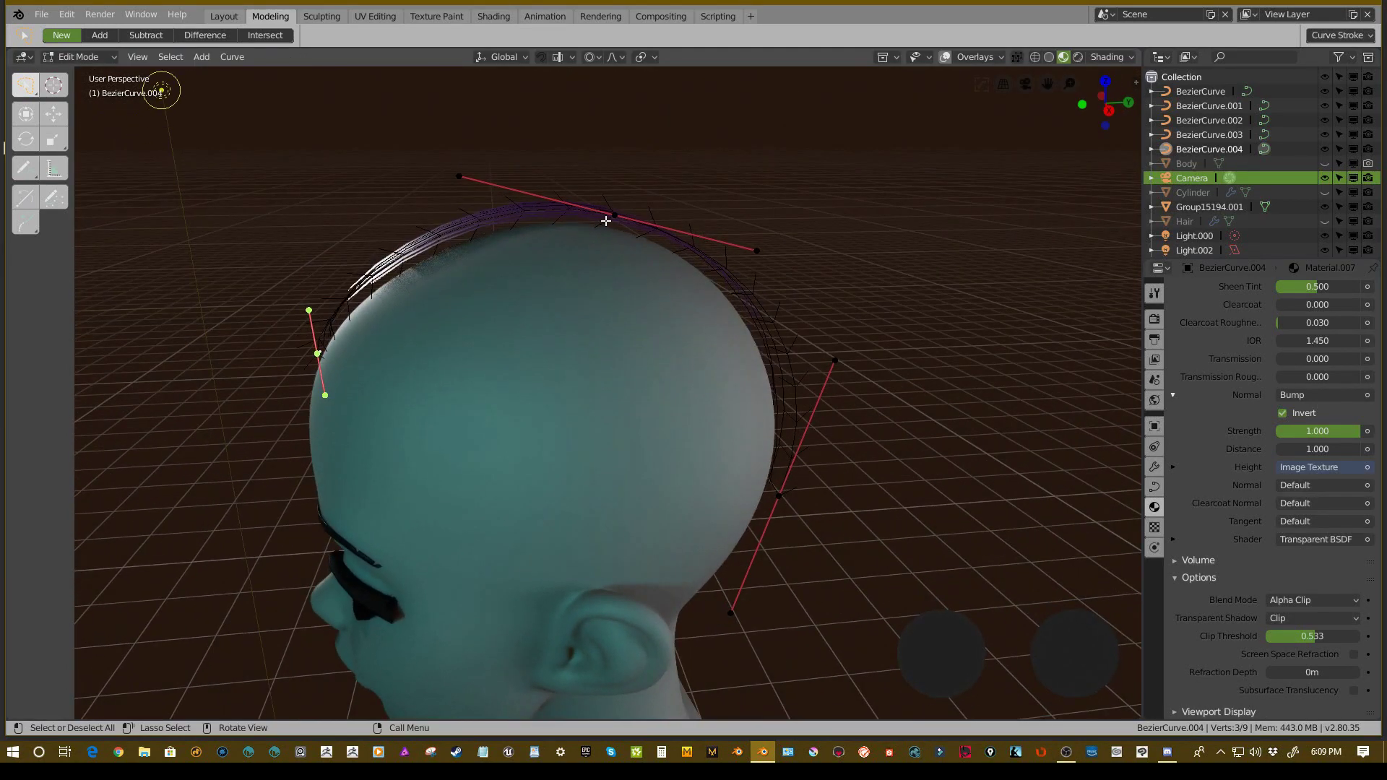
pyautogui.click(615, 215)
pyautogui.press('r')
pyautogui.click(779, 230)
# - Move the strip's back-of-head curve point sideways, rotate it by -0.427° and once more, and return to Object Mode
pyautogui.click(778, 496)
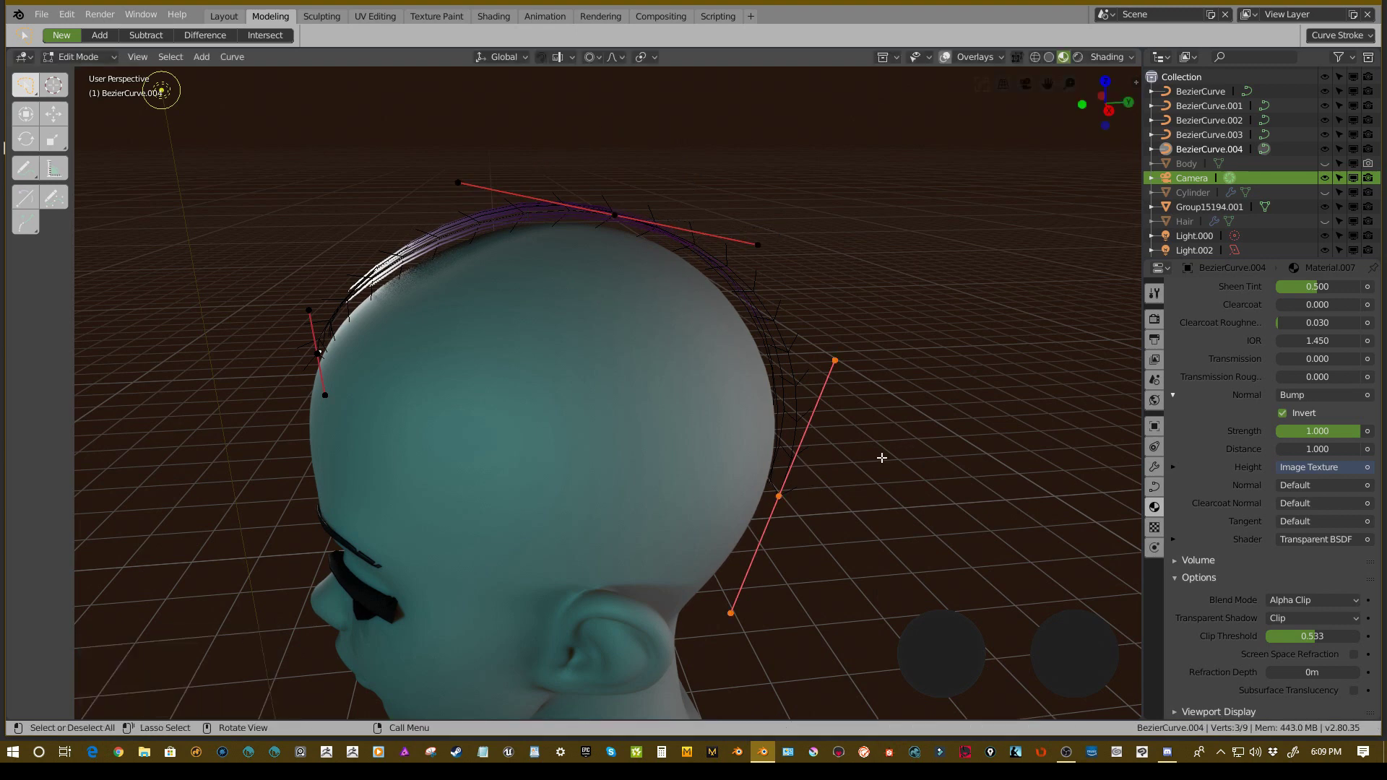
pyautogui.moveTo(882, 458); pyautogui.dragTo(710, 433, button='middle')
pyautogui.press('g')
pyautogui.click(845, 427)
pyautogui.press('r')
pyautogui.click(899, 419)
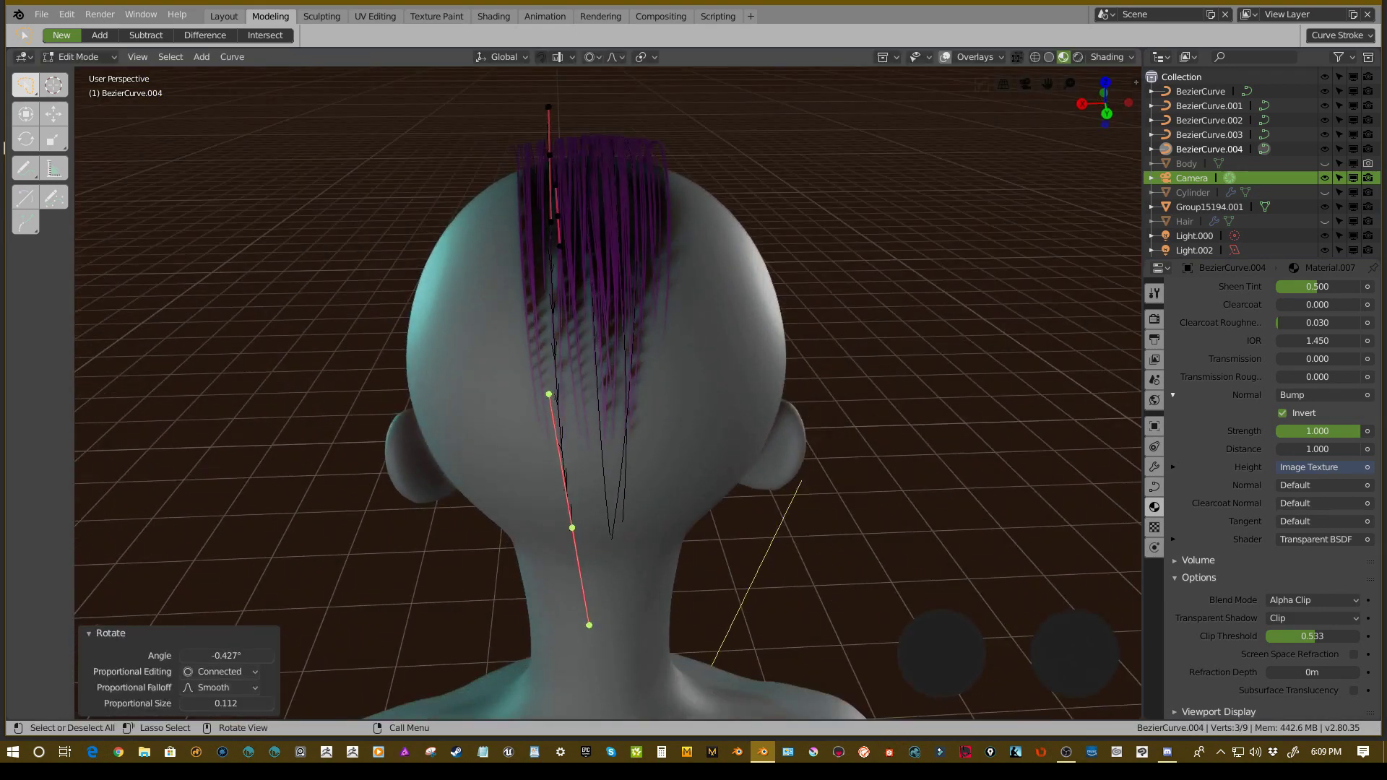
pyautogui.press('r')
pyautogui.click(718, 426)
pyautogui.moveTo(637, 410); pyautogui.dragTo(636, 449, button='middle')
pyautogui.press('Tab')
# - Duplicate the hair strip and offset the copy farther along X beside the existing strands
pyautogui.hotkey('shift', 'd')
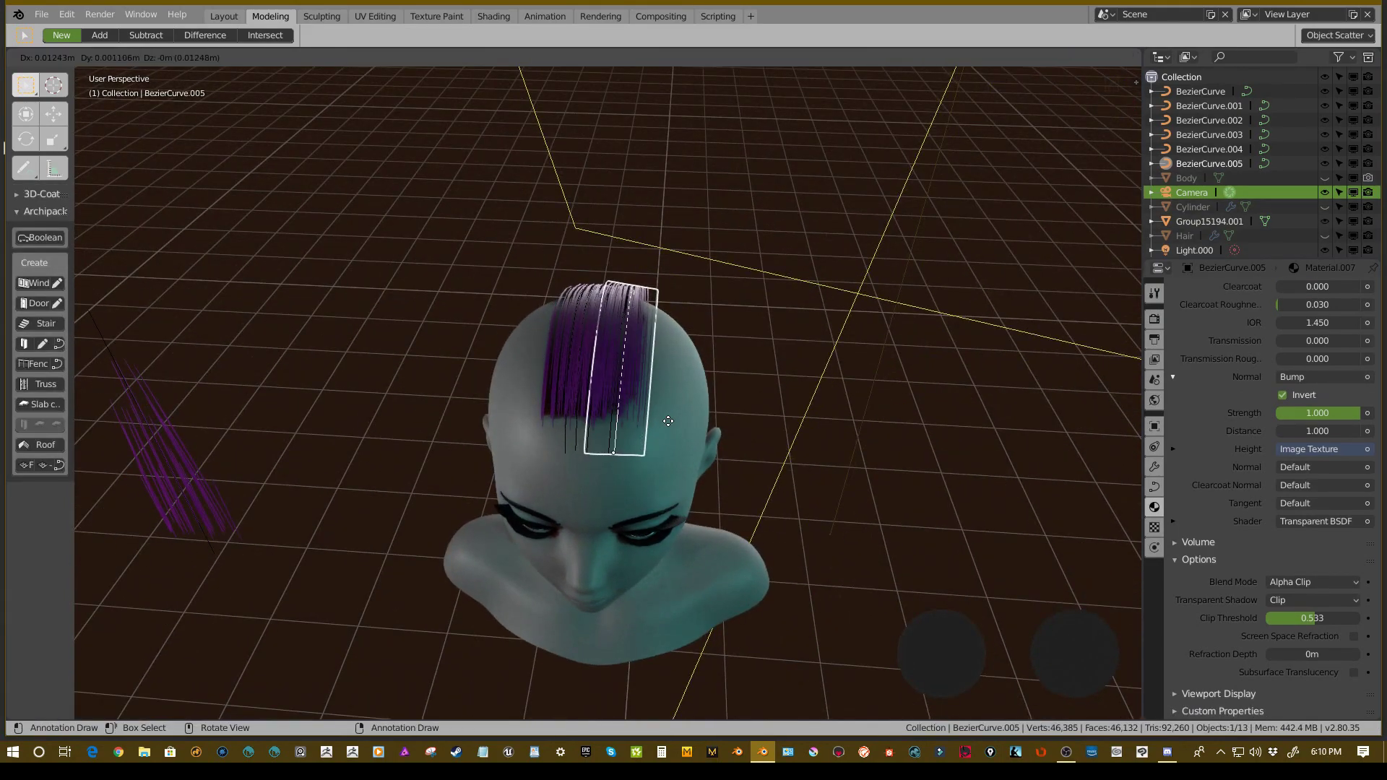
pyautogui.click(673, 421)
pyautogui.moveTo(665, 402); pyautogui.dragTo(654, 321, button='middle')
# - Edit the new duplicate and move its crown curve point outward to widen the top coverage
pyautogui.press('Tab')
pyautogui.click(755, 381)
pyautogui.click(690, 279)
pyautogui.moveTo(689, 279); pyautogui.dragTo(671, 368, button='middle')
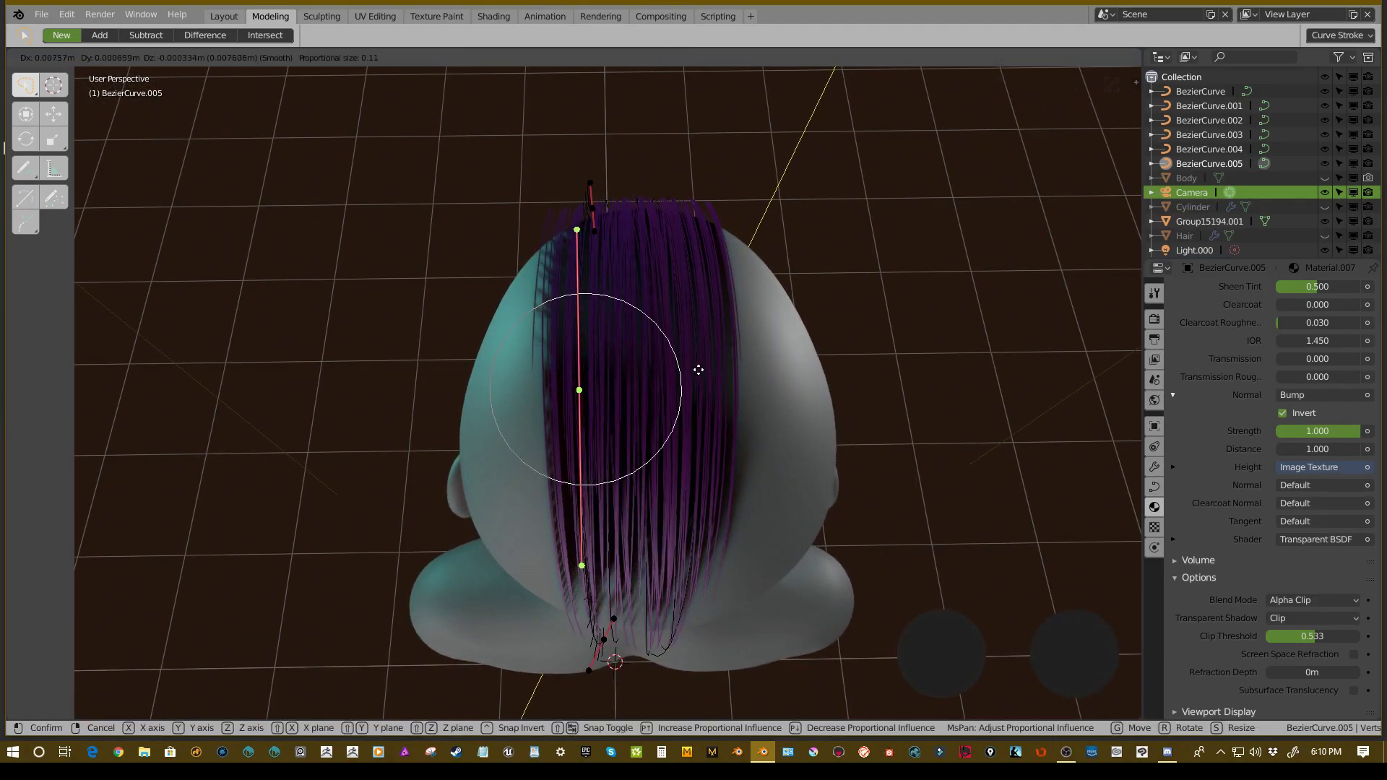
pyautogui.click(700, 370)
# - Shift the duplicate's back-of-head curve point slightly sideways and return to Object Mode
pyautogui.moveTo(643, 557); pyautogui.dragTo(631, 407, button='middle')
pyautogui.click(607, 567)
pyautogui.press('g')
pyautogui.click(621, 564)
pyautogui.moveTo(727, 437); pyautogui.dragTo(600, 409, button='middle')
pyautogui.press('Tab')
# - Duplicate the outer hair strip, moving the copy 0.0259 m along X, 0.00128 m along Y and 0.00056 m along Z
pyautogui.hotkey('shift', 'd')
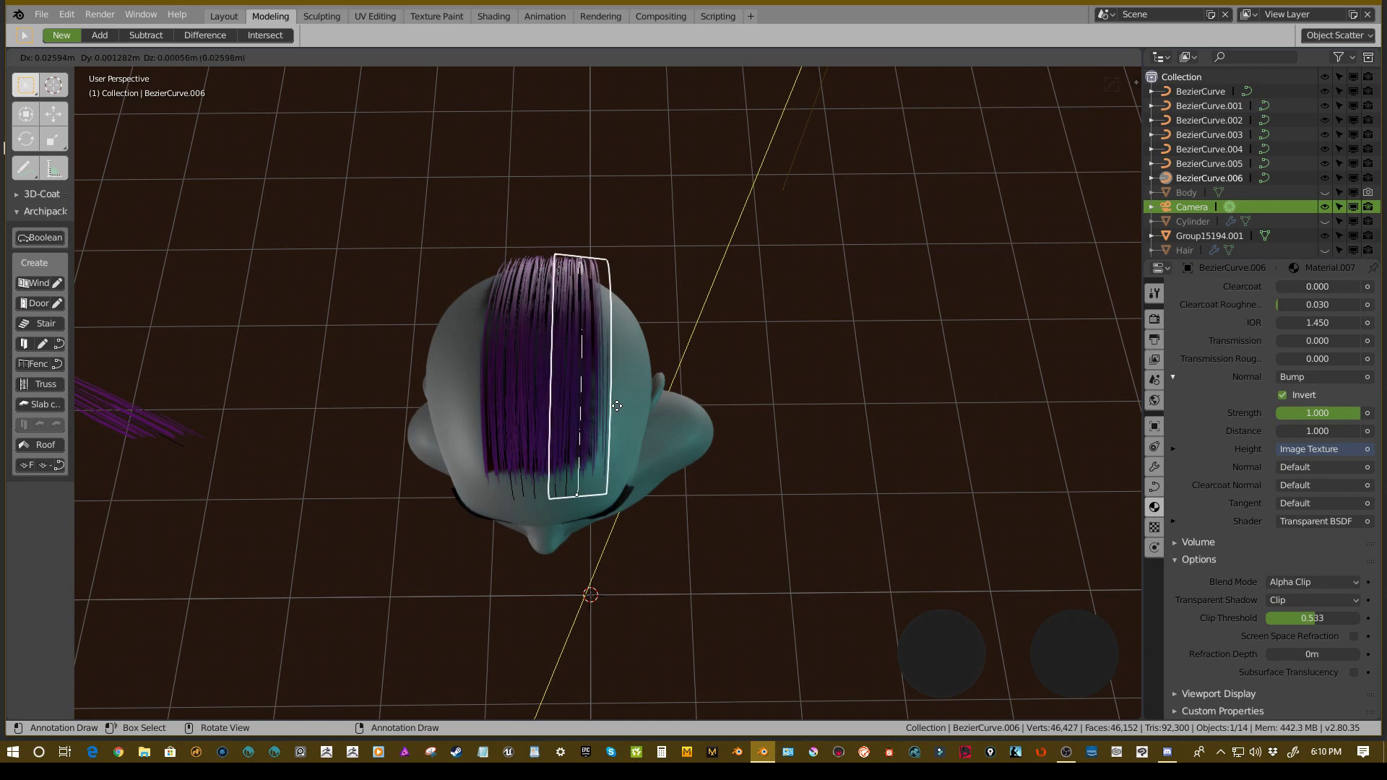
pyautogui.click(617, 406)
pyautogui.moveTo(617, 406); pyautogui.dragTo(586, 418, button='middle')
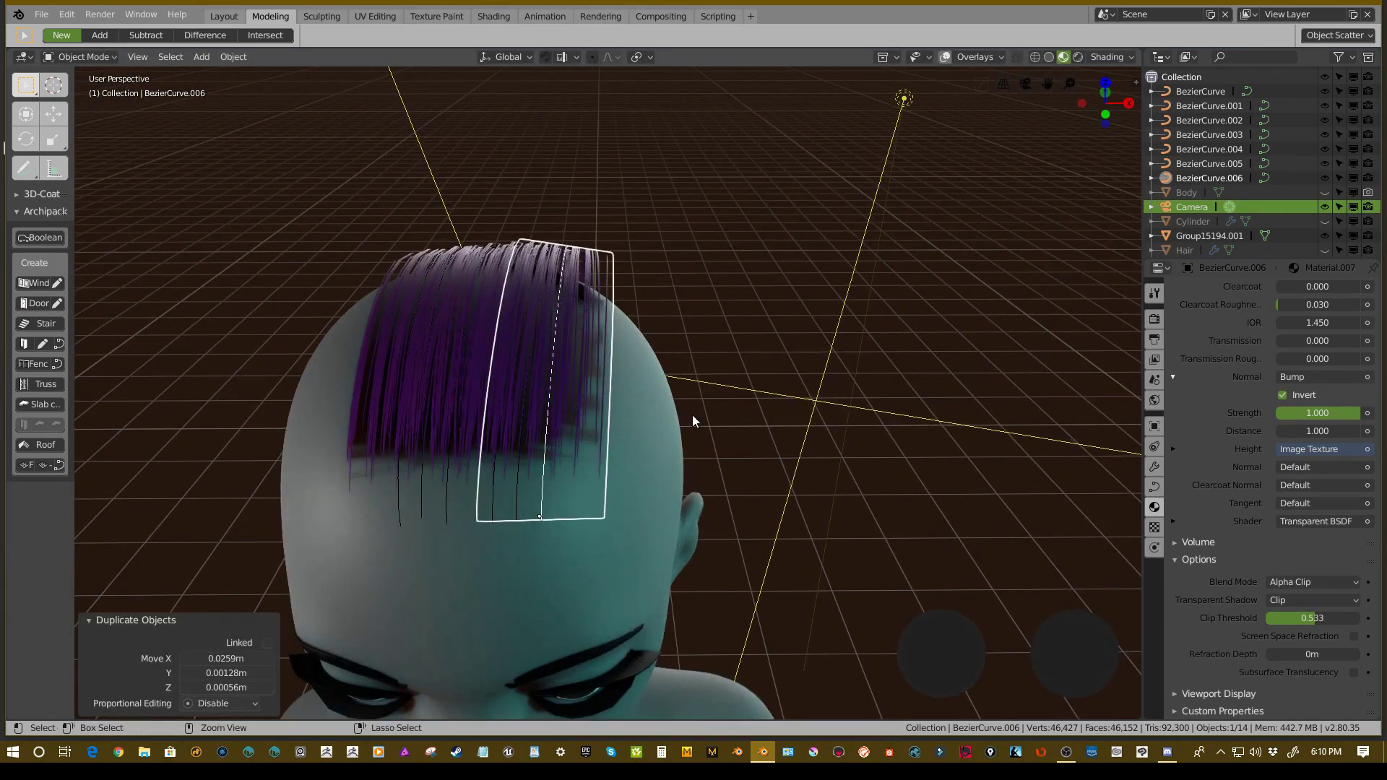
# - Edit the BezierCurve.006 strip and tilt all of its curve points toward the side of the head
pyautogui.press('Tab')
pyautogui.moveTo(693, 416); pyautogui.dragTo(714, 406, button='middle')
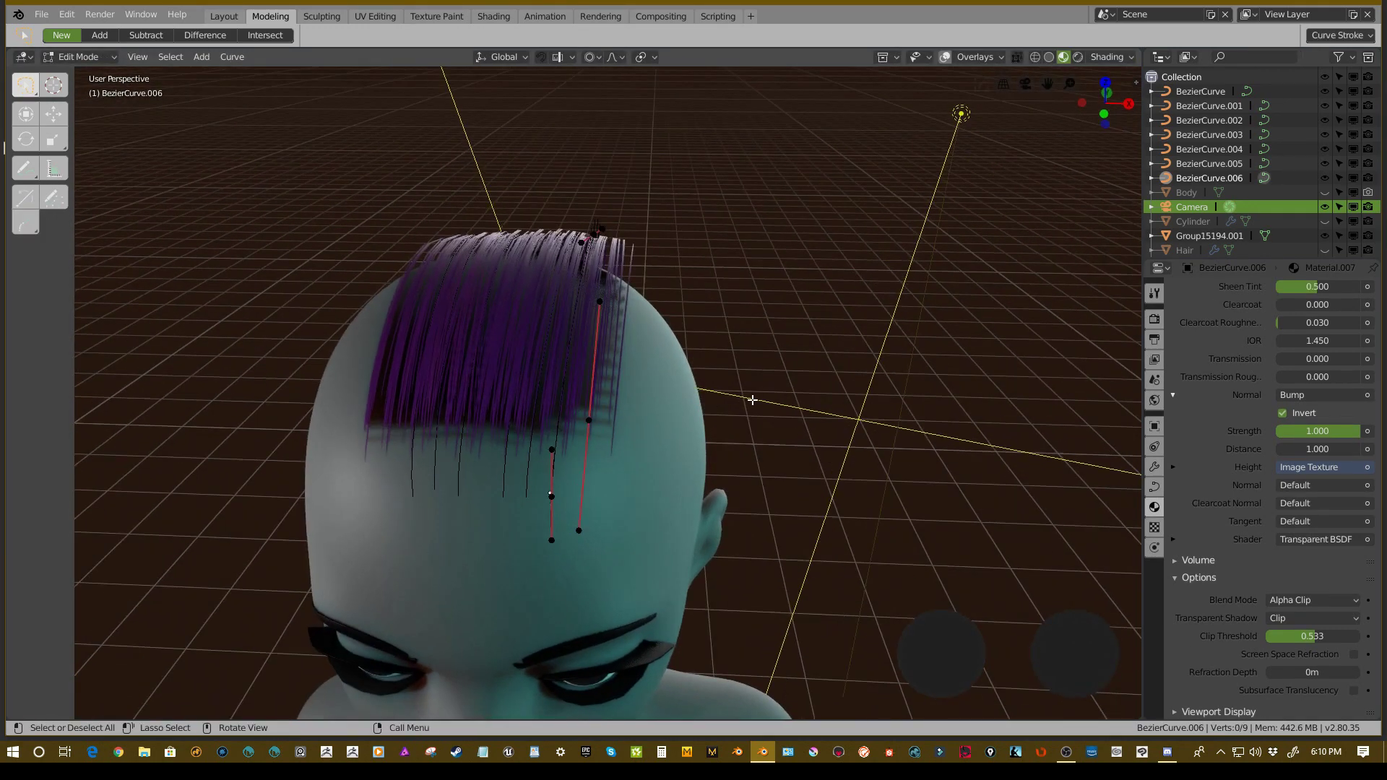
pyautogui.hotkey('ctrl', 't')
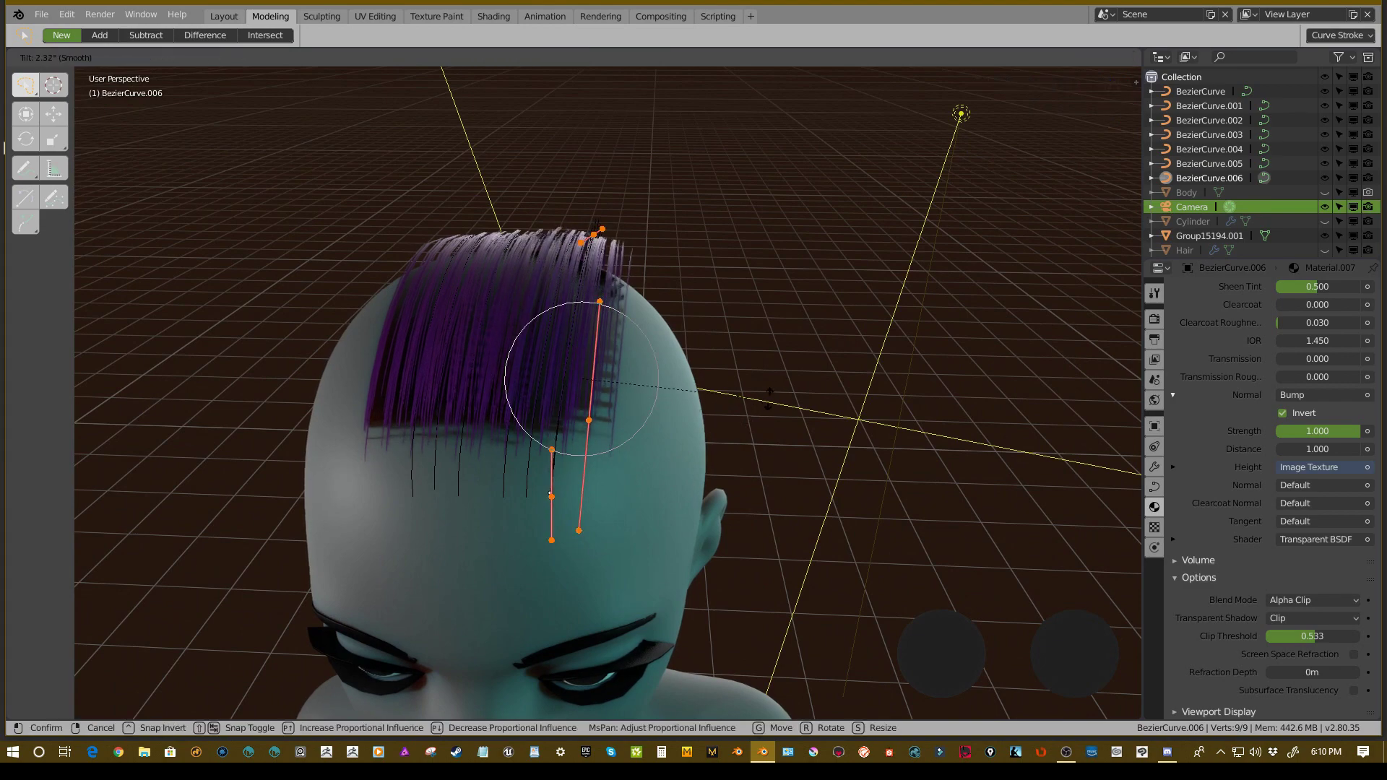
pyautogui.click(766, 396)
# - Lower the BezierCurve.006 strip's forehead curve point along the hairline and return to Object Mode
pyautogui.moveTo(766, 396); pyautogui.dragTo(534, 370, button='middle')
pyautogui.click(550, 342)
pyautogui.click(453, 369)
pyautogui.press('g')
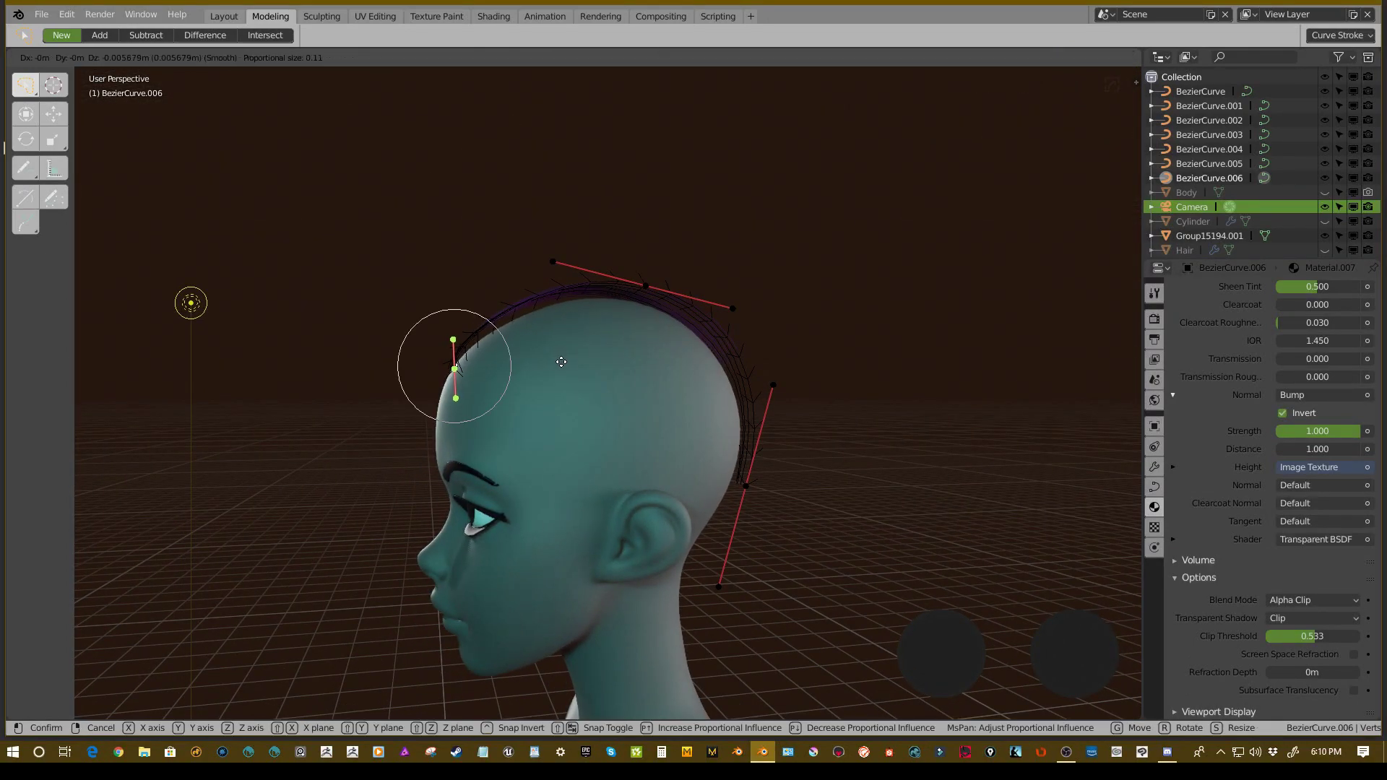
pyautogui.click(562, 362)
pyautogui.moveTo(669, 379); pyautogui.dragTo(809, 401, button='middle')
pyautogui.press('Tab')
# - Duplicate the BezierCurve.001 strip and shift the copy toward the opposite, uncovered side of the head
pyautogui.moveTo(549, 397); pyautogui.dragTo(611, 434, button='middle')
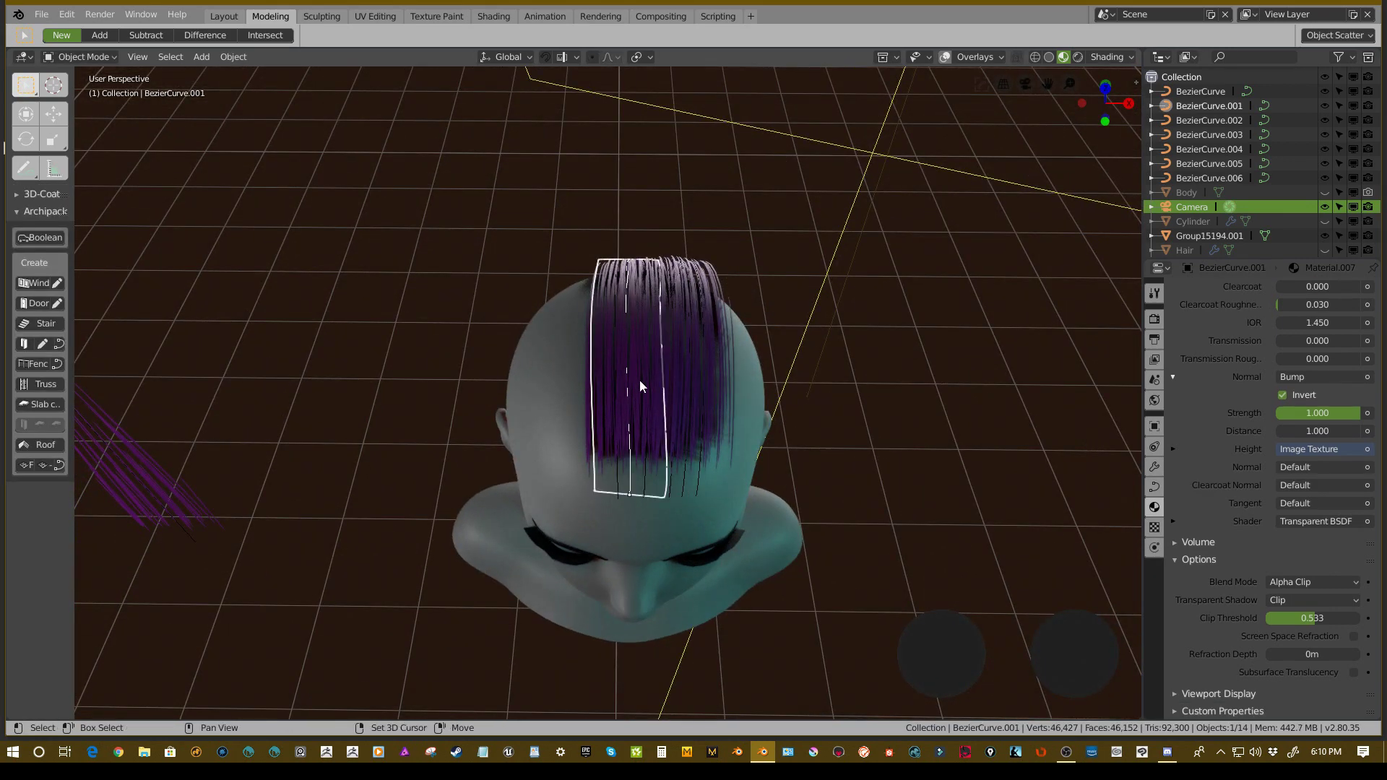
pyautogui.hotkey('shift', 'd')
pyautogui.click(615, 379)
pyautogui.moveTo(614, 380); pyautogui.dragTo(688, 402, button='middle')
# - Edit the opposite-side copy and tilt all of its curve points by about -5°
pyautogui.press('Tab')
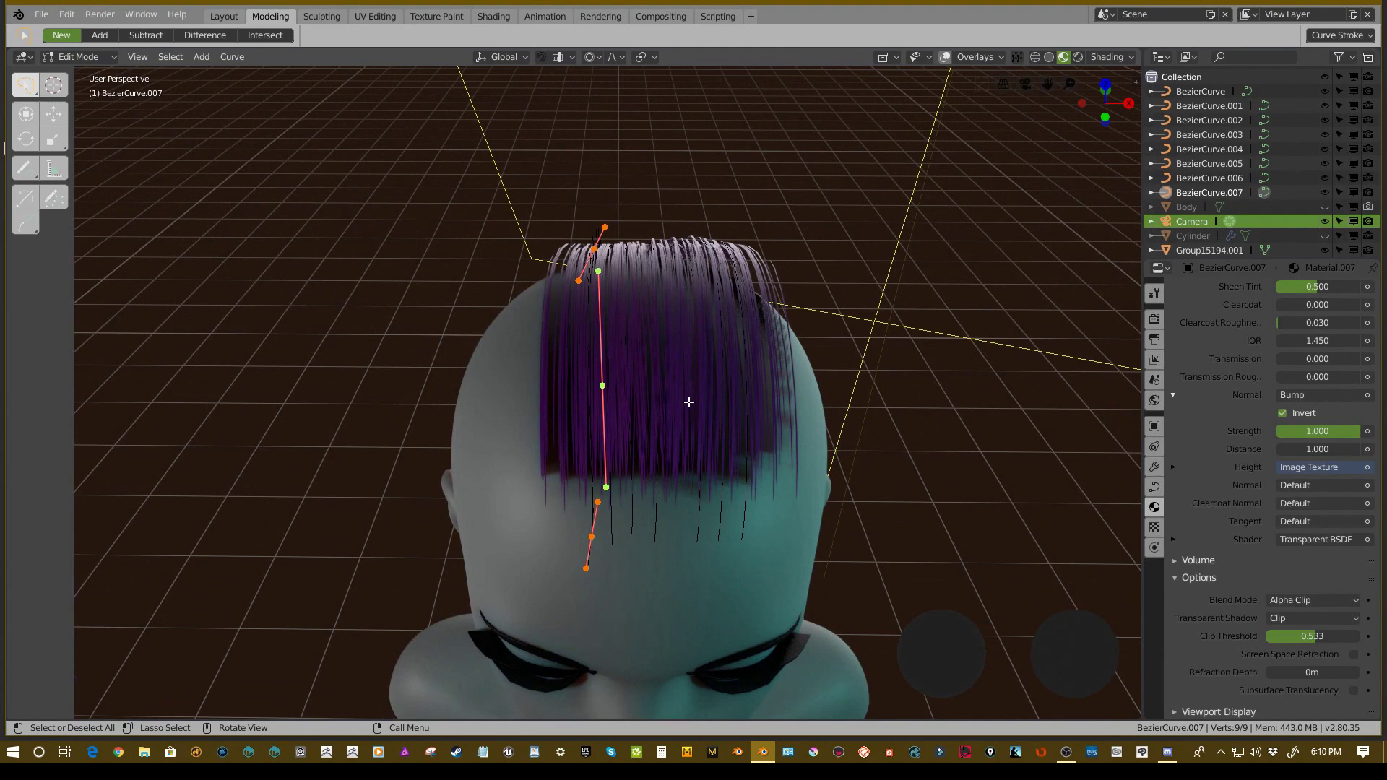
pyautogui.hotkey('ctrl', 't')
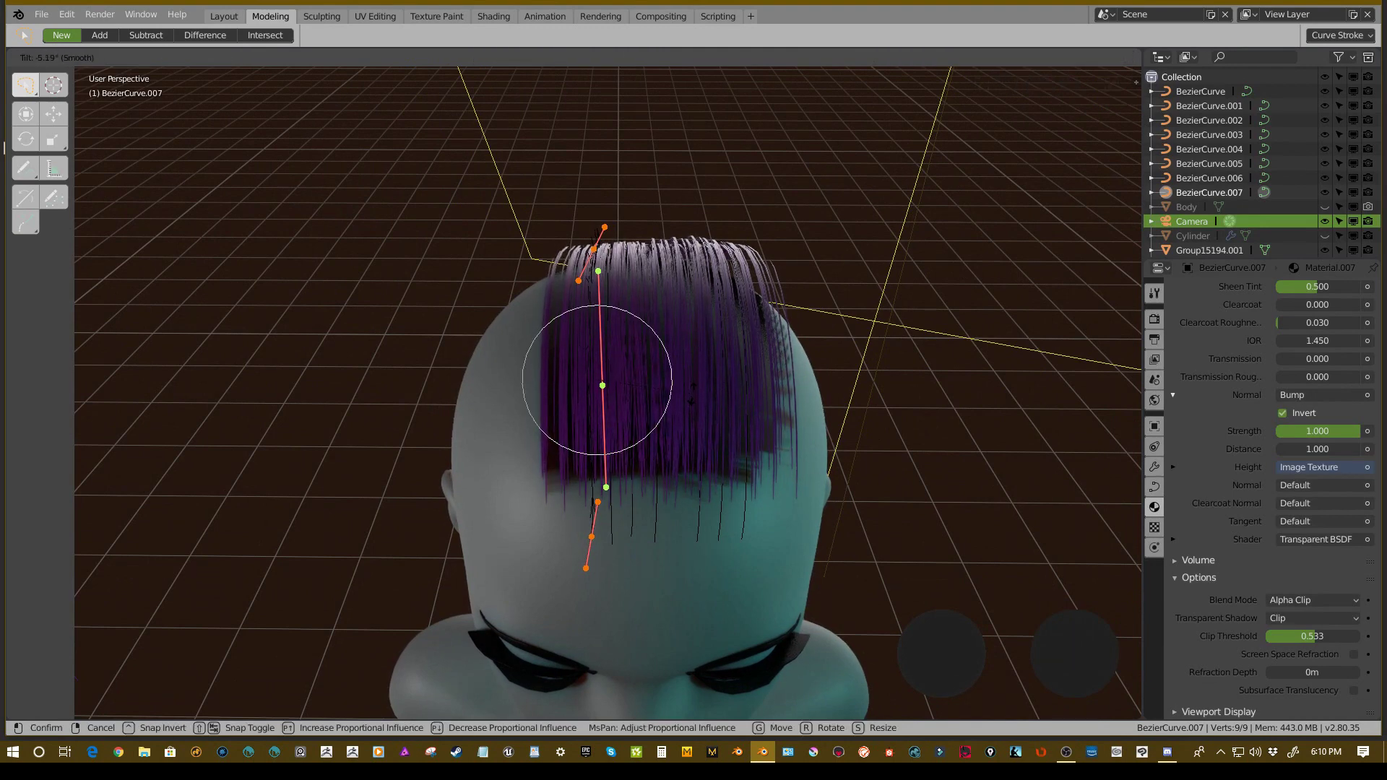
pyautogui.click(692, 395)
# - Move the opposite-side copy's crown curve point -0.00629 m along X and -0.000471 m along Y
pyautogui.moveTo(690, 392); pyautogui.dragTo(679, 460, button='middle')
pyautogui.click(584, 328)
pyautogui.press('g')
pyautogui.click(635, 330)
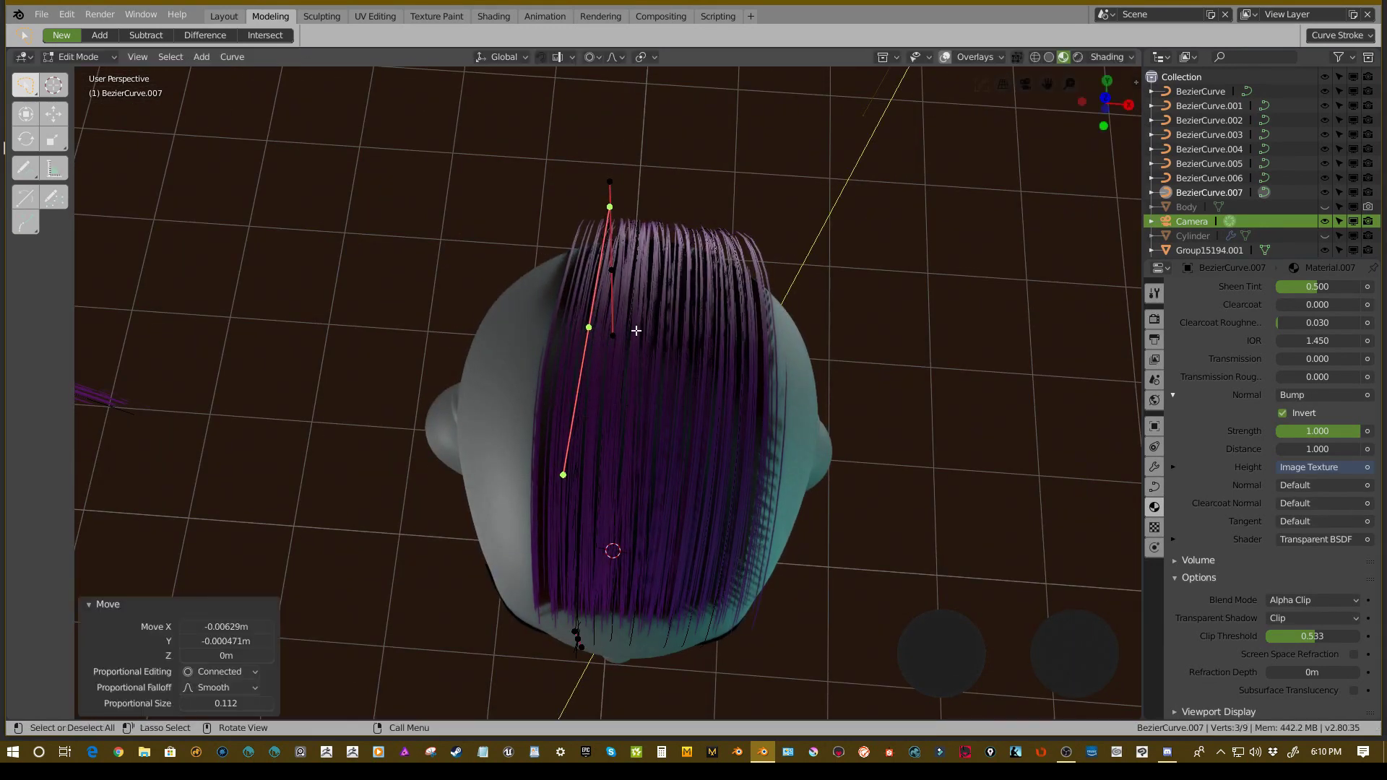
# - Move the strip's back-of-head curve point 0.0199 m along X and 0.00263 m along Z
pyautogui.moveTo(636, 330); pyautogui.dragTo(629, 312, button='middle')
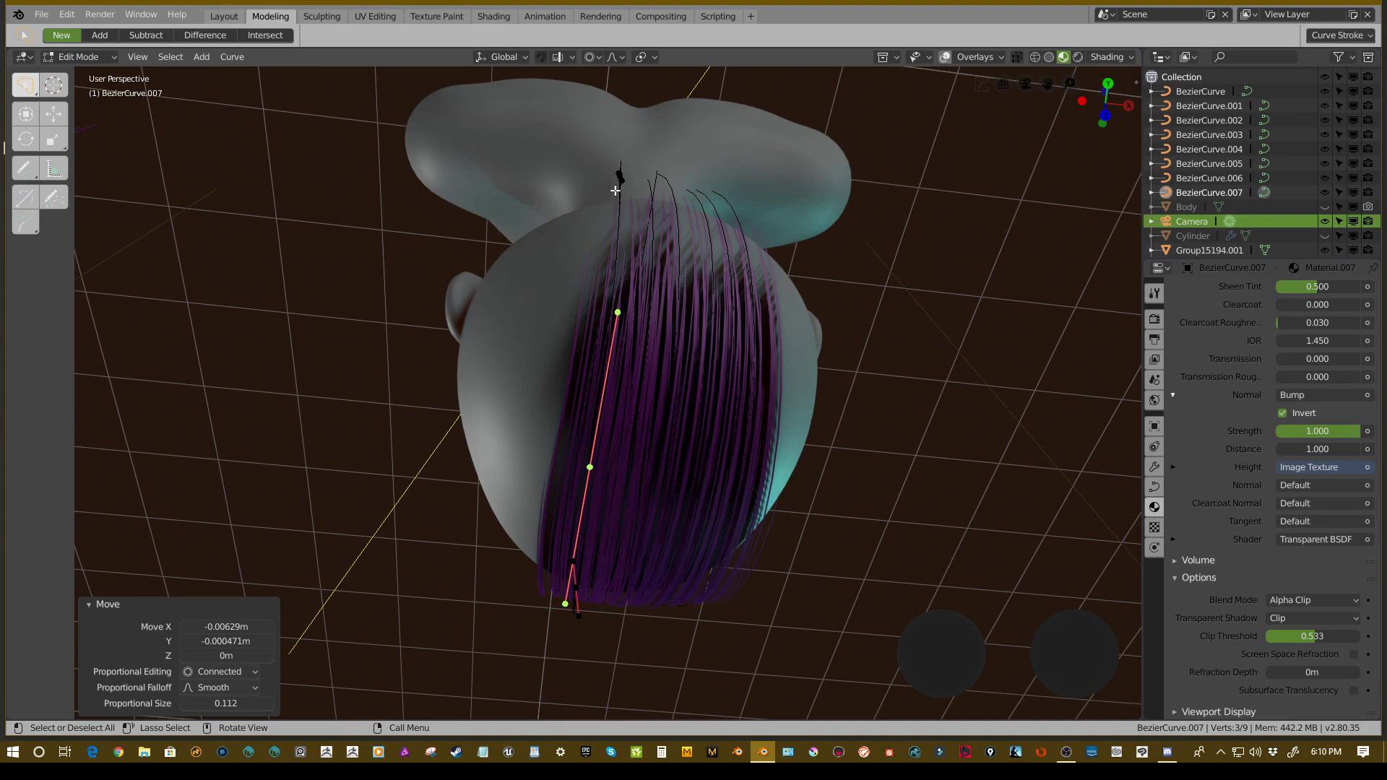
pyautogui.moveTo(615, 191); pyautogui.dragTo(602, 447, button='middle')
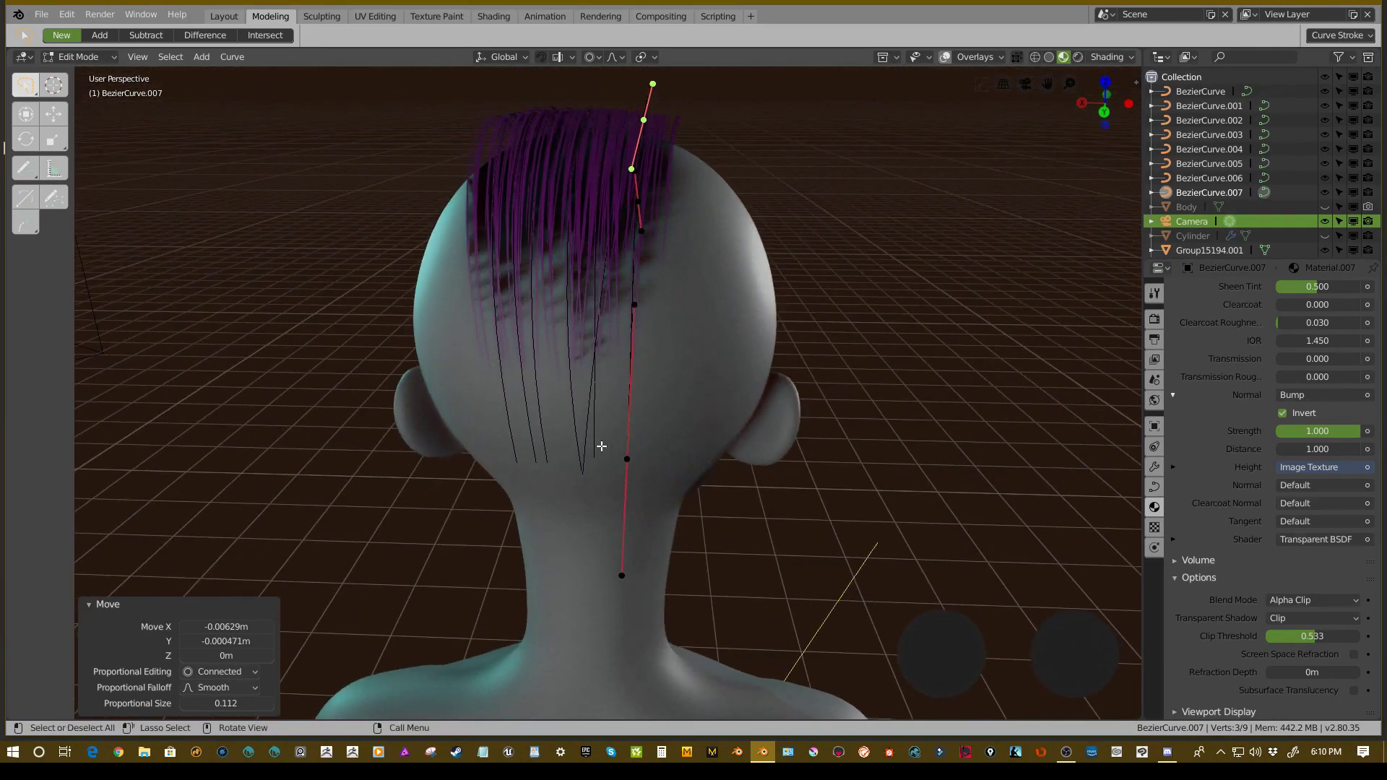
pyautogui.click(624, 459)
pyautogui.press('g')
pyautogui.click(607, 461)
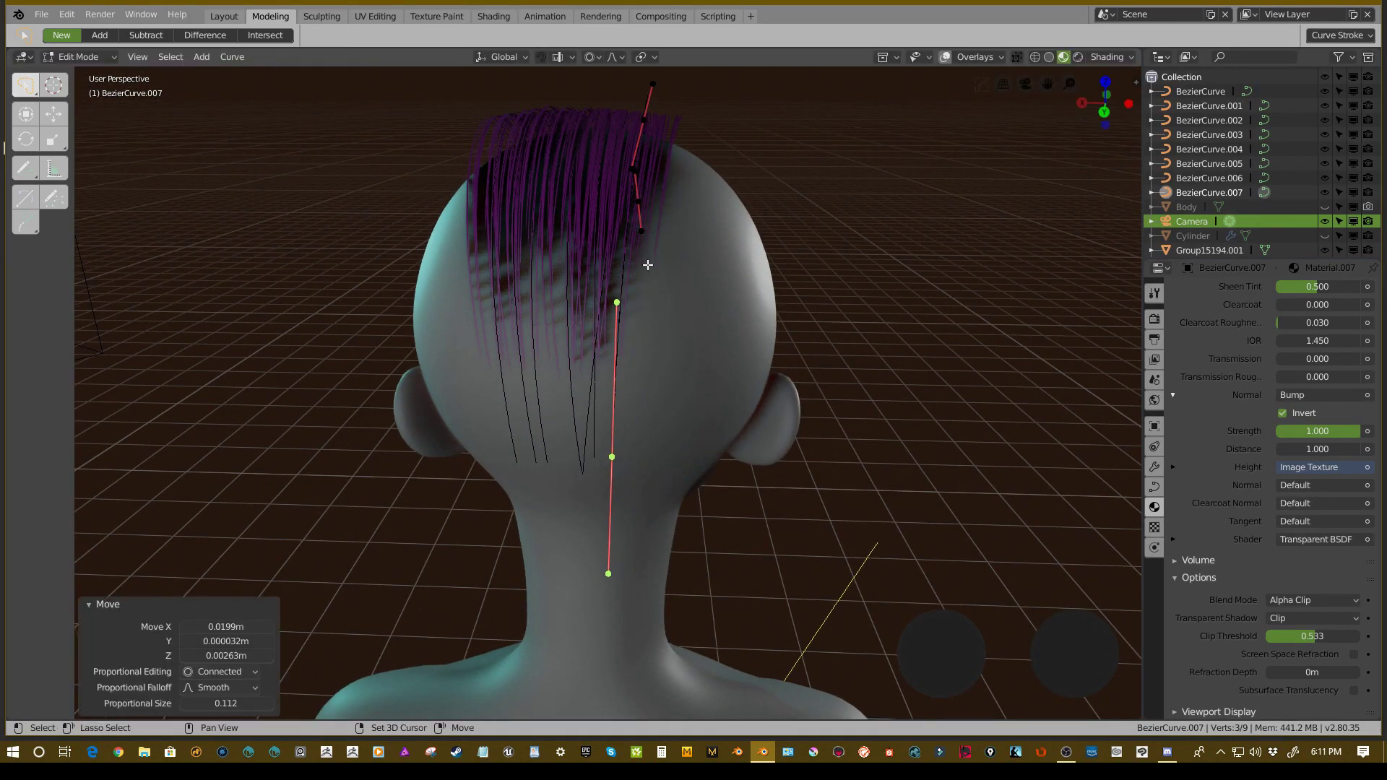
# - Nudge the strip's crown curve point and move its forehead point -0.0085 m along X and 0.00163 m along Y
pyautogui.moveTo(648, 265); pyautogui.dragTo(626, 213, button='middle')
pyautogui.click(625, 293)
pyautogui.press('g')
pyautogui.click(627, 293)
pyautogui.click(625, 136)
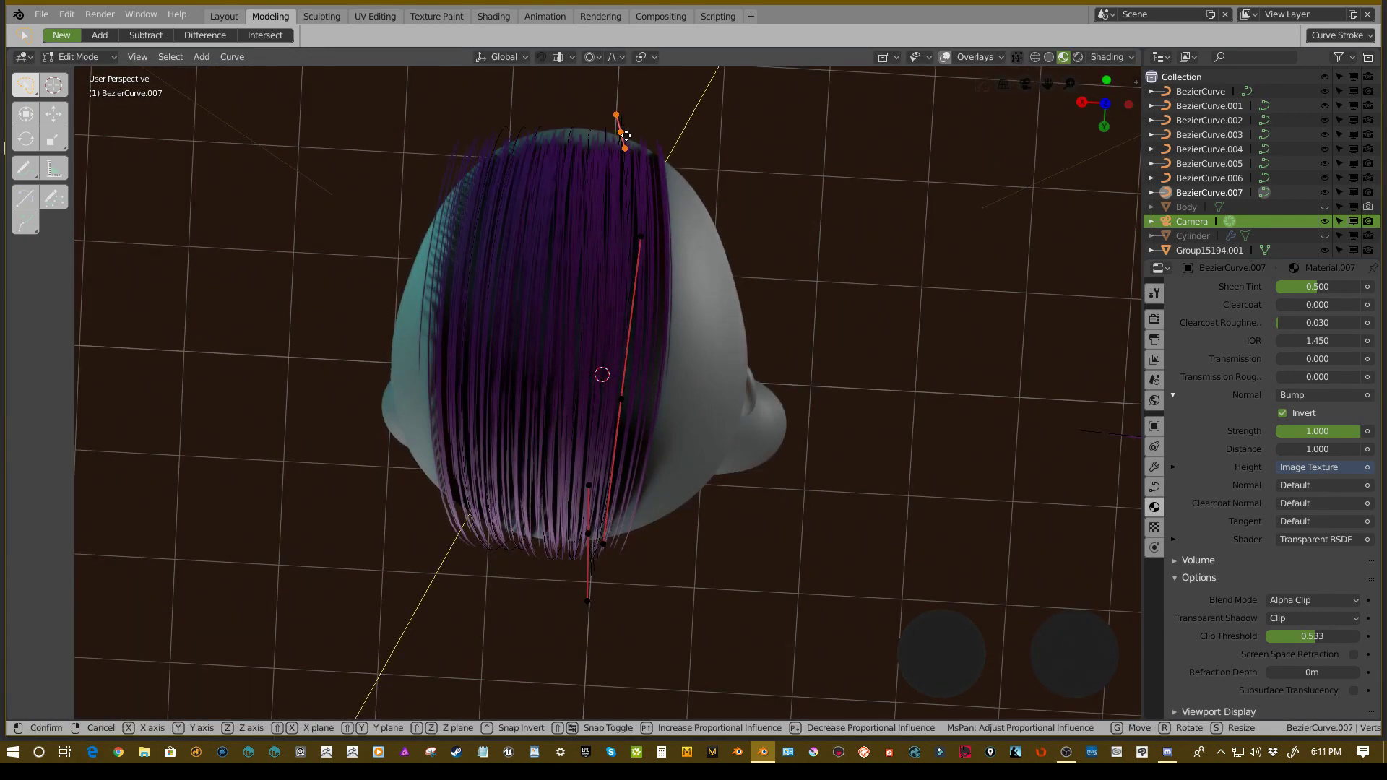
pyautogui.press('g')
pyautogui.click(631, 136)
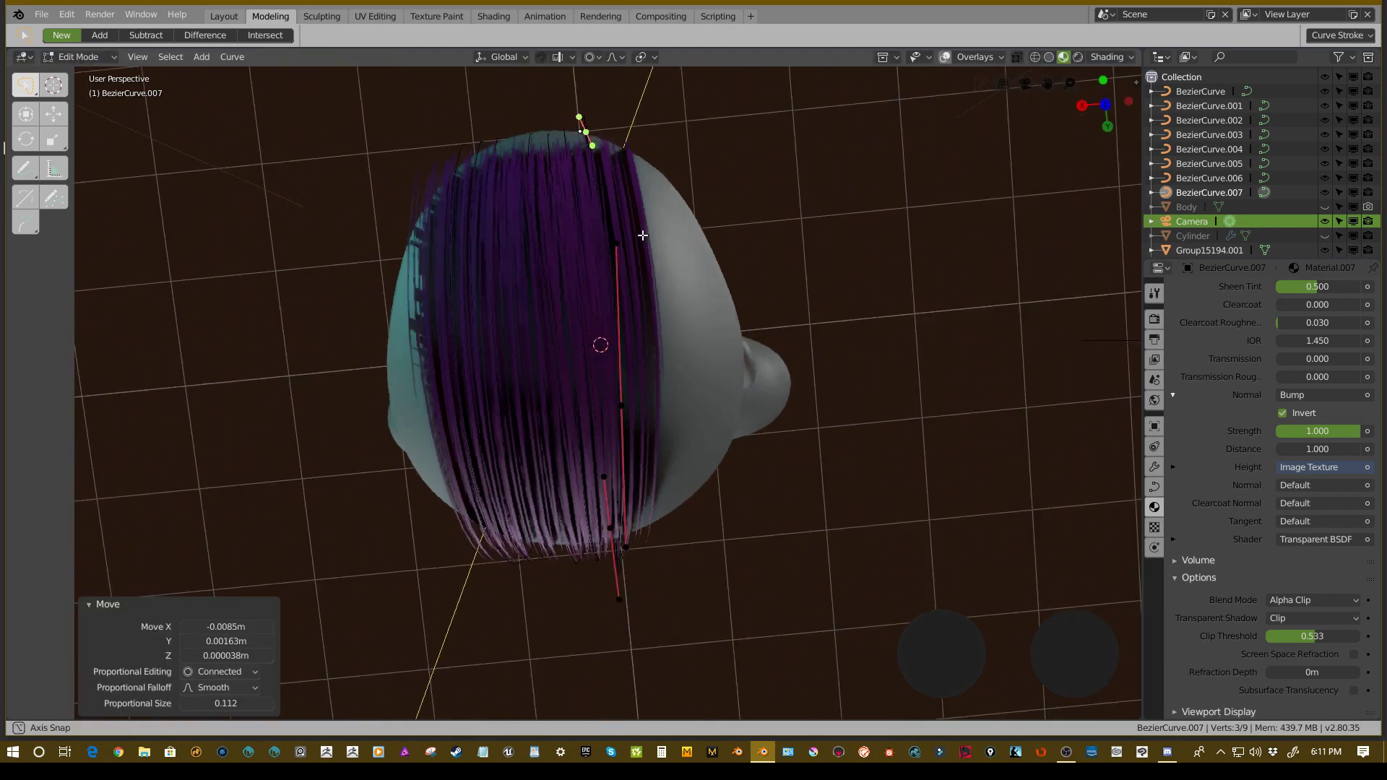
# - Shift the forehead curve point farther outward along X and return to Object Mode
pyautogui.moveTo(630, 136); pyautogui.dragTo(579, 381, button='middle')
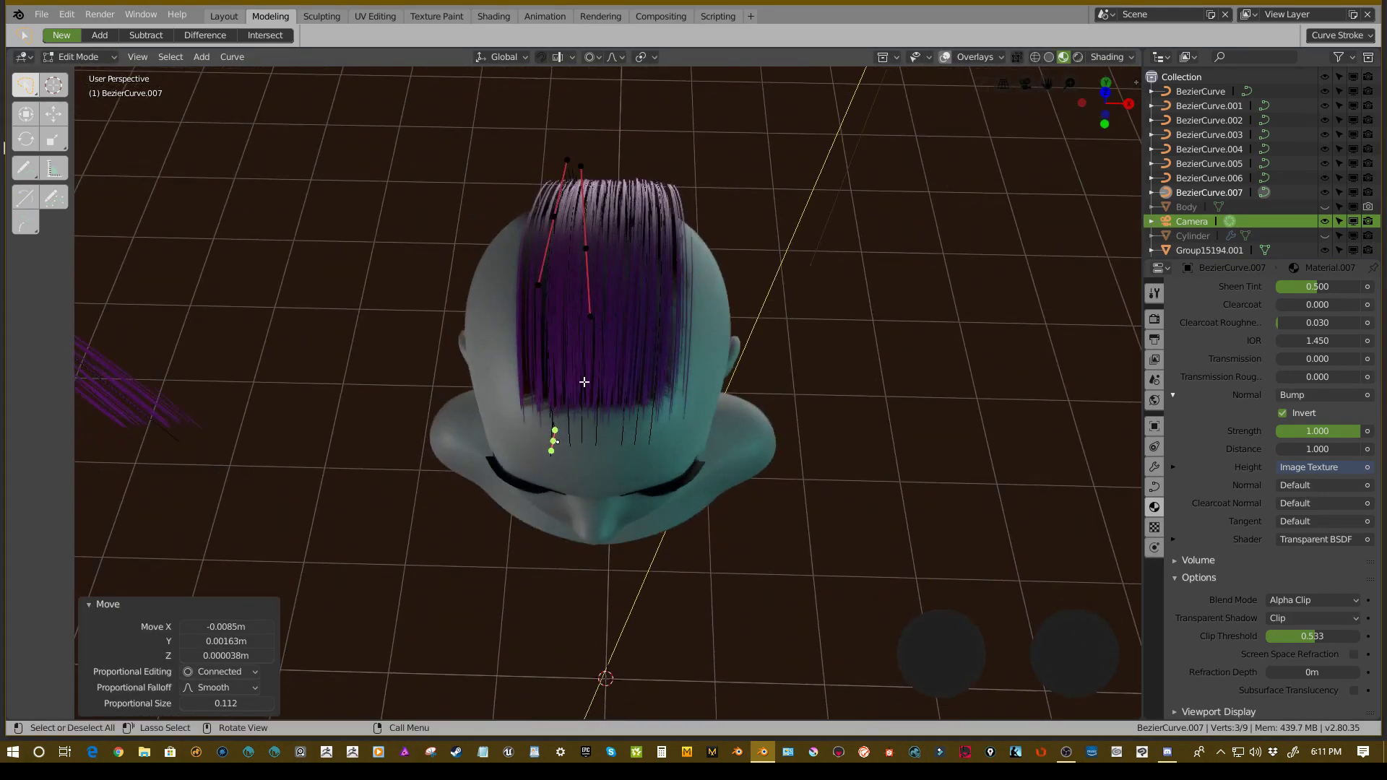
pyautogui.press('g')
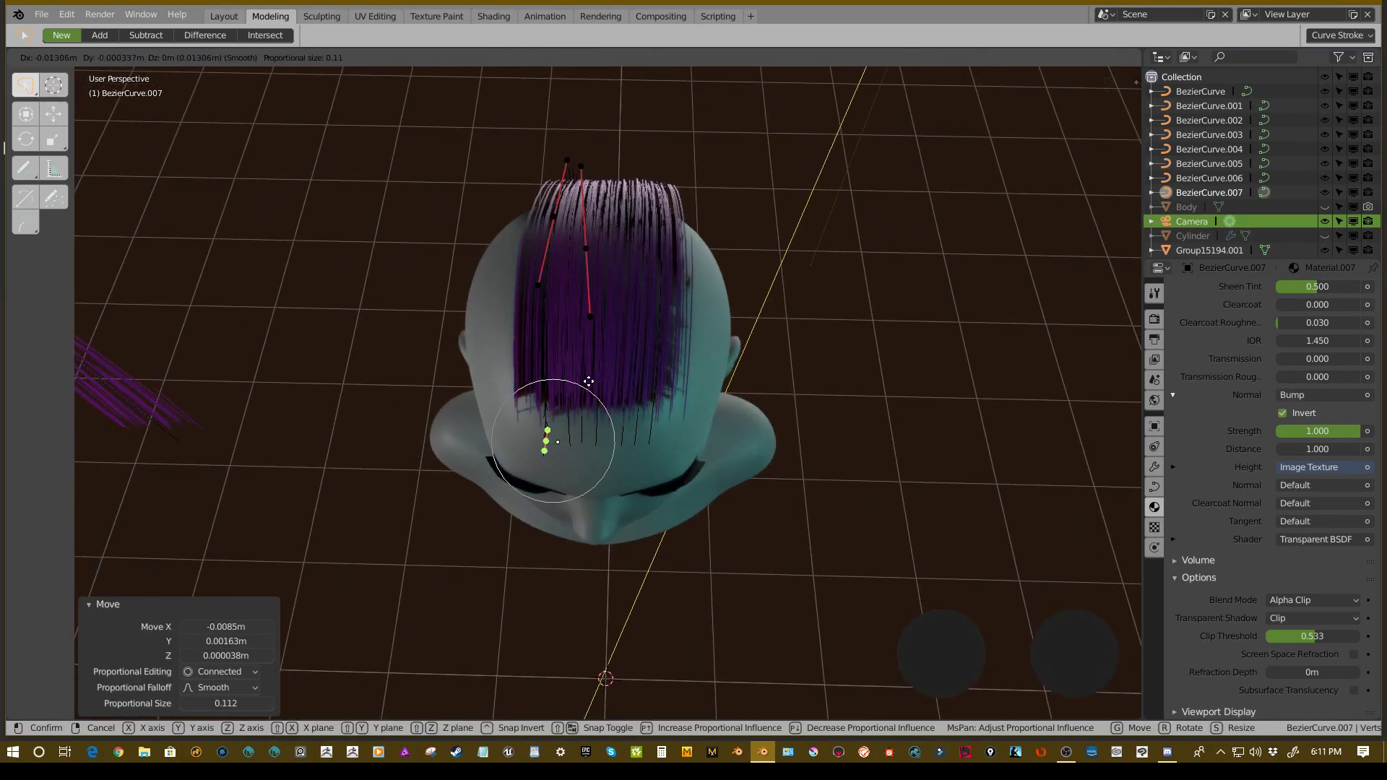
pyautogui.click(591, 382)
pyautogui.press('Tab')
# - Duplicate the outermost opposite-side strip, moving the copy -0.0534 m along X, 0.0029 m along Y and -0.00846 m along Z
pyautogui.moveTo(523, 480); pyautogui.dragTo(716, 401, button='middle')
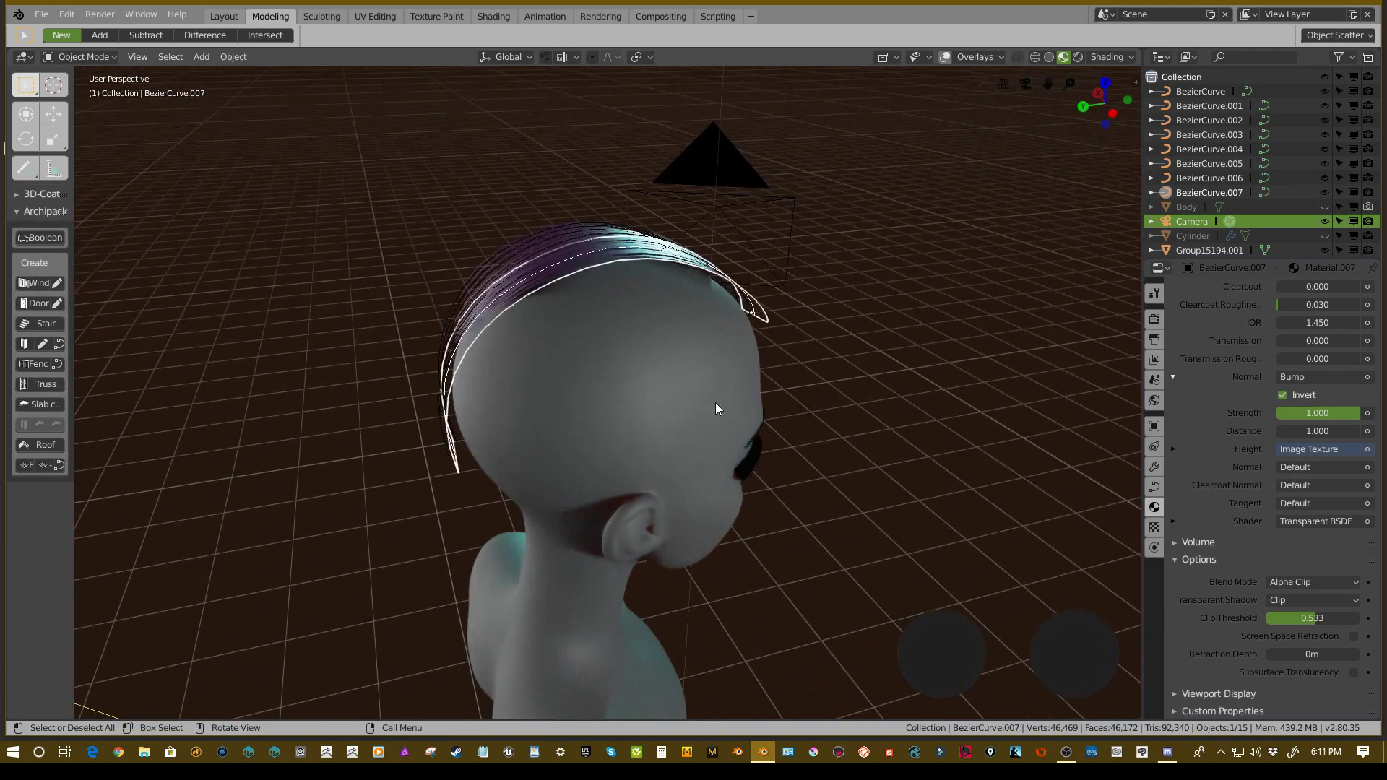
pyautogui.click(570, 354)
pyautogui.moveTo(570, 360); pyautogui.dragTo(690, 439, button='middle')
pyautogui.click(523, 350)
pyautogui.moveTo(523, 349); pyautogui.dragTo(617, 414, button='middle')
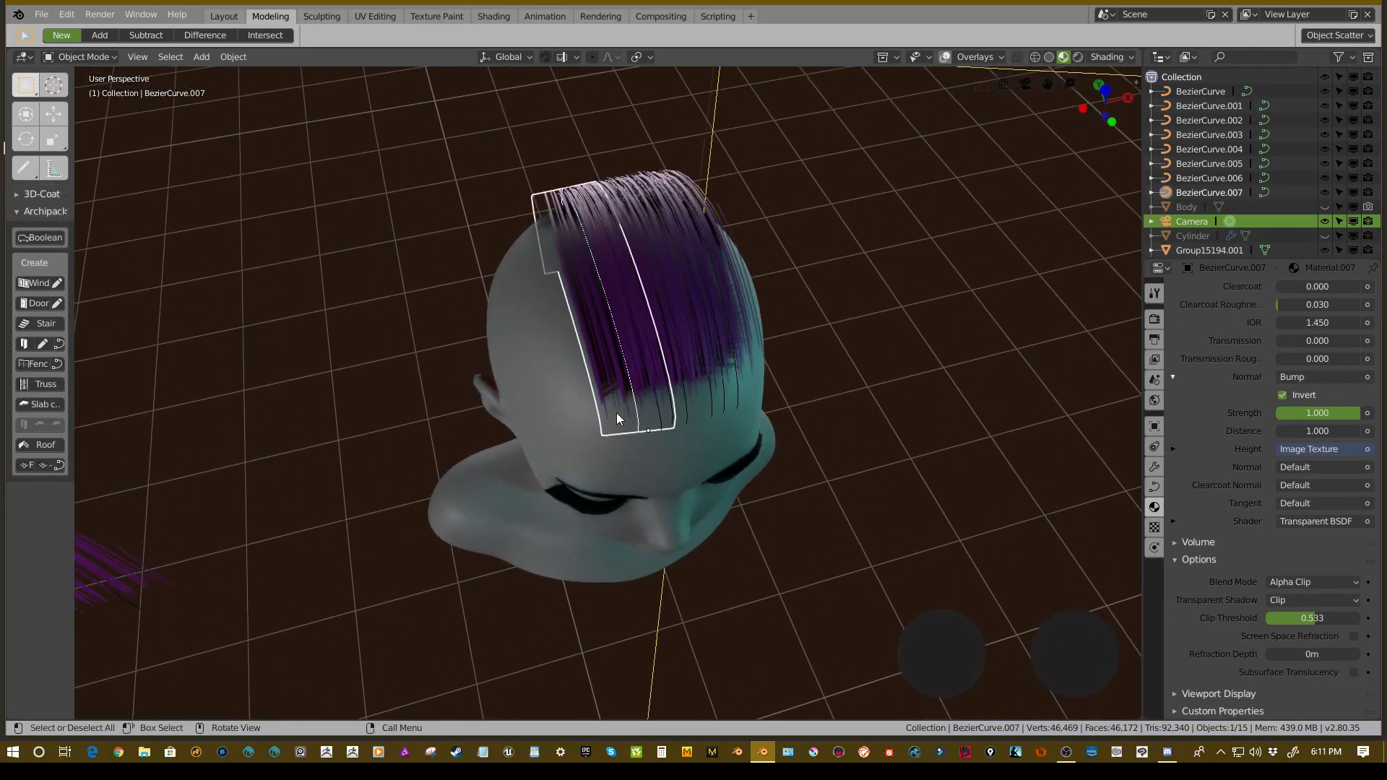
pyautogui.hotkey('shift', 'd')
pyautogui.click(536, 426)
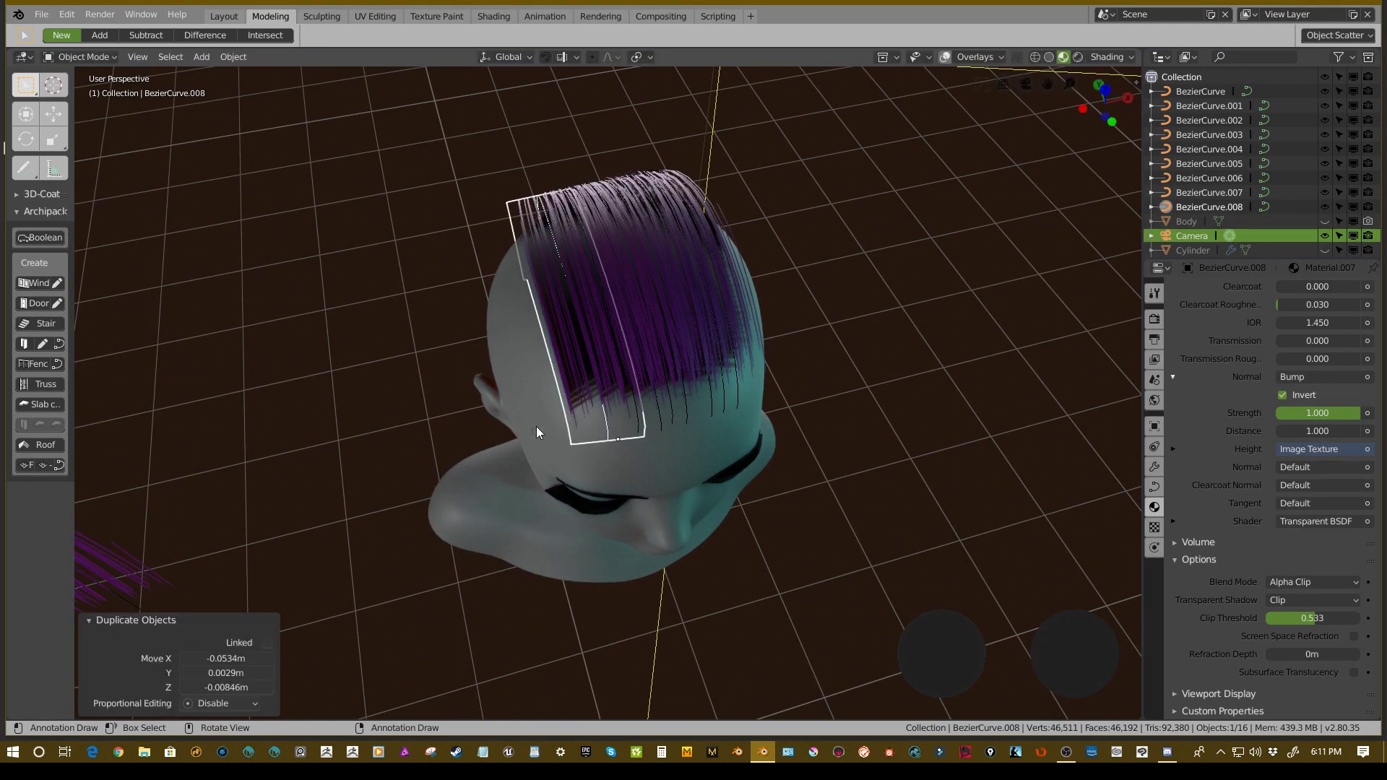
pyautogui.moveTo(536, 426); pyautogui.dragTo(750, 303, button='middle')
pyautogui.moveTo(632, 357); pyautogui.dragTo(660, 353, button='middle')
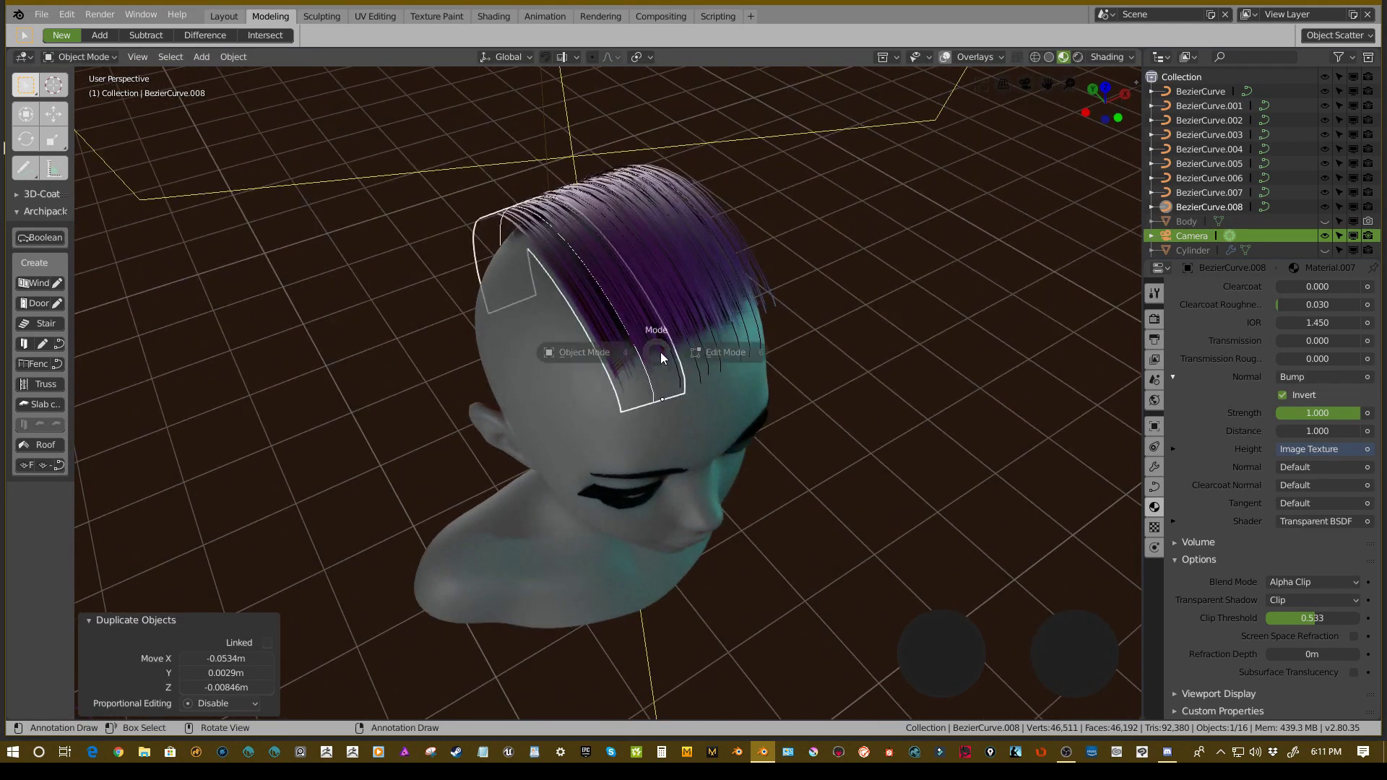
# - Tilt all curve points of the duplicated hair strip by -16.8°
pyautogui.press('Tab')
pyautogui.moveTo(786, 384); pyautogui.dragTo(768, 385, button='middle')
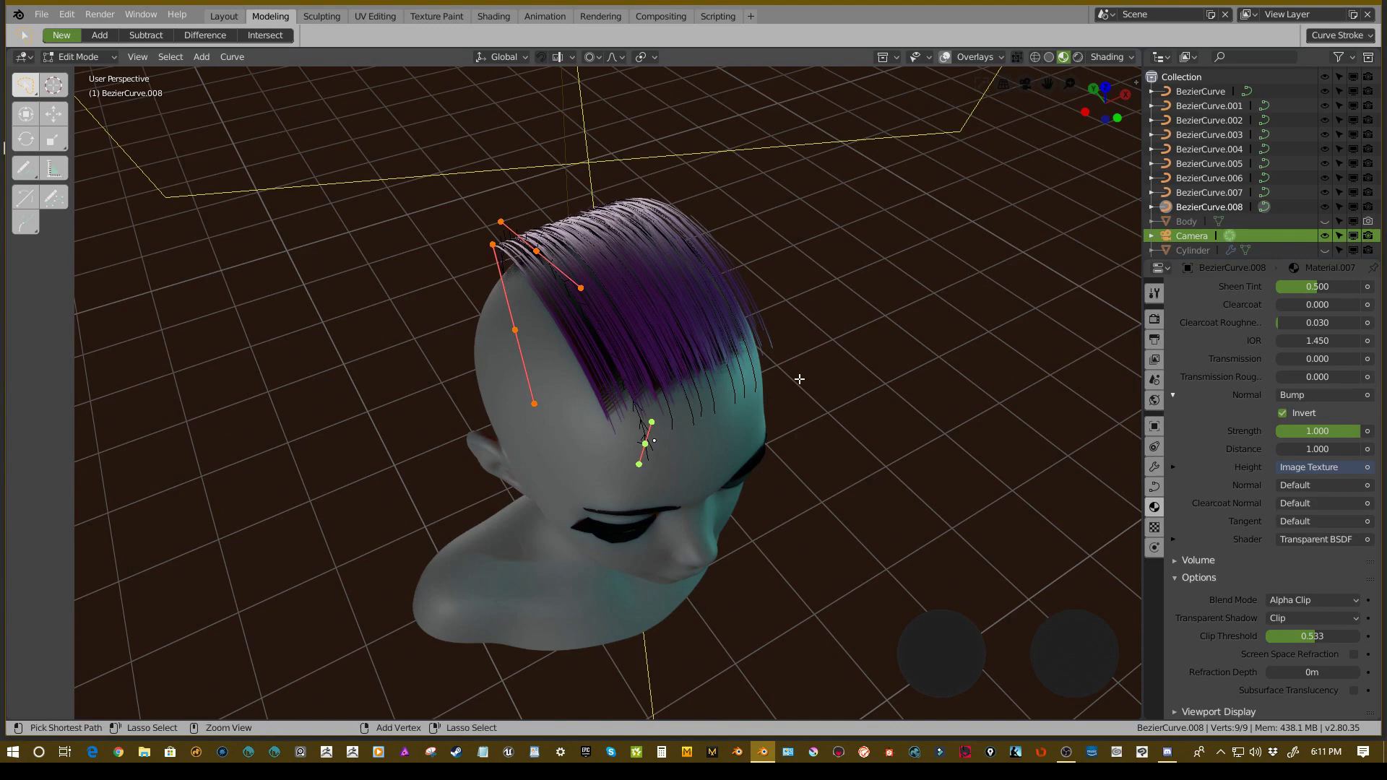
pyautogui.hotkey('ctrl', 't')
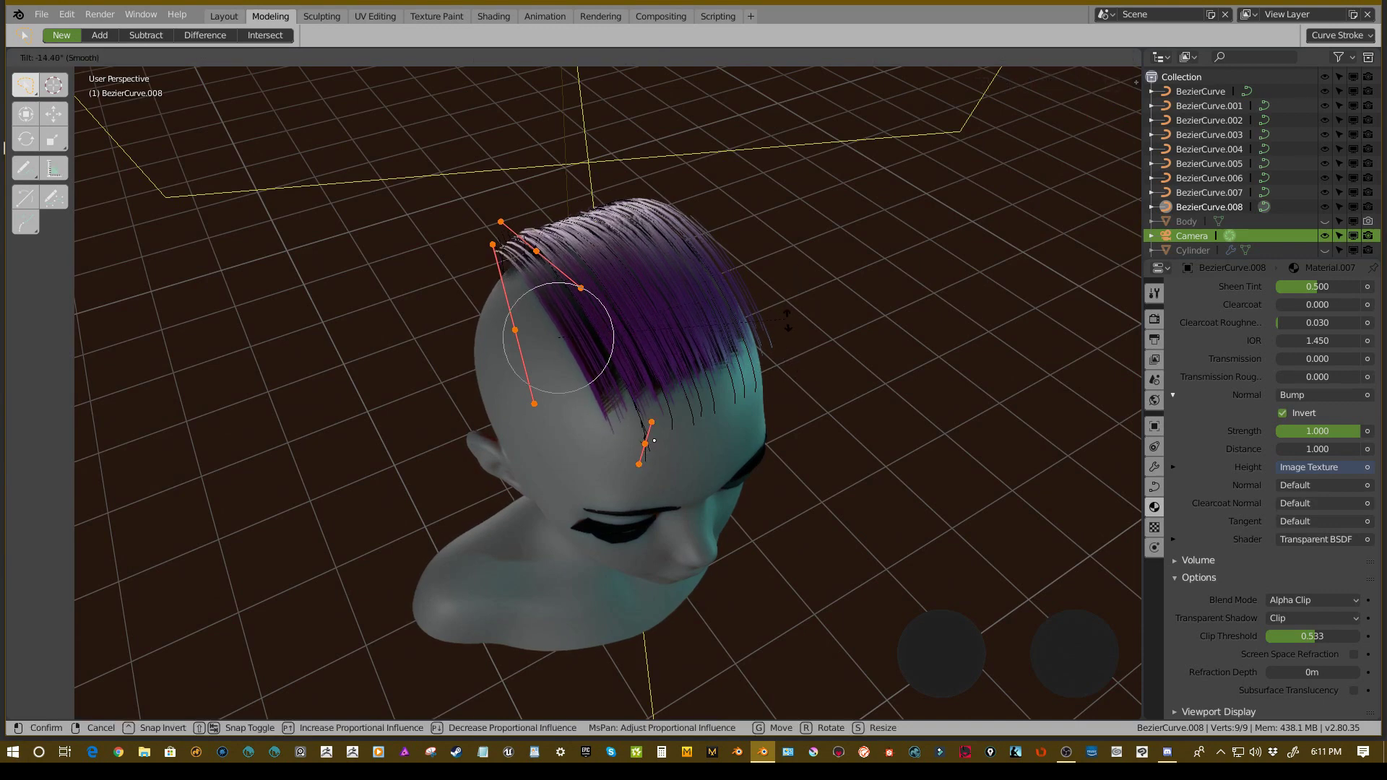
pyautogui.click(654, 440)
# - Move the strip's back-of-head curve point -0.00205 m along X, -0.0215 m along Y and -0.0122 m along Z, and adjust its crown point's rotation
pyautogui.moveTo(653, 440); pyautogui.dragTo(556, 438, button='middle')
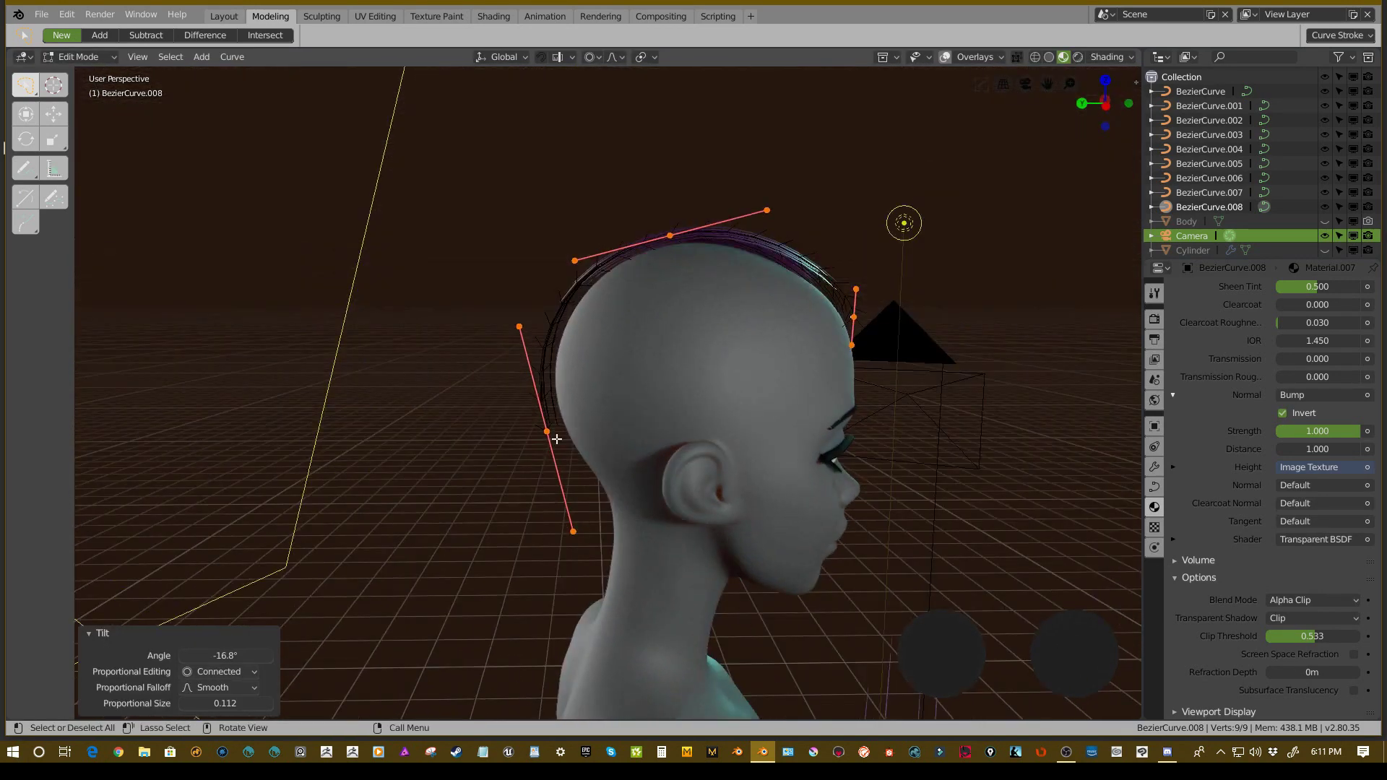
pyautogui.press('g')
pyautogui.click(581, 428)
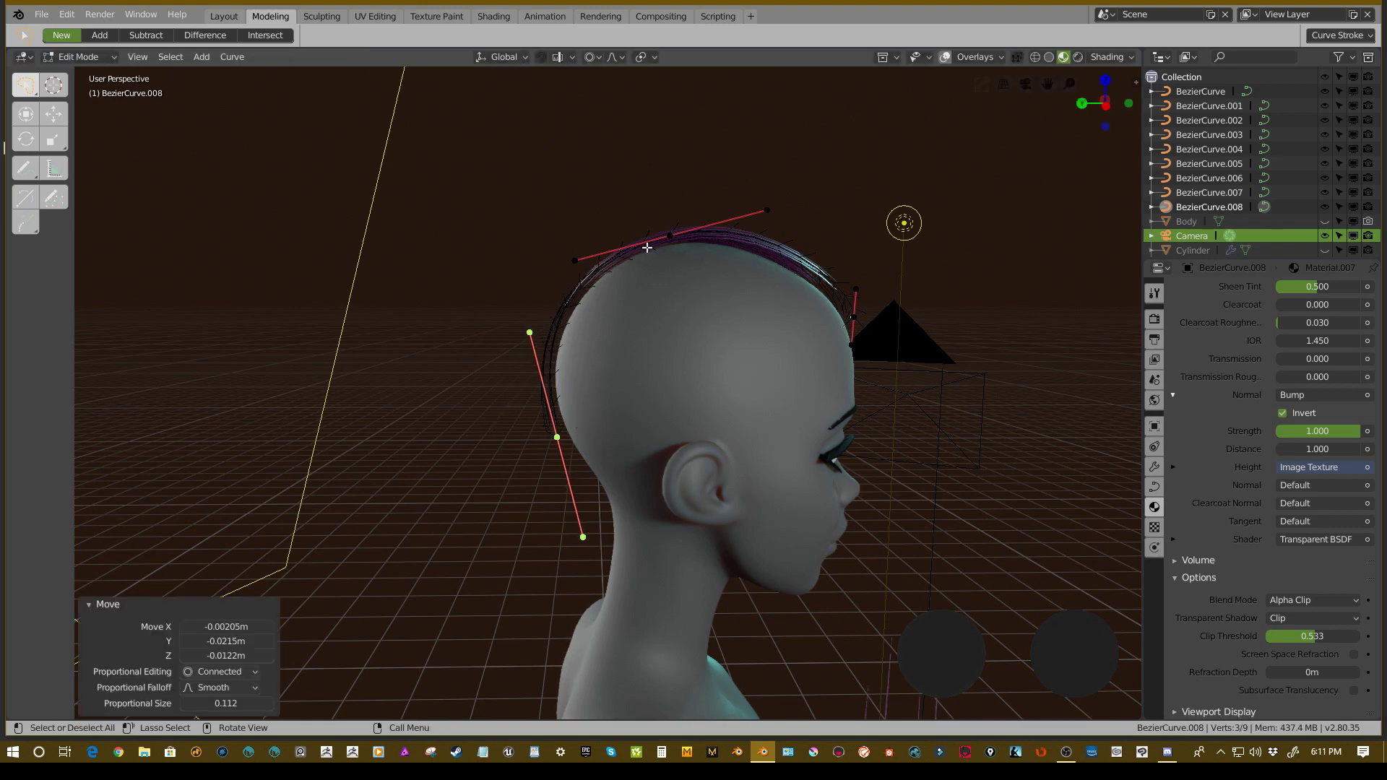
pyautogui.click(670, 235)
pyautogui.press('r')
pyautogui.press('Tab')
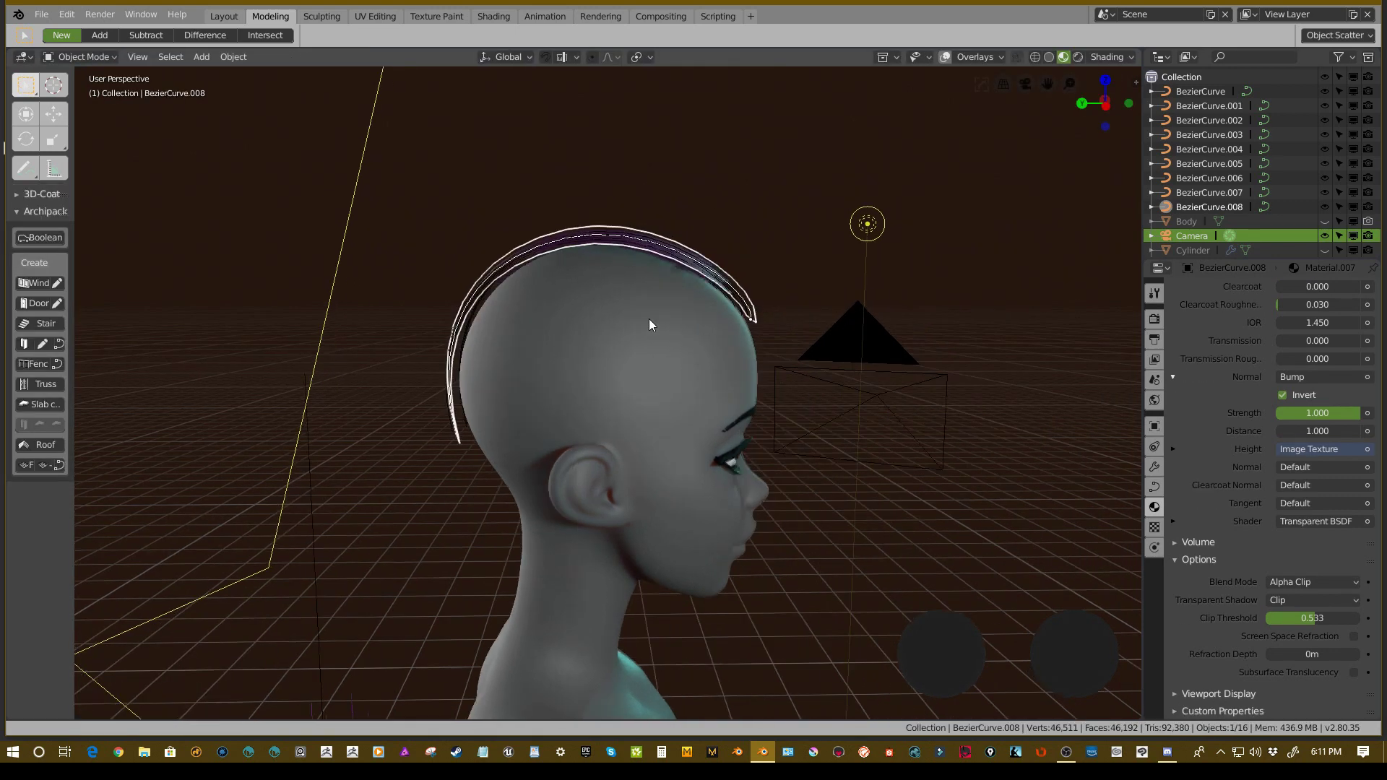
# - Reopen the outermost strip for editing, nudge one of its curve points to fit the scalp and return to Object Mode
pyautogui.moveTo(650, 322); pyautogui.dragTo(702, 432, button='middle')
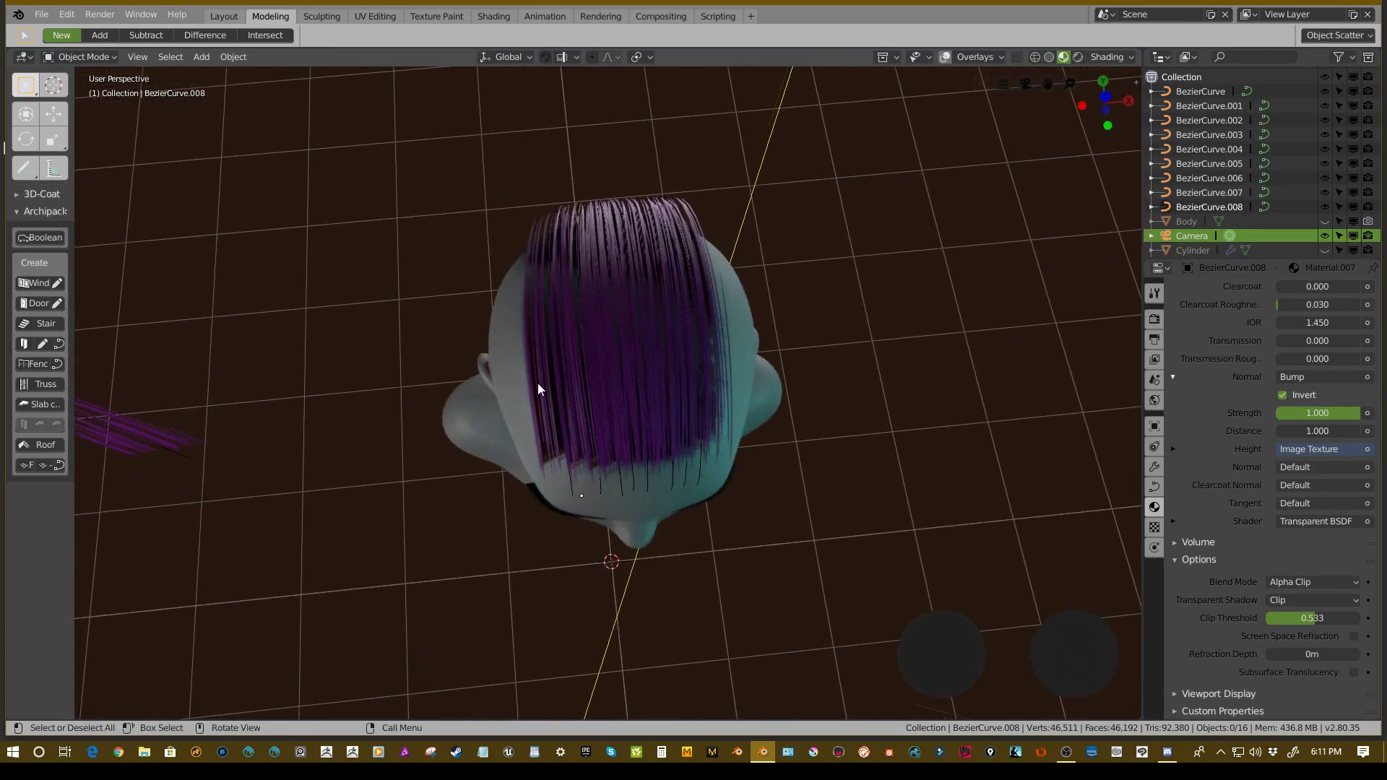
pyautogui.click(538, 384)
pyautogui.moveTo(561, 431); pyautogui.dragTo(661, 367, button='middle')
pyautogui.press('Tab')
pyautogui.click(705, 354)
pyautogui.press('g')
pyautogui.click(728, 336)
pyautogui.press('Tab')
# - Duplicate the outermost hair strip and place the copy farther out on the same side of the scalp
pyautogui.click(571, 363)
pyautogui.moveTo(571, 363); pyautogui.dragTo(777, 365, button='middle')
pyautogui.hotkey('shift', 'd')
pyautogui.click(655, 384)
# - Reposition two of the new strip's curve points individually so it follows the scalp
pyautogui.press('Tab')
pyautogui.click(732, 441)
pyautogui.press('g')
pyautogui.click(717, 374)
pyautogui.click(532, 277)
pyautogui.press('g')
pyautogui.click(532, 271)
# - Tilt all points of the new strip by about 3.78° and return to Object Mode
pyautogui.click(722, 355)
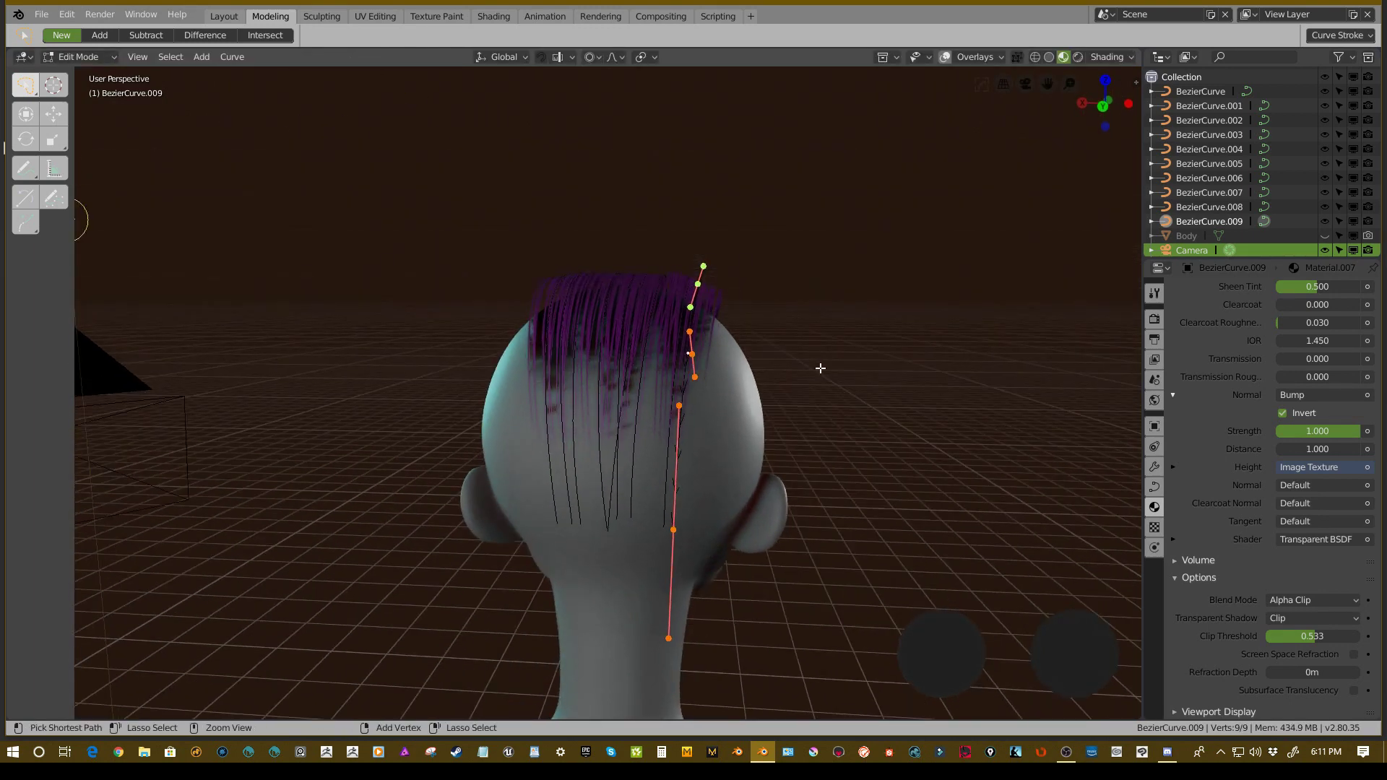
pyautogui.hotkey('ctrl', 't')
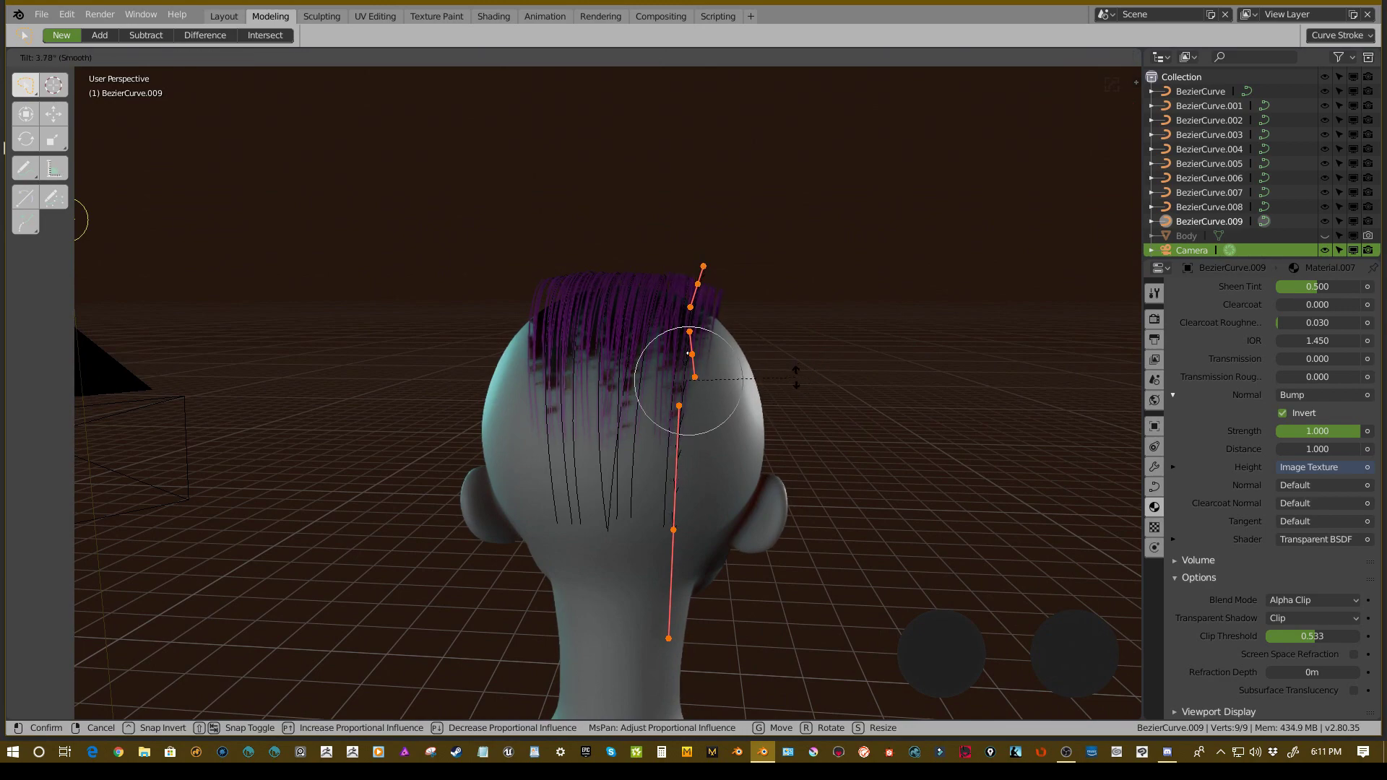
pyautogui.click(796, 376)
pyautogui.press('Tab')
# - Edit the new strip again and fine-tune its curve point placement as seen from the front and above
pyautogui.moveTo(748, 382); pyautogui.dragTo(673, 446, button='middle')
pyautogui.scroll(3, 675, 446)
pyautogui.hotkey('ctrl', 'Tab')
pyautogui.click(712, 395)
pyautogui.press('g')
pyautogui.click(731, 396)
pyautogui.press('g')
pyautogui.click(777, 391)
# - Move the new strip's forehead curve point 0.00541 m along X and -0.00106 m along Y, and shift it farther outward along negative X
pyautogui.press('g')
pyautogui.click(679, 446)
pyautogui.press('g')
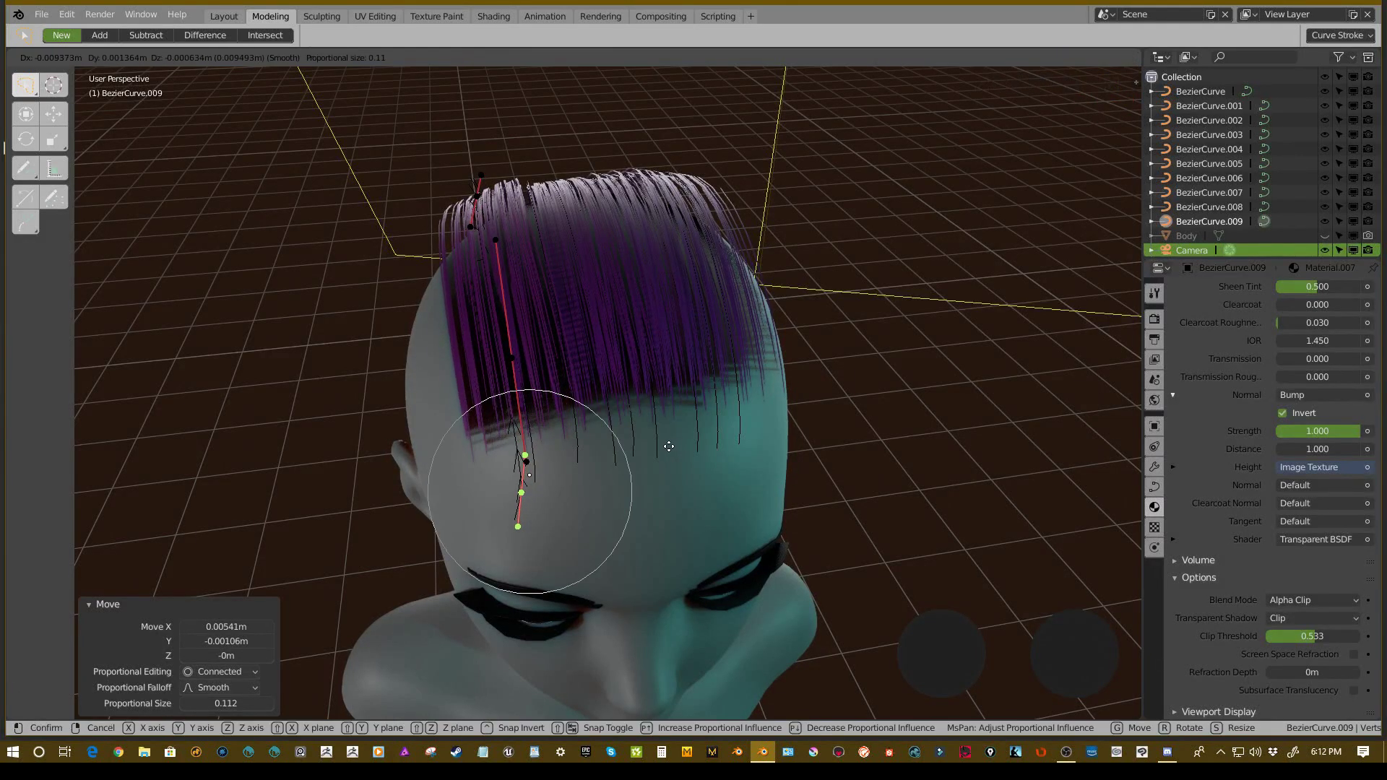
pyautogui.click(663, 448)
pyautogui.press('Tab')
# - Reposition the forehead curve point of the strip next to the outermost one, BezierCurve.008, and return to Object Mode
pyautogui.moveTo(545, 475); pyautogui.dragTo(650, 407, button='middle')
pyautogui.click(589, 426)
pyautogui.press('Tab')
pyautogui.moveTo(809, 418); pyautogui.dragTo(838, 407, button='middle')
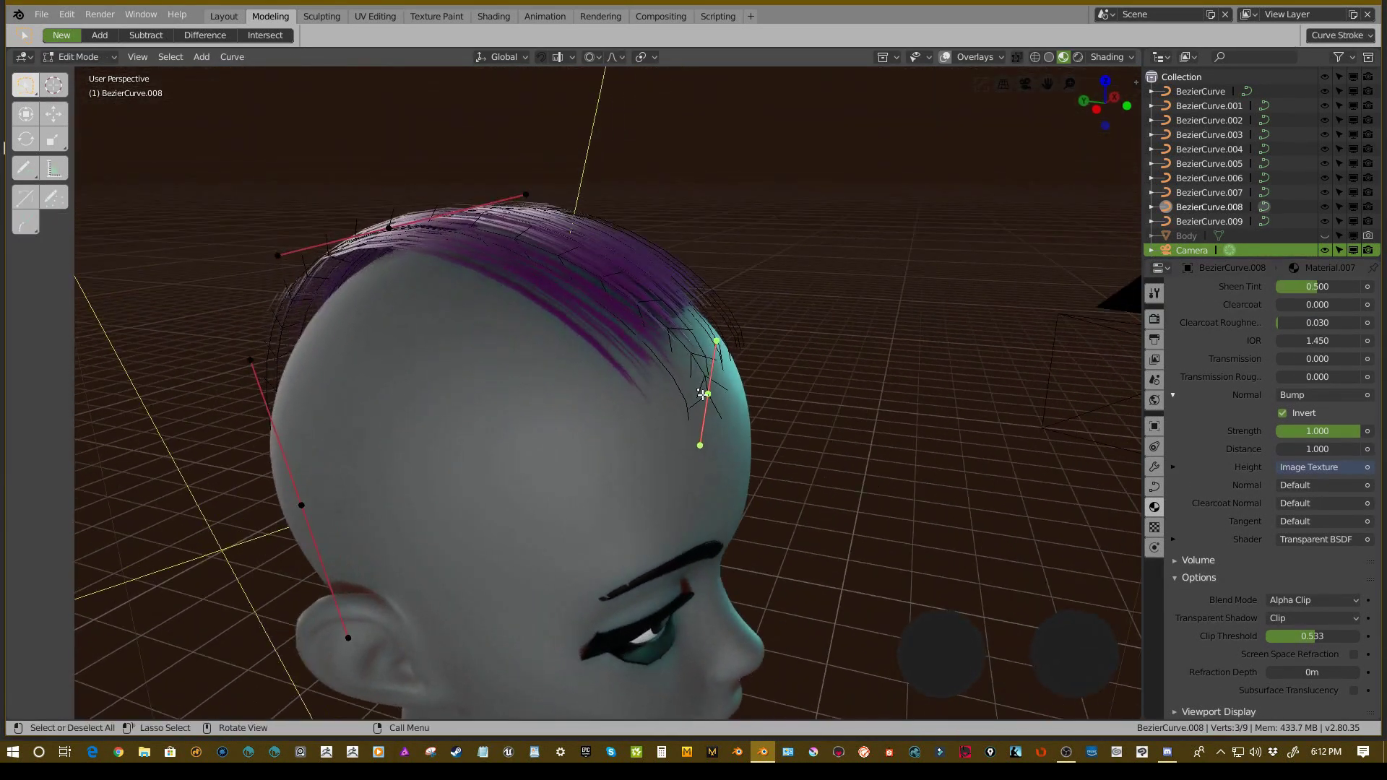
pyautogui.moveTo(717, 395); pyautogui.dragTo(607, 429, button='middle')
pyautogui.press('g')
pyautogui.click(730, 385)
pyautogui.press('Tab')
# - Move the forehead curve point of opposite-side strip BezierCurve.006 by 0.0011 m along X, 0.00469 m along Y and -0.00329 m along Z
pyautogui.click(678, 390)
pyautogui.scroll(4, 607, 430)
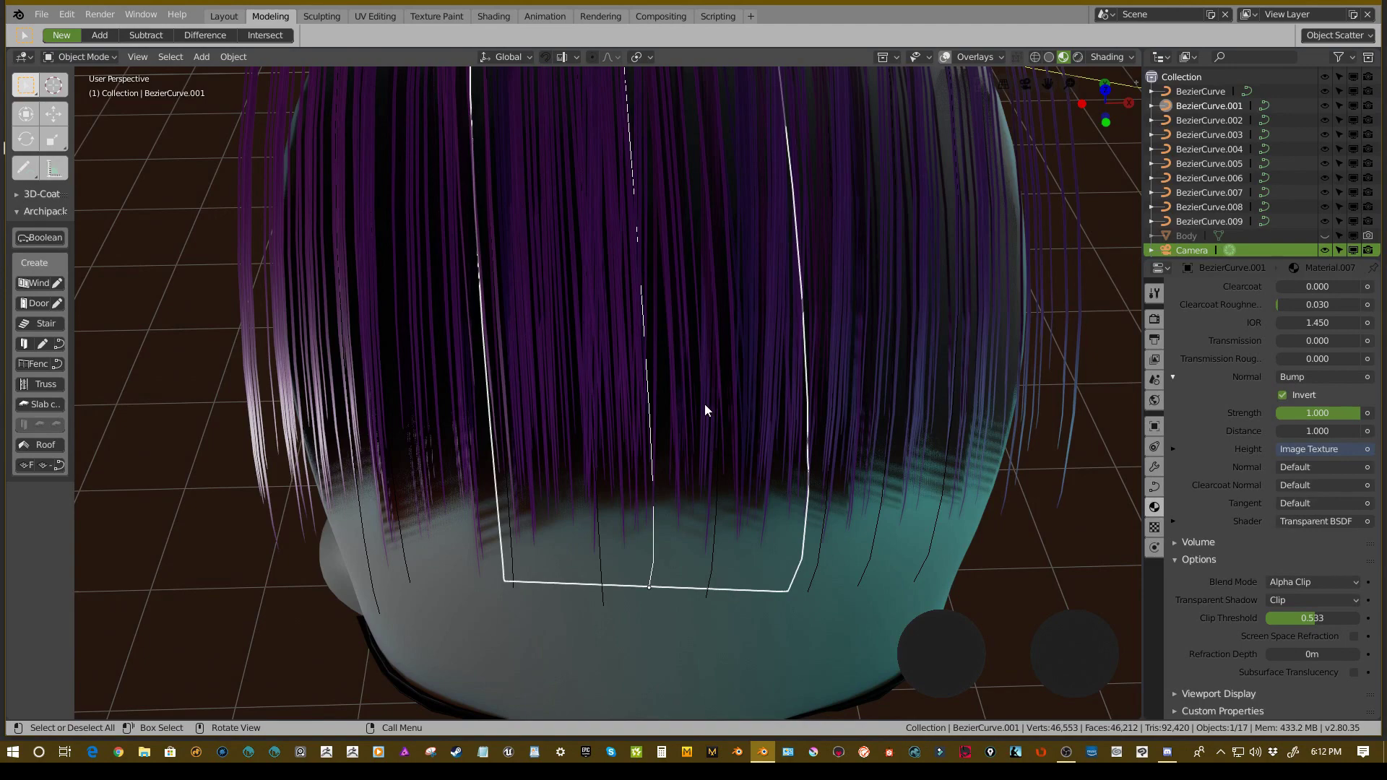
pyautogui.scroll(-5, 705, 376)
pyautogui.moveTo(705, 375); pyautogui.dragTo(548, 378, button='middle')
pyautogui.scroll(3, 689, 376)
pyautogui.click(662, 391)
pyautogui.press('Tab')
pyautogui.click(781, 390)
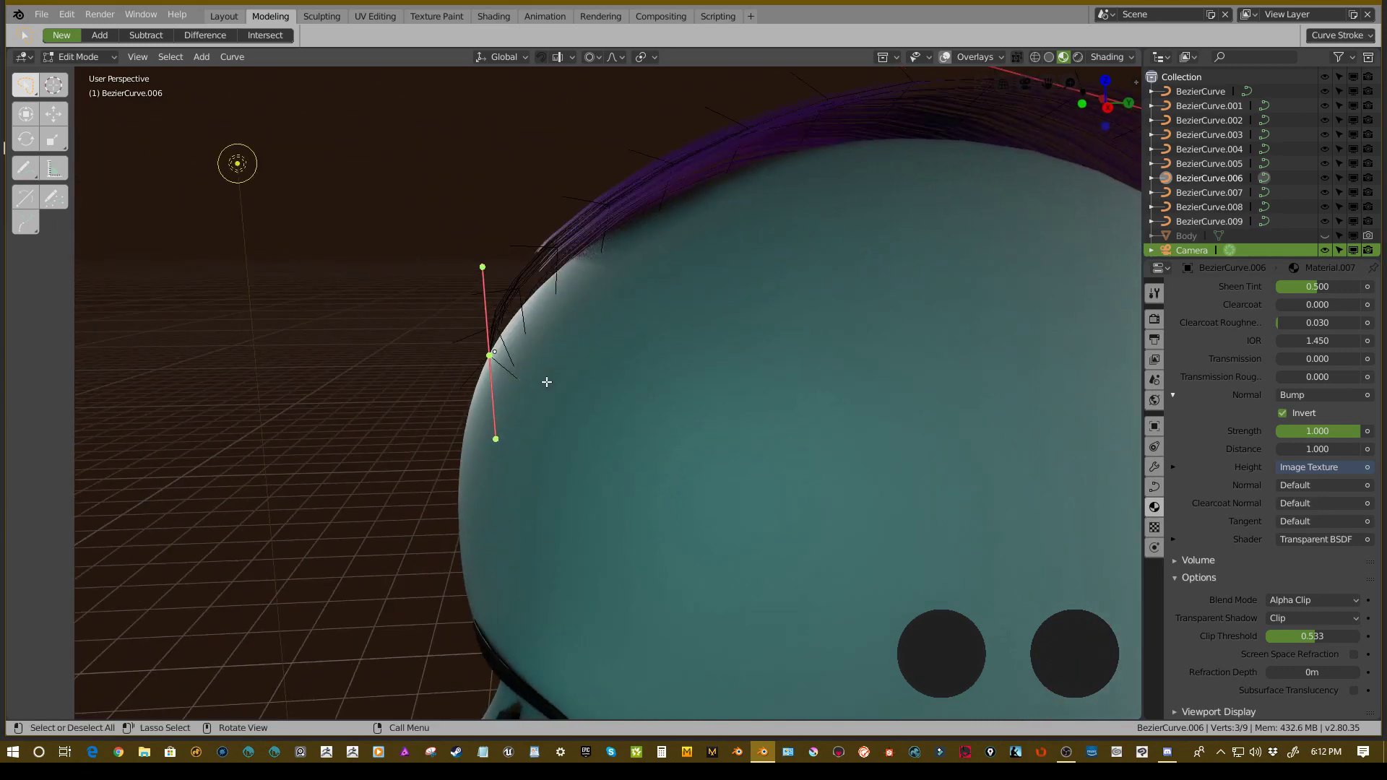
pyautogui.press('g')
pyautogui.click(554, 387)
pyautogui.press('g')
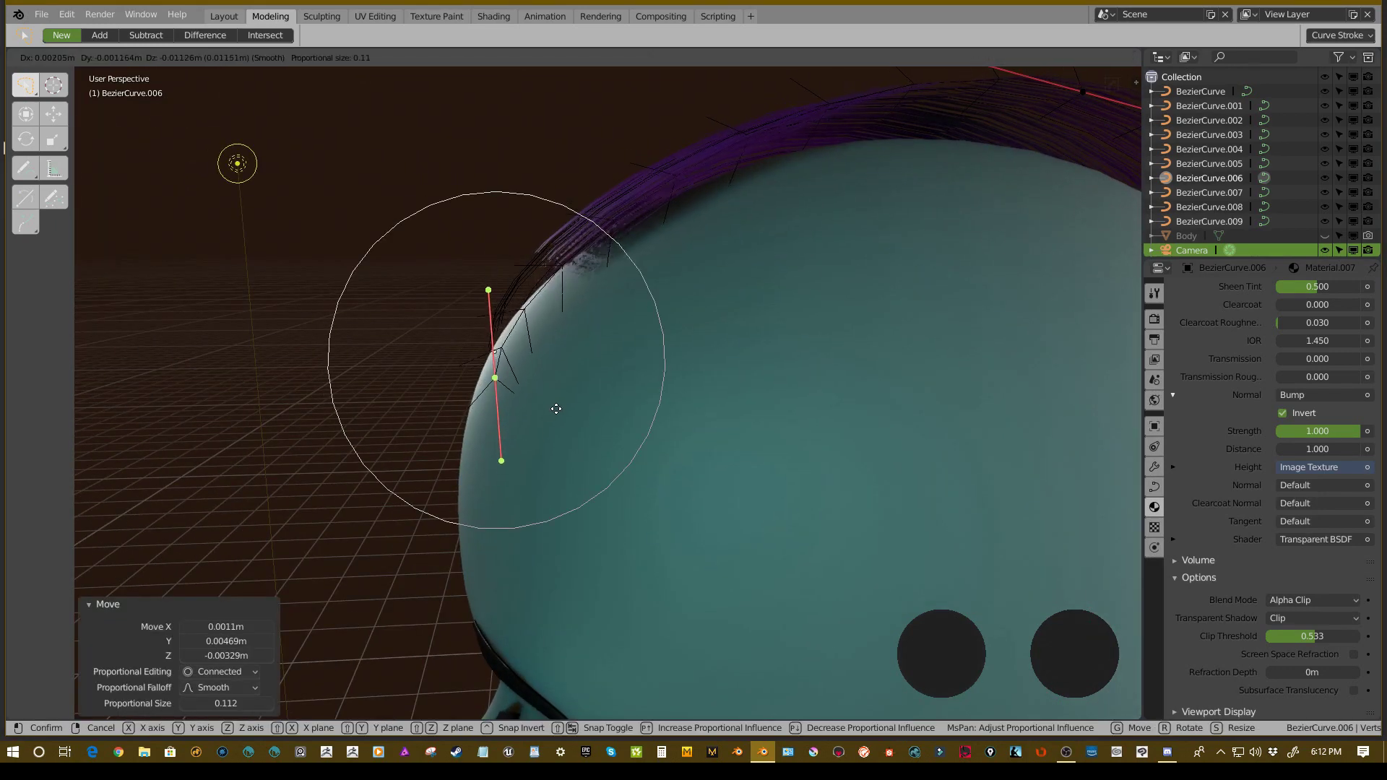
pyautogui.click(558, 412)
pyautogui.moveTo(427, 378); pyautogui.dragTo(698, 416, button='middle')
pyautogui.hotkey('ctrl', 'z')
# - Return to Object Mode and hide the viewport overlays
pyautogui.scroll(-3, 650, 358)
pyautogui.press('Tab')
pyautogui.click(945, 57)
# - Make the head mesh Group15194.001 unselectable in the viewport
pyautogui.moveTo(888, 272); pyautogui.dragTo(867, 311, button='middle')
pyautogui.keyDown('shift'); pyautogui.click(753, 336); pyautogui.keyUp('shift')
pyautogui.click(656, 431)
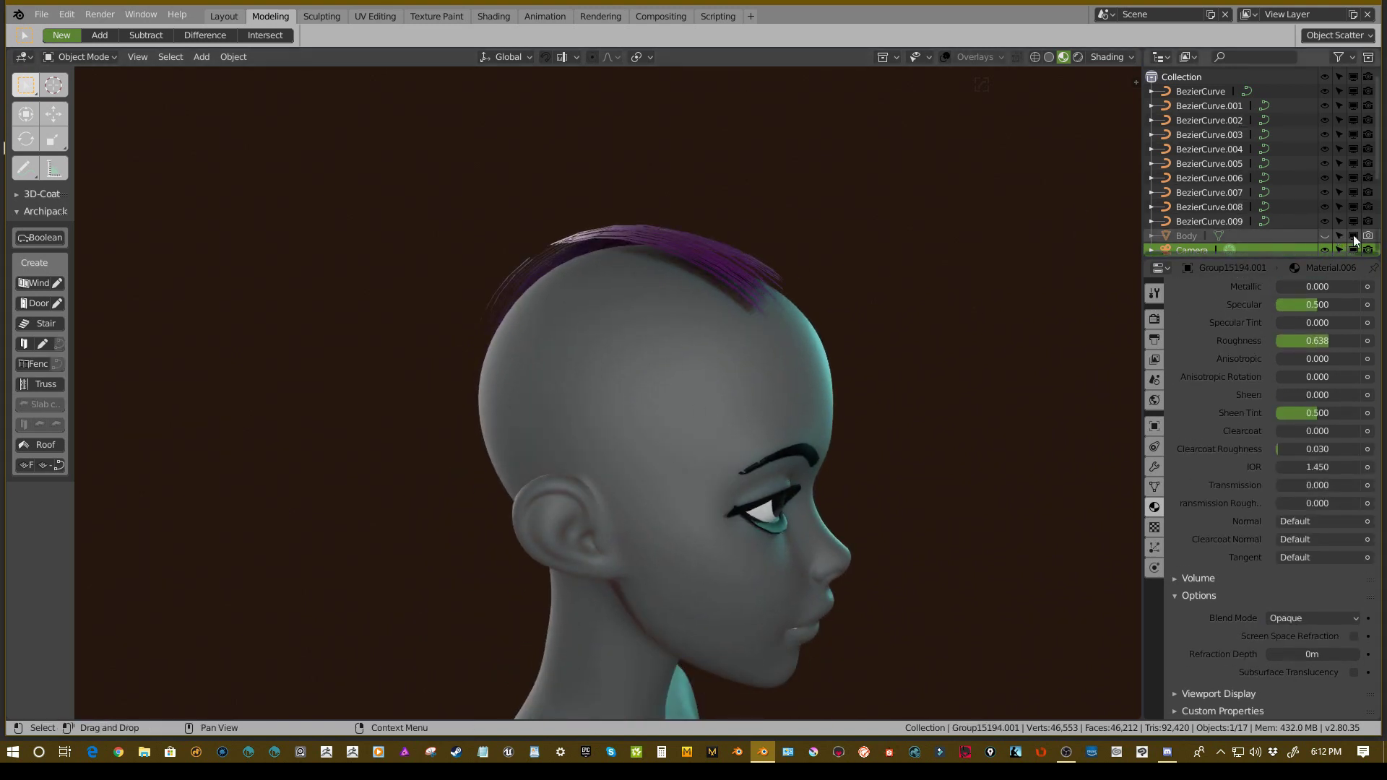
pyautogui.scroll(-4, 1260, 201)
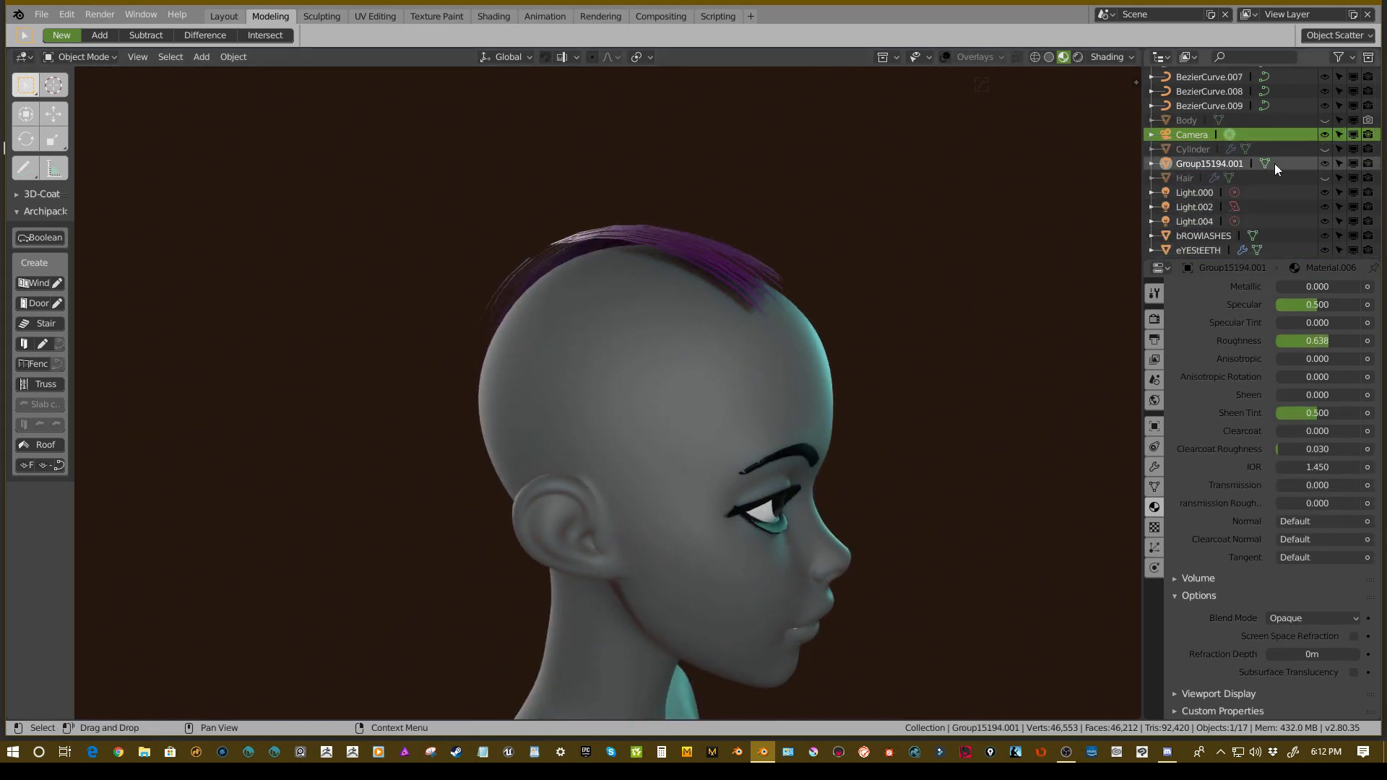
pyautogui.click(1339, 163)
# - Box-select the hair strips across the top of the head
pyautogui.moveTo(735, 291); pyautogui.dragTo(758, 283, button='middle')
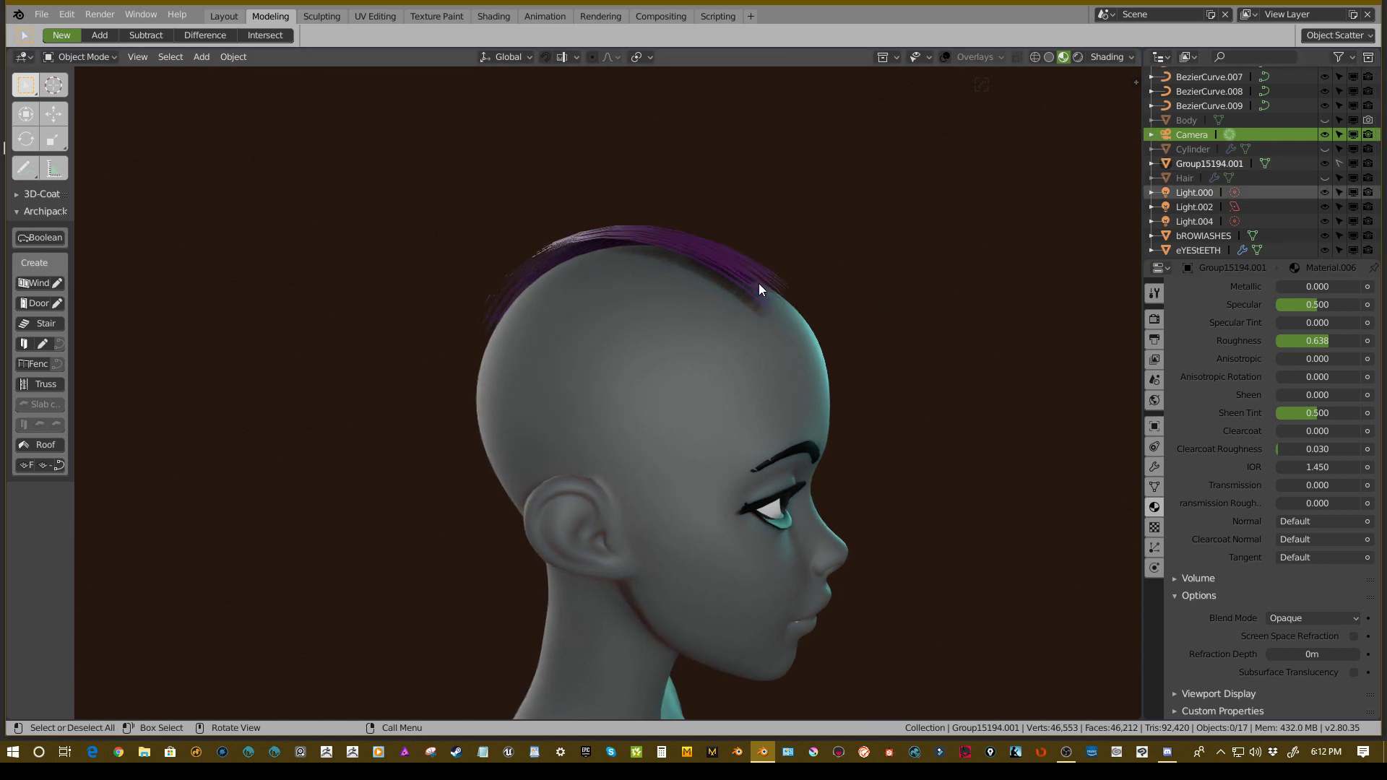
pyautogui.press('b')
pyautogui.moveTo(845, 197); pyautogui.dragTo(625, 313)
pyautogui.moveTo(688, 276); pyautogui.dragTo(665, 309, button='middle')
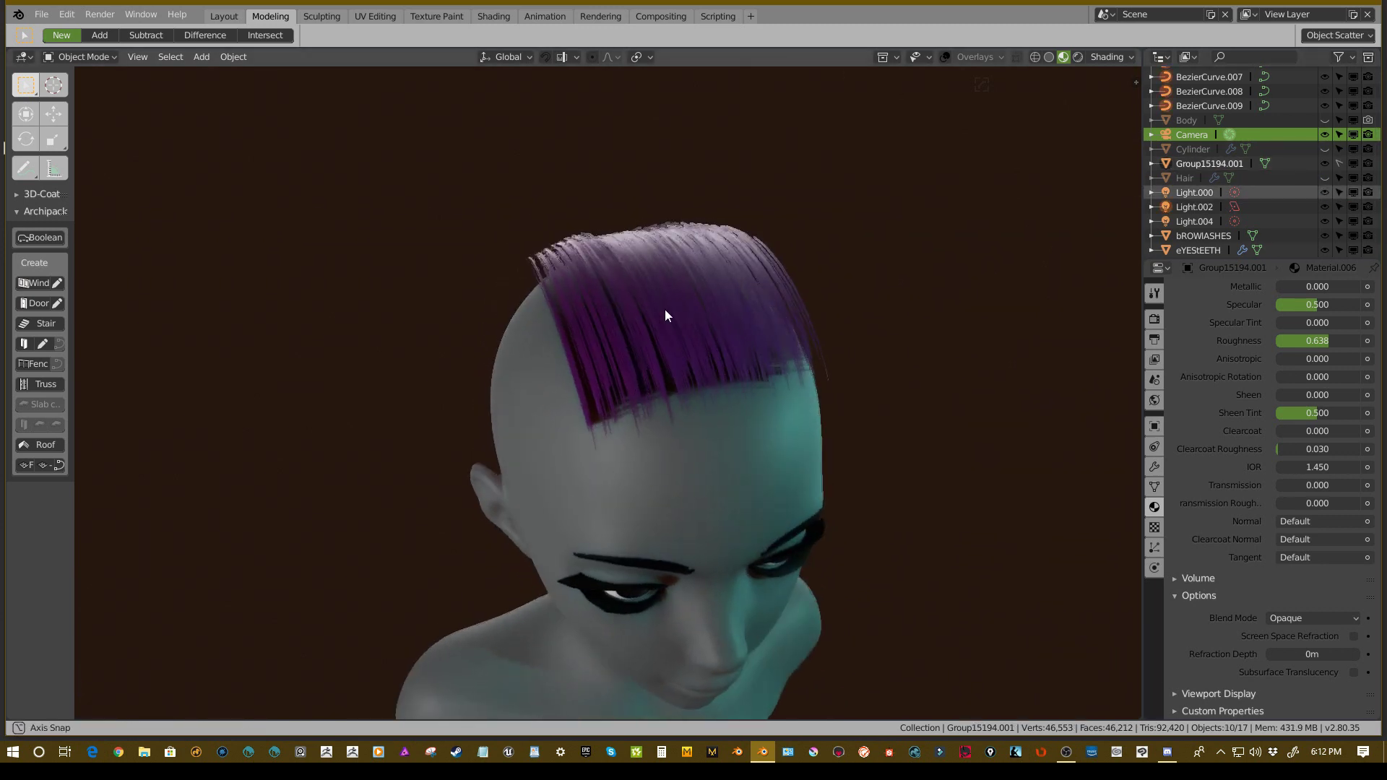
pyautogui.press('g')
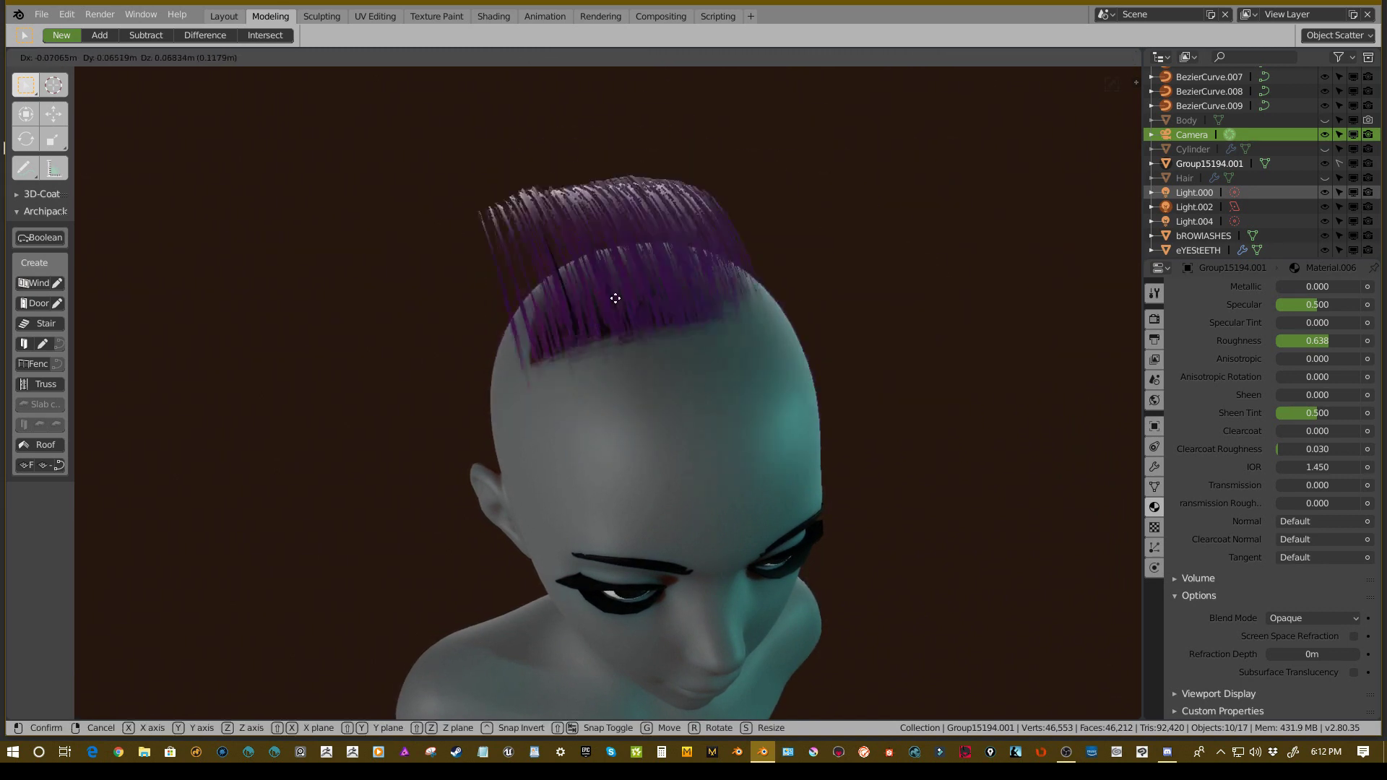
pyautogui.click(665, 248)
pyautogui.moveTo(665, 247); pyautogui.dragTo(645, 292, button='middle')
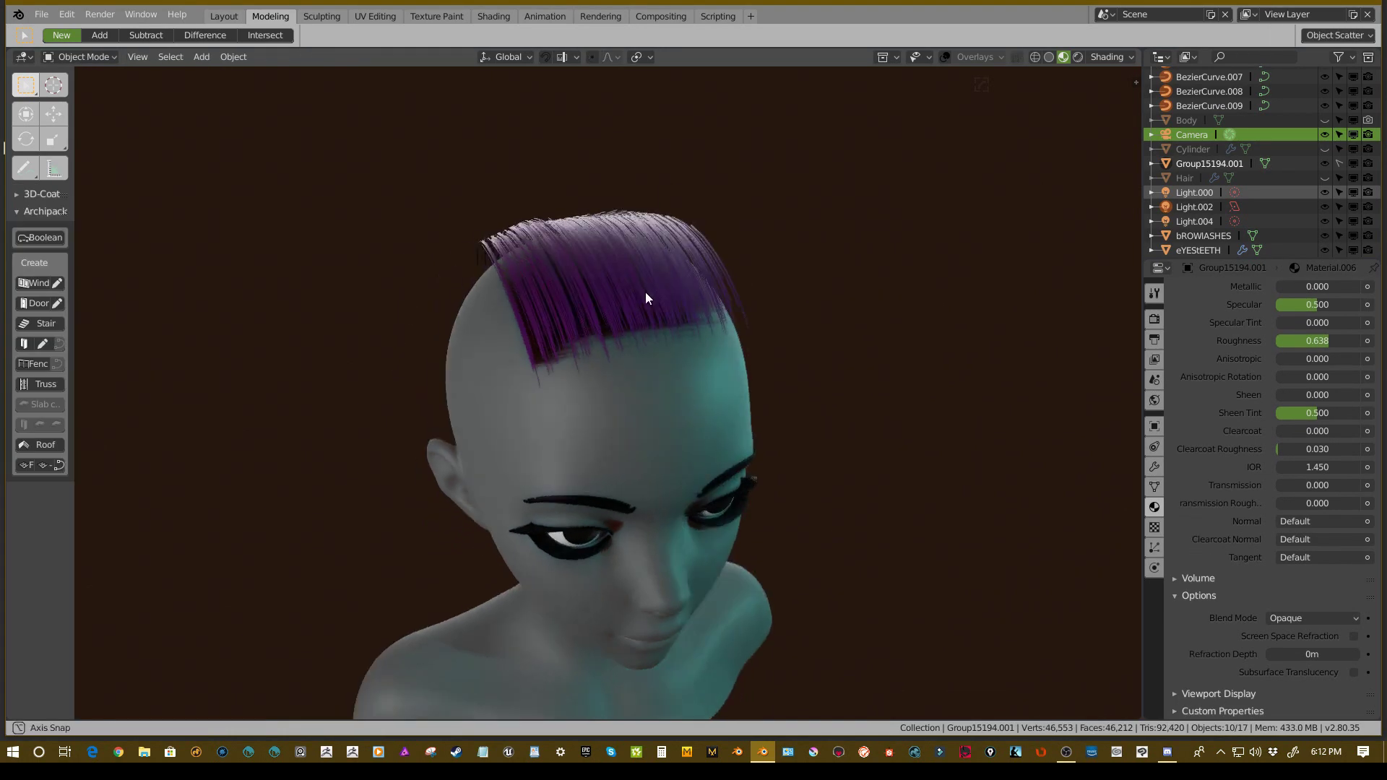
# - Make BezierCurve.006 the active strip, enter Edit Mode for all selected strips and deselect every curve point
pyautogui.click(708, 265)
pyautogui.moveTo(765, 268); pyautogui.dragTo(818, 264, button='middle')
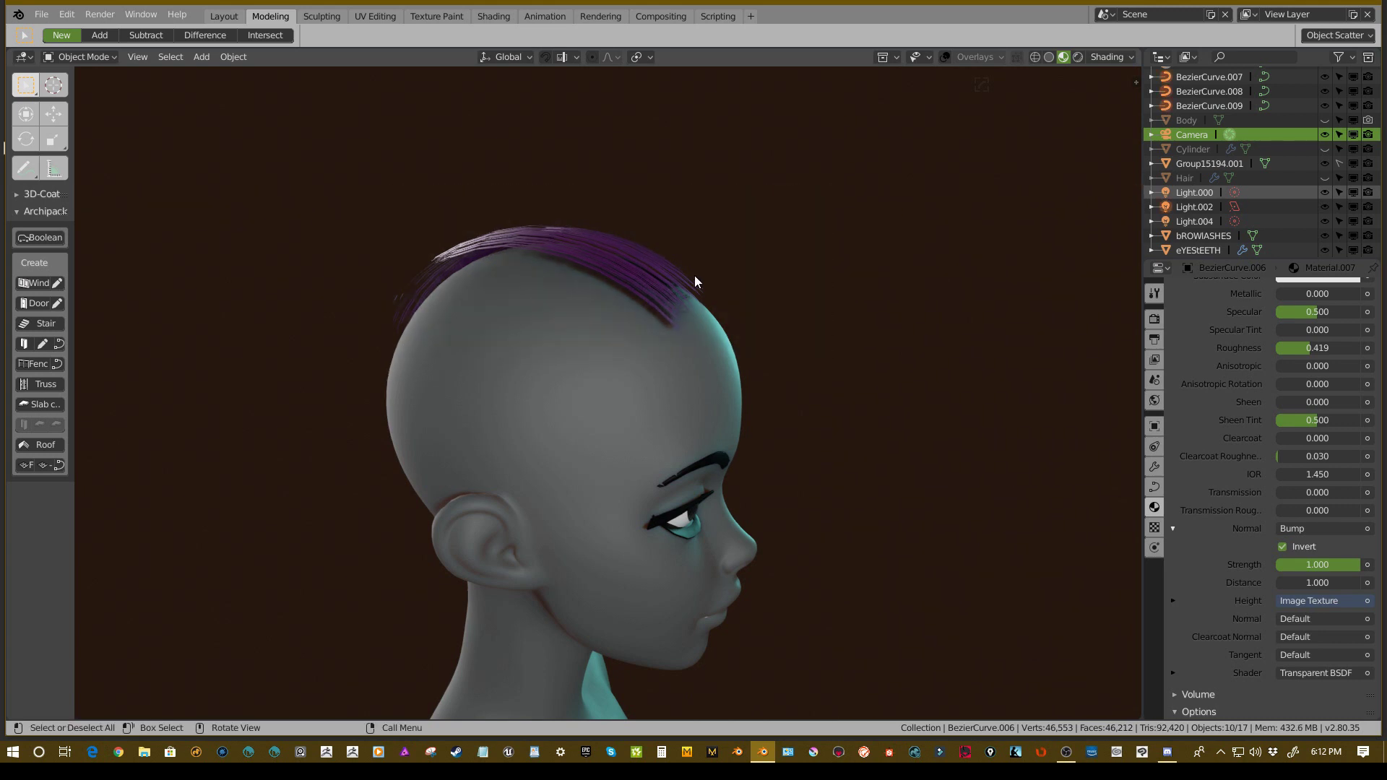
pyautogui.press('g')
pyautogui.press('Escape')
pyautogui.press('Tab')
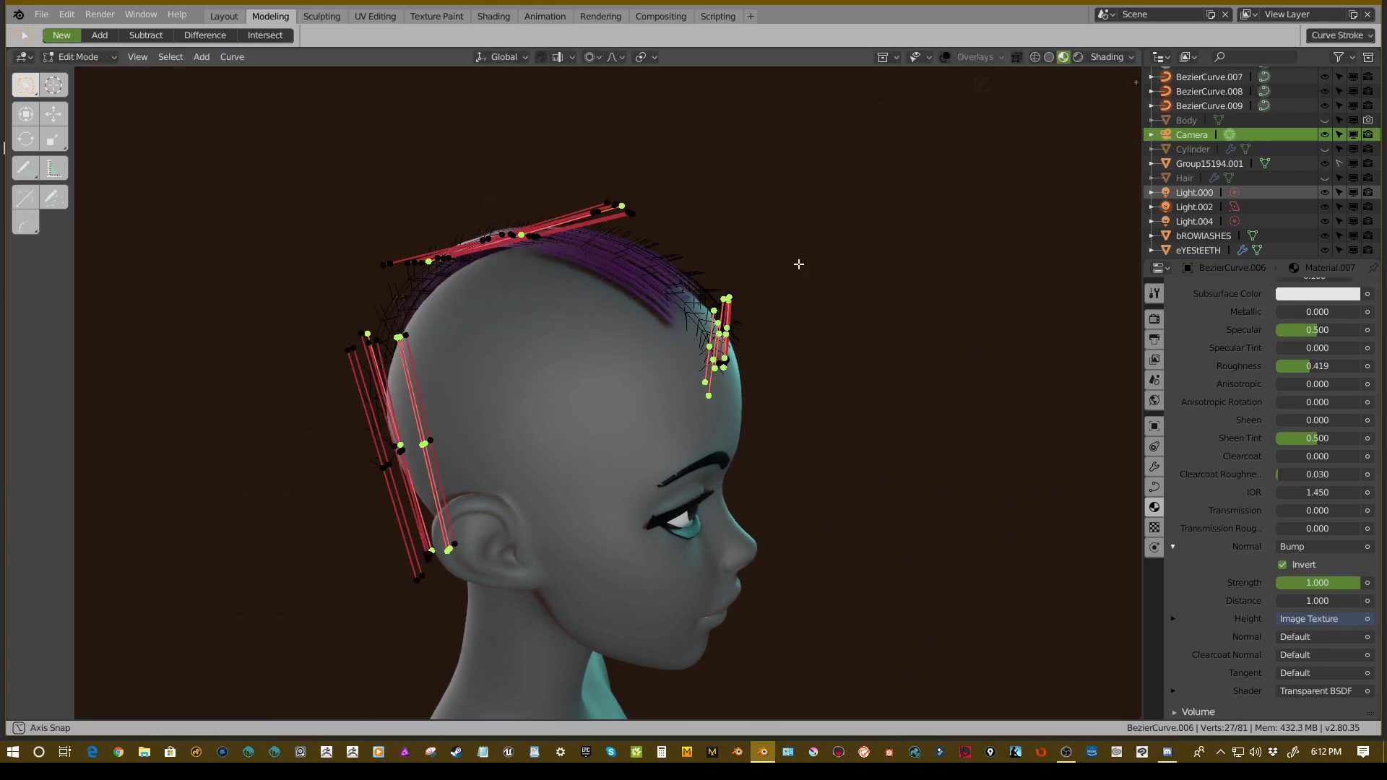
pyautogui.moveTo(780, 265); pyautogui.dragTo(753, 265, button='middle')
pyautogui.hotkey('alt', 'a')
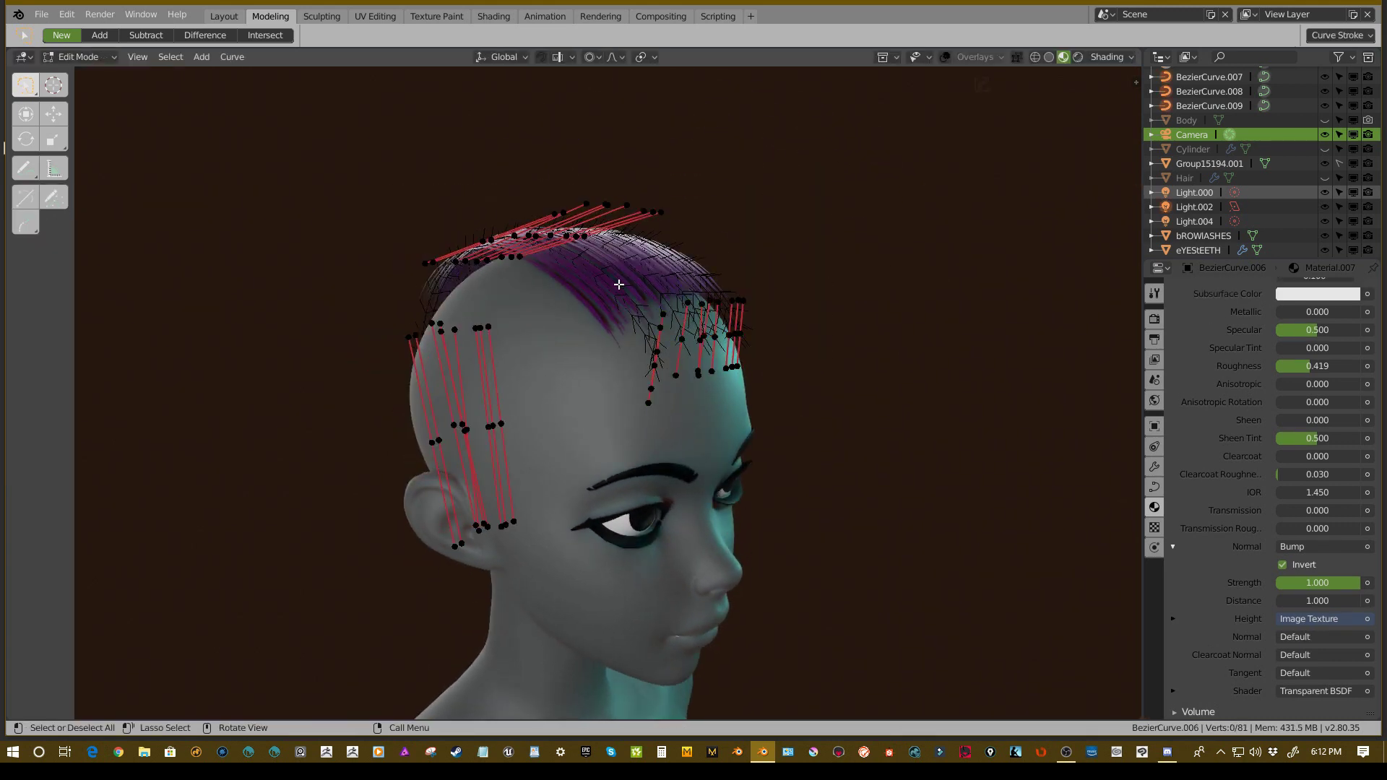
# - Box-select all strips' forehead points, rotate them about 14° and move them -0.00205 m along X, 0.00624 m along Y and -0.018 m along Z
pyautogui.moveTo(693, 318); pyautogui.dragTo(838, 318, button='middle')
pyautogui.press('b')
pyautogui.moveTo(849, 312); pyautogui.dragTo(636, 388)
pyautogui.moveTo(636, 388); pyautogui.dragTo(811, 323, button='middle')
pyautogui.press('g')
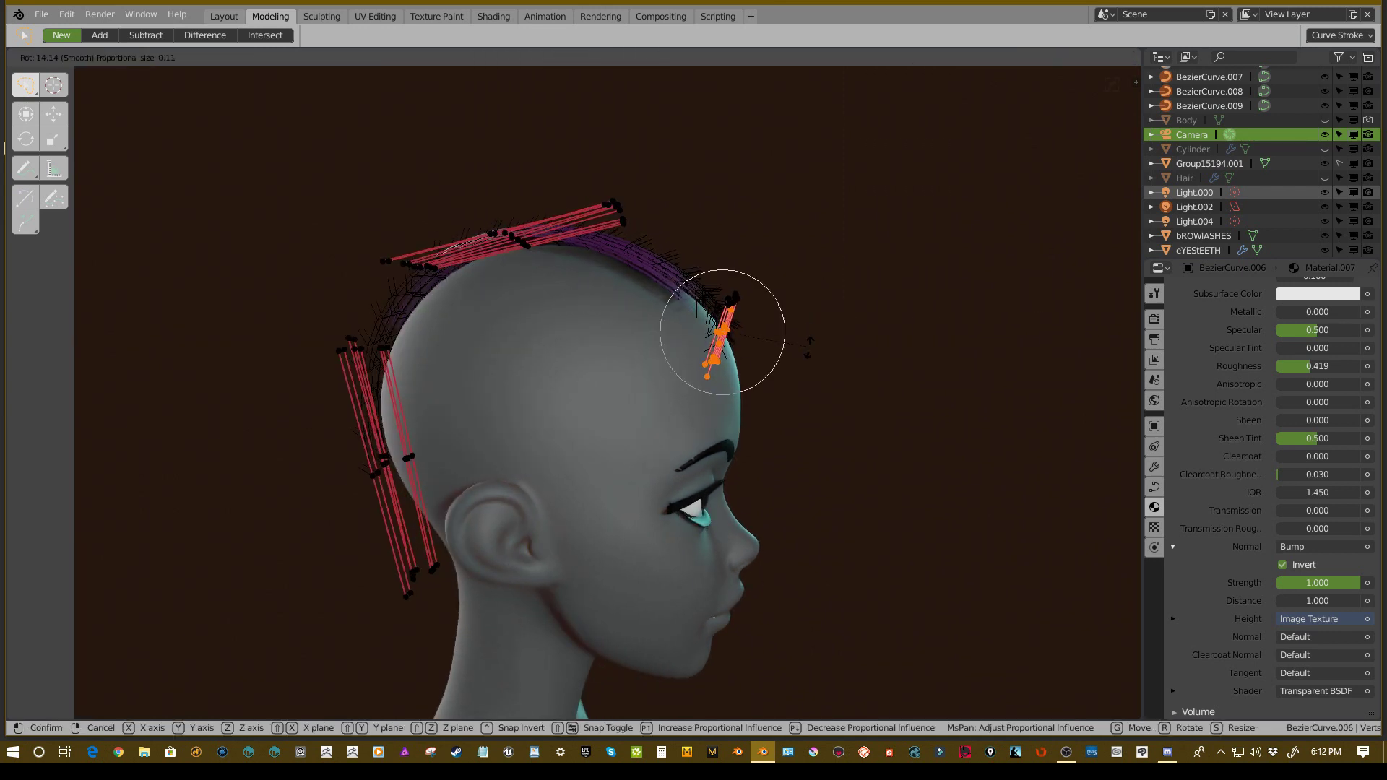
pyautogui.click(809, 347)
# - Rotate the selected forehead points another 12° or so and scale them to 0.902
pyautogui.press('r')
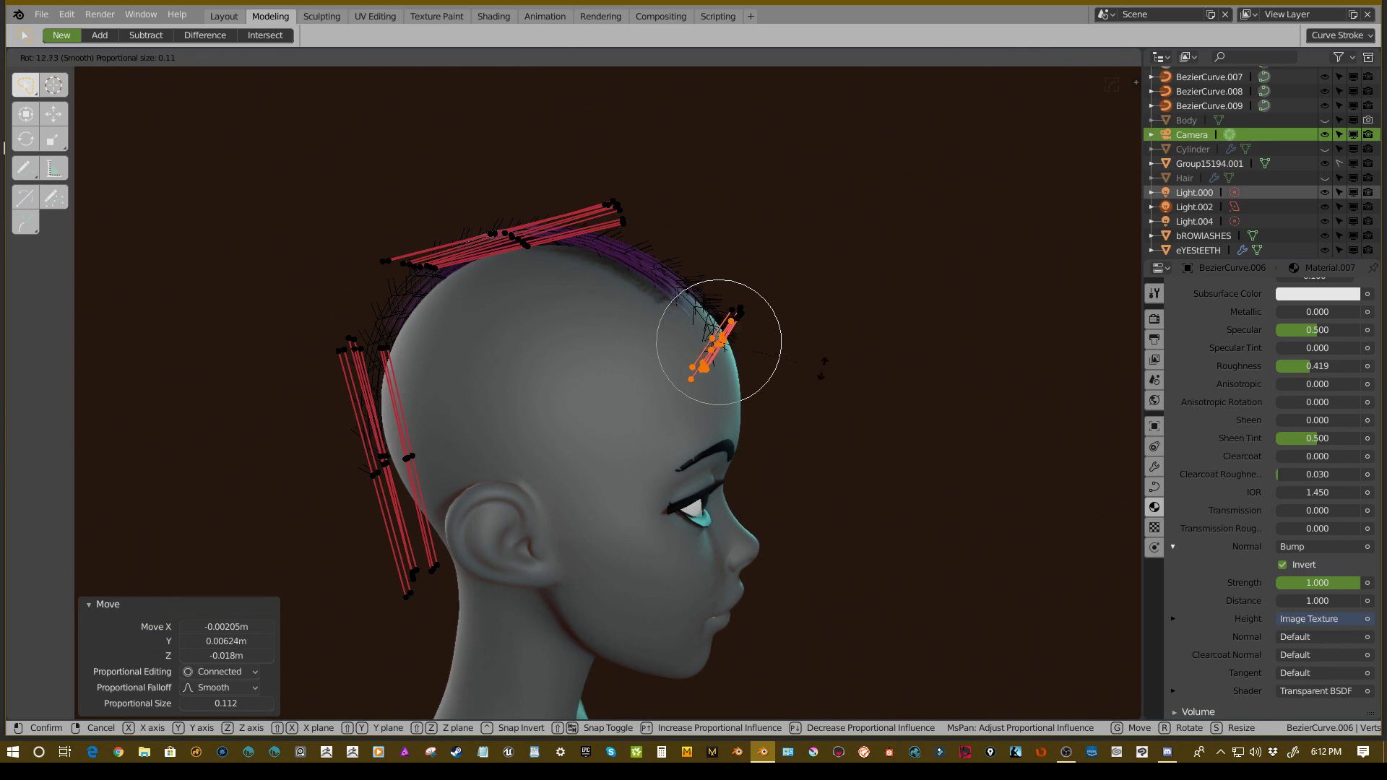
pyautogui.click(822, 361)
pyautogui.press('s')
pyautogui.click(834, 350)
pyautogui.moveTo(836, 350); pyautogui.dragTo(700, 330, button='middle')
pyautogui.press('s')
pyautogui.click(792, 369)
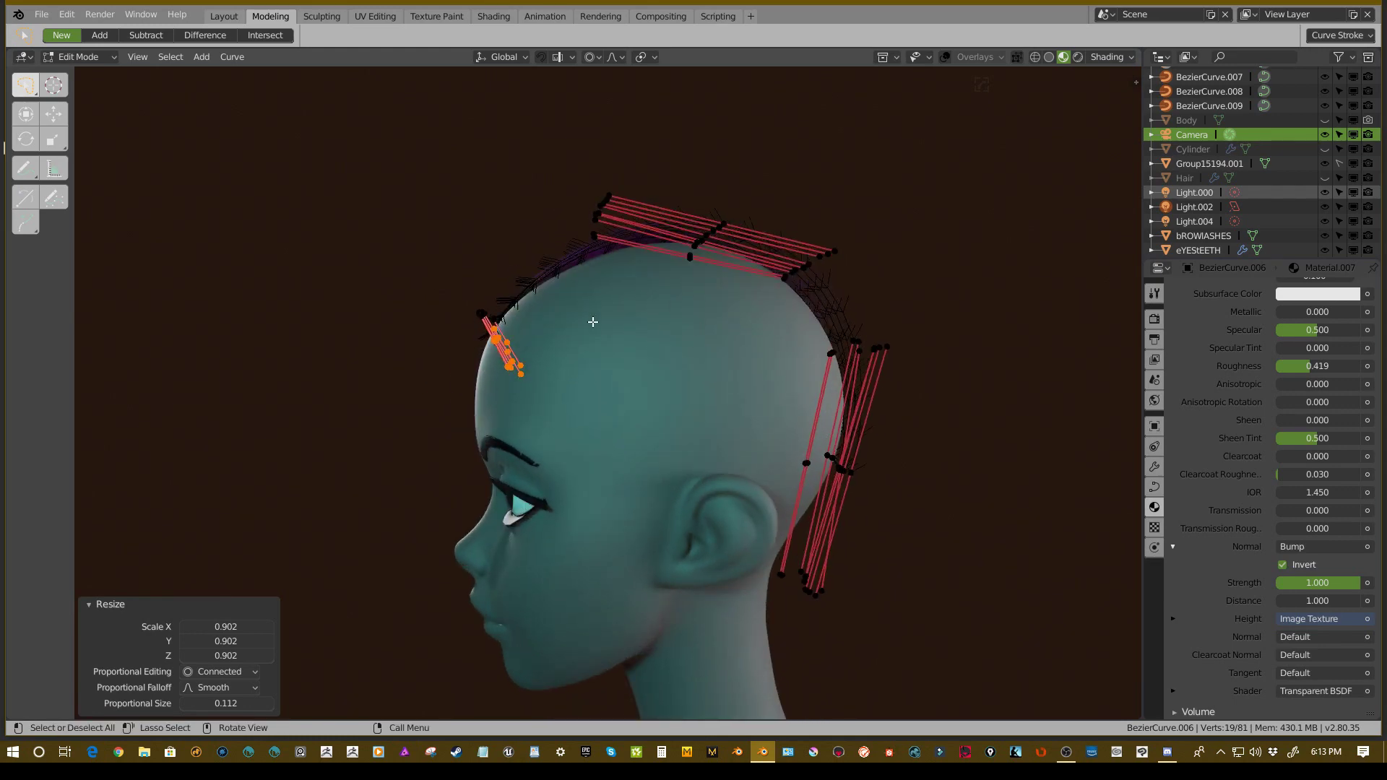
# - Select only the forehead points' upper handles and move them about -0.0076 m along X, -0.041 m along Y and 0.046 m along Z
pyautogui.scroll(3, 473, 304)
pyautogui.moveTo(474, 304); pyautogui.dragTo(655, 234, button='middle')
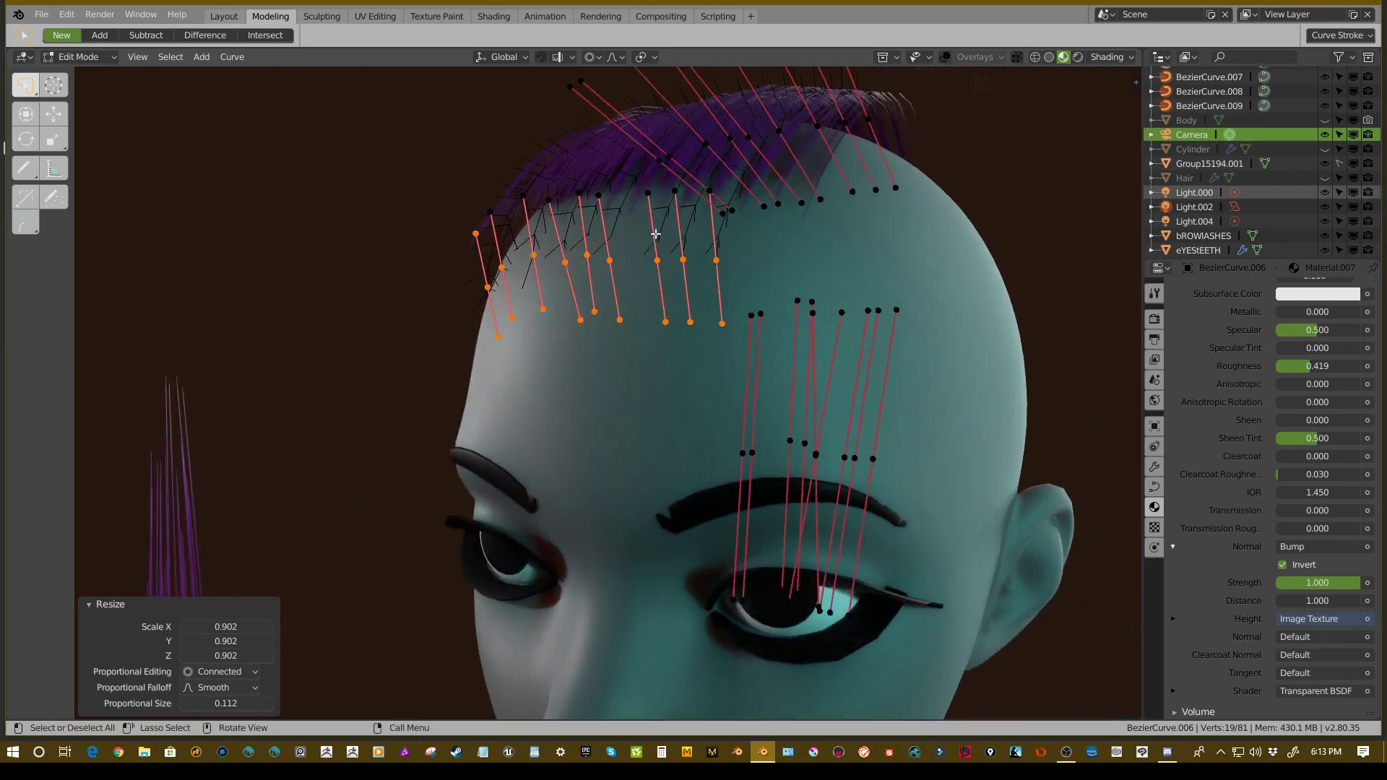
pyautogui.click(705, 190)
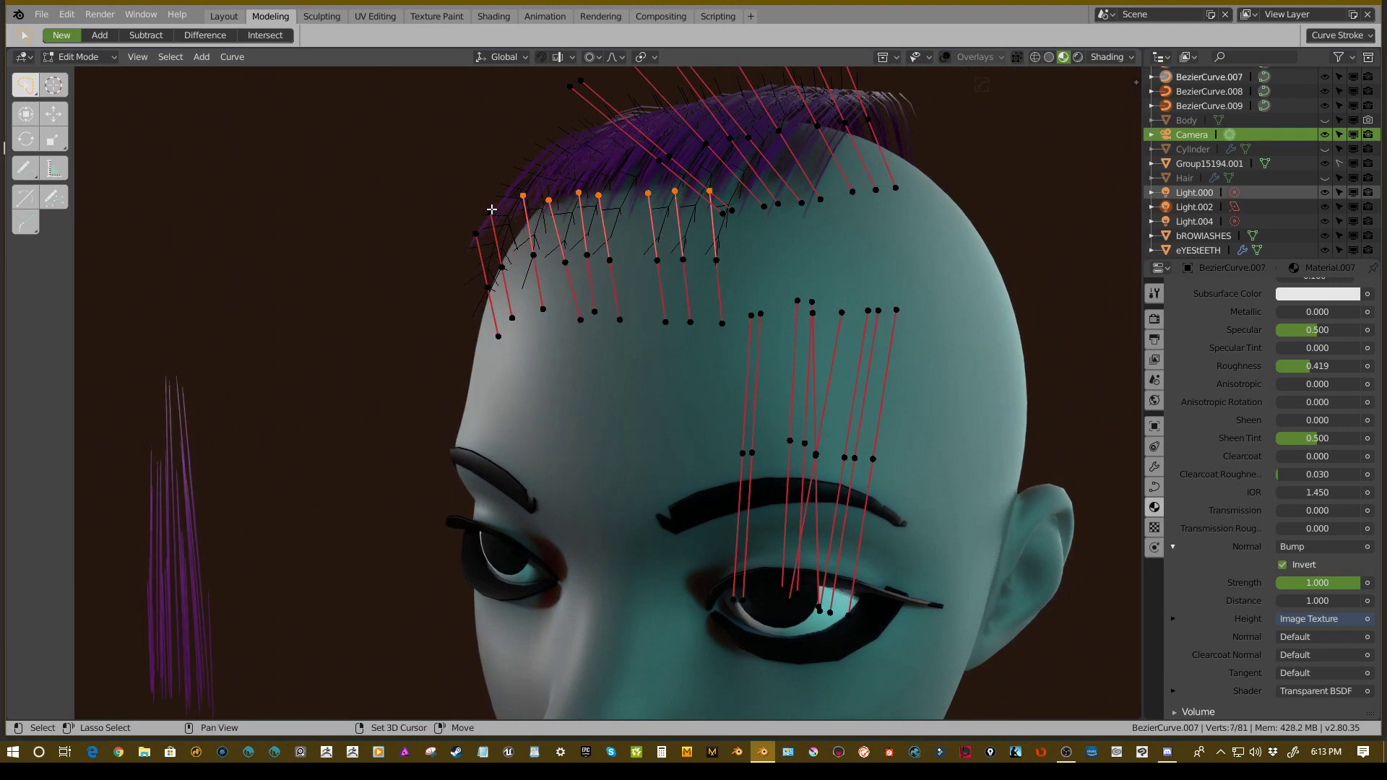
pyautogui.moveTo(670, 203); pyautogui.dragTo(571, 223, button='middle')
pyautogui.scroll(-3, 571, 223)
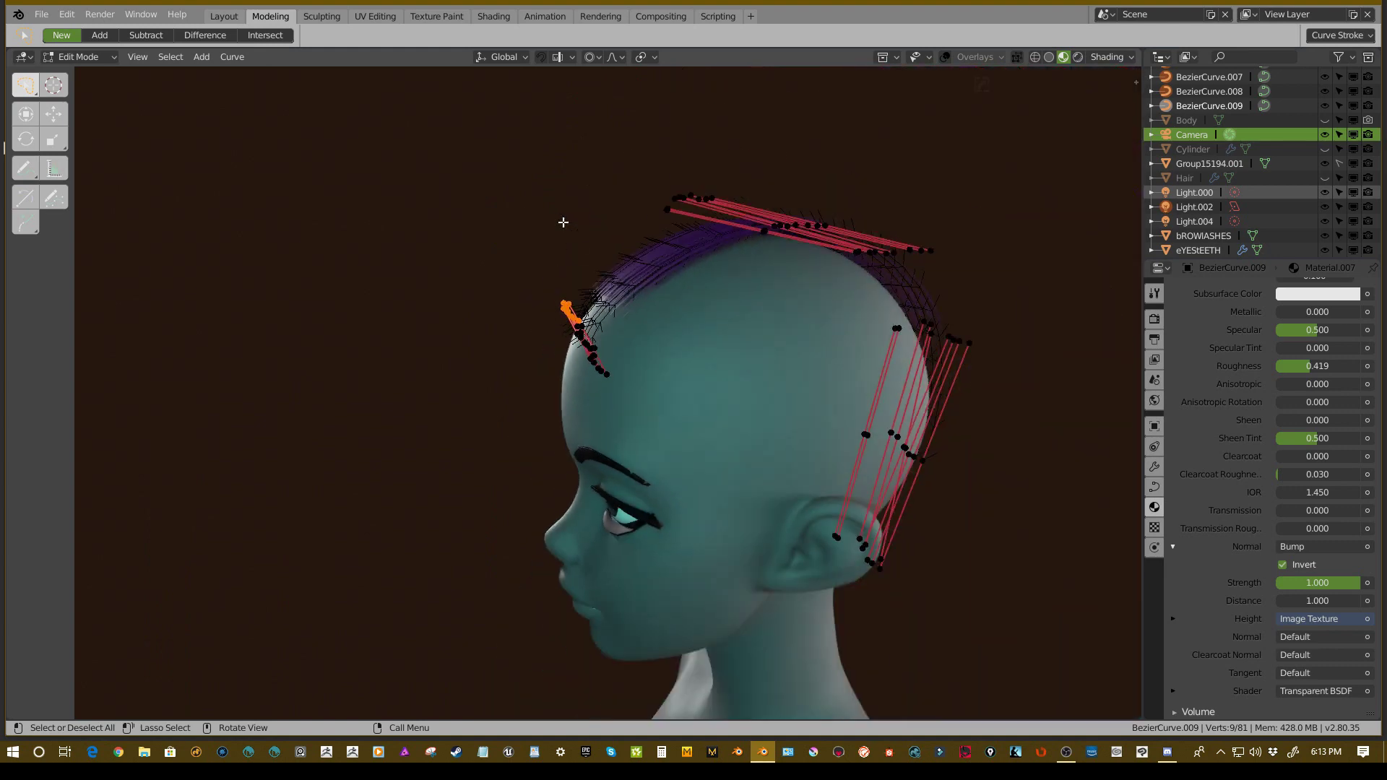
pyautogui.press('g')
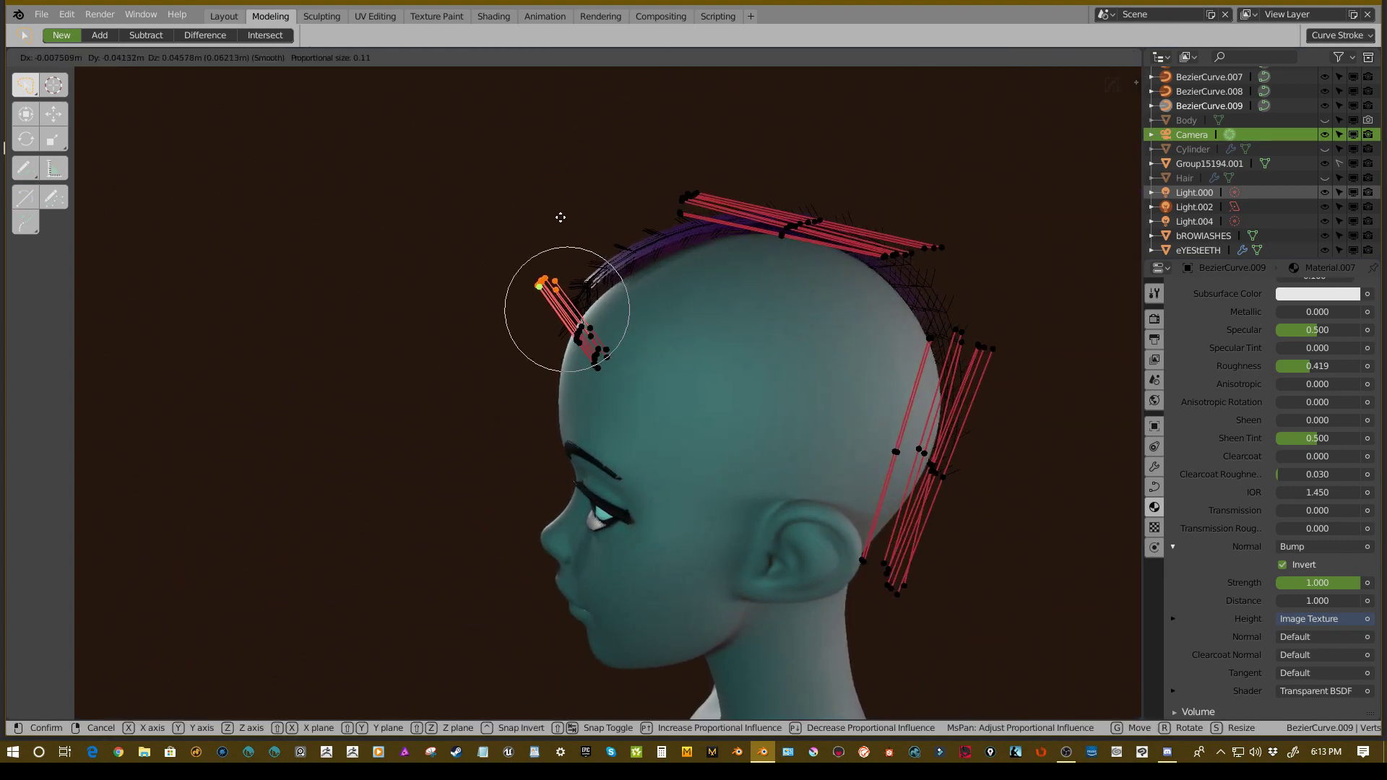
pyautogui.click(562, 214)
# - Reposition the forehead points of the outer strips on the character's right, moving BezierCurve.009's point 0.00884 m along X and -0.00023 m along Y
pyautogui.moveTo(563, 215); pyautogui.dragTo(541, 348, button='middle')
pyautogui.scroll(2, 614, 232)
pyautogui.click(563, 329)
pyautogui.press('g')
pyautogui.click(602, 322)
pyautogui.click(551, 338)
pyautogui.press('g')
pyautogui.click(558, 334)
pyautogui.press('g')
pyautogui.click(562, 343)
pyautogui.press('g')
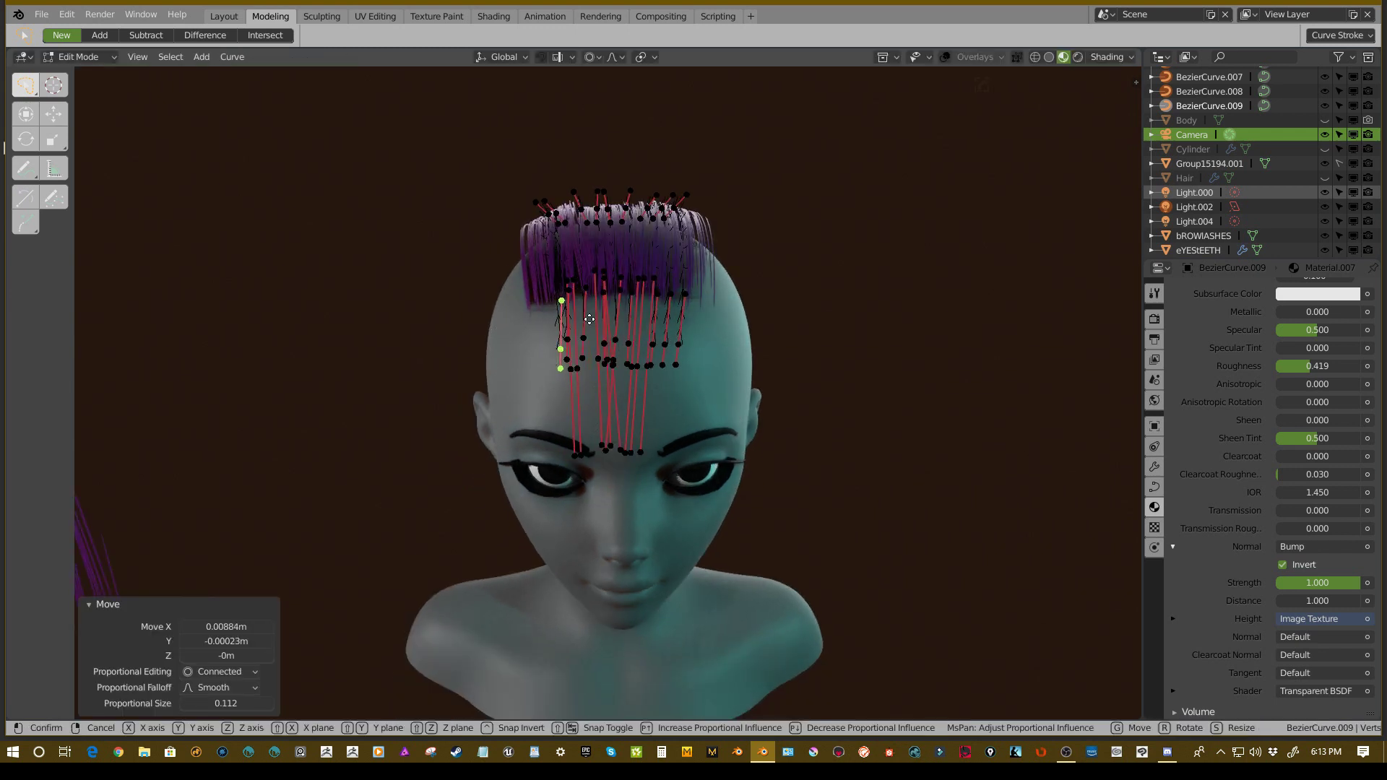
pyautogui.click(580, 328)
# - Adjust the forehead point of opposite-side strip BezierCurve.005, including a move of -0.00246 m along X and -0.000143 m along Y
pyautogui.moveTo(695, 288)
pyautogui.mouseDown(button='middle')
pyautogui.moveTo(672, 342)
pyautogui.moveTo(702, 292)
pyautogui.mouseUp(button='middle')
pyautogui.click(666, 337)
pyautogui.press('g')
pyautogui.click(663, 347)
pyautogui.press('g')
pyautogui.click(659, 353)
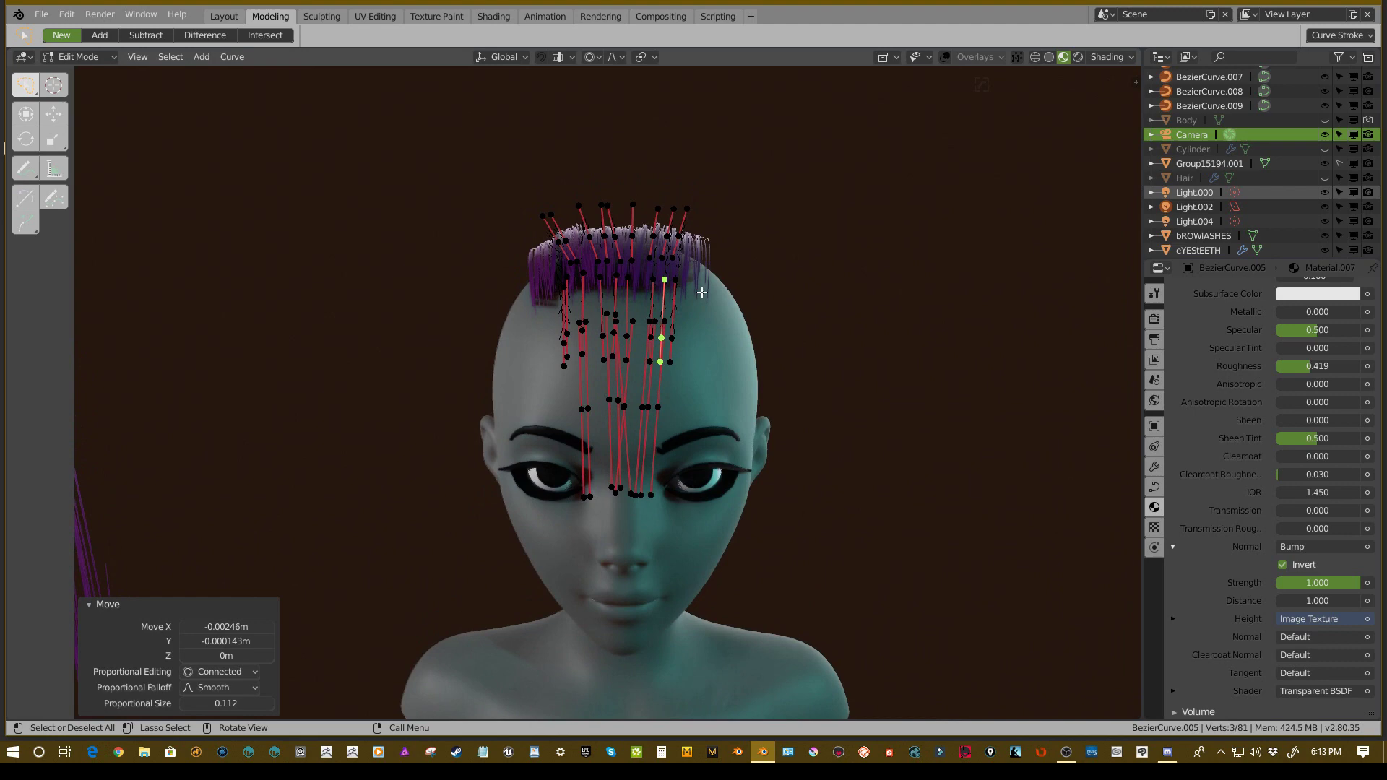
# - Tilt the forehead curve point of BezierCurve.006 slightly in the negative direction and return to Object Mode
pyautogui.click(672, 337)
pyautogui.hotkey('ctrl', 't')
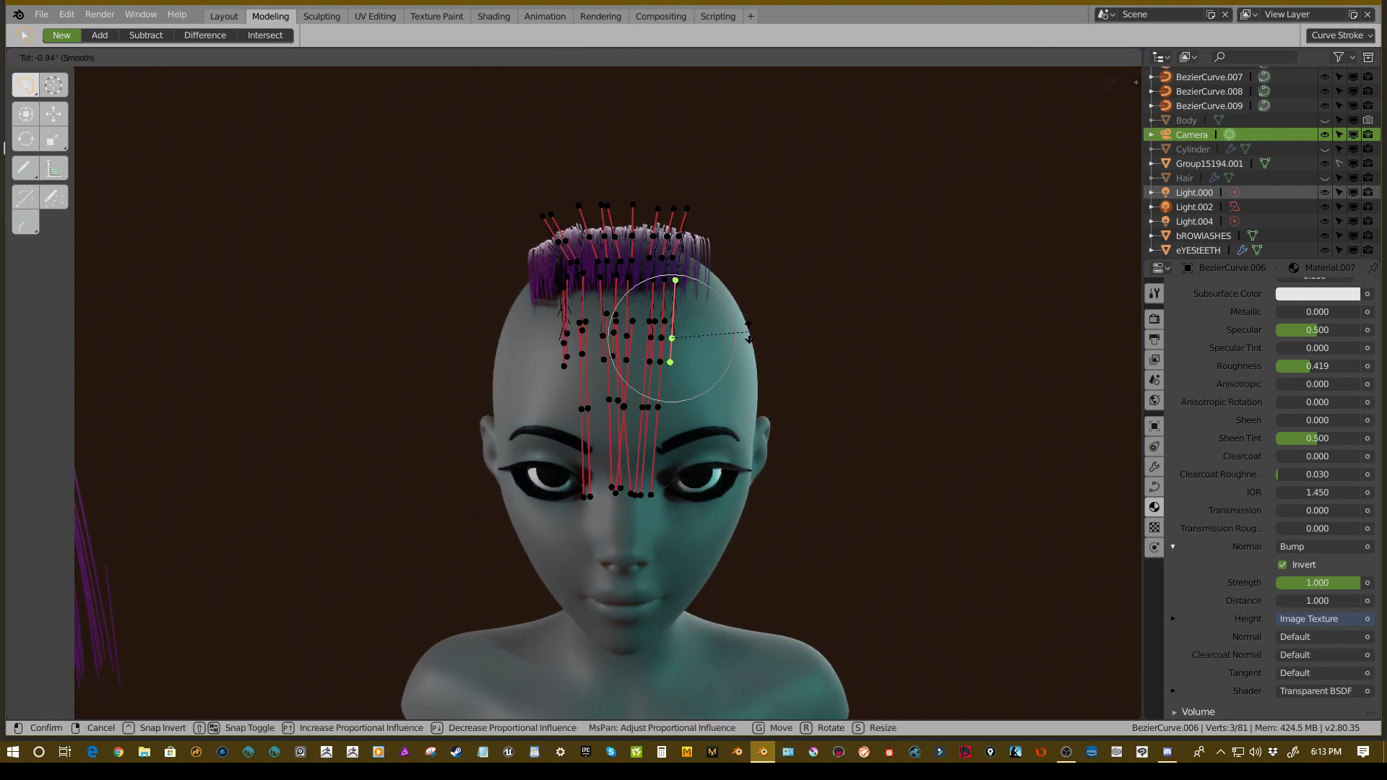
pyautogui.click(749, 334)
pyautogui.press('Tab')
# - Select only the forehead points and their lower handles on all hair strips and move them about 0.012, 0.017 and -0.031 m along X, Y and Z
pyautogui.moveTo(796, 322); pyautogui.dragTo(636, 310, button='middle')
pyautogui.press('Tab')
pyautogui.press('a')
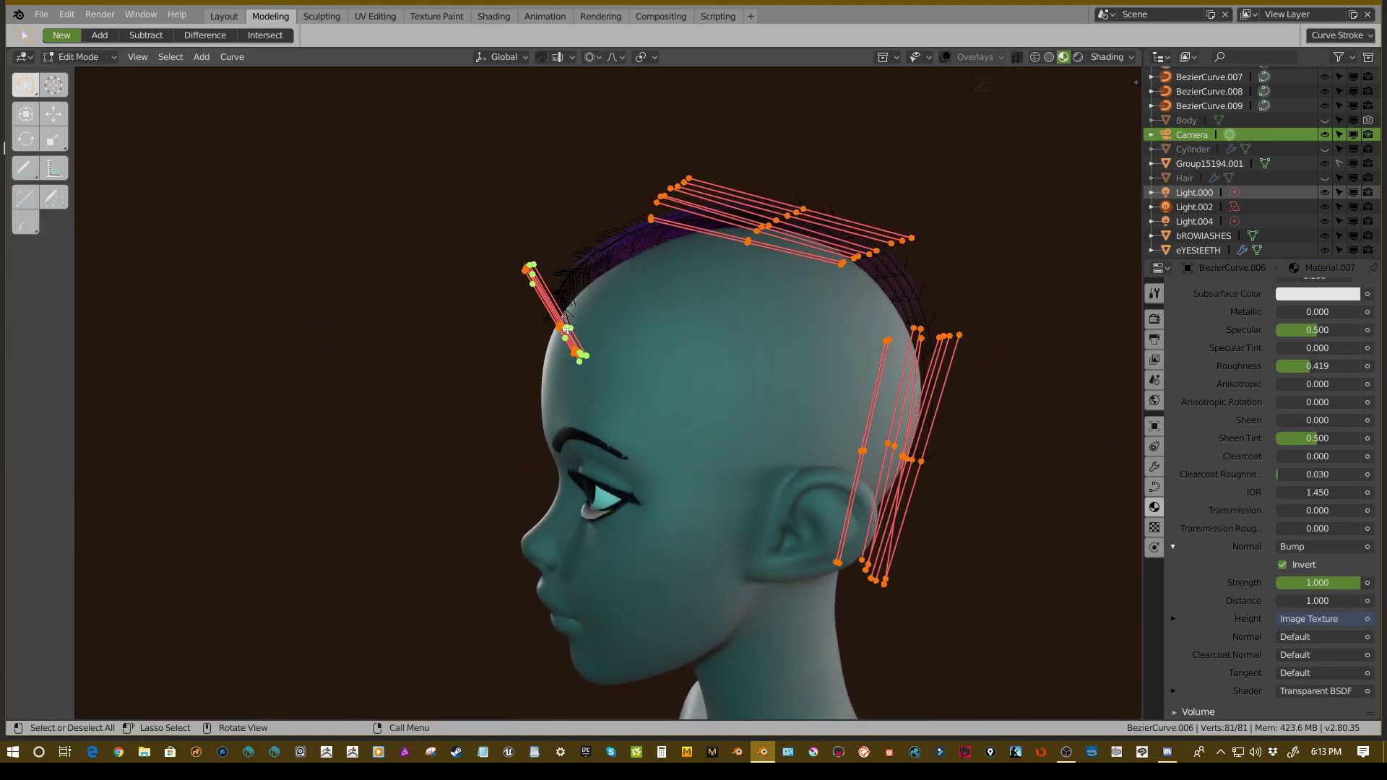
pyautogui.hotkey('alt', 'a')
pyautogui.moveTo(436, 296); pyautogui.dragTo(633, 377)
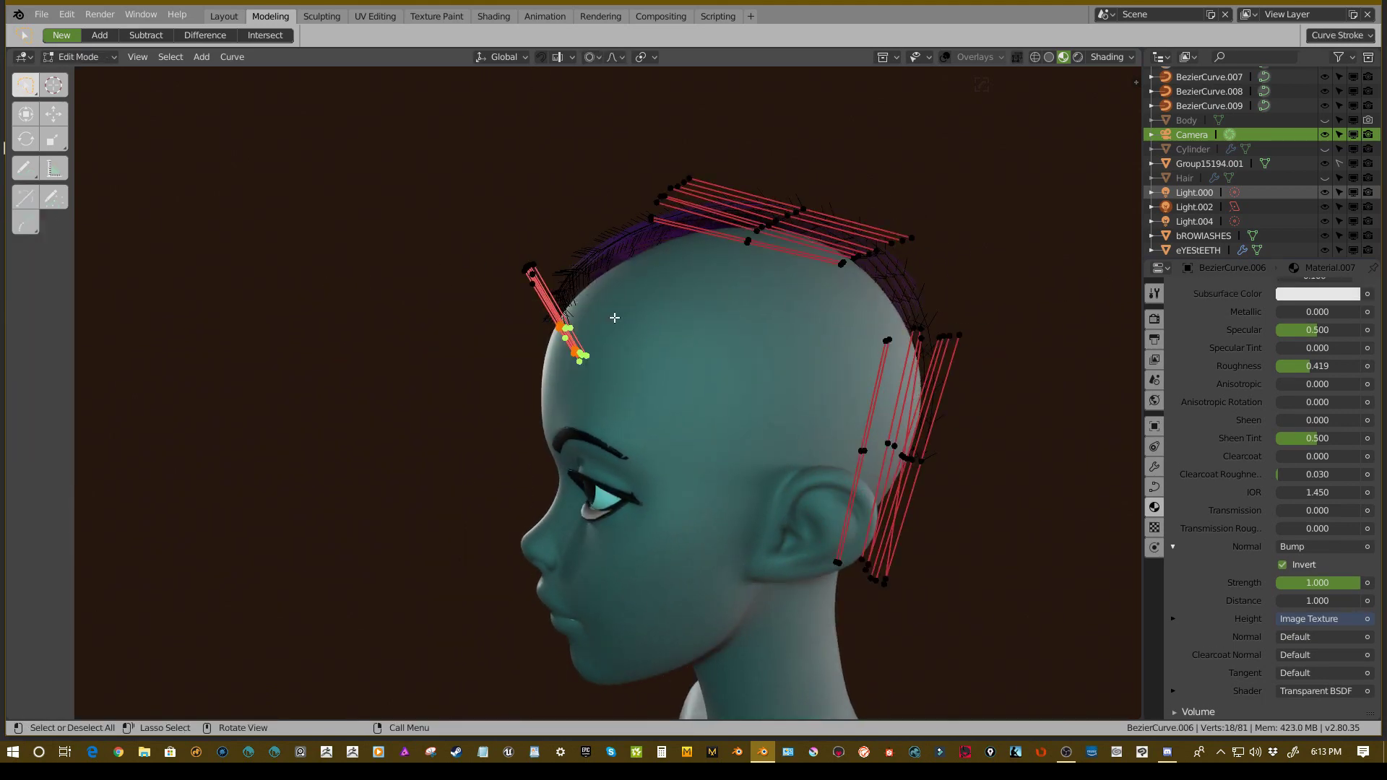
pyautogui.moveTo(615, 317); pyautogui.dragTo(635, 317, button='middle')
pyautogui.press('g')
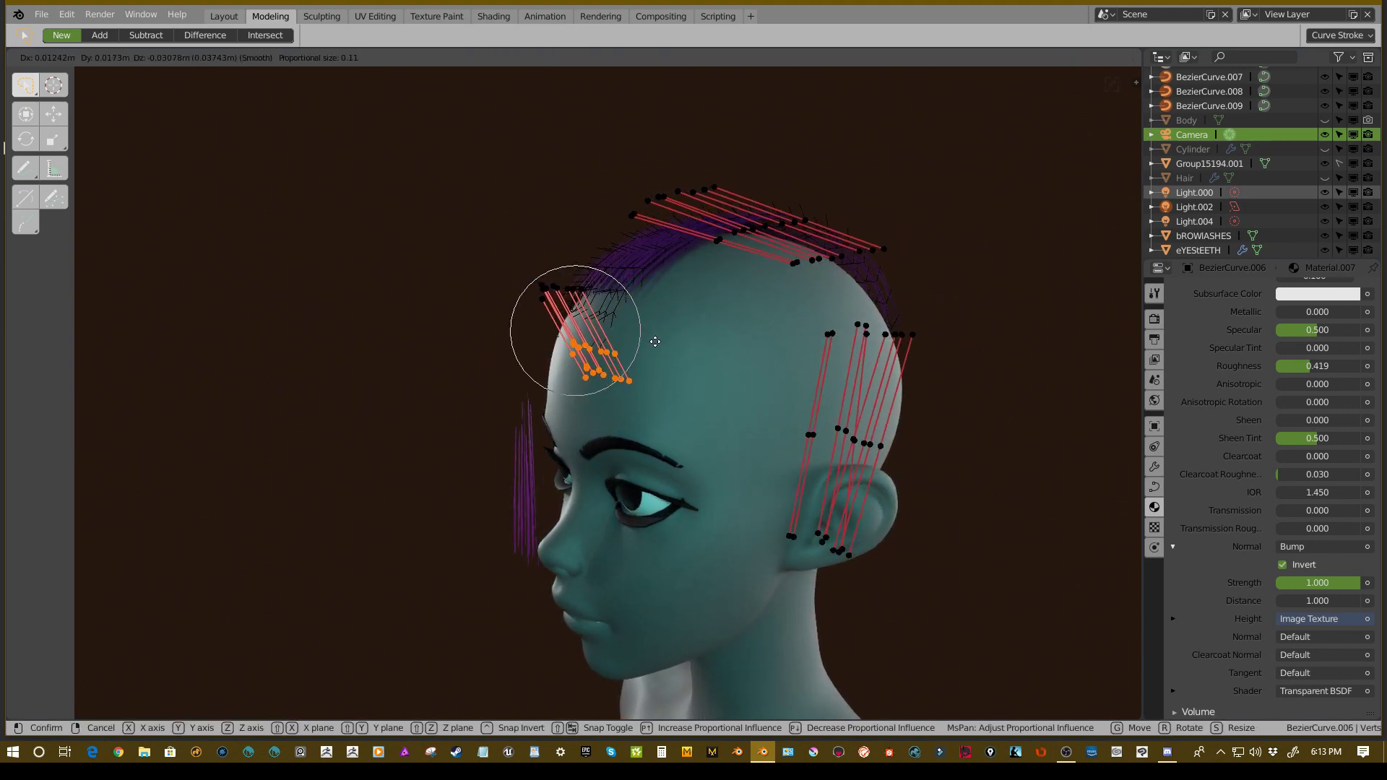
pyautogui.click(654, 341)
# - Rotate the selected forehead points, reposition them against the forehead, and return to Object Mode
pyautogui.moveTo(655, 341); pyautogui.dragTo(737, 358, button='middle')
pyautogui.press('r')
pyautogui.click(755, 323)
pyautogui.press('g')
pyautogui.click(777, 316)
pyautogui.press('Tab')
# - Duplicate the outer hair strip on the character's right and place the copy farther down that side of the scalp
pyautogui.click(567, 361)
pyautogui.hotkey('shift', 'd')
pyautogui.click(583, 397)
pyautogui.press('g')
pyautogui.click(662, 367)
pyautogui.press('g')
pyautogui.click(672, 318)
# - Tilt all points of the duplicated strip by -17° in Edit Mode
pyautogui.press('Tab')
pyautogui.click(773, 360)
pyautogui.press('a')
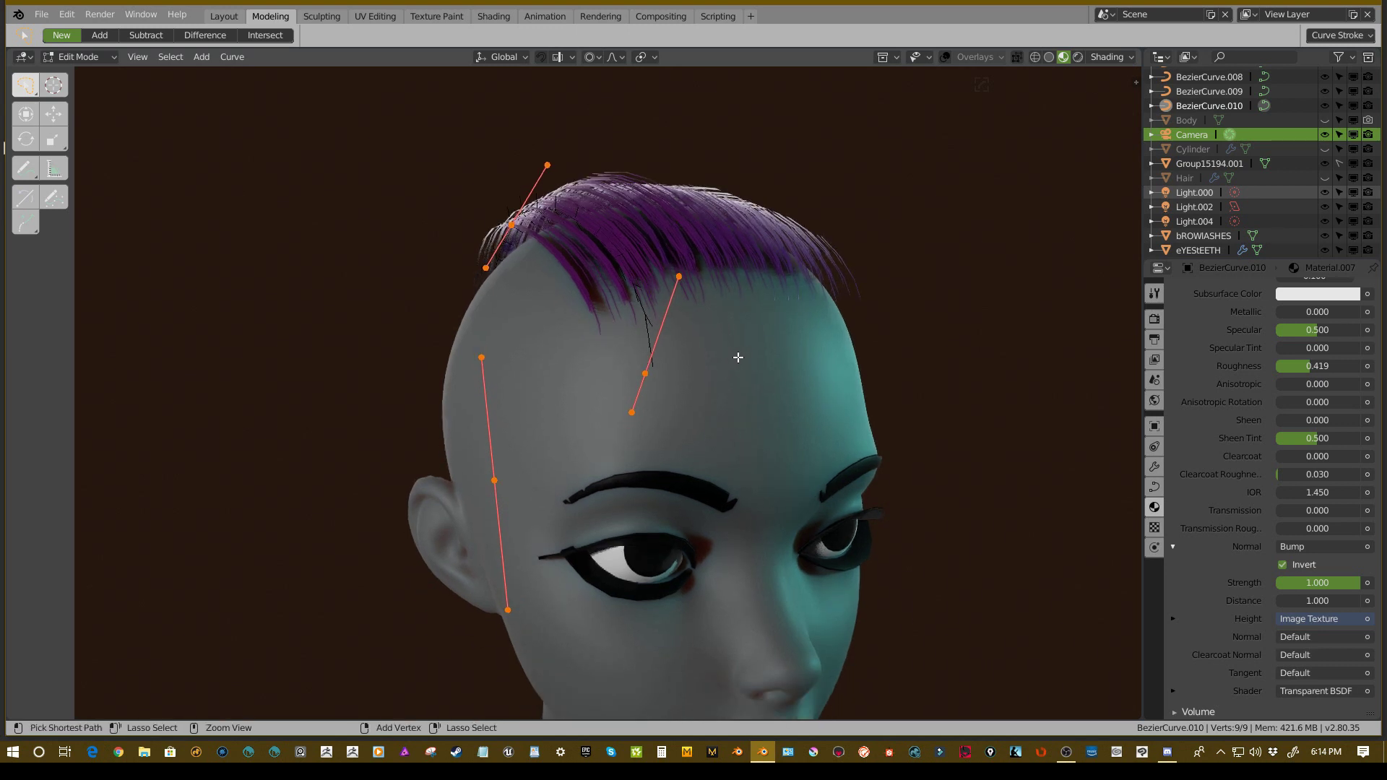
pyautogui.hotkey('ctrl', 't')
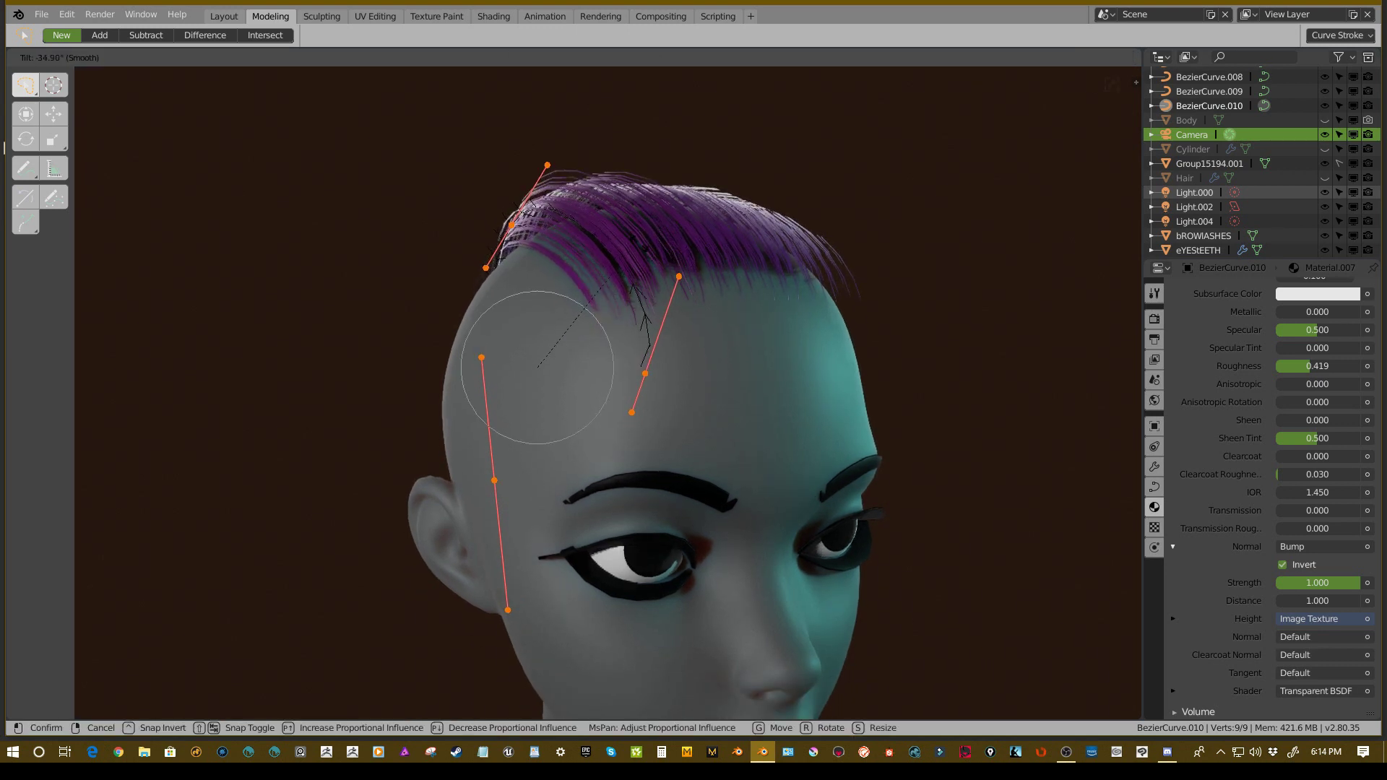
pyautogui.click(538, 366)
# - Move all points of the tilted strip closer to the side of the scalp
pyautogui.press('g')
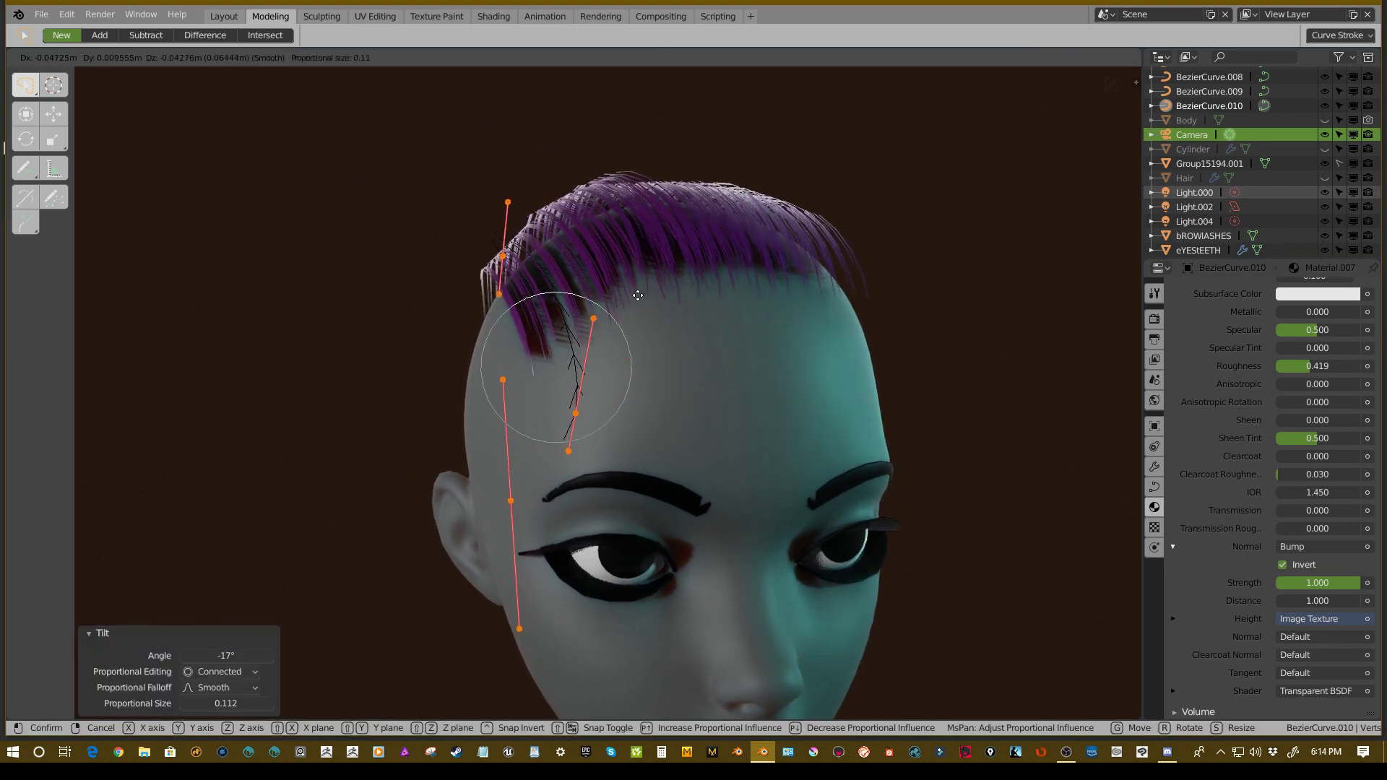
pyautogui.click(574, 289)
pyautogui.moveTo(574, 290); pyautogui.dragTo(630, 292, button='middle')
pyautogui.press('g')
pyautogui.click(630, 285)
# - Move the nape point of BezierCurve.010 in toward the back of the head, adjust its crown point, and return to Object Mode
pyautogui.scroll(-2, 425, 349)
pyautogui.keyDown('shift'); pyautogui.moveTo(423, 420); pyautogui.dragTo(536, 316, button='middle'); pyautogui.keyUp('shift')
pyautogui.click(474, 396)
pyautogui.press('g')
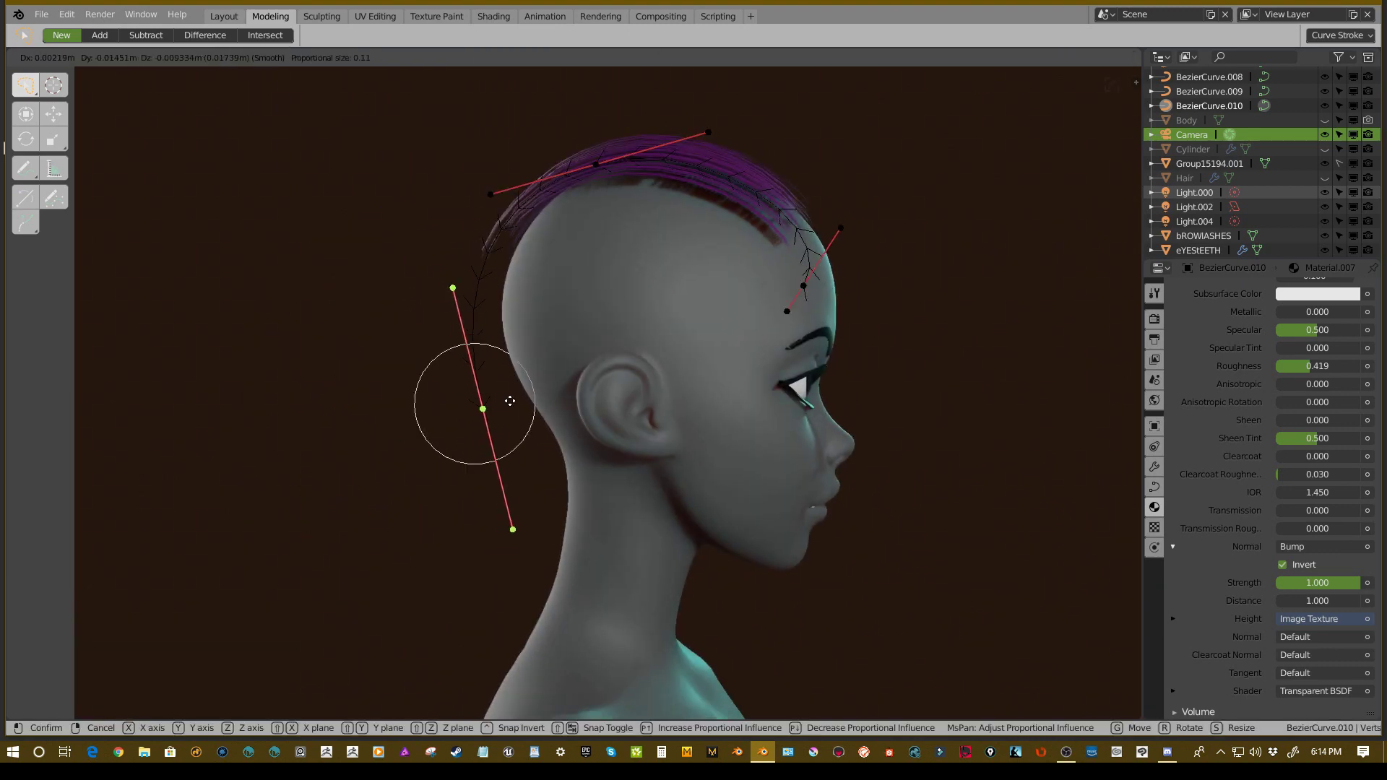
pyautogui.click(534, 407)
pyautogui.click(632, 168)
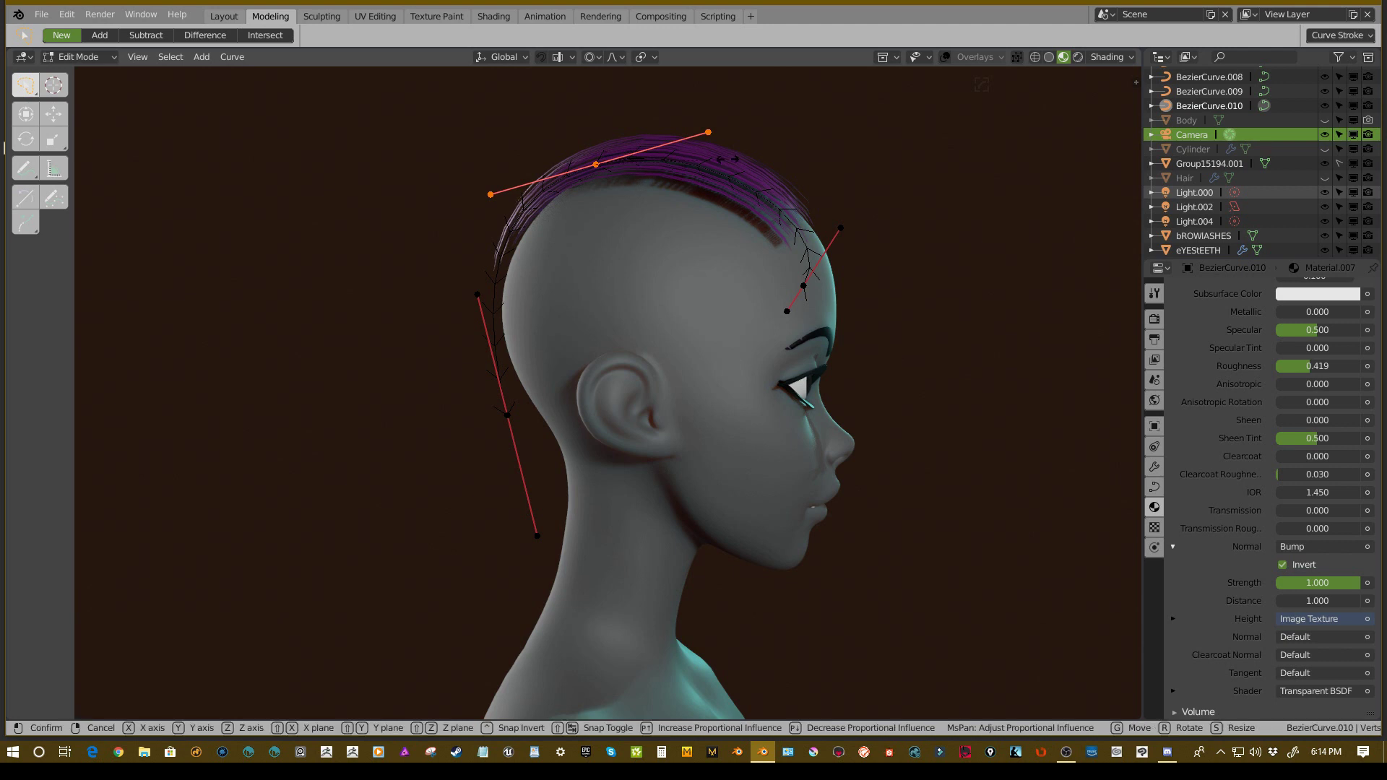
pyautogui.click(787, 189)
pyautogui.moveTo(787, 190); pyautogui.dragTo(707, 279, button='middle')
pyautogui.press('Tab')
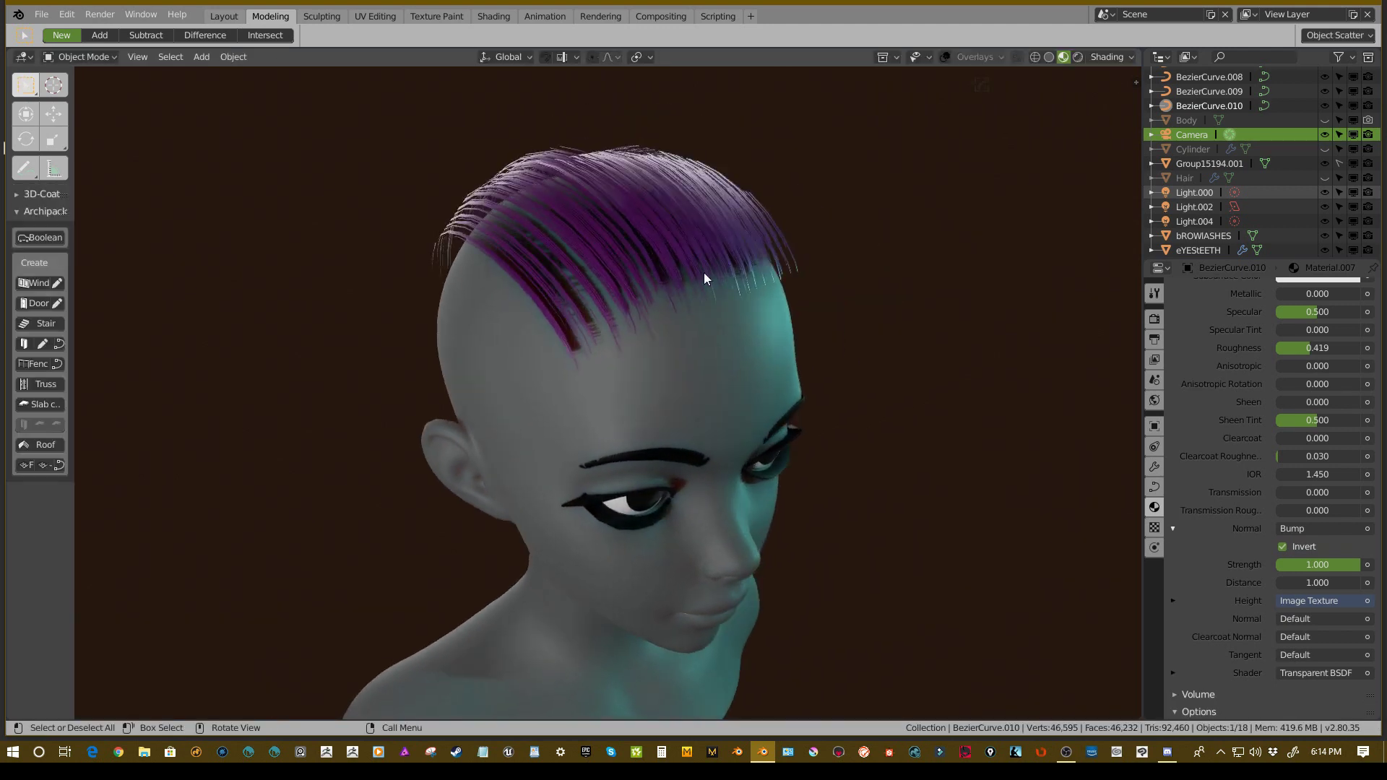
# - Open BezierCurve.006 on the character's left for editing and reposition its nape point
pyautogui.press('Tab')
pyautogui.moveTo(830, 257); pyautogui.dragTo(649, 311, button='middle')
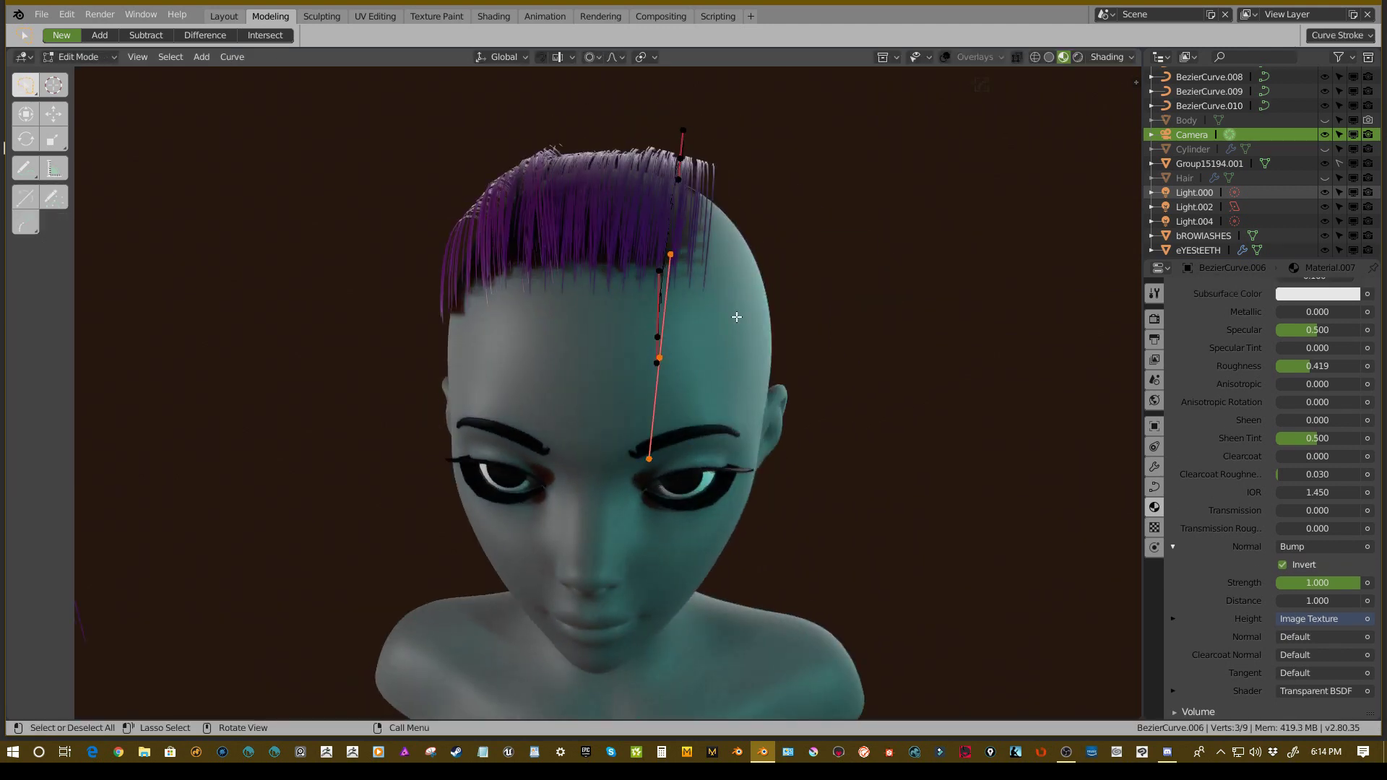
pyautogui.moveTo(736, 317); pyautogui.dragTo(619, 288, button='middle')
pyautogui.press('g')
pyautogui.click(620, 287)
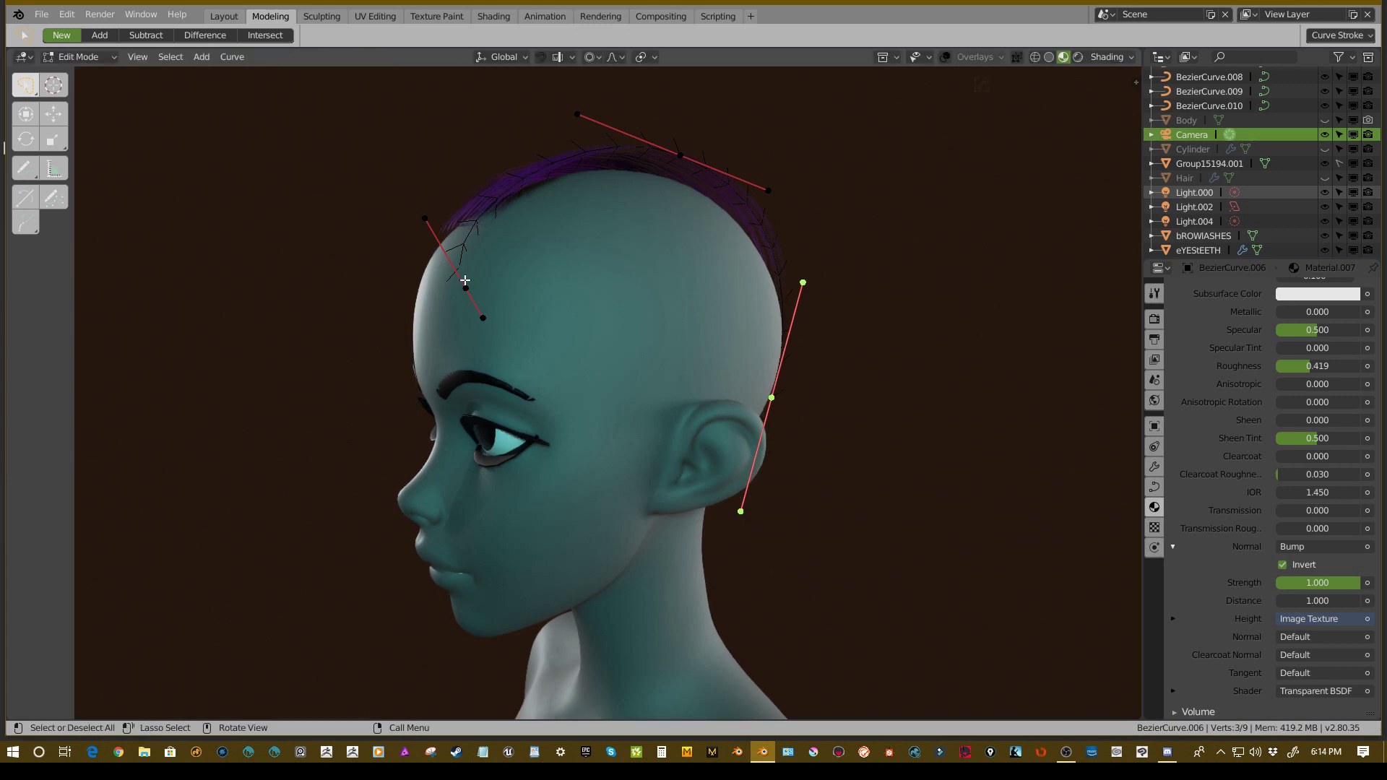
# - Move and rotate BezierCurve.006's points along the scalp, finishing with a crown-point move of 0.00978 m X, -0.00271 m Y and -0.00109 m Z
pyautogui.moveTo(464, 272); pyautogui.dragTo(578, 217, button='middle')
pyautogui.press('g')
pyautogui.click(690, 270)
pyautogui.press('r')
pyautogui.click(792, 289)
pyautogui.press('g')
pyautogui.click(708, 210)
pyautogui.press('g')
pyautogui.click(588, 248)
pyautogui.press('g')
pyautogui.click(565, 202)
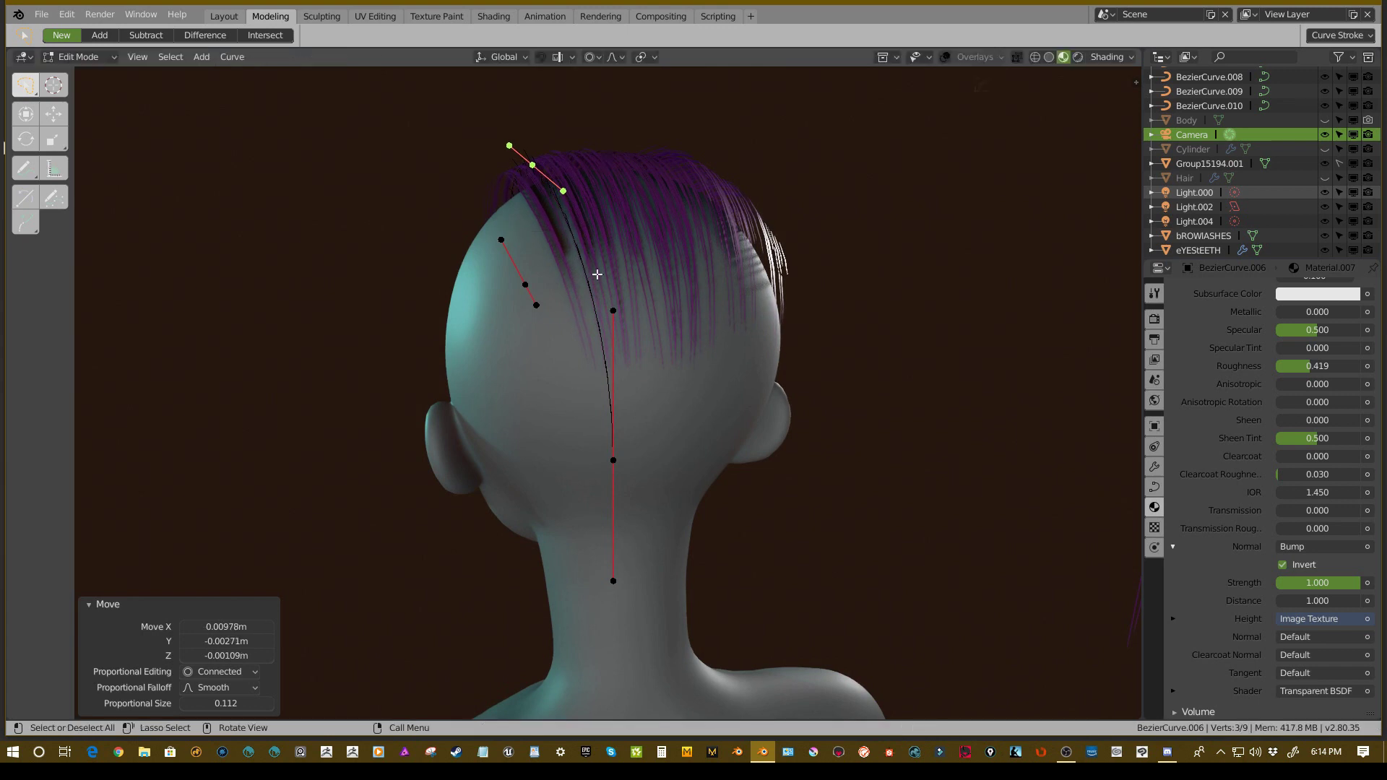
# - Rotate the nape point of BezierCurve.006 by -6.18° and -2.42°, scale it to about 0.83, reposition it, and return to Object Mode
pyautogui.click(618, 455)
pyautogui.moveTo(620, 452); pyautogui.dragTo(663, 378, button='middle')
pyautogui.press('r')
pyautogui.click(672, 353)
pyautogui.press('g')
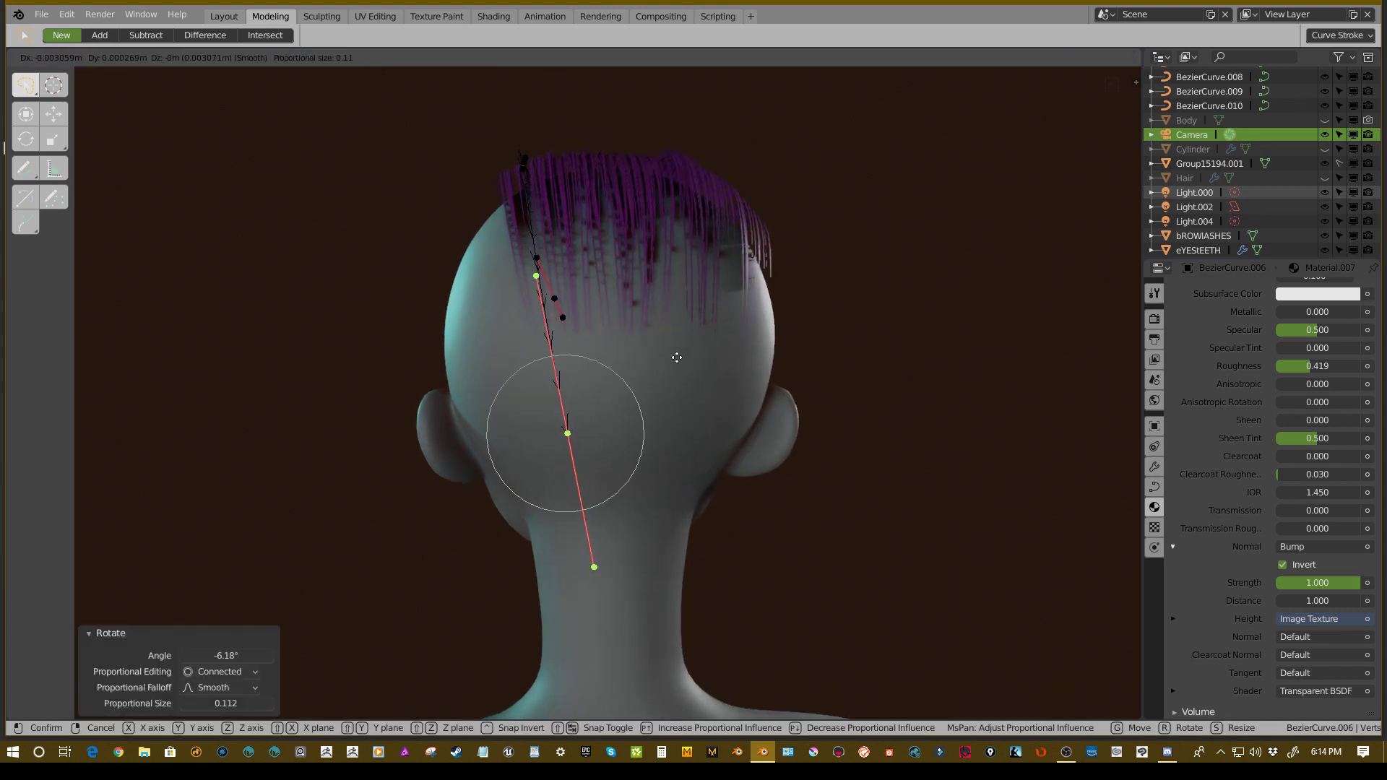
pyautogui.click(685, 357)
pyautogui.press('r')
pyautogui.click(727, 343)
pyautogui.press('s')
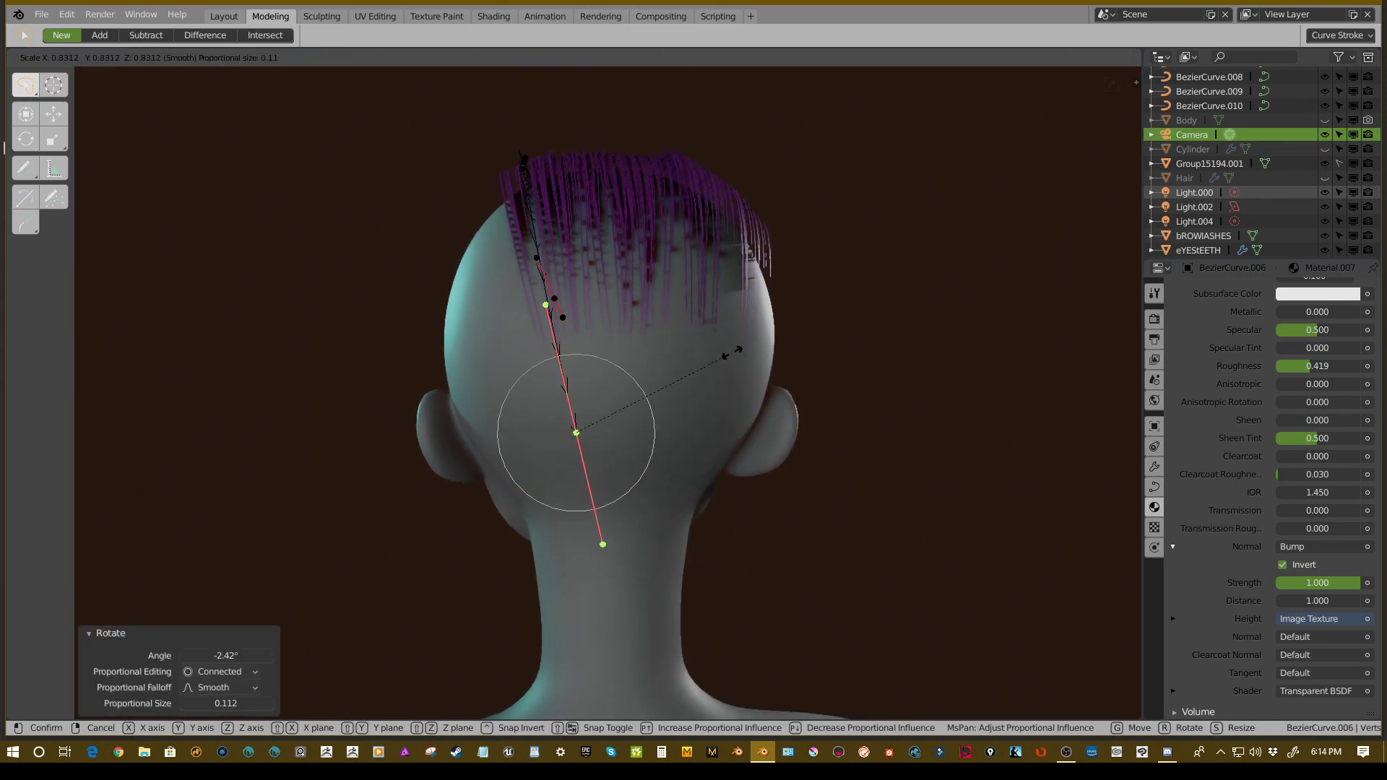
pyautogui.click(731, 353)
pyautogui.moveTo(731, 352); pyautogui.dragTo(827, 325, button='middle')
pyautogui.press('g')
pyautogui.click(681, 290)
pyautogui.hotkey('ctrl', 'Tab')
# - Duplicate the outer strip on the character's left and move the copy 0.0211 m along X, 0.0108 m along Y and -0.0132 m along Z
pyautogui.click(691, 318)
pyautogui.moveTo(687, 316); pyautogui.dragTo(638, 353, button='middle')
pyautogui.hotkey('shift', 'd')
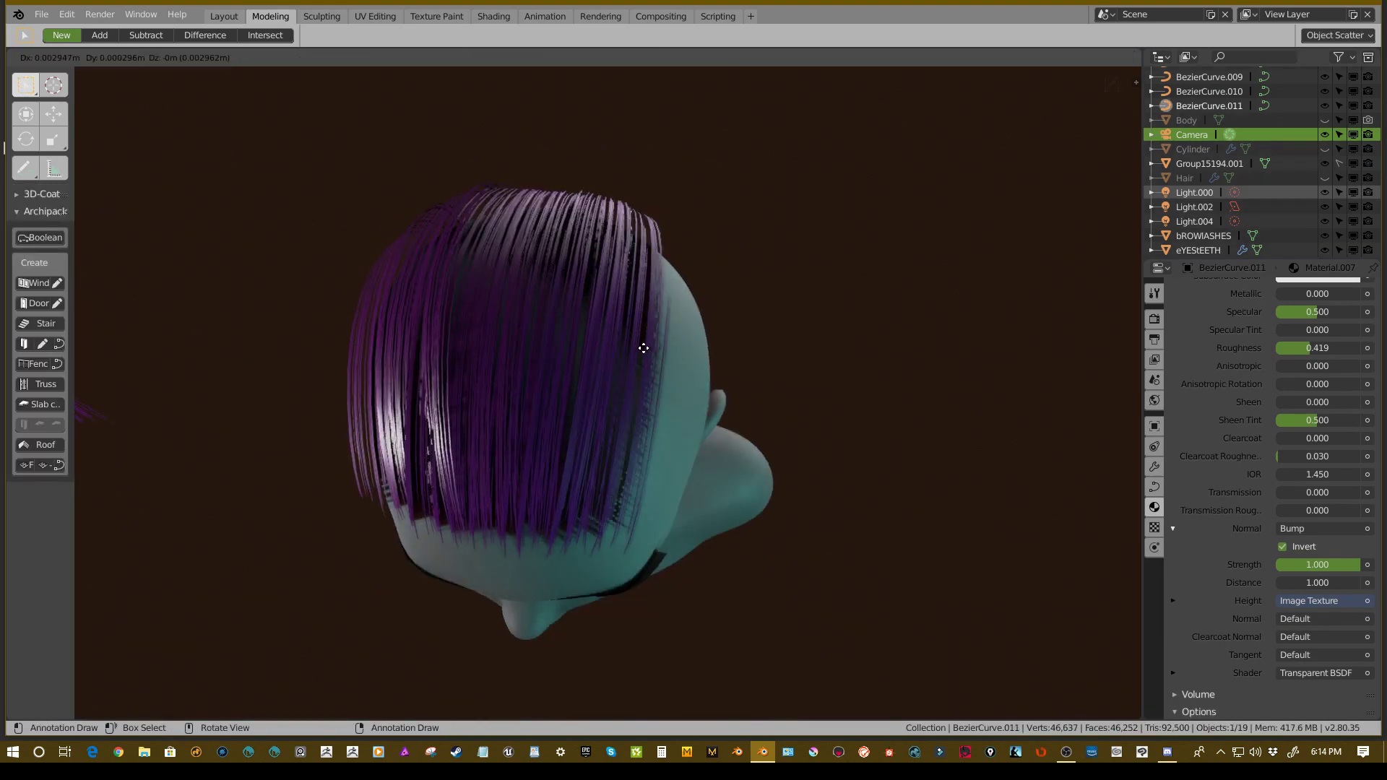
pyautogui.click(687, 392)
pyautogui.moveTo(686, 392); pyautogui.dragTo(694, 294, button='middle')
pyautogui.press('g')
pyautogui.click(636, 304)
# - Rotate the new left-side strip 9.31°, and fine-tune its rotation to match the curve of the head
pyautogui.press('r')
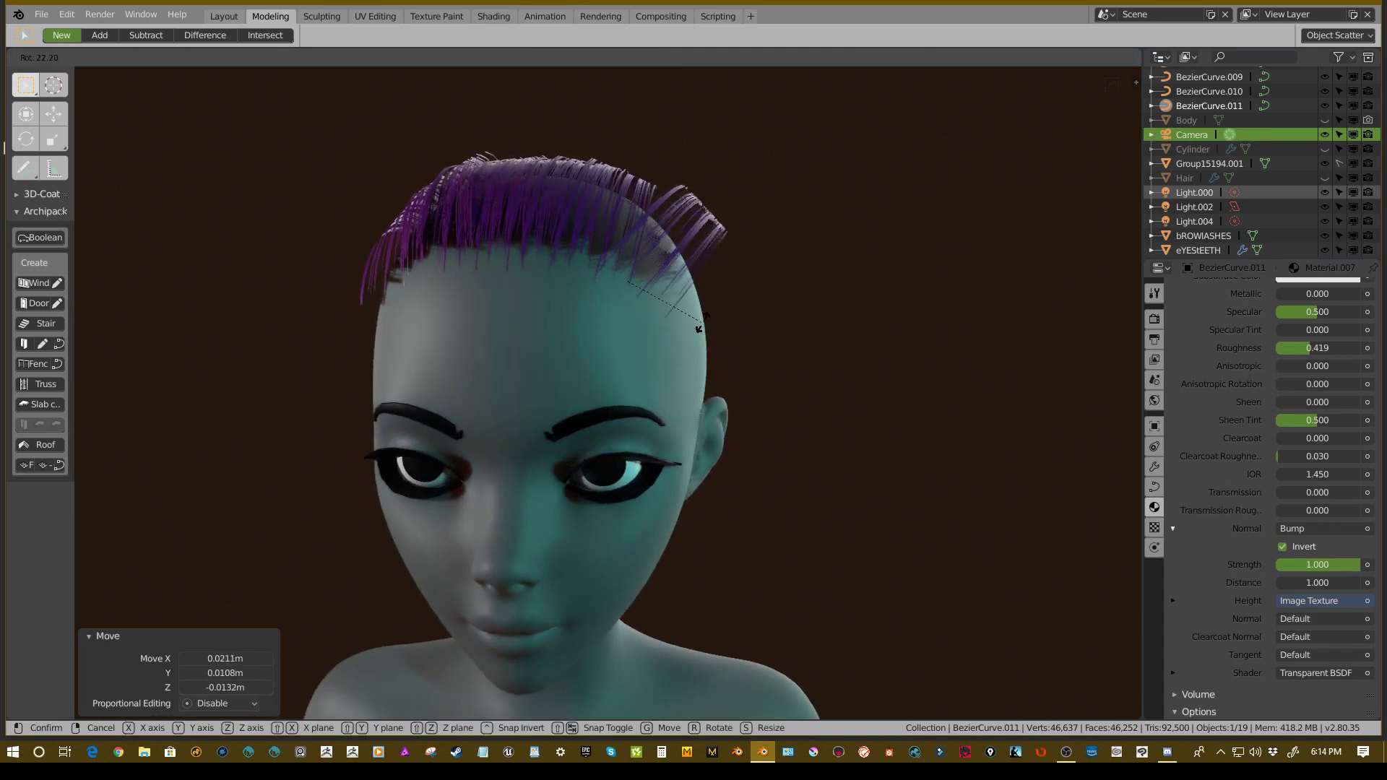
pyautogui.click(705, 309)
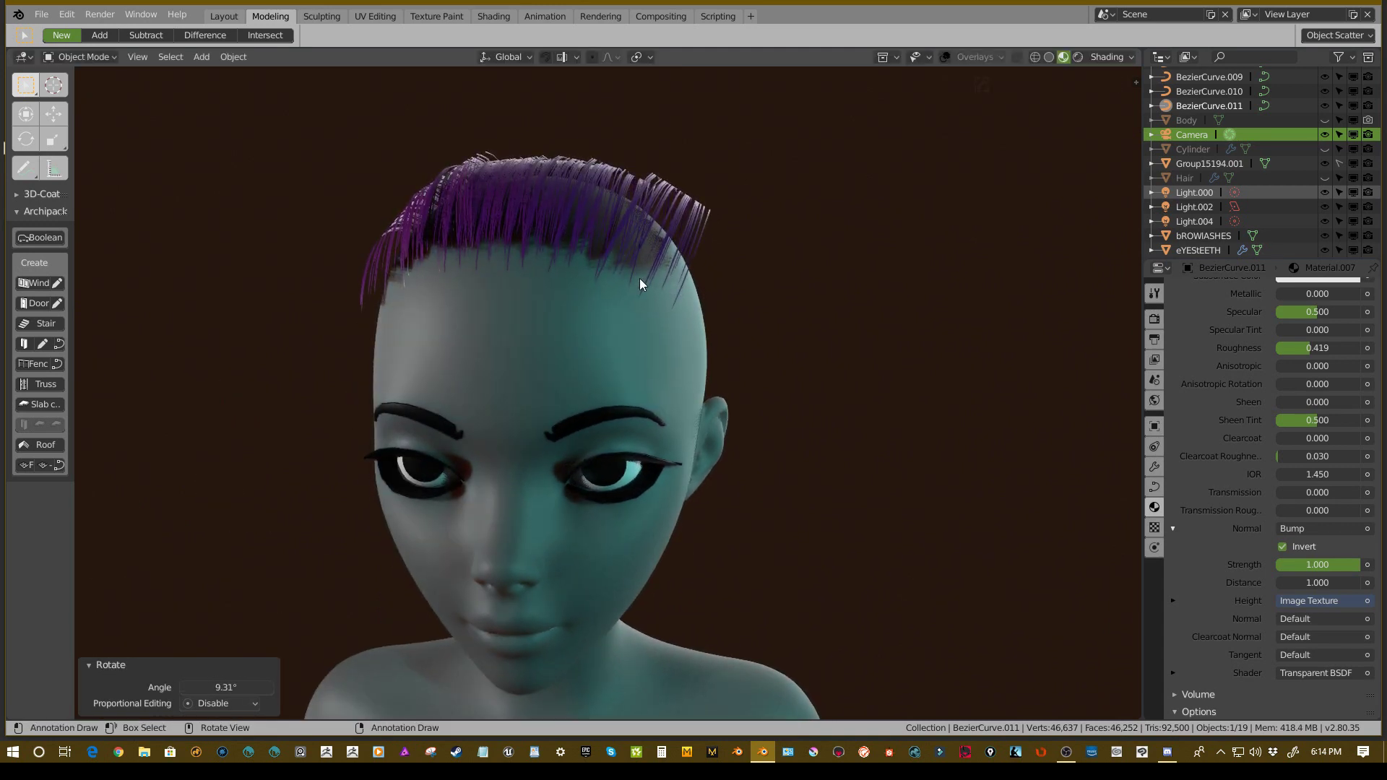
pyautogui.press('r')
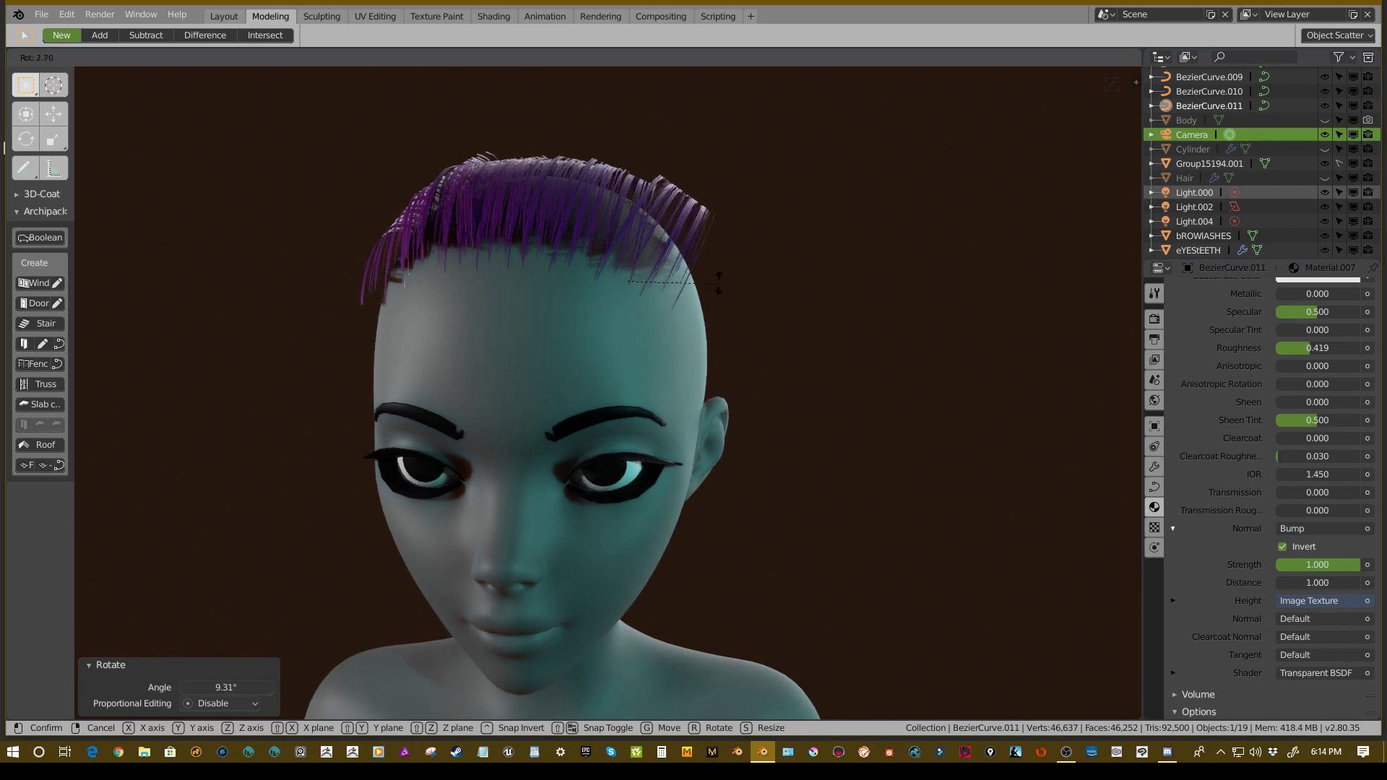
pyautogui.click(720, 278)
pyautogui.moveTo(717, 278); pyautogui.dragTo(572, 340, button='middle')
pyautogui.press('r')
pyautogui.click(700, 263)
# - Reposition the crown point of BezierCurve.011 in Edit Mode, ending with a move of -0.000968 m along X and -0.000468 m along Y
pyautogui.press('Tab')
pyautogui.moveTo(798, 327); pyautogui.dragTo(575, 209, button='middle')
pyautogui.press('g')
pyautogui.click(643, 342)
pyautogui.press('g')
pyautogui.click(643, 287)
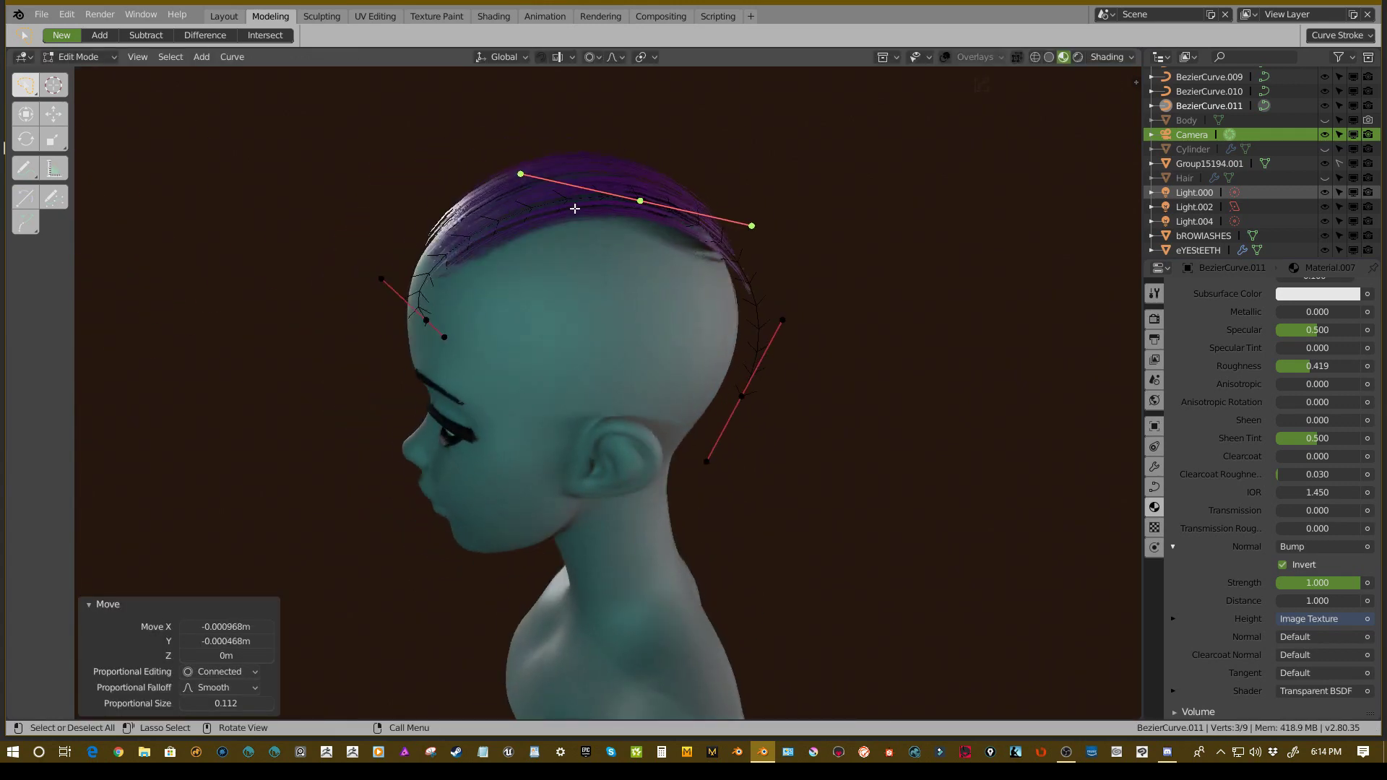
# - Move BezierCurve.011's nape point in toward the head and its crown point by -0.00176 m X, -0.0053 m Y and -0.00804 m Z
pyautogui.click(753, 390)
pyautogui.moveTo(753, 390); pyautogui.dragTo(734, 363, button='middle')
pyautogui.press('g')
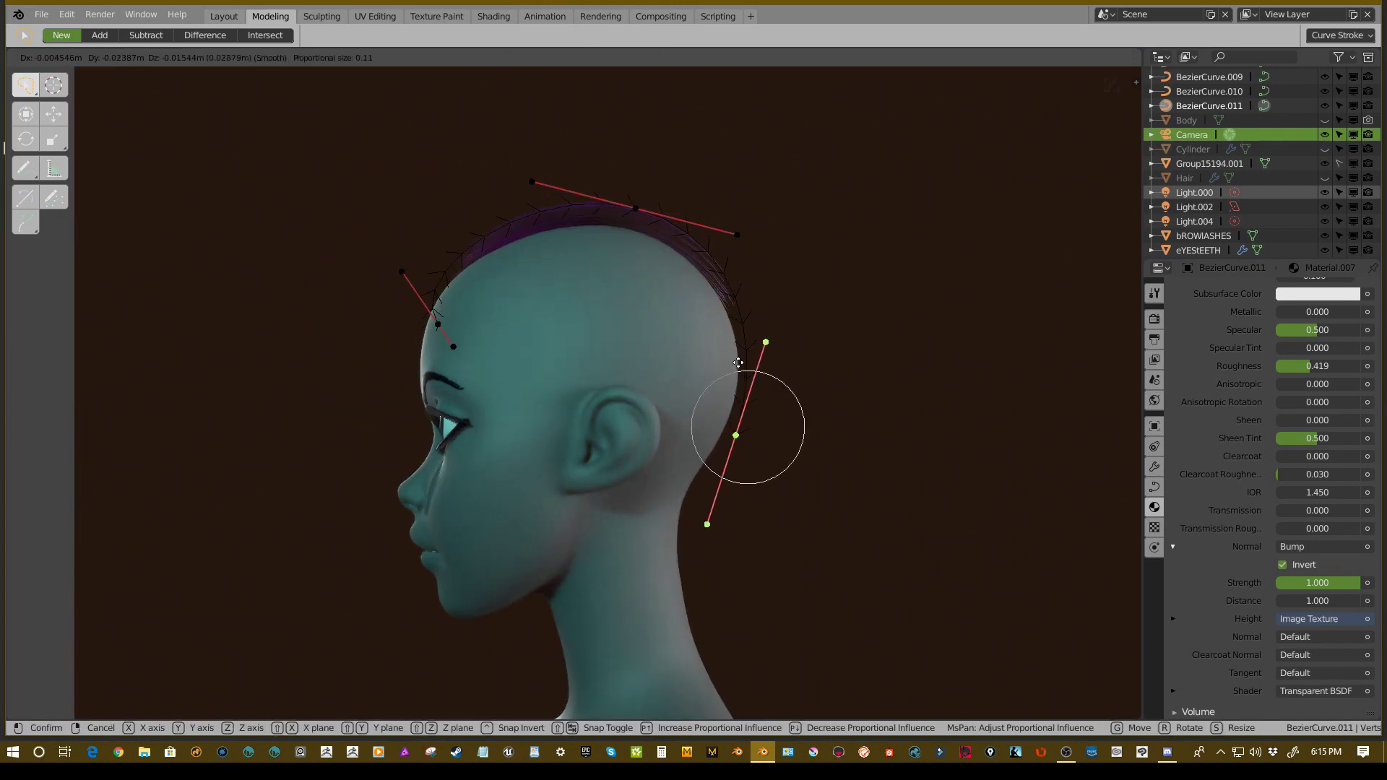
pyautogui.click(738, 362)
pyautogui.click(633, 209)
pyautogui.press('g')
pyautogui.click(633, 212)
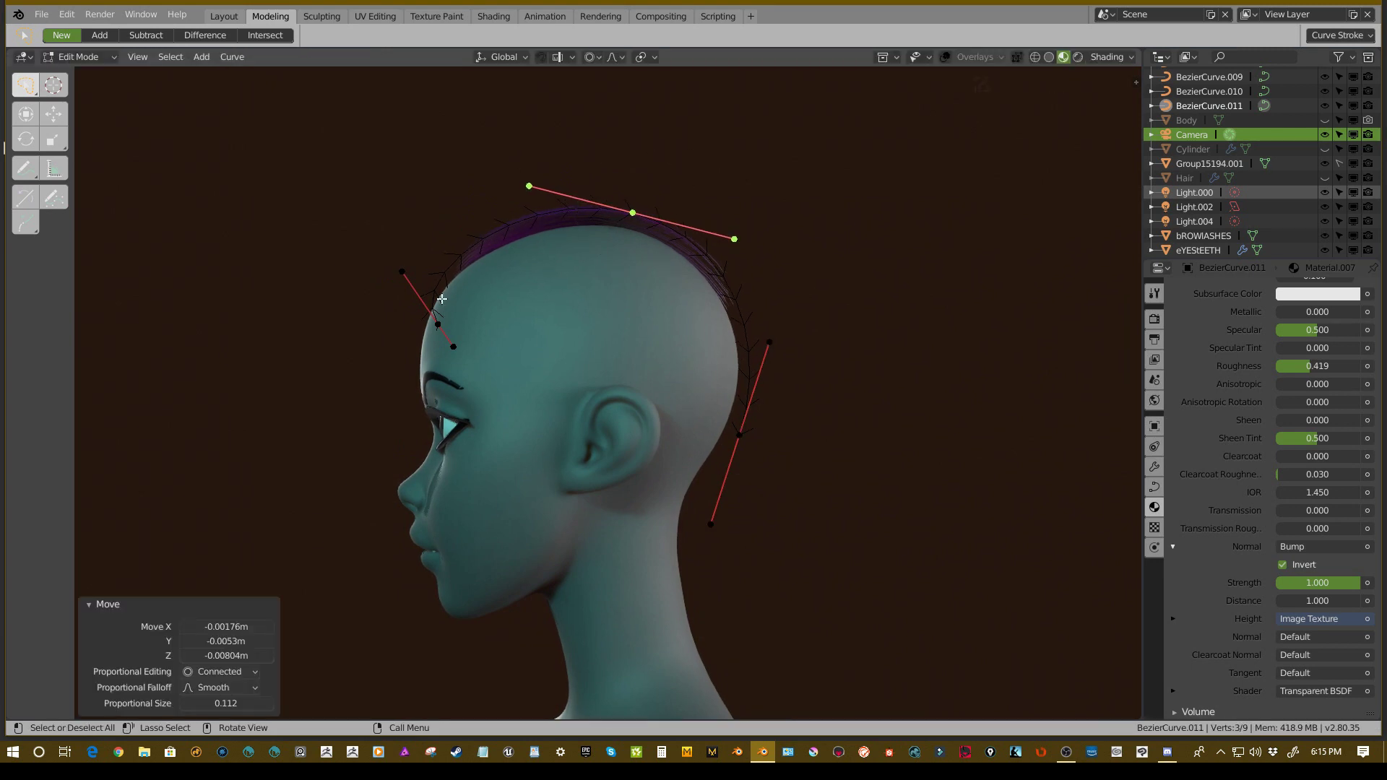
# - Move the forehead point of BezierCurve.011 slightly back and down against the forehead
pyautogui.click(436, 326)
pyautogui.press('g')
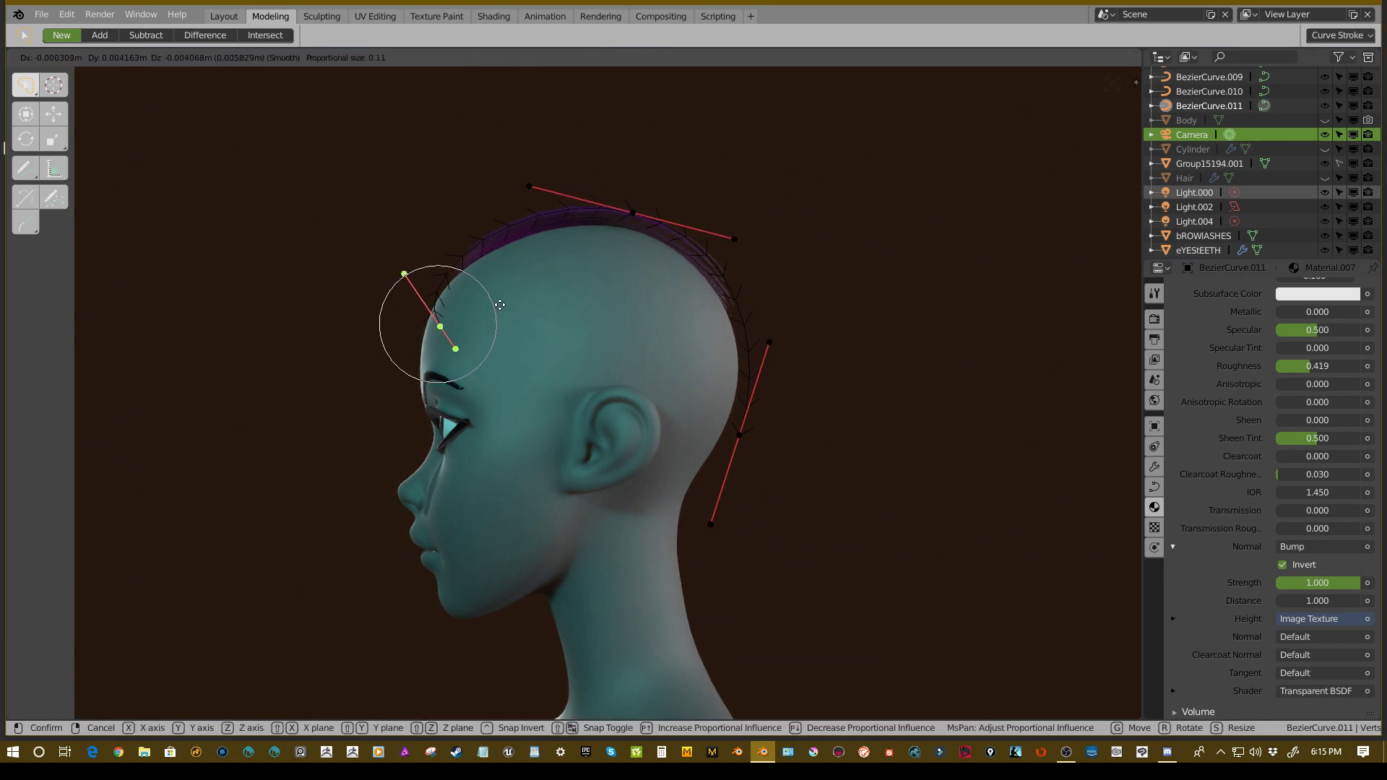
pyautogui.click(500, 304)
pyautogui.moveTo(469, 301); pyautogui.dragTo(576, 333, button='middle')
pyautogui.press('g')
pyautogui.click(571, 332)
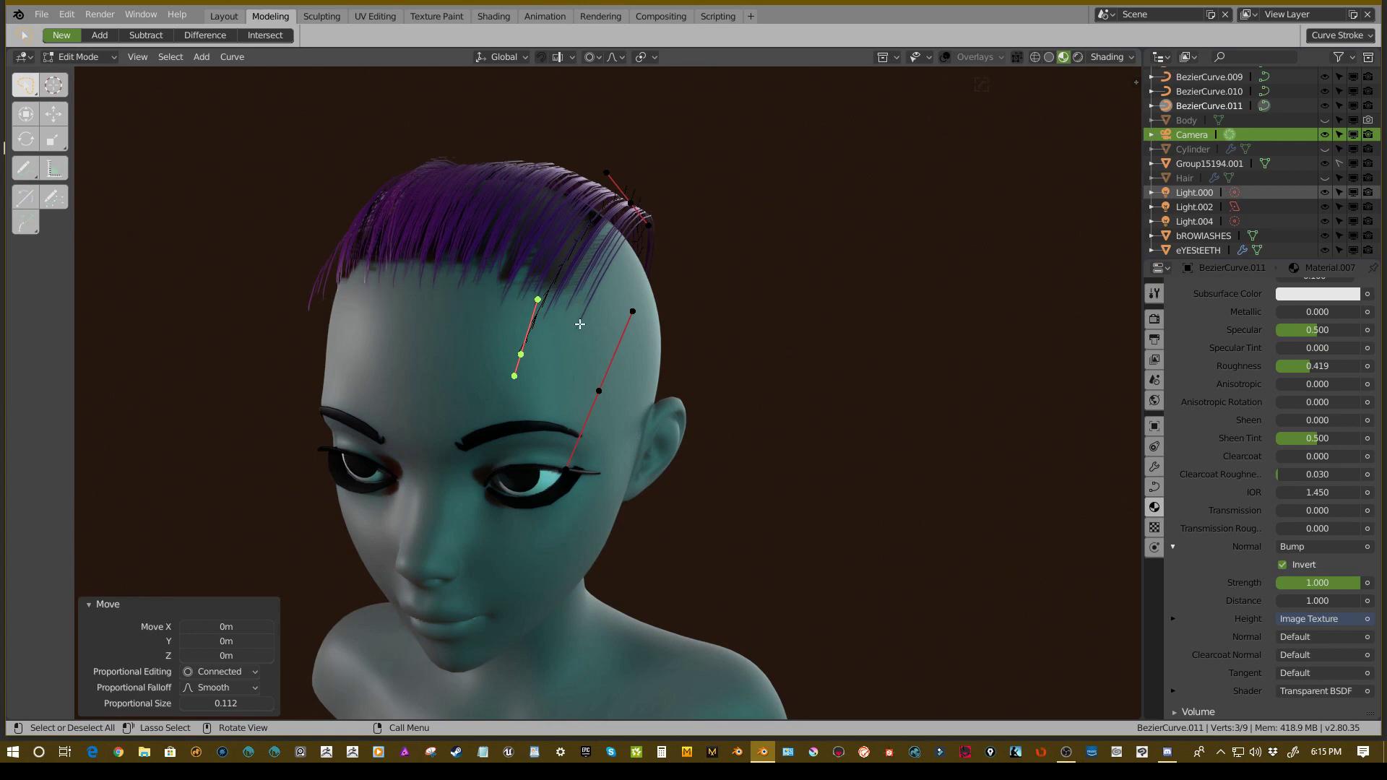
# - Switch to strip BezierCurve.010 on the character's right and reposition its curve points along the scalp
pyautogui.keyDown('shift'); pyautogui.moveTo(358, 286); pyautogui.dragTo(621, 347, button='middle'); pyautogui.keyUp('shift')
pyautogui.press('Tab')
pyautogui.click(417, 284)
pyautogui.press('Tab')
pyautogui.press('g')
pyautogui.click(435, 411)
pyautogui.press('g')
pyautogui.click(567, 352)
# - Set the curve radius of all points on BezierCurve.010 to 0.630
pyautogui.hotkey('alt', 'a')
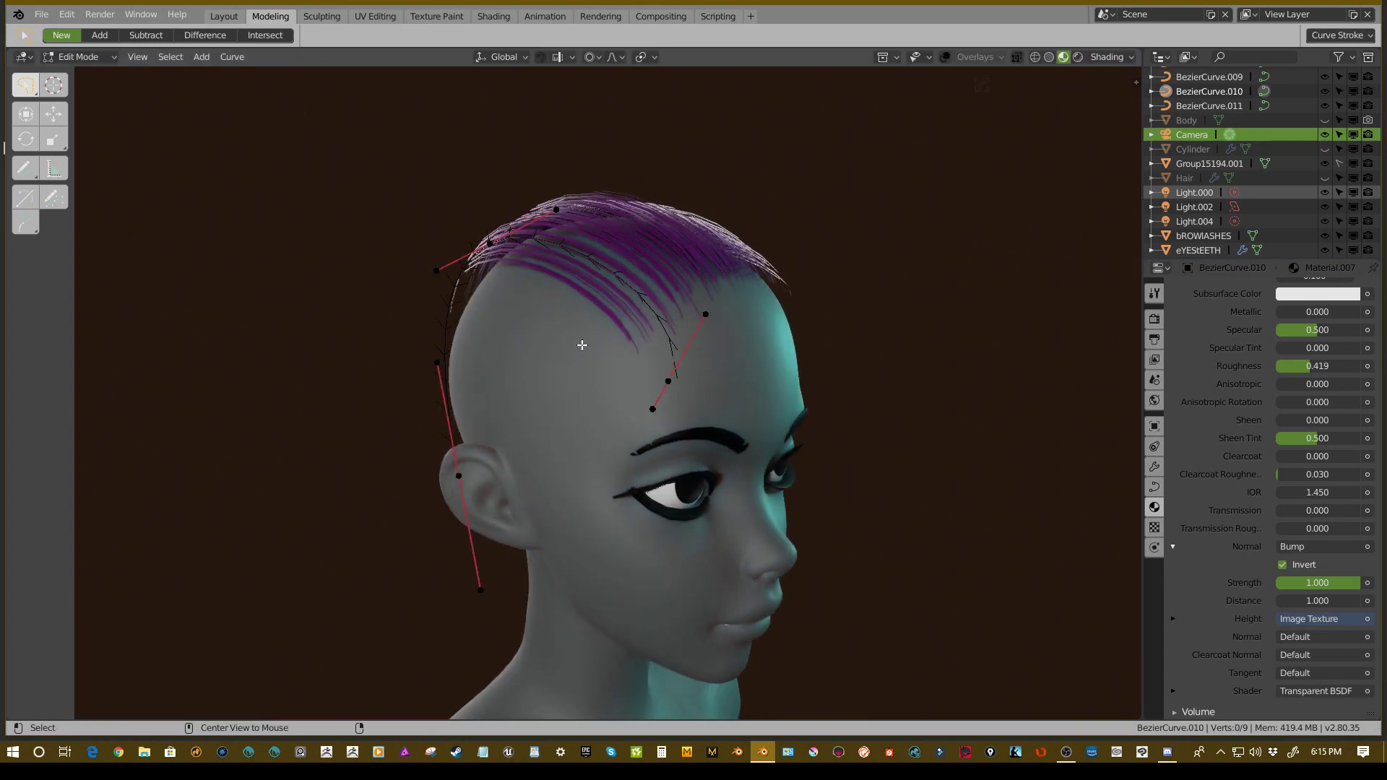
pyautogui.press('a')
pyautogui.moveTo(576, 373); pyautogui.dragTo(572, 379, button='middle')
pyautogui.rightClick(498, 393)
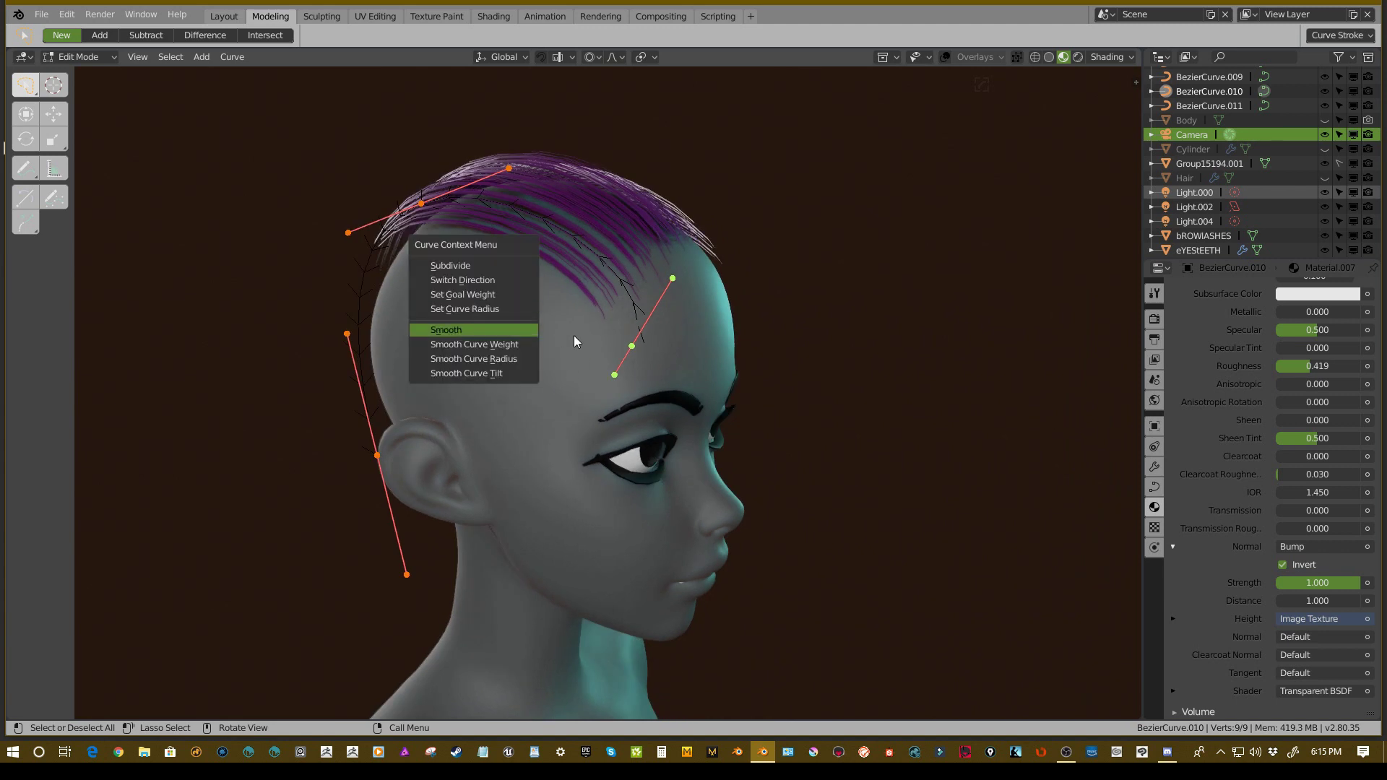
pyautogui.click(491, 302)
pyautogui.click(489, 308)
pyautogui.moveTo(225, 703); pyautogui.dragTo(206, 703)
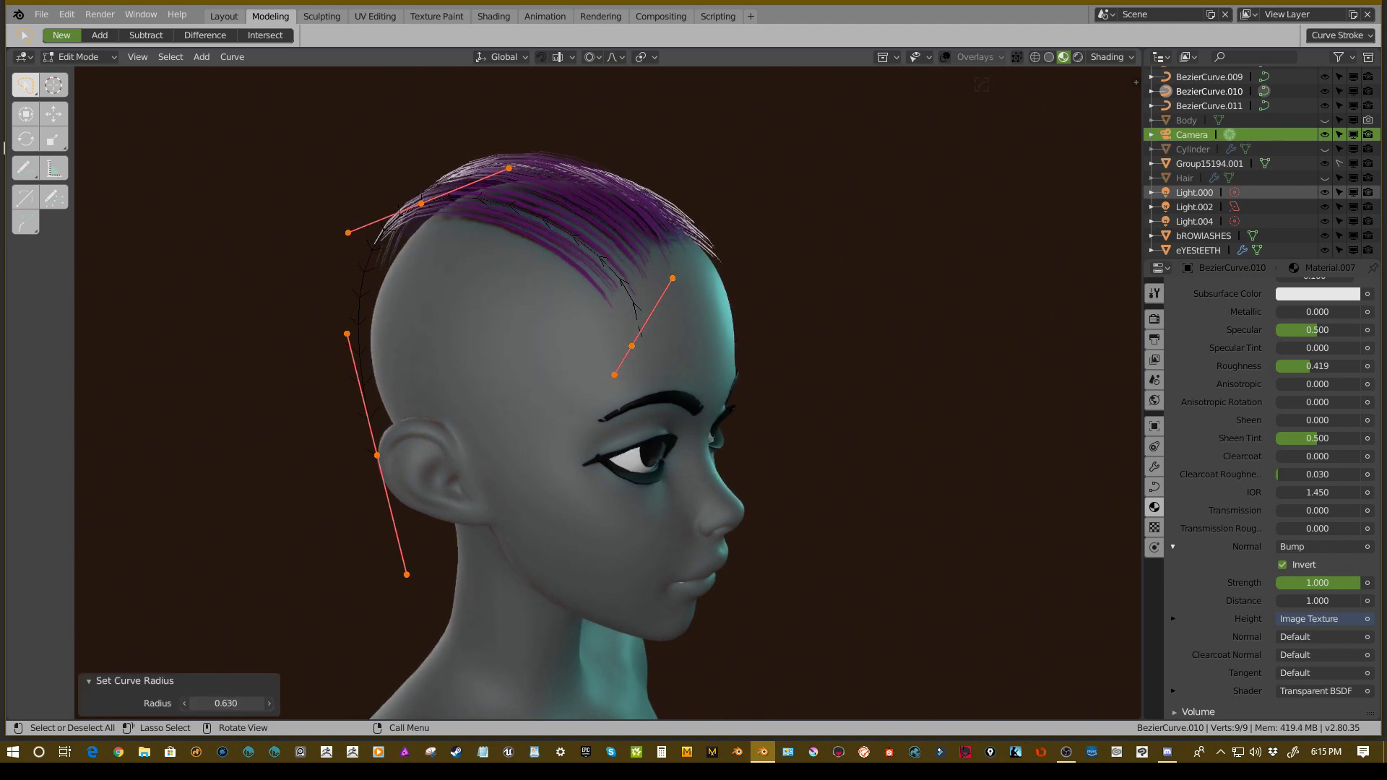
# - Set the curve radius of BezierCurve.011's forehead point to 0.420 and return to Object Mode
pyautogui.moveTo(595, 436); pyautogui.dragTo(721, 325, button='middle')
pyautogui.press('Tab')
pyautogui.click(709, 293)
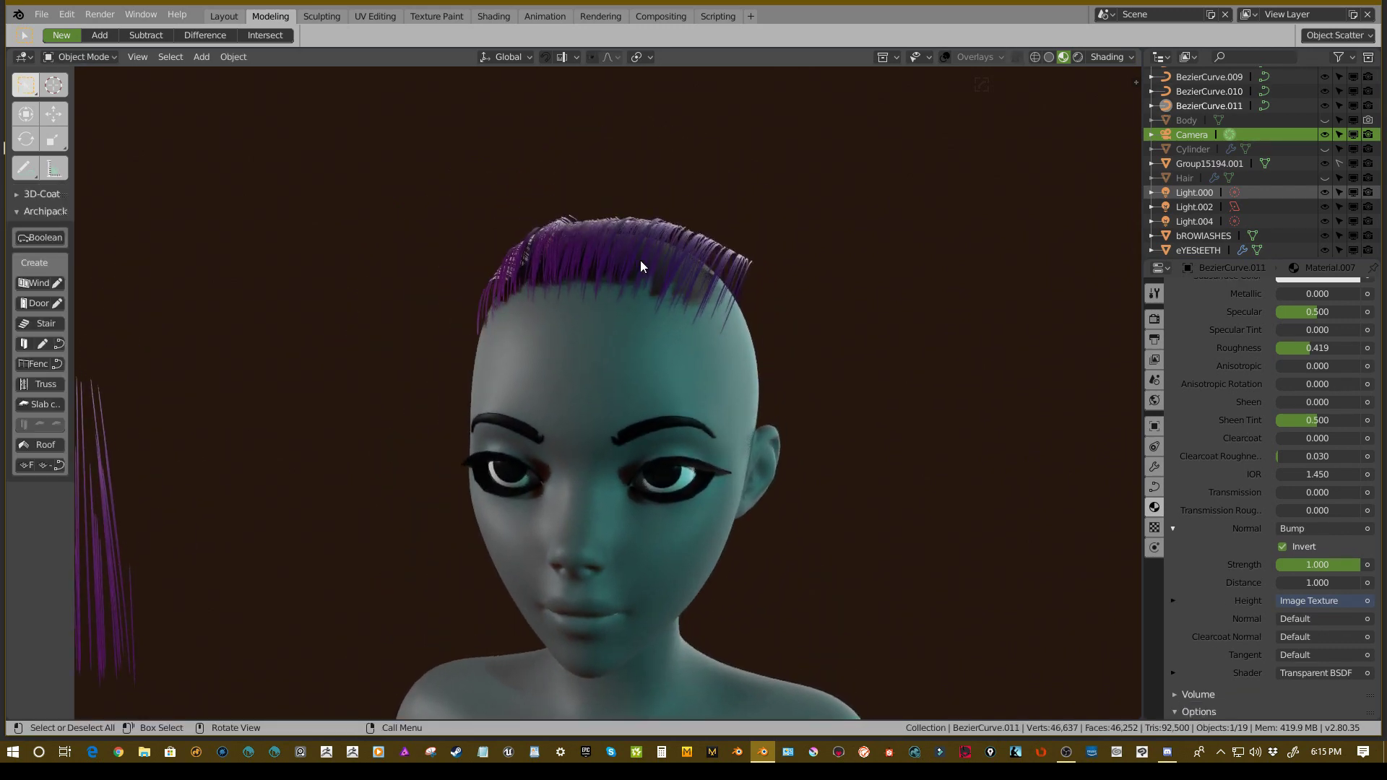
pyautogui.click(830, 302)
pyautogui.rightClick(744, 264)
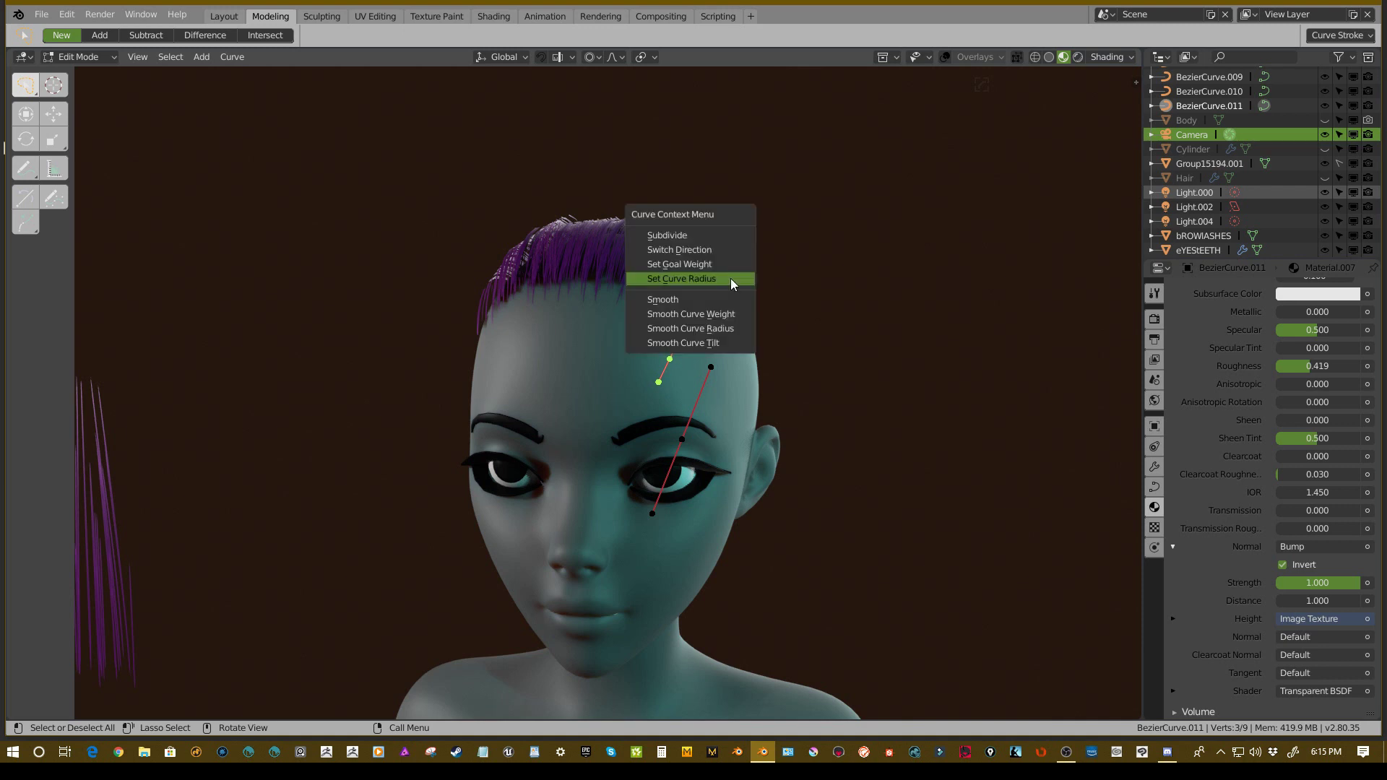
pyautogui.click(731, 279)
pyautogui.click(513, 408)
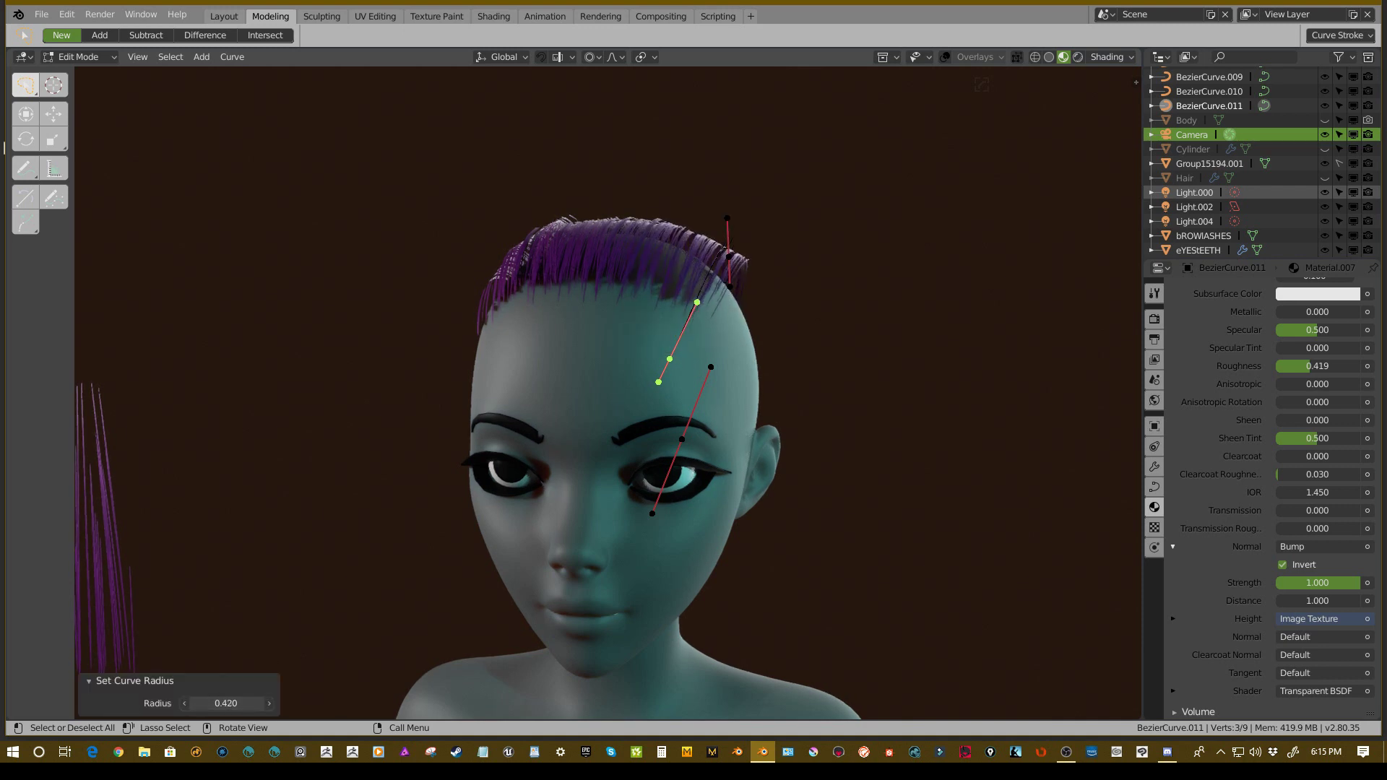
pyautogui.press('Tab')
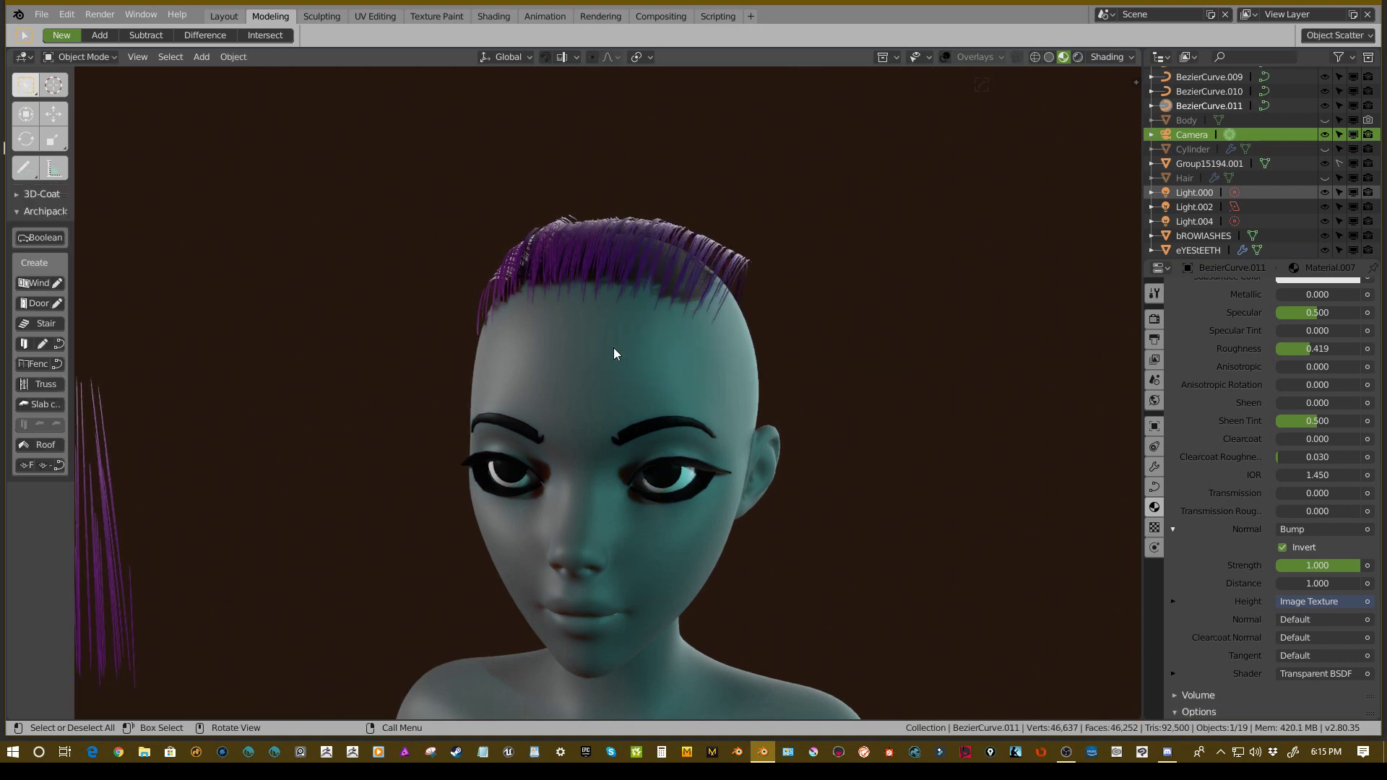
# - Duplicate BezierCurve.011 with an offset of 0.03, 0.00145 and -0.0151 m in X, Y and Z, rotate it 11.9° and shift it toward the head
pyautogui.moveTo(614, 349); pyautogui.dragTo(654, 404, button='middle')
pyautogui.moveTo(750, 359); pyautogui.dragTo(774, 322, button='middle')
pyautogui.hotkey('shift', 'd')
pyautogui.click(734, 361)
pyautogui.press('r')
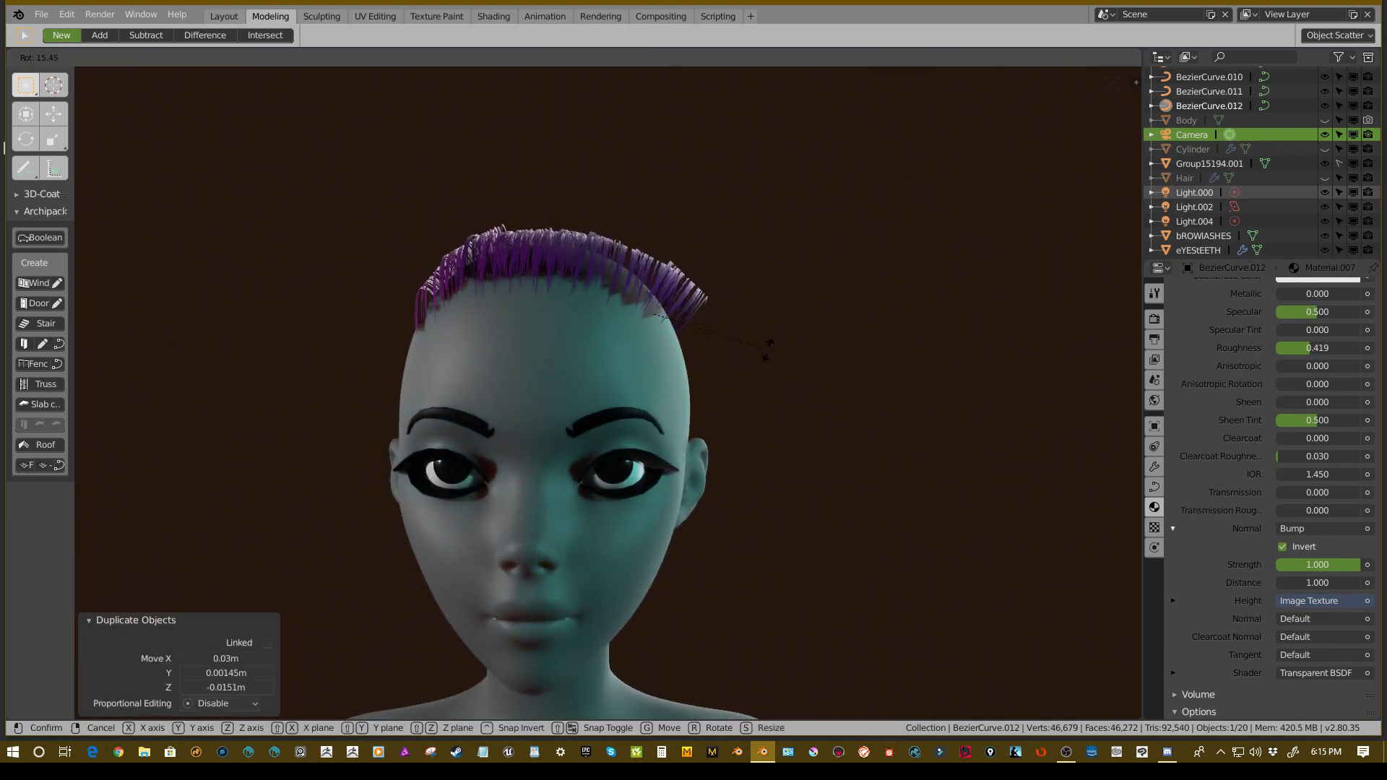
pyautogui.click(762, 345)
pyautogui.press('g')
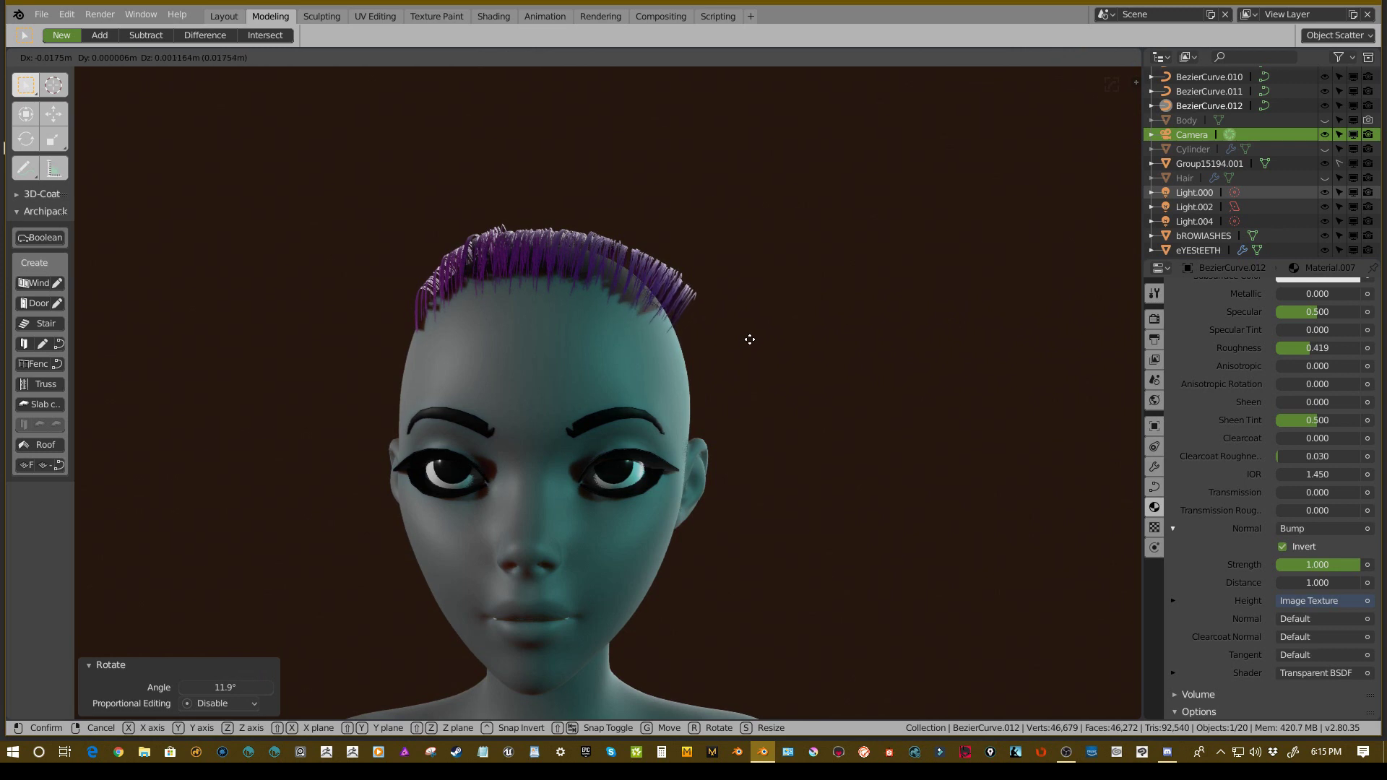
pyautogui.click(750, 340)
# - Fine-tune the new strip's position beside its neighbour, including a move of 0.00433 m X, 0.00118 m Y and 0.00103 m Z
pyautogui.moveTo(749, 339); pyautogui.dragTo(689, 335, button='middle')
pyautogui.press('g')
pyautogui.click(664, 337)
pyautogui.press('g')
pyautogui.click(679, 371)
pyautogui.press('g')
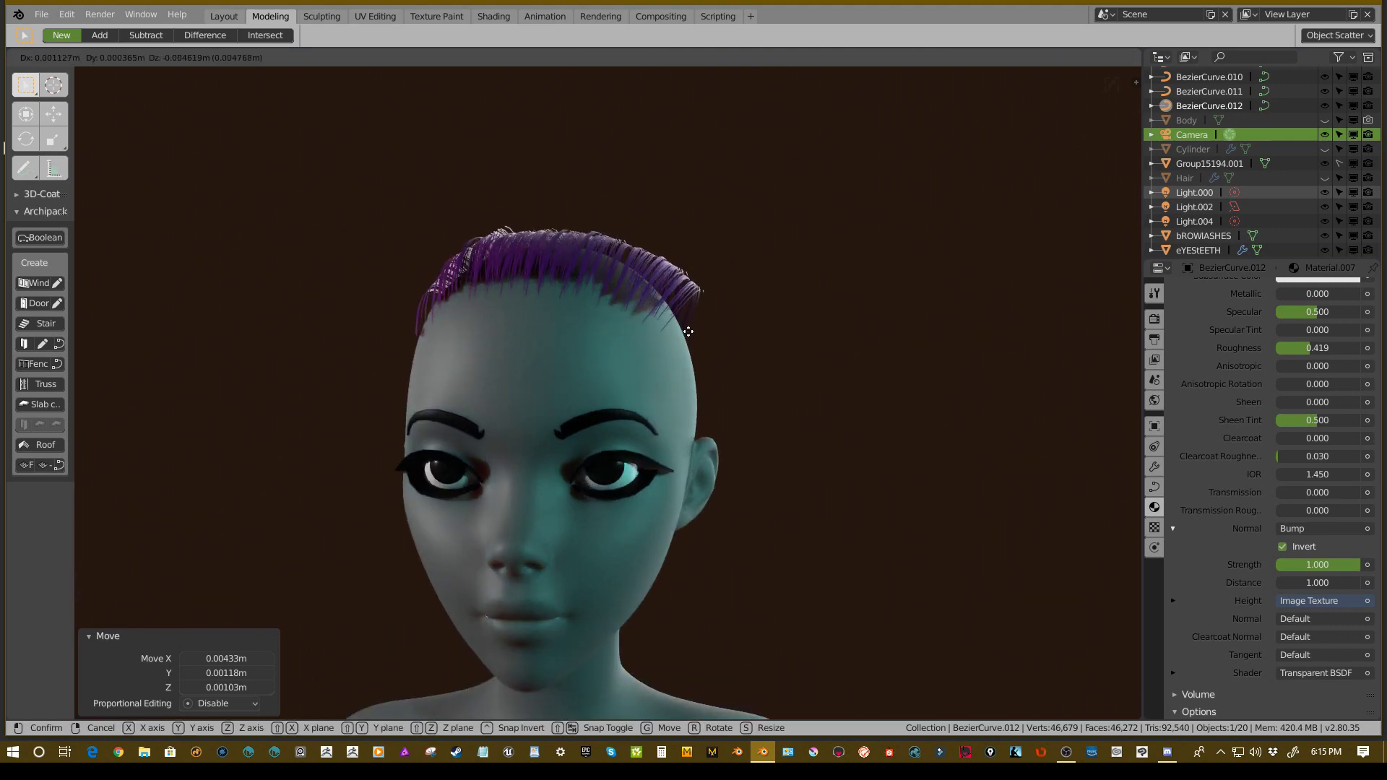
pyautogui.click(687, 332)
# - Lower the crown point of BezierCurve.012 about 0.015 m toward the scalp in Edit Mode
pyautogui.hotkey('ctrl', 'Tab')
pyautogui.moveTo(830, 335); pyautogui.dragTo(637, 315, button='middle')
pyautogui.click(715, 261)
pyautogui.press('g')
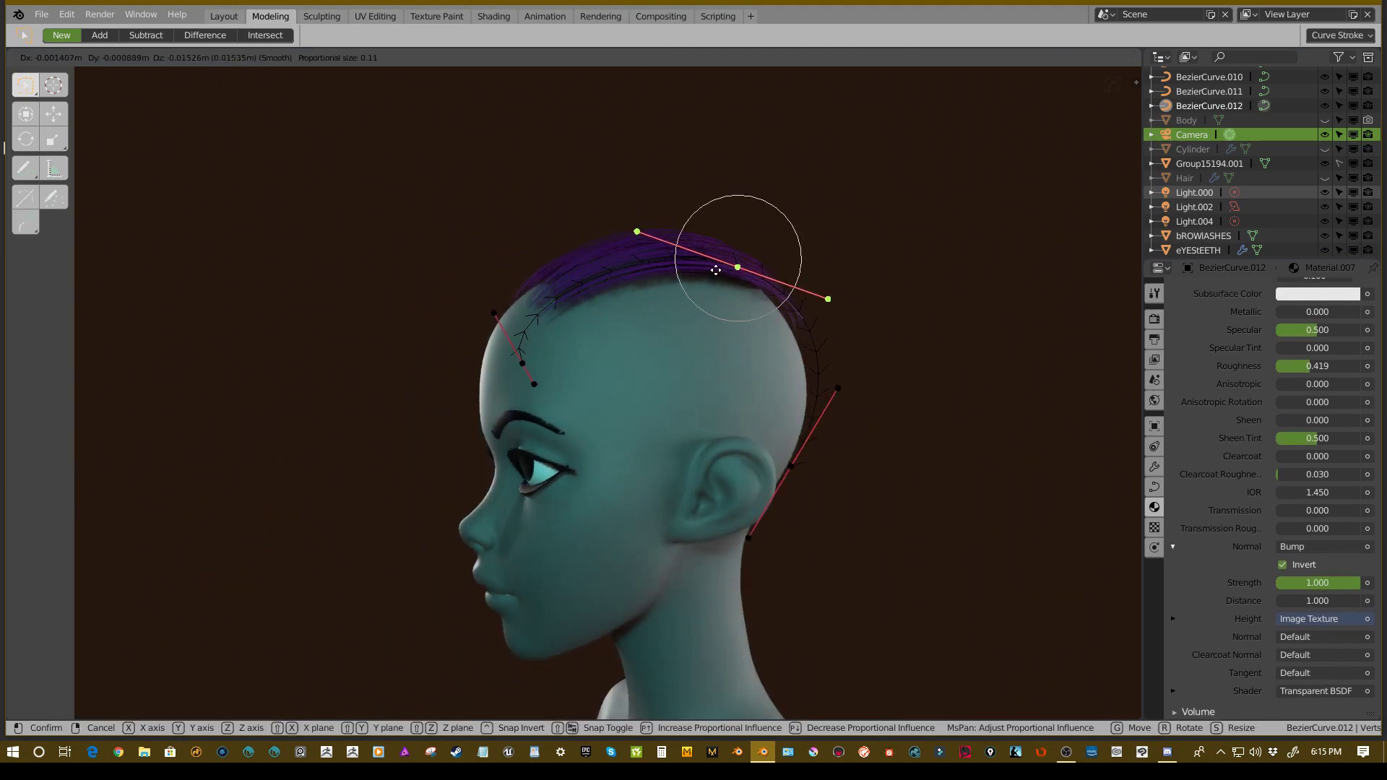
pyautogui.click(715, 270)
# - Reposition BezierCurve.012's nape point about 0.02 m closer to the neck and adjust its upper handle by about 0.007 m
pyautogui.moveTo(902, 433); pyautogui.dragTo(842, 440, button='middle')
pyautogui.click(843, 440)
pyautogui.press('g')
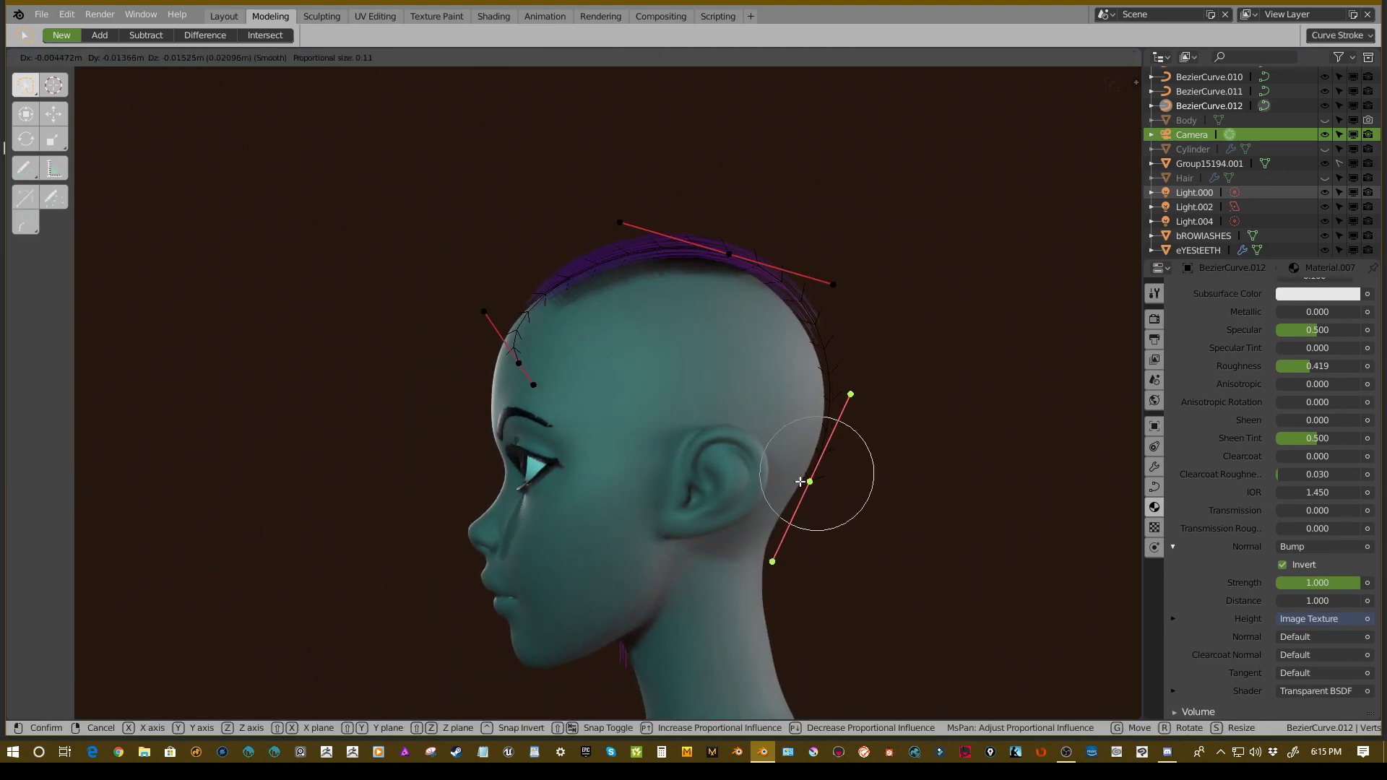
pyautogui.click(800, 481)
pyautogui.click(859, 396)
pyautogui.press('g')
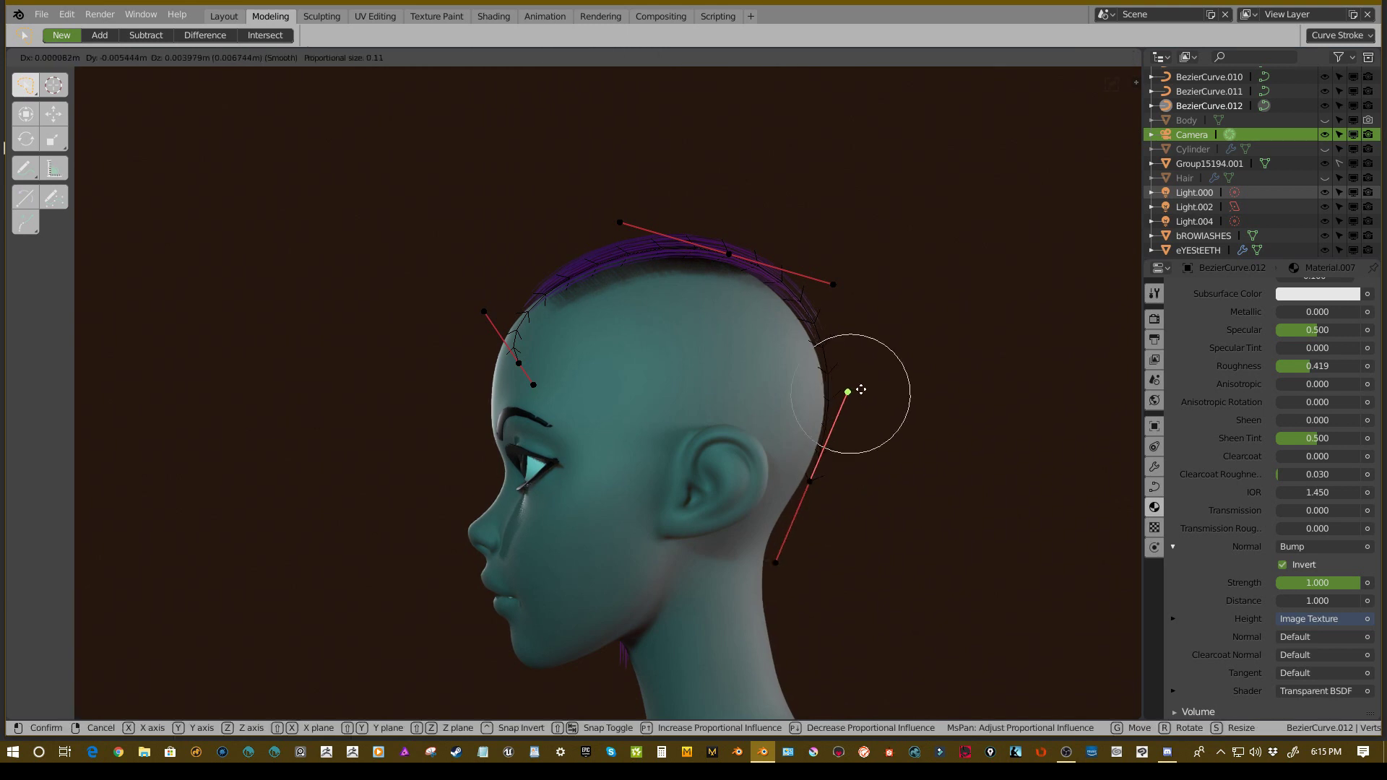
pyautogui.click(856, 390)
# - Adjust BezierCurve.012's crown point against the scalp, finishing with a move of 0.00163 m X, 0.00204 m Y and 0.000768 m Z
pyautogui.click(715, 238)
pyautogui.moveTo(774, 313); pyautogui.dragTo(751, 238, button='middle')
pyautogui.press('g')
pyautogui.click(712, 240)
pyautogui.press('g')
pyautogui.click(763, 331)
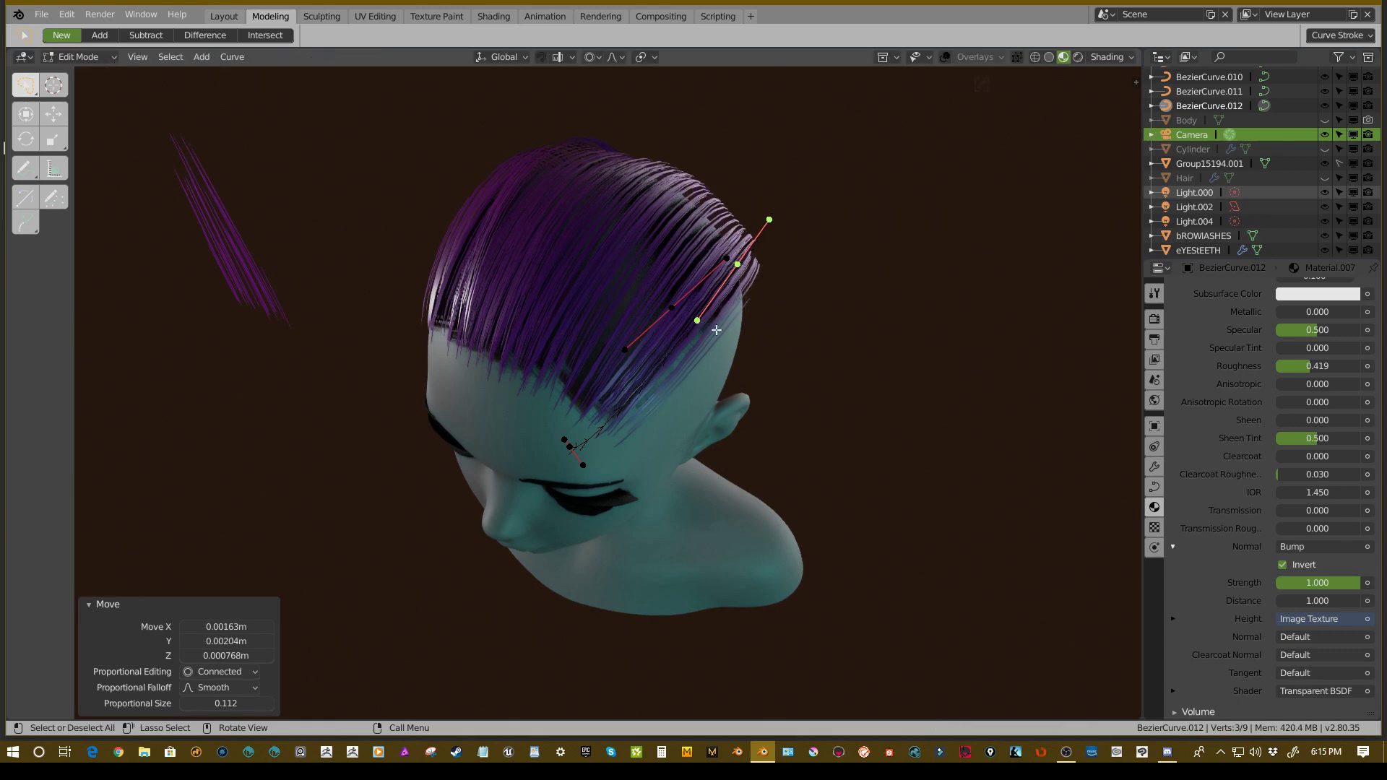
# - In Object Mode, shift BezierCurve.007 across the scalp in two moves of about 0.008 m and 0.007 m
pyautogui.moveTo(762, 331); pyautogui.dragTo(618, 318, button='middle')
pyautogui.click(538, 258)
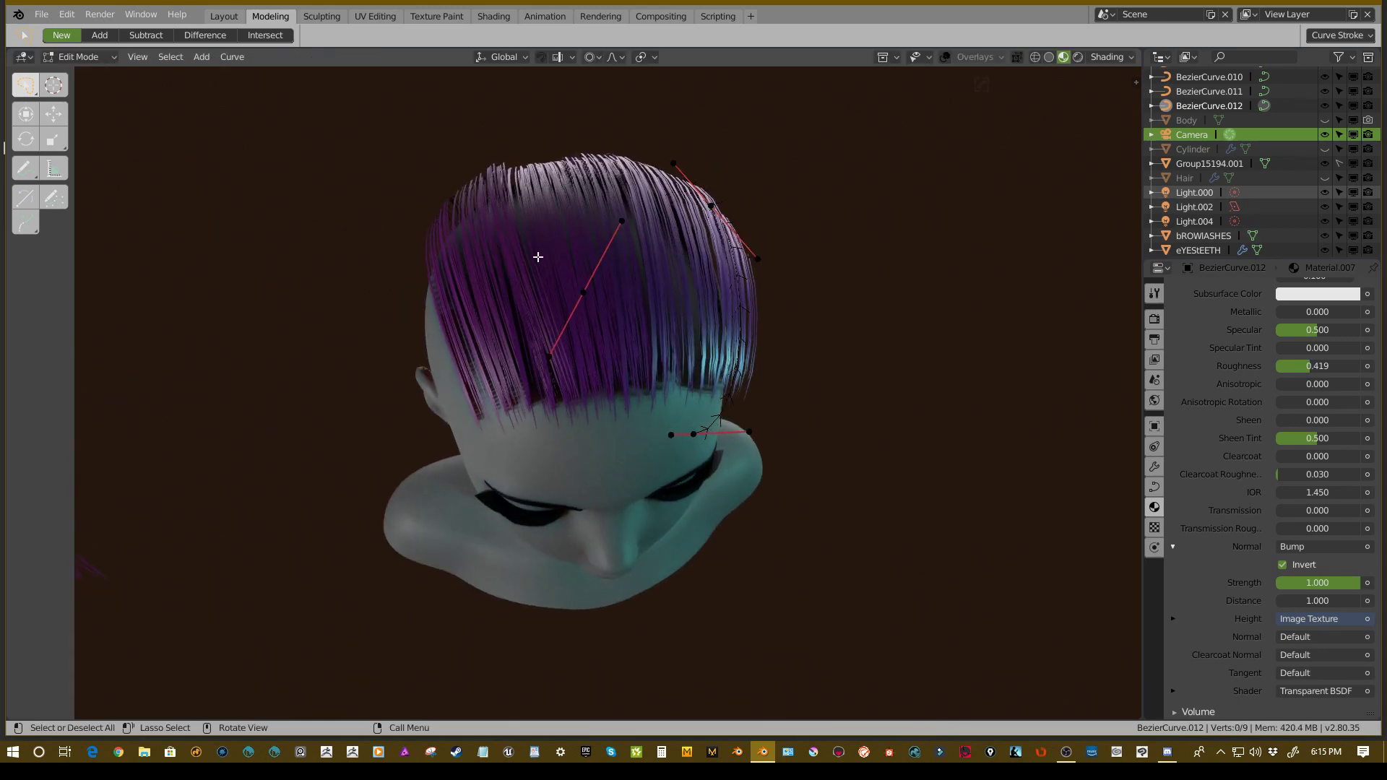
pyautogui.click(461, 234)
pyautogui.click(492, 227)
pyautogui.press('g')
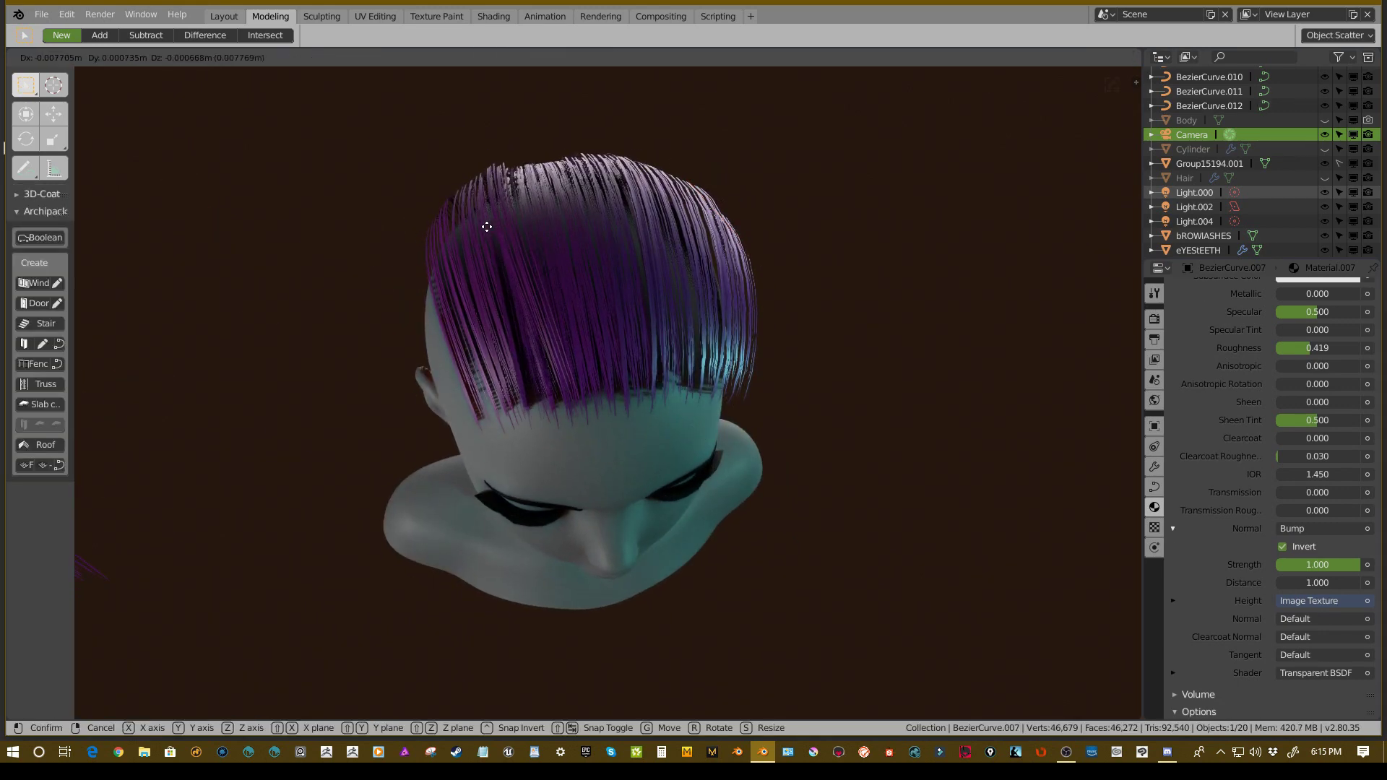
pyautogui.click(487, 227)
pyautogui.moveTo(487, 227); pyautogui.dragTo(522, 234, button='middle')
pyautogui.moveTo(454, 207)
pyautogui.mouseDown()
pyautogui.moveTo(448, 189)
pyautogui.moveTo(476, 217)
pyautogui.mouseUp()
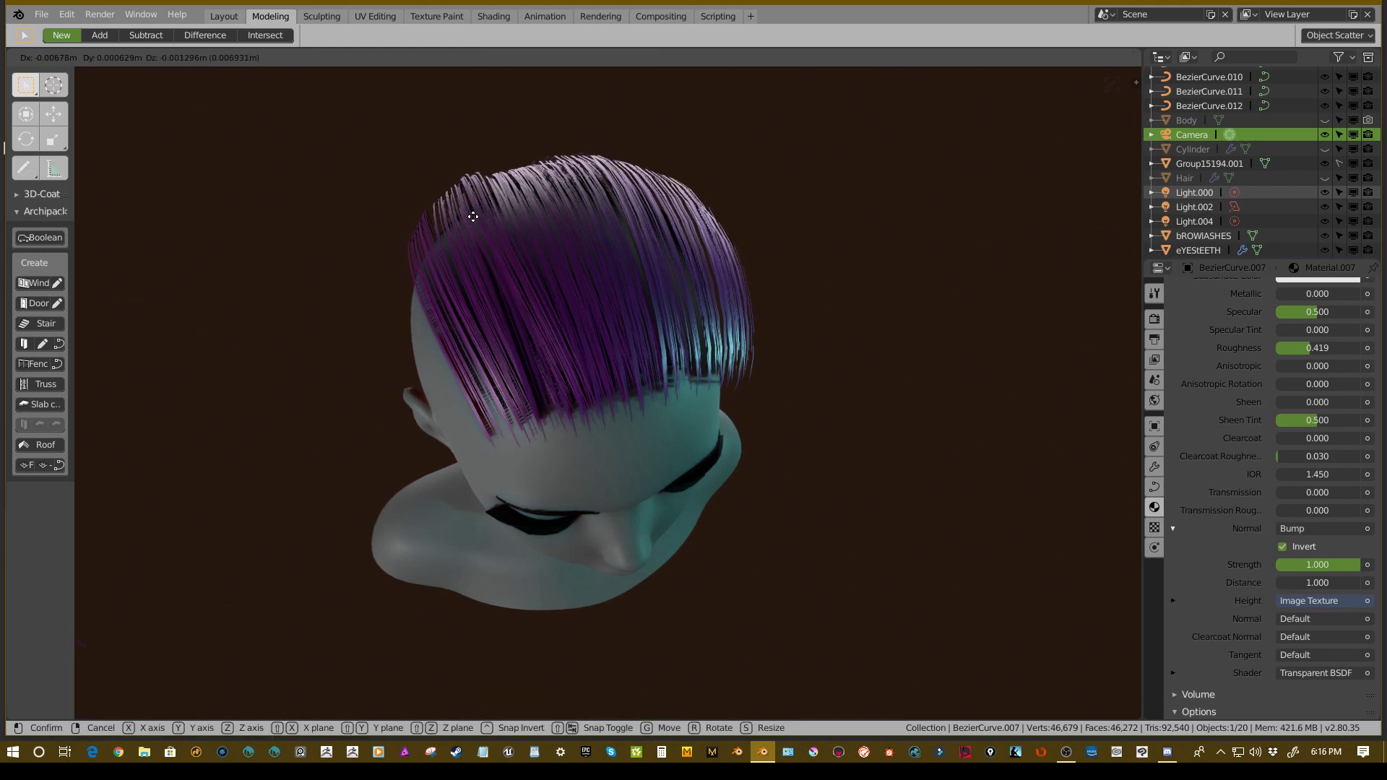
pyautogui.click(473, 216)
# - Nudge the hair strip on the opposite side of the crown into line with its neighbours
pyautogui.moveTo(610, 241); pyautogui.dragTo(607, 195, button='middle')
pyautogui.click(633, 222)
pyautogui.press('g')
pyautogui.click(641, 221)
pyautogui.click(740, 310)
pyautogui.moveTo(740, 310)
pyautogui.mouseDown(button='middle')
pyautogui.moveTo(743, 292)
pyautogui.moveTo(764, 303)
pyautogui.moveTo(740, 321)
pyautogui.mouseUp(button='middle')
# - Tilt all points of BezierCurve.012 by 6.61°, move them slightly toward the head, and return to Object Mode
pyautogui.press('Tab')
pyautogui.click(672, 327)
pyautogui.click(699, 334)
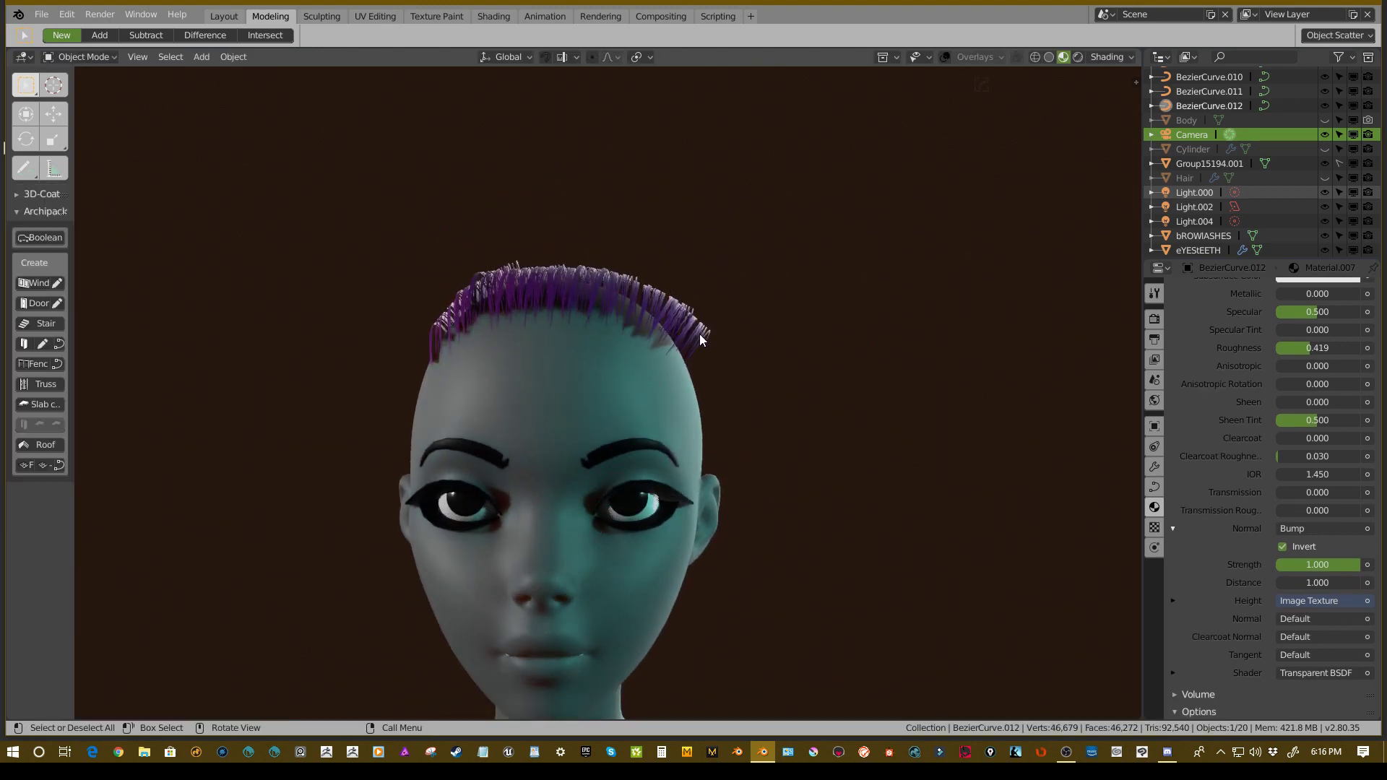
pyautogui.press('Tab')
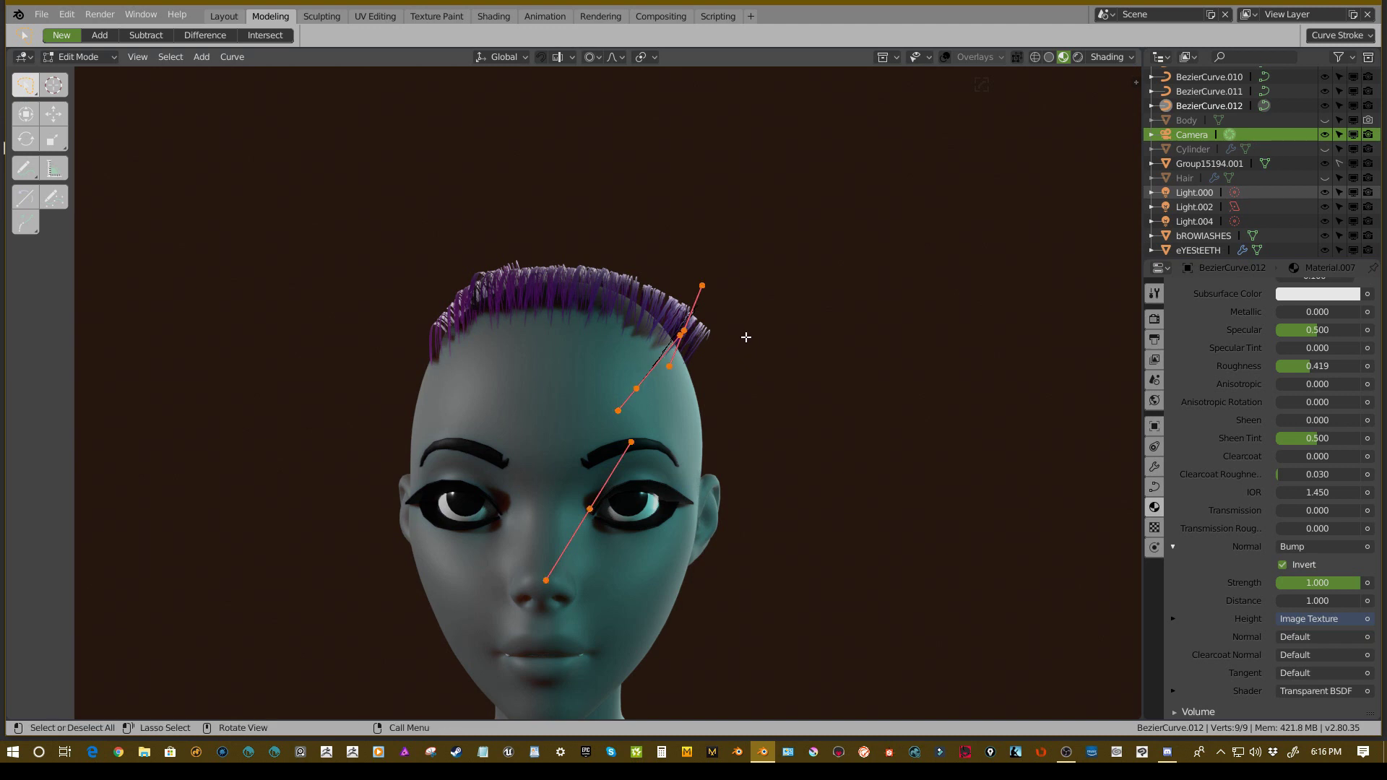
pyautogui.hotkey('ctrl', 't')
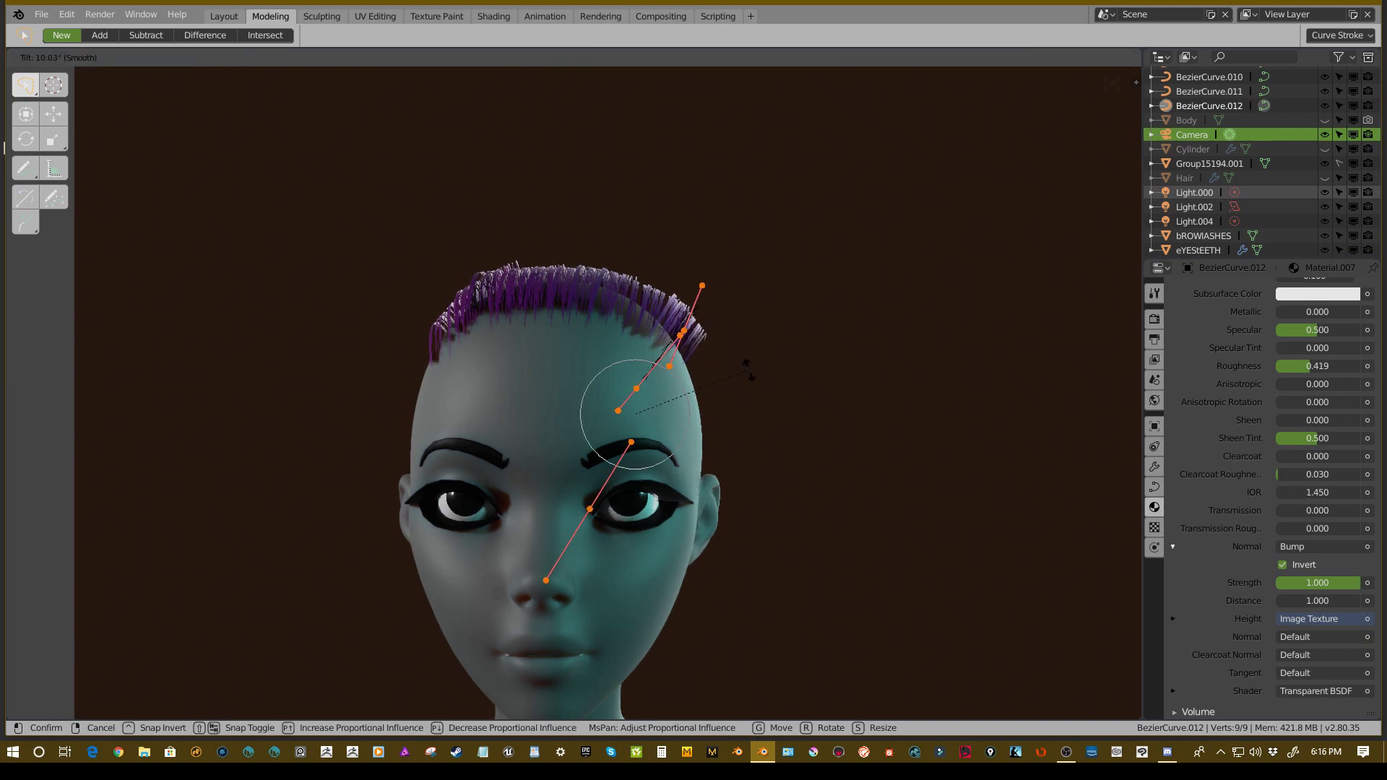
pyautogui.click(751, 359)
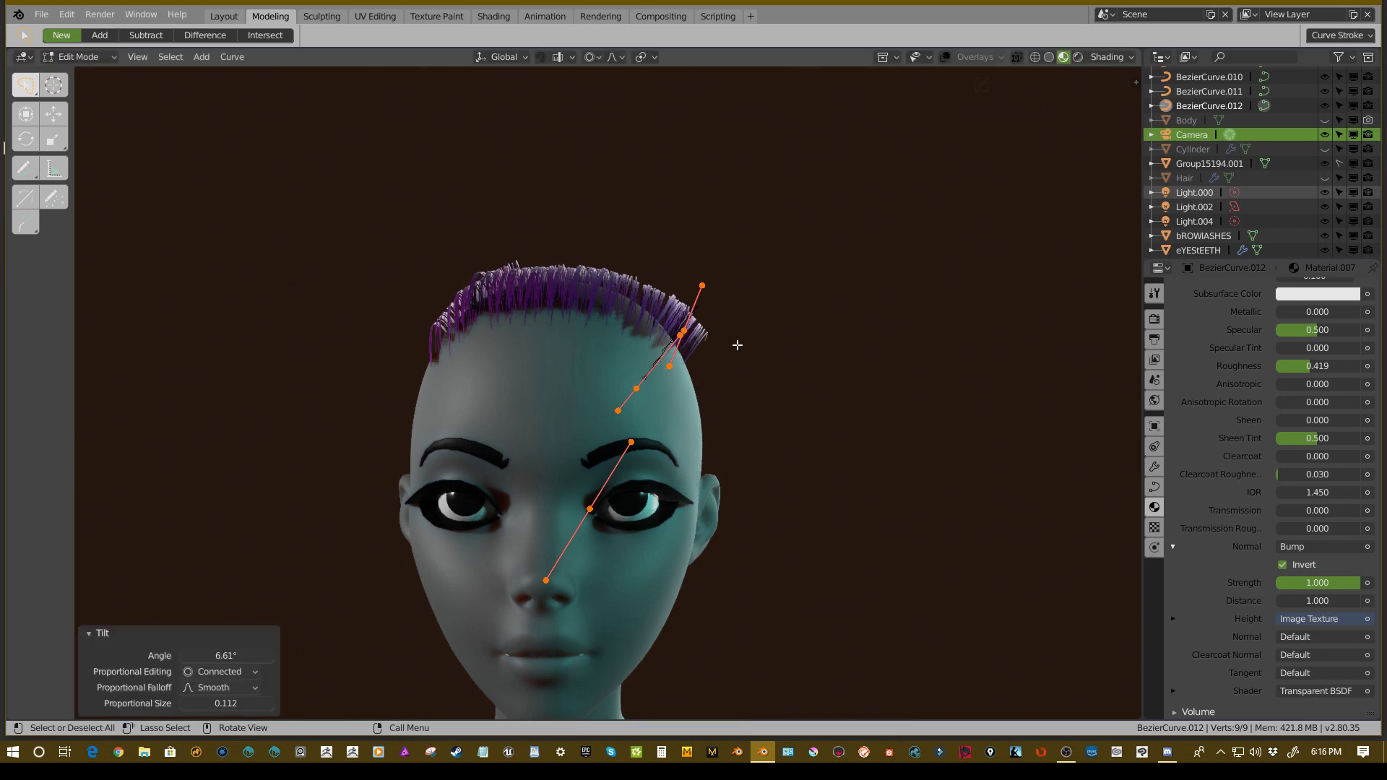
pyautogui.press('g')
pyautogui.click(733, 346)
pyautogui.press('Tab')
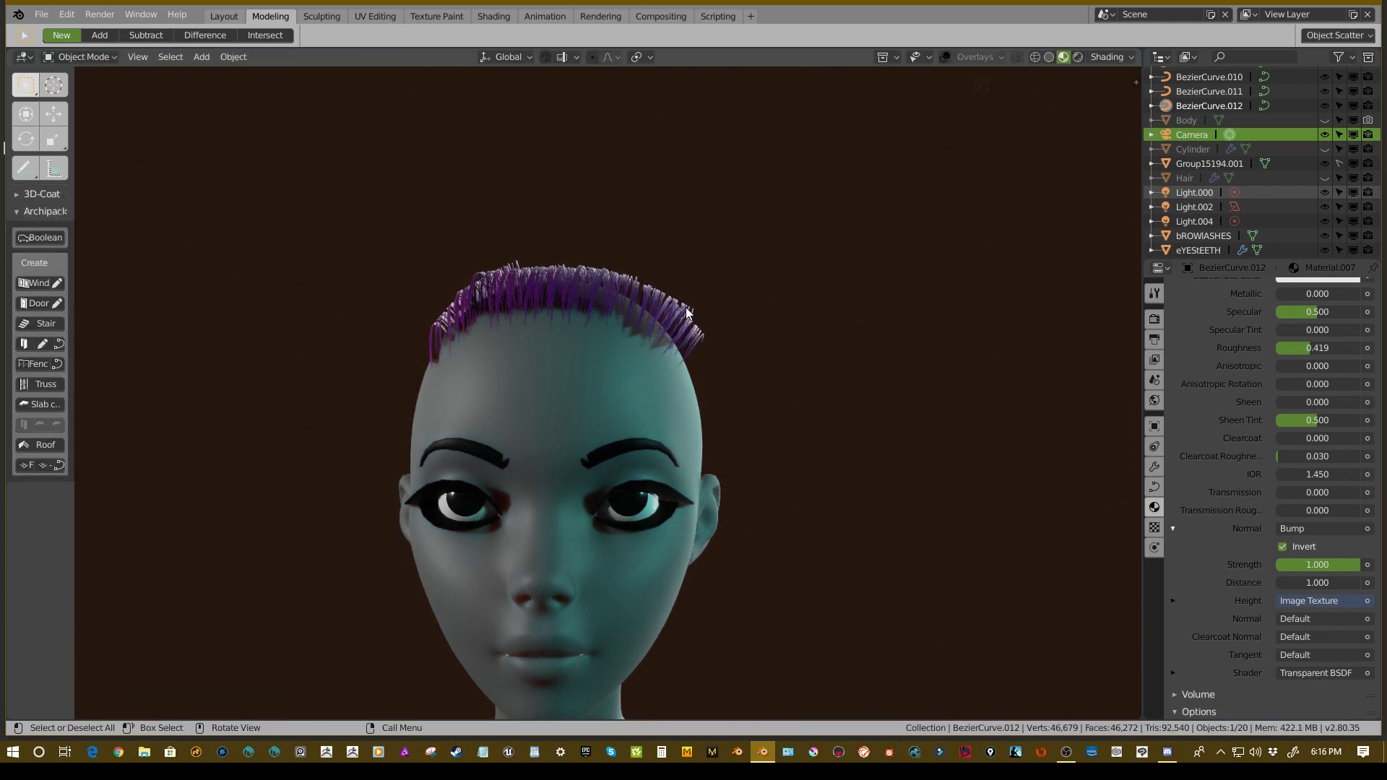
# - Tilt all points of BezierCurve.011 and move them -0.00444 m X, 0.00106 m Y and -0.00733 m Z, then return to Object Mode
pyautogui.press('Tab')
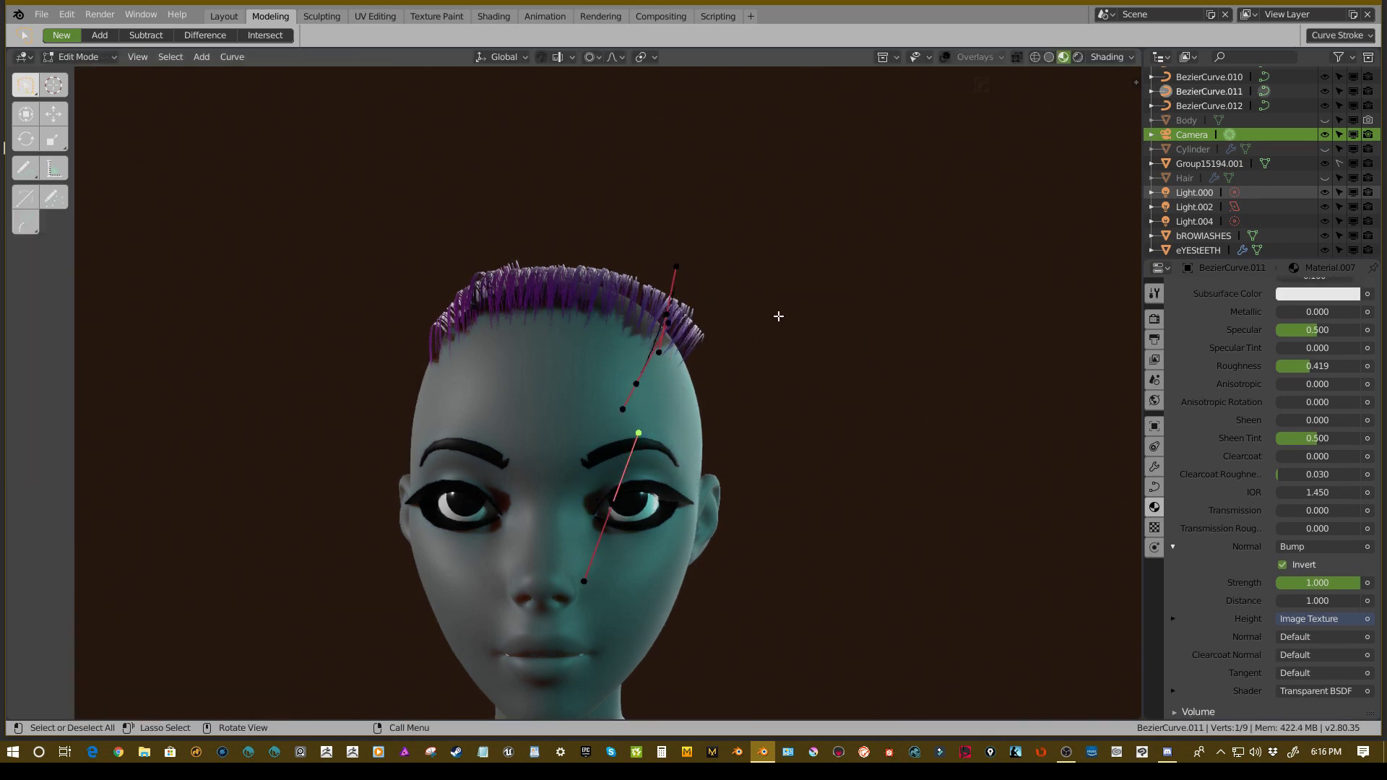
pyautogui.hotkey('ctrl', 't')
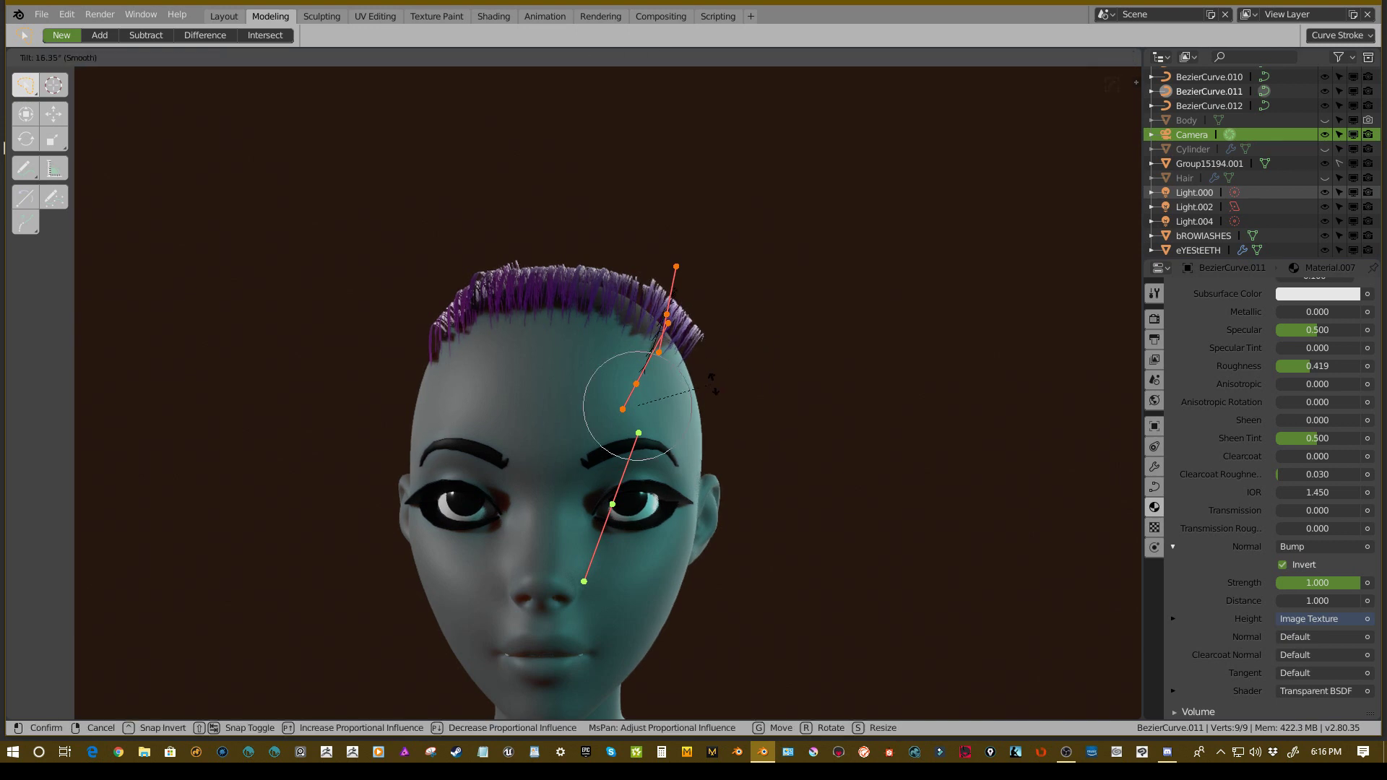
pyautogui.click(751, 358)
pyautogui.press('g')
pyautogui.click(766, 336)
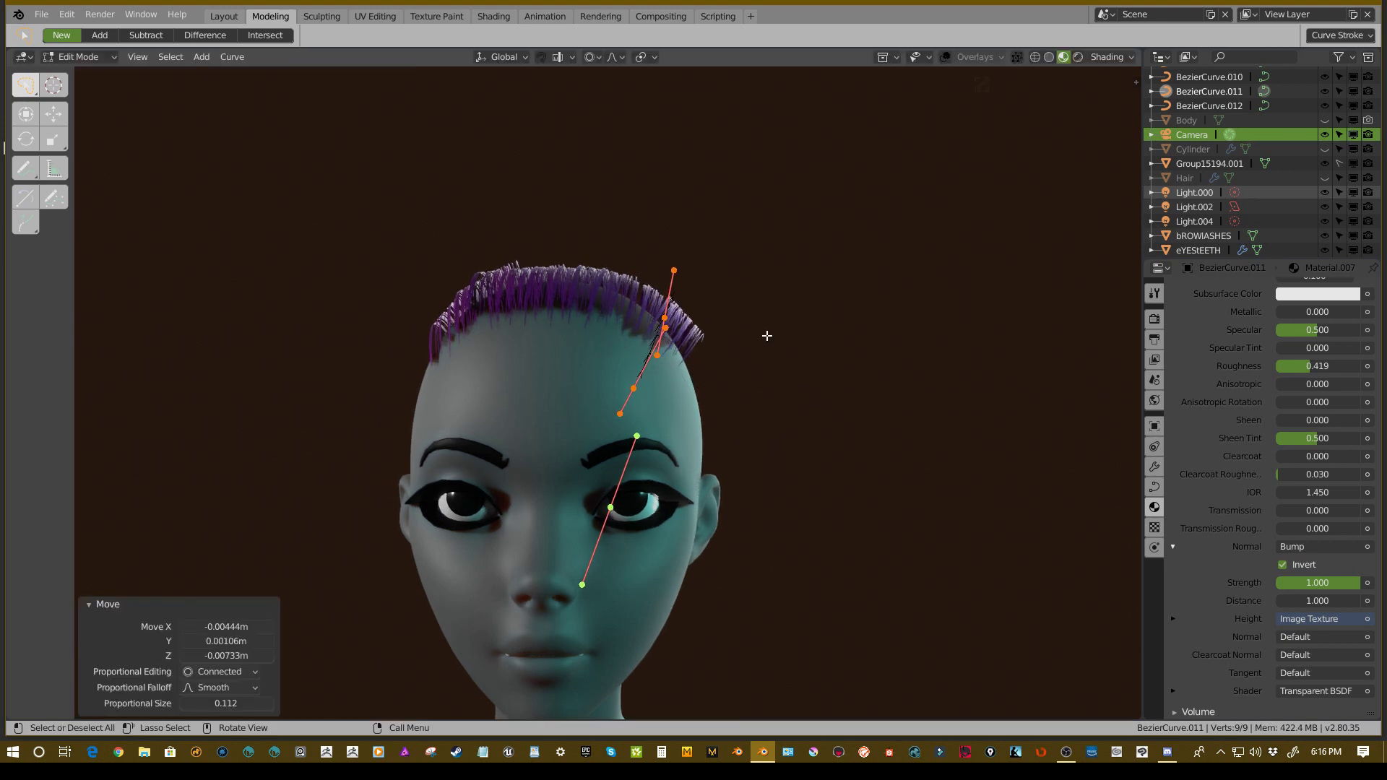
pyautogui.press('Tab')
# - Move all points of BezierCurve.011 about 0.010 m toward the back of the head in Edit Mode
pyautogui.moveTo(592, 313); pyautogui.dragTo(566, 396, button='middle')
pyautogui.press('Tab')
pyautogui.click(650, 401)
pyautogui.moveTo(650, 403); pyautogui.dragTo(632, 381, button='middle')
pyautogui.press('g')
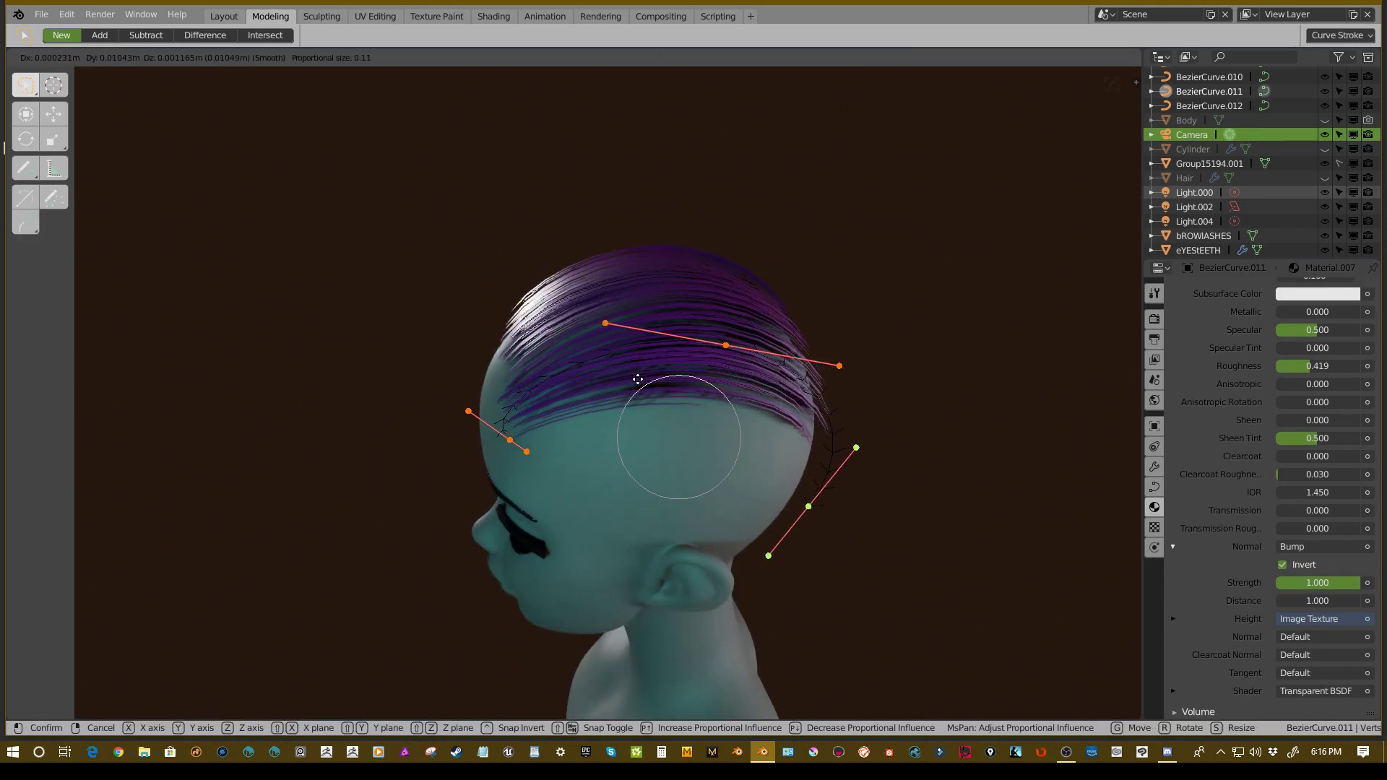
pyautogui.click(639, 378)
pyautogui.click(642, 384)
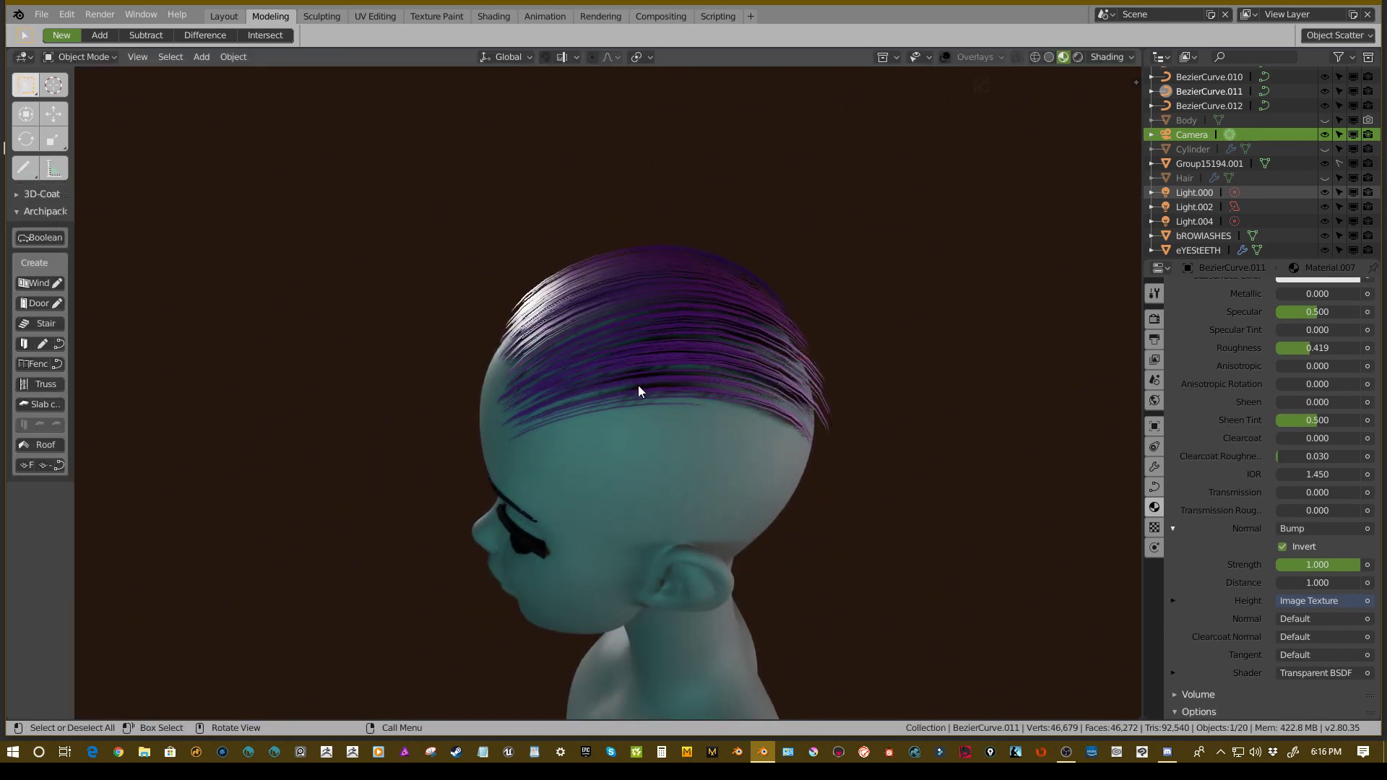
# - Move all points of BezierCurve.012 by 0.00229 m X, 0.0196 m Y and -0.00107 m Z, refine their placement, and return to Object Mode
pyautogui.click(639, 386)
pyautogui.press('Tab')
pyautogui.click(737, 395)
pyautogui.moveTo(661, 325); pyautogui.dragTo(787, 368, button='middle')
pyautogui.press('g')
pyautogui.click(635, 365)
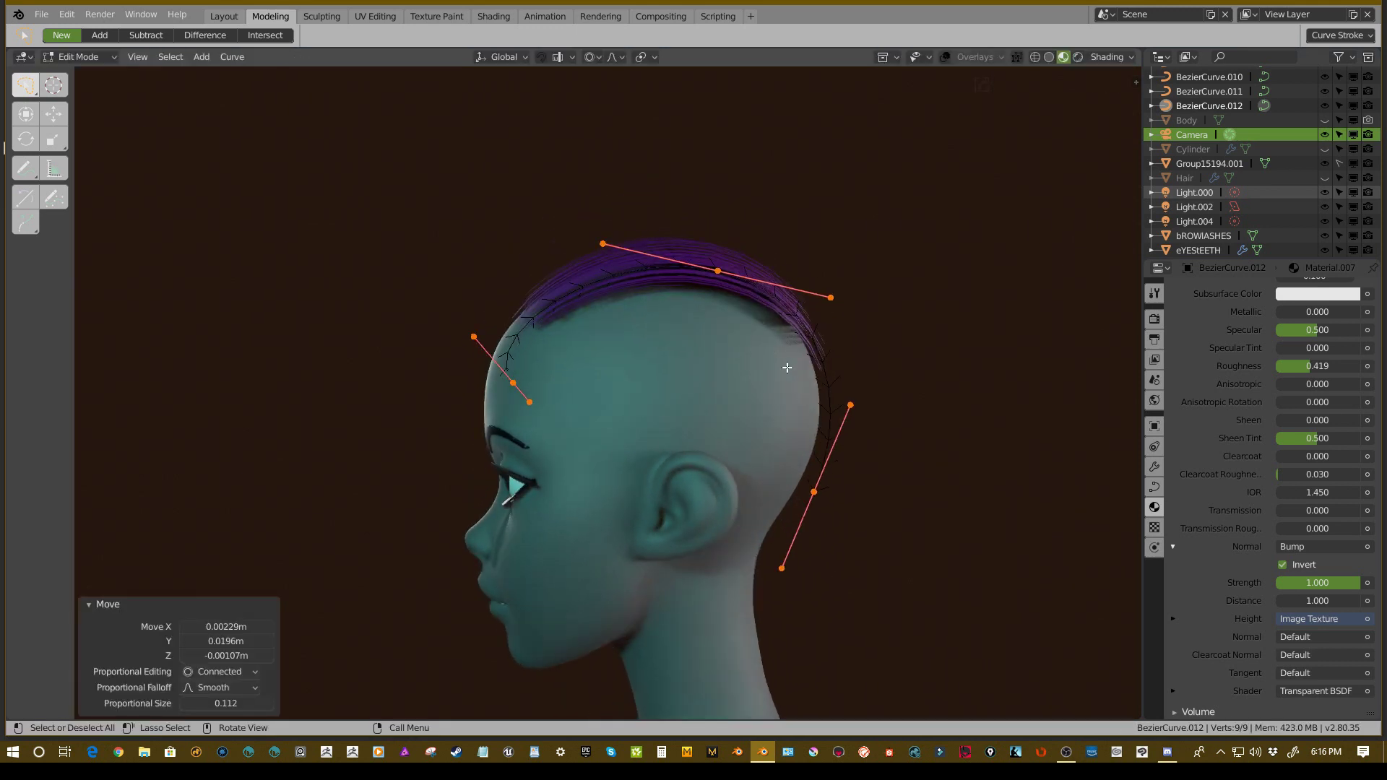
pyautogui.press('g')
pyautogui.click(820, 495)
pyautogui.press('Tab')
pyautogui.moveTo(820, 495); pyautogui.dragTo(627, 350, button='middle')
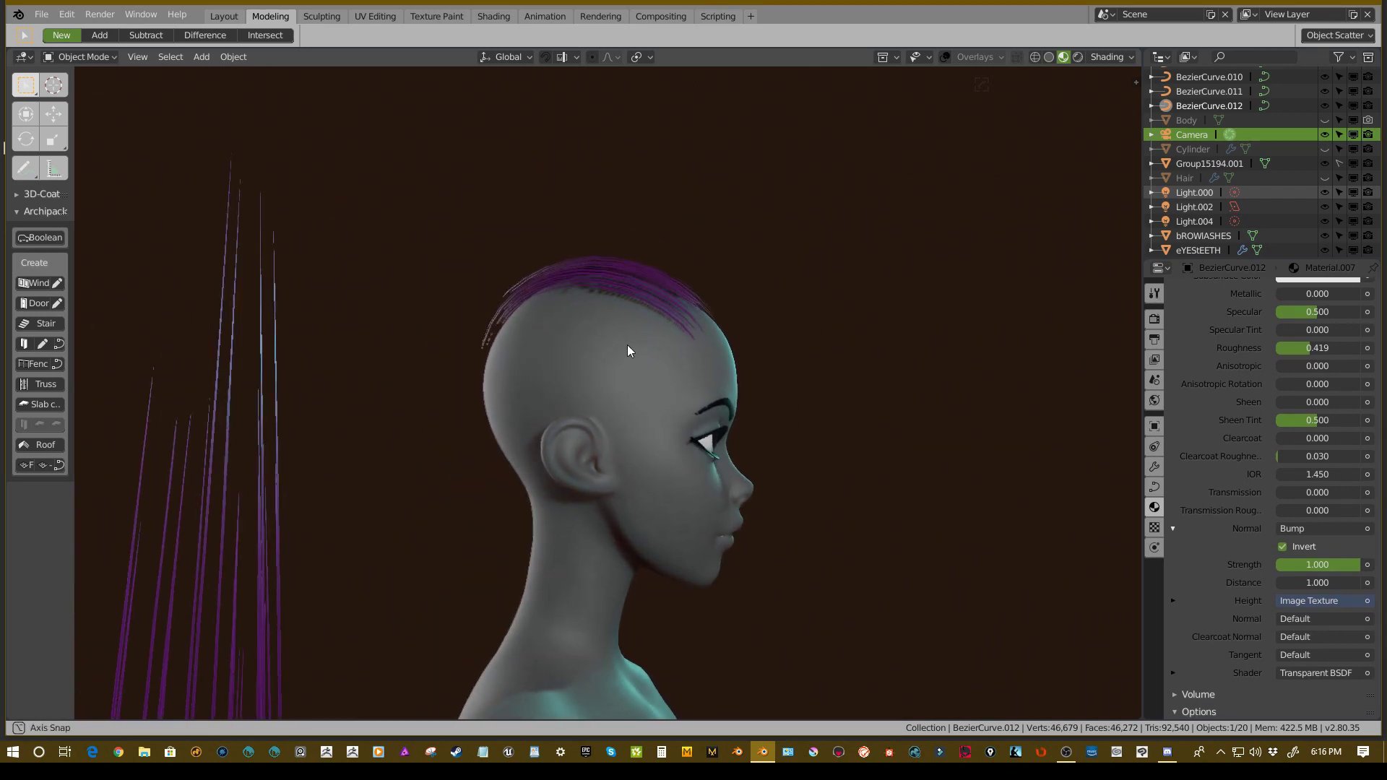
# - Box-select the twelve hair strips and duplicate them with an offset of about 0.01 m to start a second layer
pyautogui.press('b')
pyautogui.moveTo(757, 254); pyautogui.dragTo(571, 362)
pyautogui.moveTo(570, 361); pyautogui.dragTo(748, 318, button='middle')
pyautogui.hotkey('shift', 'd')
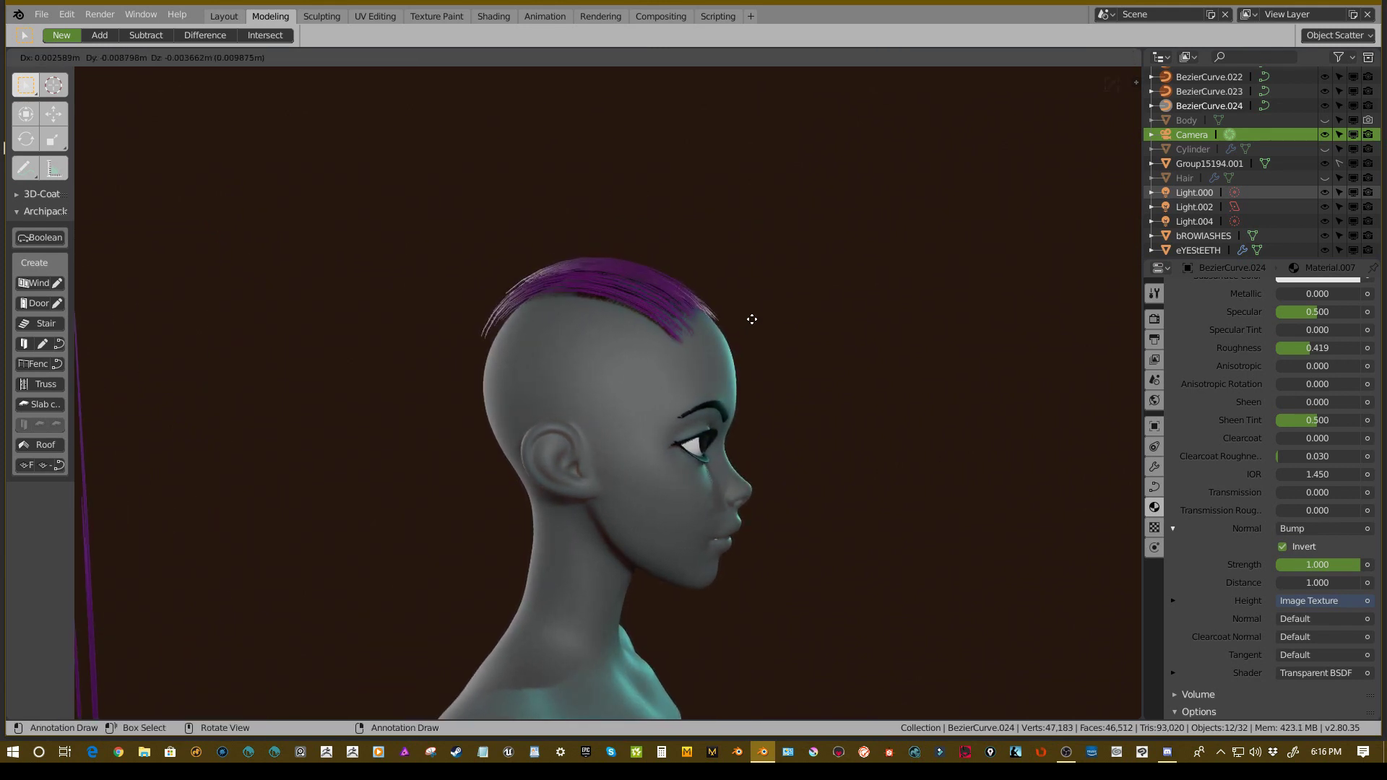
pyautogui.click(751, 315)
pyautogui.moveTo(751, 315); pyautogui.dragTo(703, 346, button='middle')
# - Enter Edit Mode on the duplicated strips and move their points so the new layer covers the back of the head
pyautogui.press('Tab')
pyautogui.click(820, 392)
pyautogui.press('g')
pyautogui.click(566, 333)
pyautogui.press('g')
pyautogui.click(622, 308)
# - Move BezierCurve.022's nape point 0.0346 m X, 0.0149 m Y and 0.00403 m Z, and nudge its middle point on the back of the head
pyautogui.scroll(2, 703, 347)
pyautogui.click(584, 583)
pyautogui.press('g')
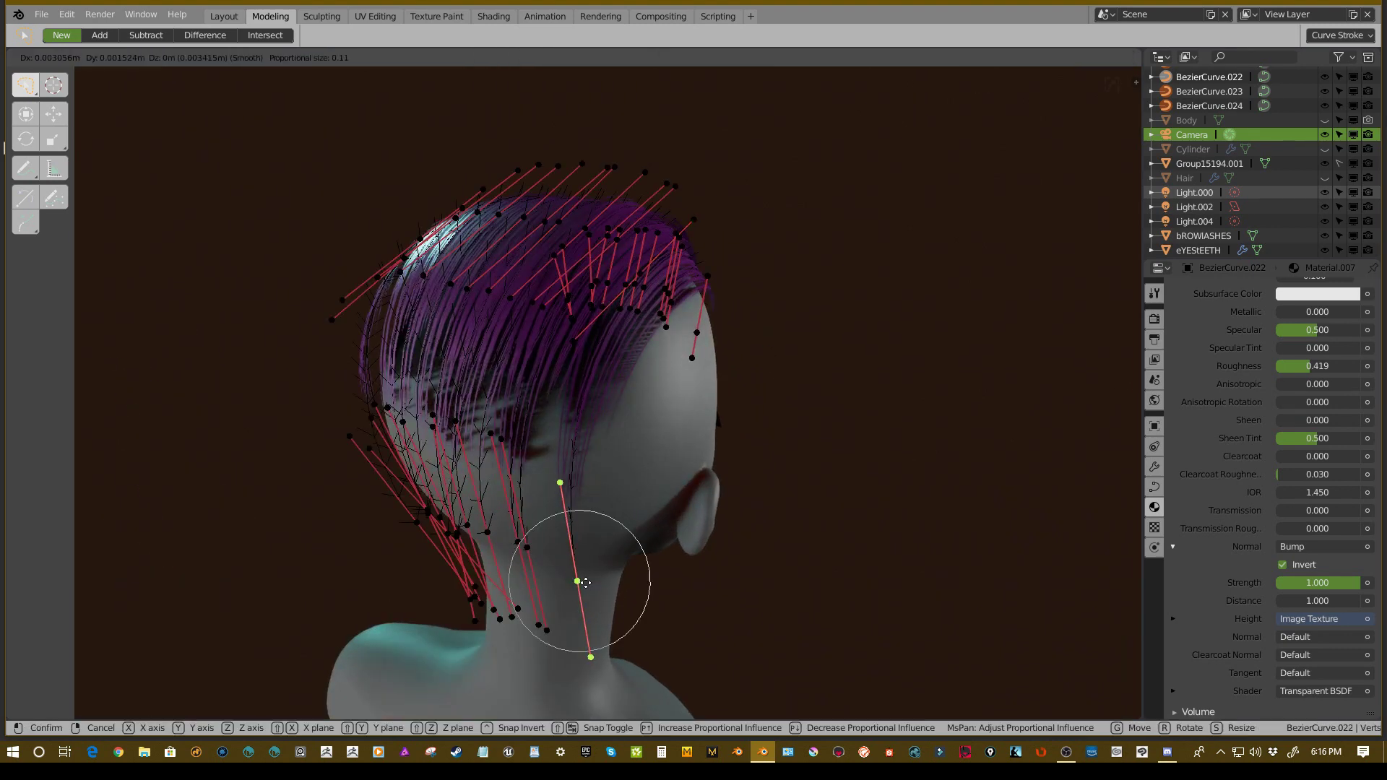
pyautogui.click(567, 581)
pyautogui.moveTo(649, 268); pyautogui.dragTo(681, 321, button='middle')
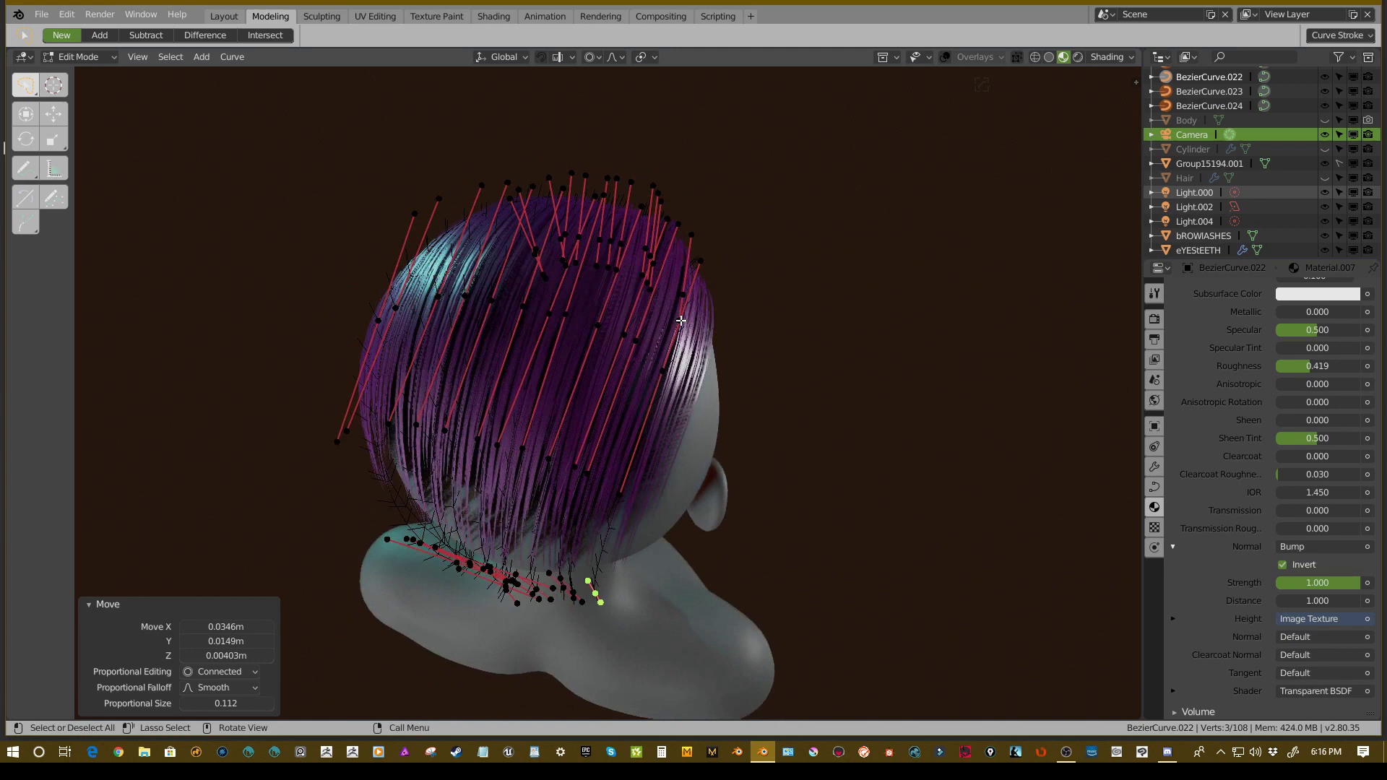
pyautogui.click(659, 370)
pyautogui.press('g')
pyautogui.click(661, 372)
# - Rotate BezierCurve.022's nape point, move it 0.0307 m X, 0.00231 m Y and 0.0102 m Z, and raise the neighbouring strip's nape point
pyautogui.moveTo(614, 558); pyautogui.dragTo(631, 496, button='middle')
pyautogui.click(633, 515)
pyautogui.press('r')
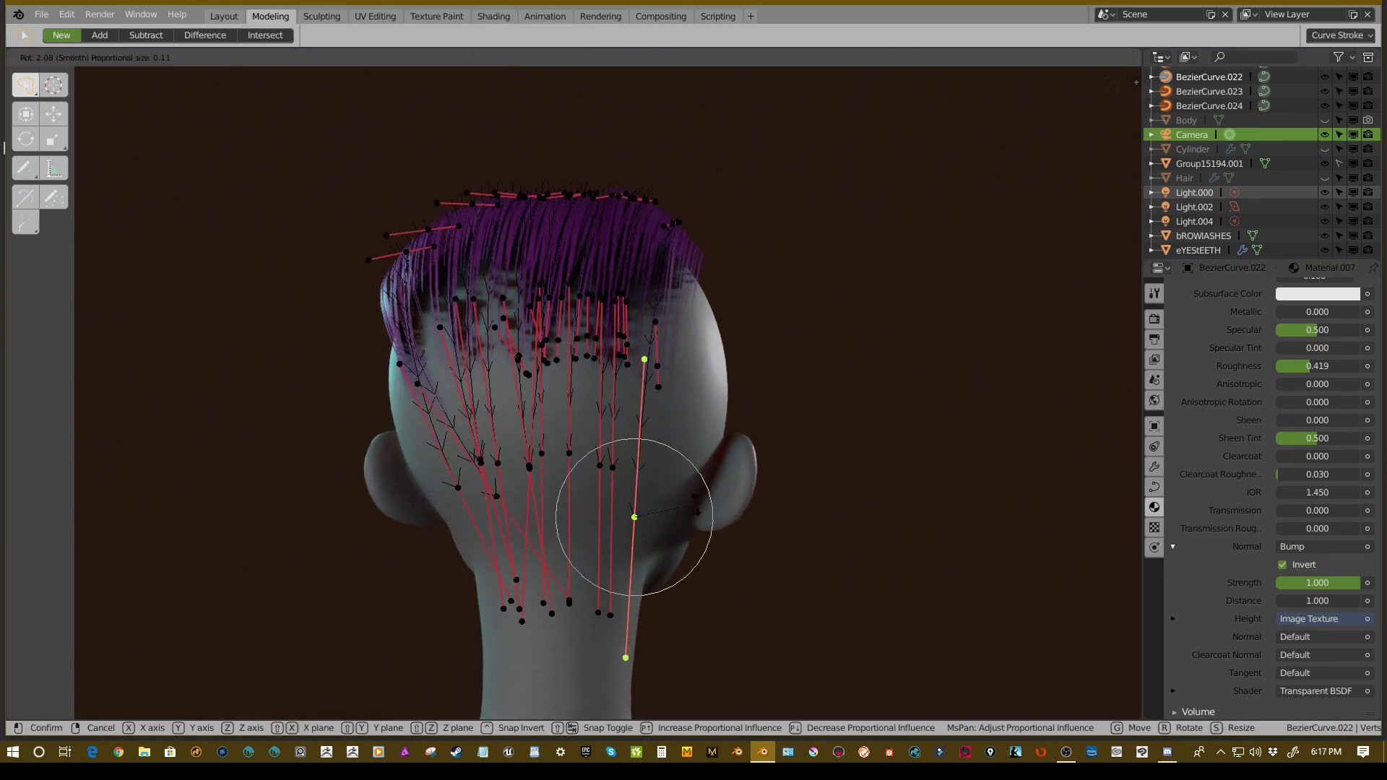
pyautogui.click(698, 515)
pyautogui.press('g')
pyautogui.click(680, 507)
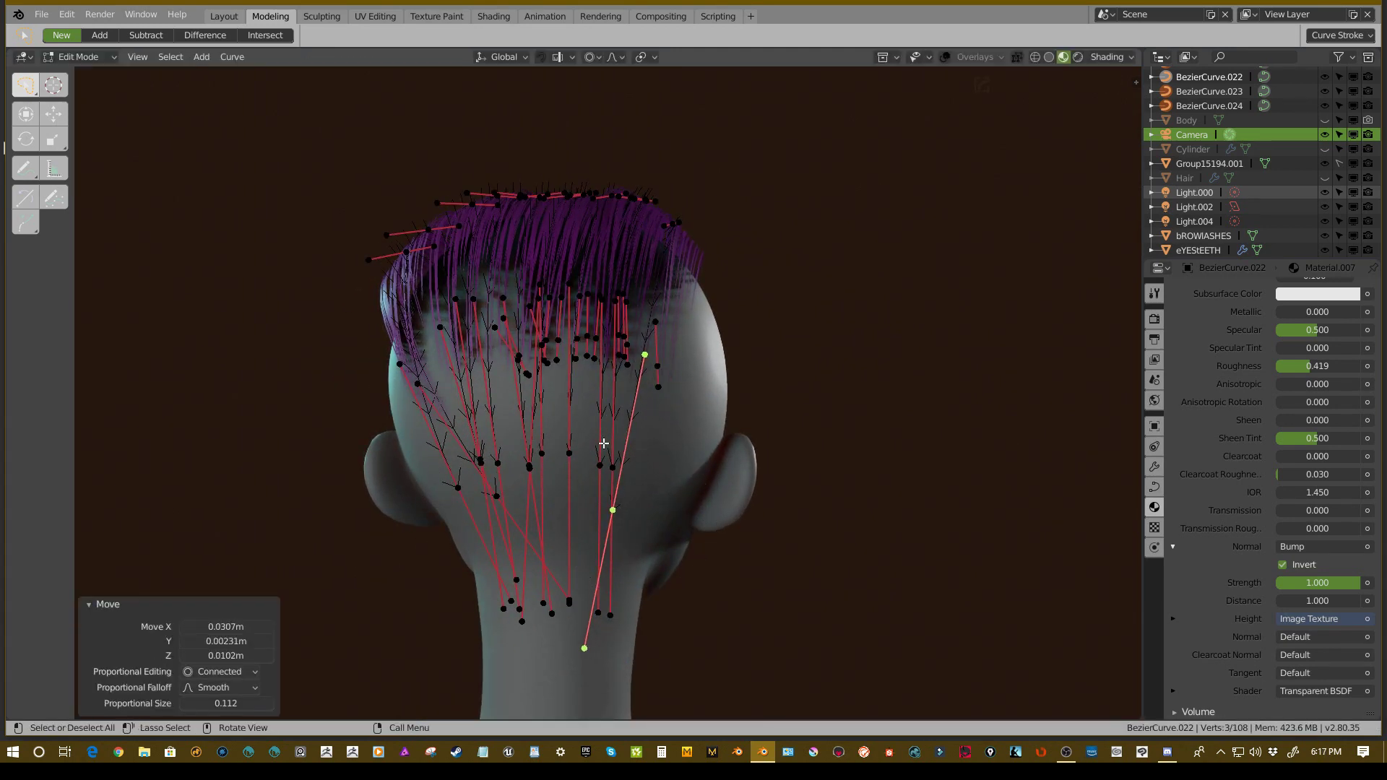
pyautogui.click(612, 467)
pyautogui.press('g')
pyautogui.click(610, 411)
# - Shift BezierCurve.021's middle point about 0.01 m sideways to space the strips at the back of the head
pyautogui.moveTo(609, 410); pyautogui.dragTo(651, 324, button='middle')
pyautogui.click(650, 323)
pyautogui.click(643, 329)
pyautogui.press('g')
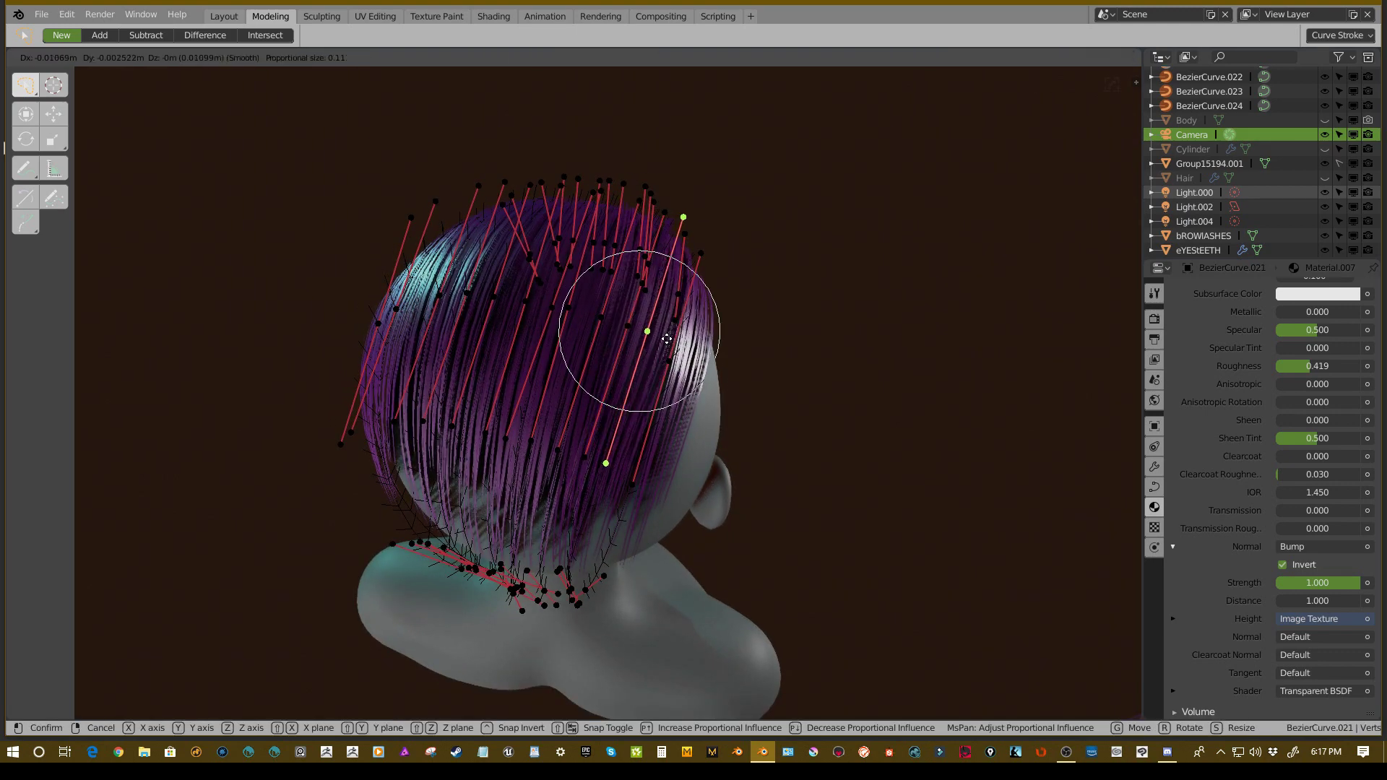
pyautogui.click(661, 336)
# - Space out the next strip's middle point at the back of the head and move BezierCurve.019's middle point about 0.005 m sideways
pyautogui.click(628, 325)
pyautogui.press('g')
pyautogui.click(619, 318)
pyautogui.press('g')
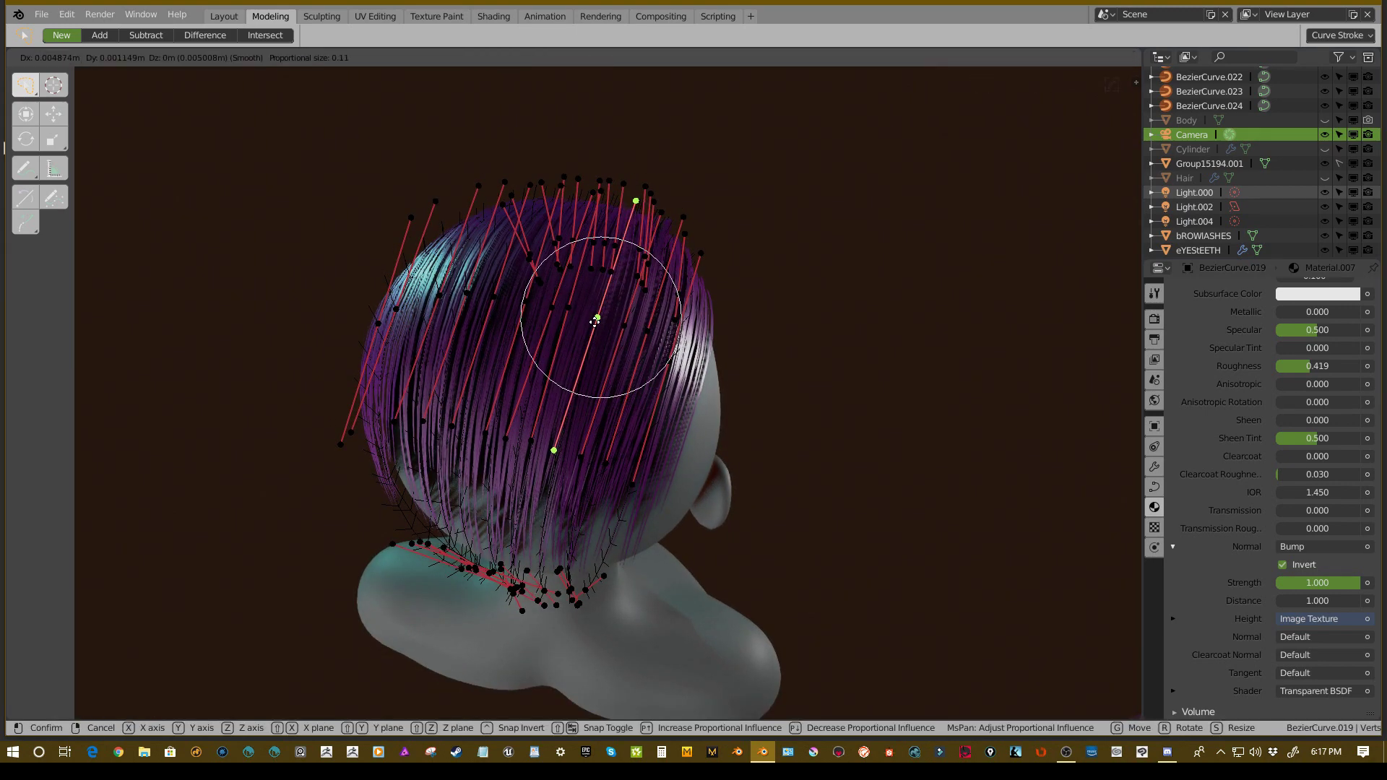
pyautogui.click(593, 322)
# - Adjust BezierCurve.015's middle point sideways between its neighbours, finishing with a move of 0.0127 m X and 0.00301 m Y
pyautogui.click(567, 307)
pyautogui.press('g')
pyautogui.click(576, 307)
pyautogui.press('g')
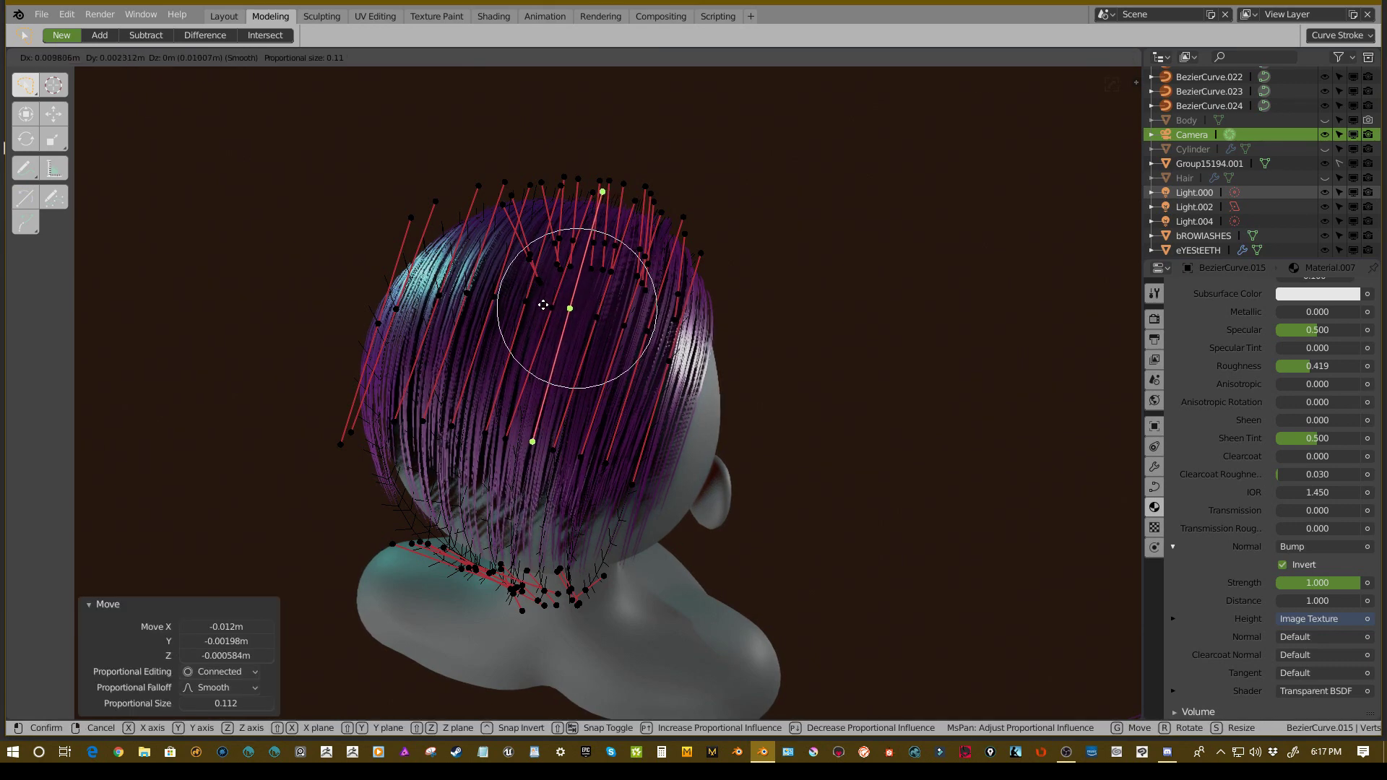
pyautogui.click(535, 303)
pyautogui.press('g')
pyautogui.click(519, 301)
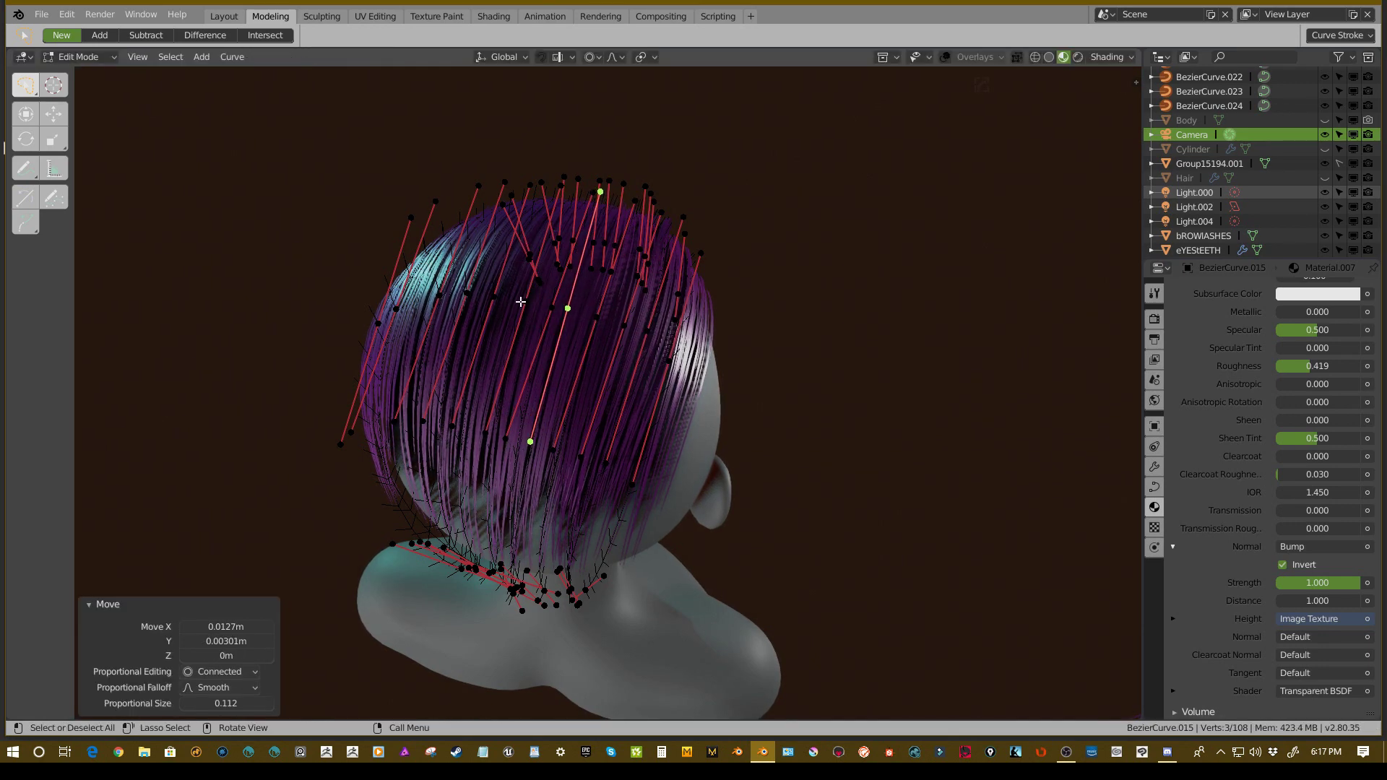
# - Reposition the middle points of the strips beside BezierCurve.015 to even out the gaps at the back of the head
pyautogui.moveTo(521, 301); pyautogui.dragTo(514, 331, button='middle')
pyautogui.click(527, 320)
pyautogui.press('g')
pyautogui.click(511, 321)
pyautogui.click(515, 333)
pyautogui.press('g')
pyautogui.click(469, 347)
# - Move BezierCurve.017's middle point -0.0109 m X and 0.000527 m Y, and BezierCurve.018's 0.00901 m X, 0.000408 m Y and -0.000533 m Z
pyautogui.click(472, 337)
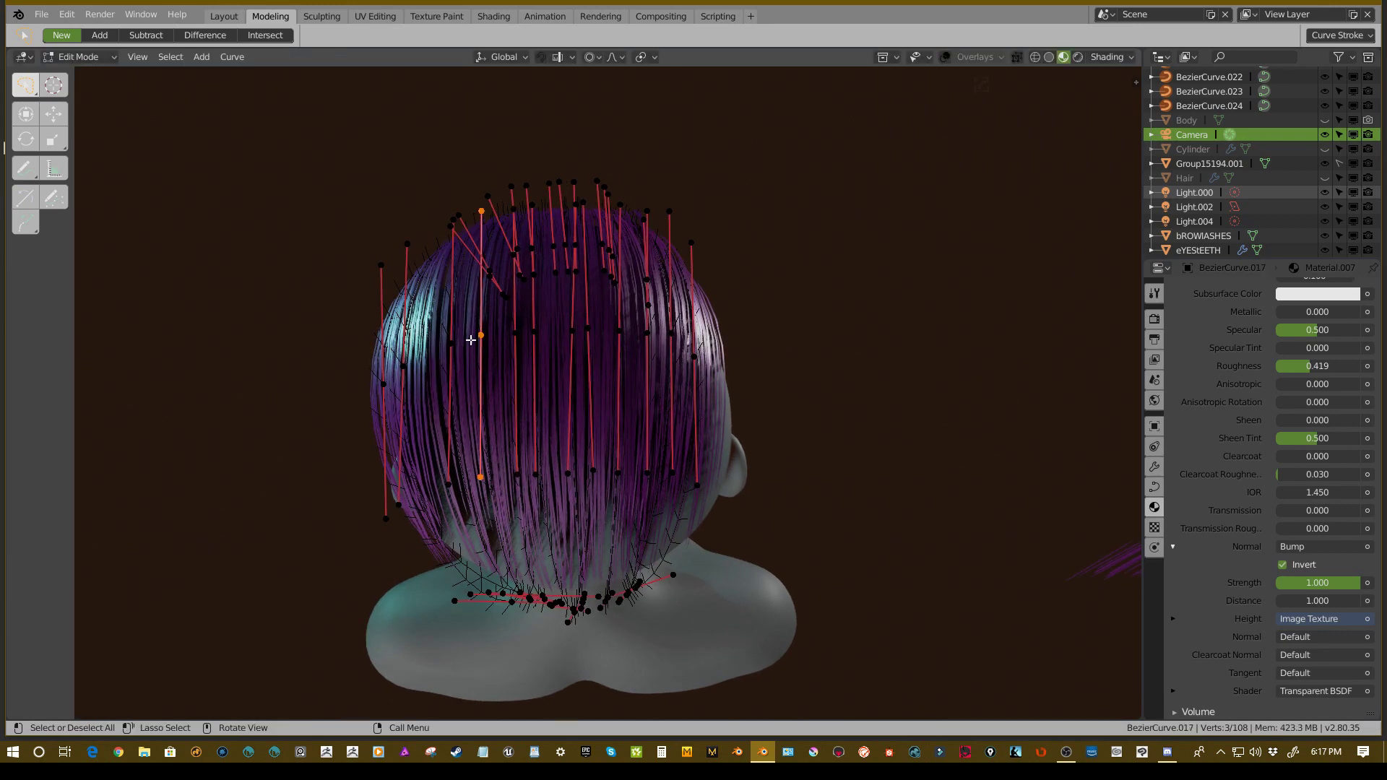
pyautogui.press('g')
pyautogui.click(493, 338)
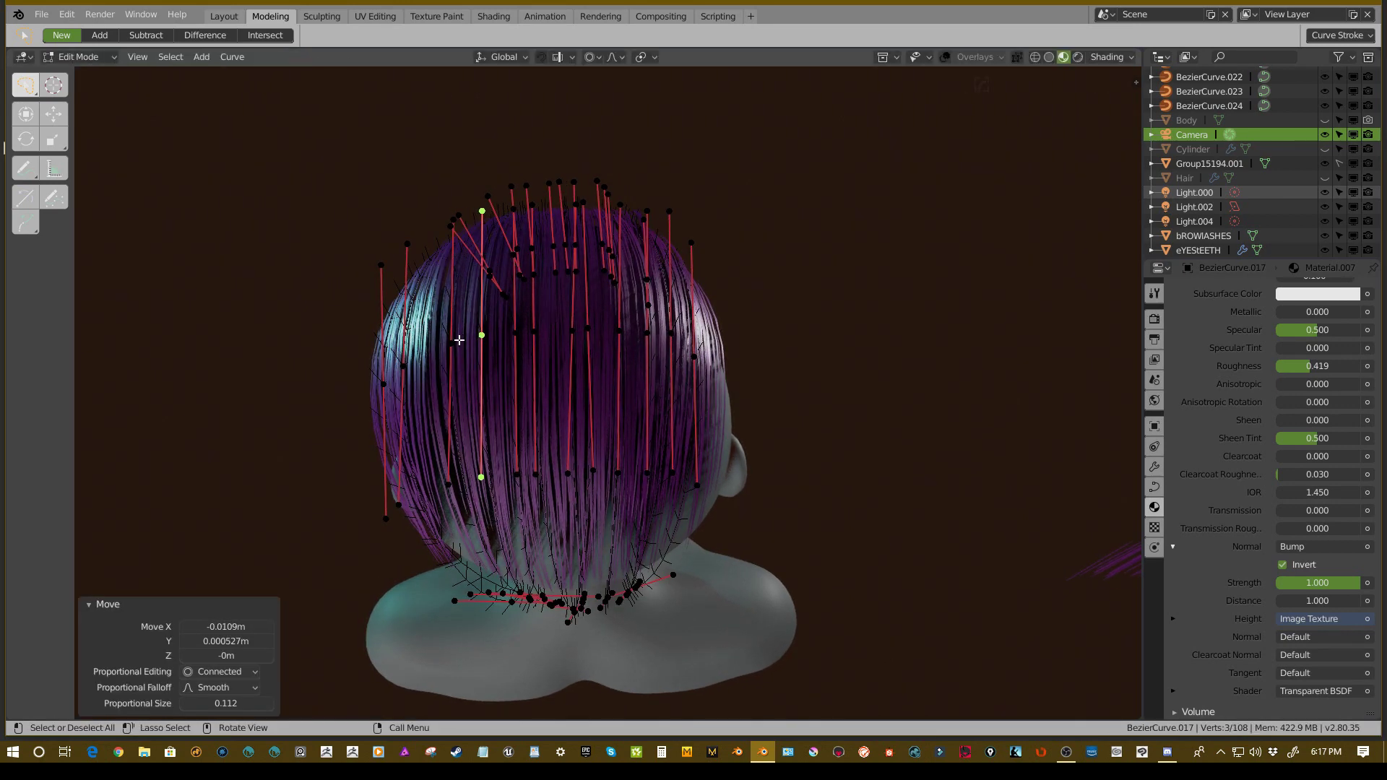
pyautogui.click(455, 341)
pyautogui.press('g')
pyautogui.click(448, 342)
# - Raise the middle points of the lowest two strips on the side of the head, moving BezierCurve.024's about 0.015 m
pyautogui.moveTo(443, 370); pyautogui.dragTo(571, 299, button='middle')
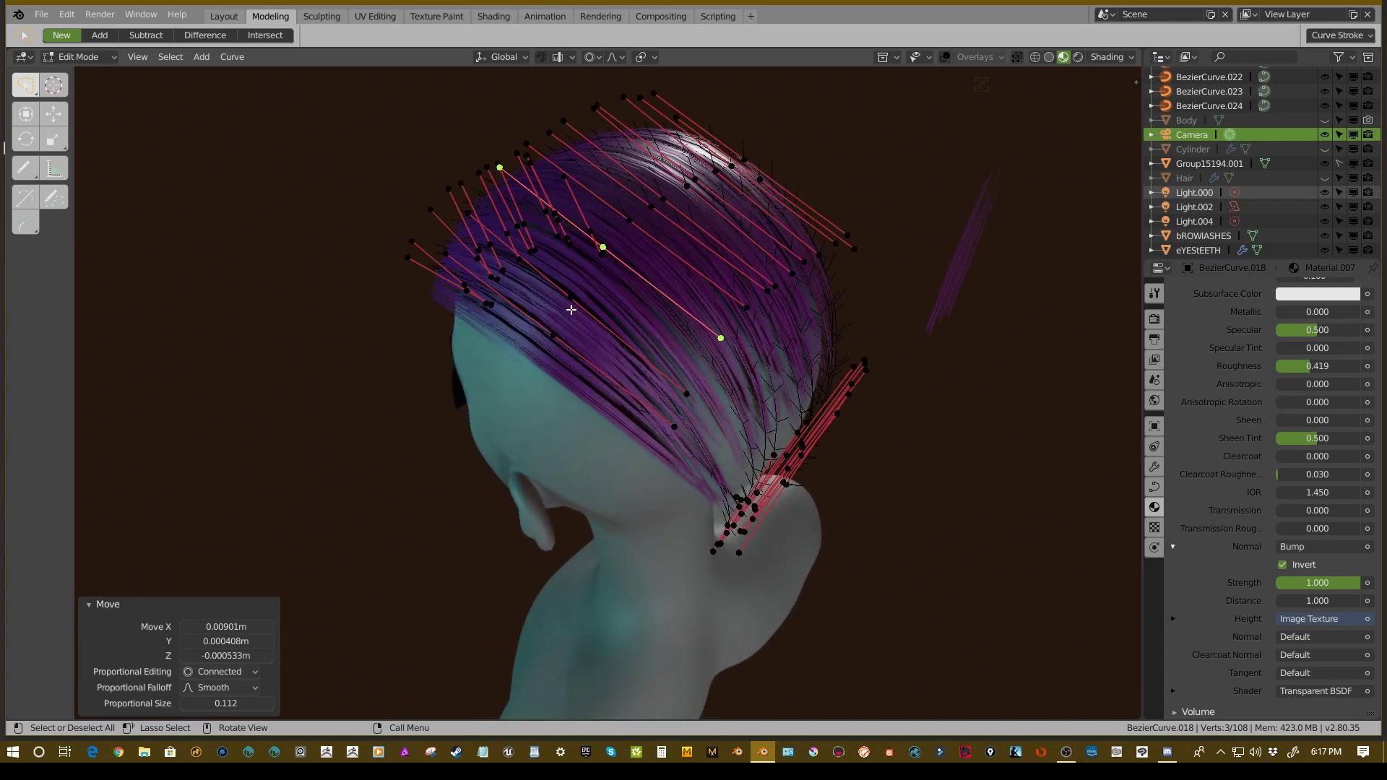
pyautogui.click(570, 297)
pyautogui.press('g')
pyautogui.click(587, 290)
pyautogui.click(552, 334)
pyautogui.press('g')
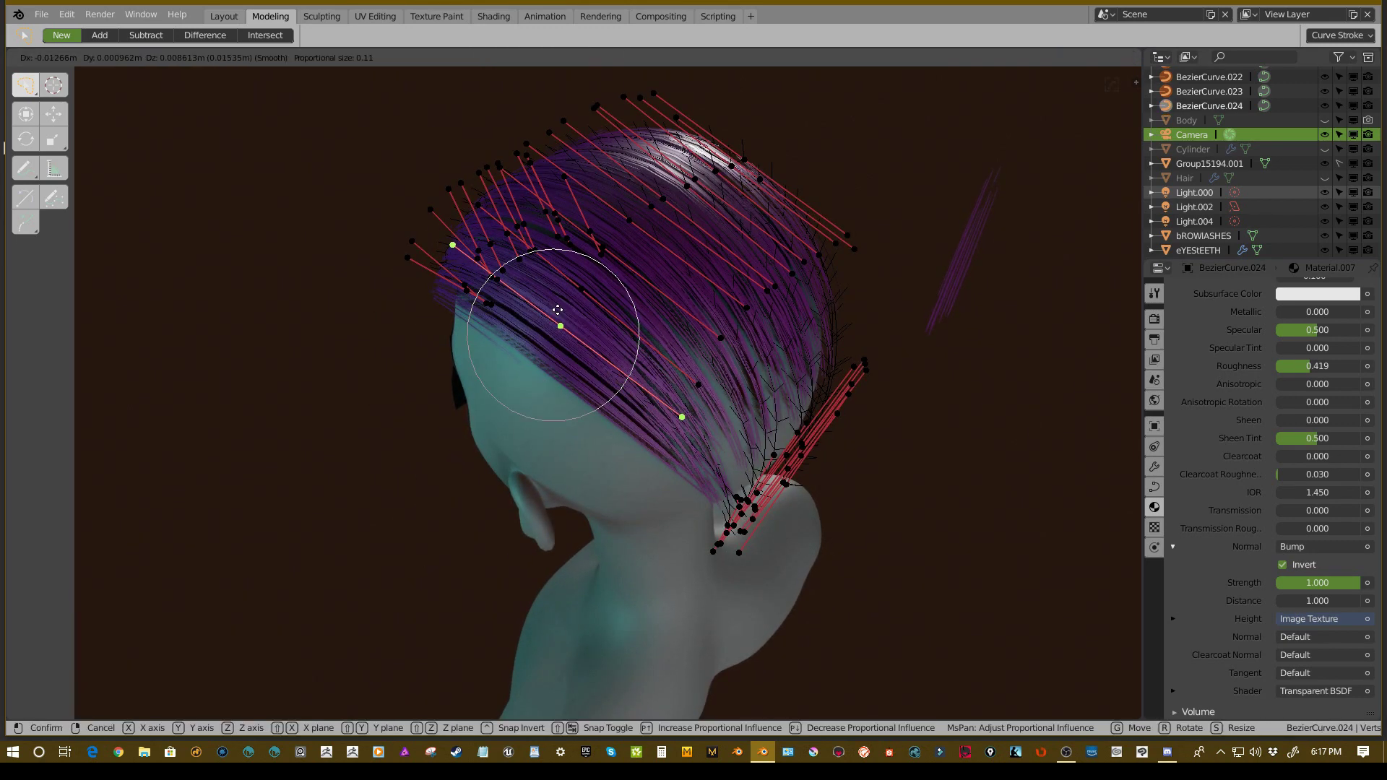
pyautogui.click(560, 325)
# - Adjust BezierCurve.024's middle point against the head, including a move of 0.00335 m X and 0.00119 m Y
pyautogui.moveTo(560, 326); pyautogui.dragTo(683, 329, button='middle')
pyautogui.click(669, 272)
pyautogui.press('r')
pyautogui.rightClick(694, 285)
pyautogui.press('g')
pyautogui.click(683, 329)
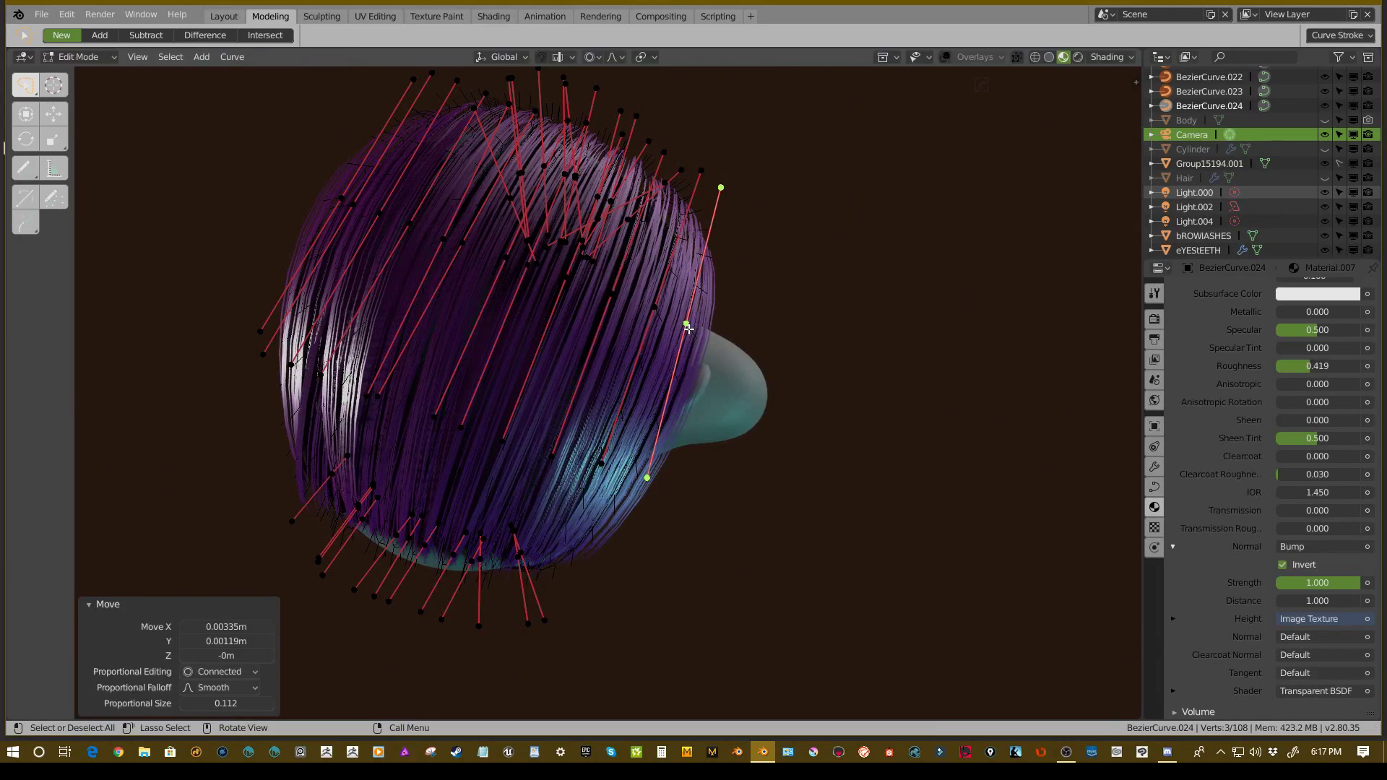
pyautogui.press('g')
pyautogui.click(684, 329)
# - Shift BezierCurve.023's middle point about 0.006 m sideways to fit beside BezierCurve.024
pyautogui.click(654, 307)
pyautogui.press('g')
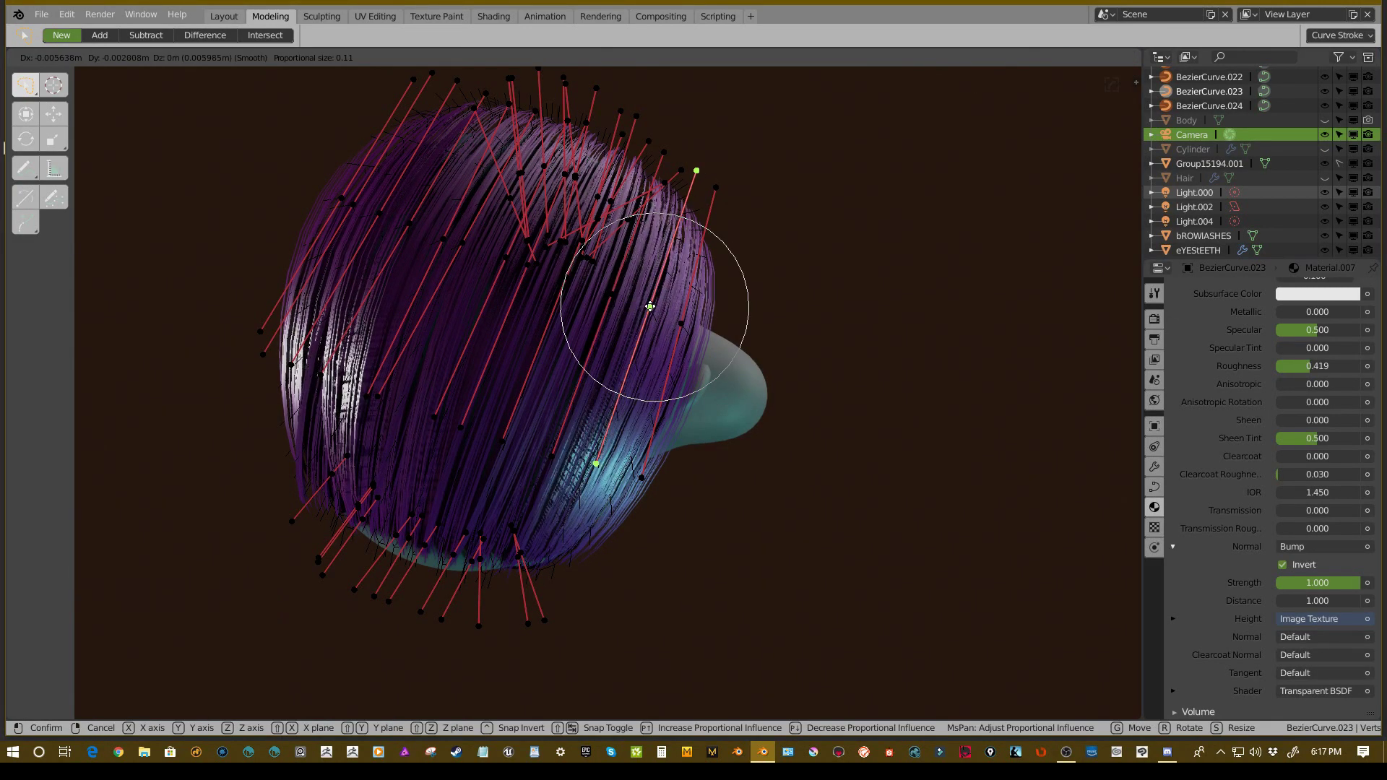
pyautogui.click(649, 306)
pyautogui.moveTo(650, 306); pyautogui.dragTo(664, 550, button='middle')
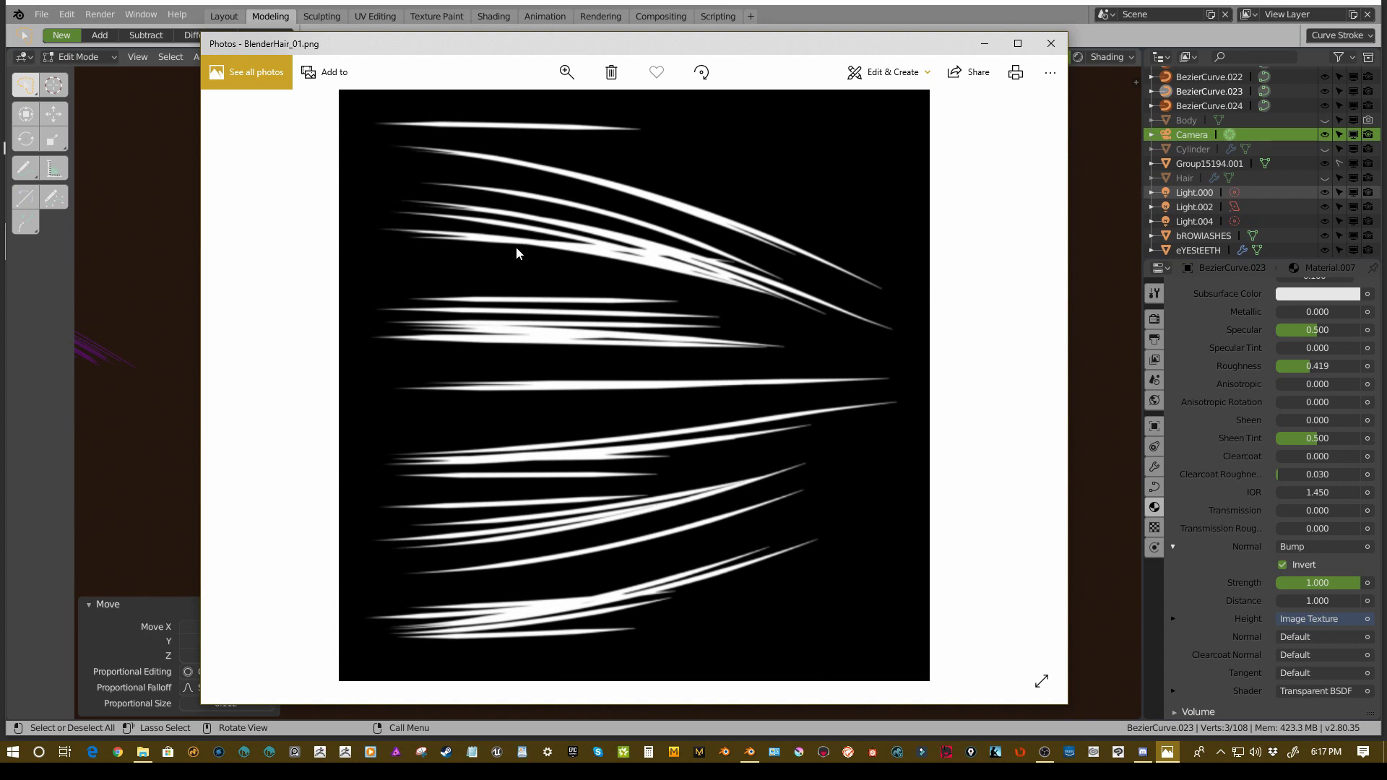
# - Close the BlenderHair_01.png image and shift BezierCurve.024's middle point on the side of the head slightly
pyautogui.click(1052, 39)
pyautogui.moveTo(630, 210); pyautogui.dragTo(586, 235, button='middle')
pyautogui.click(617, 237)
pyautogui.press('g')
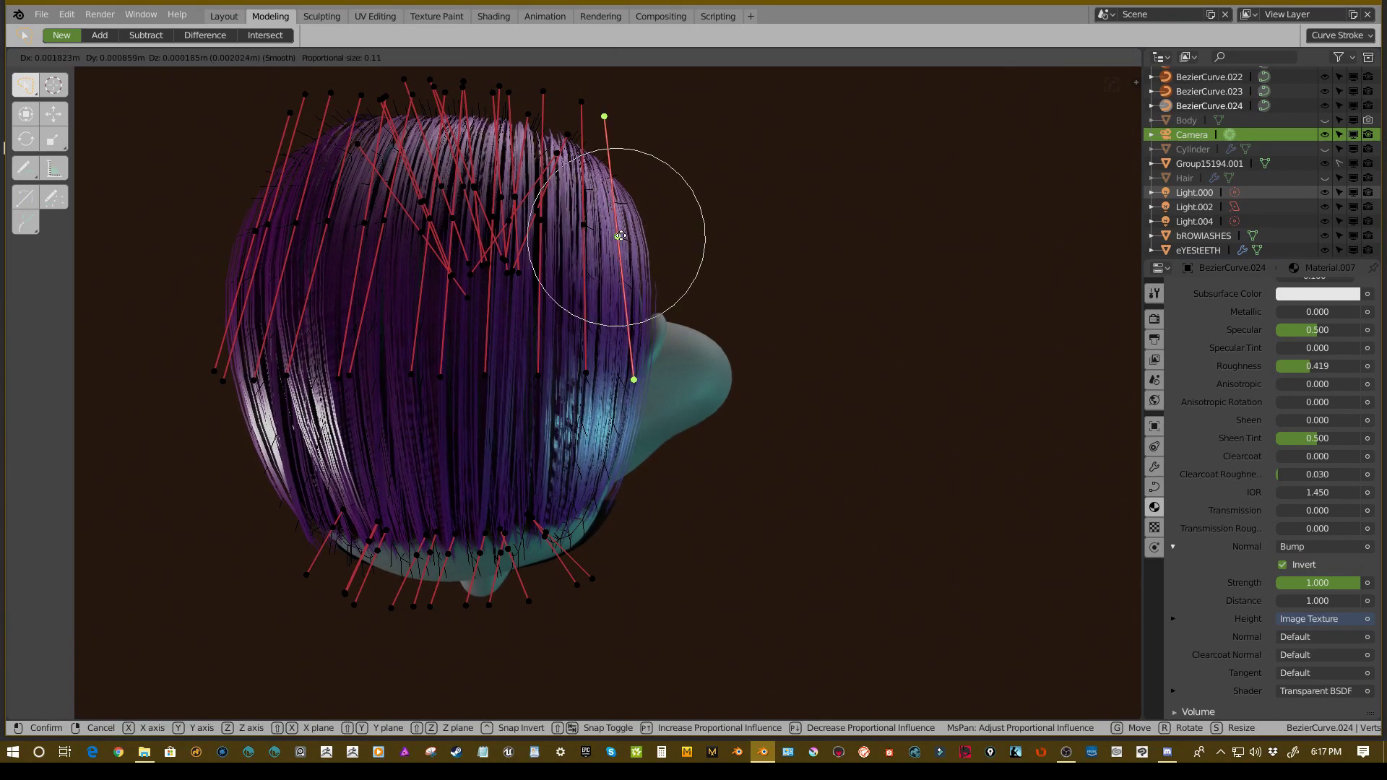
pyautogui.click(630, 245)
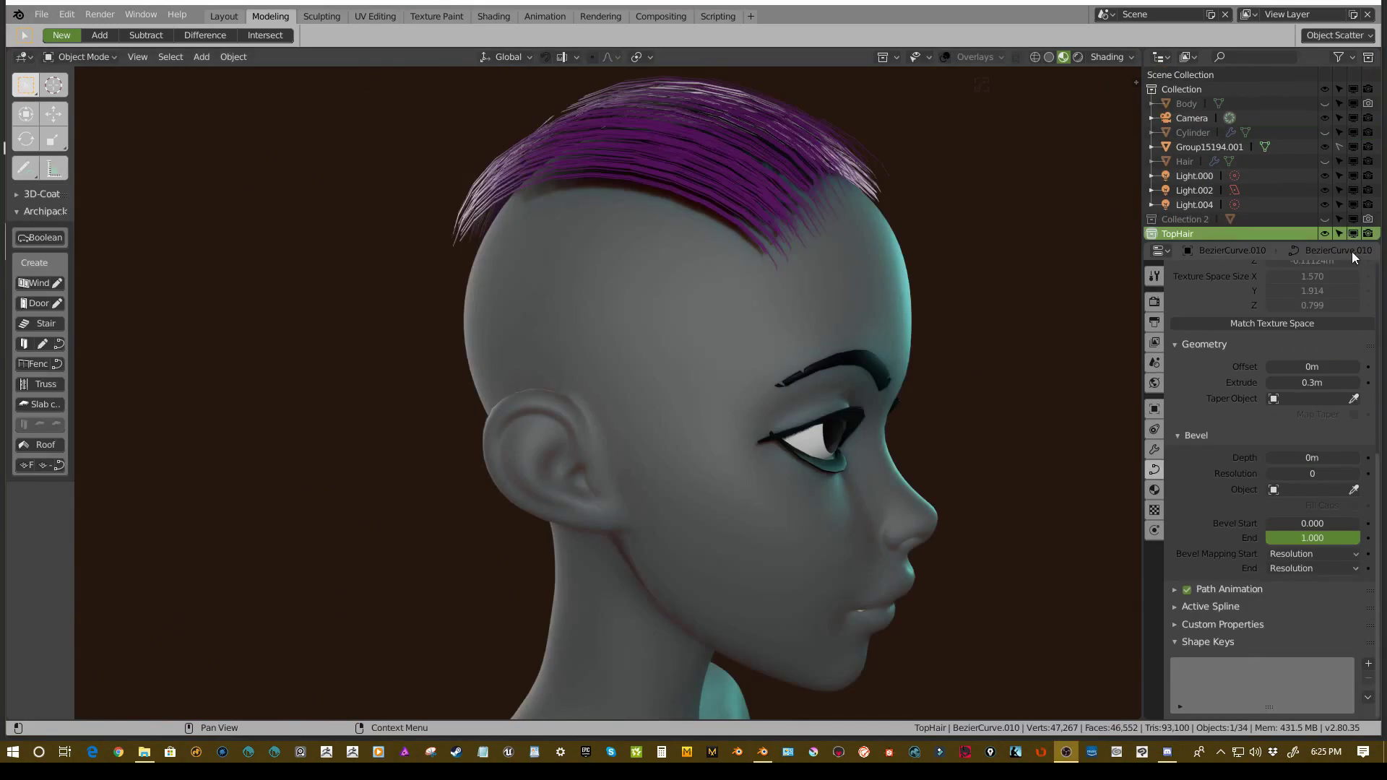
# - Open the top hair curve BezierCurve.014 for point editing with none of its points selected
pyautogui.moveTo(726, 176); pyautogui.dragTo(656, 257, button='middle')
pyautogui.scroll(4, 606, 260)
pyautogui.click(694, 203)
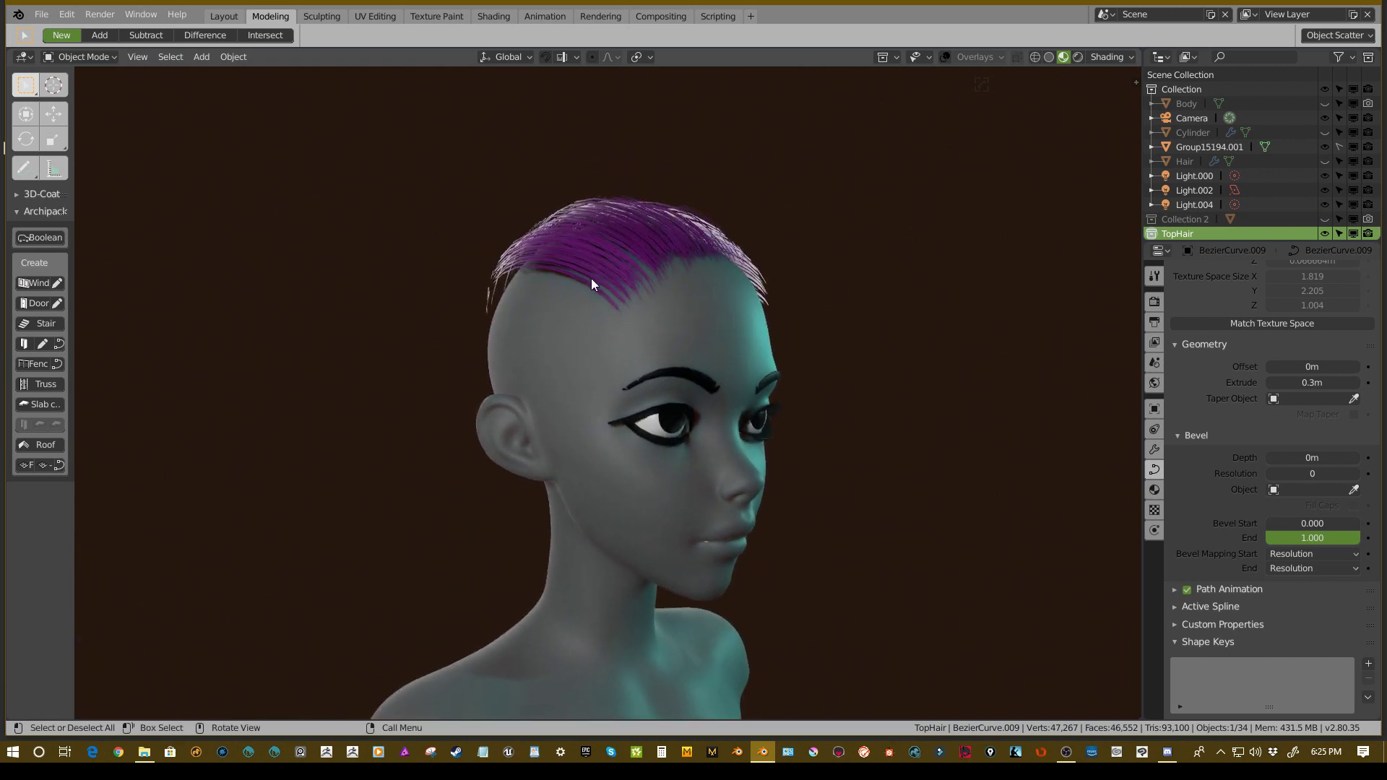
pyautogui.moveTo(591, 278)
pyautogui.mouseDown(button='middle')
pyautogui.moveTo(595, 263)
pyautogui.moveTo(588, 291)
pyautogui.moveTo(628, 269)
pyautogui.moveTo(755, 258)
pyautogui.moveTo(672, 240)
pyautogui.moveTo(683, 241)
pyautogui.moveTo(684, 207)
pyautogui.mouseUp(button='middle')
pyautogui.press('Tab')
pyautogui.hotkey('alt', 'a')
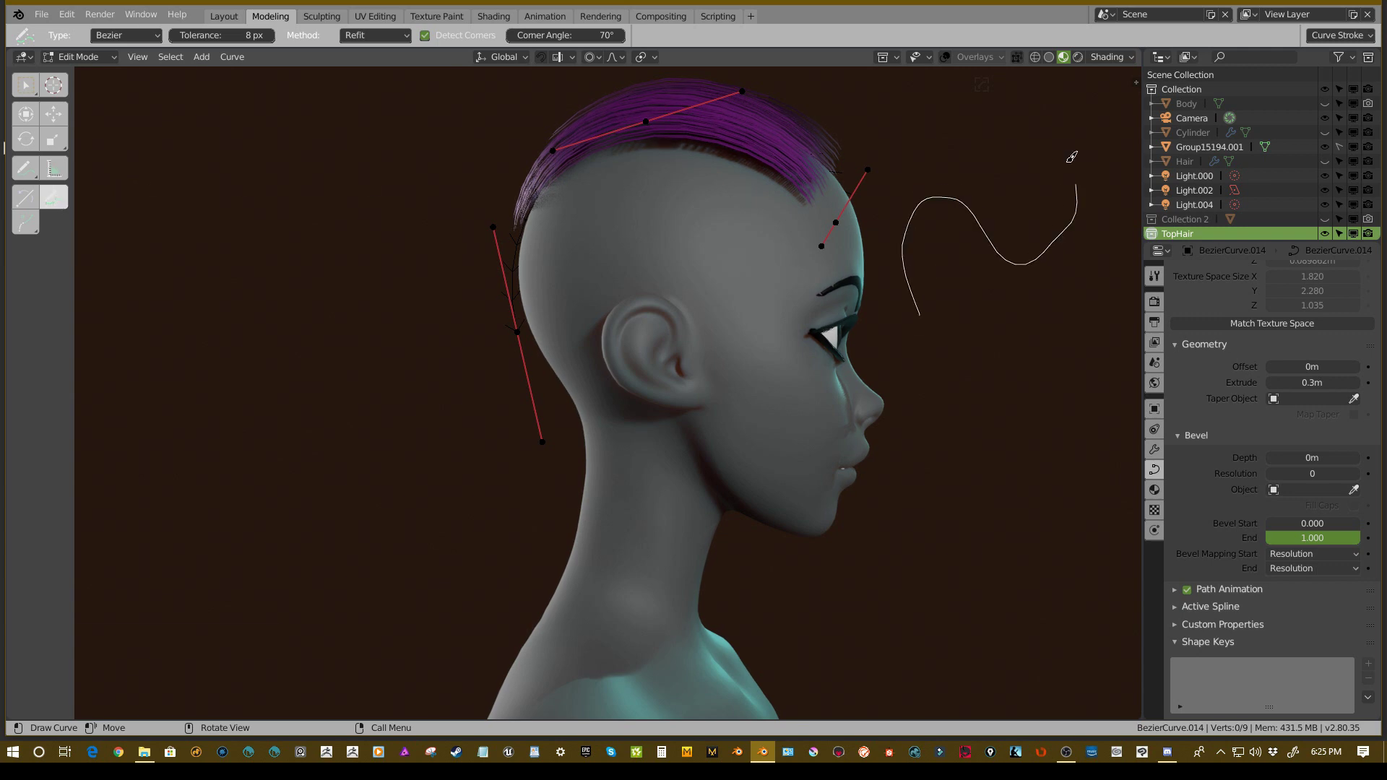
# - Try drawing a freehand wavy curve in the empty space in front of the face, and undo it
pyautogui.moveTo(1071, 156); pyautogui.dragTo(1073, 155)
pyautogui.moveTo(1073, 155)
pyautogui.mouseDown(button='middle')
pyautogui.moveTo(736, 216)
pyautogui.moveTo(563, 289)
pyautogui.mouseUp(button='middle')
pyautogui.scroll(4, 563, 289)
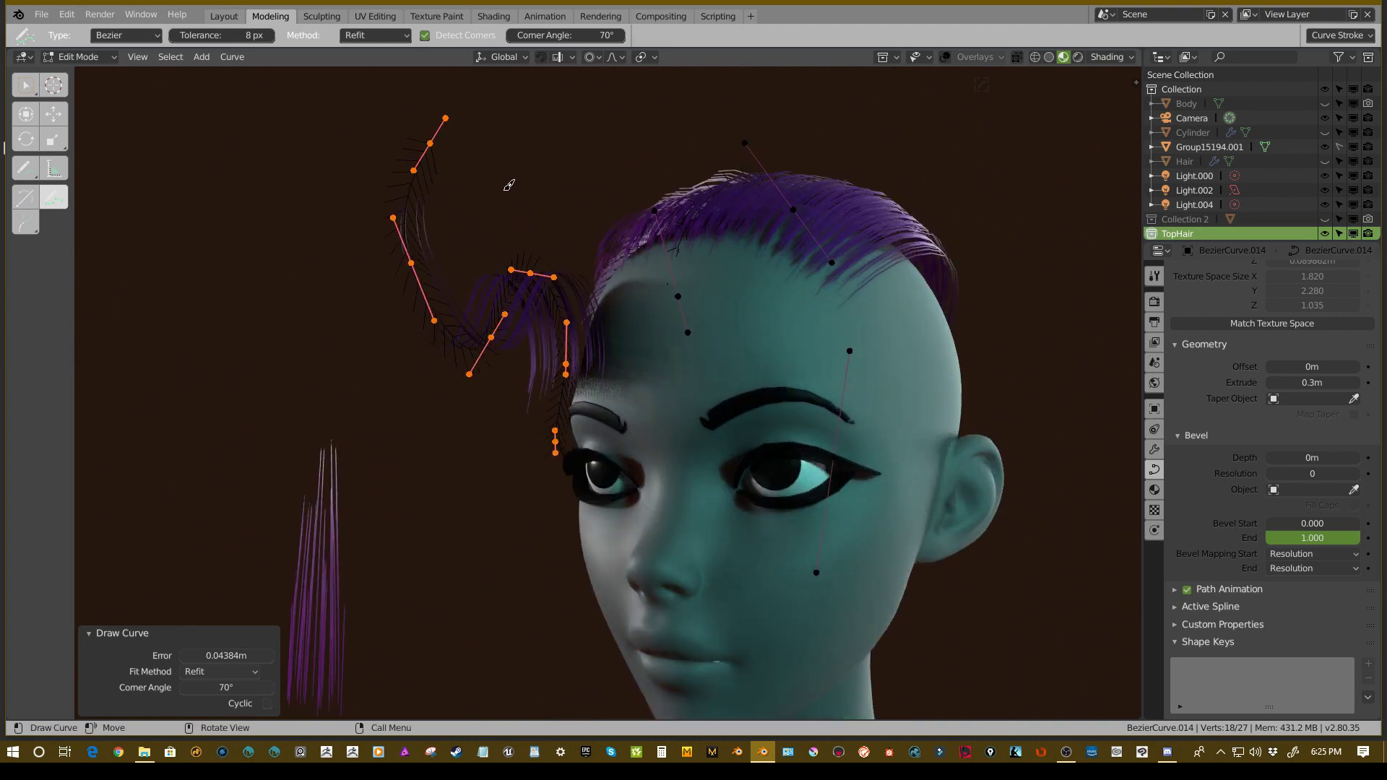
pyautogui.hotkey('ctrl', 'z')
pyautogui.moveTo(566, 192)
pyautogui.mouseDown(button='middle')
pyautogui.moveTo(725, 248)
pyautogui.moveTo(743, 284)
pyautogui.moveTo(703, 265)
pyautogui.moveTo(709, 245)
pyautogui.mouseUp(button='middle')
pyautogui.scroll(3, 744, 285)
pyautogui.press('Tab')
pyautogui.press('Tab')
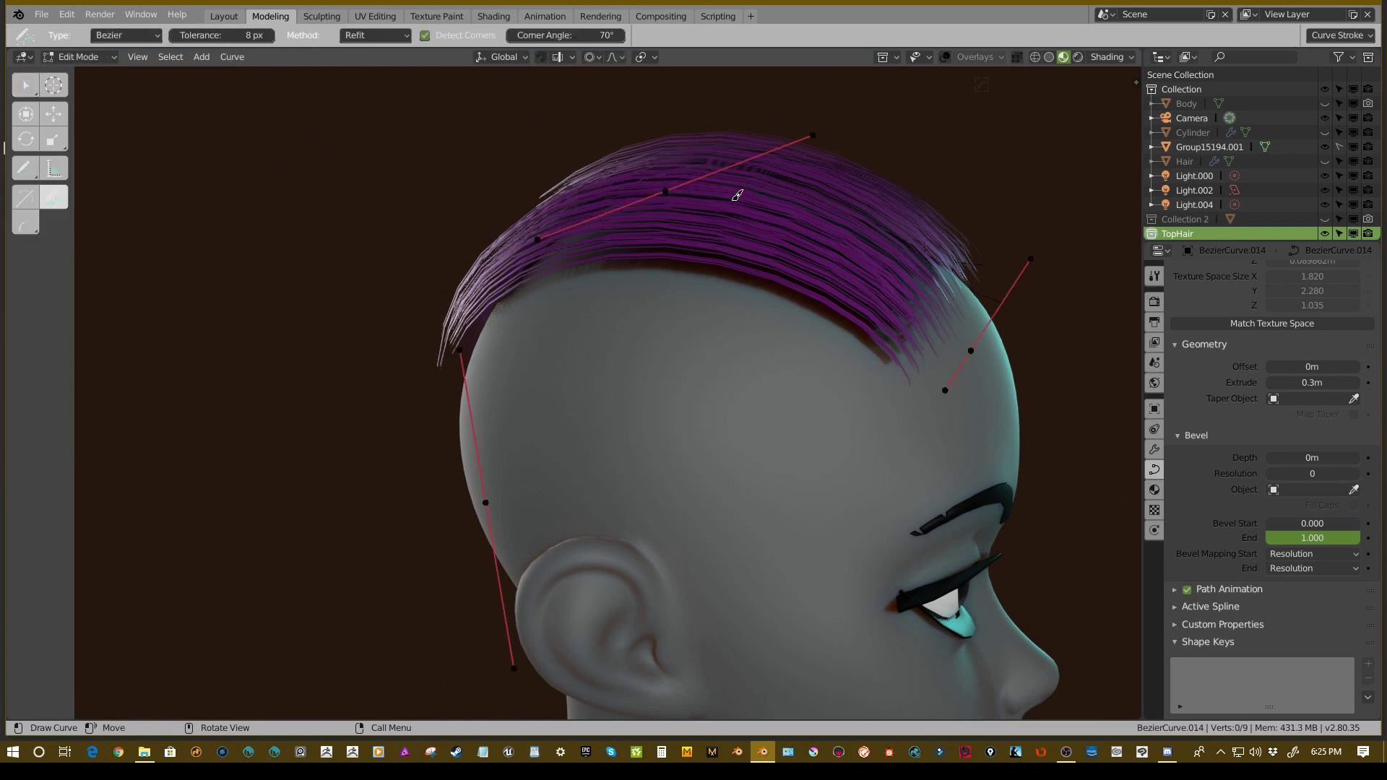
# - Turn on snapping and set the snap type to Face
pyautogui.moveTo(737, 195); pyautogui.dragTo(570, 128, button='middle')
pyautogui.click(542, 55)
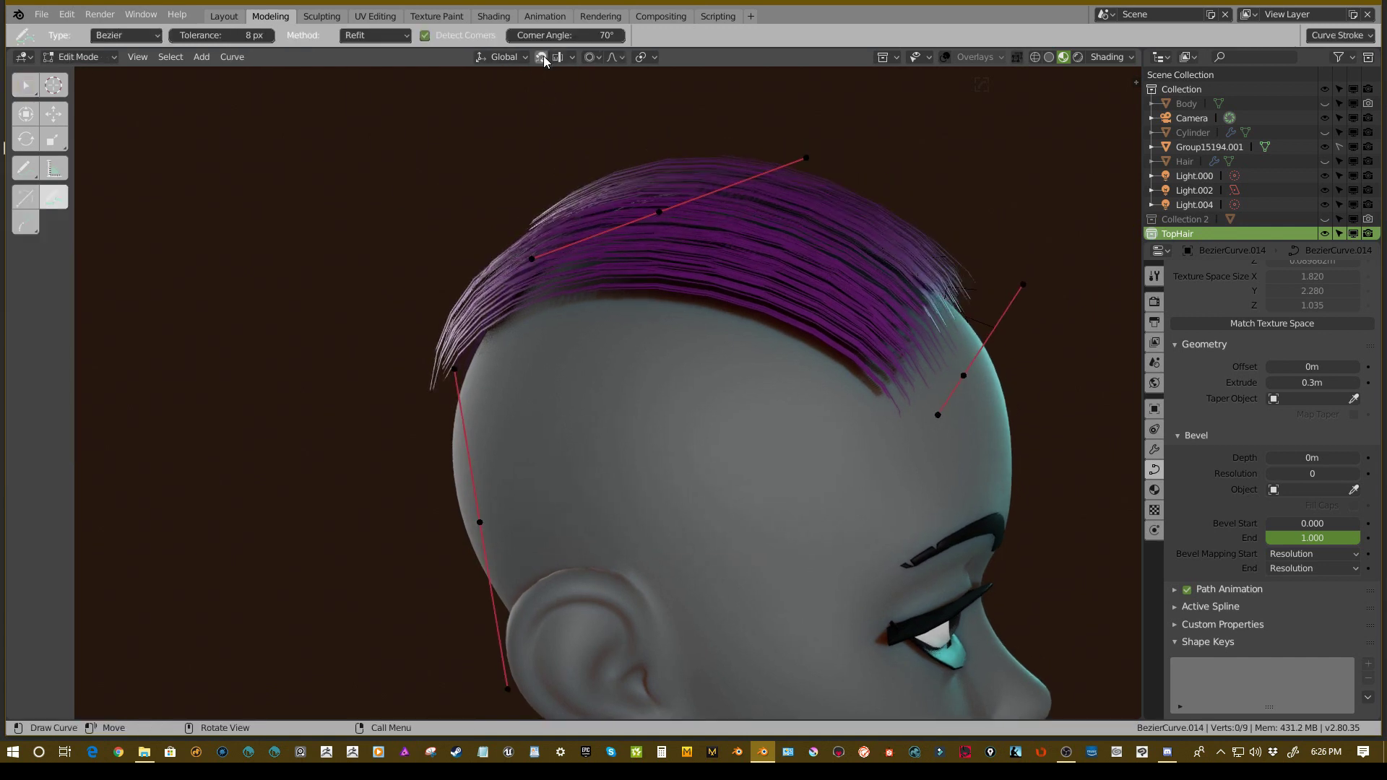
pyautogui.click(561, 58)
pyautogui.click(526, 143)
# - Try drawing a curve down the side of the face with Face snapping, and undo it
pyautogui.moveTo(734, 340); pyautogui.dragTo(704, 404, button='middle')
pyautogui.keyDown('shift'); pyautogui.moveTo(705, 405); pyautogui.dragTo(742, 219, button='middle'); pyautogui.keyUp('shift')
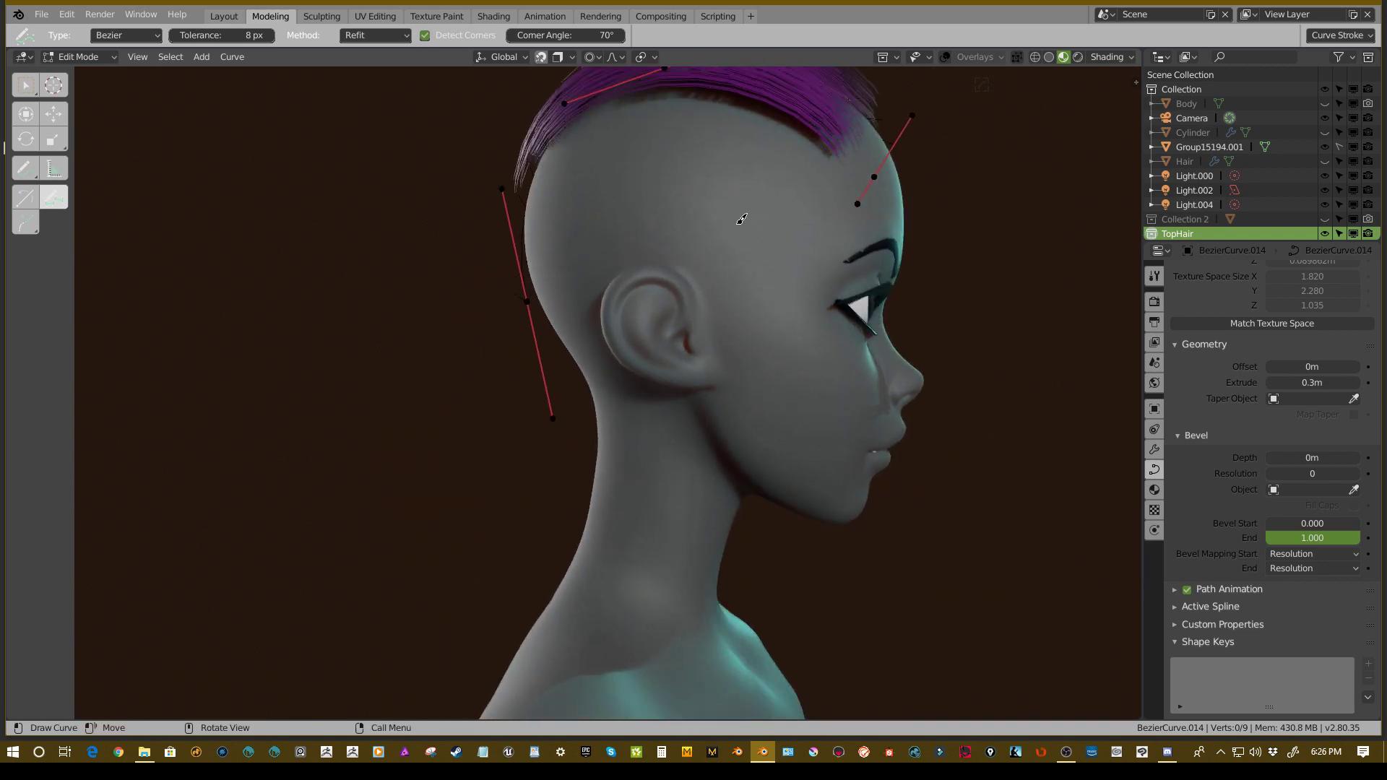
pyautogui.moveTo(771, 419); pyautogui.dragTo(781, 442)
pyautogui.moveTo(917, 330)
pyautogui.mouseDown(button='middle')
pyautogui.moveTo(620, 315)
pyautogui.moveTo(647, 289)
pyautogui.moveTo(887, 319)
pyautogui.mouseUp(button='middle')
pyautogui.hotkey('ctrl', 'z')
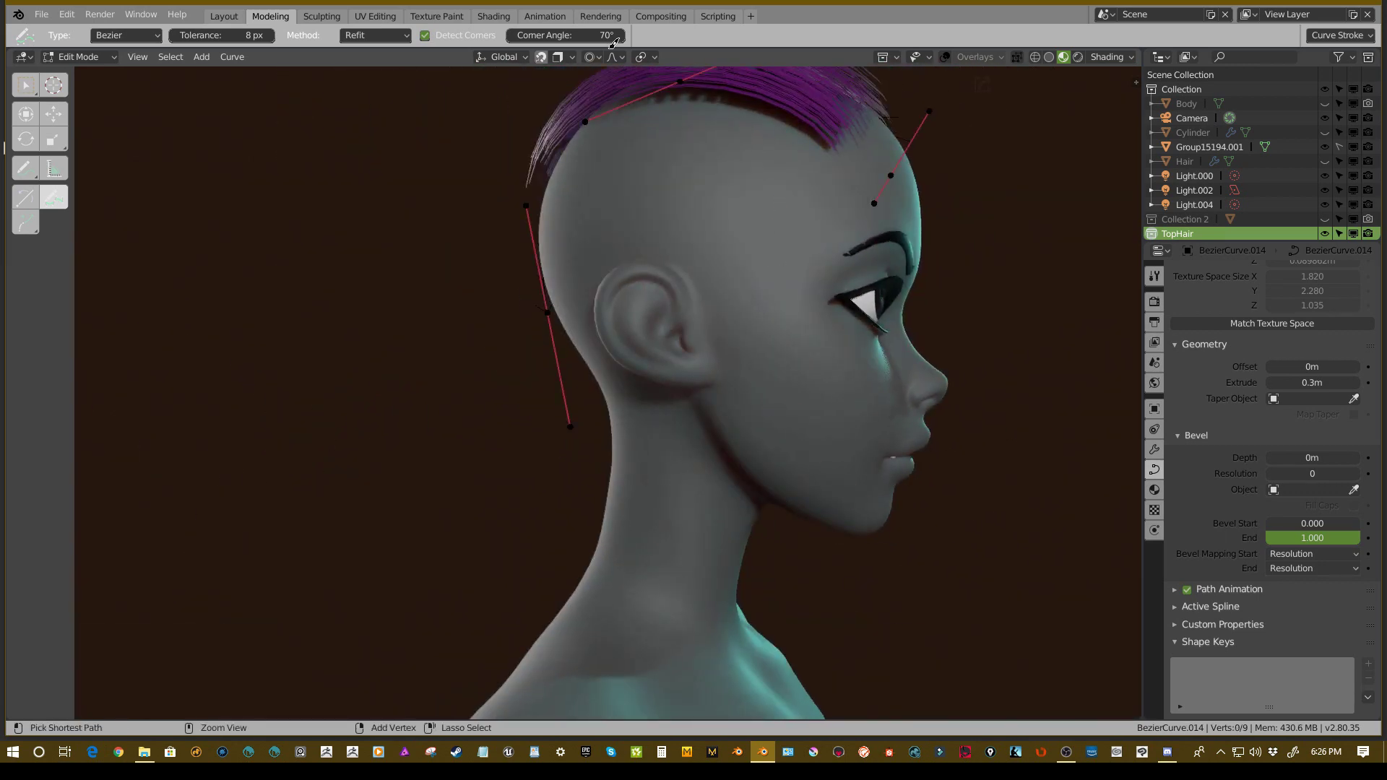
# - Set snapping to Vertex, try drawing a curve from the upper side of the head to the jaw, and undo it
pyautogui.click(574, 57)
pyautogui.click(536, 118)
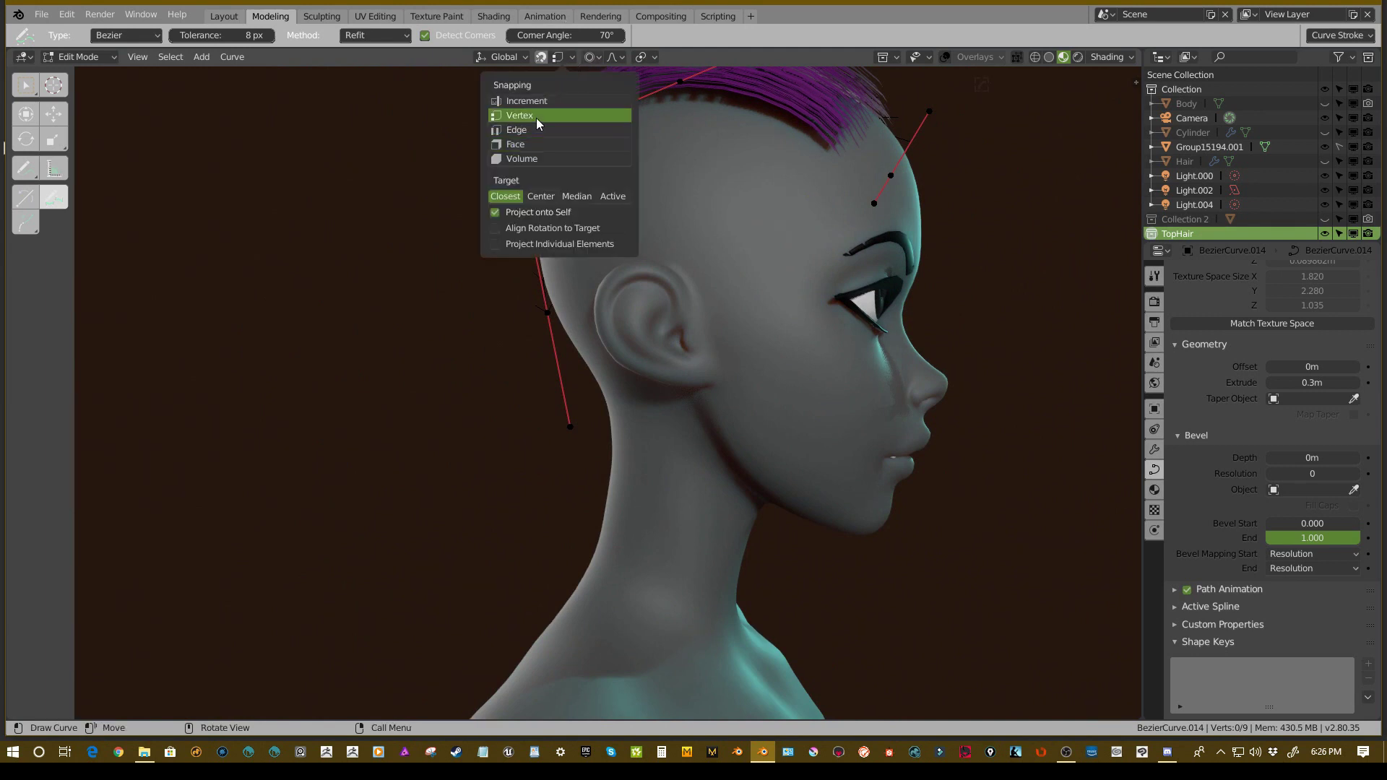
pyautogui.moveTo(724, 158)
pyautogui.mouseDown()
pyautogui.moveTo(750, 349)
pyautogui.moveTo(852, 462)
pyautogui.mouseUp()
pyautogui.hotkey('ctrl', 'z')
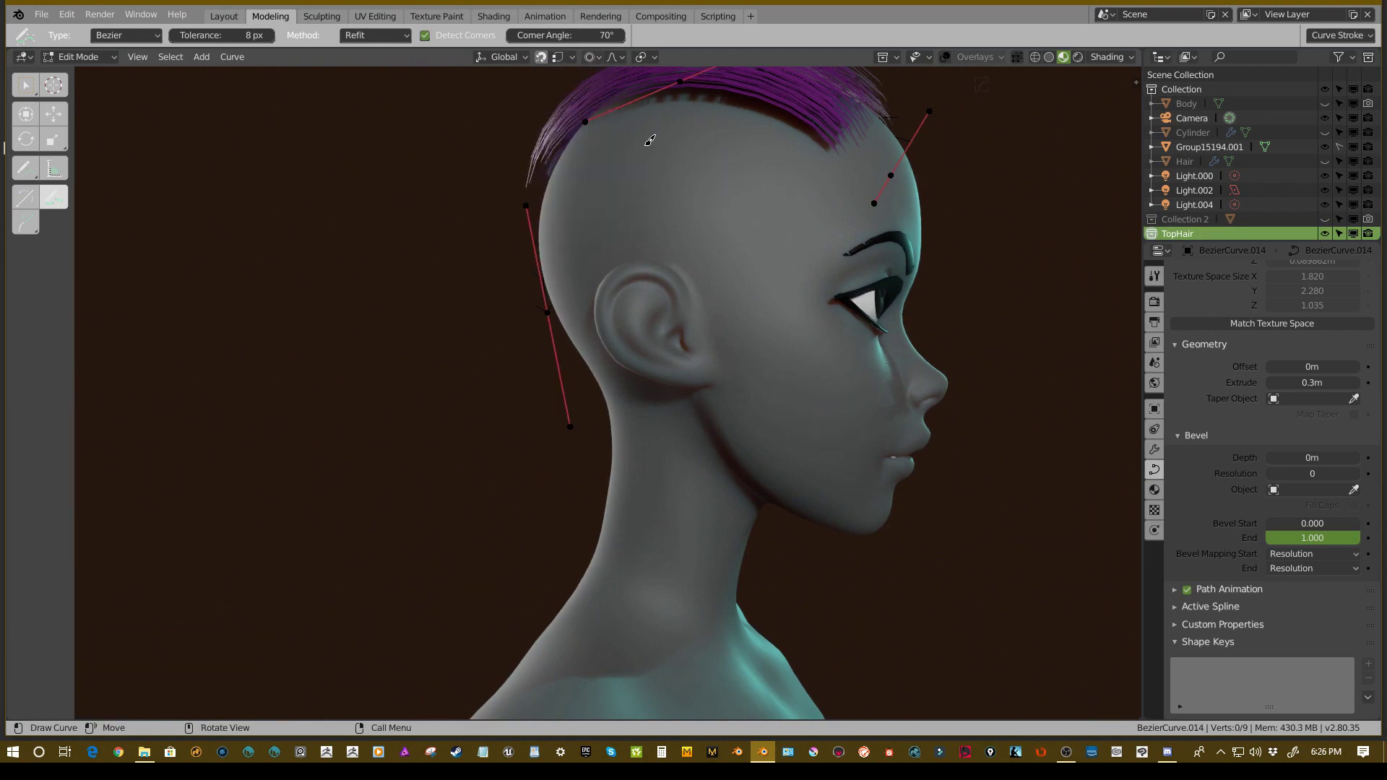
# - Set the snap target to Median, try drawing a curve from the temple to the jaw, and undo it
pyautogui.click(566, 55)
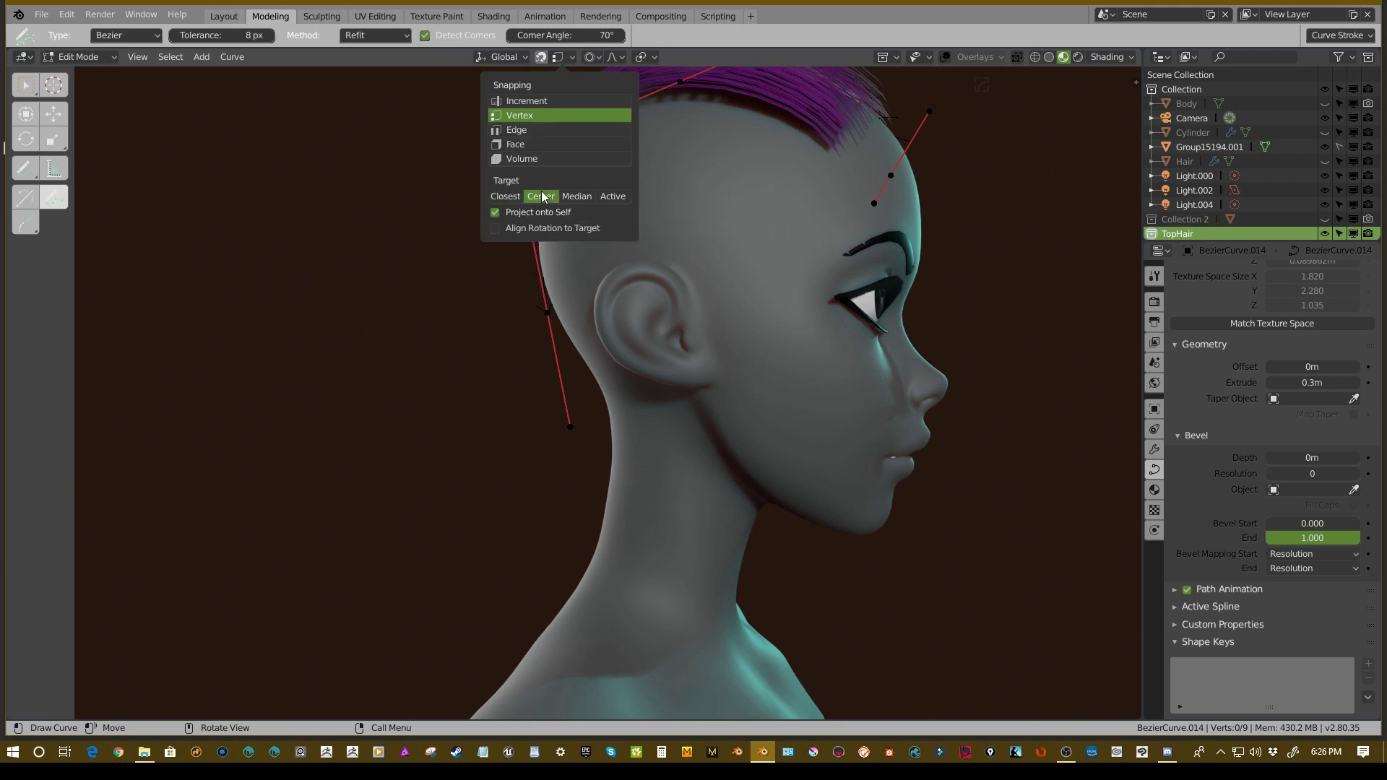
pyautogui.click(576, 197)
pyautogui.moveTo(751, 180); pyautogui.dragTo(820, 451)
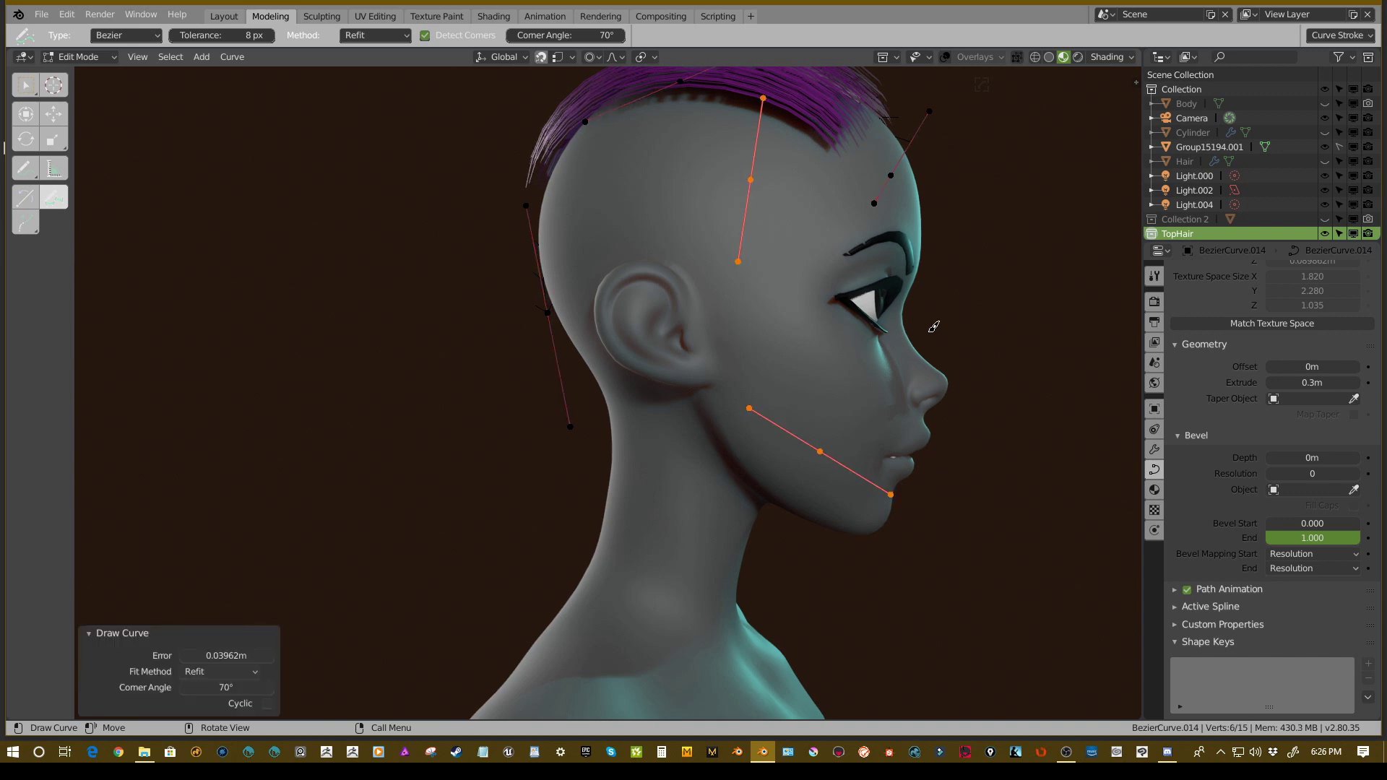
pyautogui.moveTo(935, 326); pyautogui.dragTo(650, 318, button='middle')
pyautogui.scroll(-4, 817, 299)
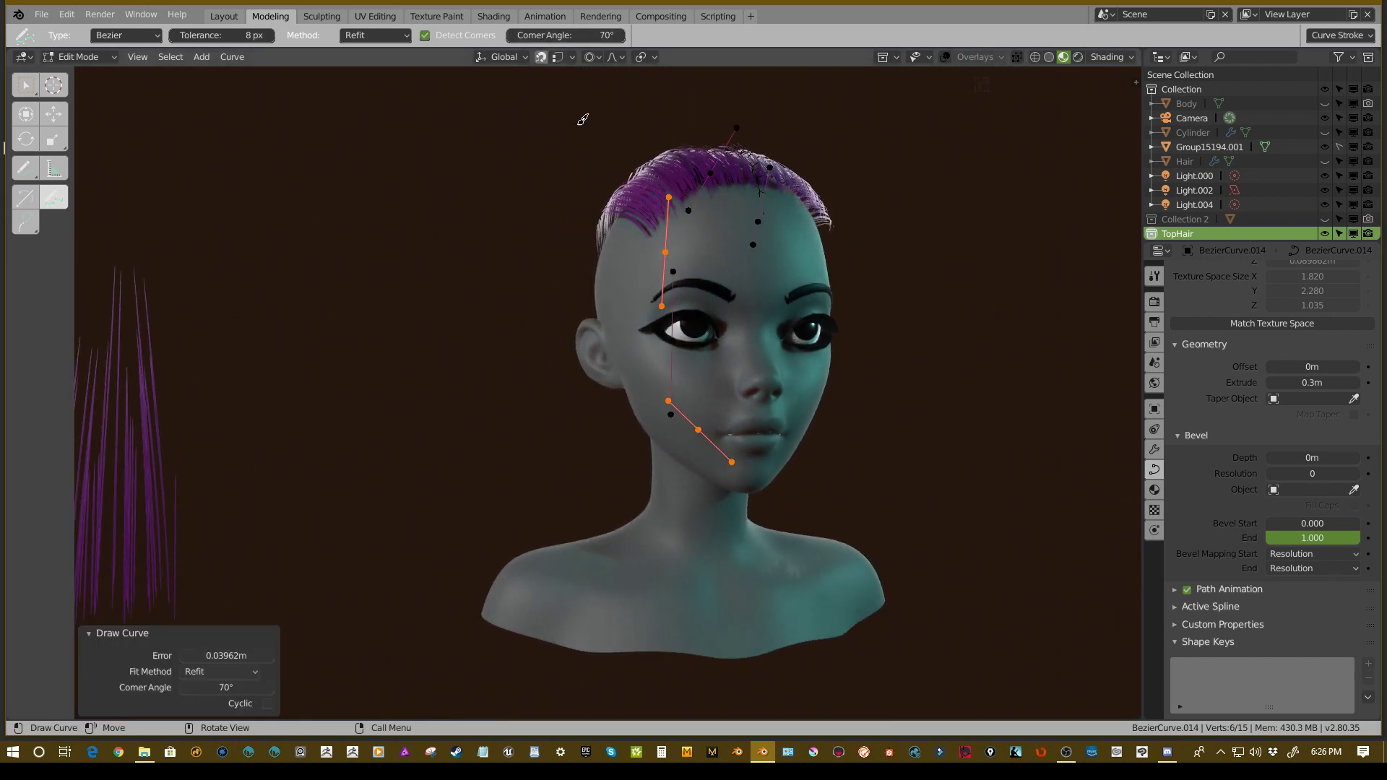
pyautogui.hotkey('ctrl', 'z')
pyautogui.hotkey('ctrl', 'z')
# - Set snapping to Increment, try drawing a curve down the cheek, and undo it
pyautogui.click(567, 56)
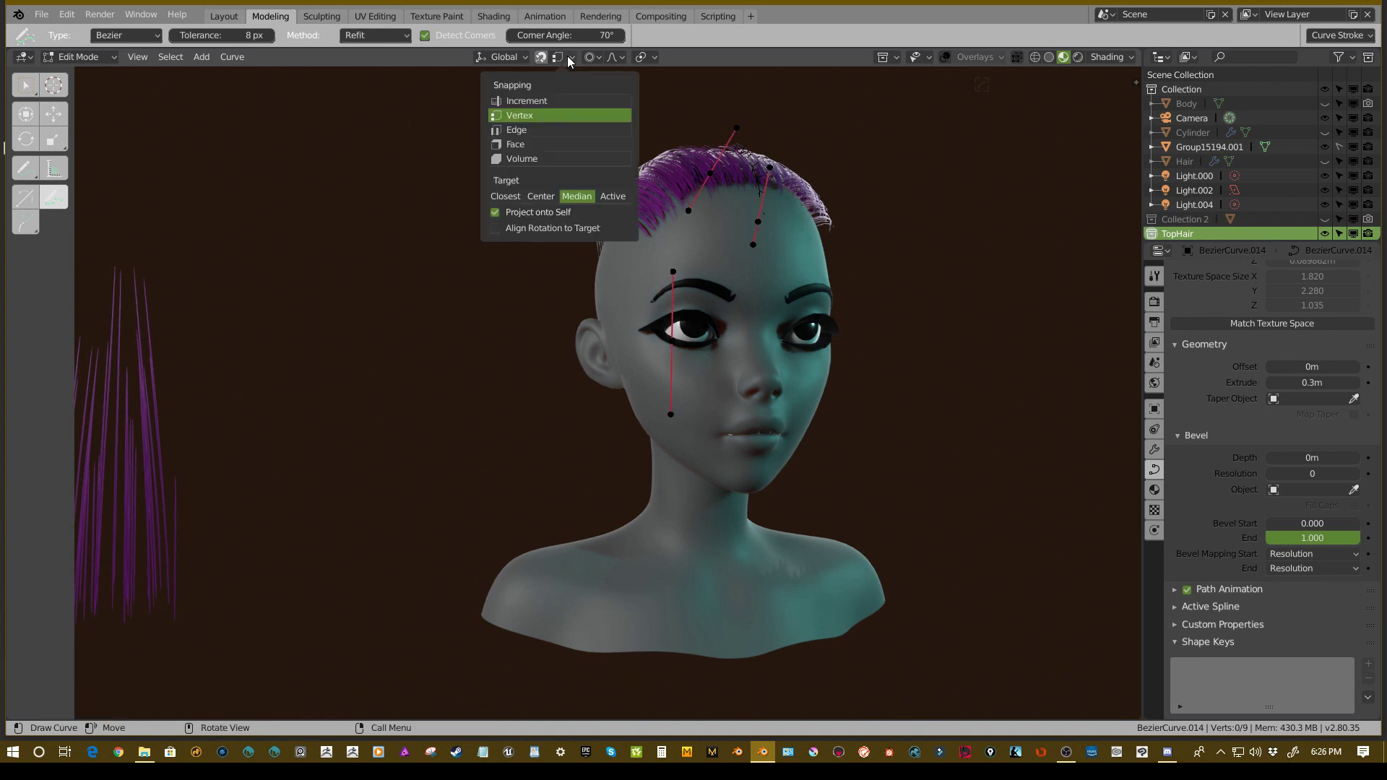
pyautogui.click(524, 102)
pyautogui.moveTo(621, 289); pyautogui.dragTo(684, 291, button='middle')
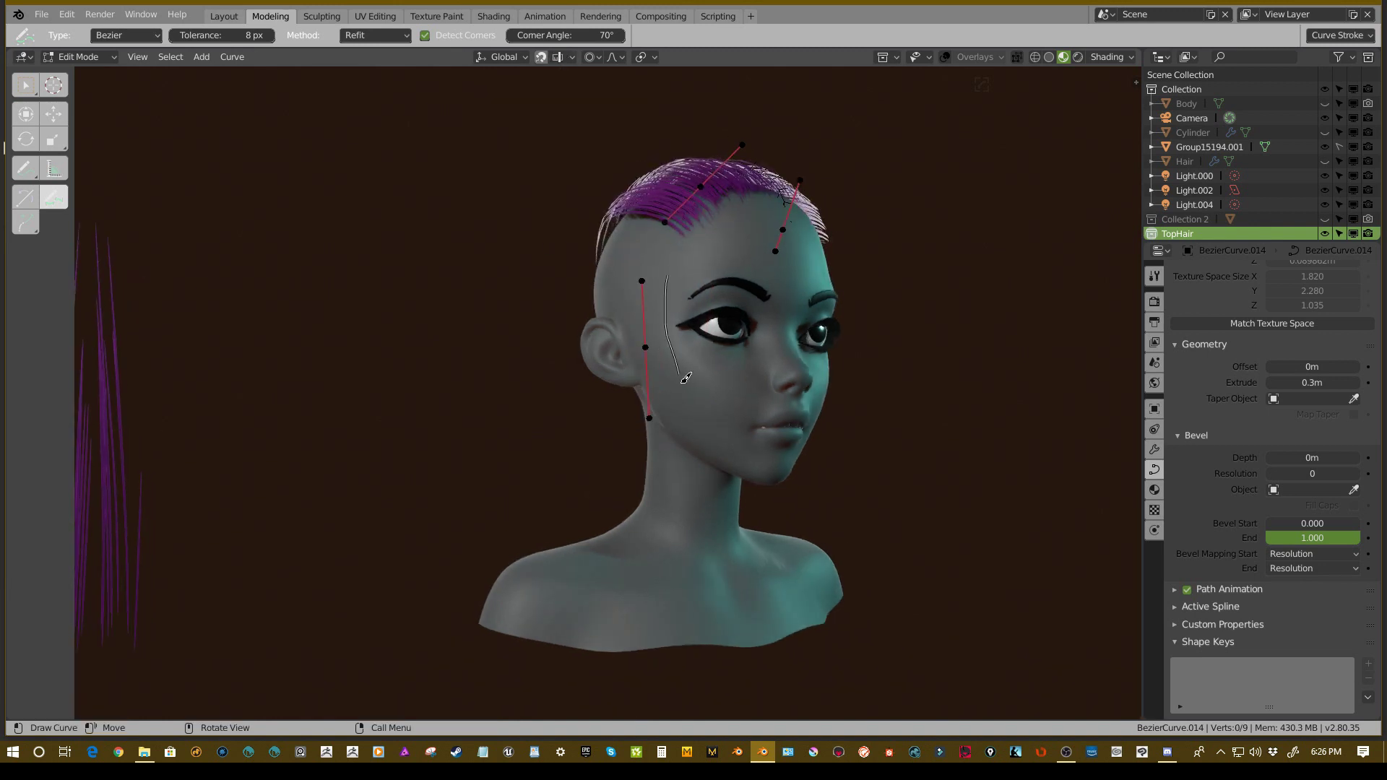
pyautogui.moveTo(682, 381); pyautogui.dragTo(733, 442)
pyautogui.moveTo(837, 390); pyautogui.dragTo(888, 381, button='middle')
pyautogui.scroll(3, 888, 381)
pyautogui.moveTo(722, 329); pyautogui.dragTo(767, 309, button='middle')
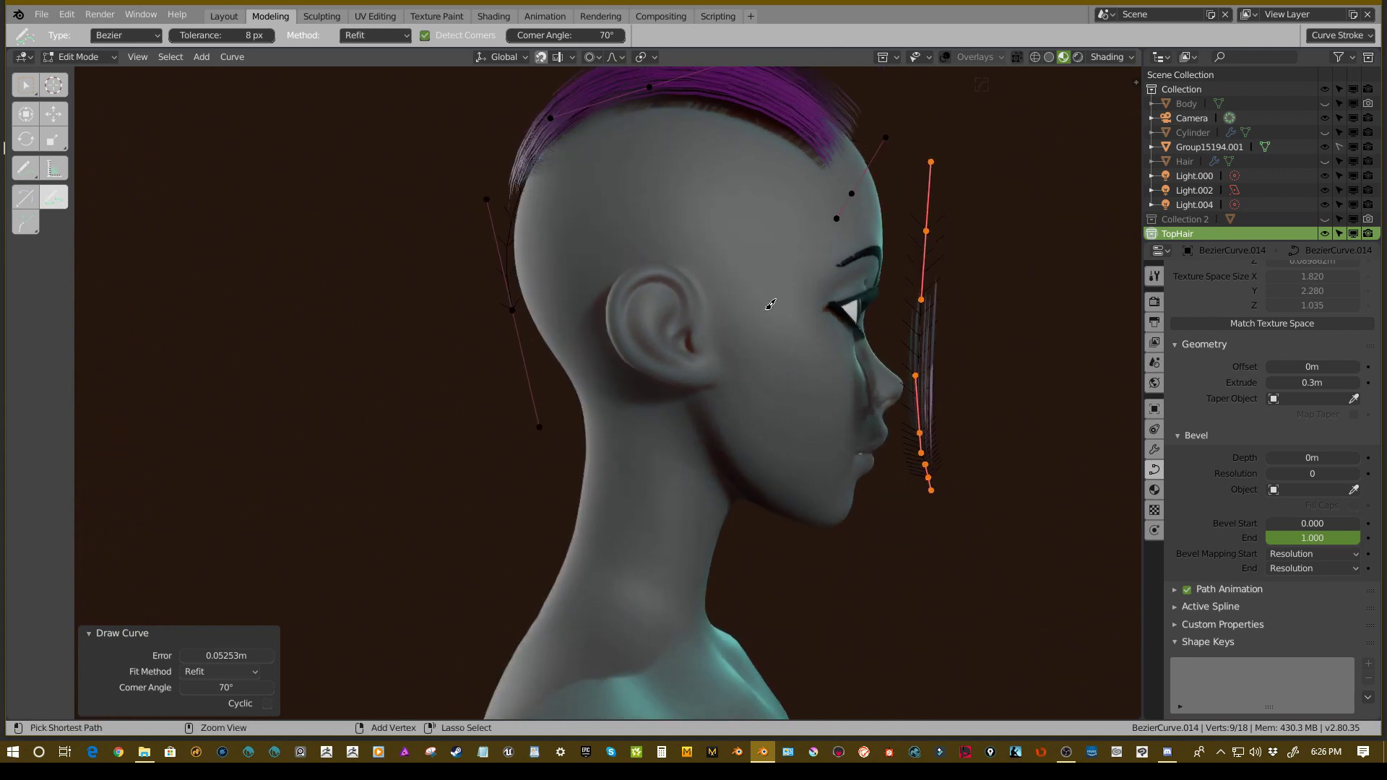
pyautogui.hotkey('ctrl', 'z')
# - Try drawing a curve down the side of the head in front of the ear twice, undoing each attempt
pyautogui.moveTo(759, 213); pyautogui.dragTo(790, 432)
pyautogui.moveTo(915, 380); pyautogui.dragTo(823, 383, button='middle')
pyautogui.hotkey('ctrl', 'z')
pyautogui.moveTo(685, 337); pyautogui.dragTo(734, 279, button='middle')
pyautogui.moveTo(722, 206); pyautogui.dragTo(795, 426)
pyautogui.hotkey('ctrl', 'z')
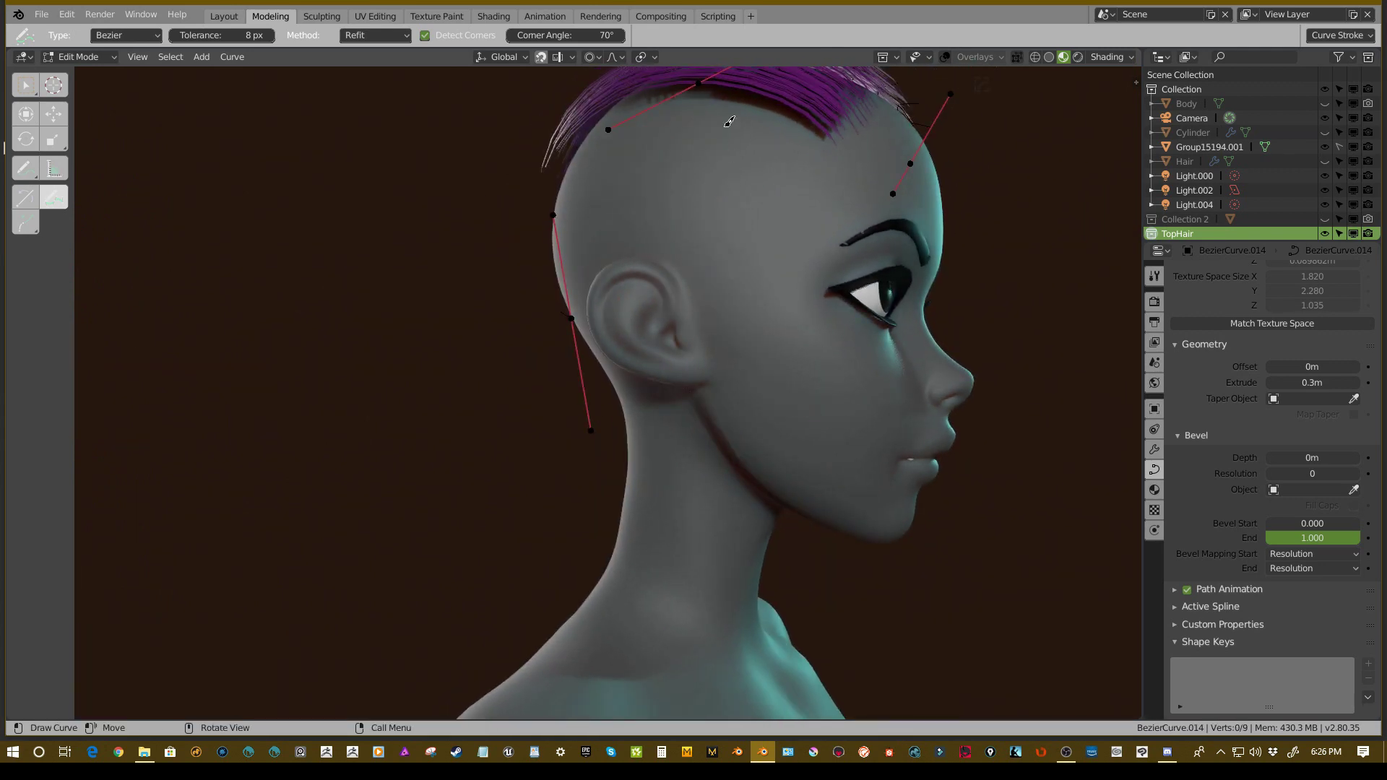
# - Try two longer strokes down the side of the head to the jaw and chin, undoing each one
pyautogui.moveTo(835, 491); pyautogui.dragTo(870, 535)
pyautogui.scroll(-2, 838, 463)
pyautogui.moveTo(741, 289)
pyautogui.mouseDown(button='middle')
pyautogui.moveTo(575, 289)
pyautogui.moveTo(736, 284)
pyautogui.mouseUp(button='middle')
pyautogui.hotkey('ctrl', 'z')
pyautogui.moveTo(733, 414); pyautogui.dragTo(809, 502)
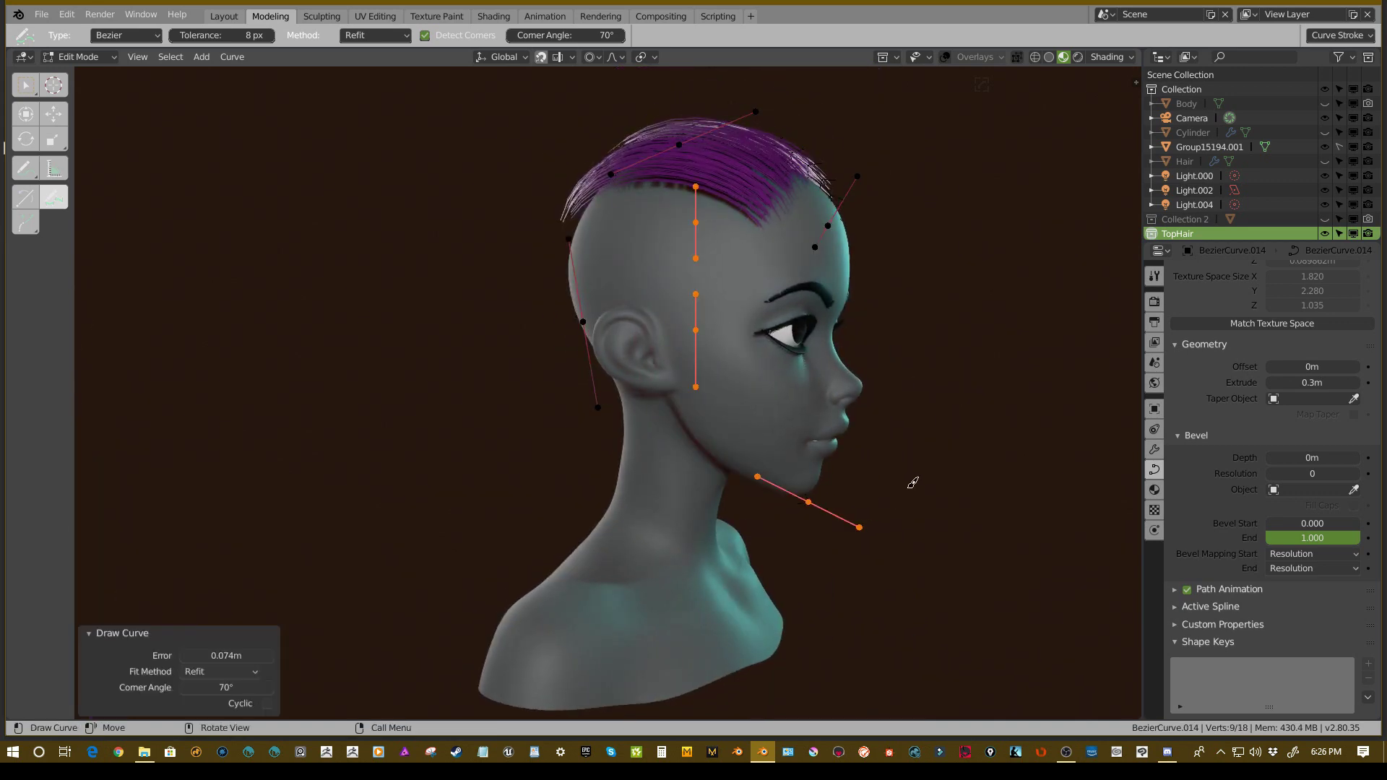
pyautogui.moveTo(859, 382)
pyautogui.mouseDown(button='middle')
pyautogui.moveTo(896, 377)
pyautogui.moveTo(787, 376)
pyautogui.mouseUp(button='middle')
pyautogui.hotkey('ctrl', 'z')
# - Try drawing a long wavy curve in the empty space beside the face, and undo it
pyautogui.moveTo(679, 237); pyautogui.dragTo(783, 258, button='middle')
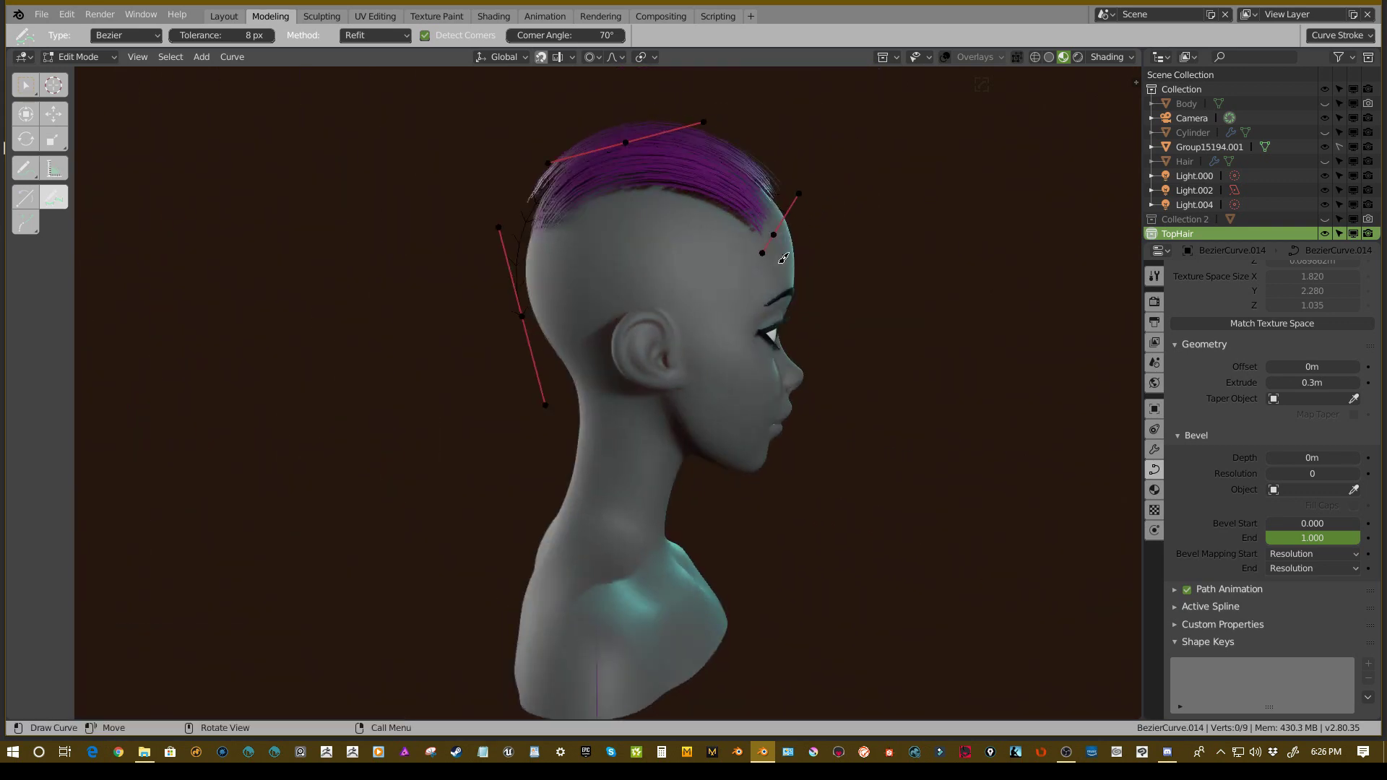
pyautogui.moveTo(1147, 230); pyautogui.dragTo(1083, 124)
pyautogui.scroll(-2, 1022, 191)
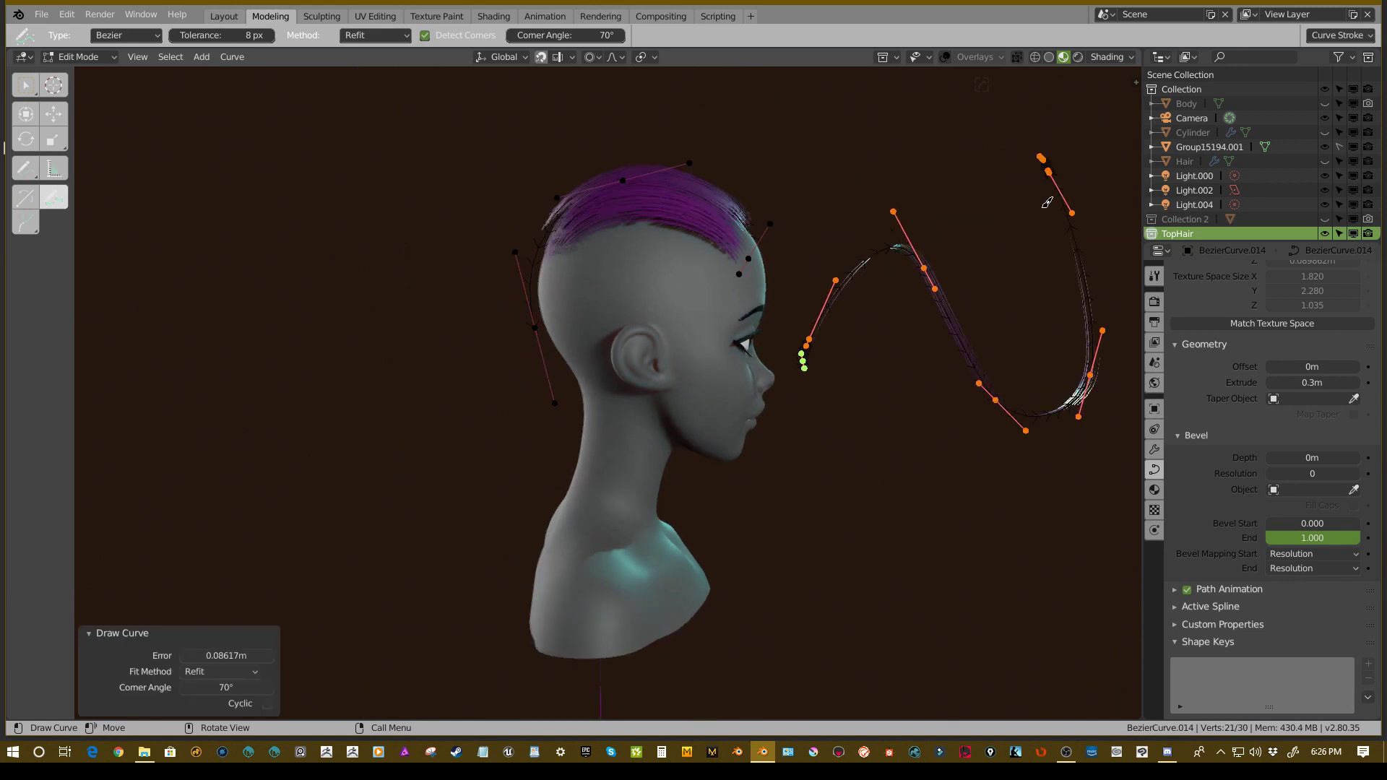
pyautogui.moveTo(984, 219)
pyautogui.keyDown('shift'); pyautogui.mouseDown(button='middle')
pyautogui.moveTo(852, 226)
pyautogui.moveTo(704, 270)
pyautogui.moveTo(826, 244)
pyautogui.mouseUp(button='middle'); pyautogui.keyUp('shift')
pyautogui.hotkey('ctrl', 'z')
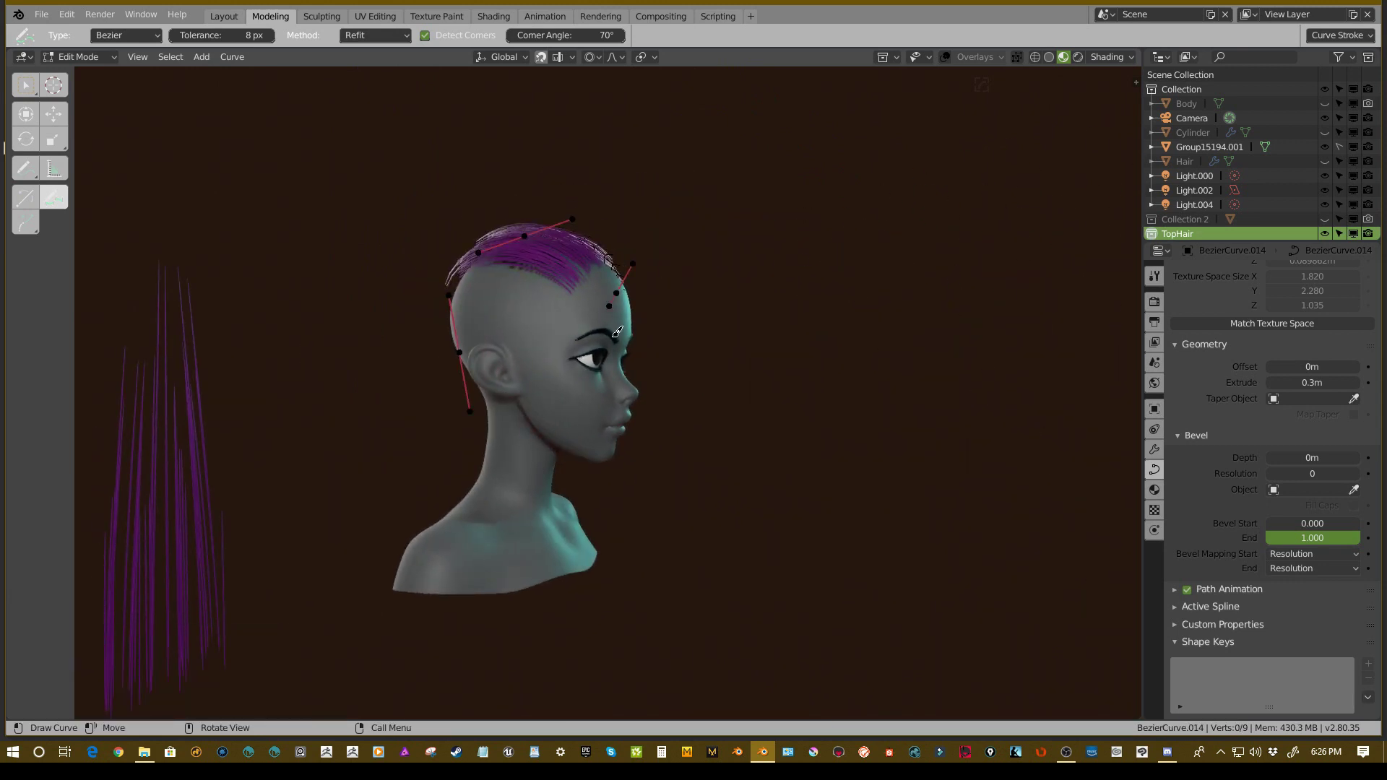
# - Try drawing an arched curve from the temple over the ear to the back of the head, and undo it
pyautogui.scroll(4, 630, 203)
pyautogui.moveTo(544, 209)
pyautogui.keyDown('shift'); pyautogui.mouseDown(button='middle')
pyautogui.moveTo(630, 203)
pyautogui.moveTo(601, 219)
pyautogui.moveTo(735, 280)
pyautogui.mouseUp(button='middle'); pyautogui.keyUp('shift')
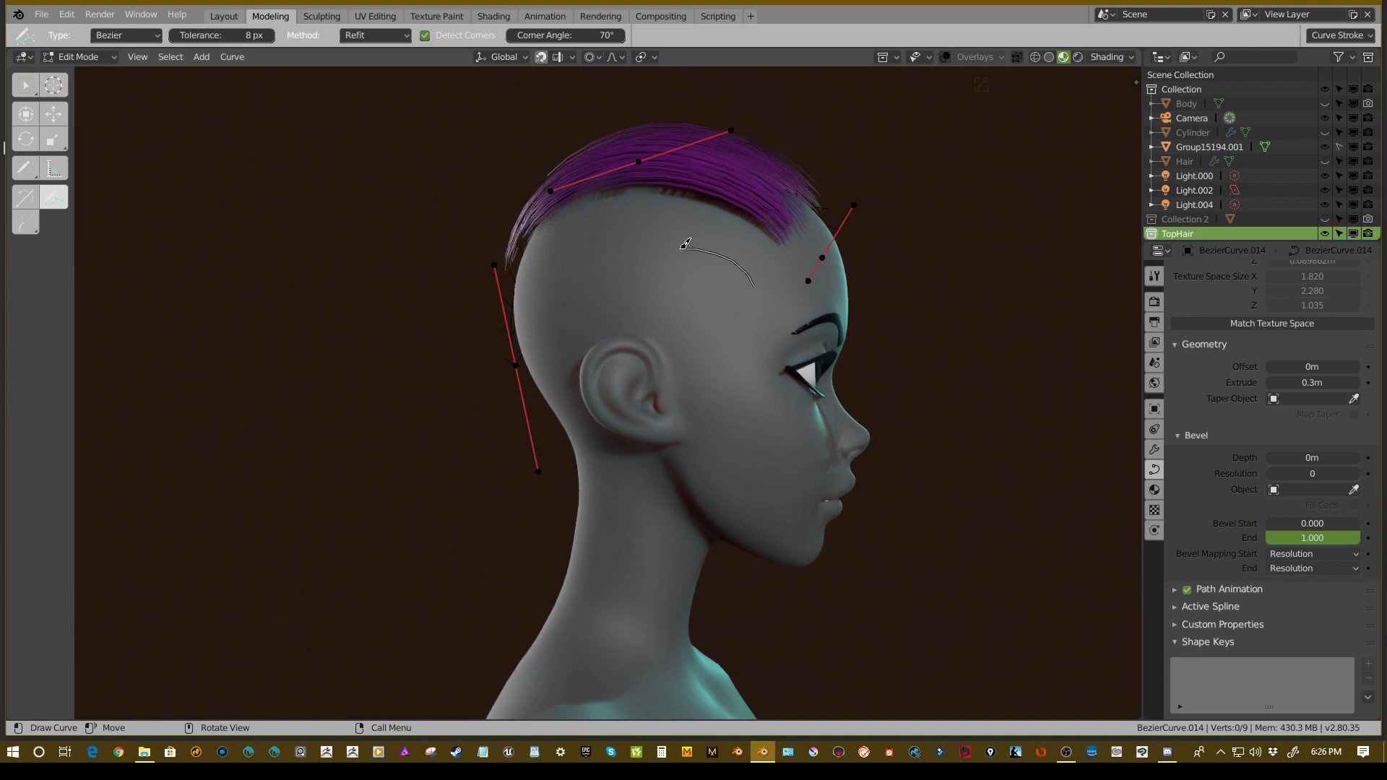
pyautogui.moveTo(553, 364); pyautogui.dragTo(551, 367)
pyautogui.moveTo(691, 292)
pyautogui.mouseDown(button='middle')
pyautogui.moveTo(748, 343)
pyautogui.moveTo(740, 383)
pyautogui.mouseUp(button='middle')
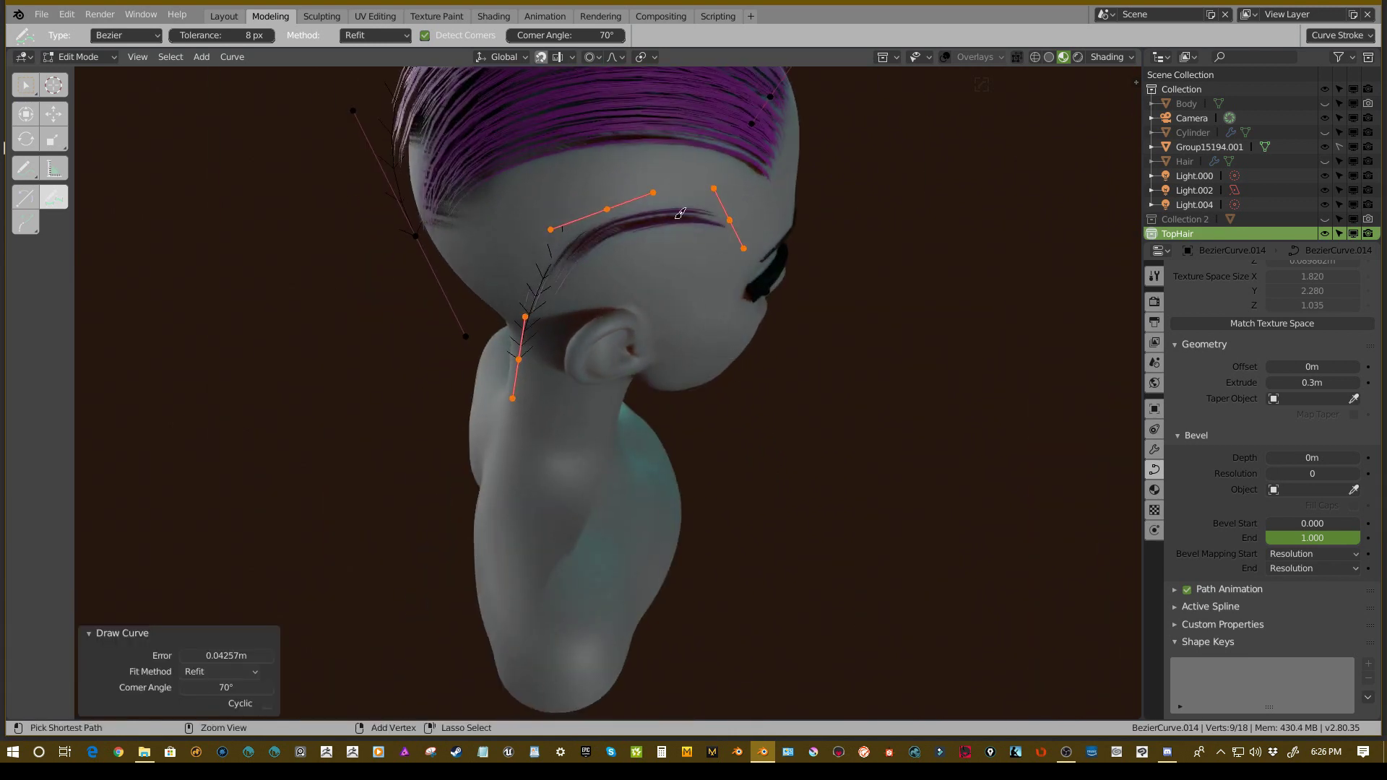
pyautogui.hotkey('ctrl', 'z')
# - Try two more freehand strokes across the bare side of the head, undoing each one
pyautogui.moveTo(535, 202); pyautogui.dragTo(536, 202)
pyautogui.moveTo(536, 202); pyautogui.dragTo(613, 218, button='middle')
pyautogui.hotkey('ctrl', 'z')
pyautogui.moveTo(736, 229); pyautogui.dragTo(738, 232)
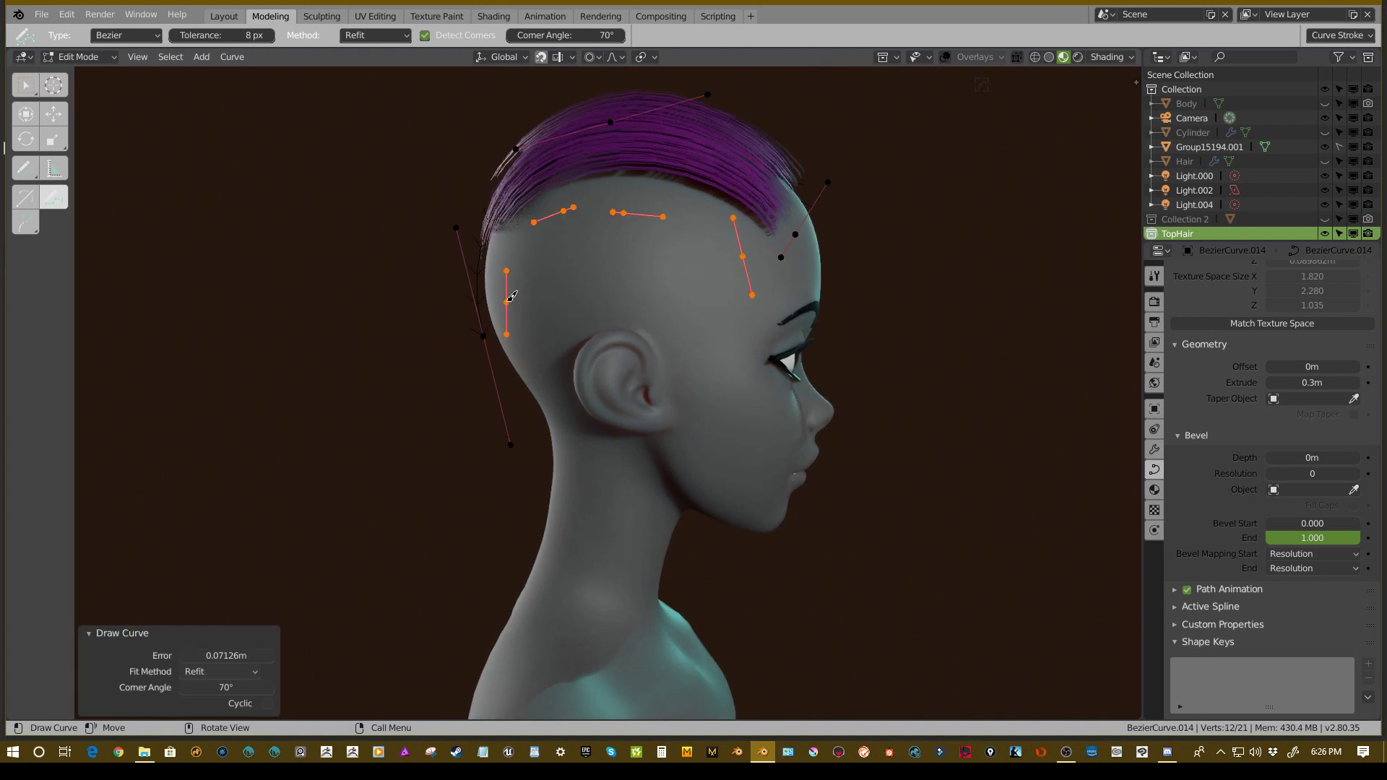
pyautogui.hotkey('ctrl', 'z')
# - Set snapping to Face, try drawing an arc on the side of the head above the ear, and undo it
pyautogui.click(508, 57)
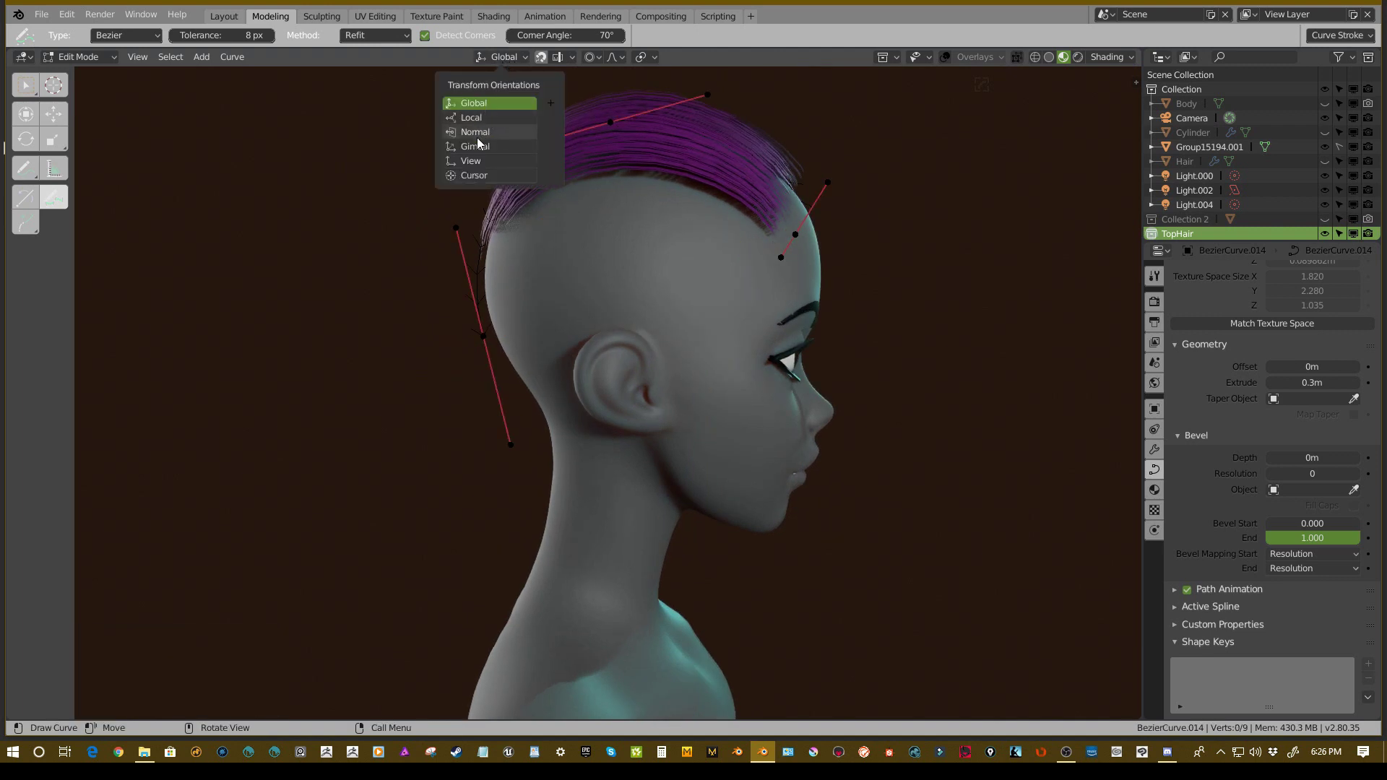
pyautogui.click(542, 57)
pyautogui.click(568, 56)
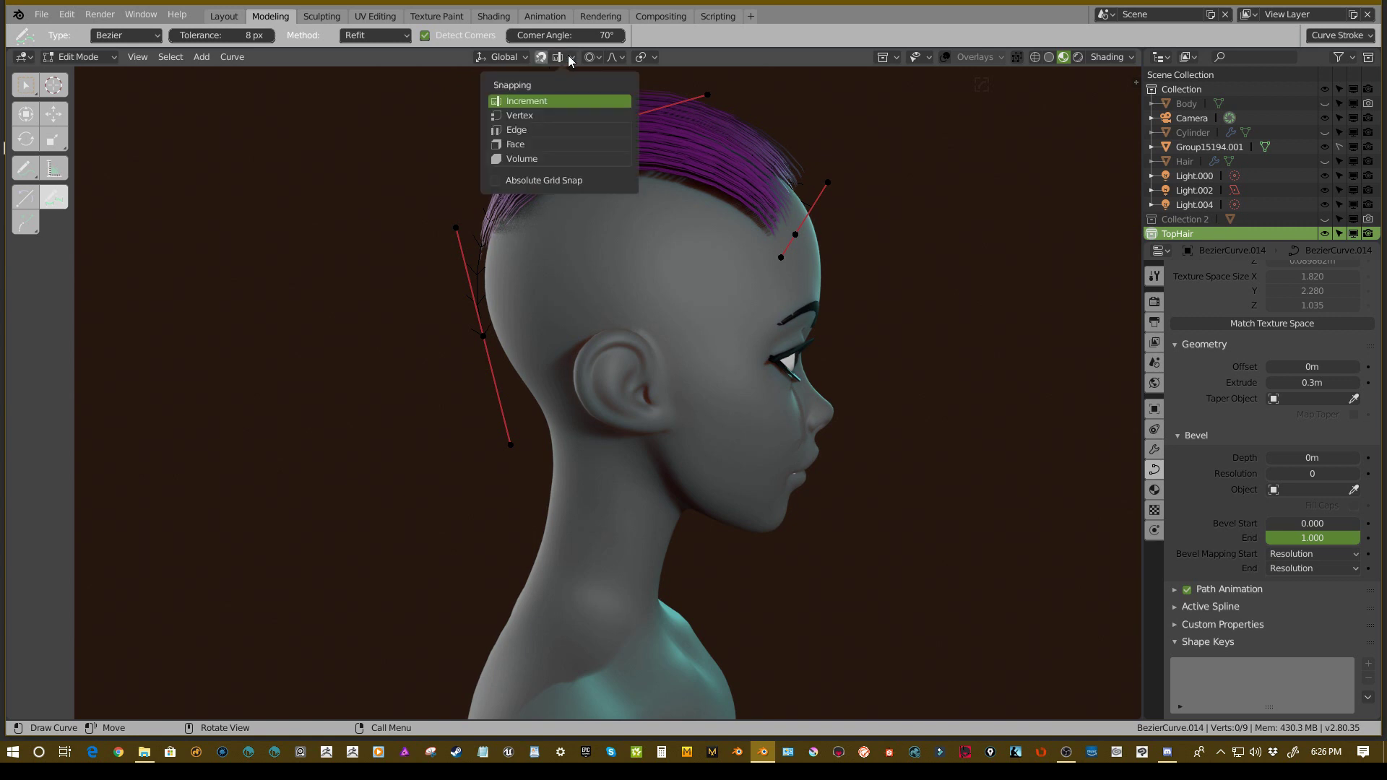
pyautogui.click(527, 144)
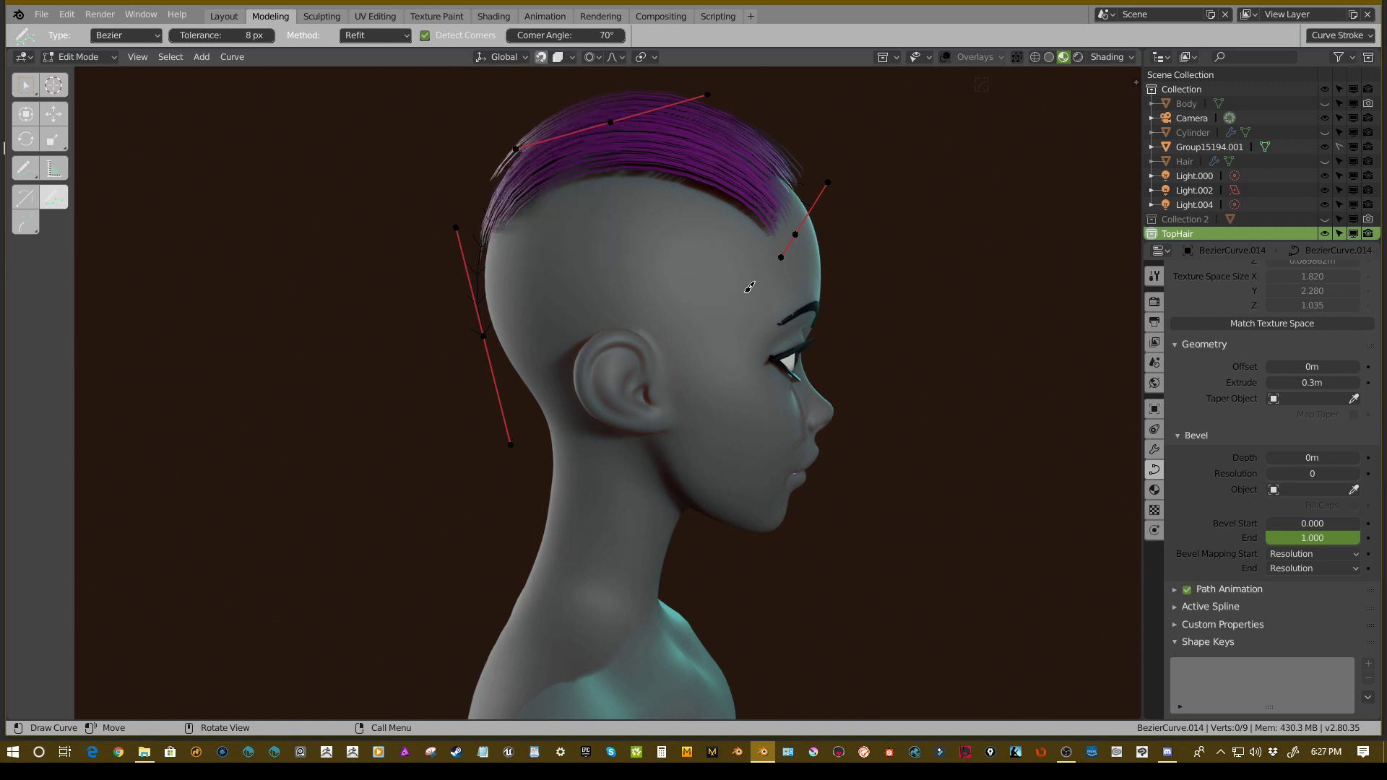
pyautogui.moveTo(657, 211); pyautogui.dragTo(547, 311)
pyautogui.hotkey('ctrl', 'z')
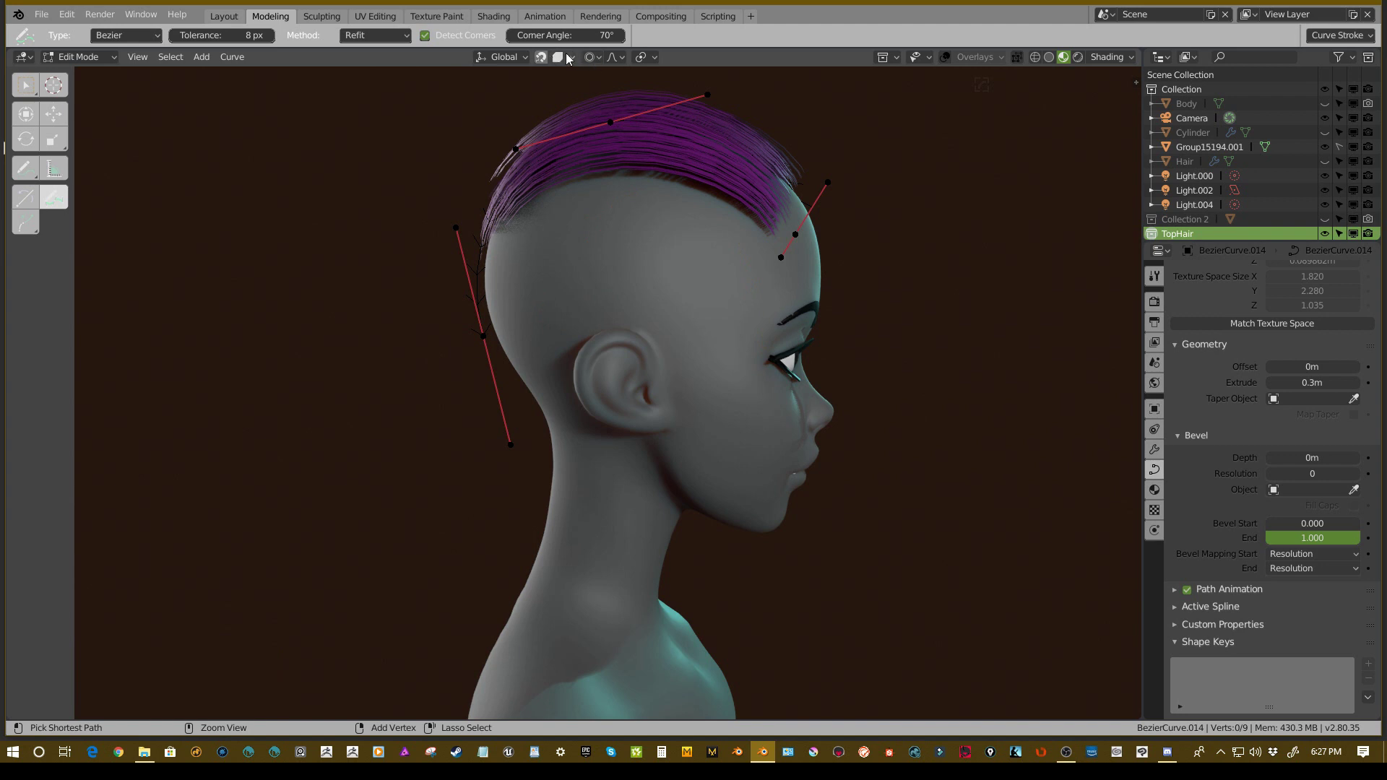
# - Set snapping to Volume, try drawing an arc over the ear, and undo it
pyautogui.click(568, 56)
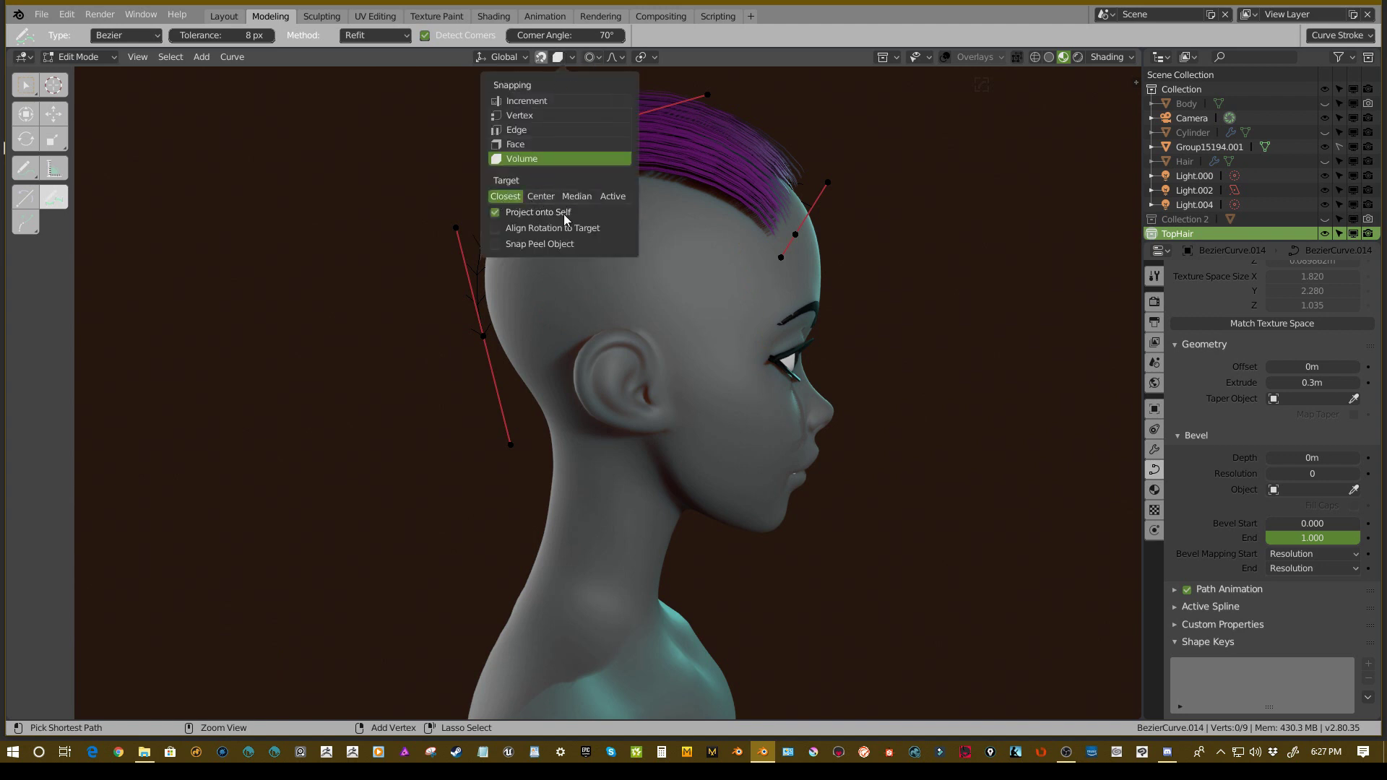
pyautogui.moveTo(625, 190); pyautogui.dragTo(539, 292)
pyautogui.hotkey('ctrl', 'z')
# - Switch snapping back to Face, try drawing an arc from the temple to behind the ear, and undo it
pyautogui.click(569, 57)
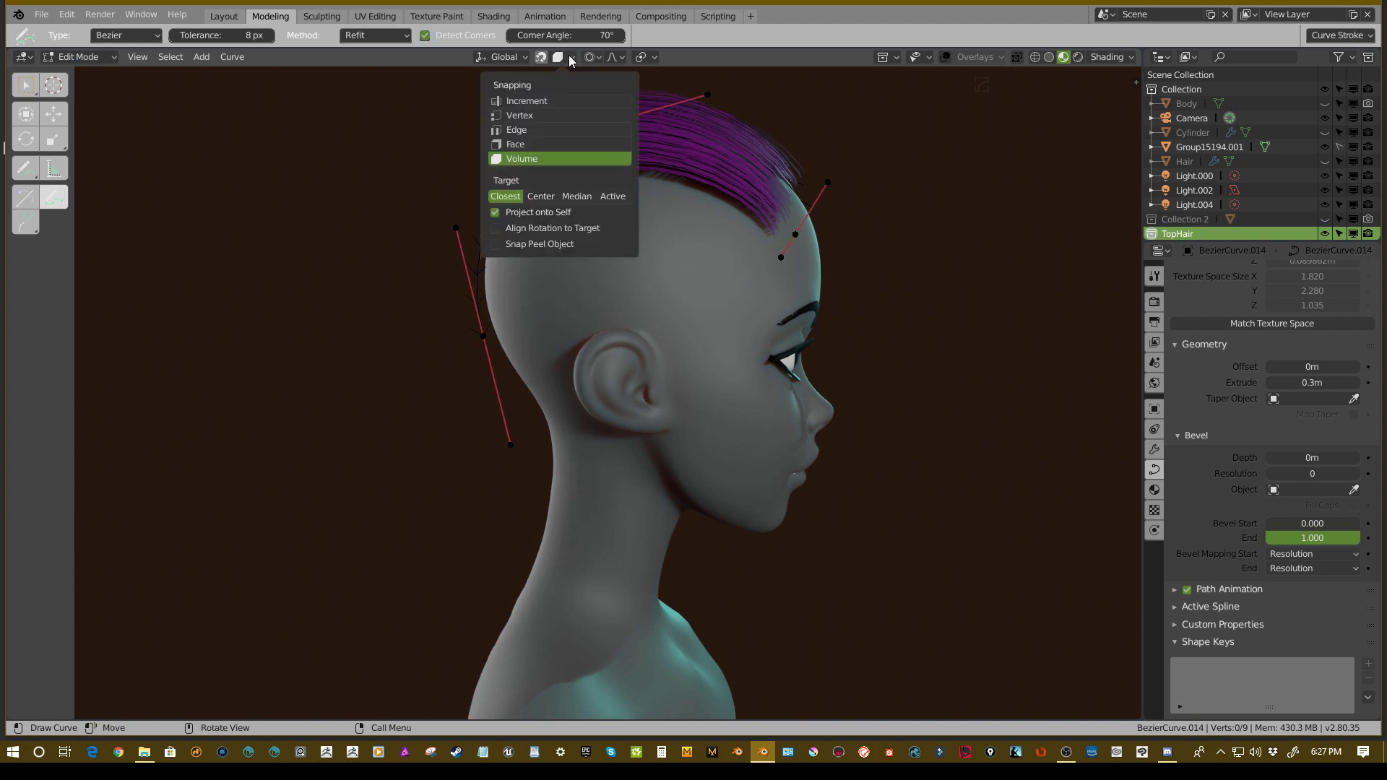
pyautogui.click(533, 145)
pyautogui.moveTo(743, 264)
pyautogui.mouseDown()
pyautogui.moveTo(589, 209)
pyautogui.moveTo(529, 322)
pyautogui.mouseUp()
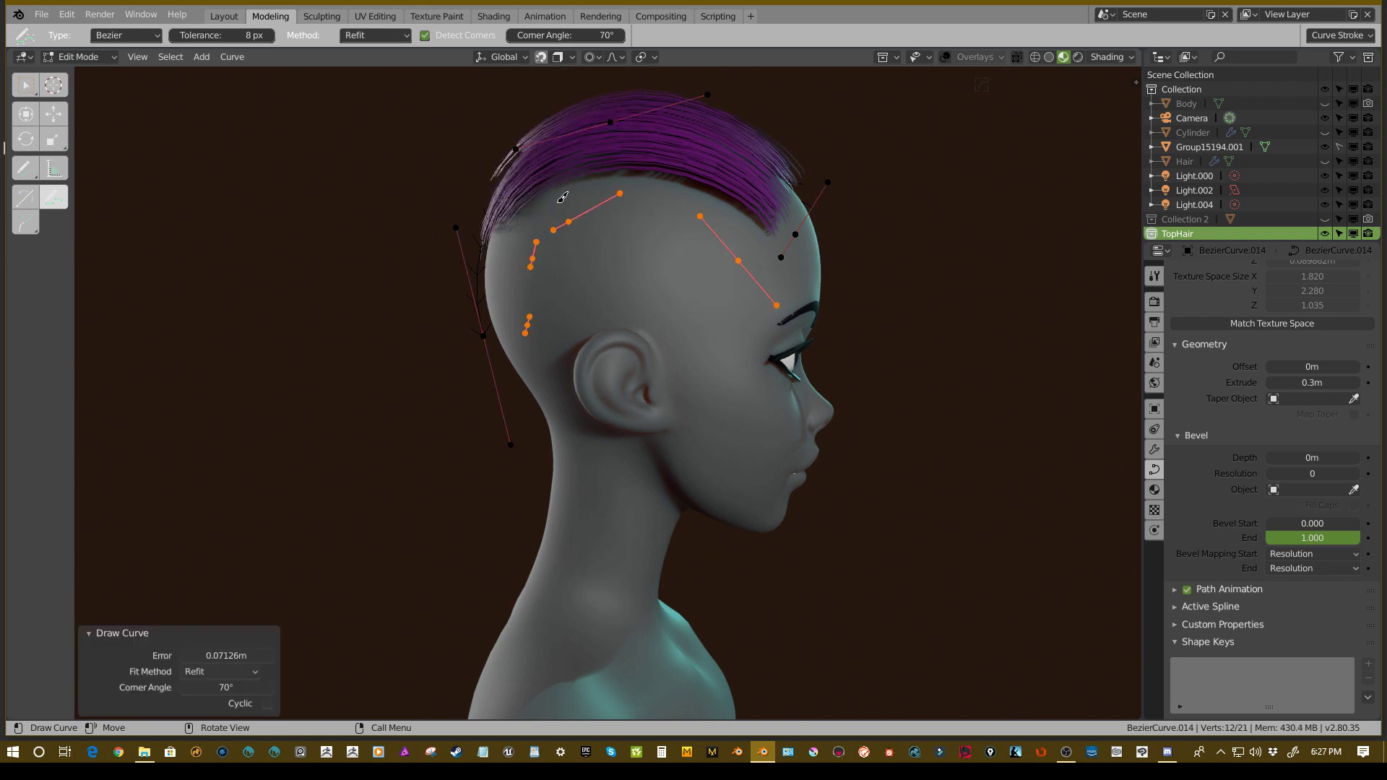
pyautogui.hotkey('ctrl', 'z')
# - Set snapping to Edge, try drawing the same arc from the temple to behind the ear, and undo it
pyautogui.click(571, 56)
pyautogui.click(532, 129)
pyautogui.moveTo(725, 258); pyautogui.dragTo(535, 293)
pyautogui.hotkey('ctrl', 'z')
# - Set snapping to Vertex, try drawing the arc across the side of the head, and undo it
pyautogui.click(571, 56)
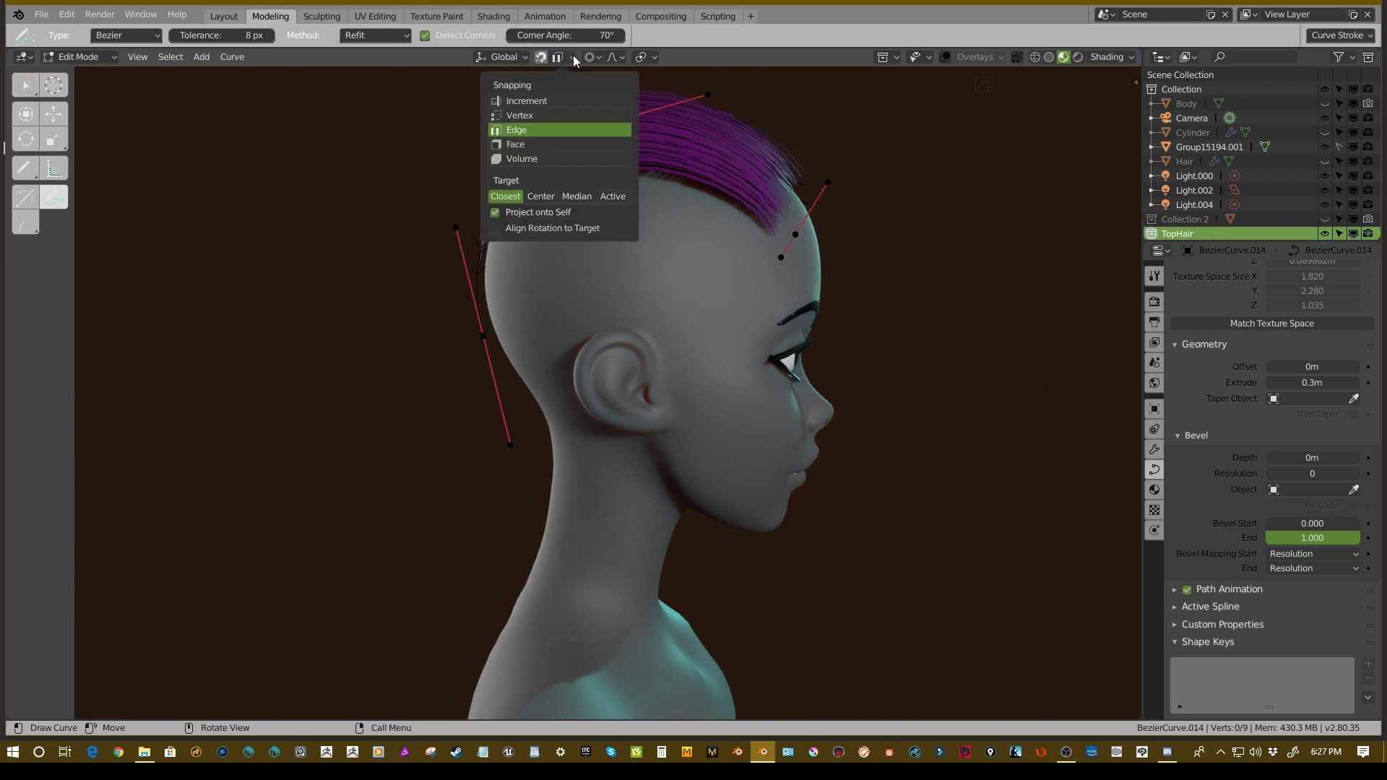
pyautogui.click(532, 115)
pyautogui.moveTo(708, 222); pyautogui.dragTo(531, 293)
pyautogui.hotkey('ctrl', 'z')
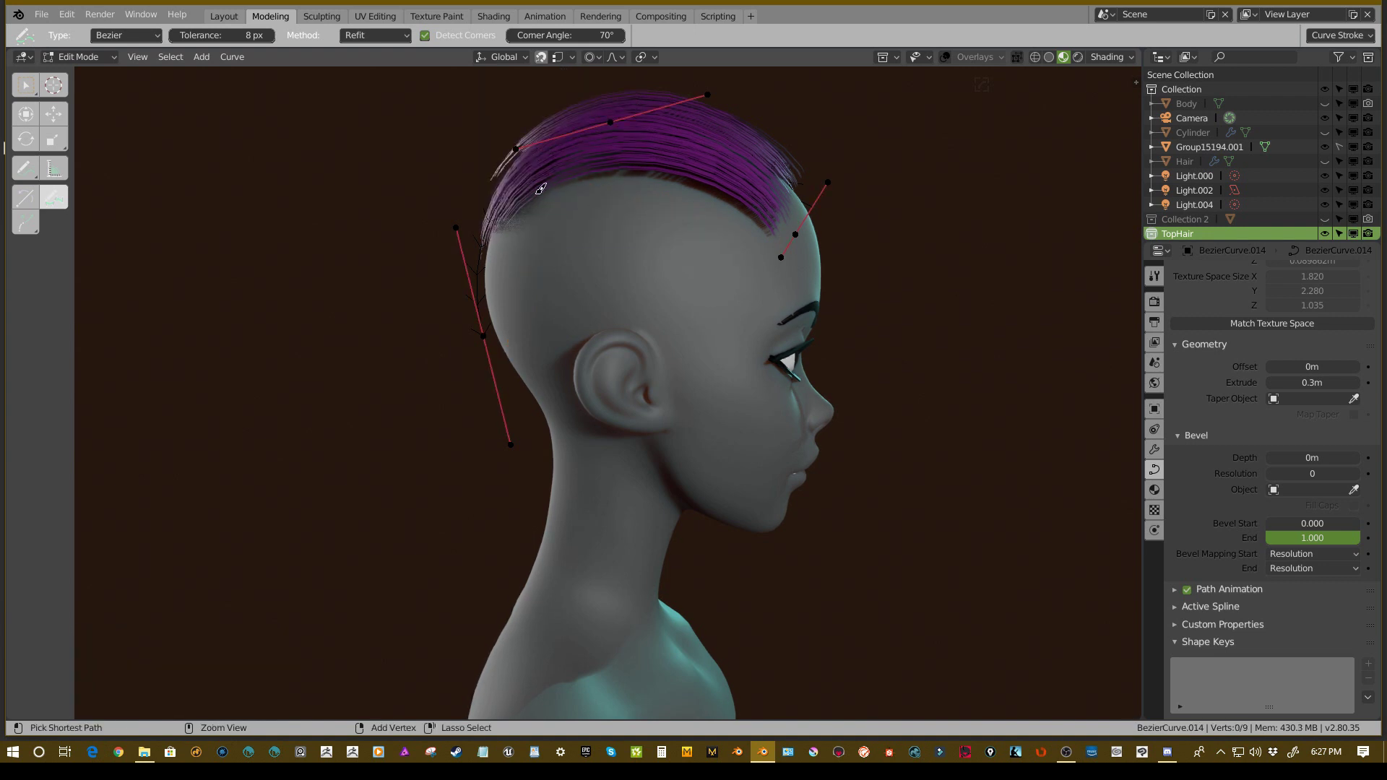
# - Set snapping to Increment and draw an arched curve from the temple over the ear to the back of the head
pyautogui.click(571, 56)
pyautogui.click(531, 102)
pyautogui.moveTo(751, 281); pyautogui.dragTo(519, 314)
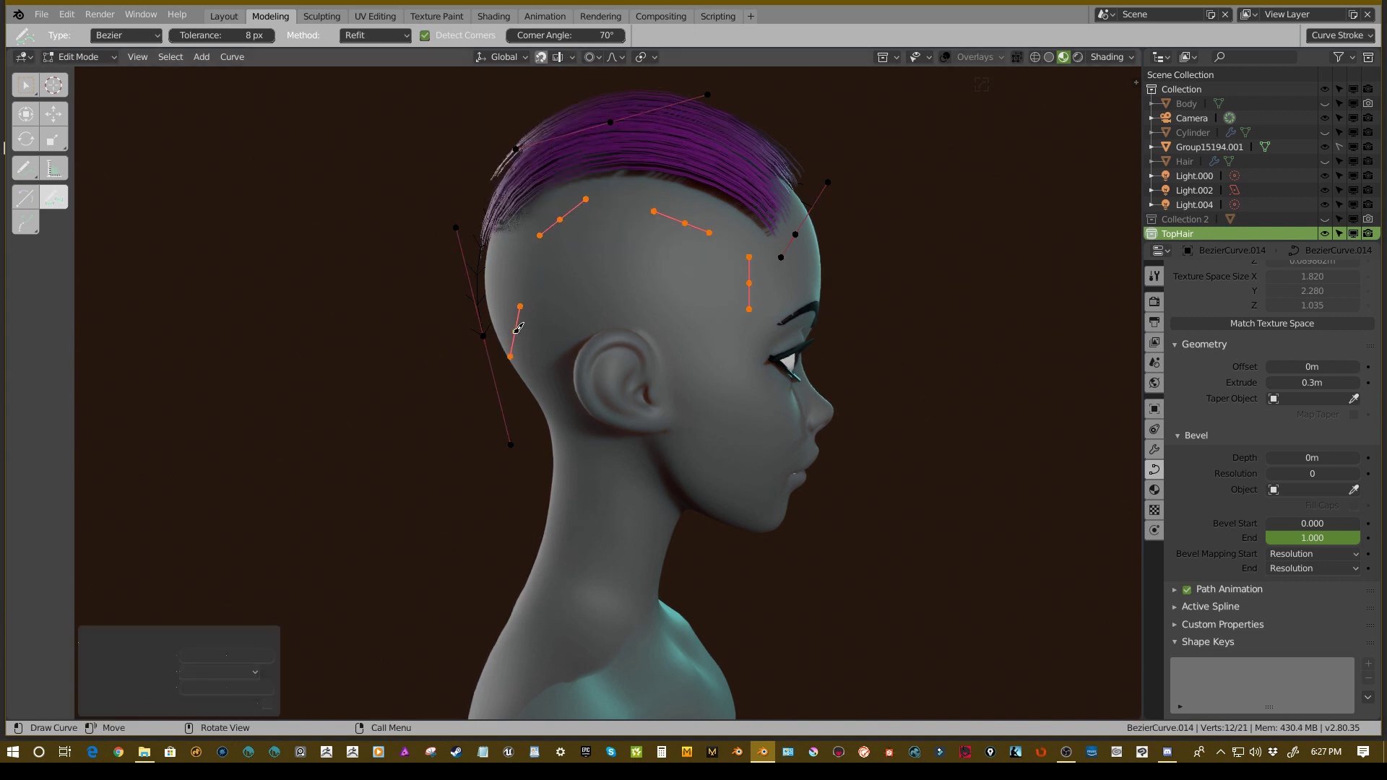
# - Undo the last drawn arc and set the transform orientation to Normal
pyautogui.hotkey('ctrl', 'z')
pyautogui.moveTo(459, 92); pyautogui.dragTo(506, 69, button='middle')
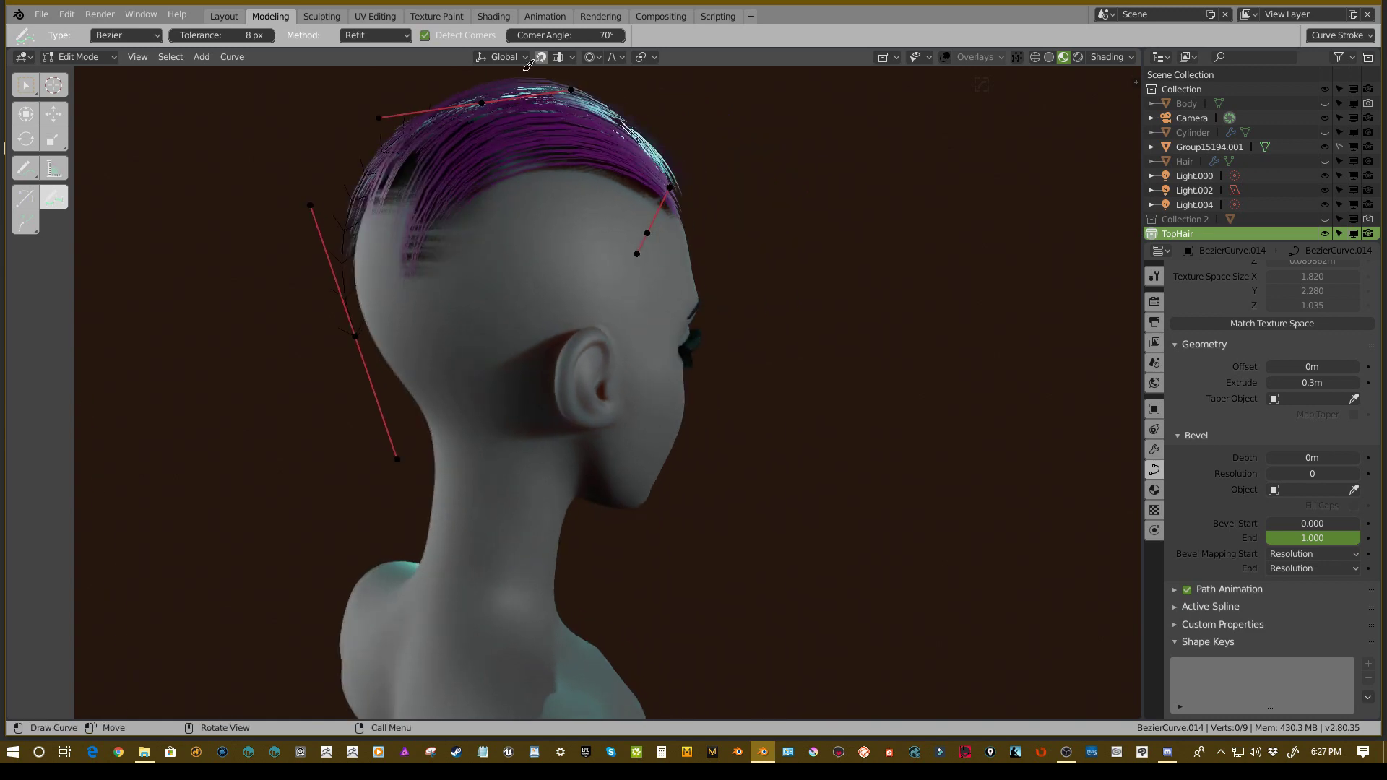
pyautogui.click(514, 58)
pyautogui.click(482, 132)
# - Try drawing a wavy curve in the empty space beside the head, and undo it
pyautogui.press('KP_3')
pyautogui.moveTo(607, 266); pyautogui.dragTo(607, 265)
pyautogui.moveTo(607, 265)
pyautogui.mouseDown(button='middle')
pyautogui.moveTo(640, 210)
pyautogui.moveTo(609, 214)
pyautogui.mouseUp(button='middle')
pyautogui.moveTo(652, 249); pyautogui.dragTo(907, 139)
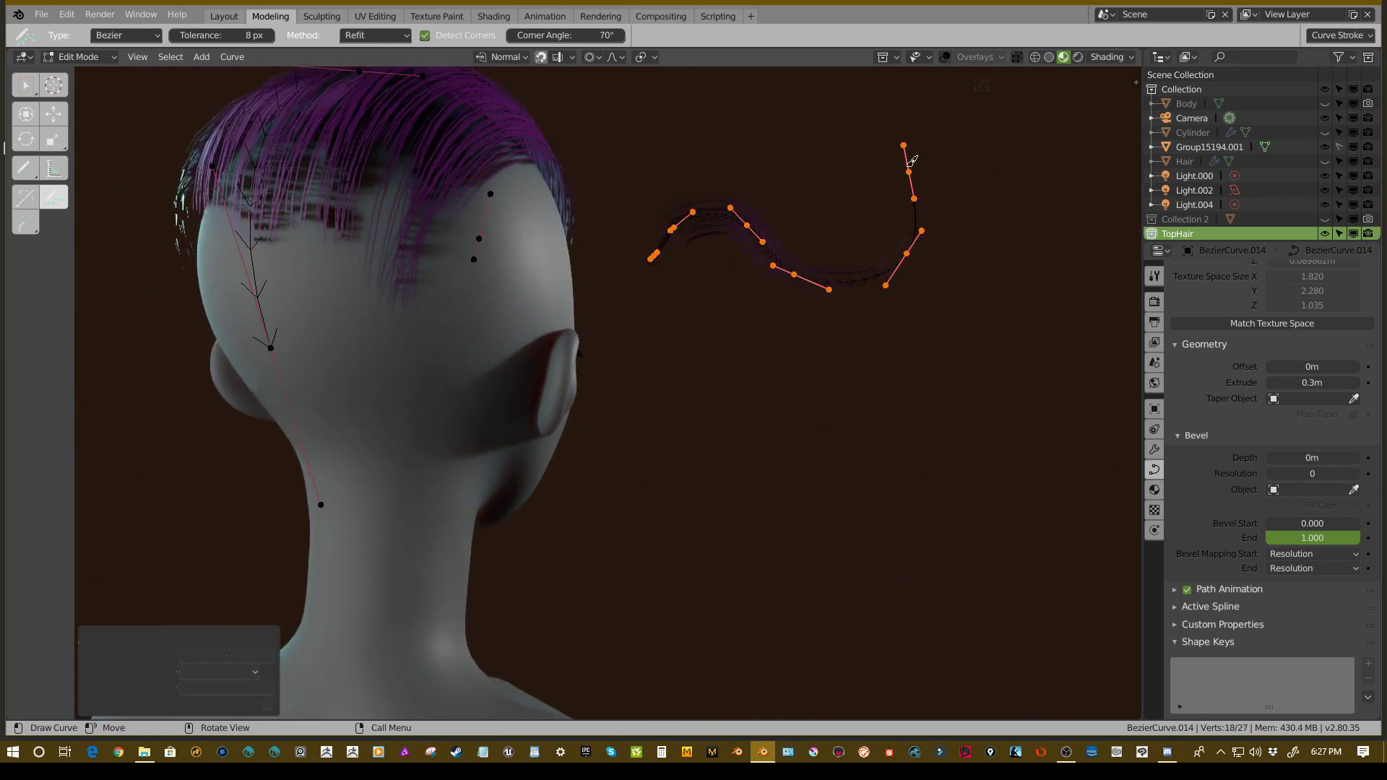
pyautogui.moveTo(907, 140)
pyautogui.mouseDown(button='middle')
pyautogui.moveTo(749, 211)
pyautogui.moveTo(749, 162)
pyautogui.moveTo(696, 149)
pyautogui.mouseUp(button='middle')
pyautogui.hotkey('ctrl', 'z')
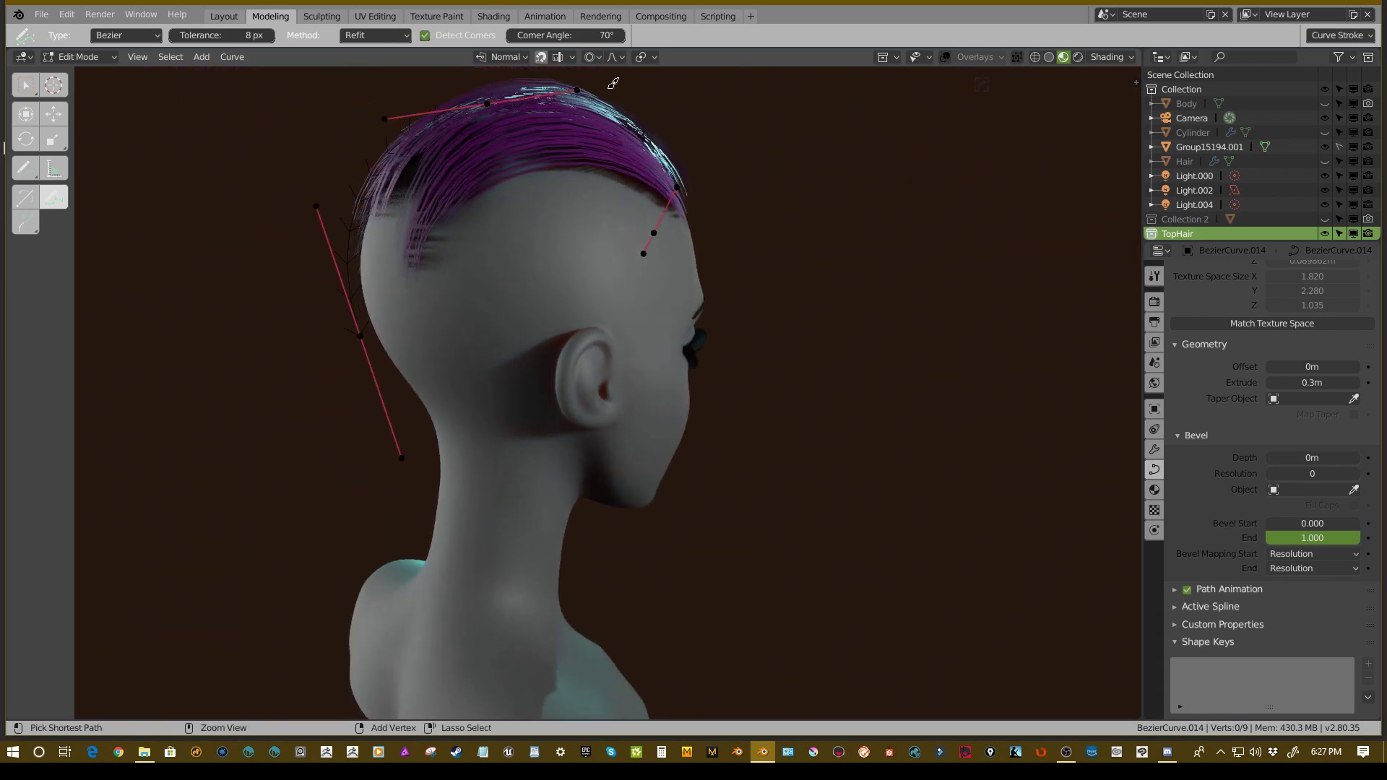
# - Set the transform orientation to View, try drawing an arc from the temple to above the ear, and undo it
pyautogui.click(507, 59)
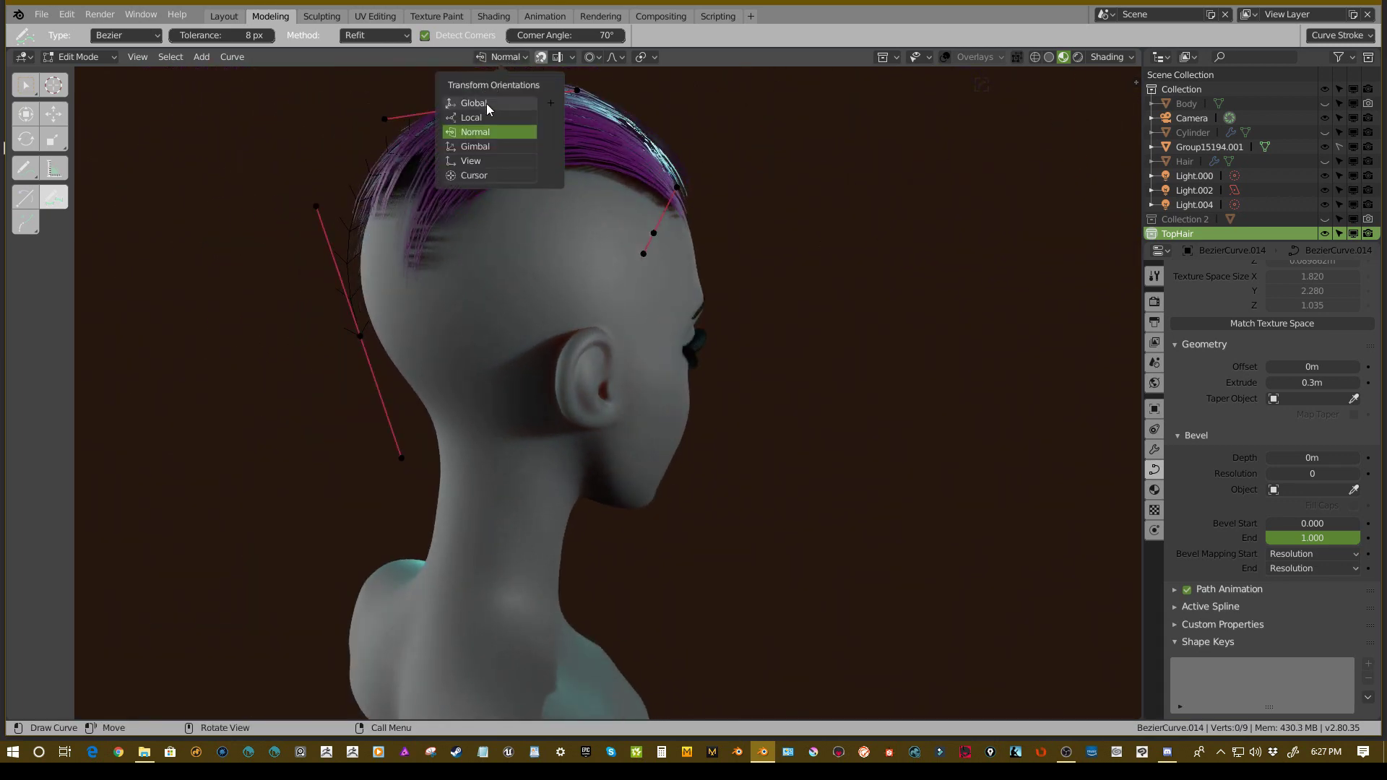
pyautogui.click(475, 162)
pyautogui.moveTo(475, 162)
pyautogui.mouseDown(button='middle')
pyautogui.moveTo(735, 211)
pyautogui.moveTo(737, 269)
pyautogui.mouseUp(button='middle')
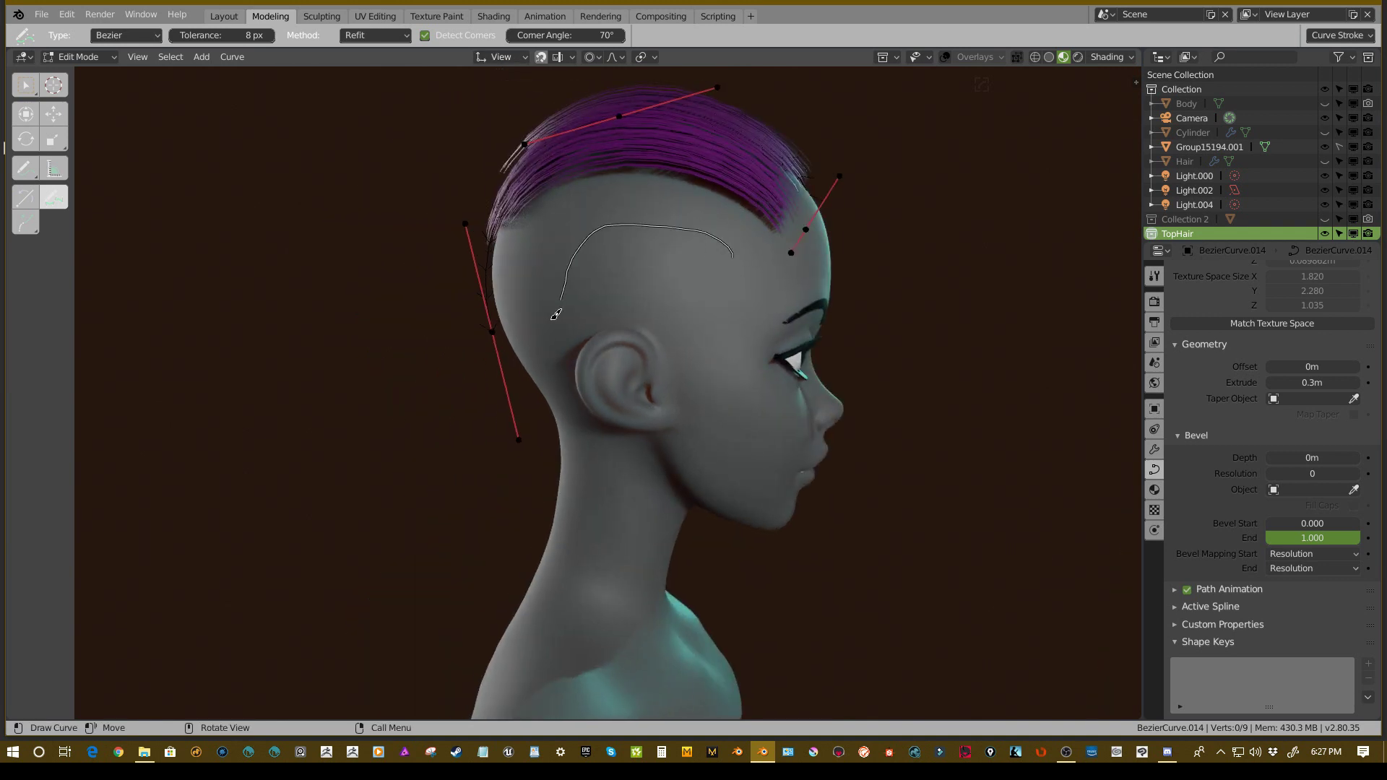
pyautogui.moveTo(556, 314); pyautogui.dragTo(555, 317)
pyautogui.moveTo(505, 195)
pyautogui.mouseDown(button='middle')
pyautogui.moveTo(628, 139)
pyautogui.moveTo(507, 185)
pyautogui.mouseUp(button='middle')
pyautogui.hotkey('ctrl', 'z')
# - Set the transform orientation back to Global
pyautogui.click(511, 58)
pyautogui.click(482, 105)
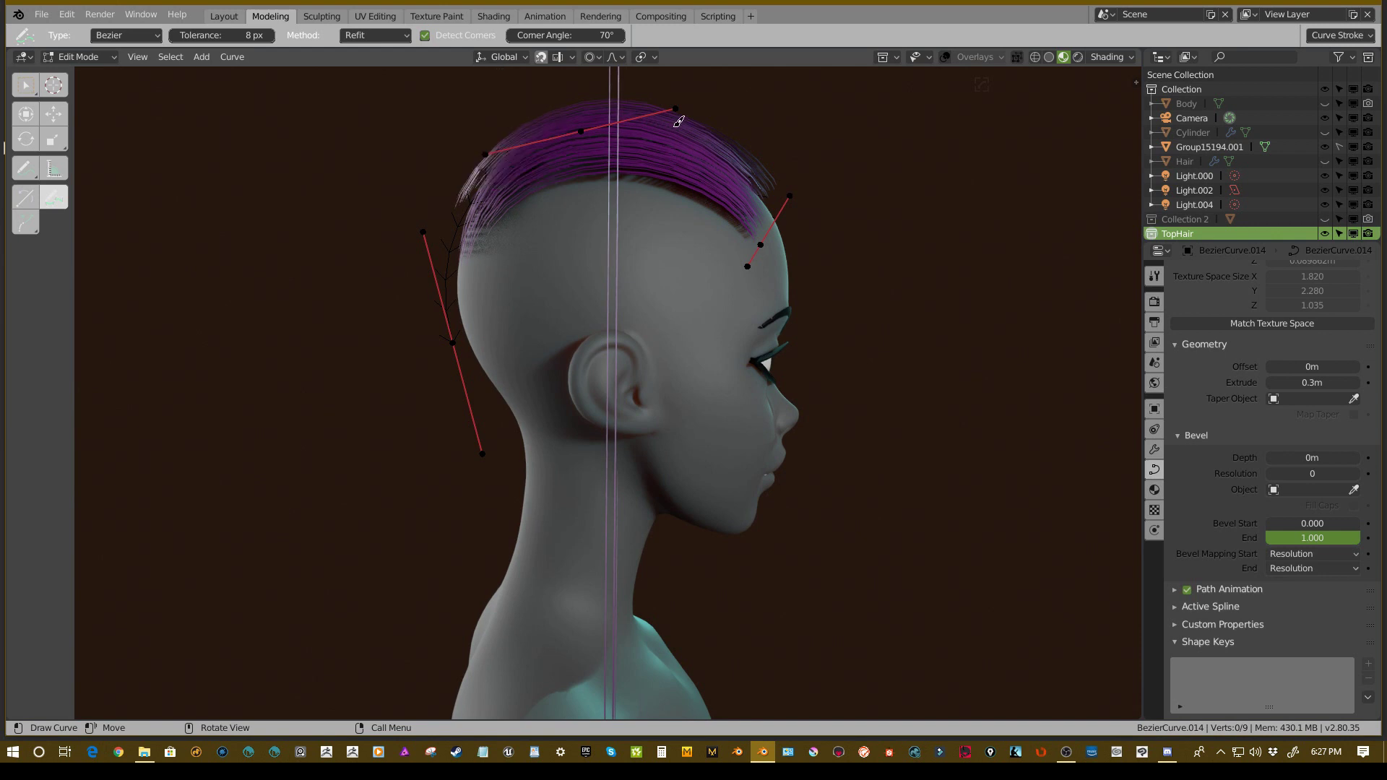
pyautogui.scroll(-2, 715, 117)
pyautogui.moveTo(724, 134); pyautogui.dragTo(690, 179, button='middle')
pyautogui.keyDown('shift'); pyautogui.moveTo(503, 112); pyautogui.dragTo(463, 184, button='middle'); pyautogui.keyUp('shift')
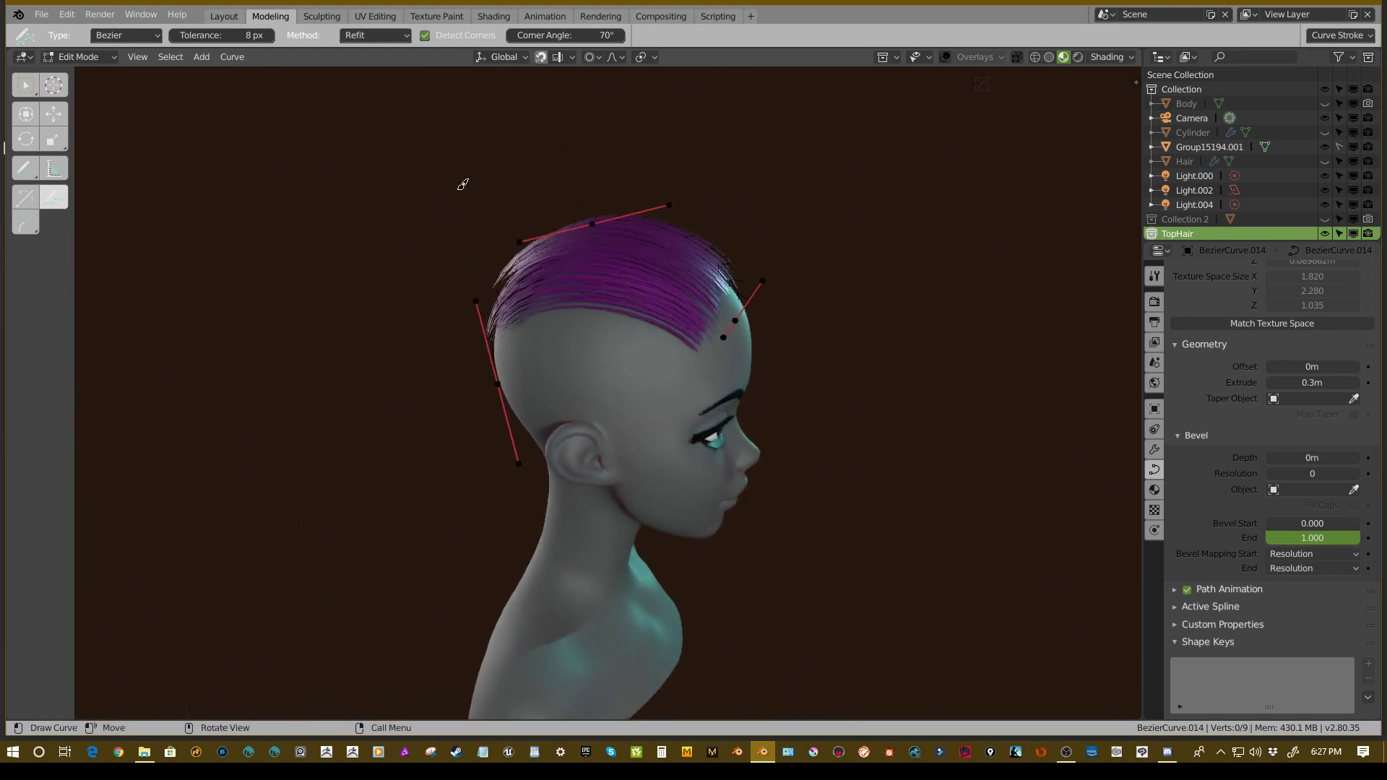
pyautogui.click(229, 57)
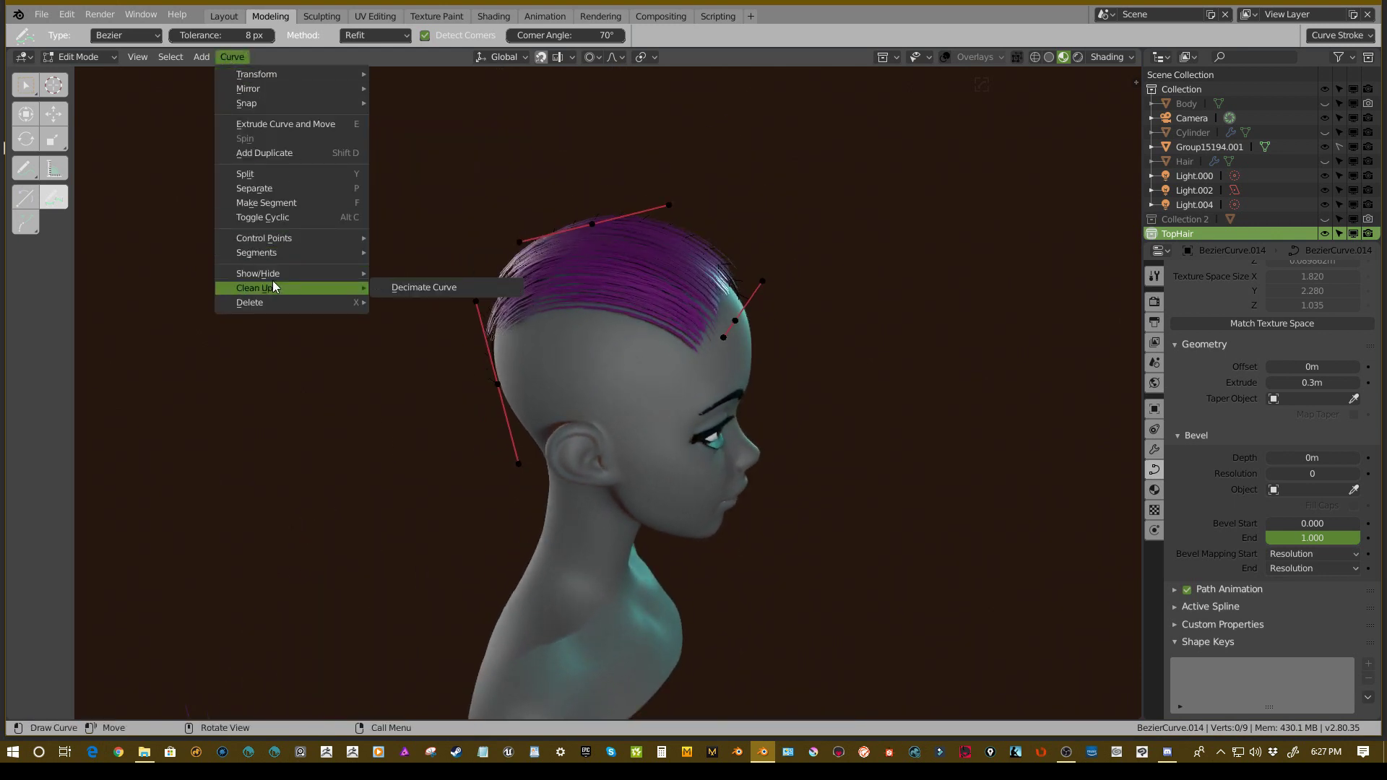
pyautogui.moveTo(201, 59)
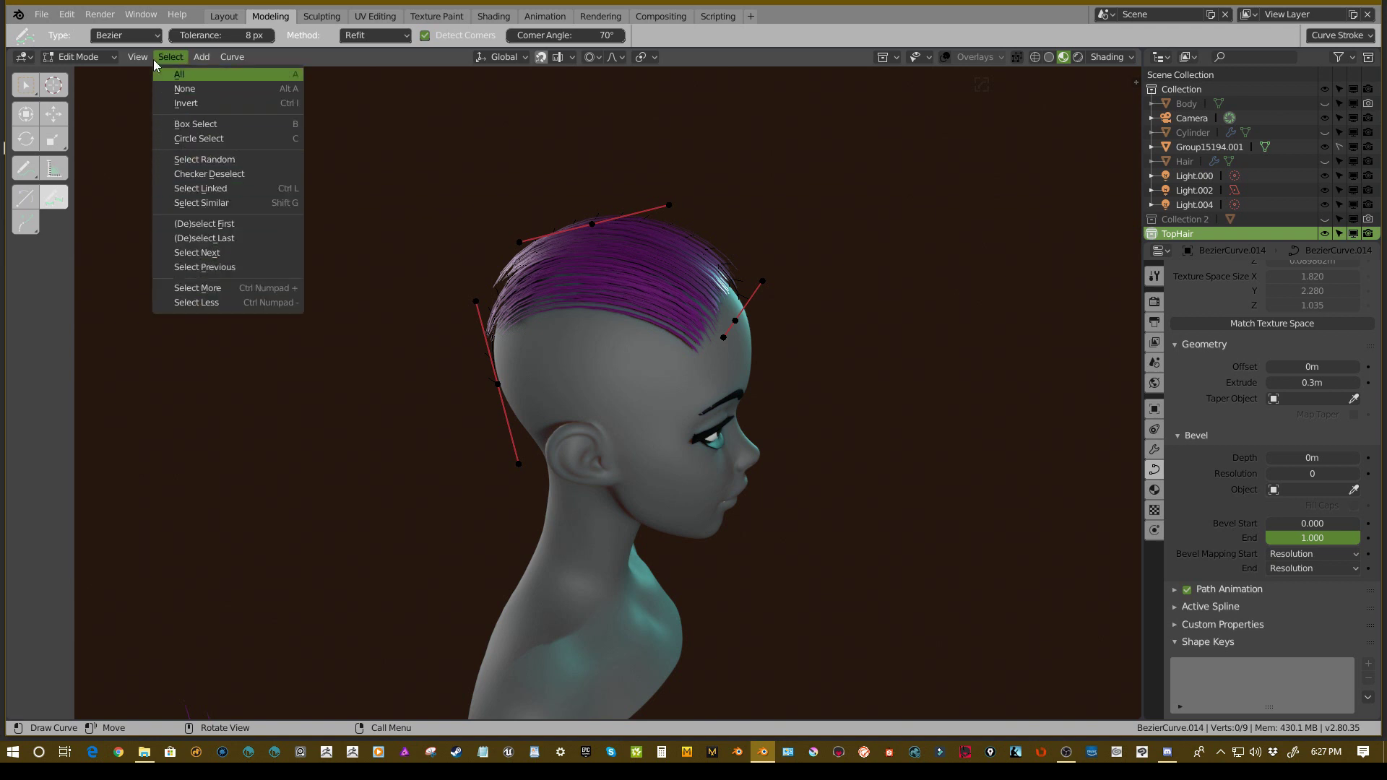
# - Draw an arched hair strip freehand from the temple over the ear to just past the back of the head
pyautogui.moveTo(137, 57)
pyautogui.moveTo(361, 269); pyautogui.dragTo(496, 187, button='middle')
pyautogui.moveTo(558, 189); pyautogui.dragTo(437, 272)
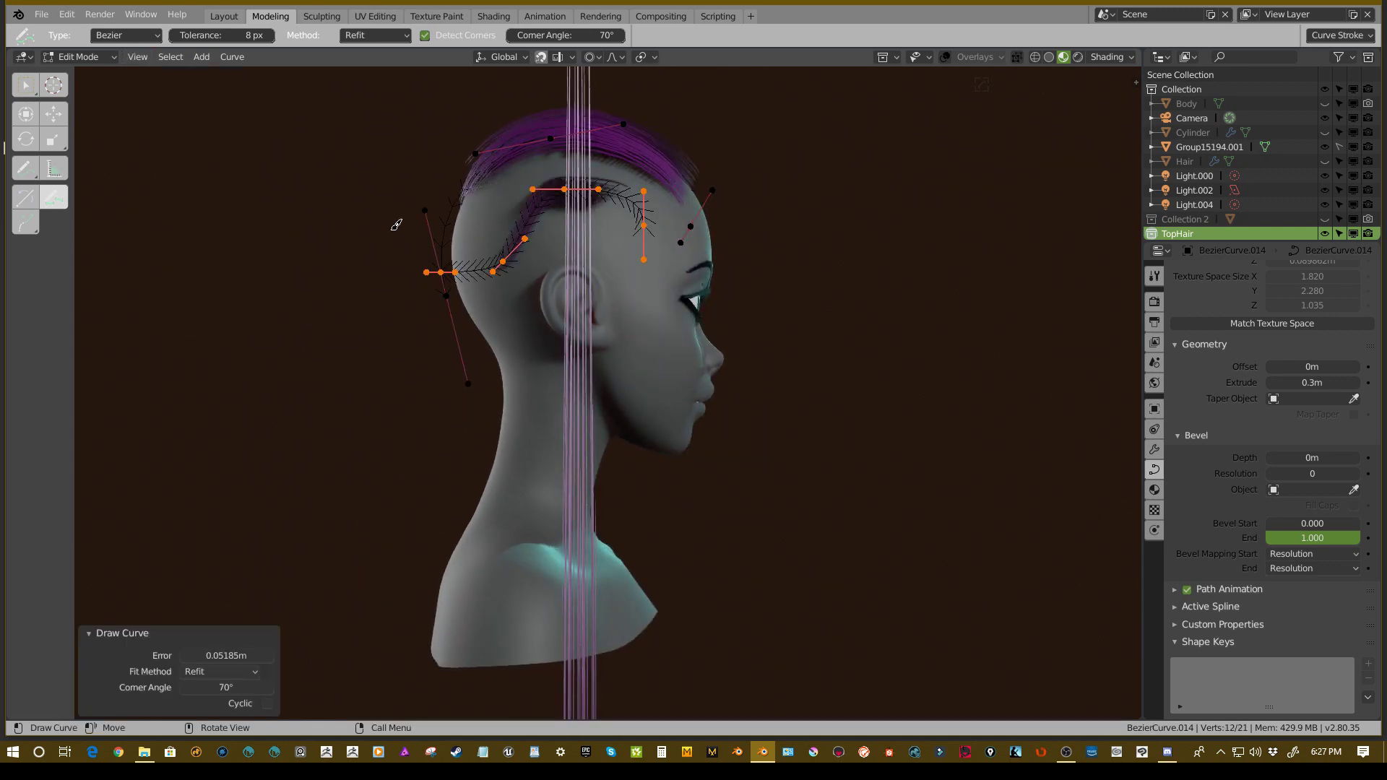
pyautogui.moveTo(434, 185)
pyautogui.mouseDown(button='middle')
pyautogui.moveTo(505, 245)
pyautogui.moveTo(411, 276)
pyautogui.moveTo(448, 189)
pyautogui.mouseUp(button='middle')
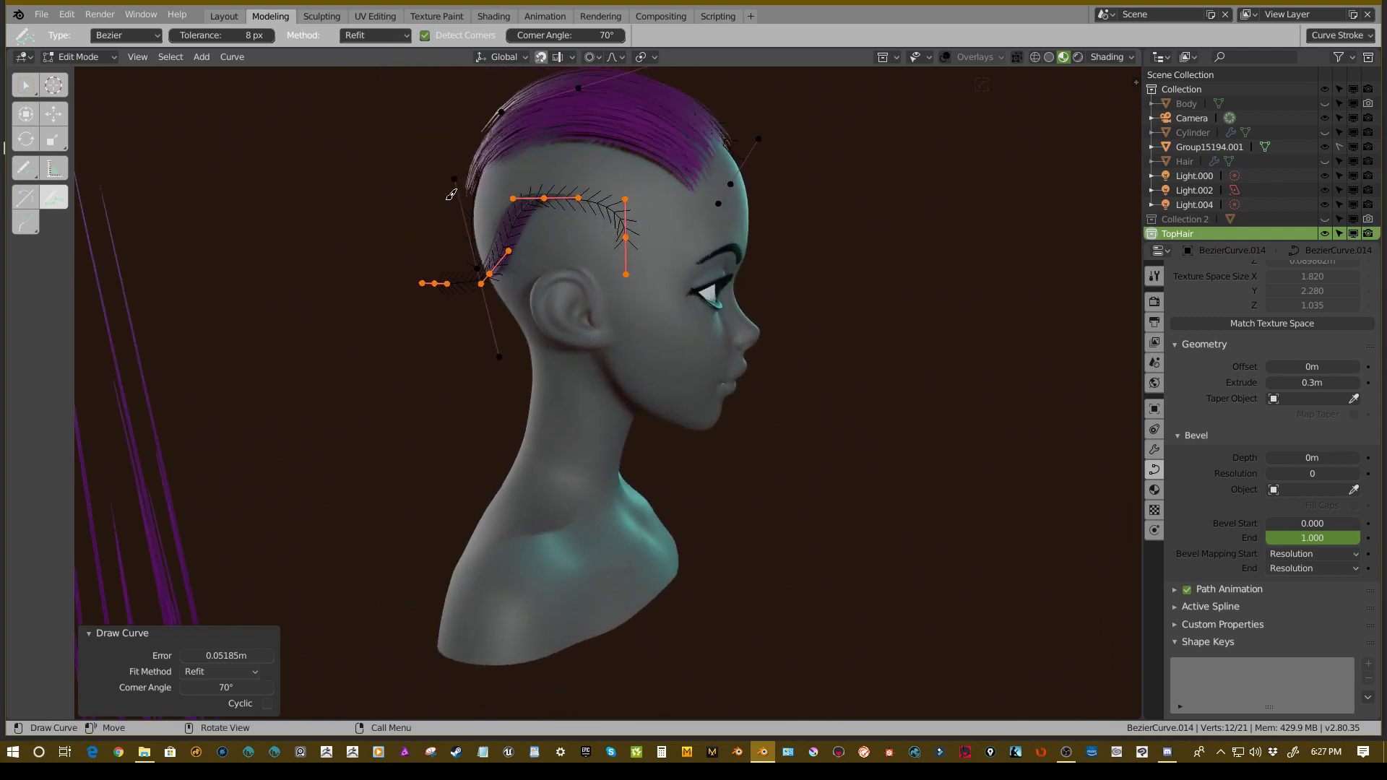
# - Tilt the new side strip's control points by -100°
pyautogui.hotkey('ctrl', 't')
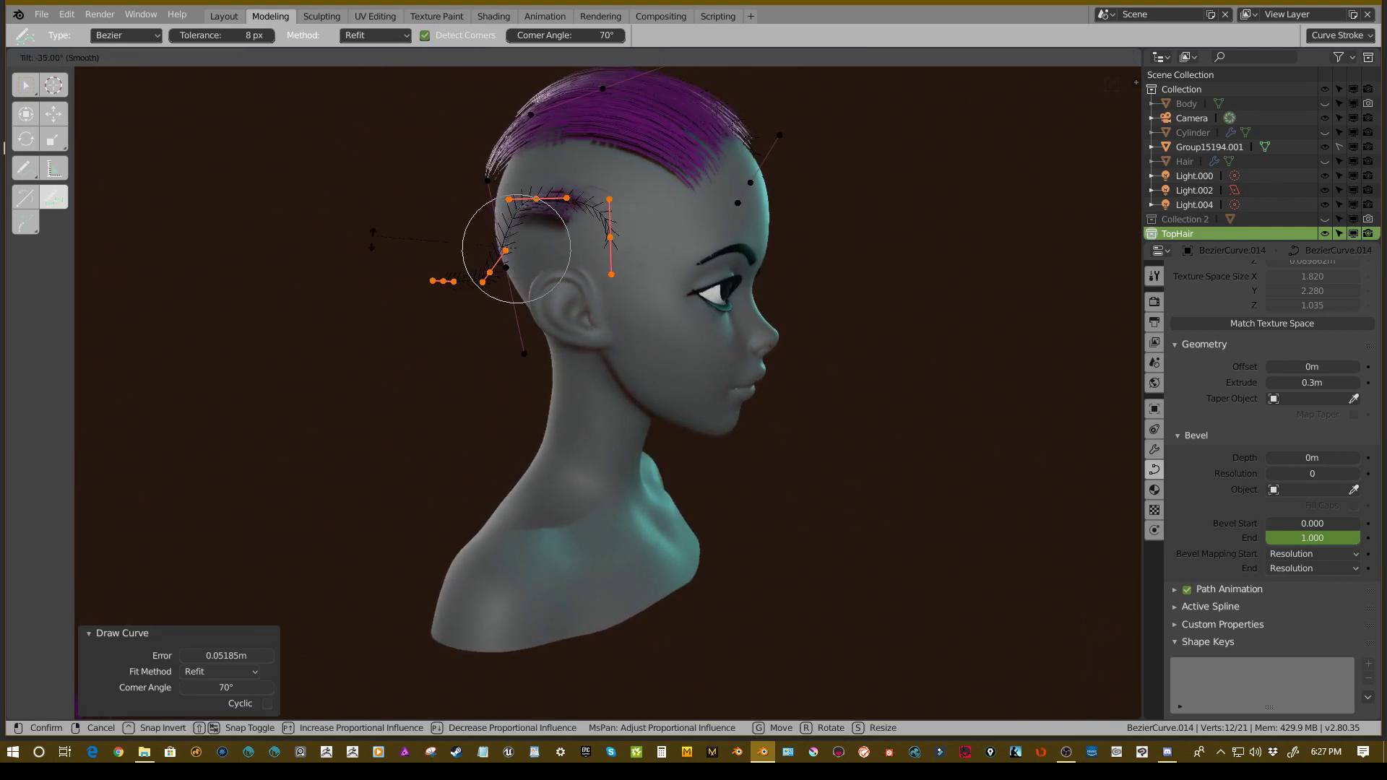
pyautogui.click(459, 343)
pyautogui.scroll(3, 615, 278)
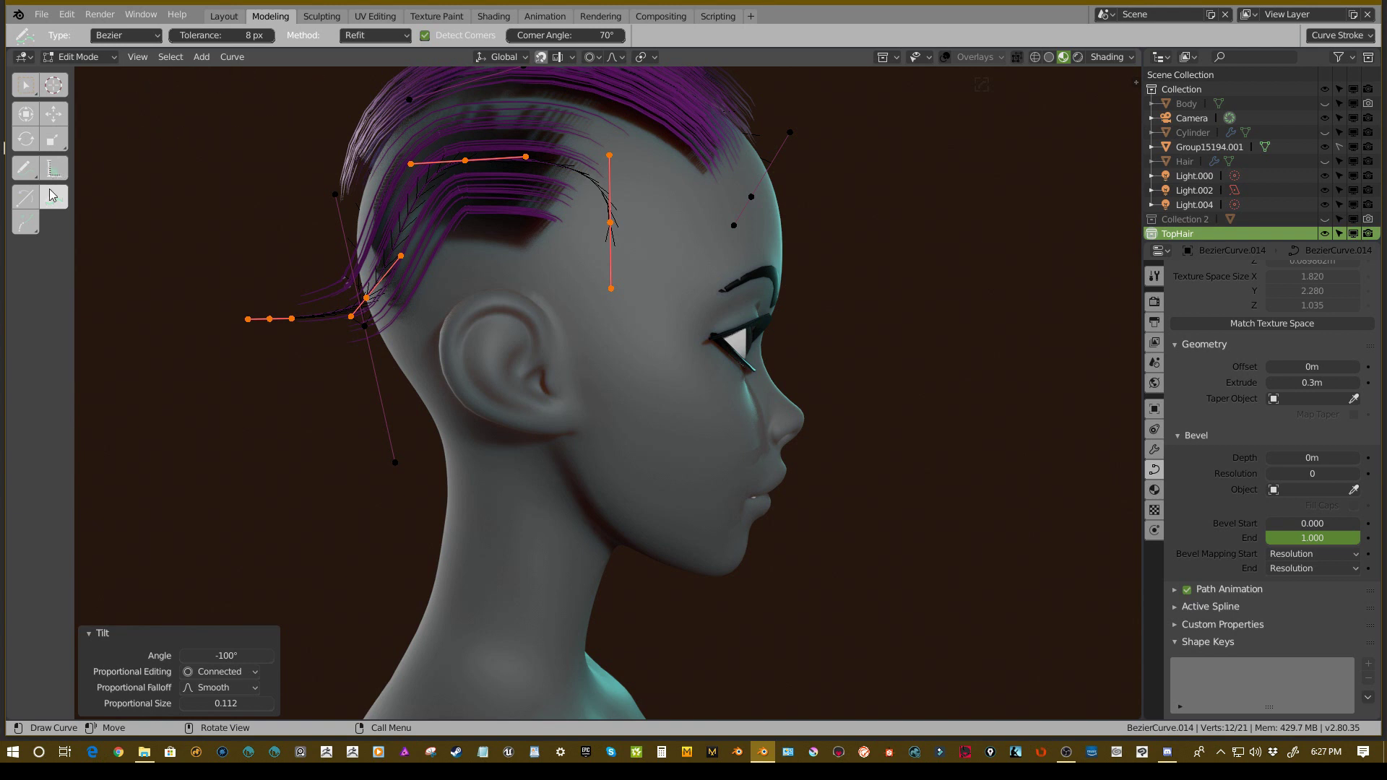
pyautogui.click(167, 197)
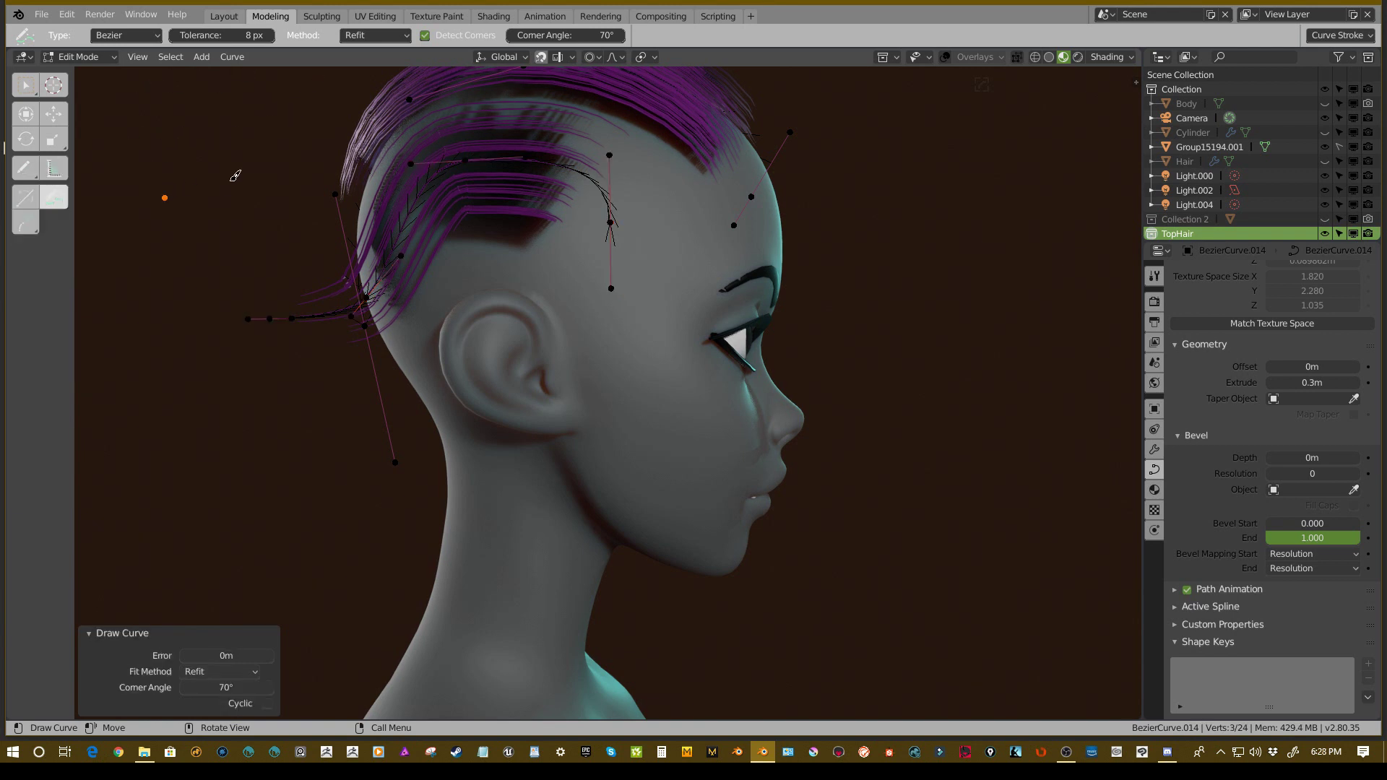
pyautogui.hotkey('ctrl', 'z')
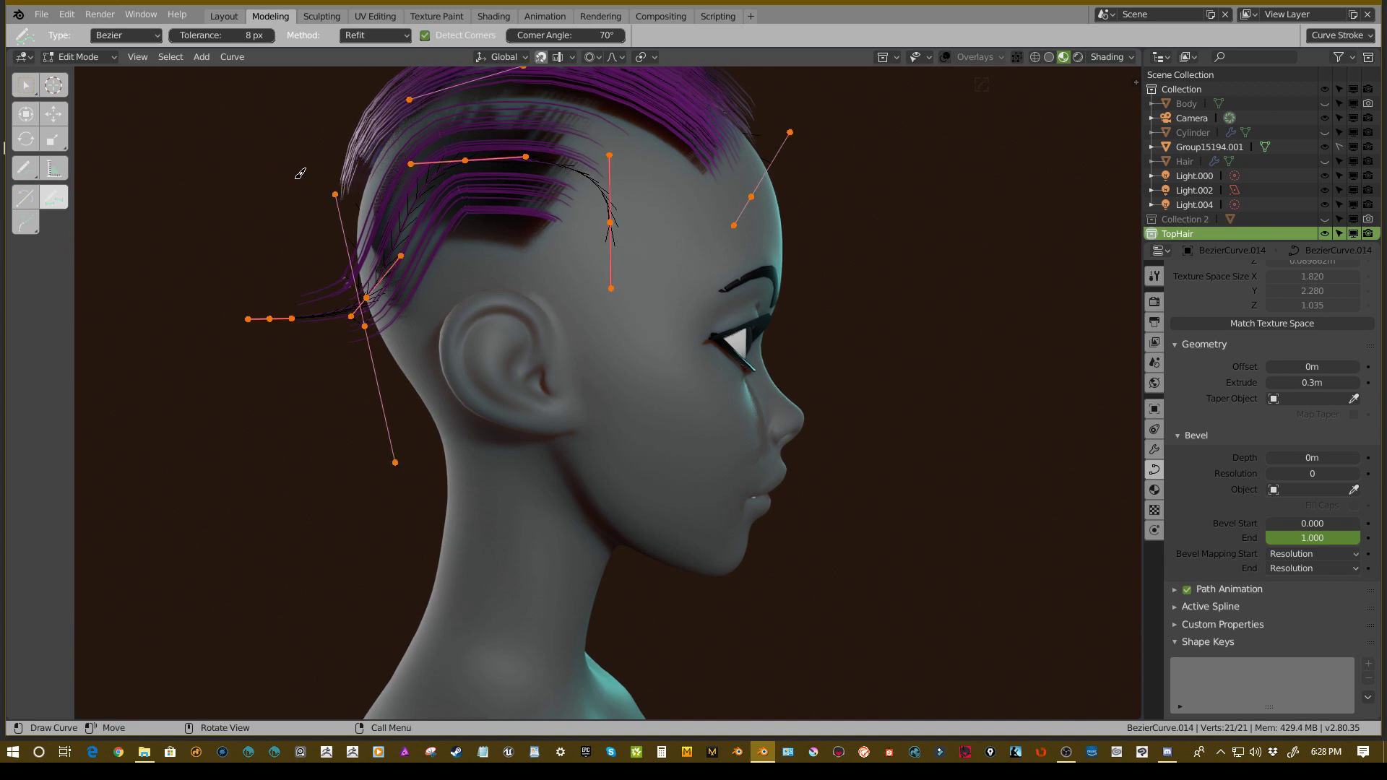
pyautogui.press('g')
pyautogui.rightClick(519, 165)
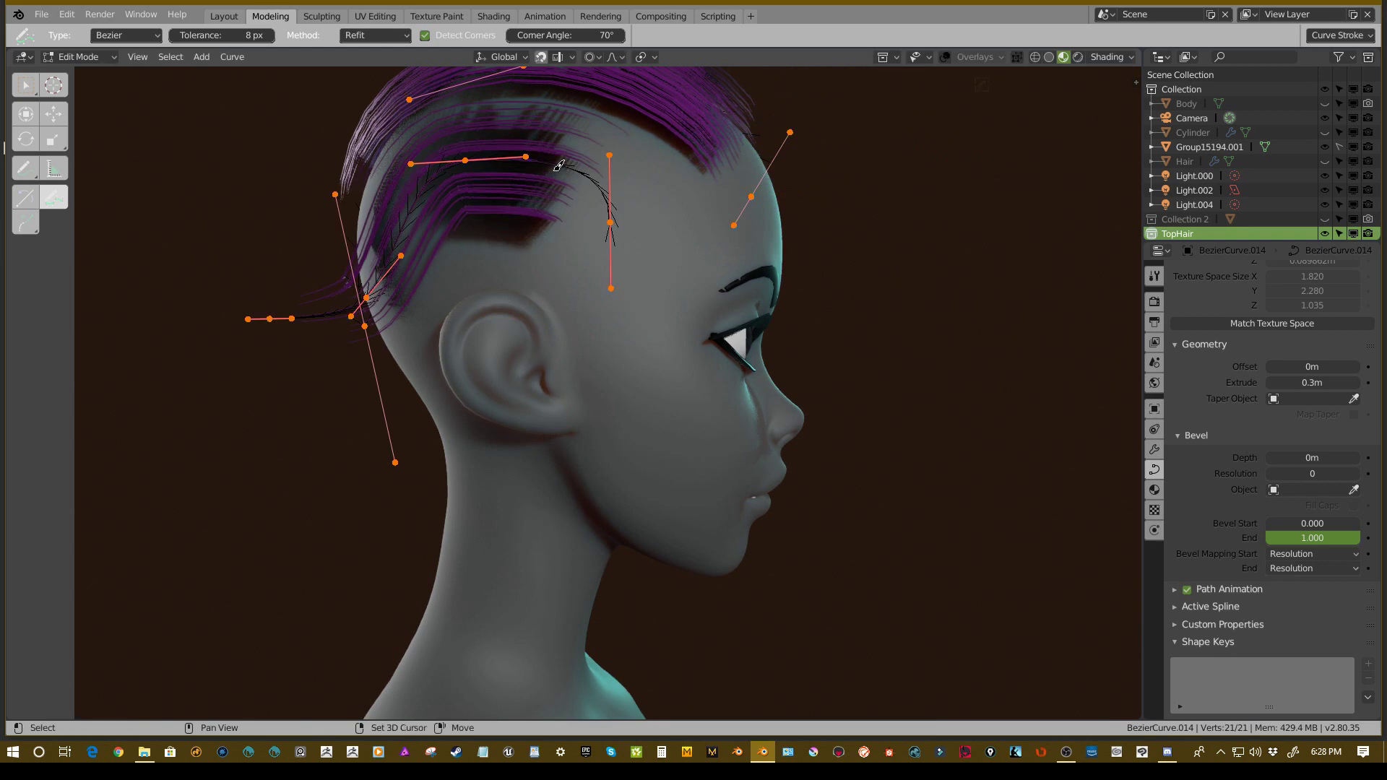
pyautogui.keyDown('shift'); pyautogui.moveTo(586, 189); pyautogui.dragTo(584, 231, button='middle'); pyautogui.keyUp('shift')
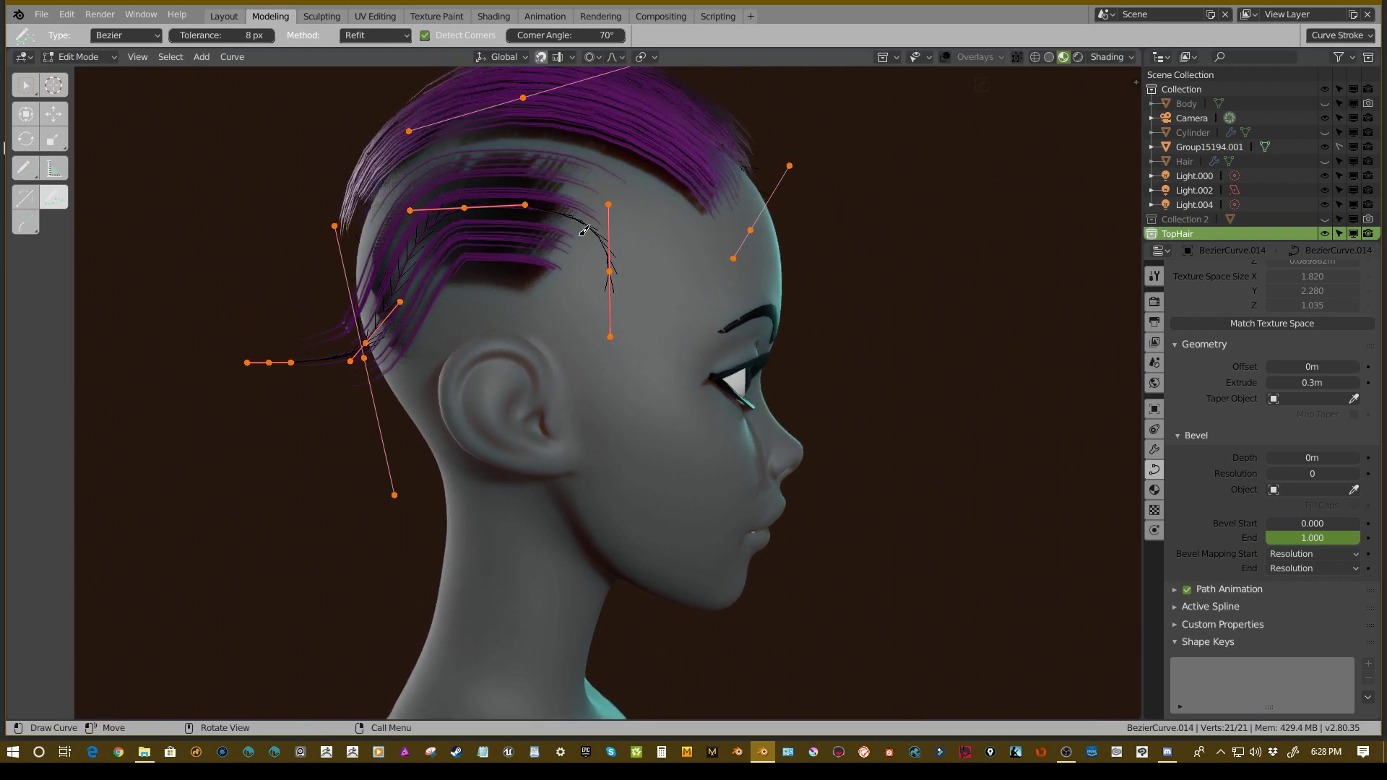
# - Leave the Draw tool and try moving all control points of the hair curves
pyautogui.click(55, 207)
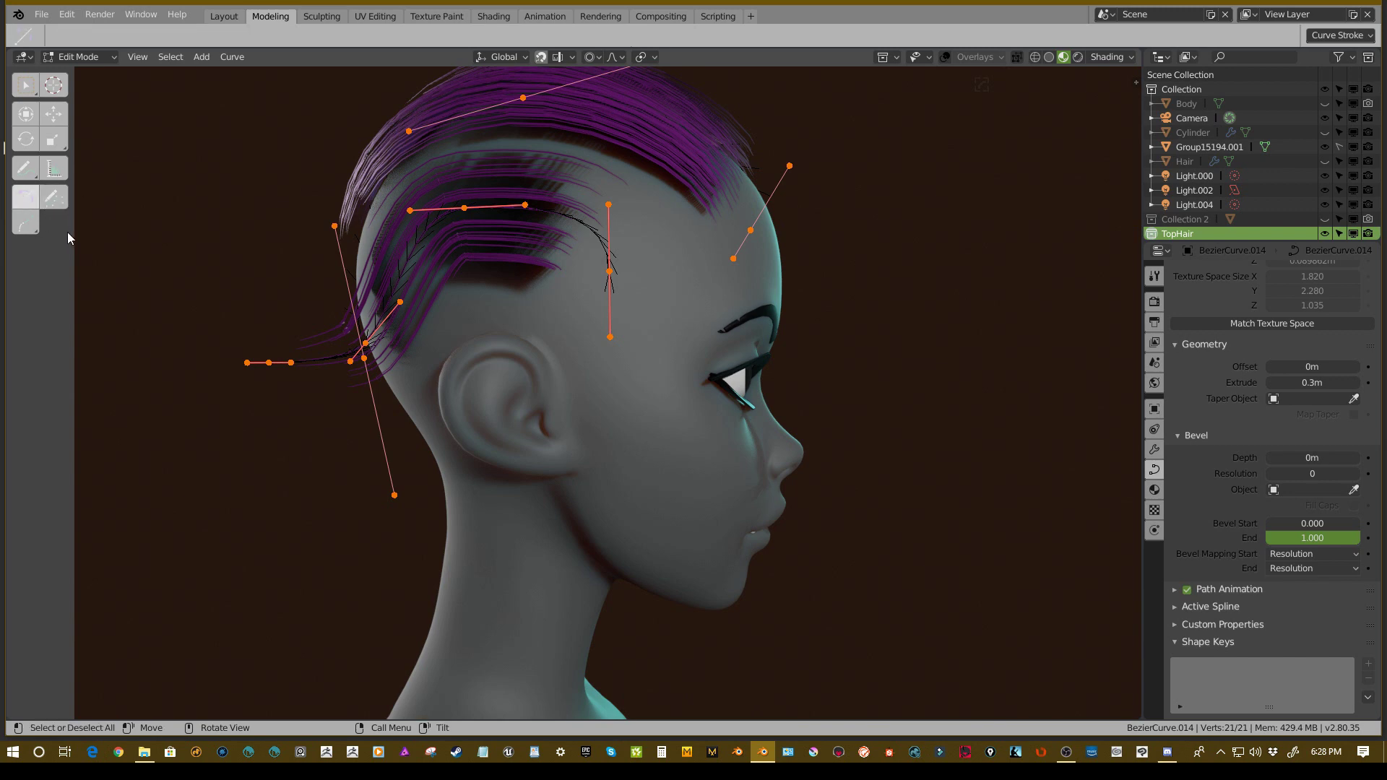
pyautogui.press('g')
pyautogui.click(262, 205)
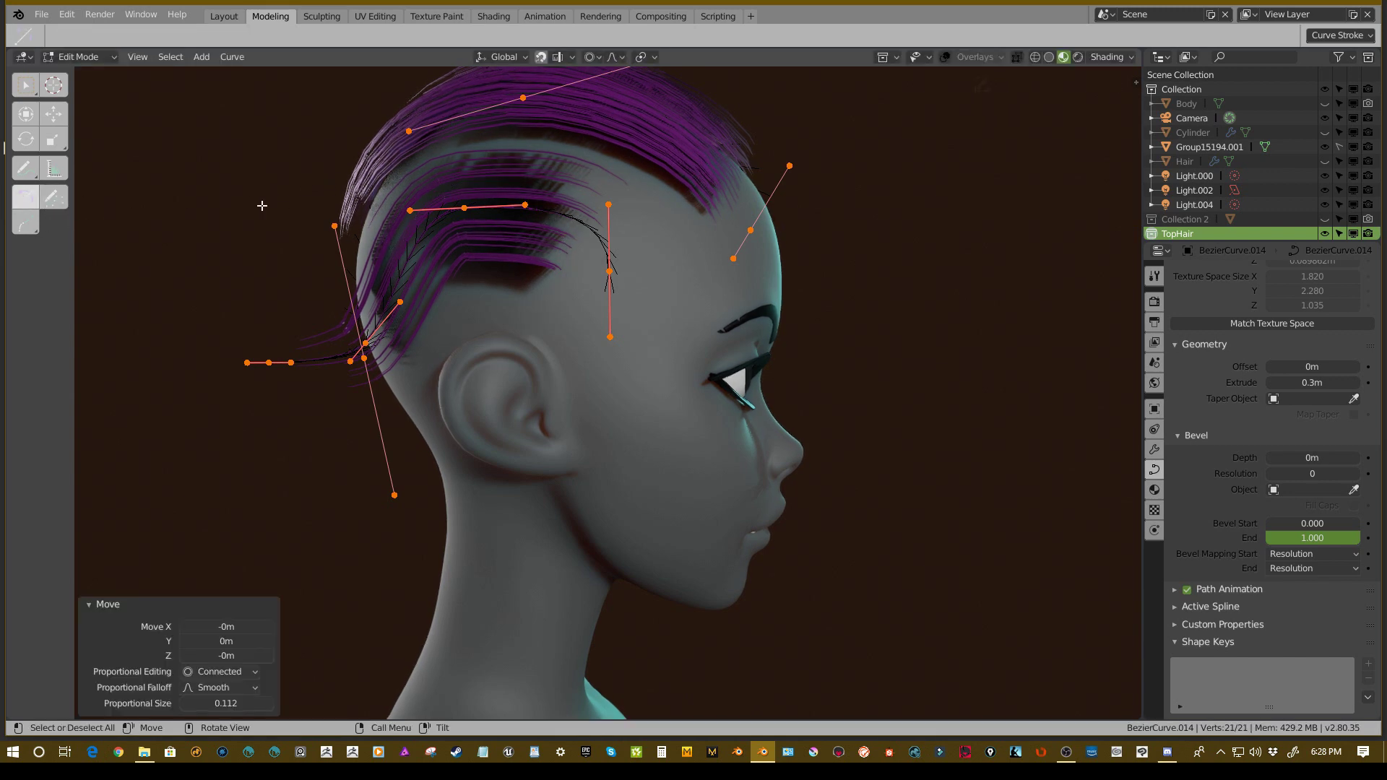
pyautogui.moveTo(288, 192); pyautogui.dragTo(441, 257, button='middle')
pyautogui.press('g')
pyautogui.click(381, 212)
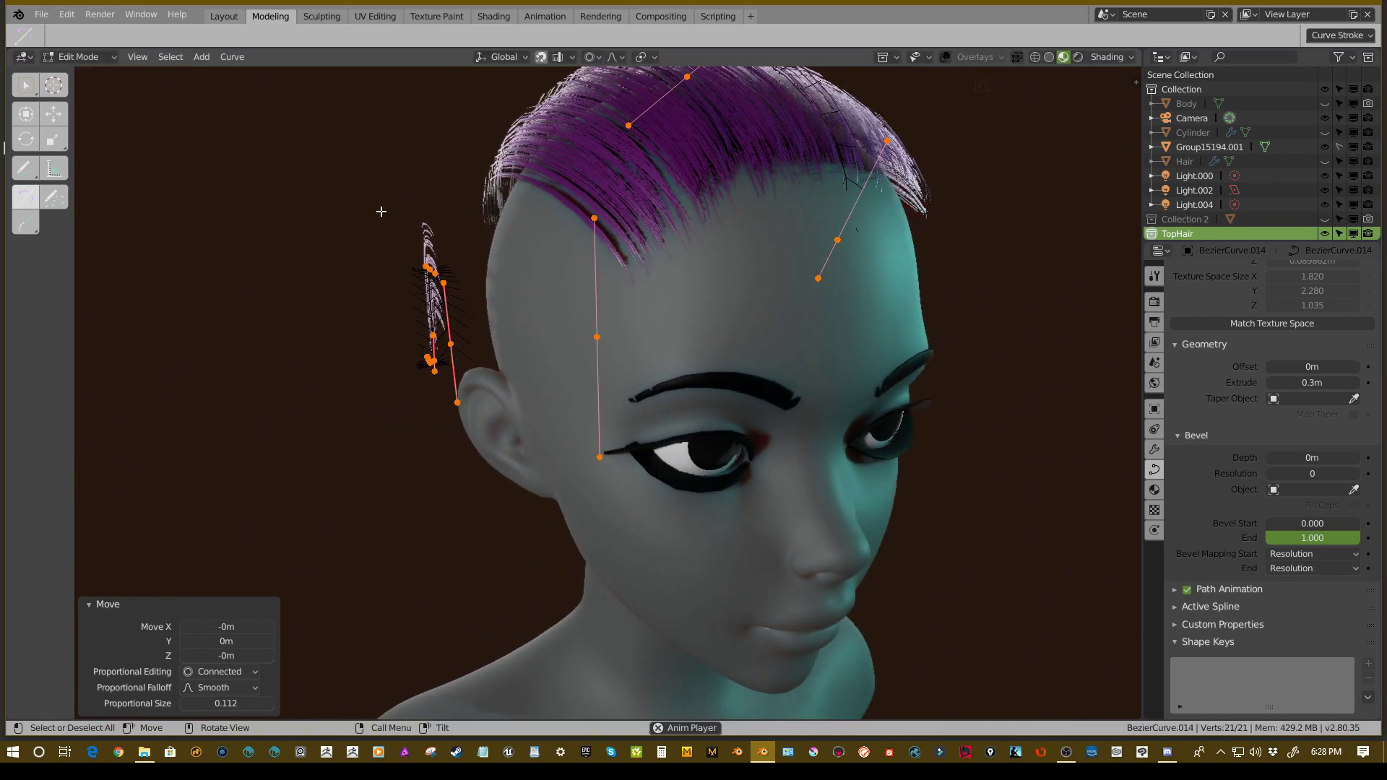
# - Turn off snapping and try moving all the hair curve control points again
pyautogui.click(591, 58)
pyautogui.click(598, 74)
pyautogui.moveTo(311, 140); pyautogui.dragTo(505, 229, button='middle')
pyautogui.press('g')
pyautogui.click(356, 229)
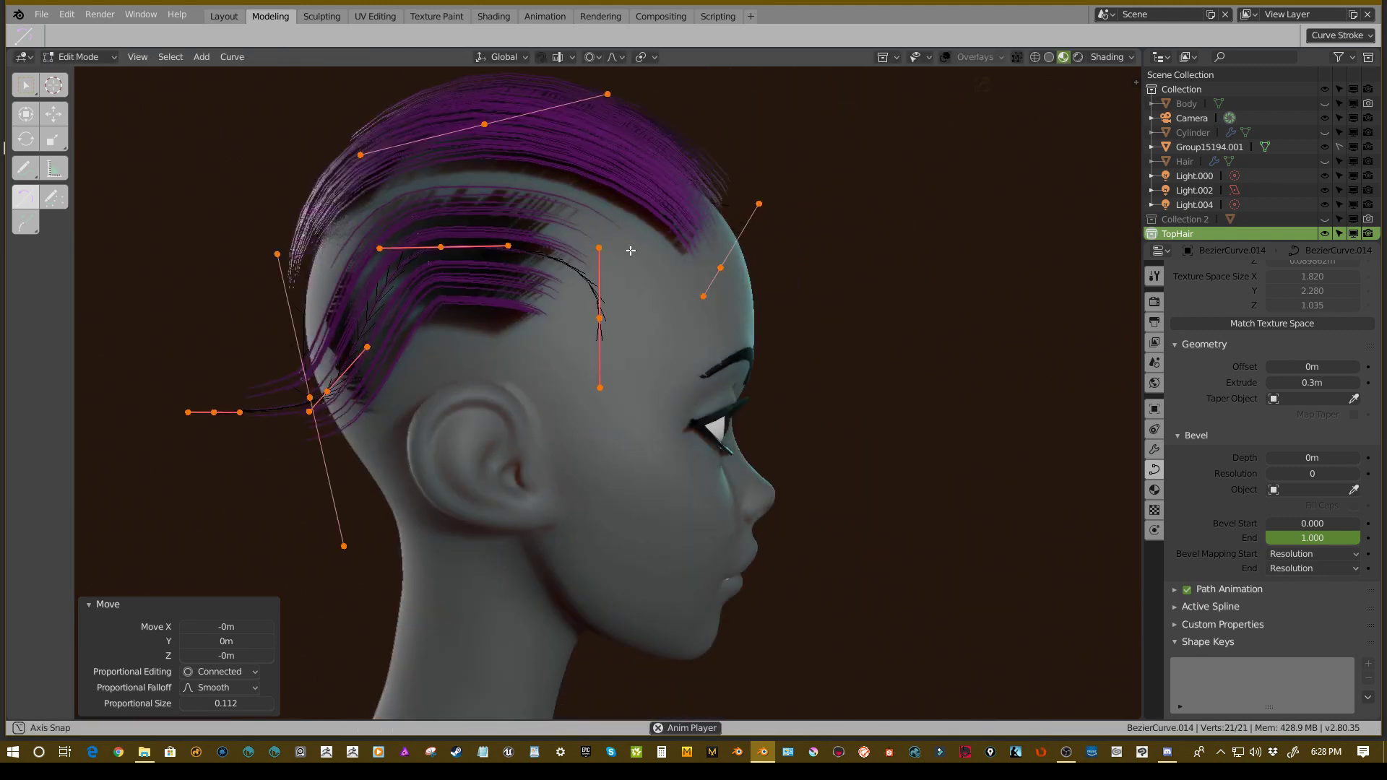
# - Select only the side strip's front end point and try moving it toward the head
pyautogui.moveTo(632, 251)
pyautogui.mouseDown(button='middle')
pyautogui.moveTo(599, 255)
pyautogui.moveTo(657, 260)
pyautogui.mouseUp(button='middle')
pyautogui.click(739, 247)
pyautogui.moveTo(740, 248); pyautogui.dragTo(694, 264, button='middle')
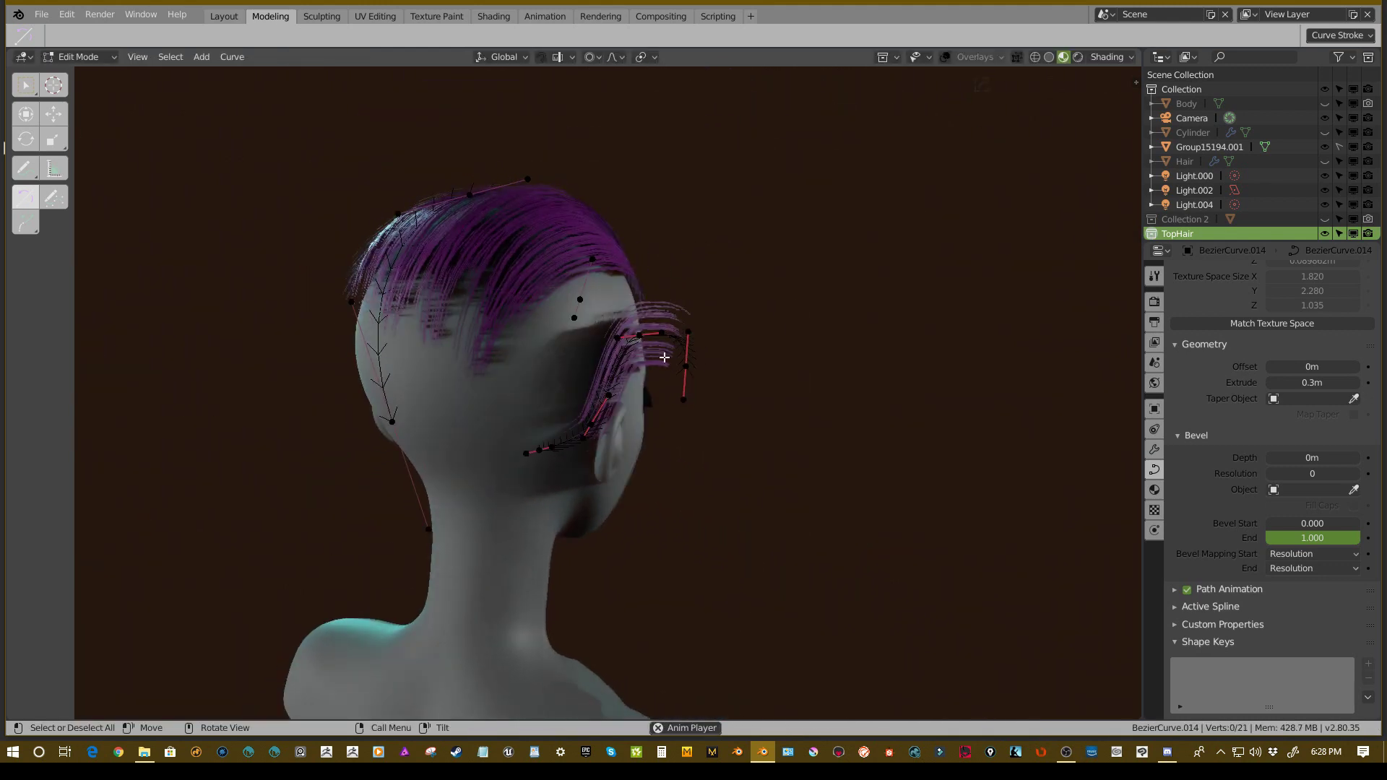
pyautogui.moveTo(692, 362); pyautogui.dragTo(567, 319, button='middle')
pyautogui.press('g')
pyautogui.rightClick(609, 308)
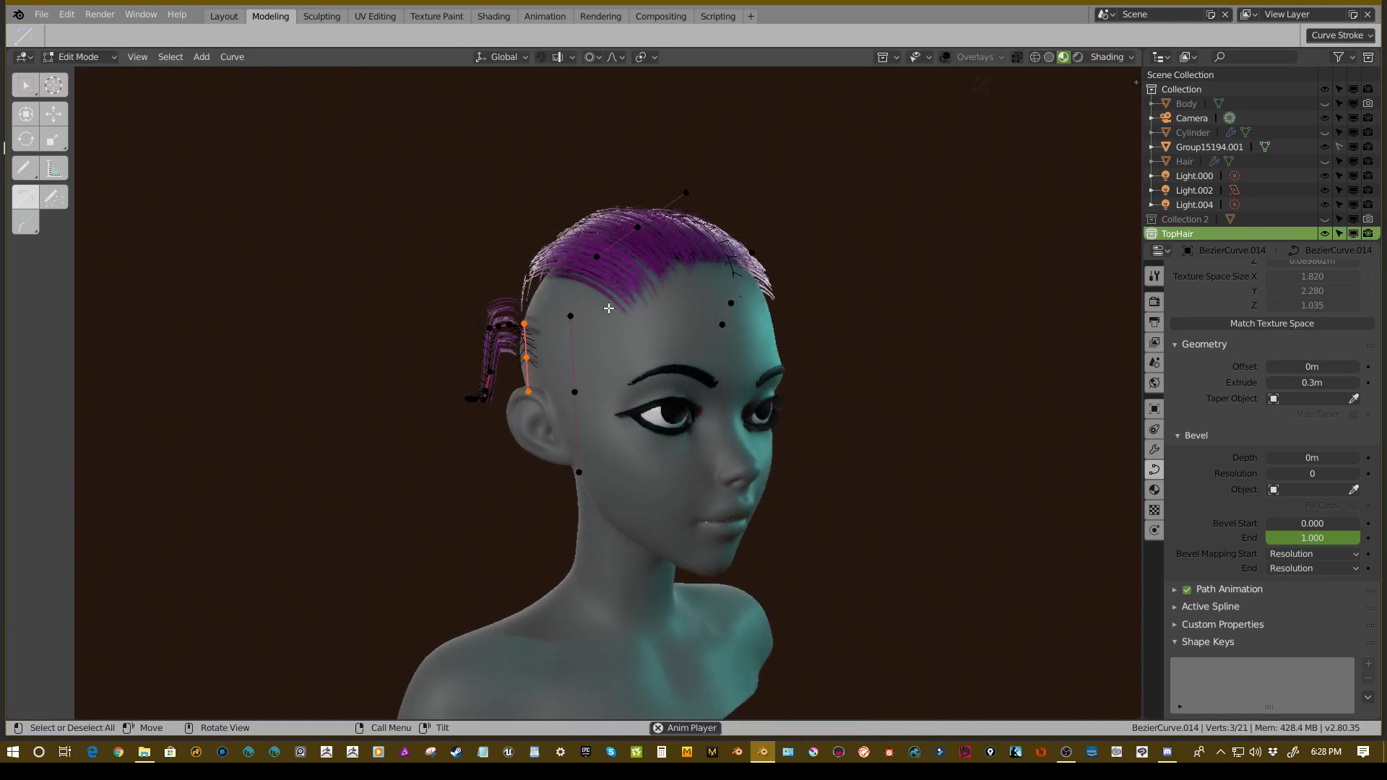
pyautogui.press('g')
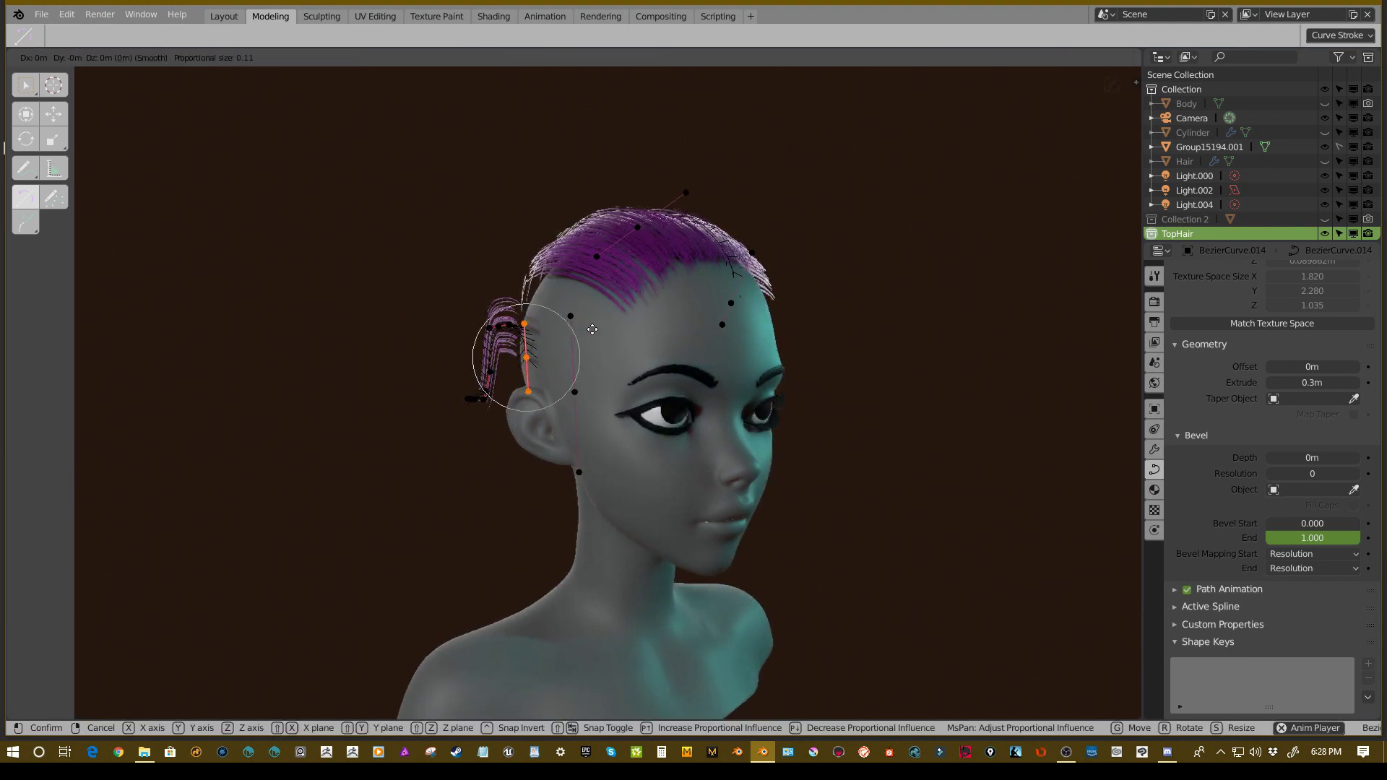
pyautogui.click(640, 322)
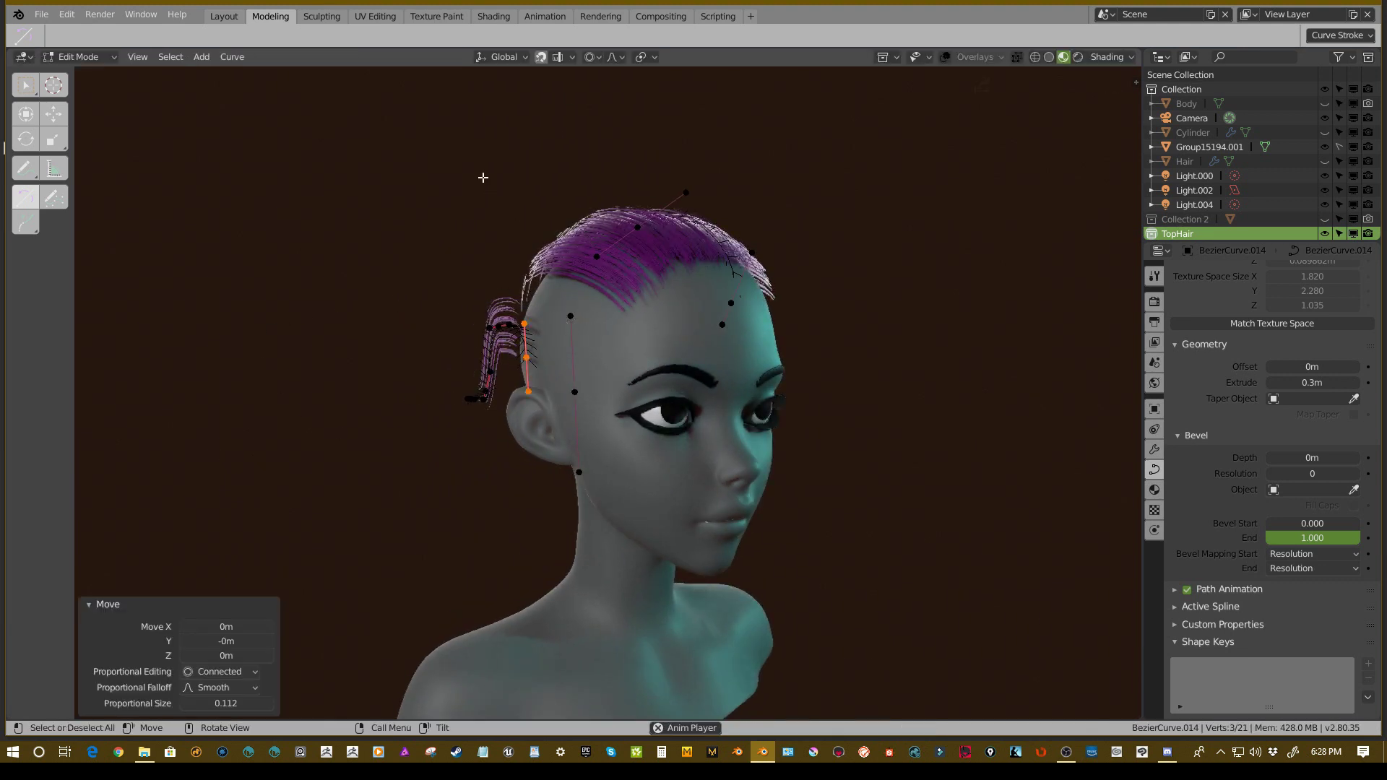
# - Set snapping to Face and move the side strip's front end point onto the temple
pyautogui.click(561, 58)
pyautogui.click(526, 143)
pyautogui.click(558, 58)
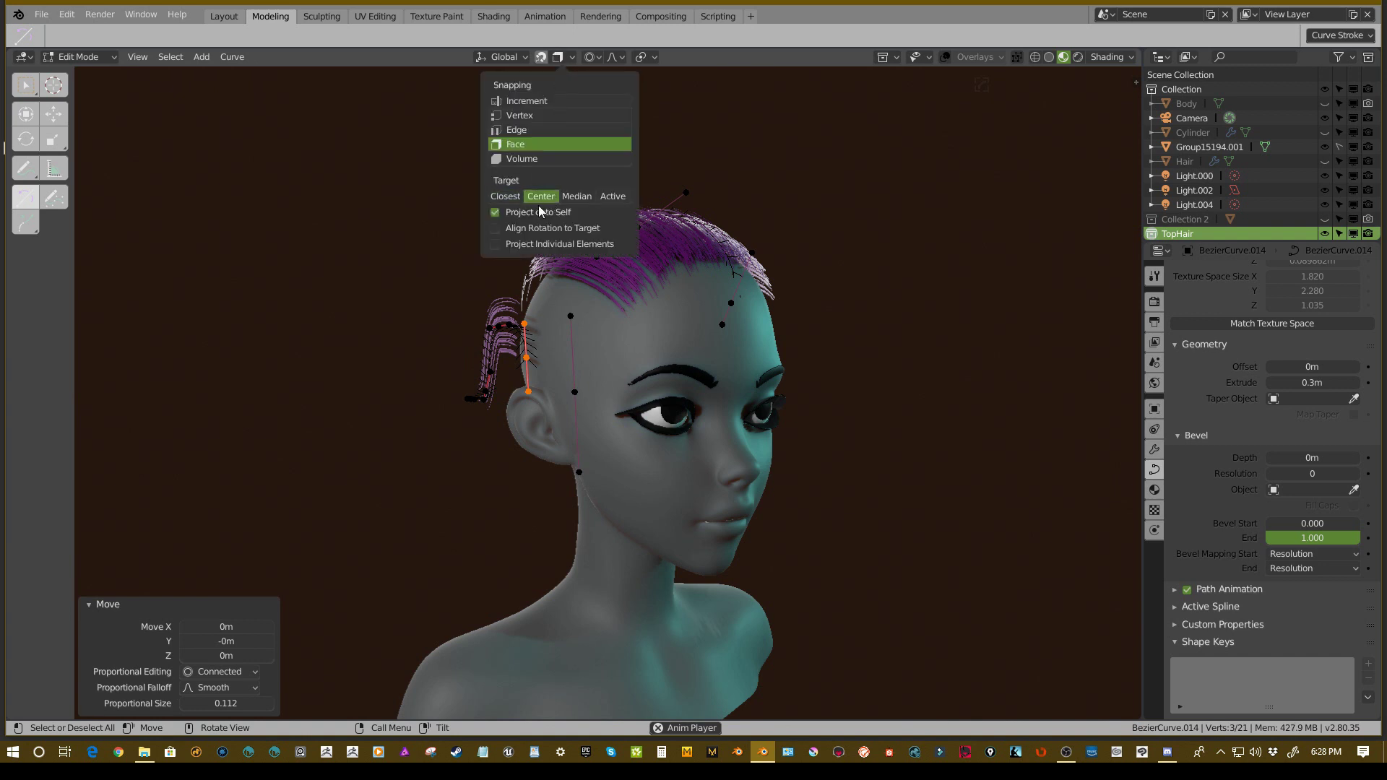
pyautogui.press('g')
pyautogui.click(579, 343)
pyautogui.moveTo(579, 343); pyautogui.dragTo(636, 344, button='middle')
pyautogui.press('g')
pyautogui.click(621, 328)
# - Move the side strip's upper middle control point forward so that it sits on the scalp above the ear
pyautogui.moveTo(491, 312); pyautogui.dragTo(527, 297, button='middle')
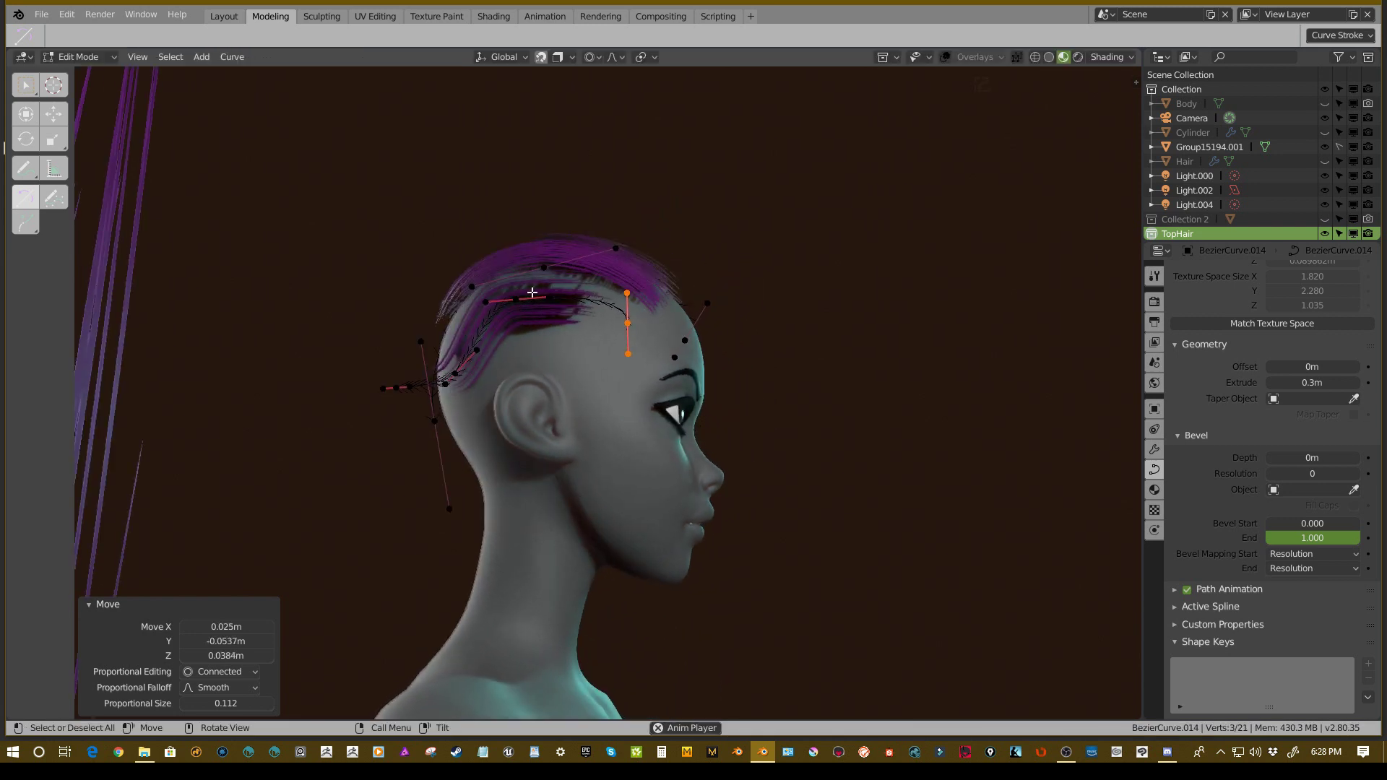
pyautogui.click(528, 297)
pyautogui.press('g')
pyautogui.click(553, 297)
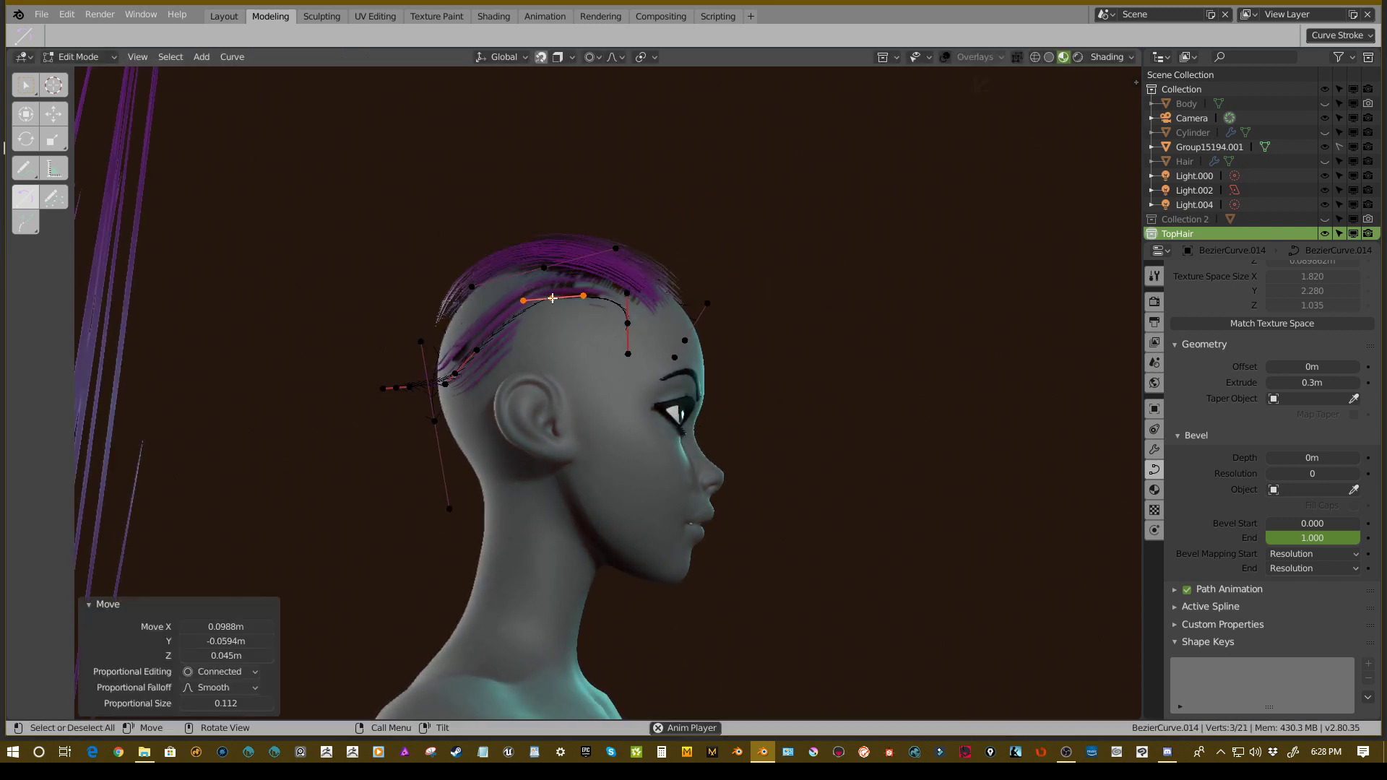
# - Move the side strip's rear control point up and forward onto the scalp, and refine its placement from behind
pyautogui.click(455, 374)
pyautogui.press('g')
pyautogui.click(474, 322)
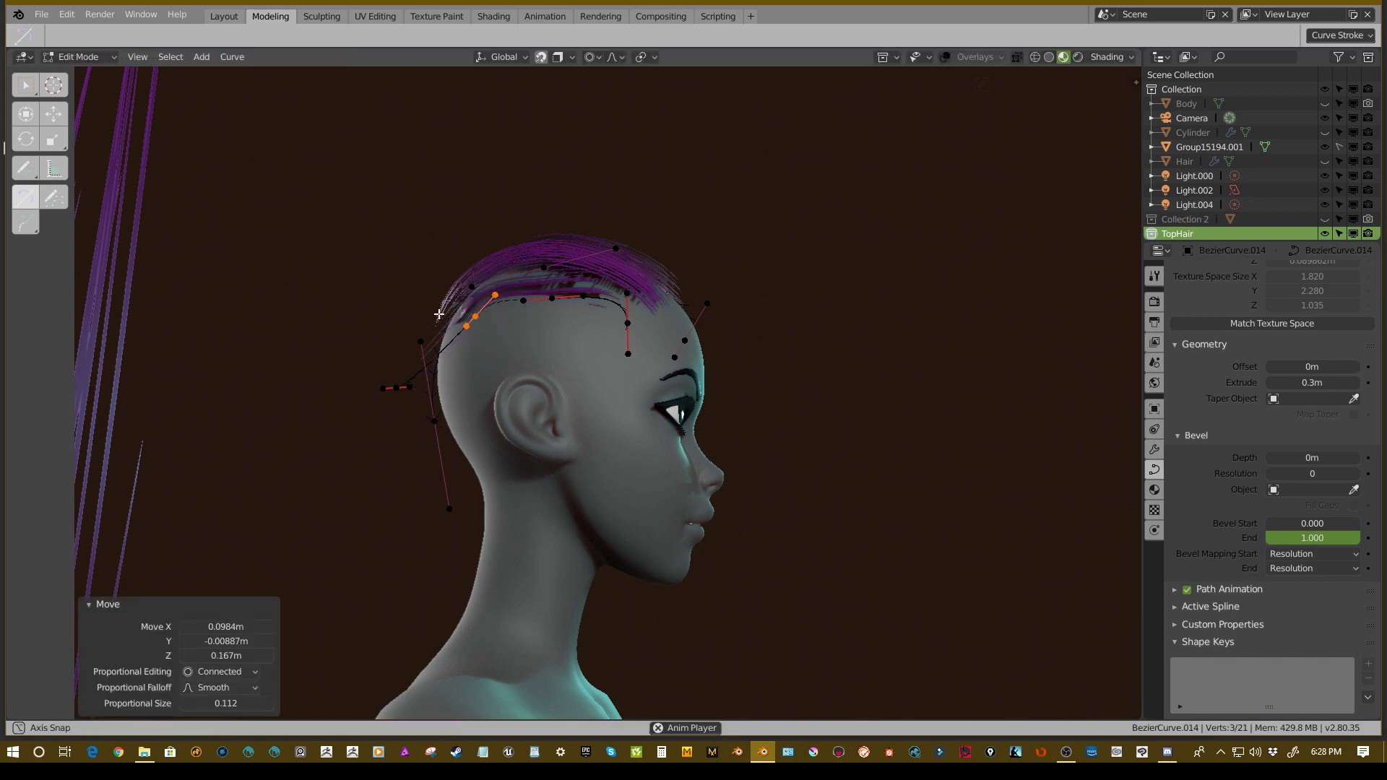
pyautogui.moveTo(436, 311); pyautogui.dragTo(486, 320, button='middle')
pyautogui.press('g')
pyautogui.click(510, 312)
# - Move the side strip's back end point up onto the back of the scalp
pyautogui.click(421, 418)
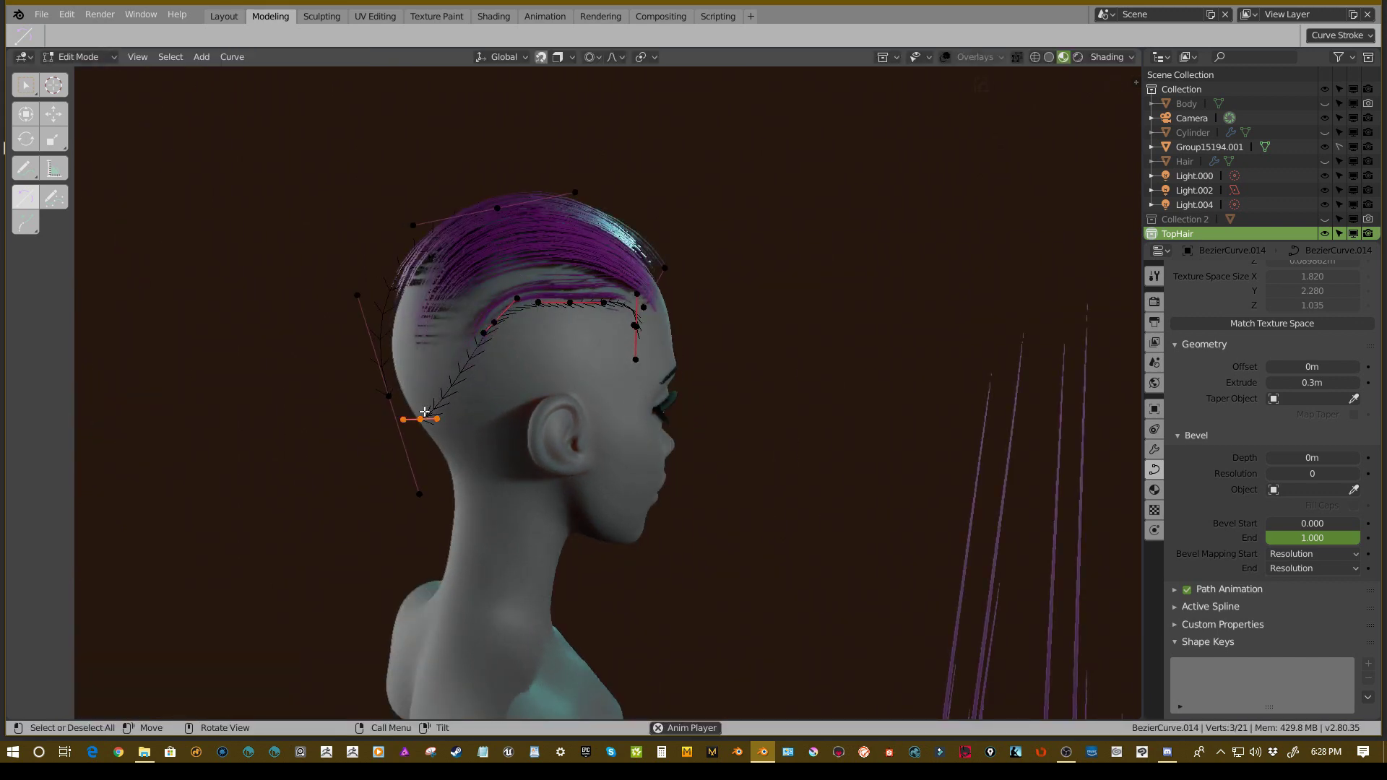
pyautogui.press('g')
pyautogui.click(456, 356)
pyautogui.moveTo(466, 356); pyautogui.dragTo(446, 329, button='middle')
# - Move the side strip's front end point forward toward the forehead and adjust its direction, finishing with a 114° rotation
pyautogui.scroll(4, 447, 329)
pyautogui.click(628, 248)
pyautogui.press('r')
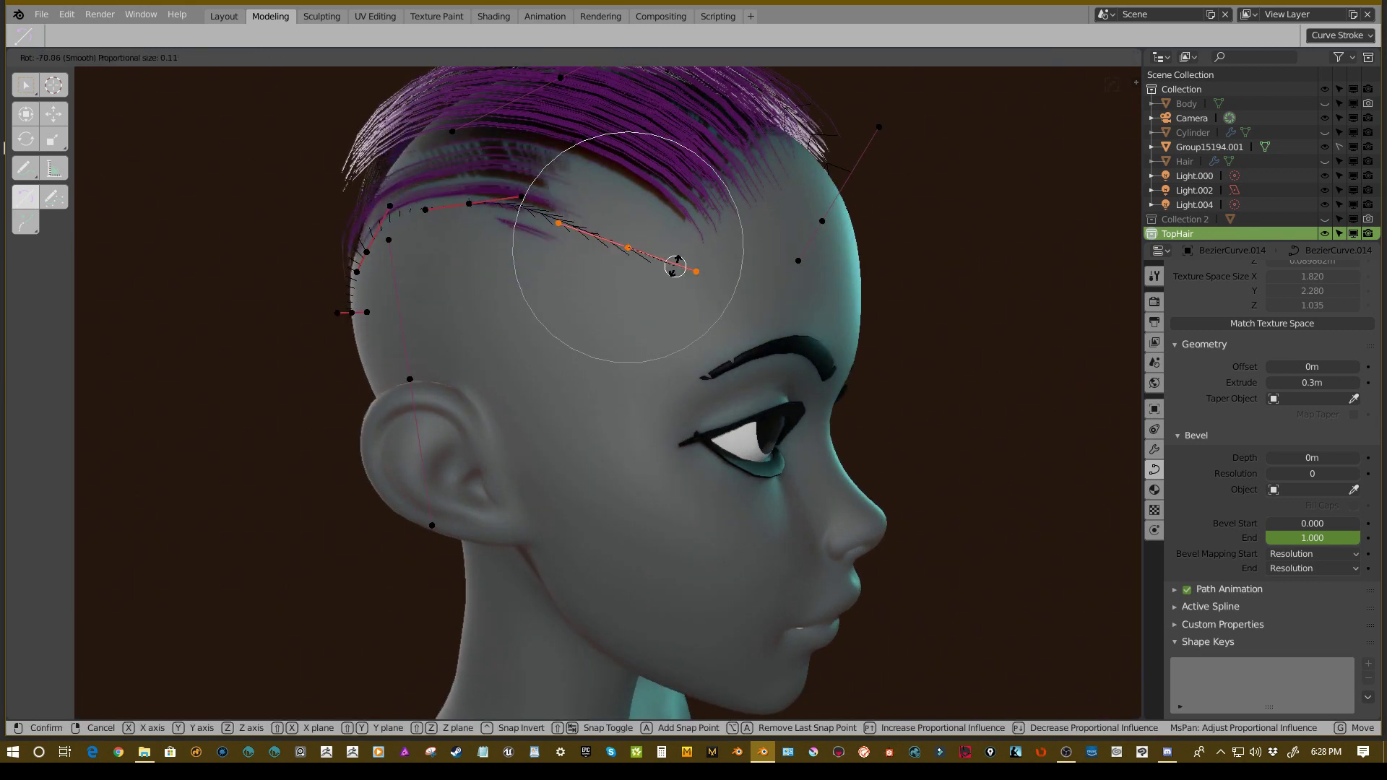
pyautogui.click(651, 235)
pyautogui.press('g')
pyautogui.click(662, 252)
pyautogui.moveTo(661, 253); pyautogui.dragTo(690, 259, button='middle')
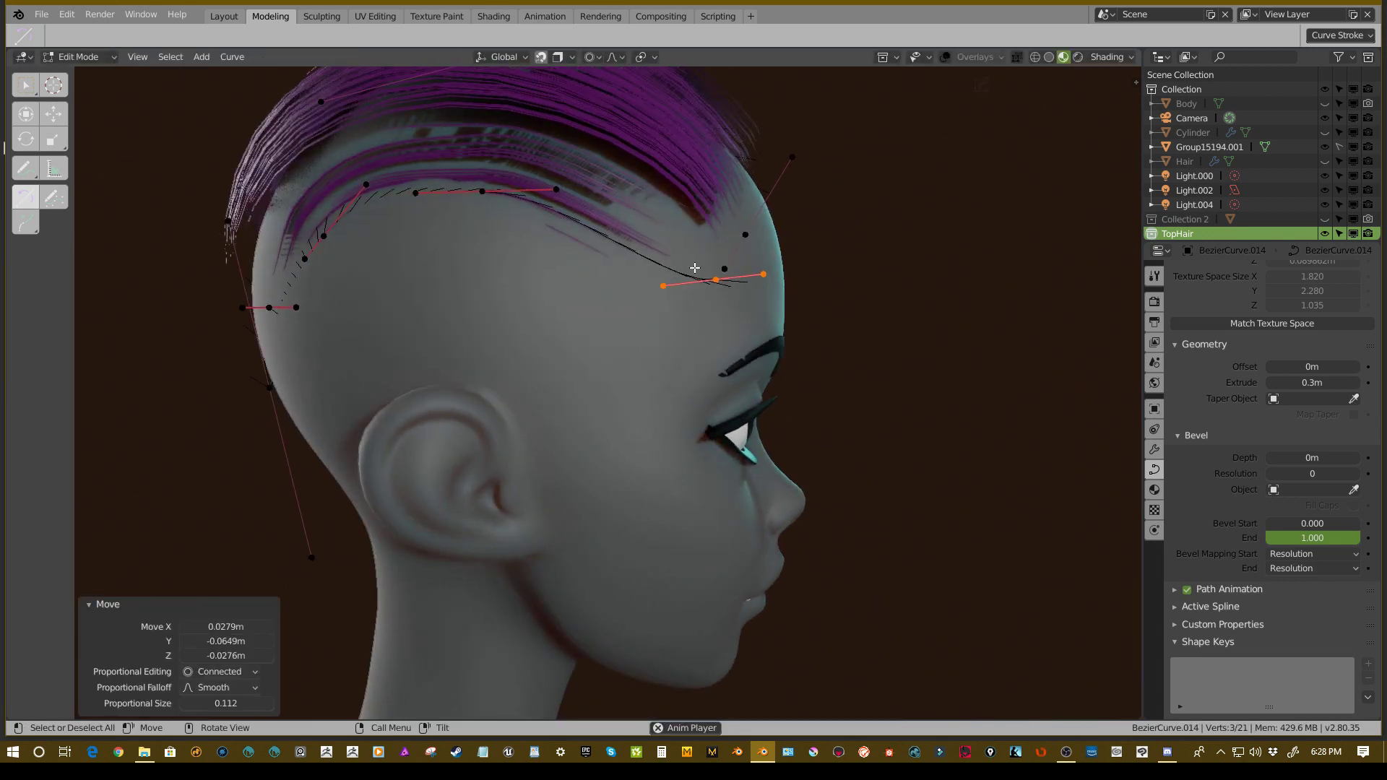
pyautogui.press('r')
pyautogui.moveTo(541, 217); pyautogui.dragTo(483, 210, button='middle')
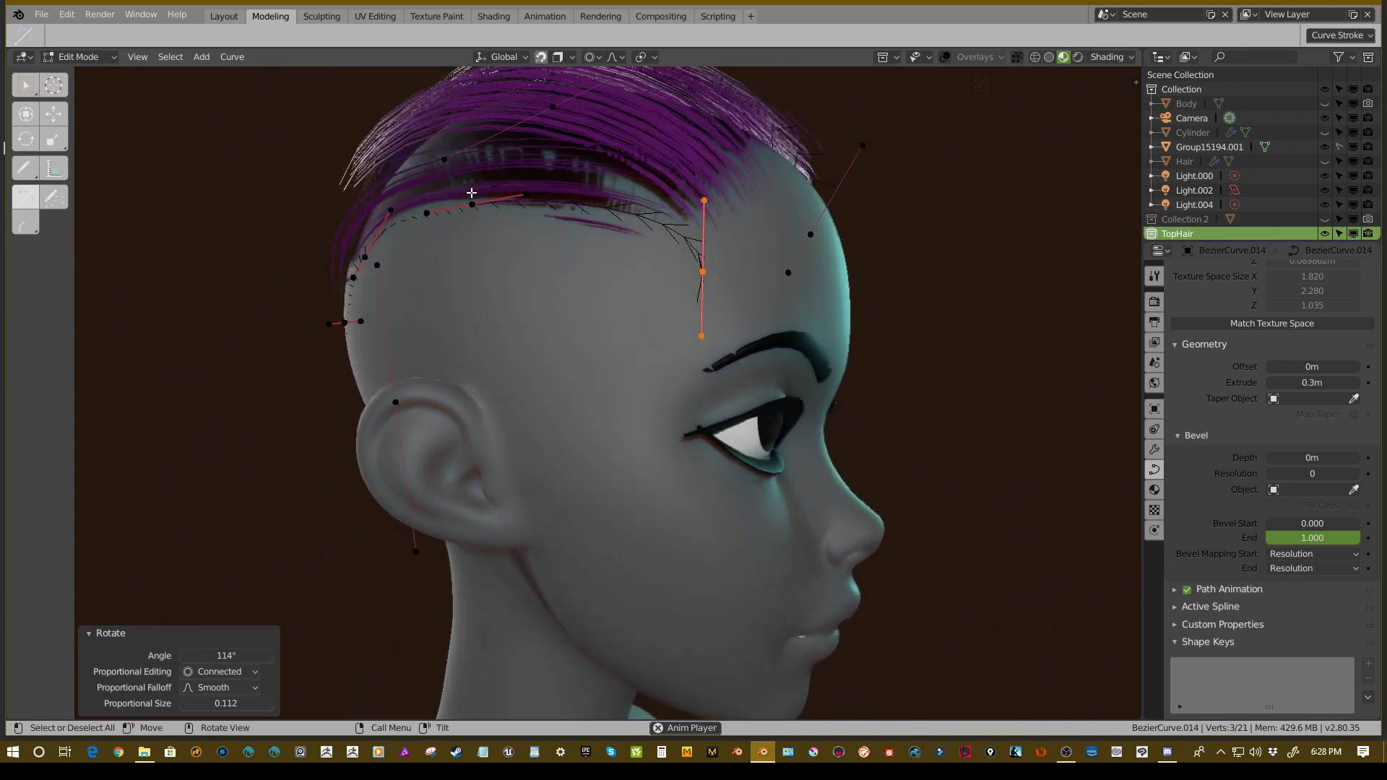
# - Move the side strip's upper middle control point slightly forward and up toward the top hair
pyautogui.click(473, 203)
pyautogui.press('g')
pyautogui.click(491, 193)
pyautogui.moveTo(596, 215); pyautogui.dragTo(576, 269, button='middle')
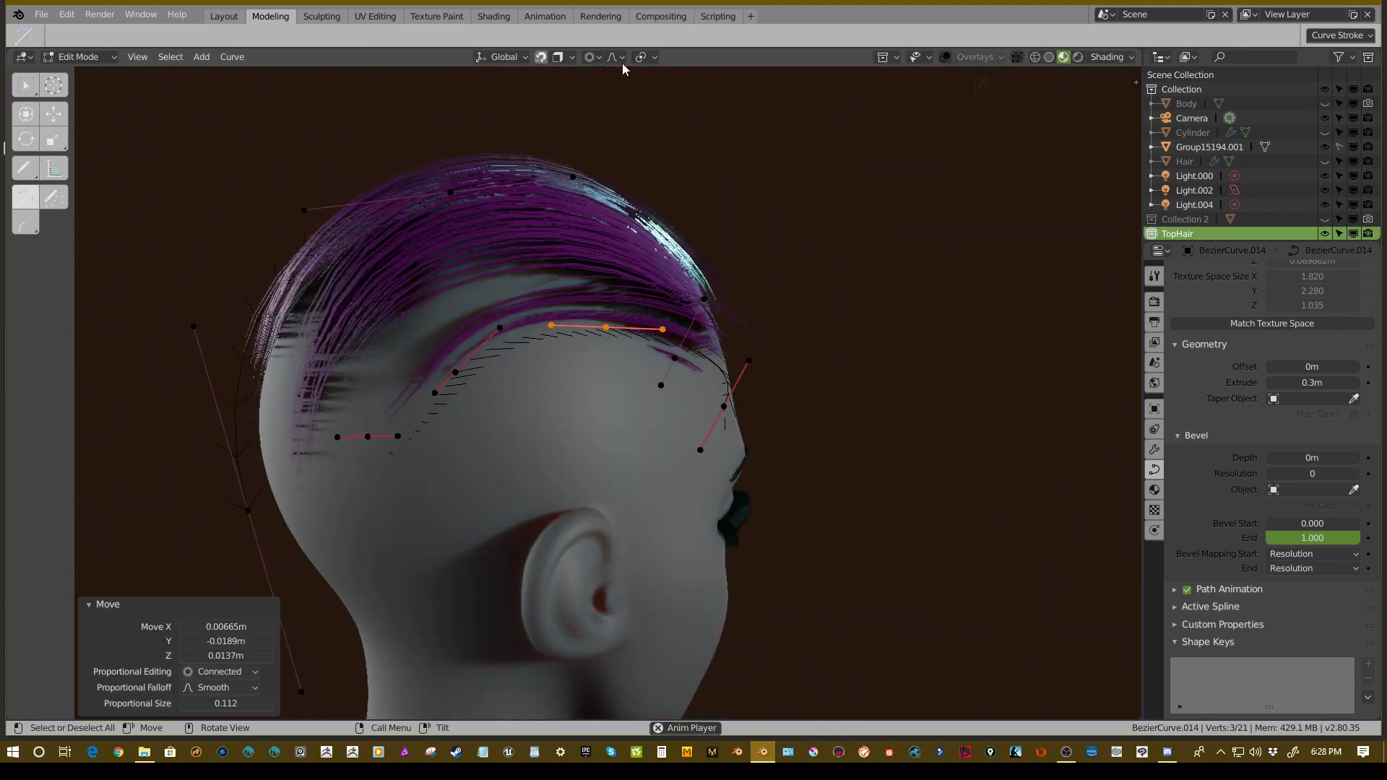
# - Set snapping to Volume, try moving the side strip's upper middle control point, and undo that move
pyautogui.click(571, 57)
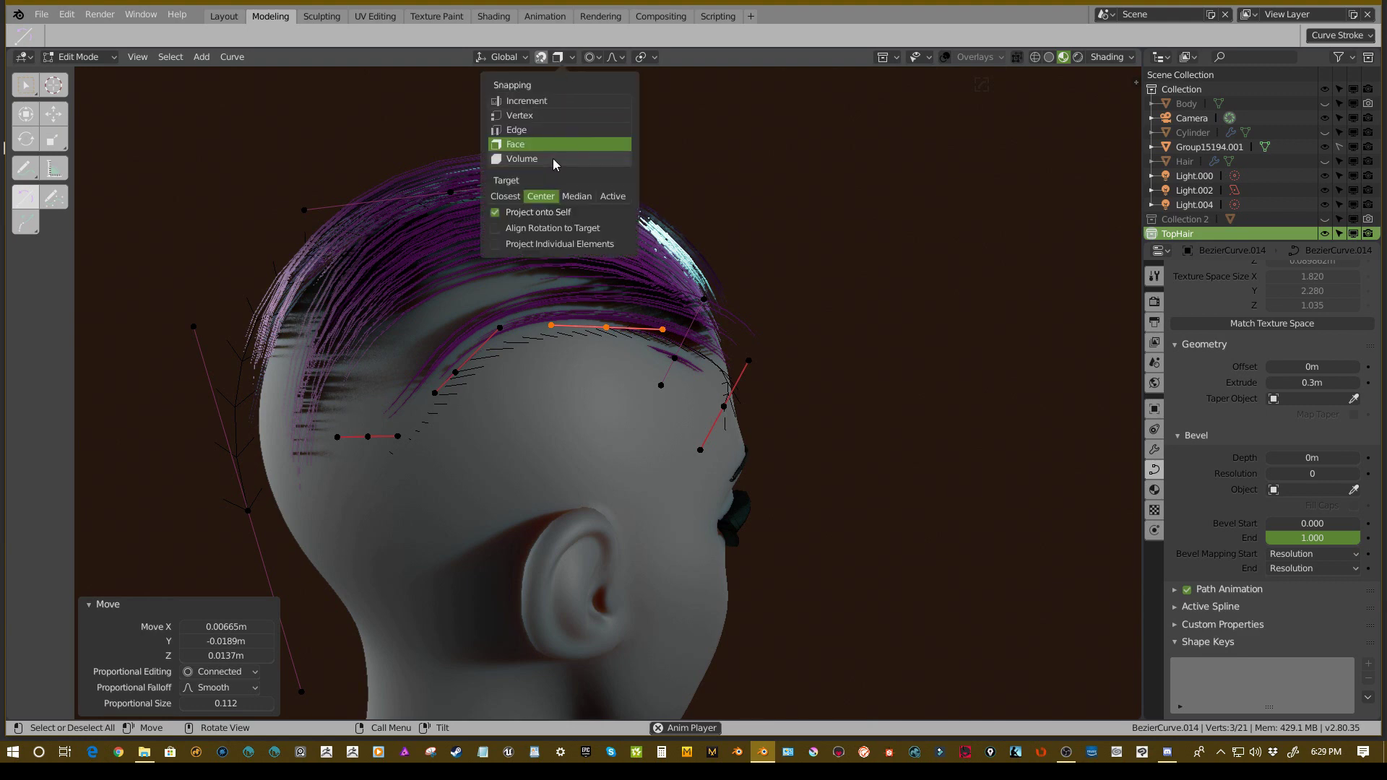
pyautogui.click(530, 156)
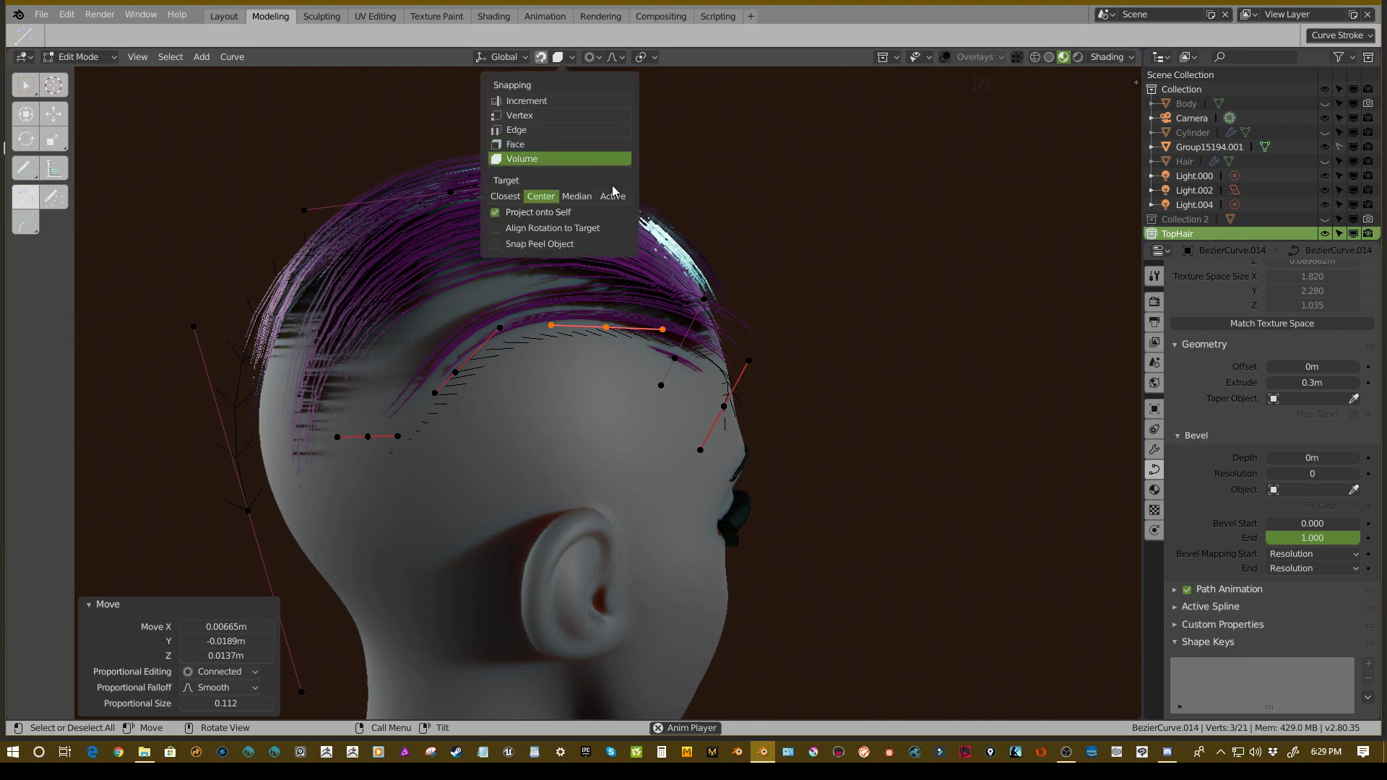
pyautogui.moveTo(712, 237); pyautogui.dragTo(650, 241, button='middle')
pyautogui.press('g')
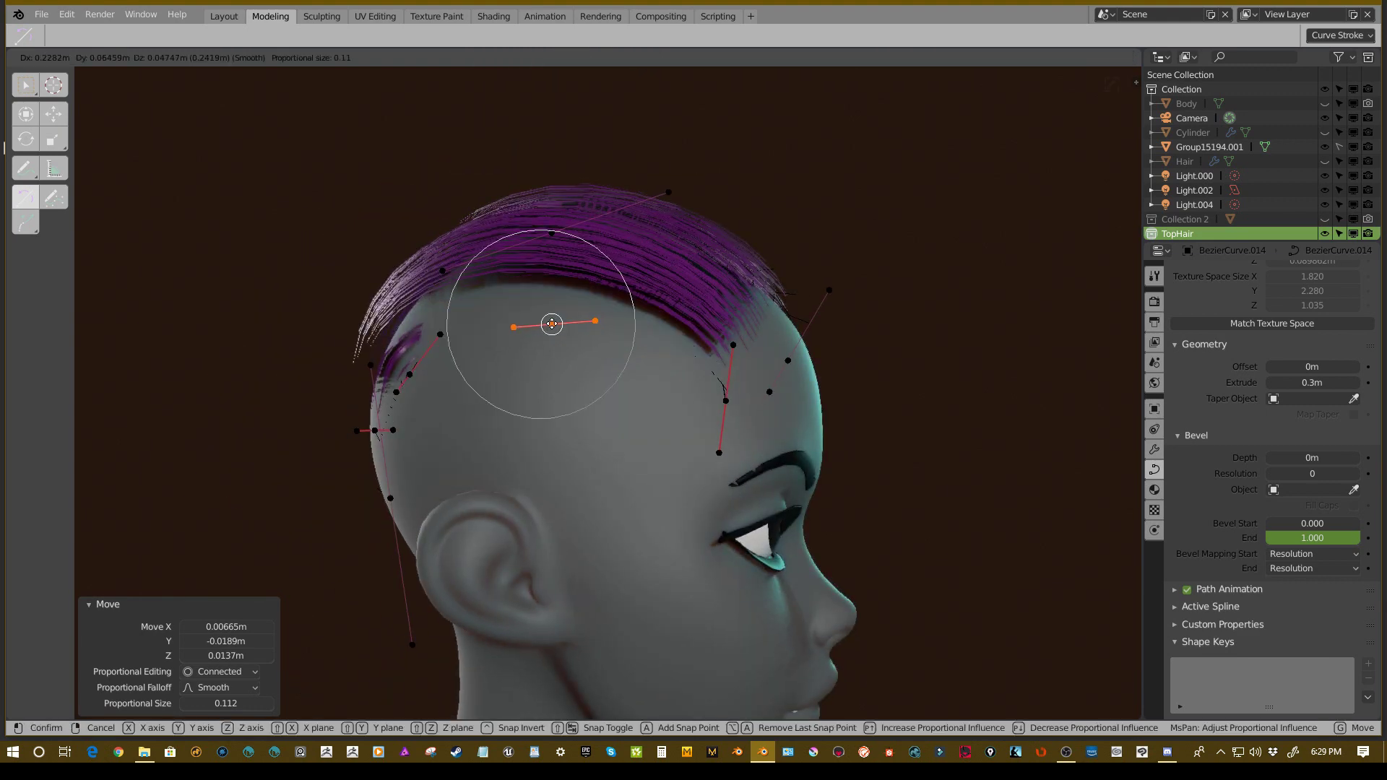
pyautogui.click(546, 311)
pyautogui.moveTo(546, 310); pyautogui.dragTo(609, 295, button='middle')
pyautogui.hotkey('ctrl', 'z')
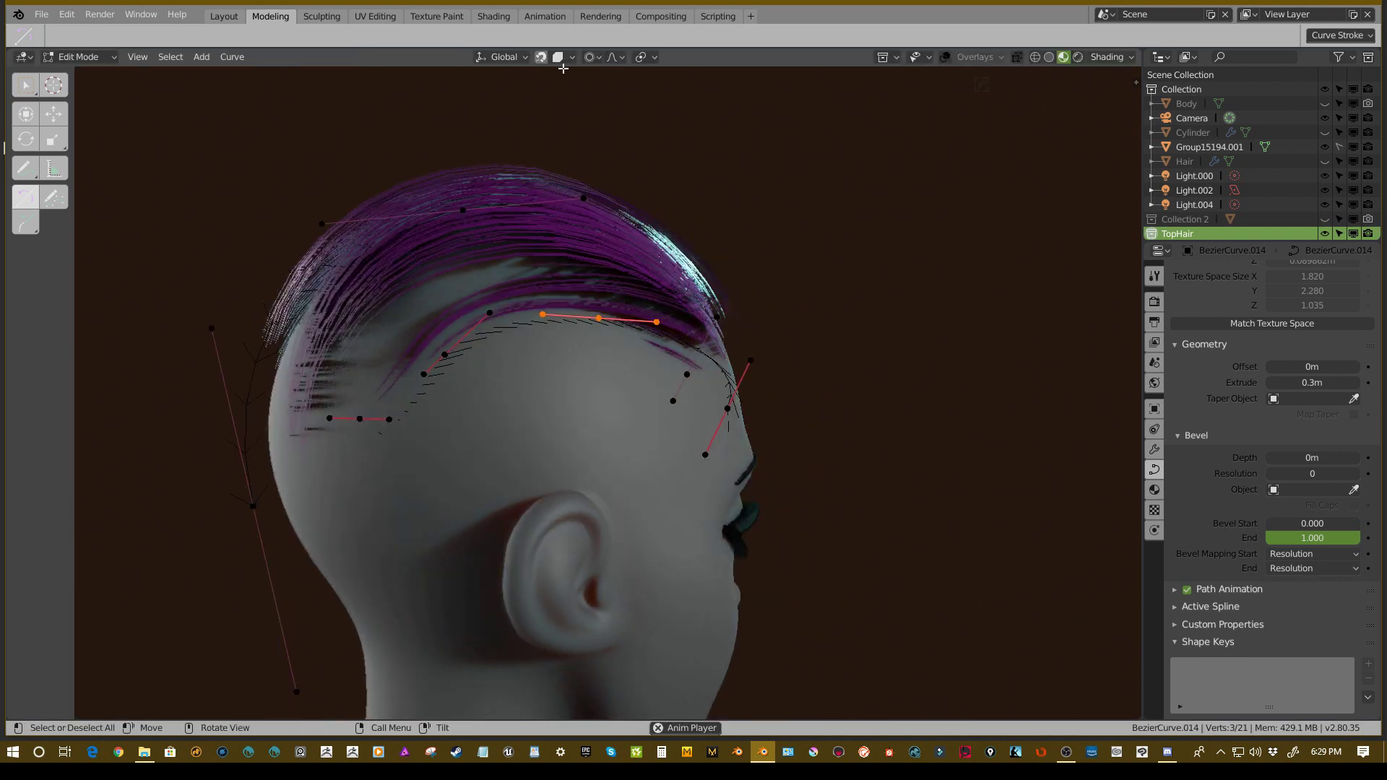
# - Set the snap target to Closest for another trial move of the upper middle control point, and turn snapping off
pyautogui.click(561, 55)
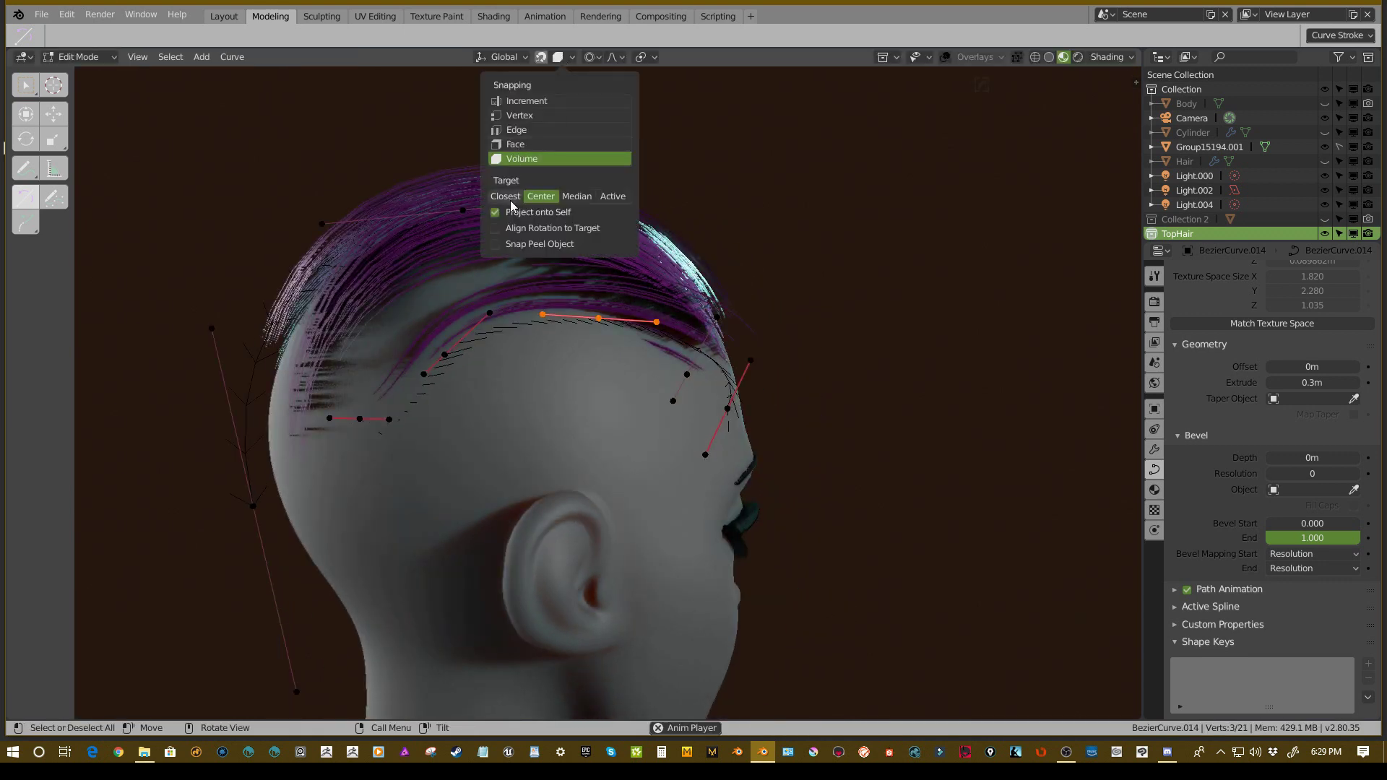
pyautogui.moveTo(585, 302); pyautogui.dragTo(590, 334, button='middle')
pyautogui.press('f')
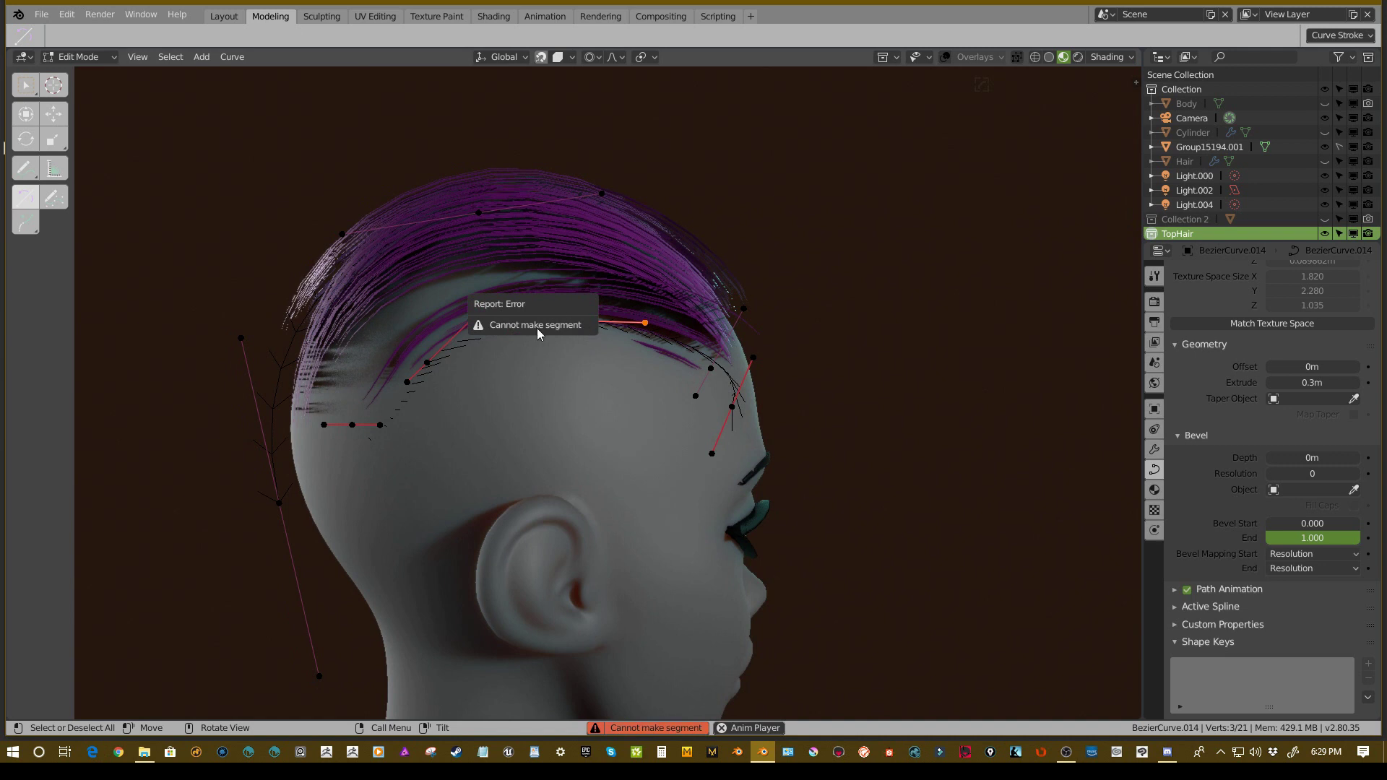
pyautogui.press('g')
pyautogui.rightClick(594, 330)
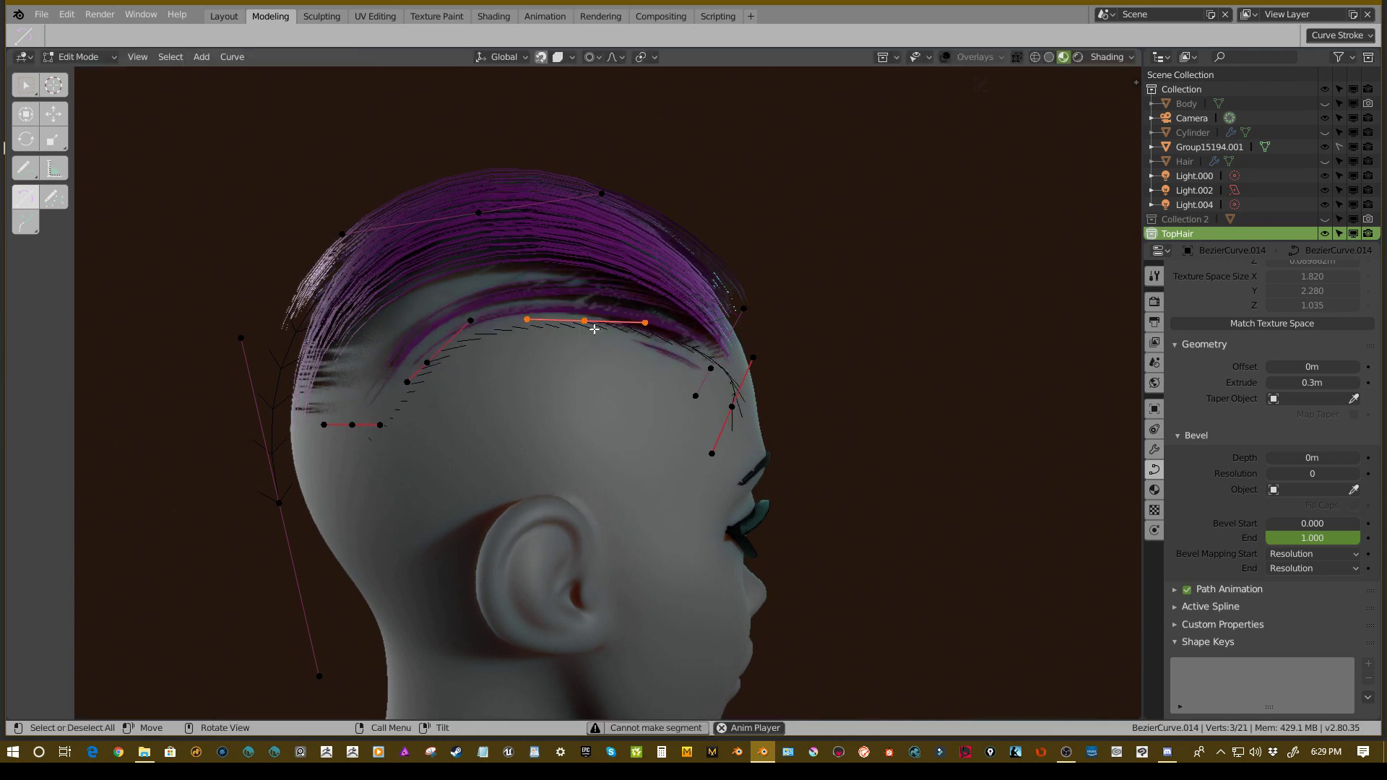
pyautogui.click(566, 58)
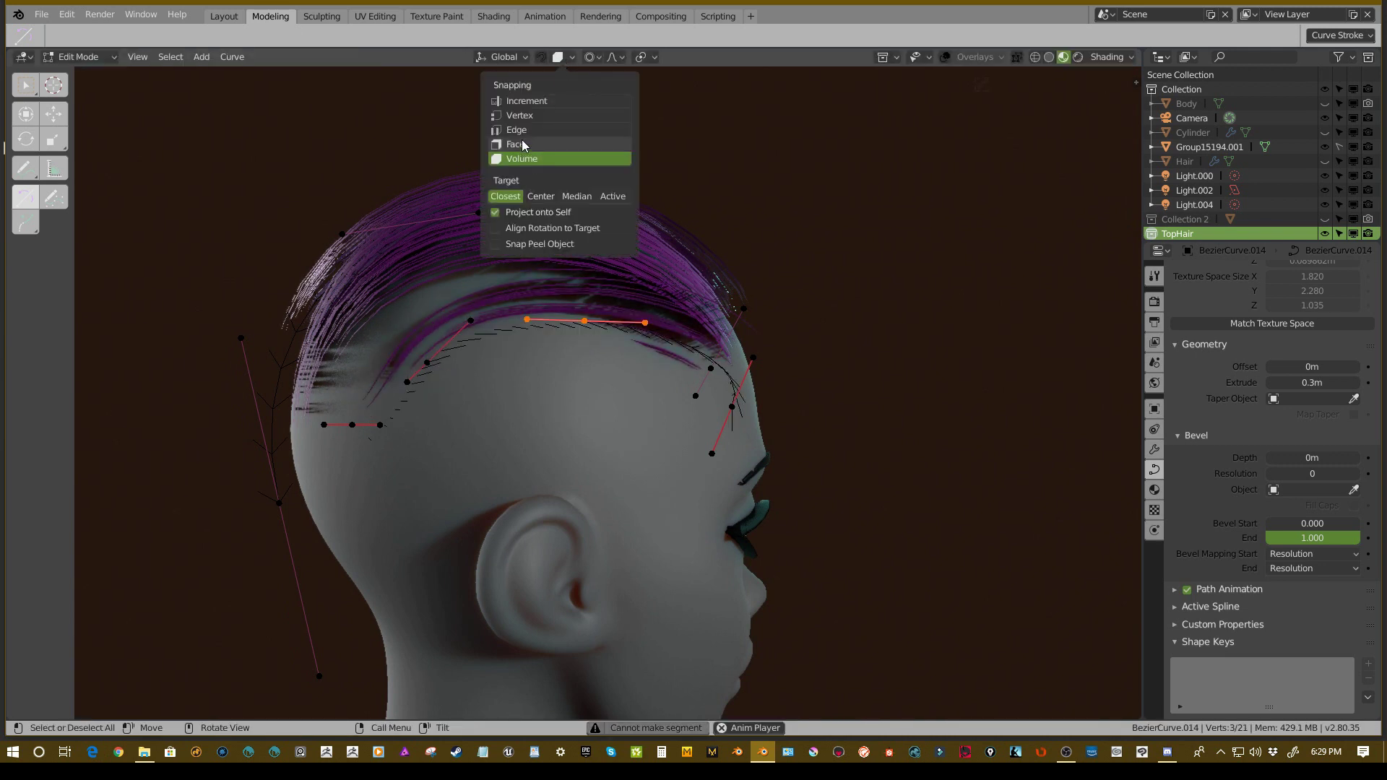
pyautogui.moveTo(723, 188); pyautogui.dragTo(480, 189, button='middle')
# - Undo the side strip's control point edits and the drawn strip itself, and return to Object Mode
pyautogui.scroll(-4, 526, 281)
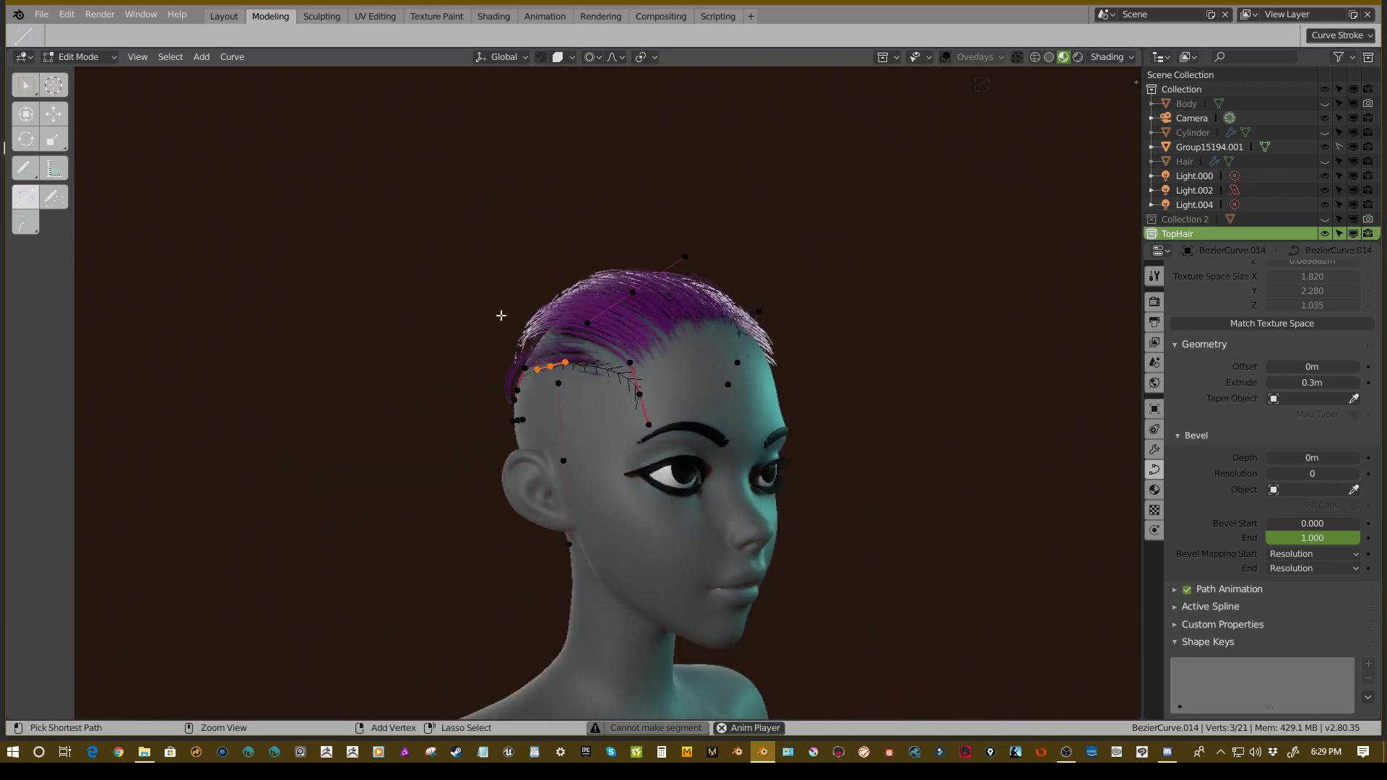
pyautogui.hotkey('ctrl', 'z')
pyautogui.hotkey('ctrl', 'z')
pyautogui.hotkey('ctrl', 'z')
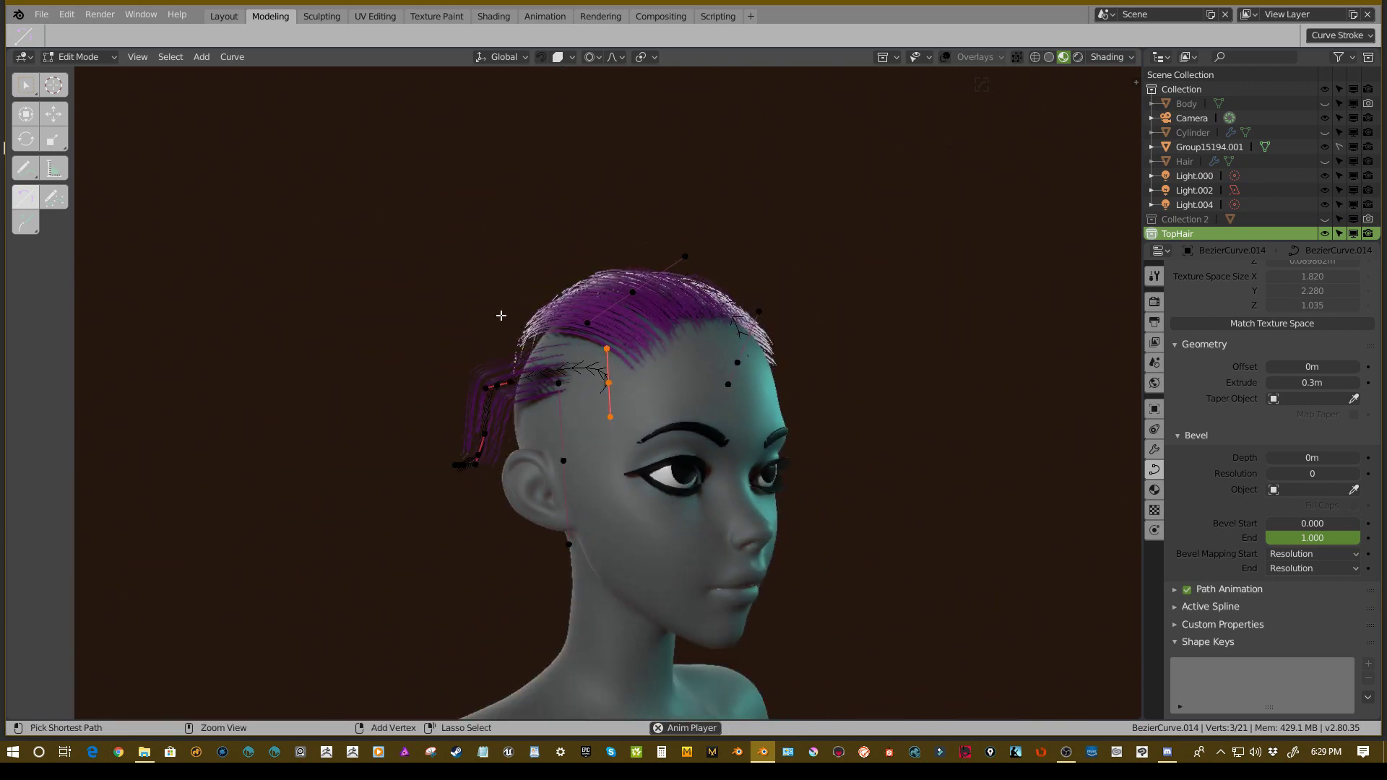
pyautogui.press('a')
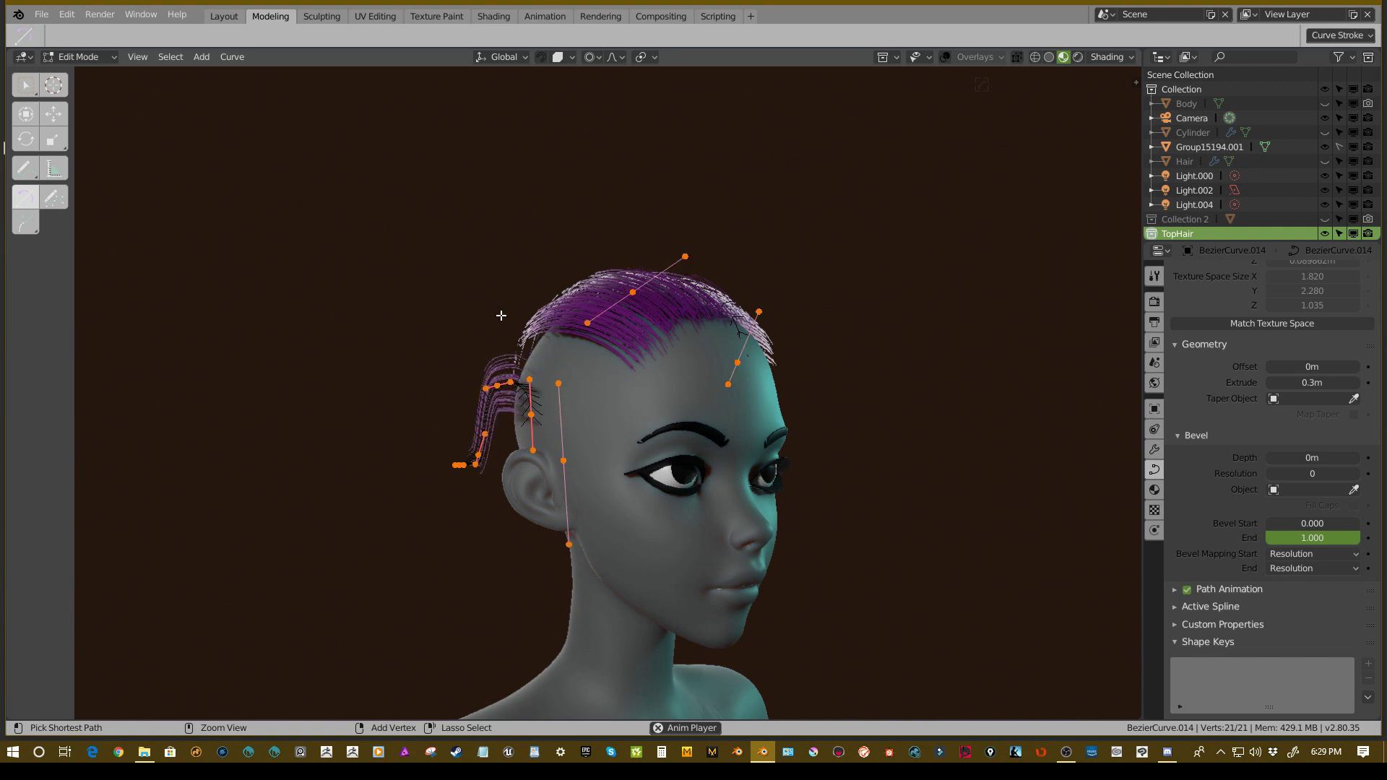
pyautogui.hotkey('ctrl', 'z')
pyautogui.hotkey('ctrl', 'z')
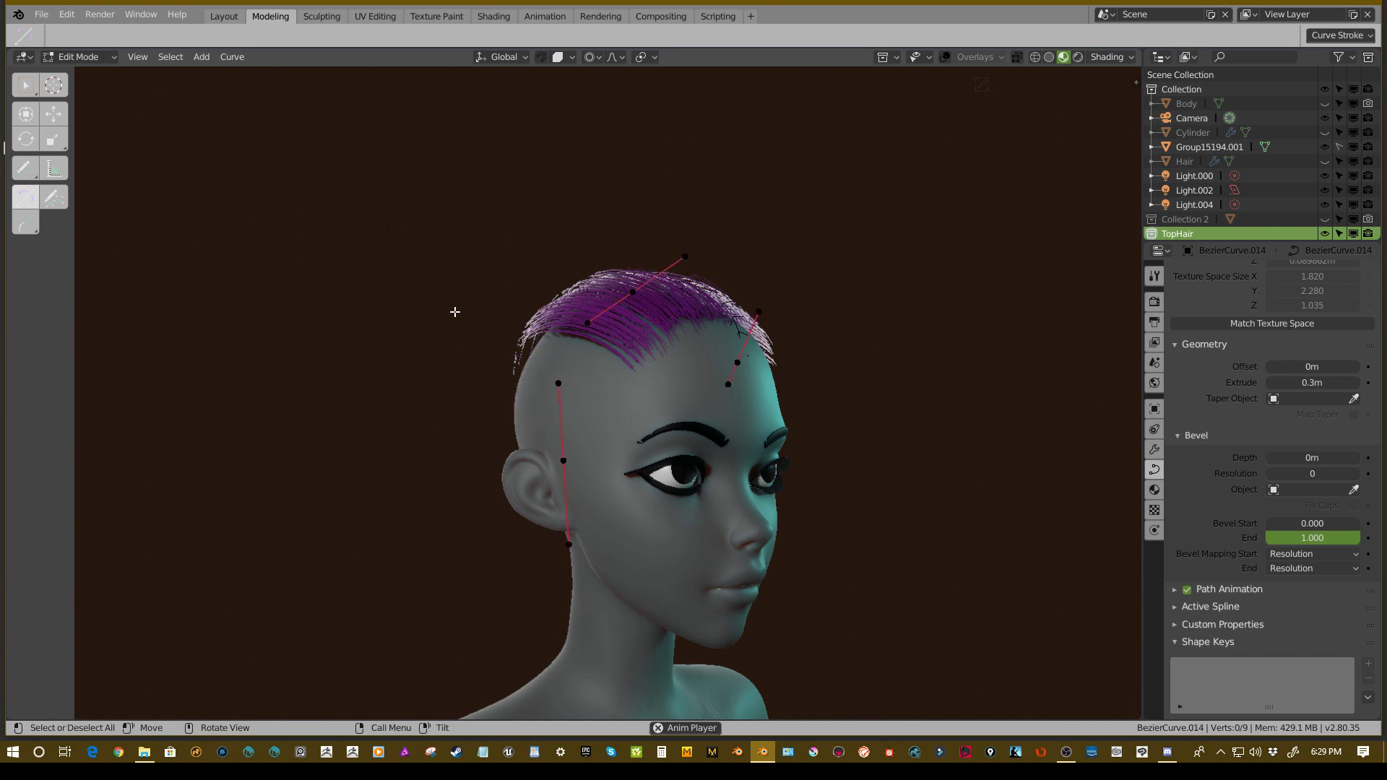
pyautogui.moveTo(454, 311); pyautogui.dragTo(607, 297, button='middle')
pyautogui.press('Tab')
pyautogui.scroll(3, 551, 310)
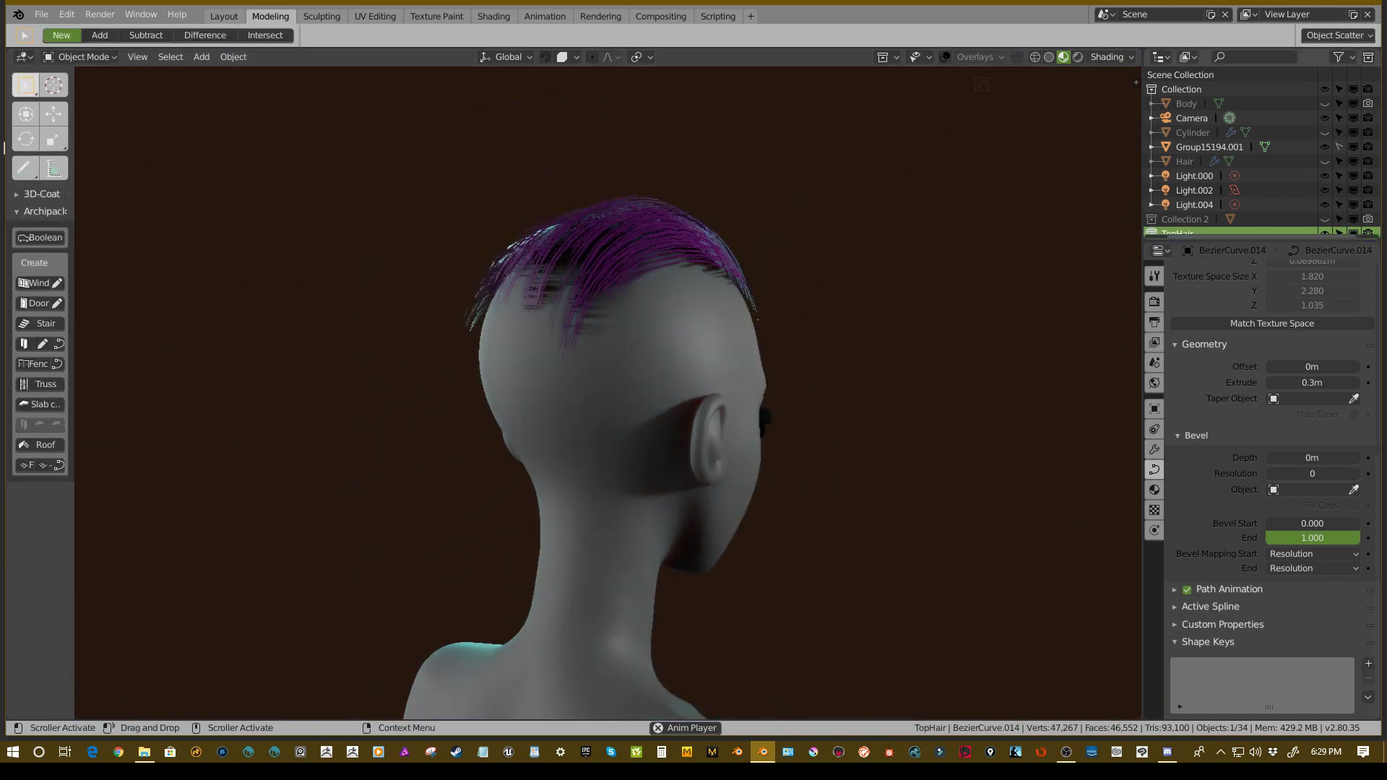